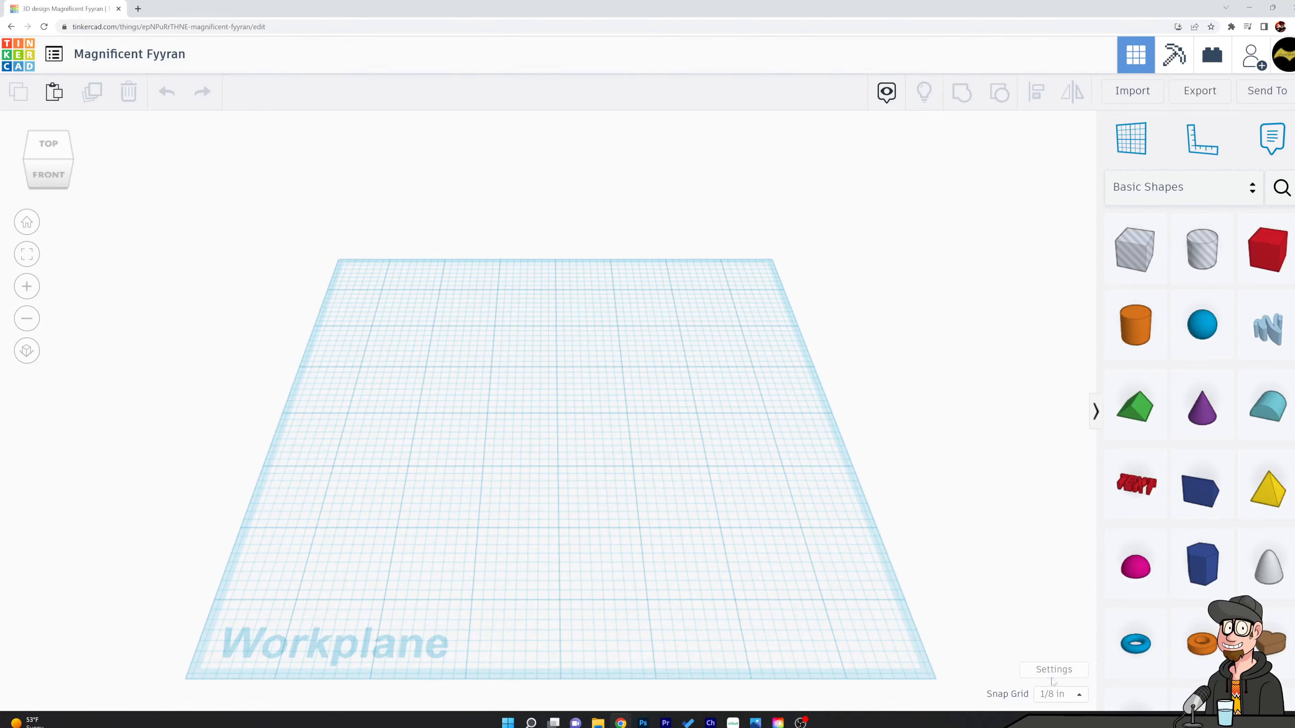
Set the workspace units to Inches (Default) and close the workspace settings
click(1055, 674)
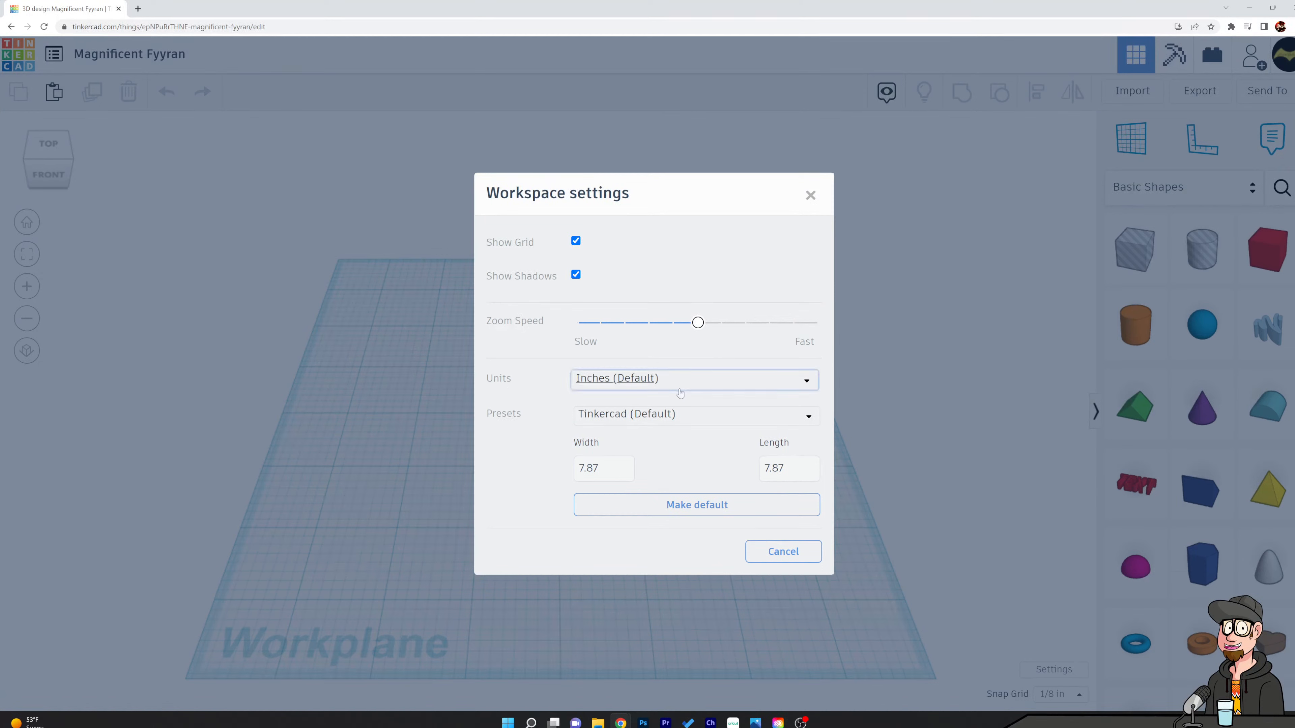
click(805, 385)
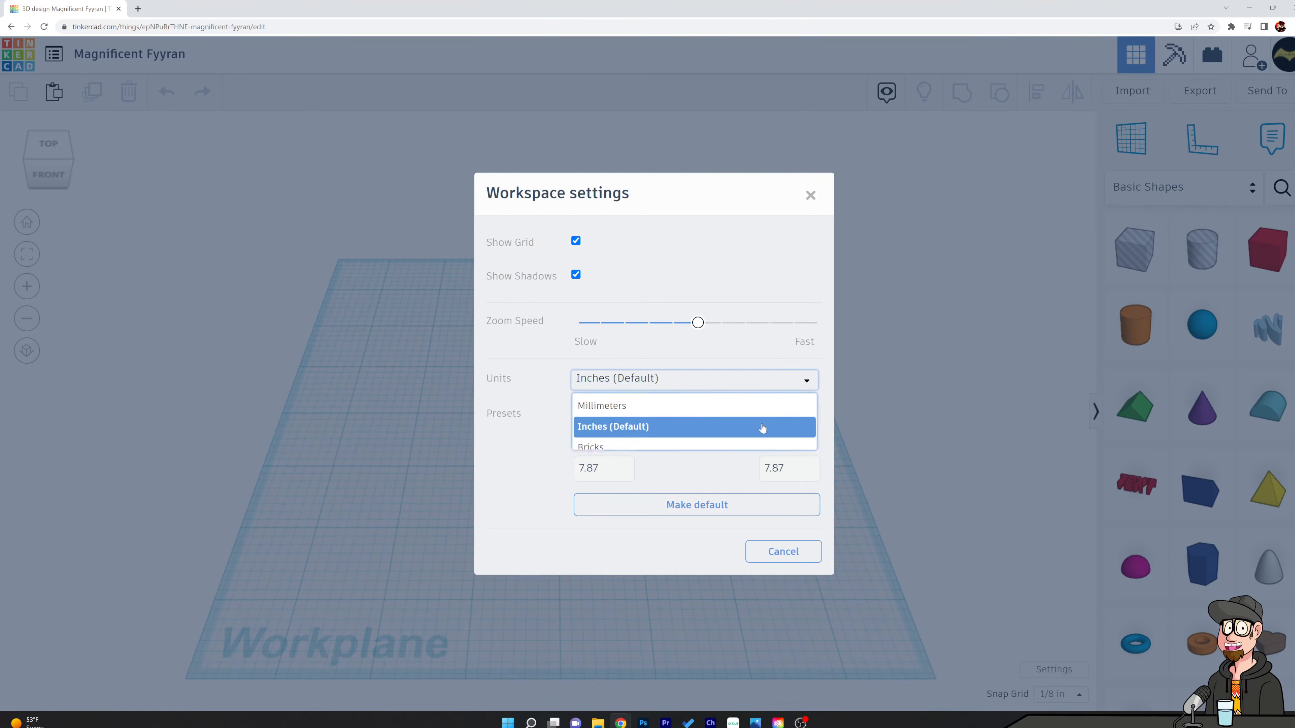
click(762, 428)
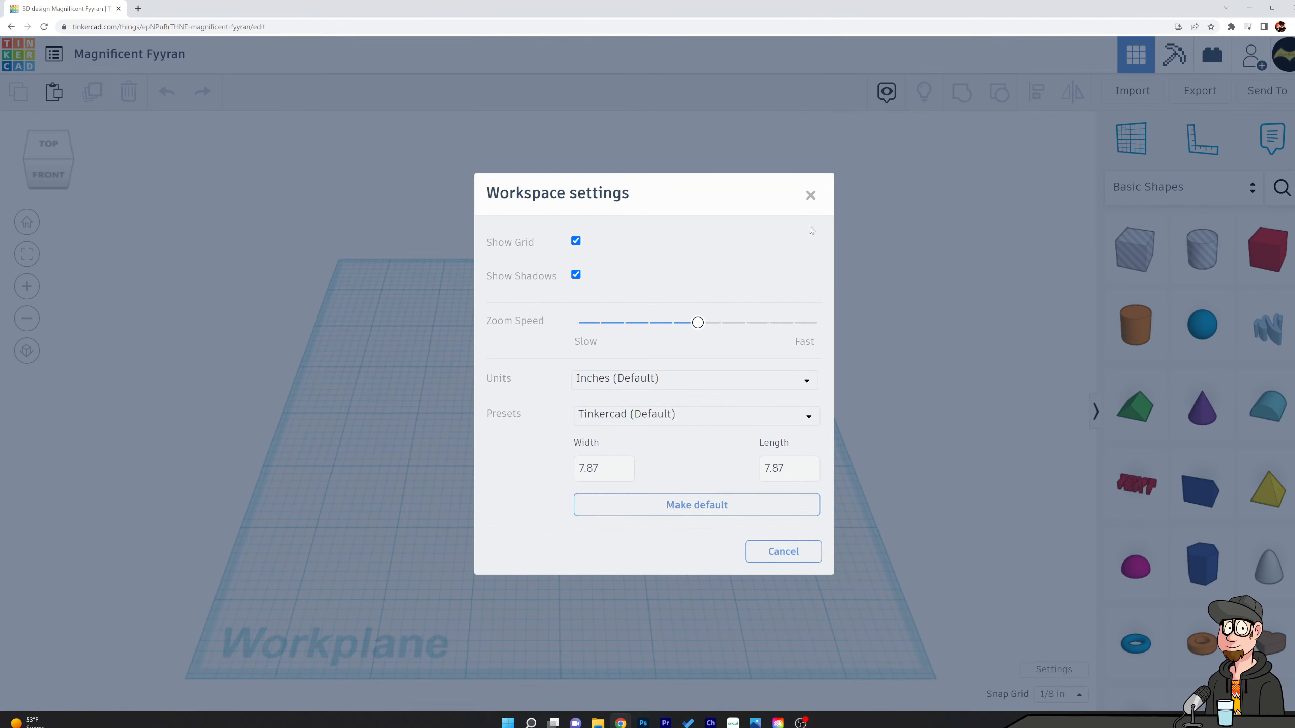
click(811, 197)
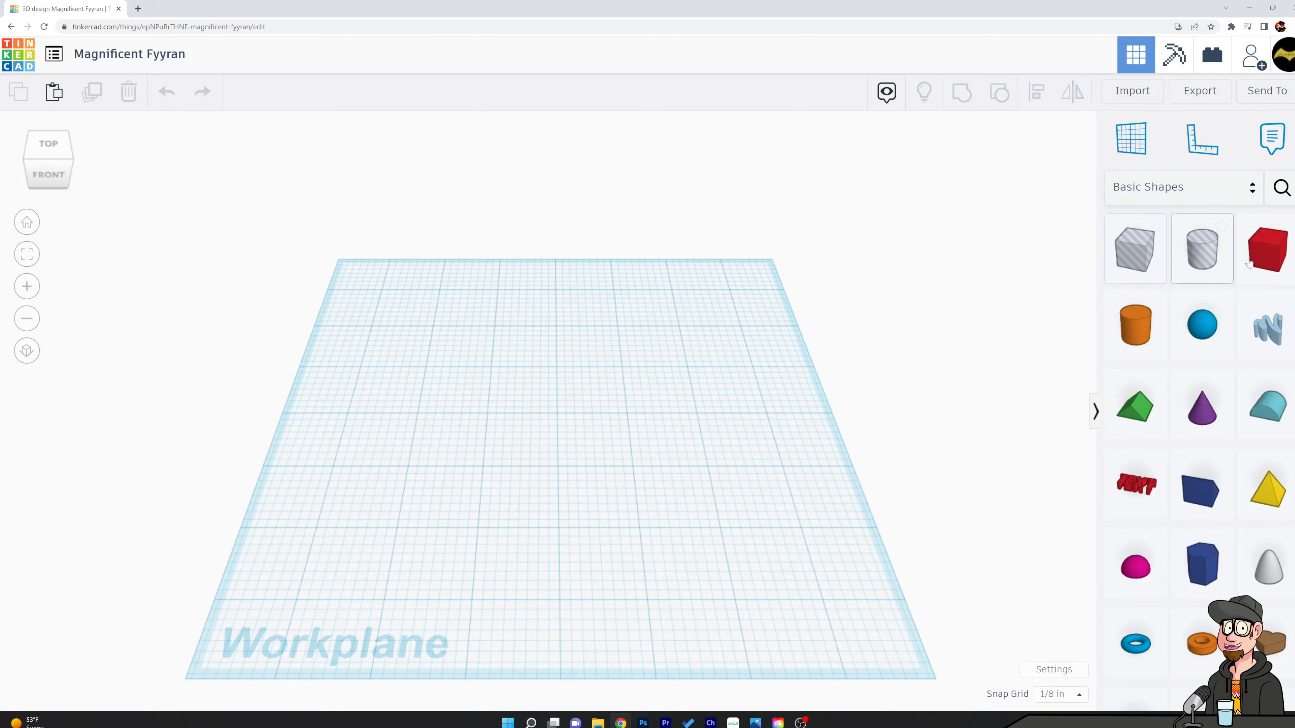
Browse the basic shapes and the shape library categories, returning to the Basic Shapes collection
scroll(1203, 484, down, 3)
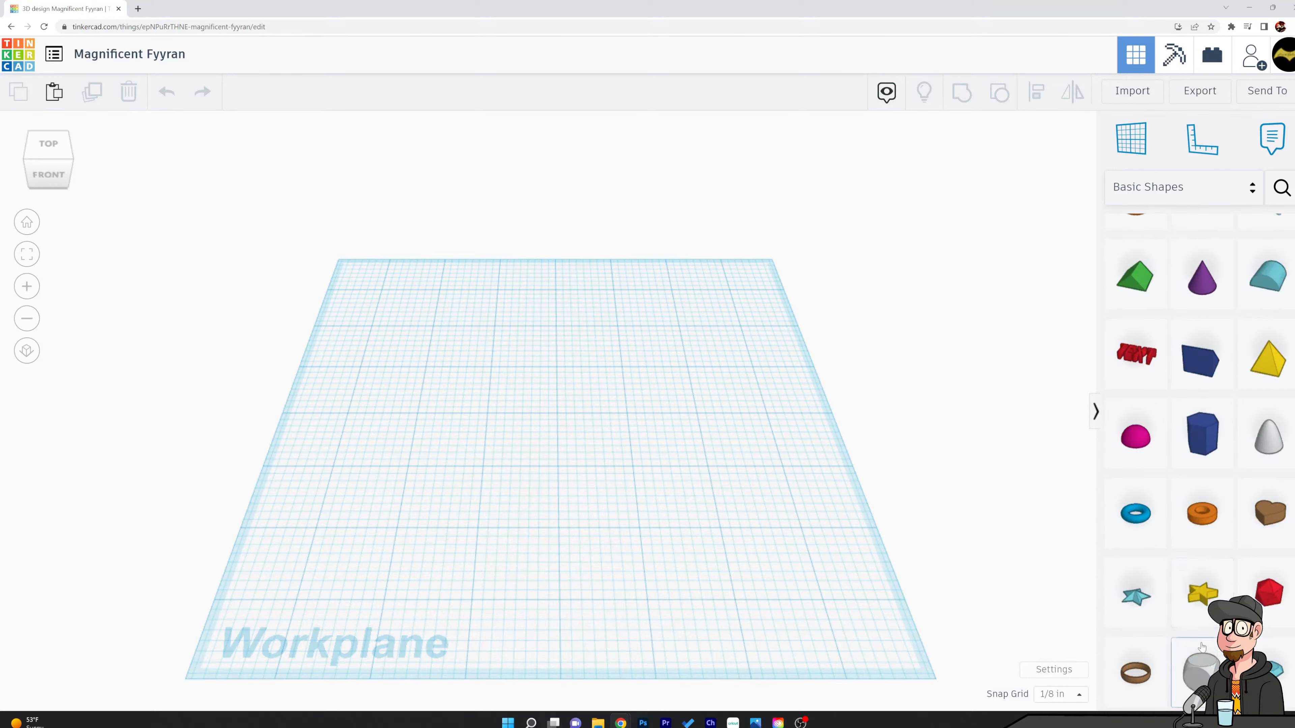
scroll(1200, 612, up, 3)
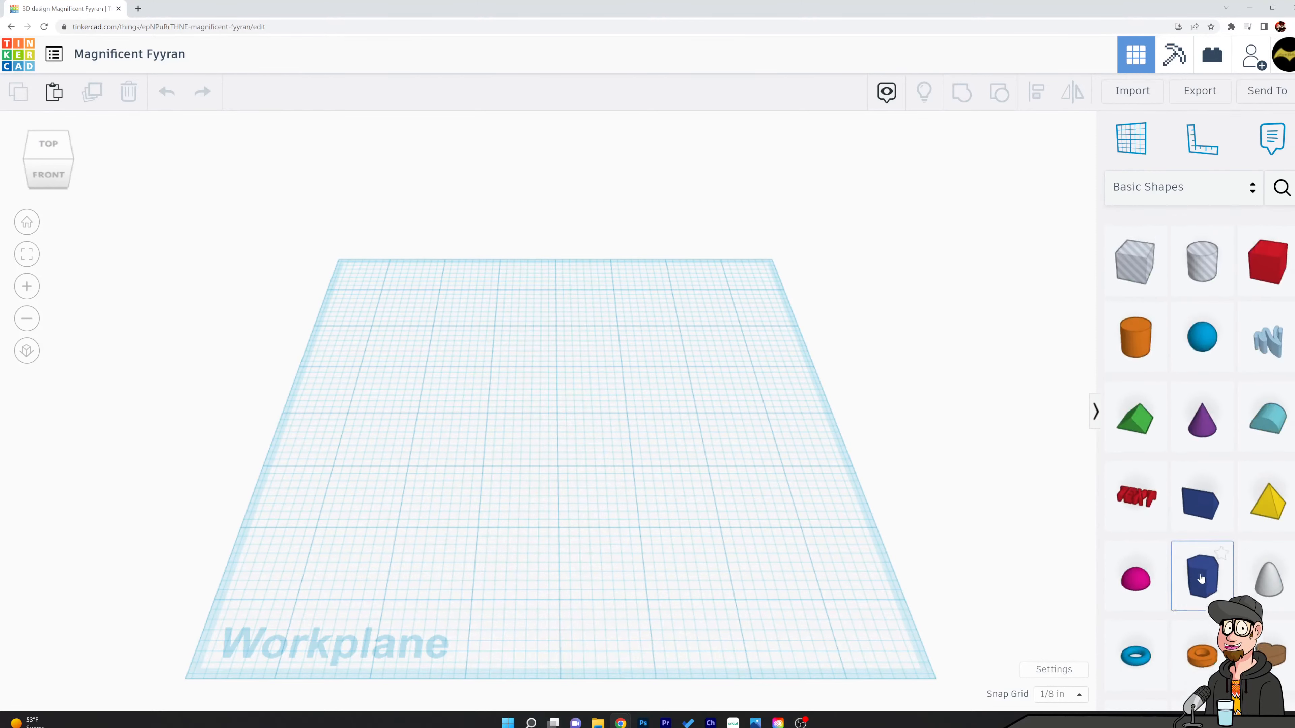
click(1252, 190)
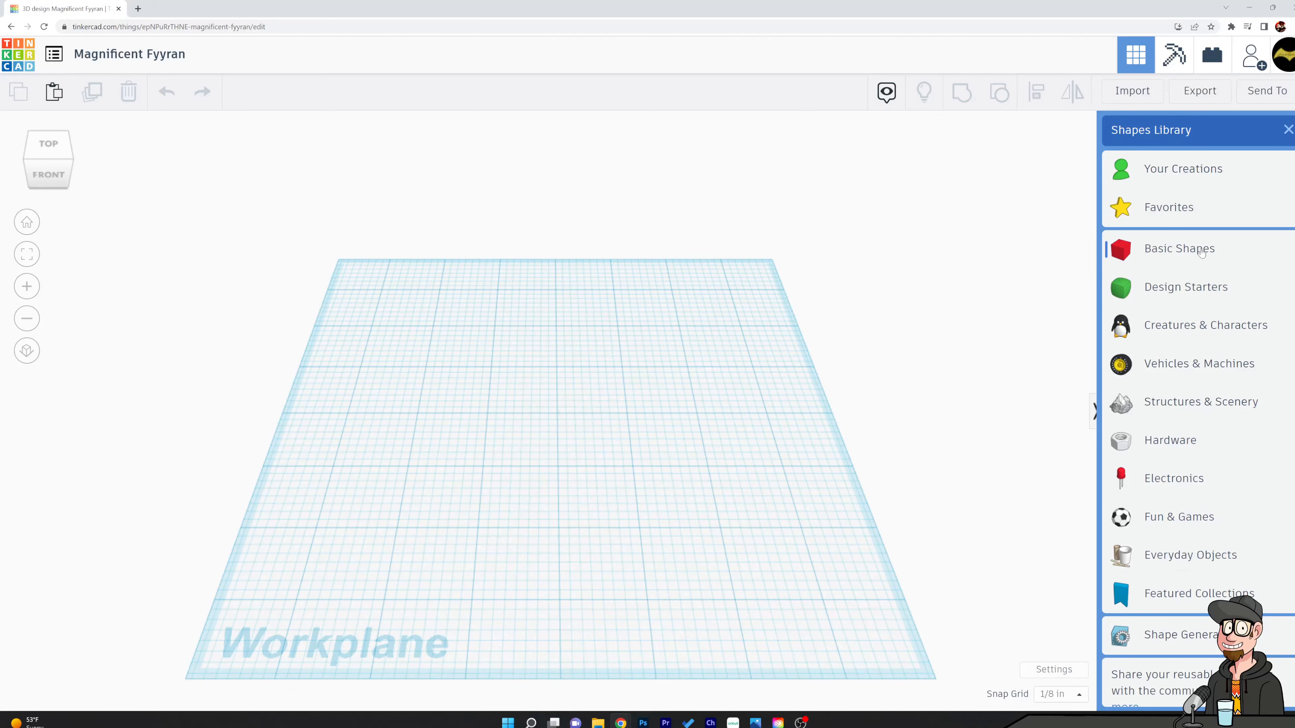
click(1200, 254)
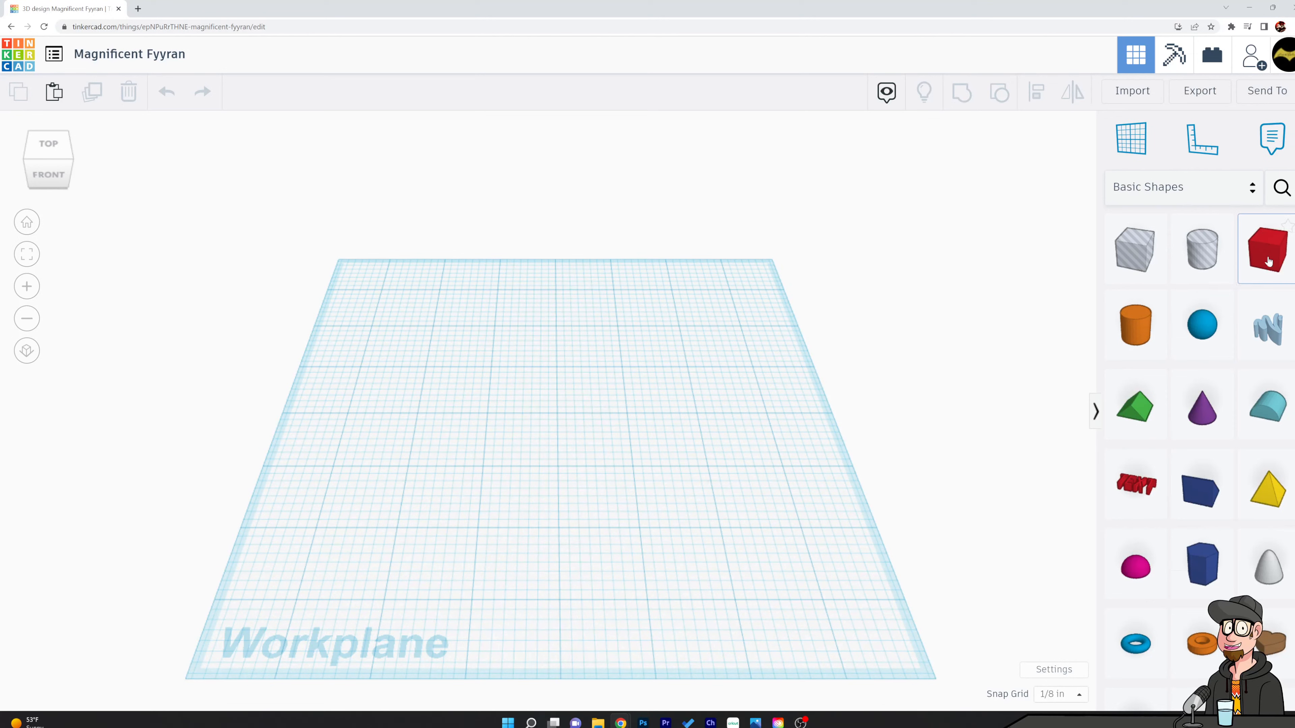
Place a solid red box in the middle of the workplane
drag(1266, 253, 560, 439)
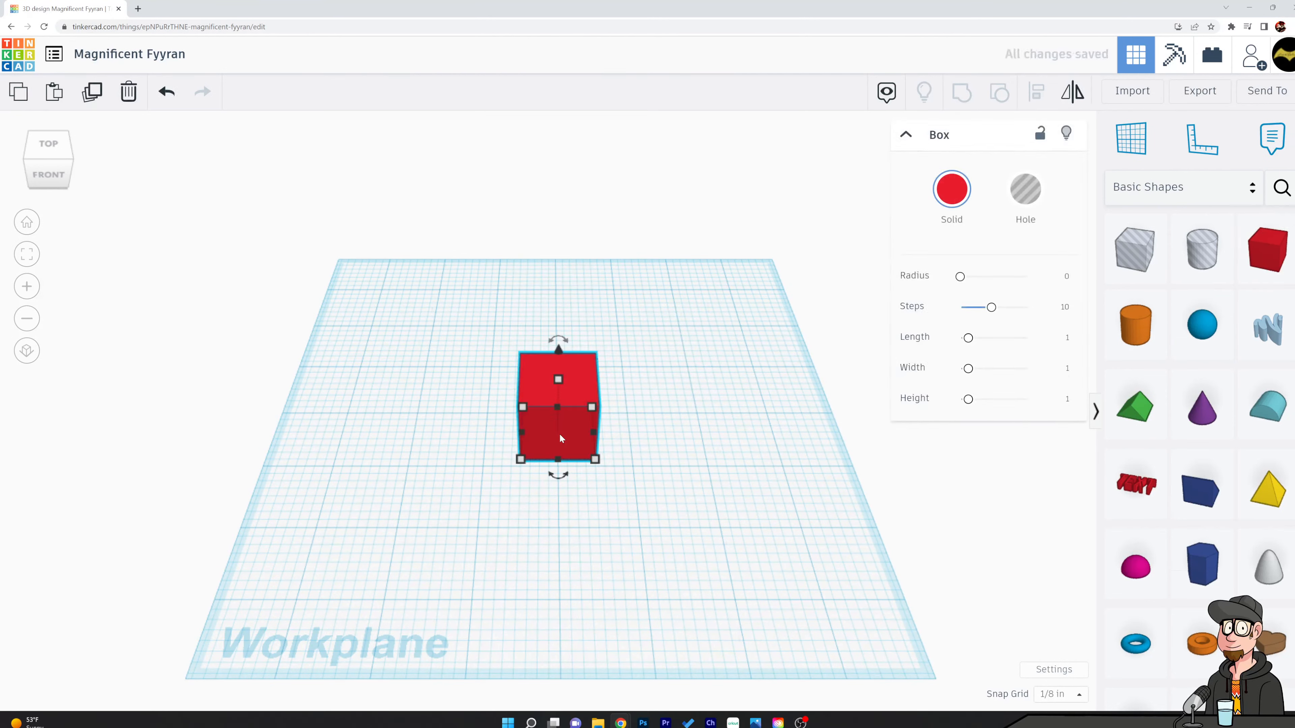
click(690, 382)
click(574, 426)
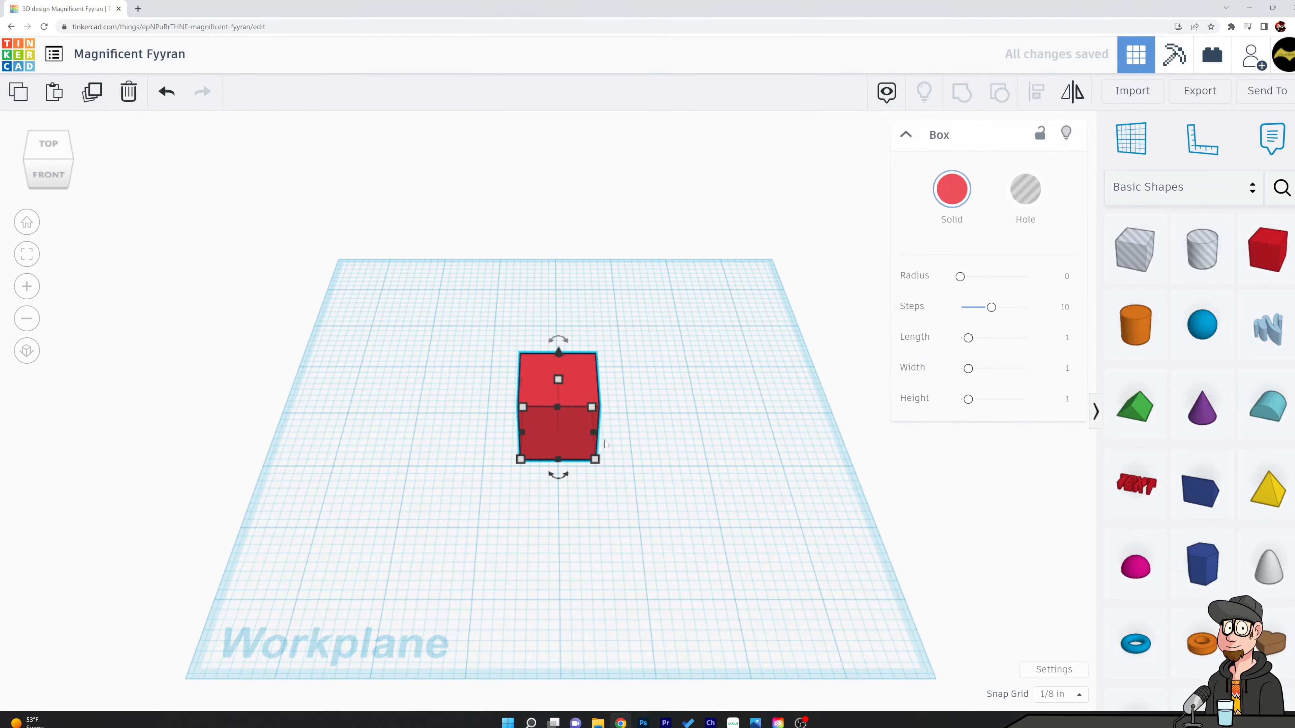
mouse_move(665, 458)
right_down()
mouse_move(721, 441)
mouse_move(669, 458)
right_up()
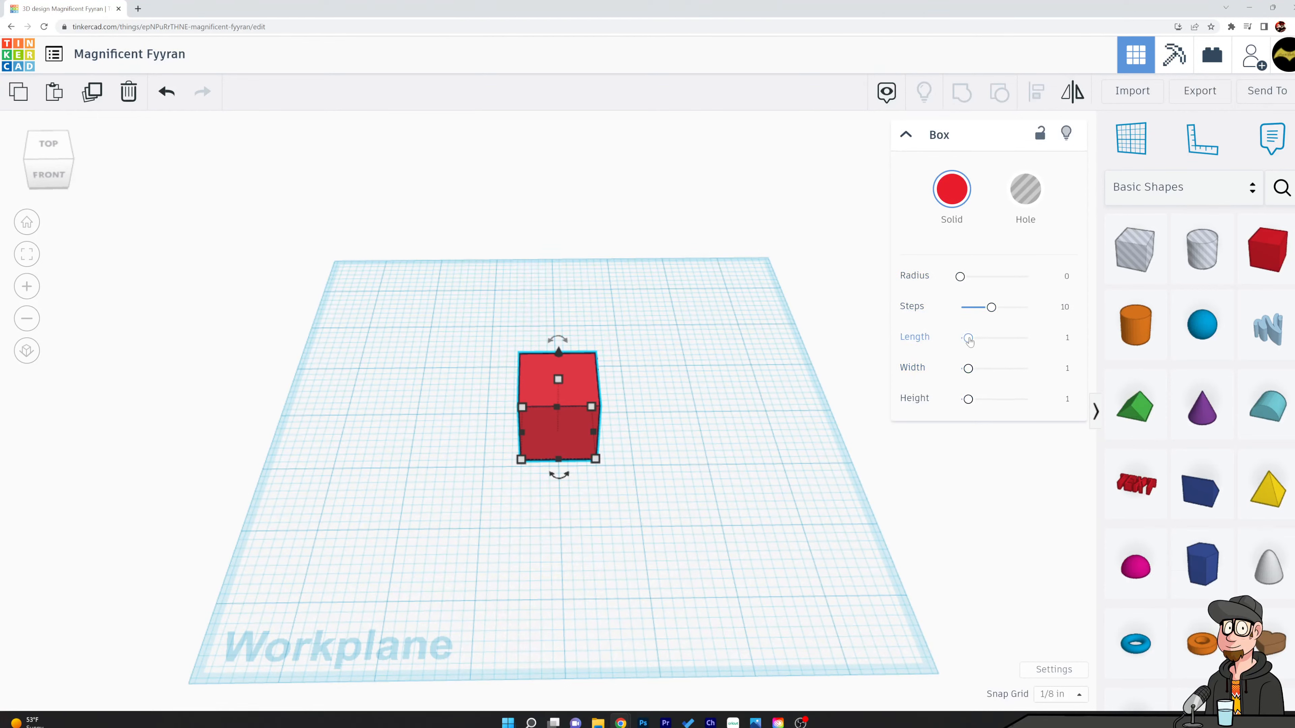
Set the box's length to 2, width to 2 and height to 0.5 inches
mouse_move(968, 340)
mouse_down()
mouse_move(986, 340)
mouse_move(975, 340)
mouse_up()
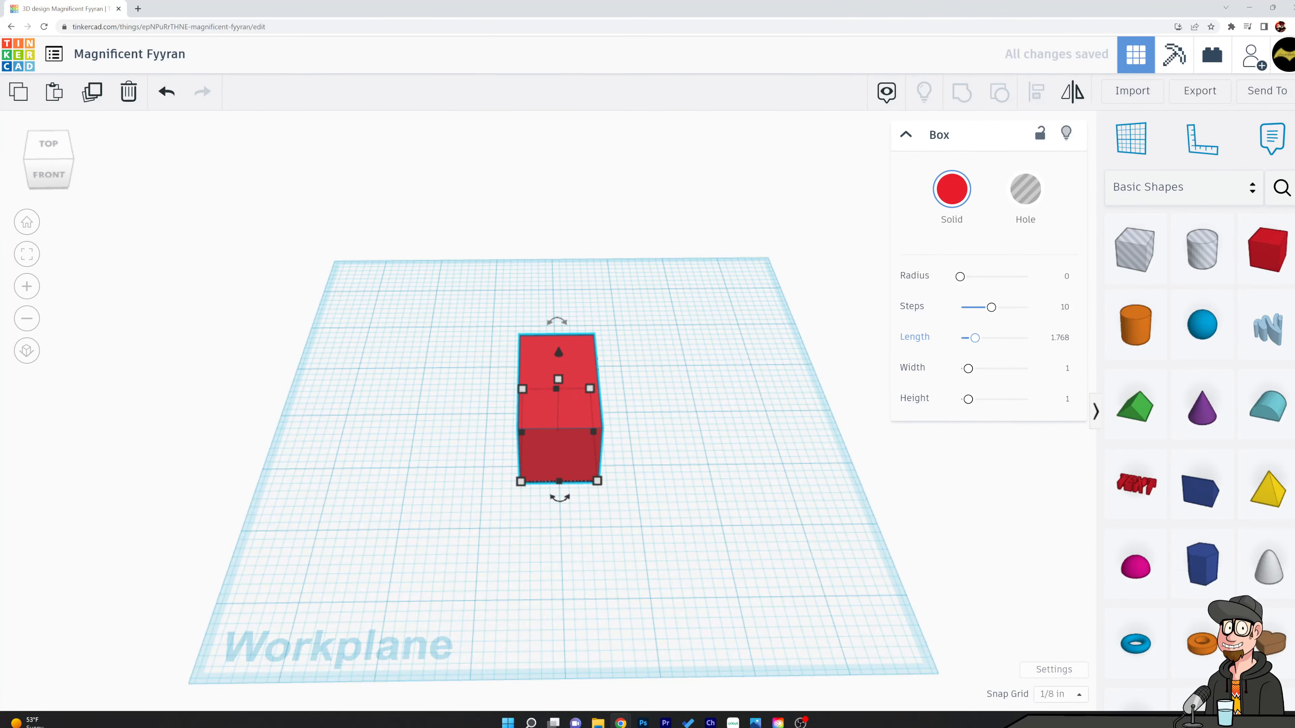
click(1054, 340)
text(2)
key(Tab)
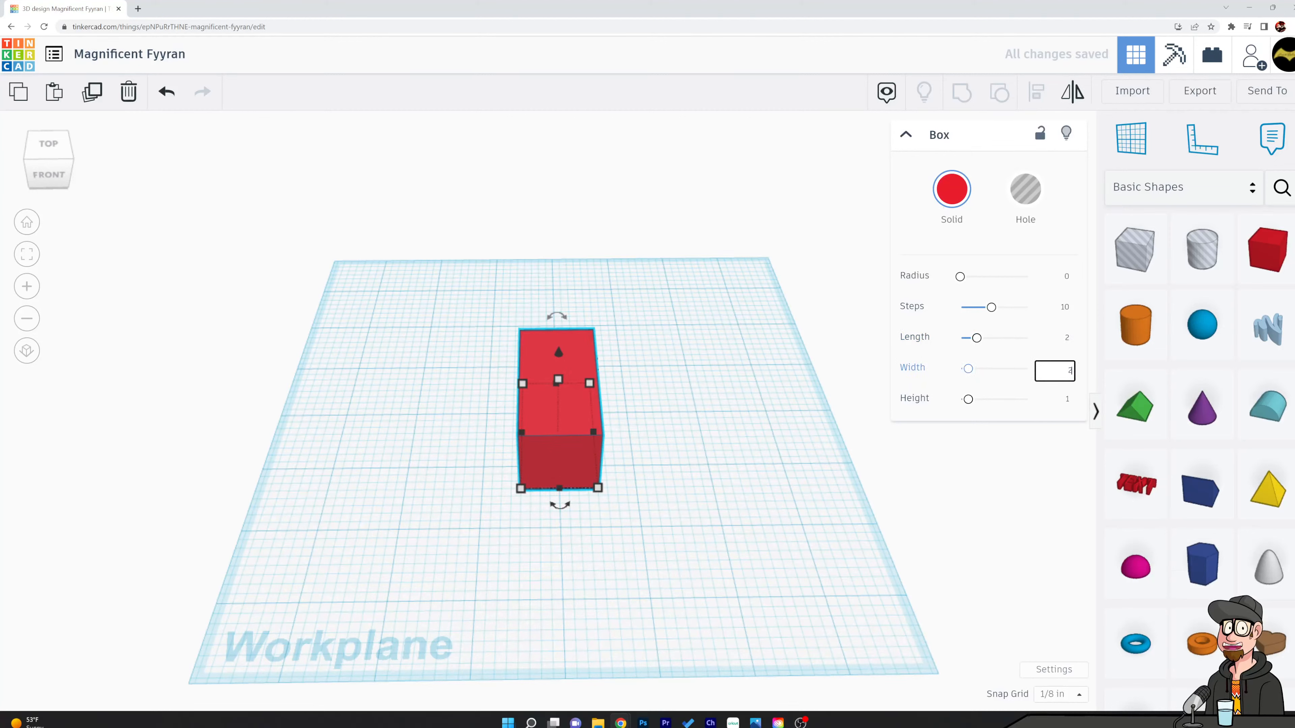
text(2)
key(Tab)
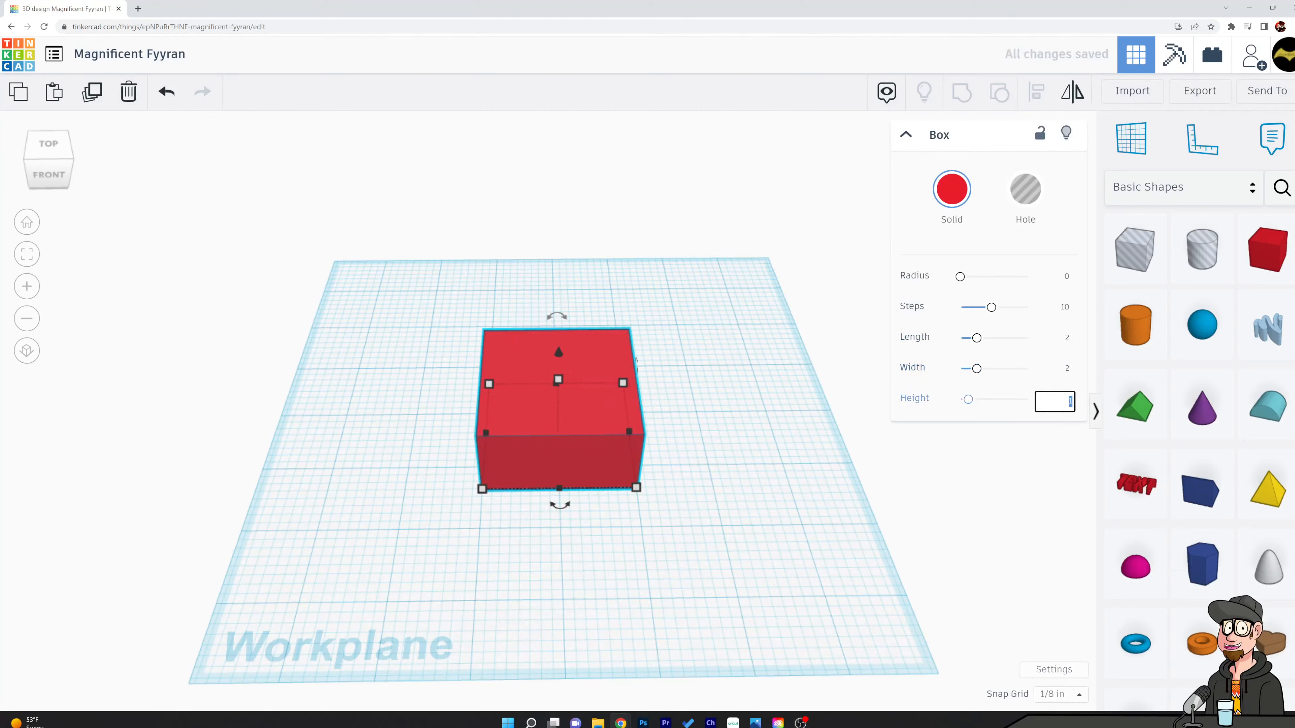
text(0.5)
key(Return)
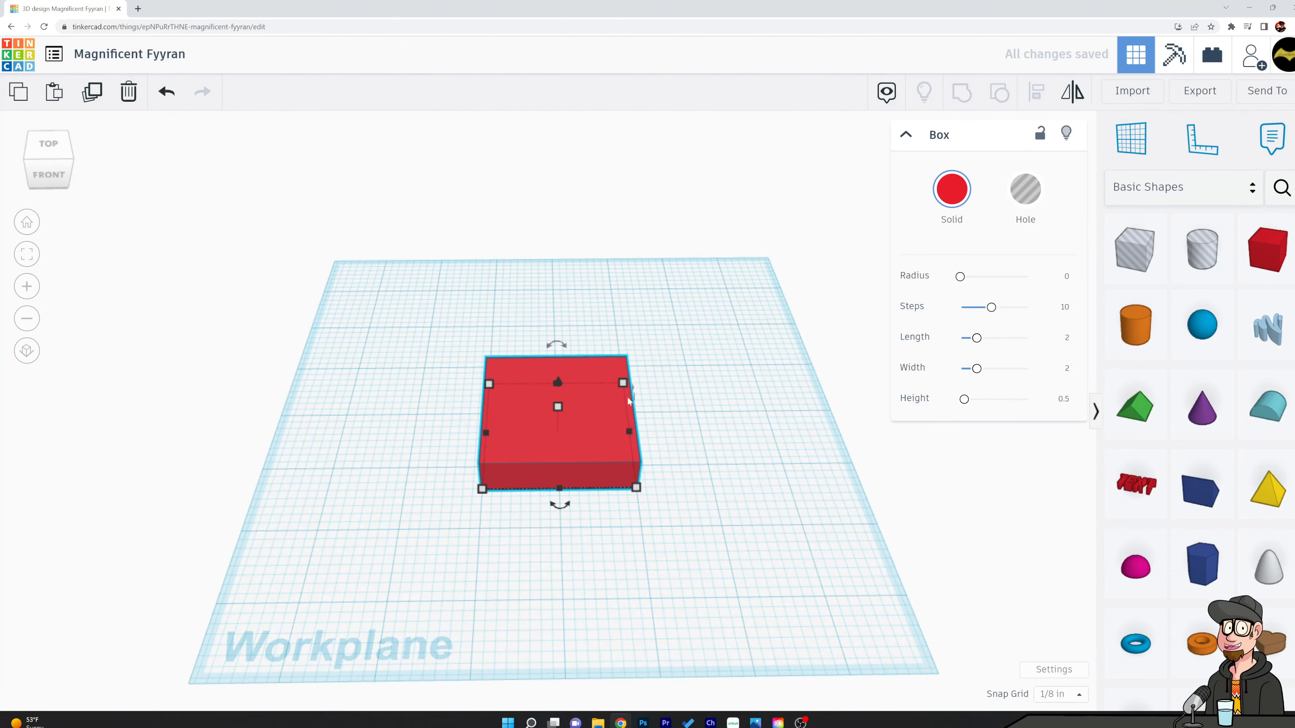
Resize the box freehand with its side, corner and height handles, scaling it up proportionally to about 5/8 in high
mouse_move(630, 431)
mouse_down()
mouse_move(692, 433)
mouse_move(633, 434)
mouse_up()
mouse_move(636, 488)
mouse_down()
mouse_move(697, 535)
mouse_move(642, 488)
mouse_up()
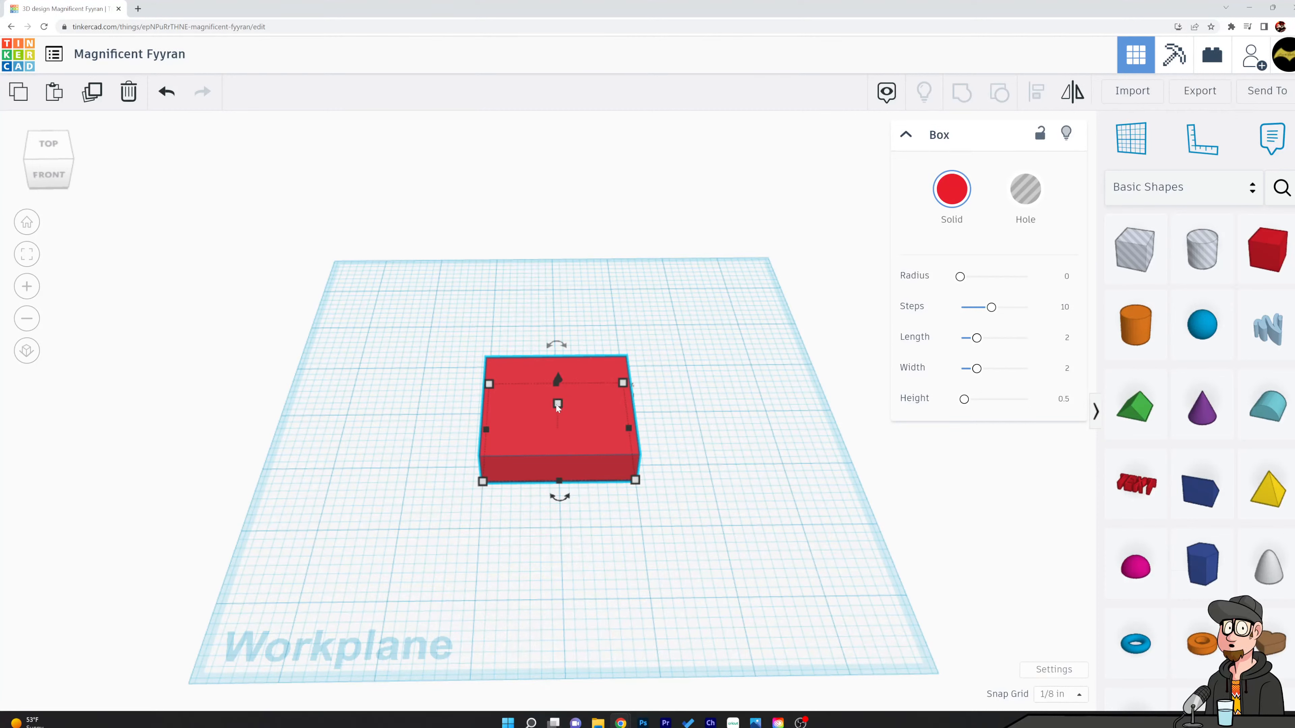
mouse_move(557, 406)
mouse_down()
mouse_move(558, 380)
mouse_move(559, 399)
mouse_up()
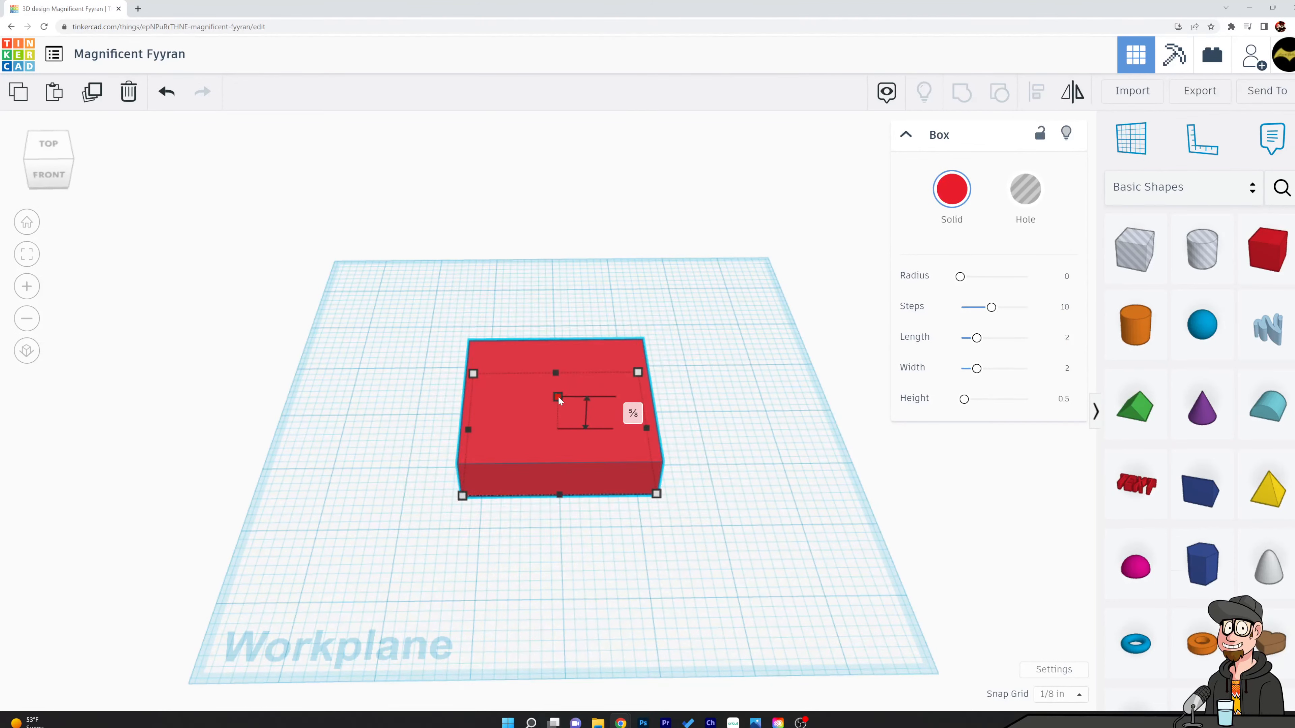
drag(557, 398, 558, 401)
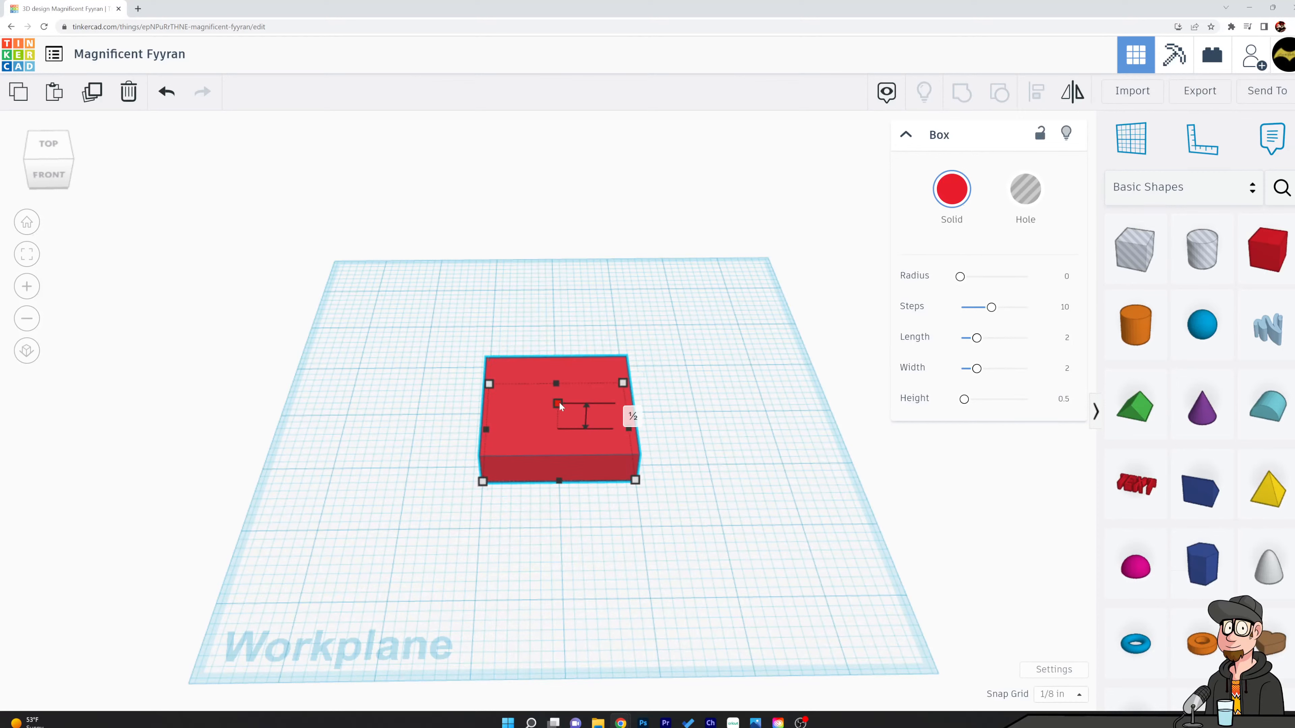
click(637, 297)
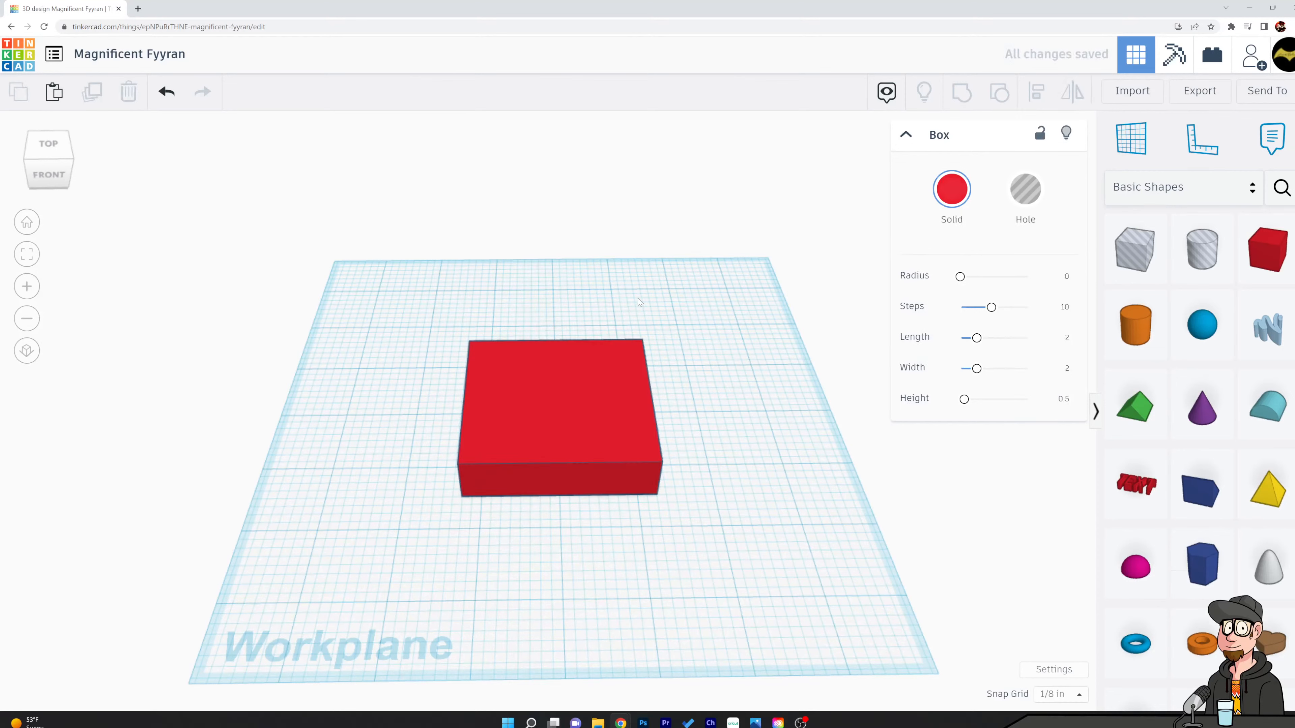
Give the box an edge radius of about 0.014 and reduce its steps to 1
click(576, 447)
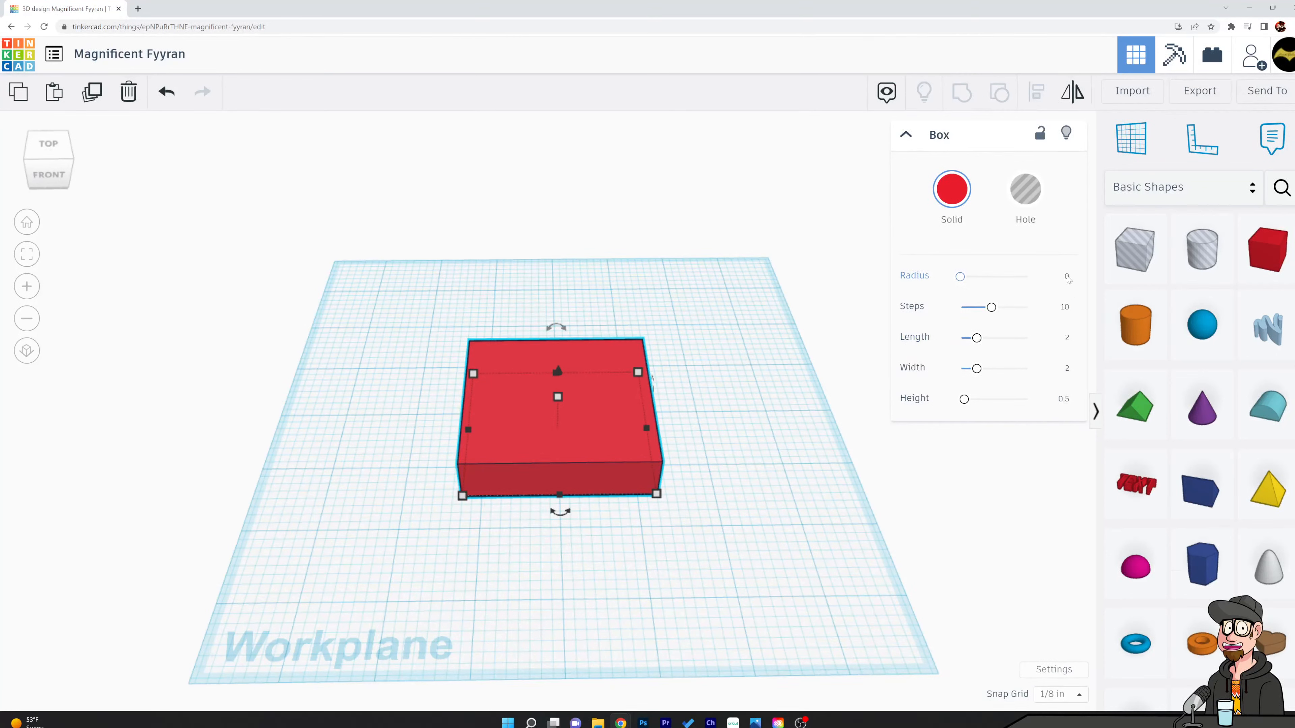
click(960, 277)
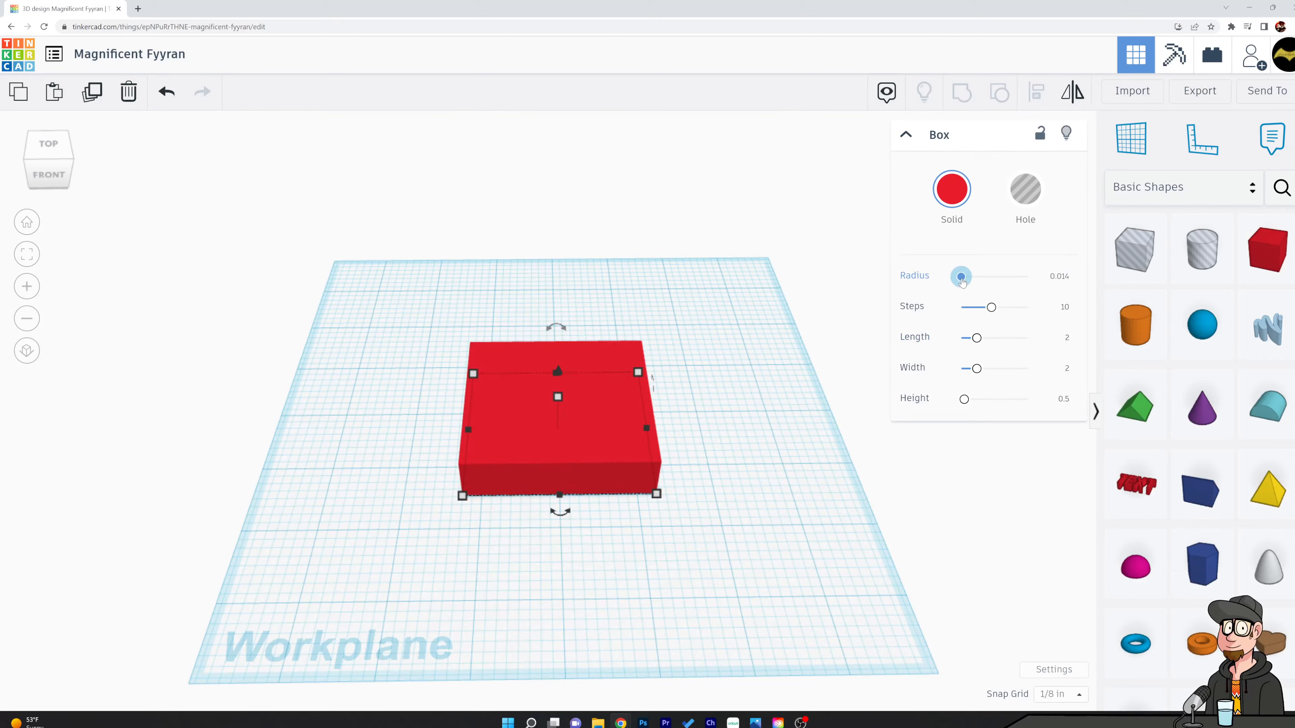
drag(991, 307, 960, 311)
Increase the box's edge radius to about 0.041 for a more pronounced bevel
scroll(658, 485, up, 3)
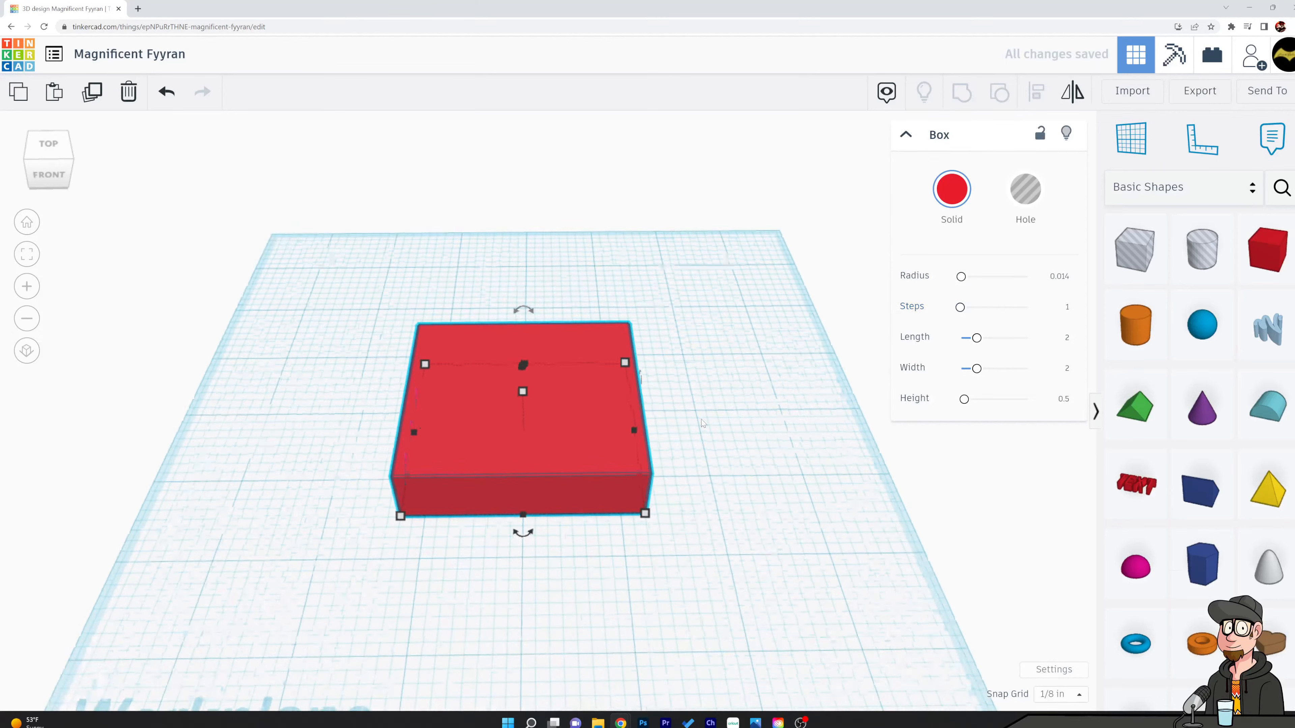
scroll(657, 486, up, 5)
scroll(657, 485, down, 3)
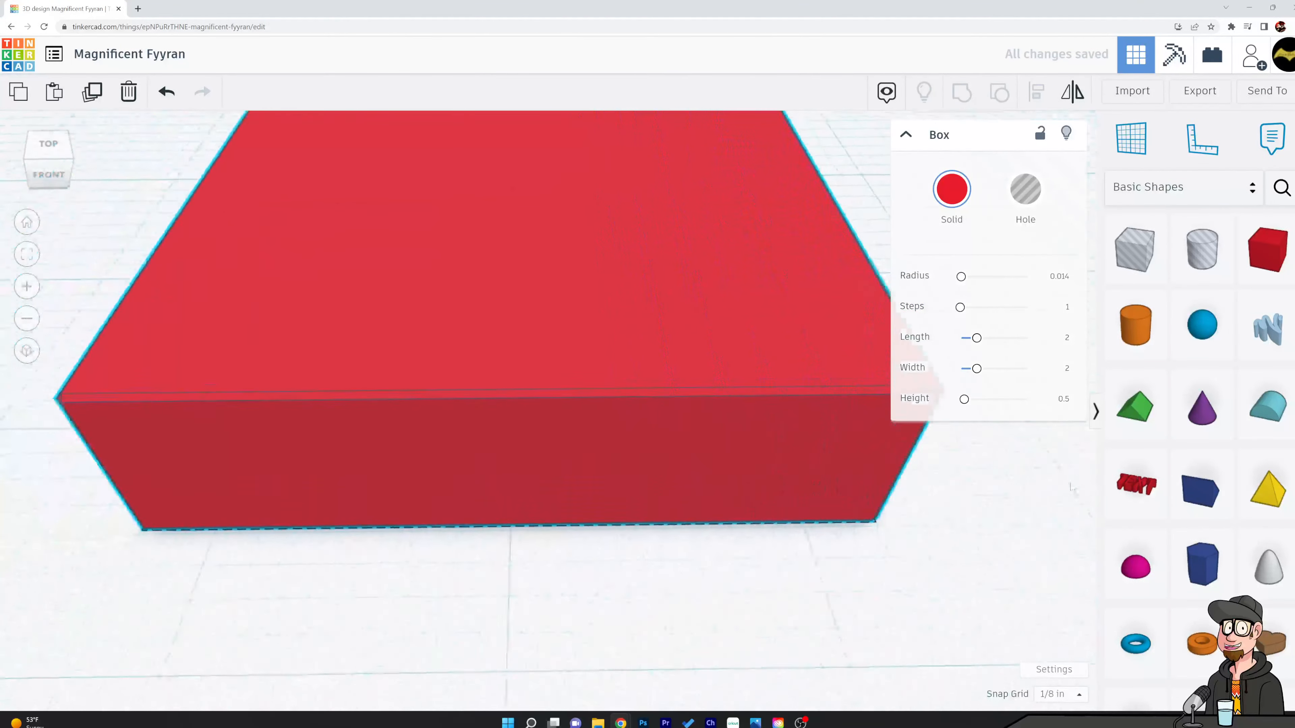
middle_drag(654, 482, 895, 487)
middle_drag(514, 484, 695, 493)
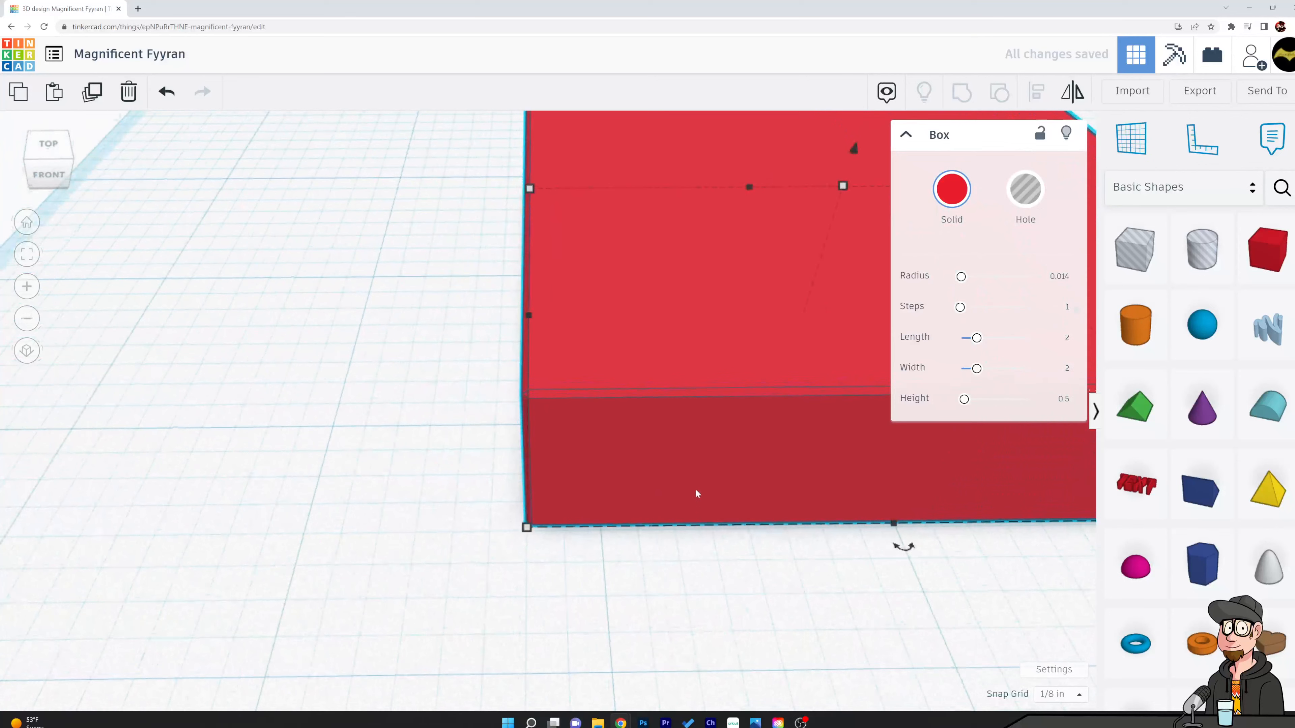
drag(395, 499, 448, 540)
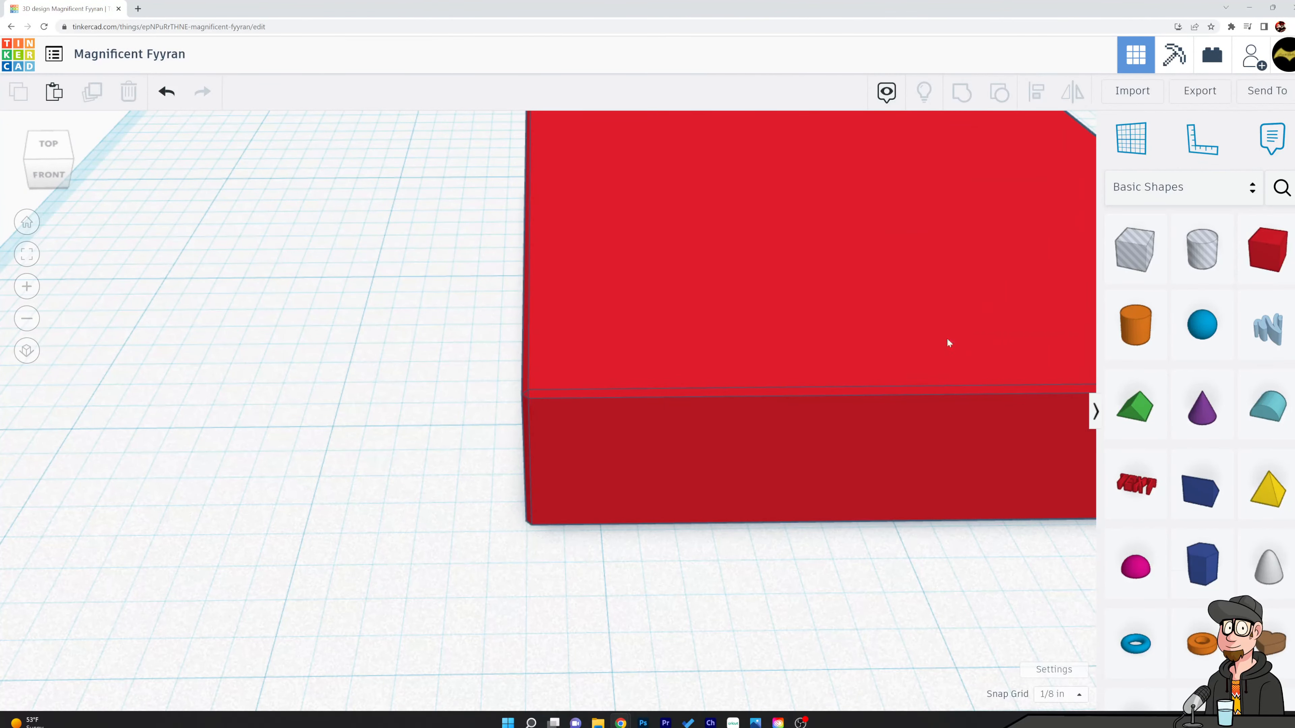
click(939, 426)
drag(961, 276, 963, 276)
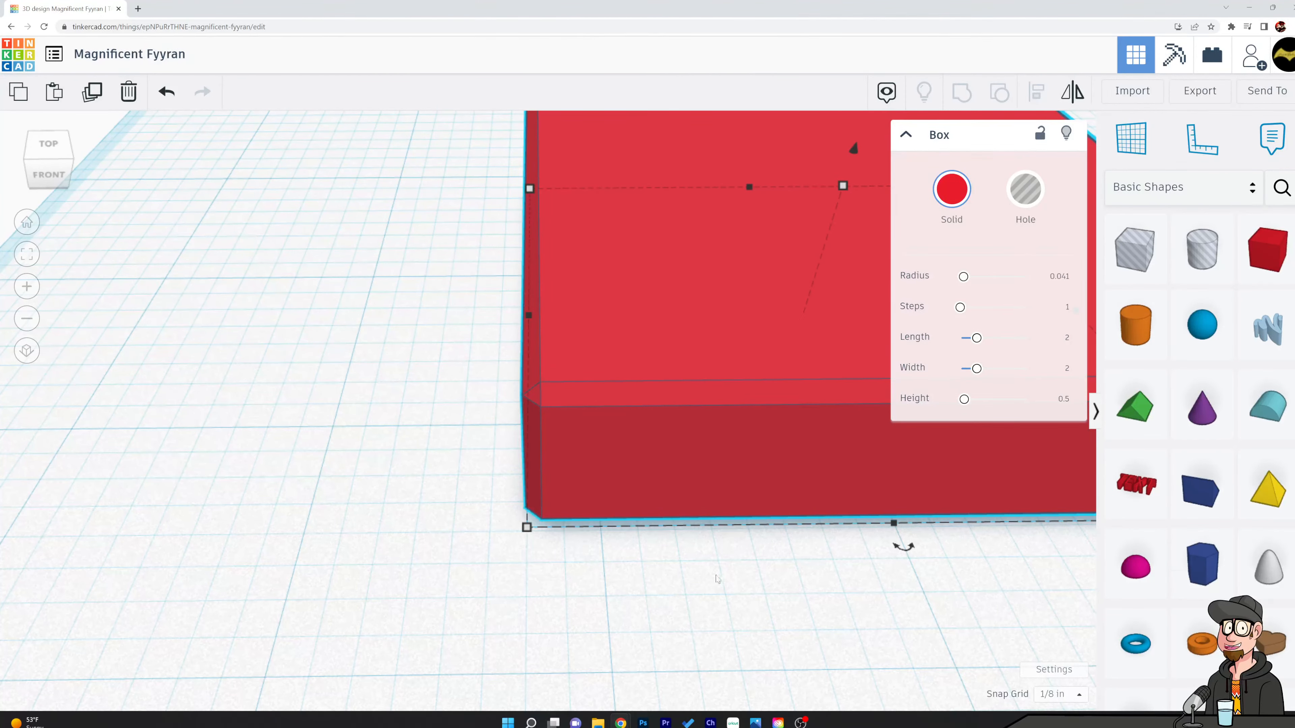
click(716, 579)
Move the box across the workplane about 3/8 in to the left and 0.984 in back
scroll(751, 390, down, 5)
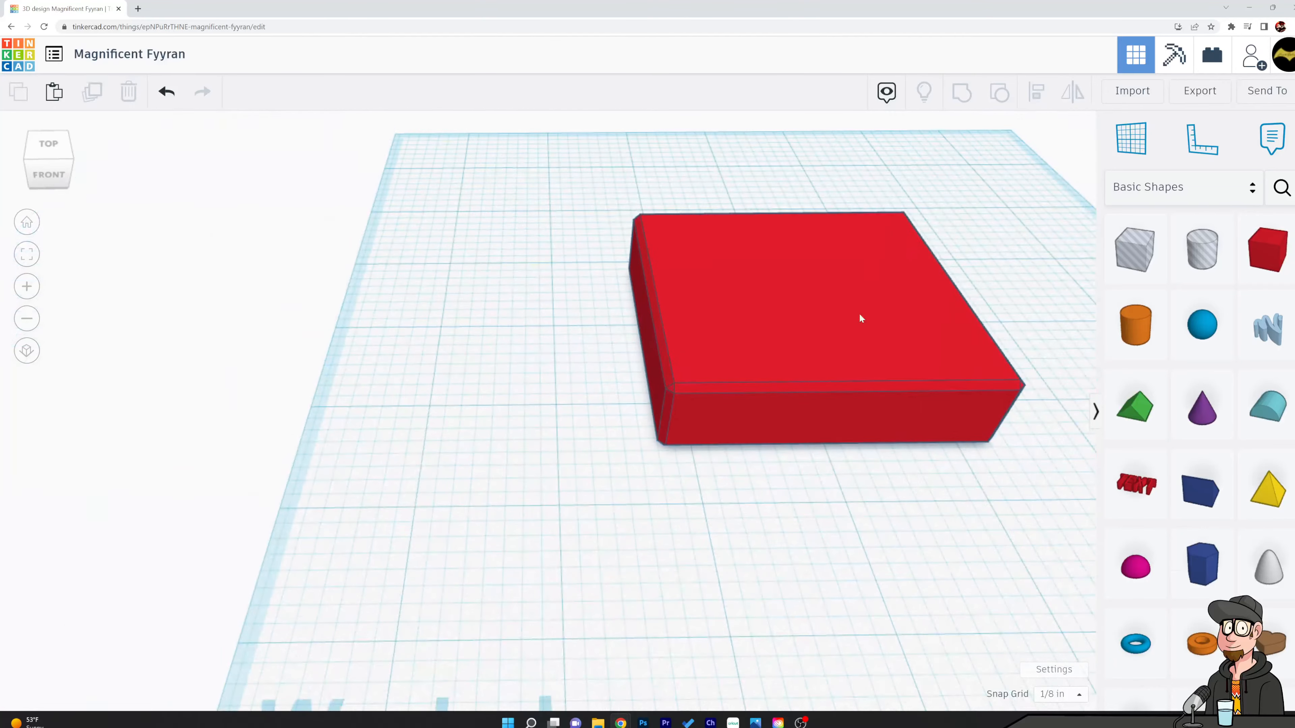
click(848, 319)
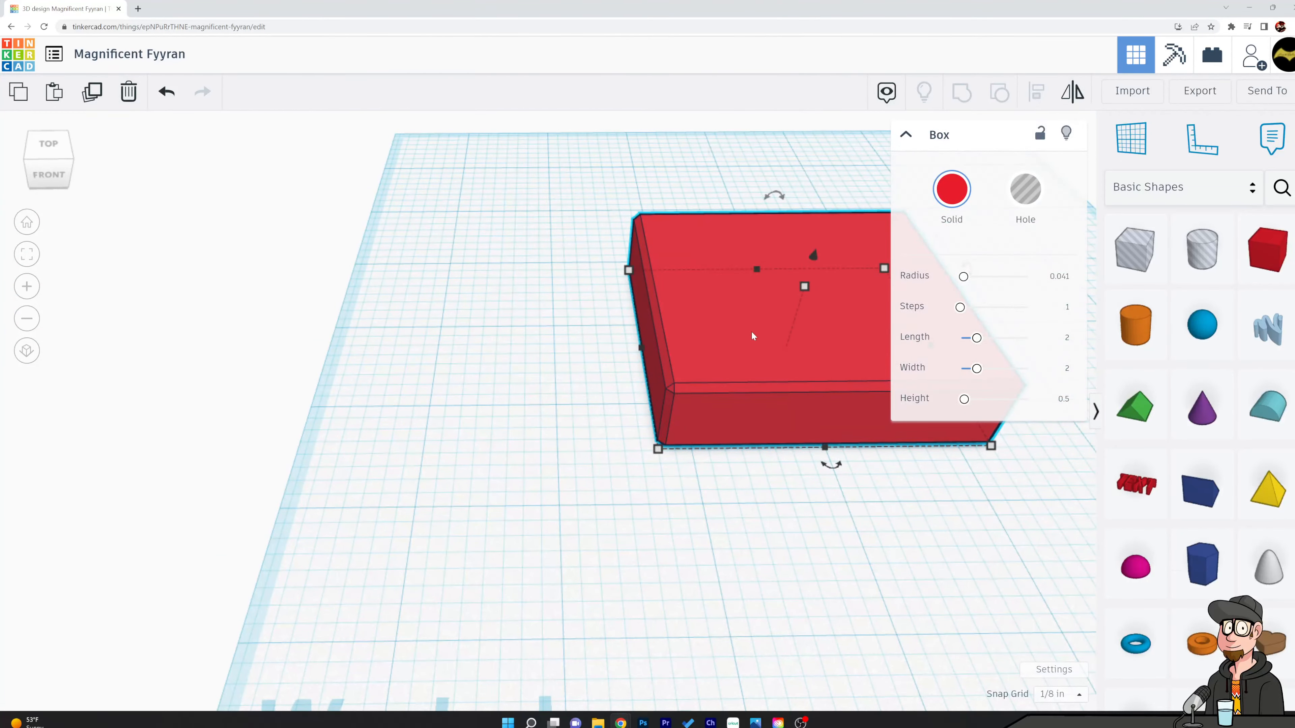
drag(768, 269, 679, 261)
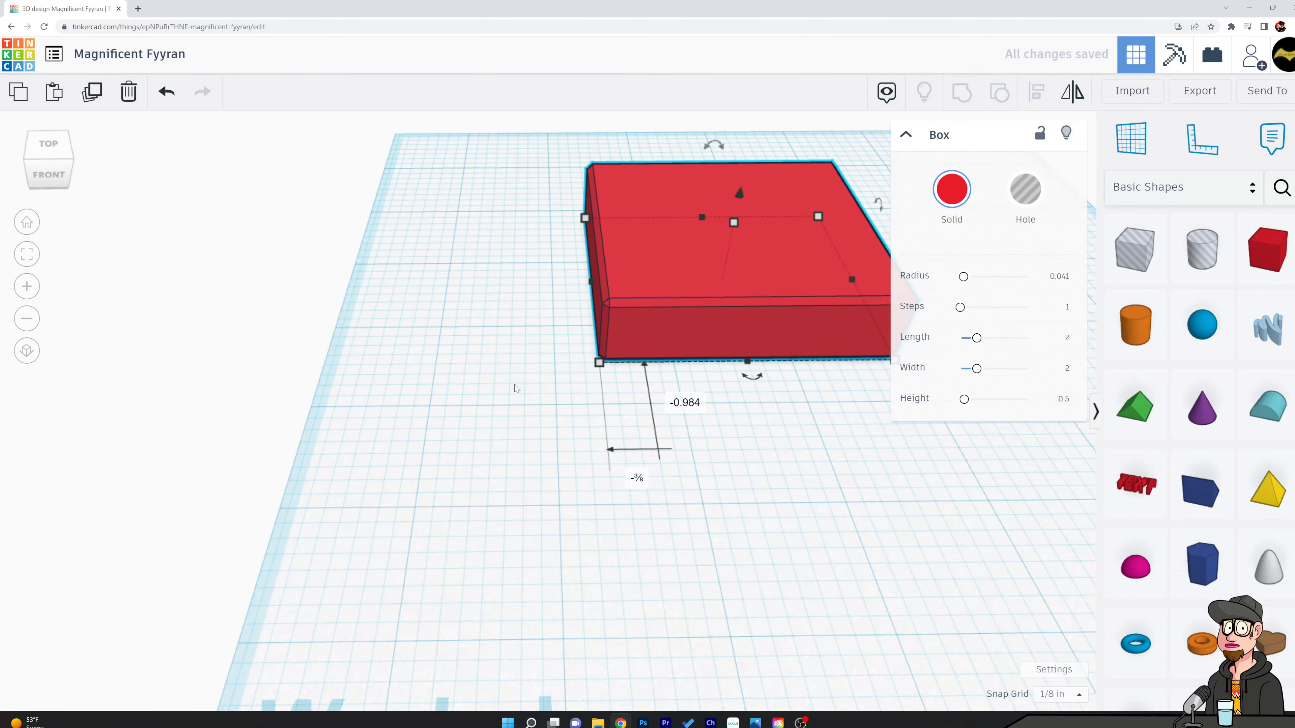
click(724, 489)
Raise the box about 5/8 in above the workplane
middle_drag(723, 486, 647, 377)
right_drag(795, 469, 762, 315)
click(762, 314)
drag(728, 250, 732, 181)
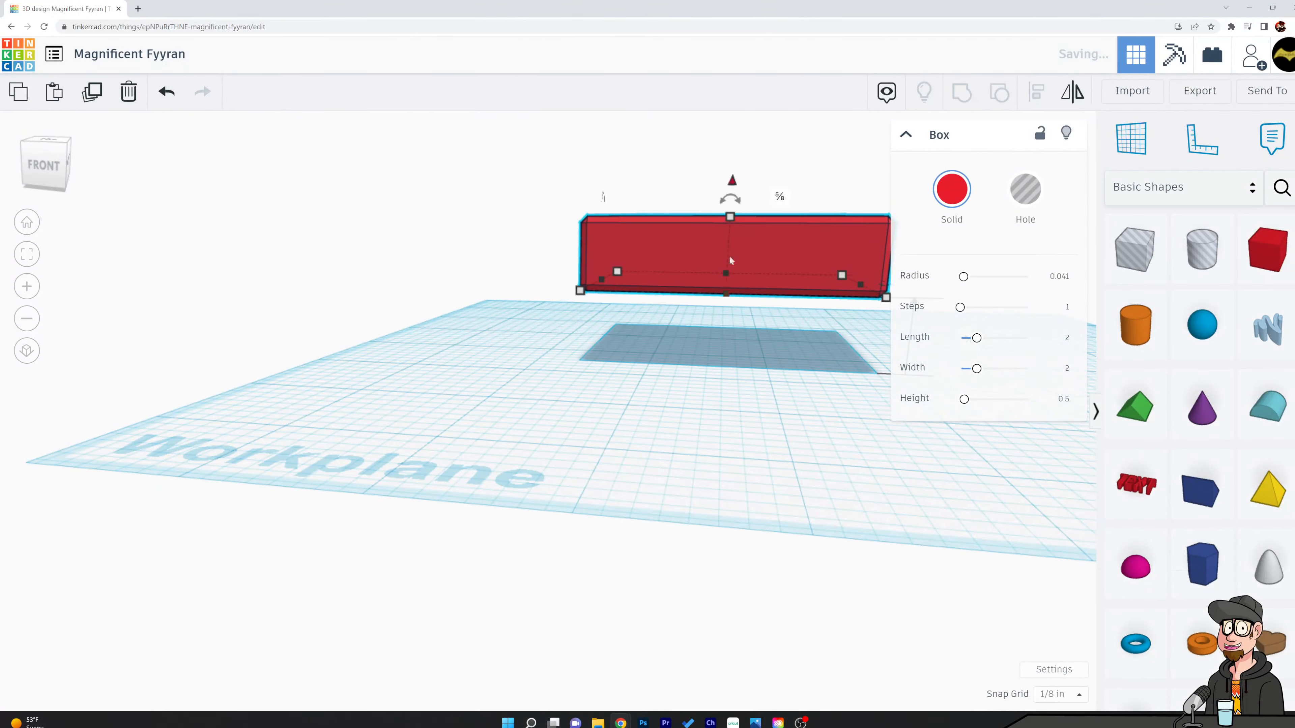
click(497, 281)
right_drag(497, 280, 506, 343)
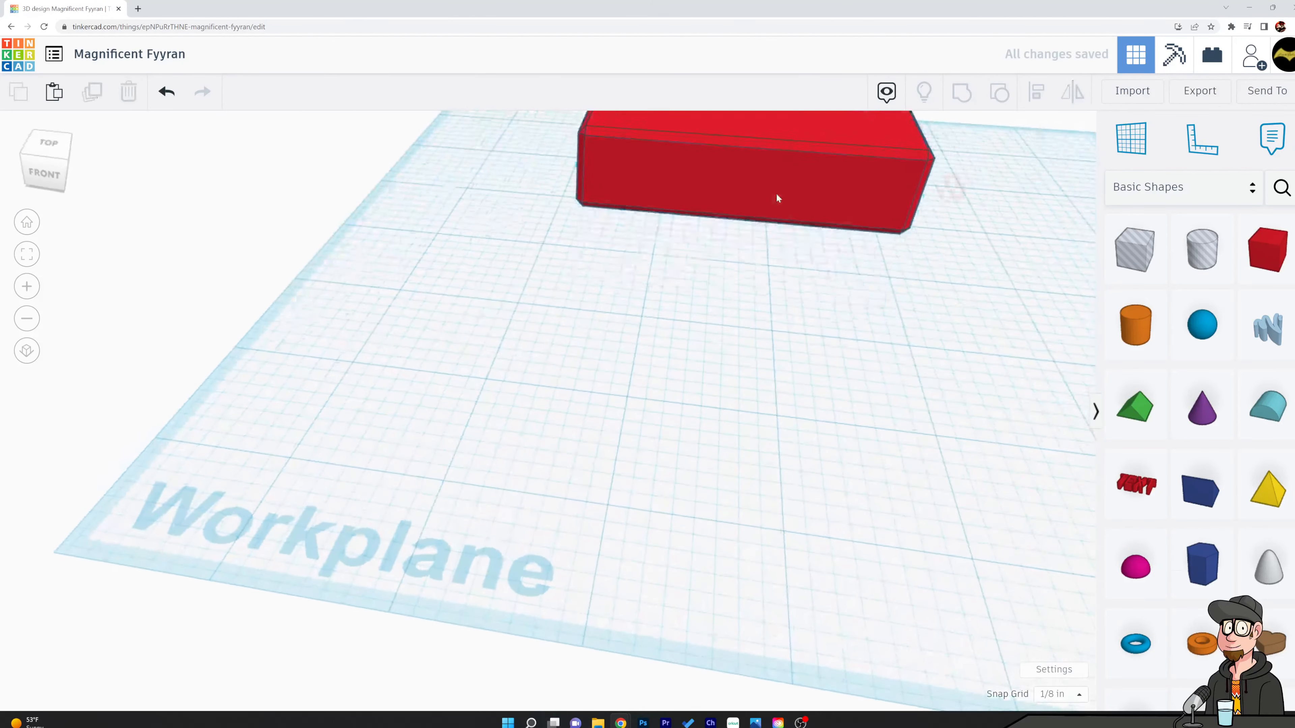
Lower the box back onto the workplane by setting its height above the plane to 0
click(776, 197)
scroll(802, 290, down, 3)
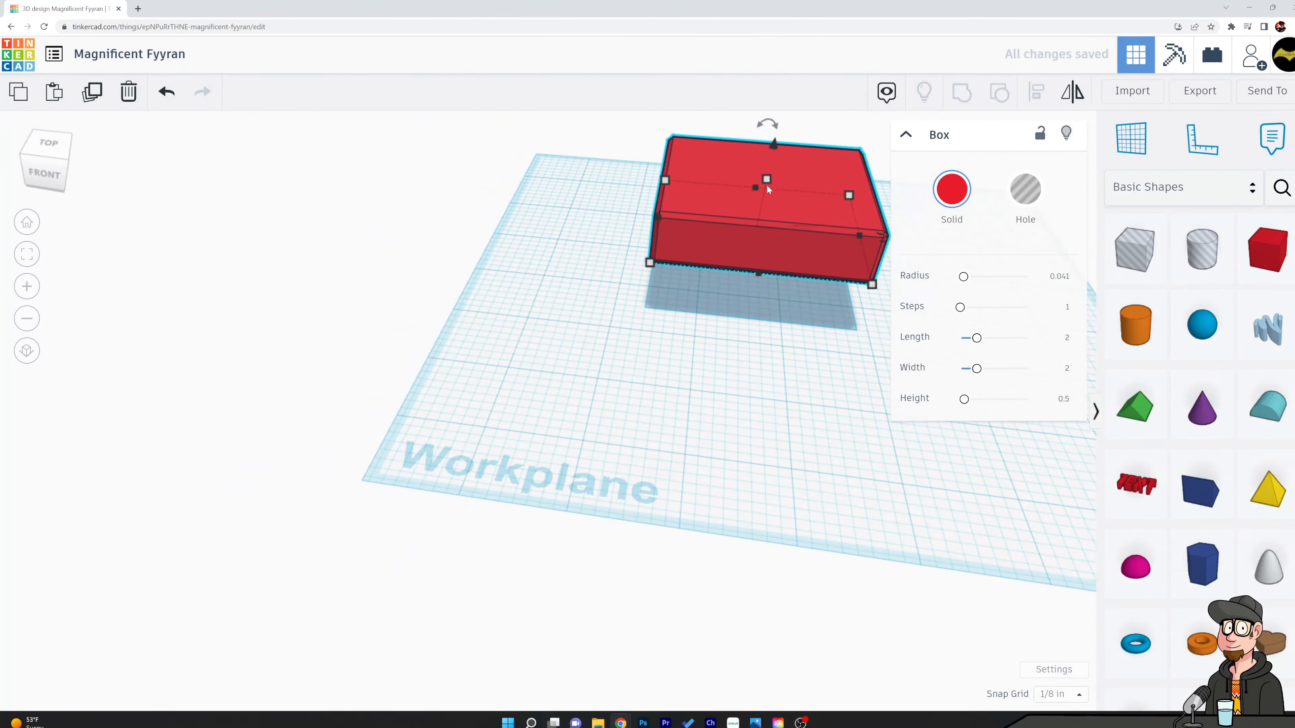
middle_drag(766, 185, 658, 283)
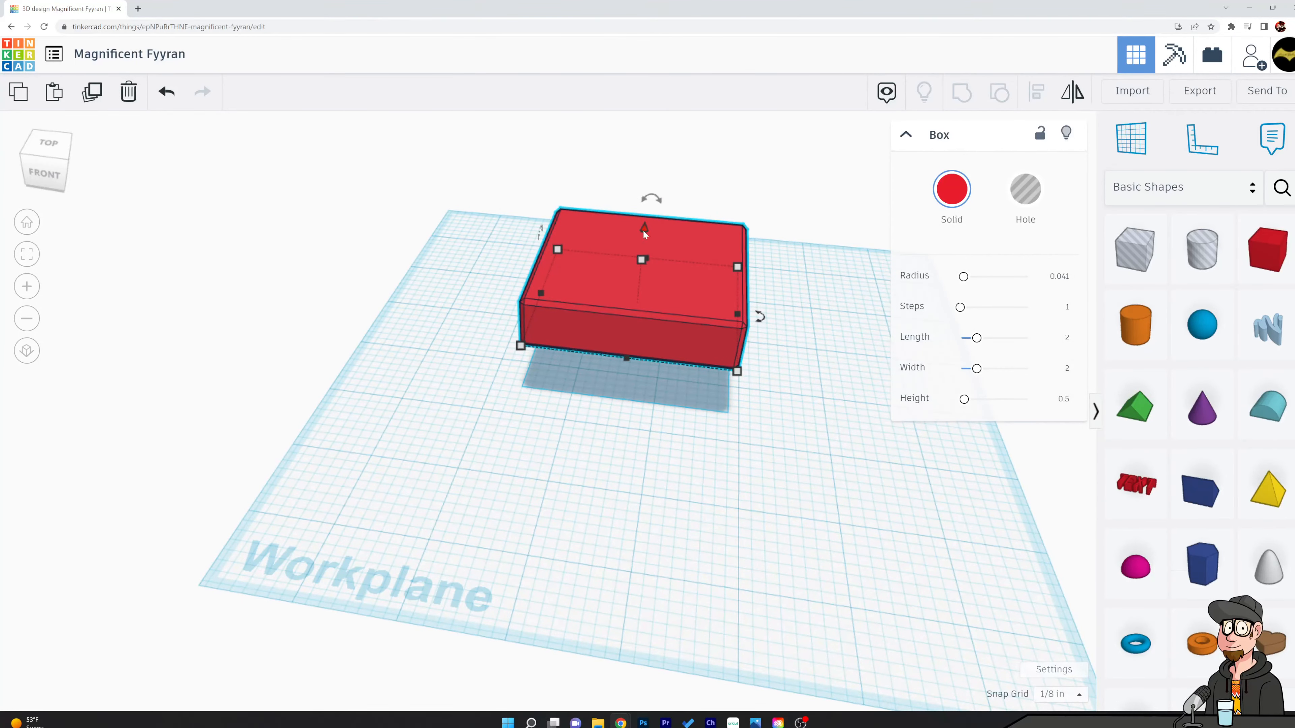
drag(642, 229, 649, 228)
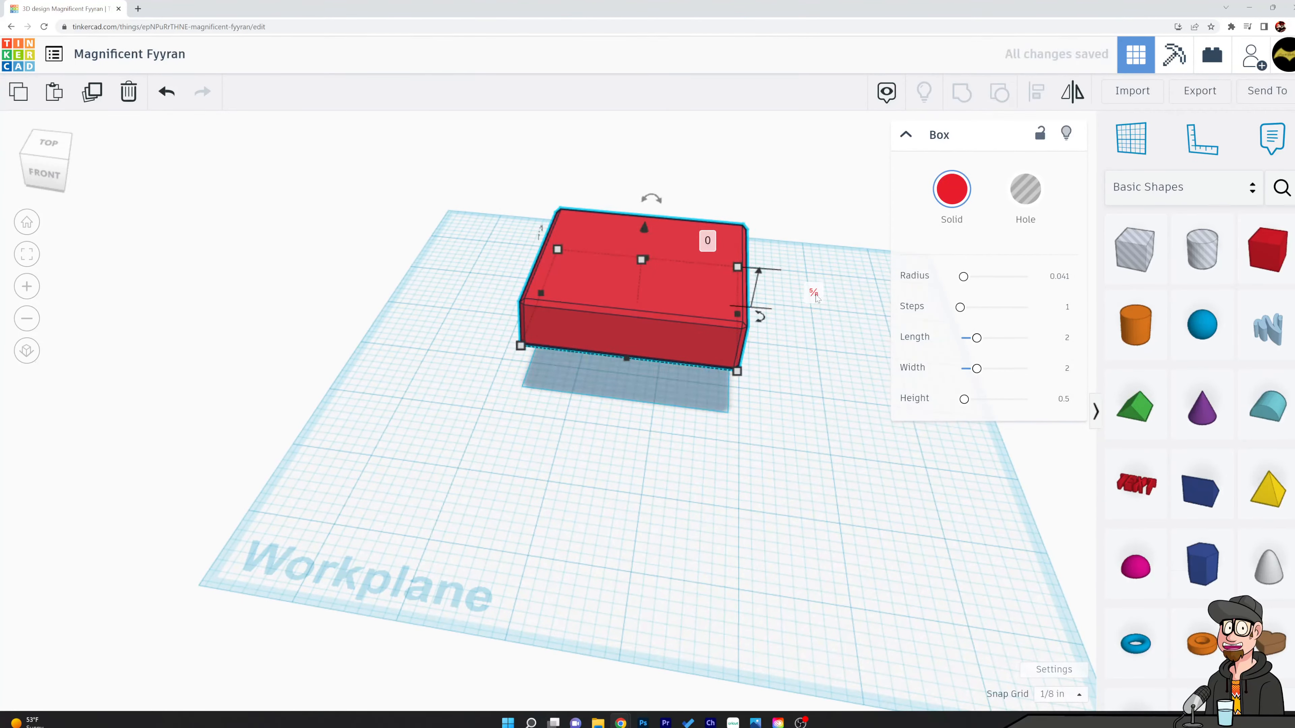
click(811, 292)
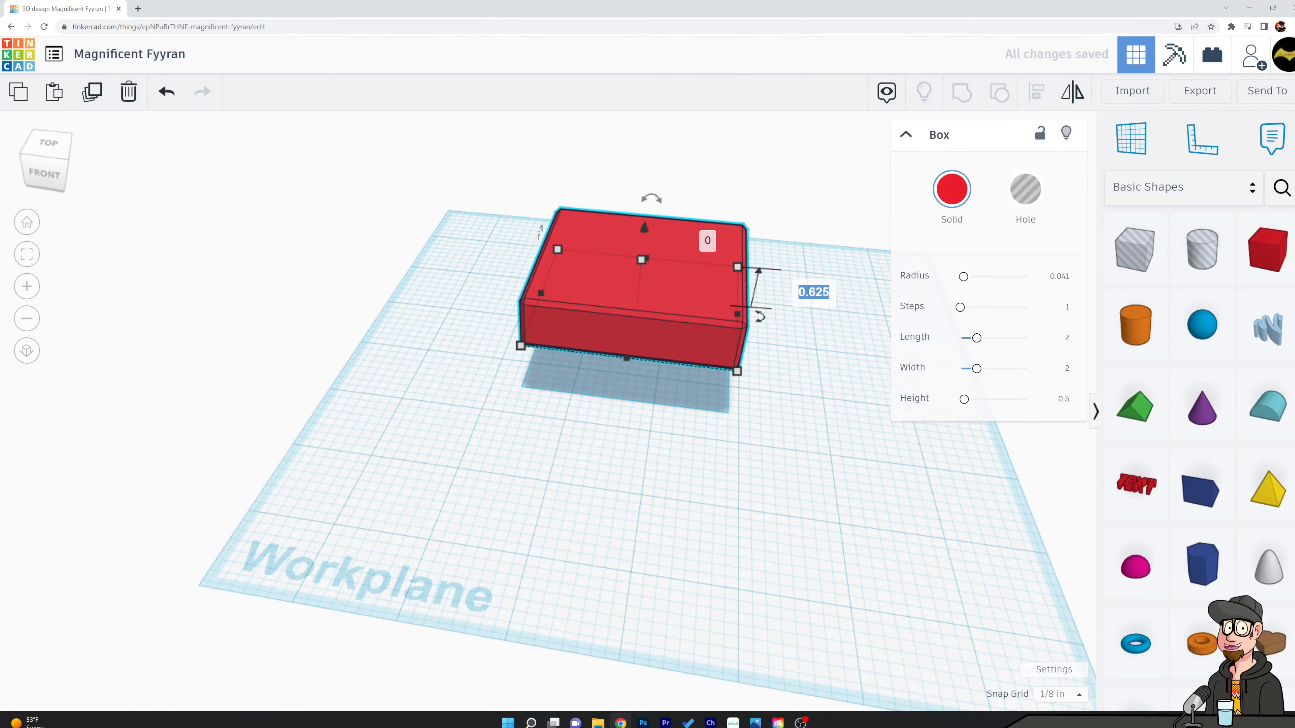
drag(641, 229, 640, 236)
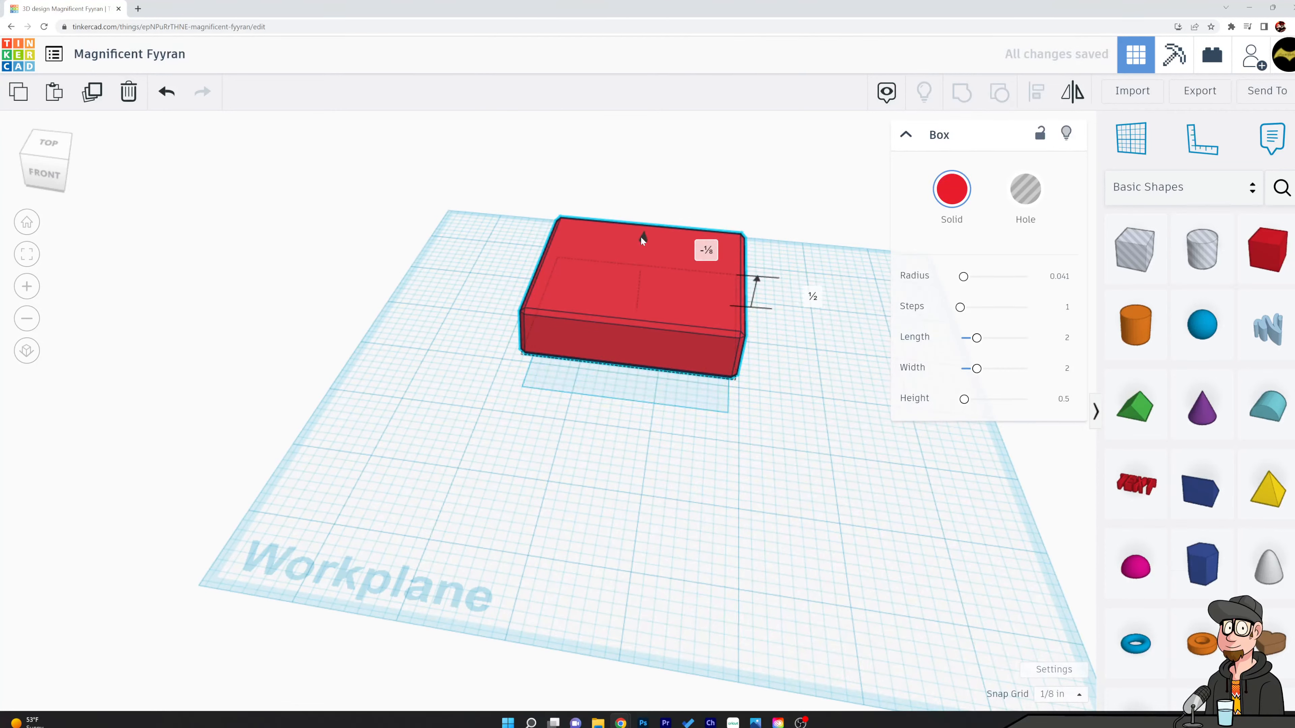
click(811, 296)
text(0)
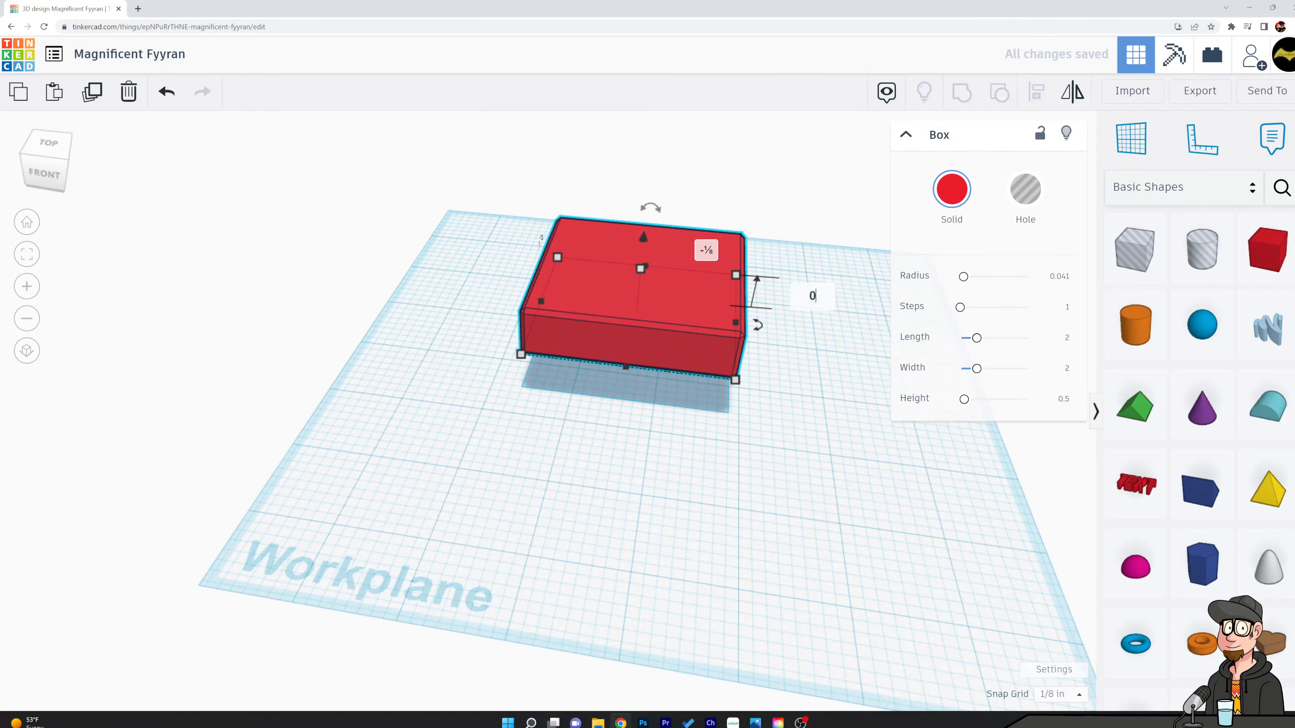
key(Return)
click(801, 442)
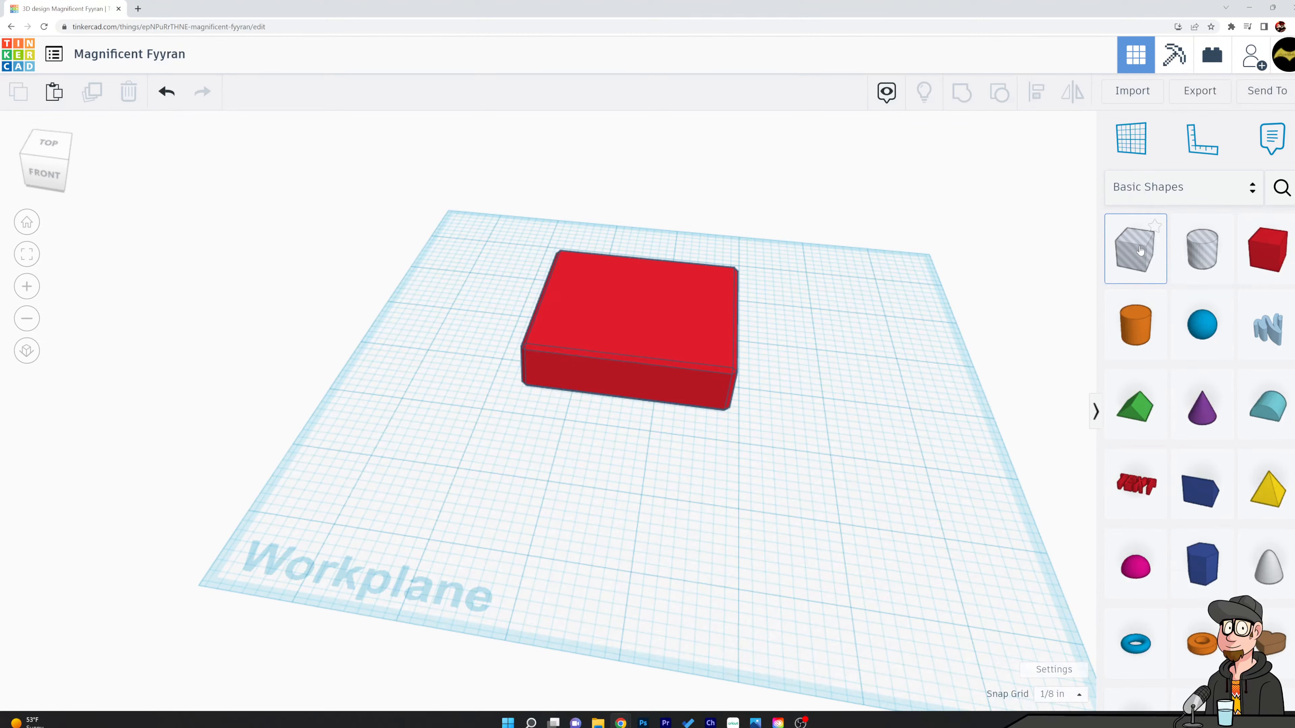
Place a box-shaped hole on the red box and align both shapes to their common centre in length and width
drag(1140, 252, 835, 382)
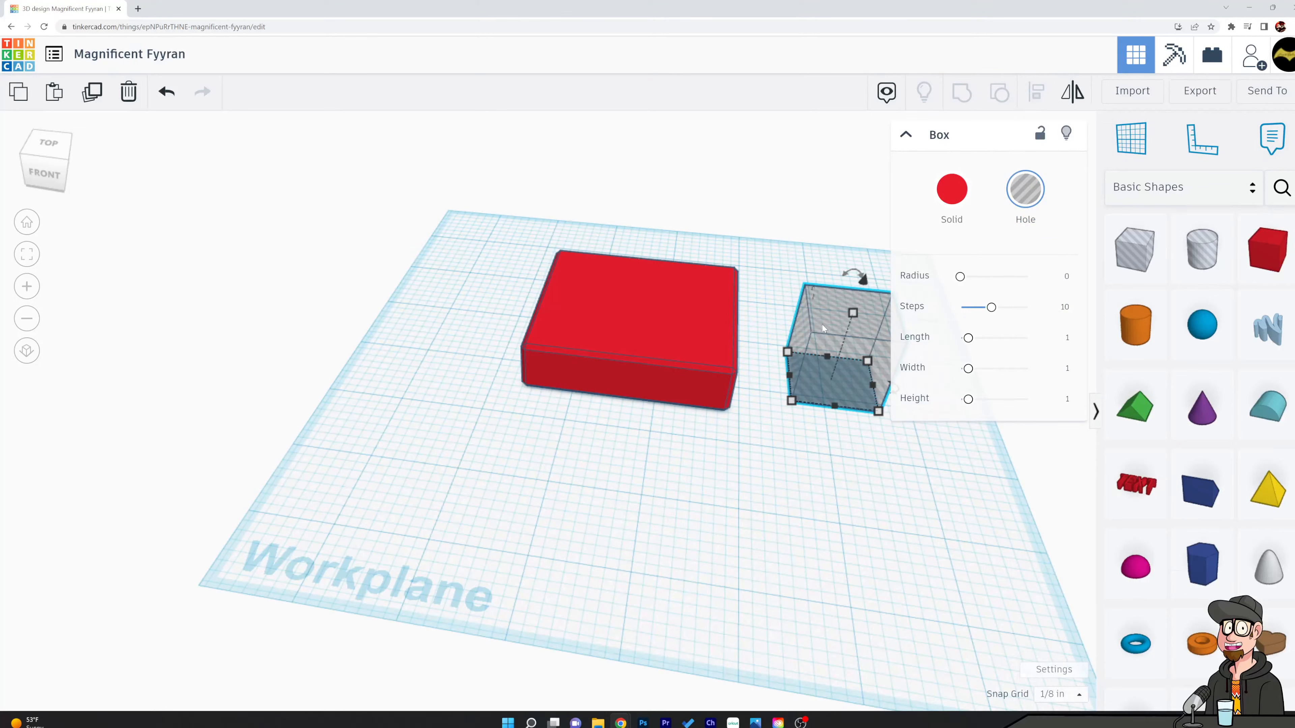
drag(817, 328, 607, 280)
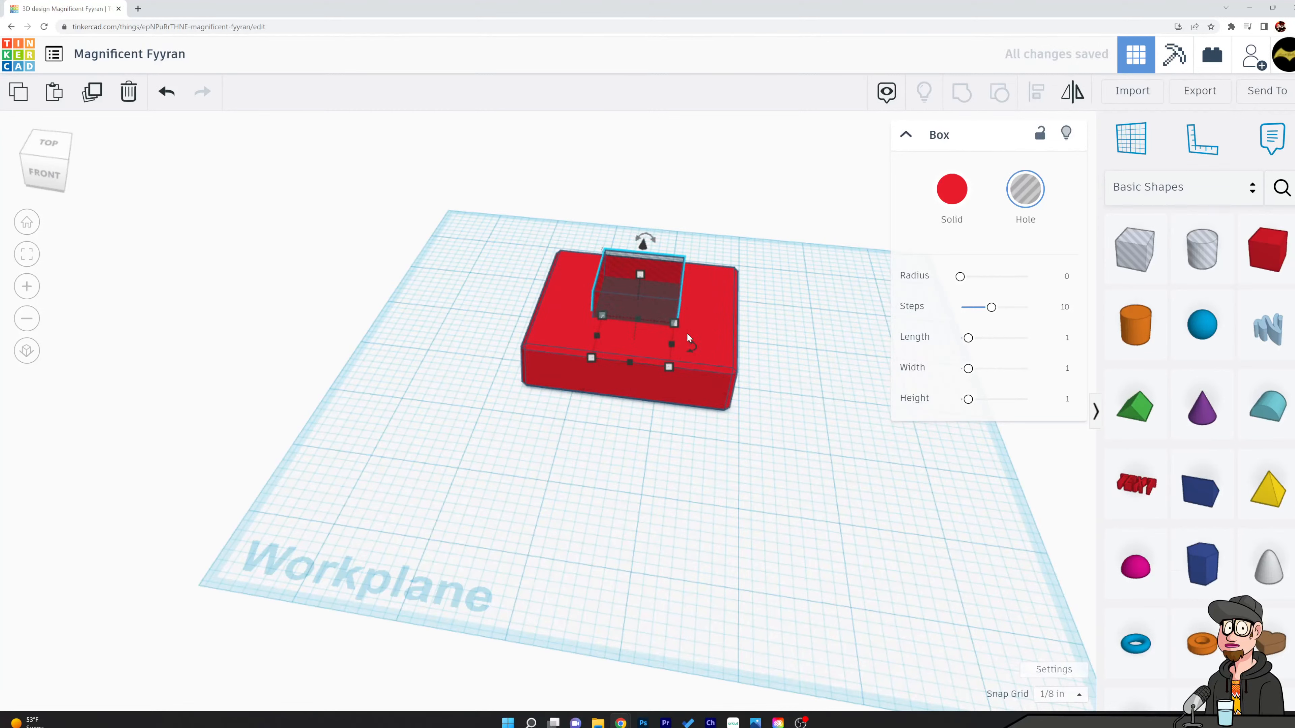
drag(627, 332, 756, 404)
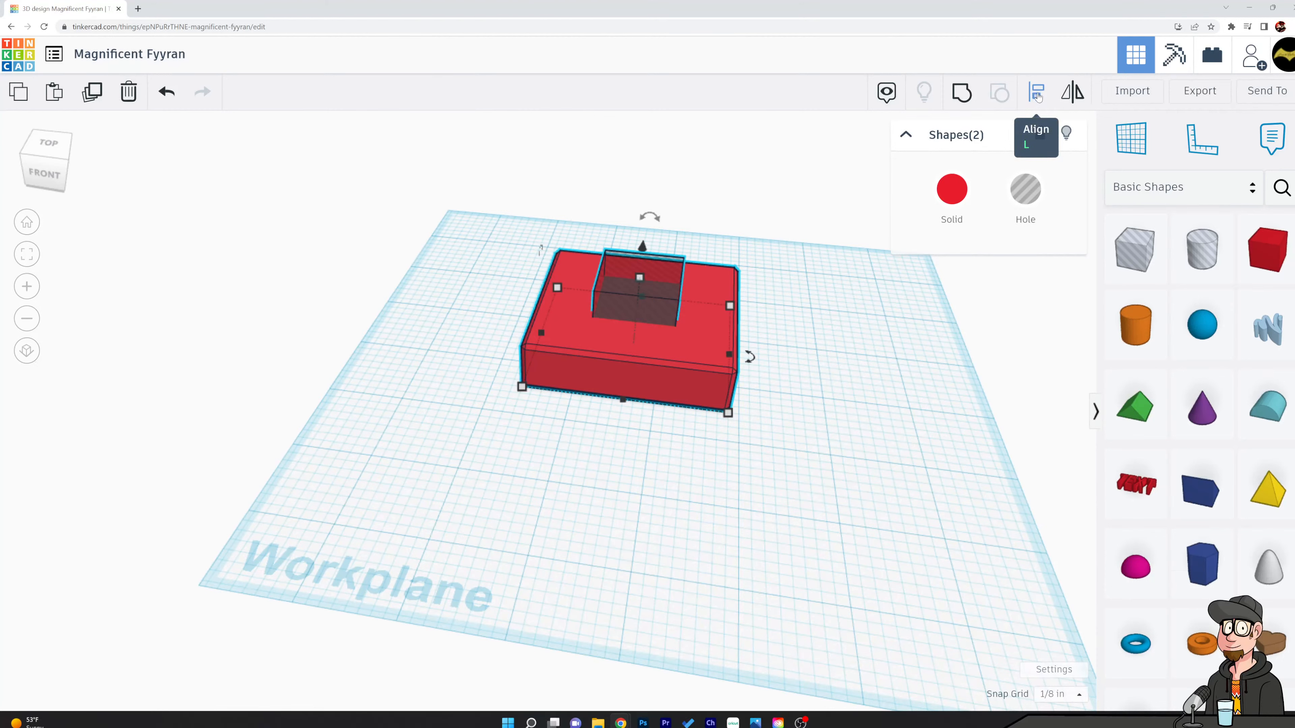
click(1038, 97)
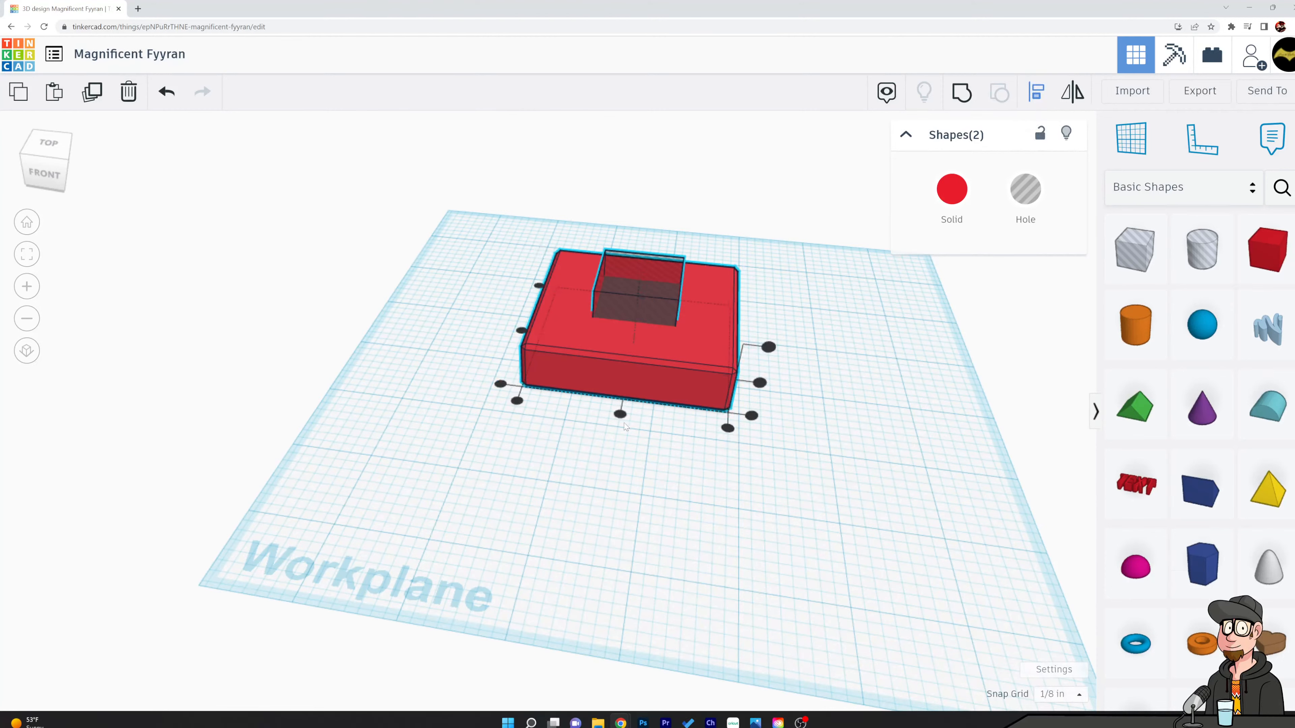
click(620, 414)
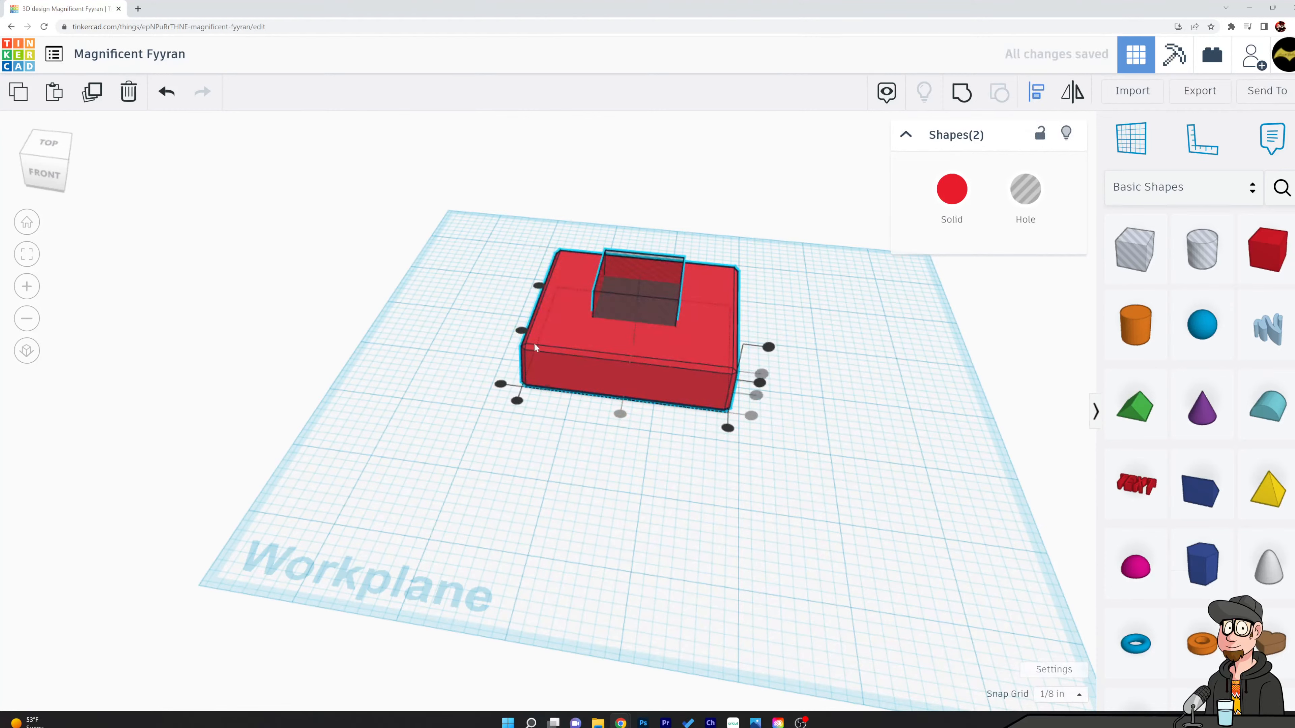
click(520, 330)
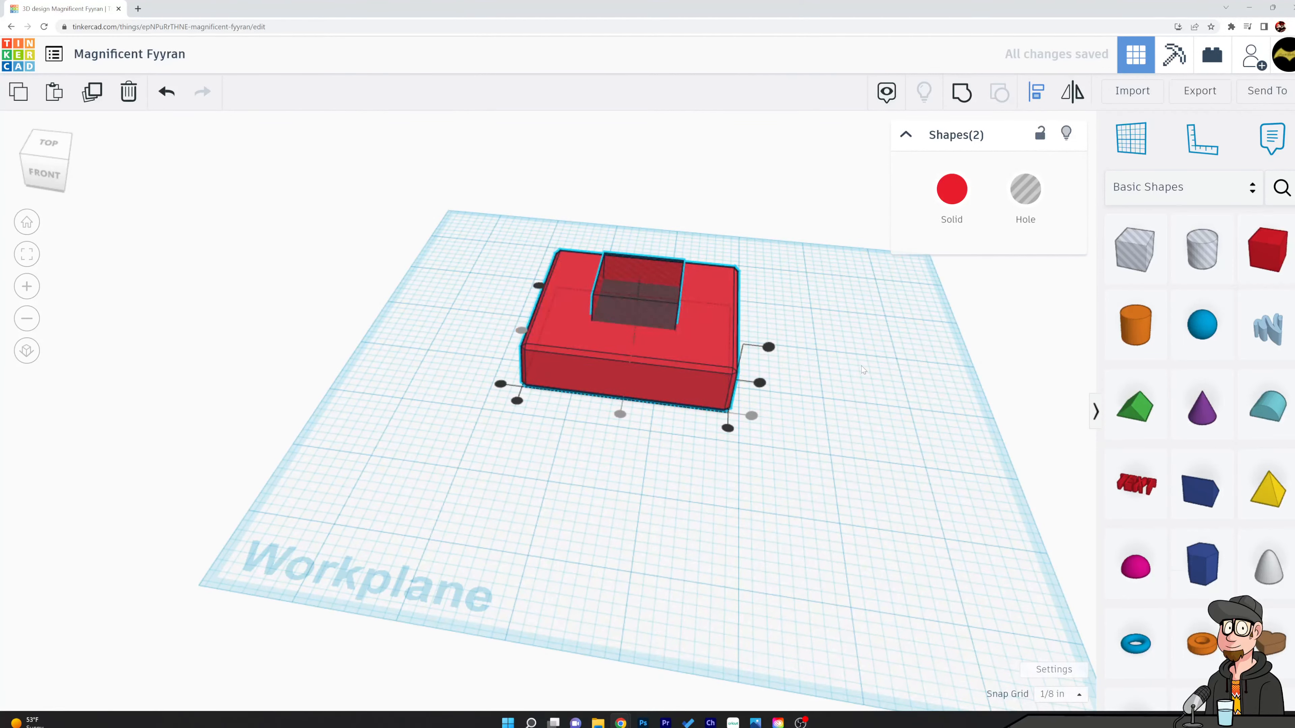
click(874, 382)
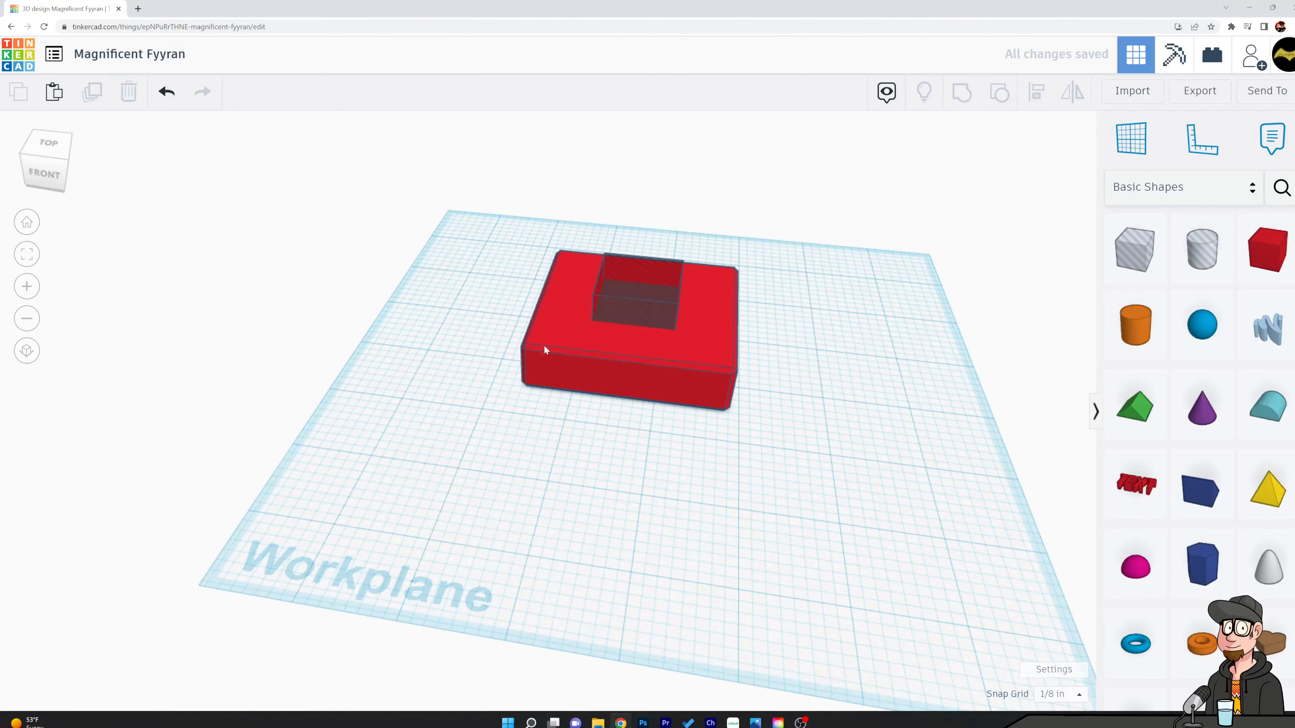
Examine the hole's placement in the red box from directly above in orthographic view and from underneath
click(26, 352)
click(45, 144)
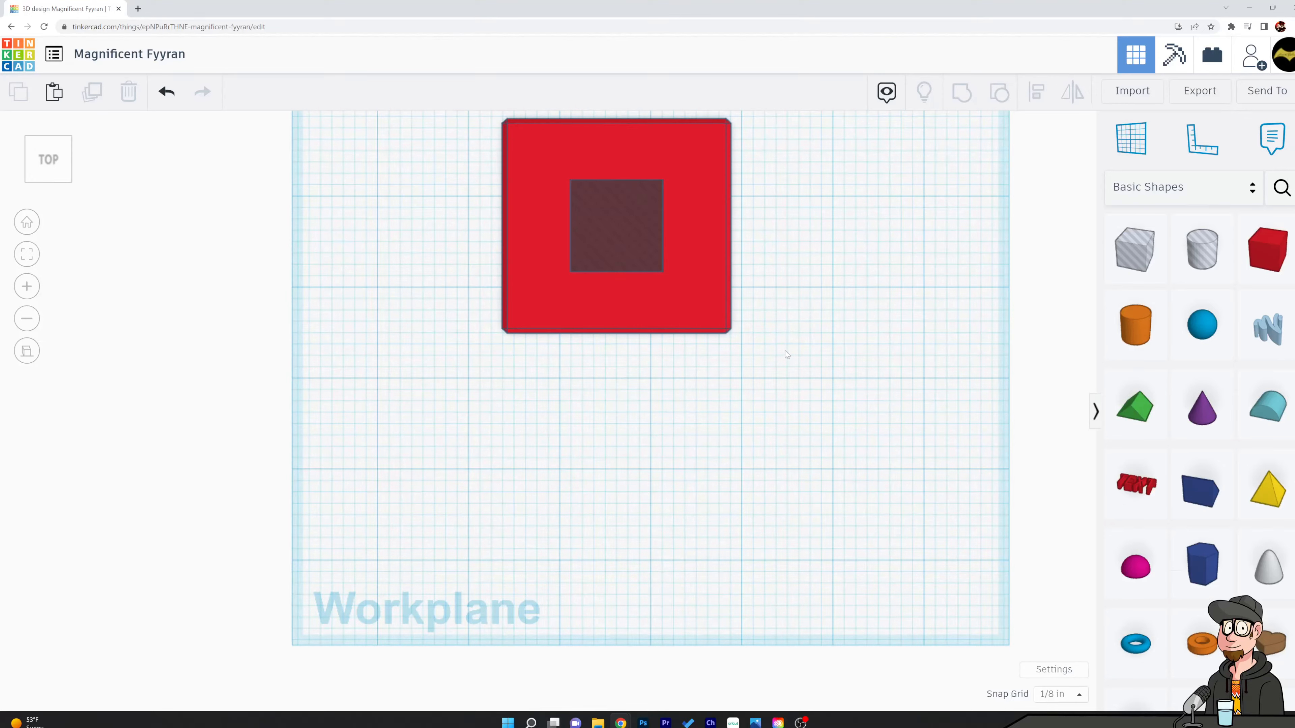
middle_drag(786, 350, 777, 428)
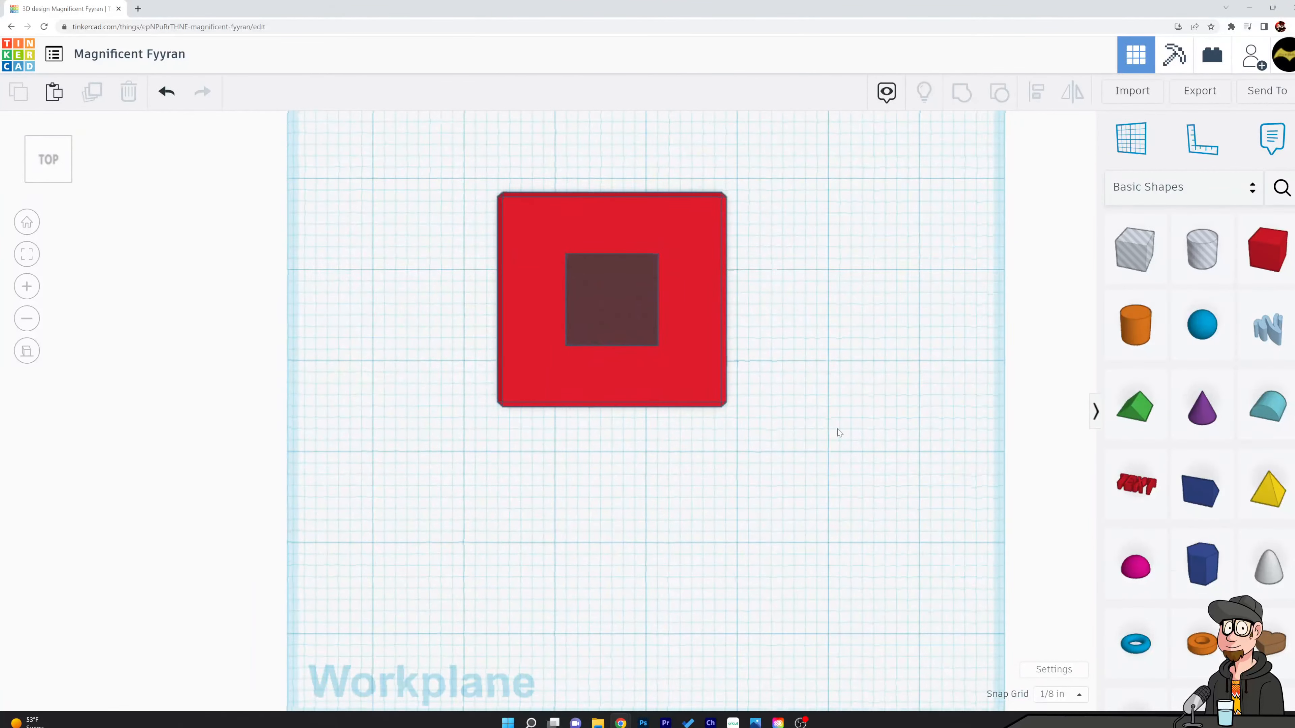
right_drag(838, 429, 849, 399)
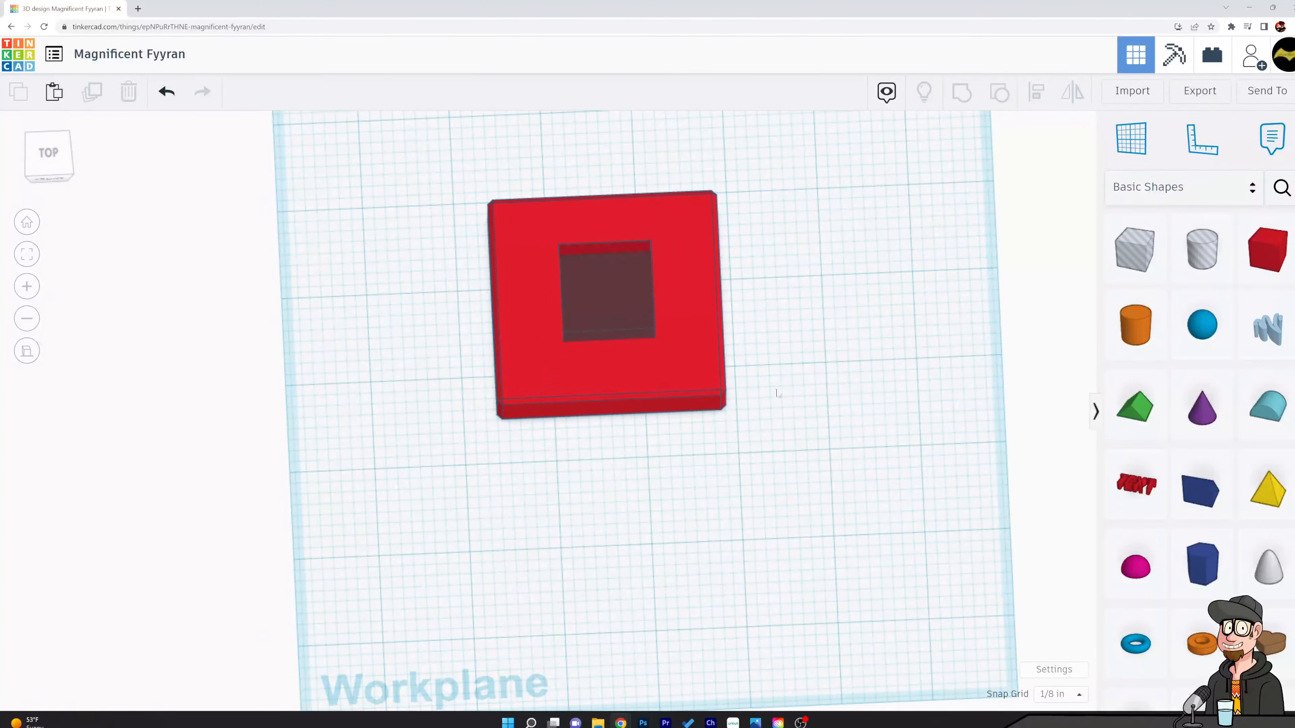
middle_drag(873, 426, 879, 484)
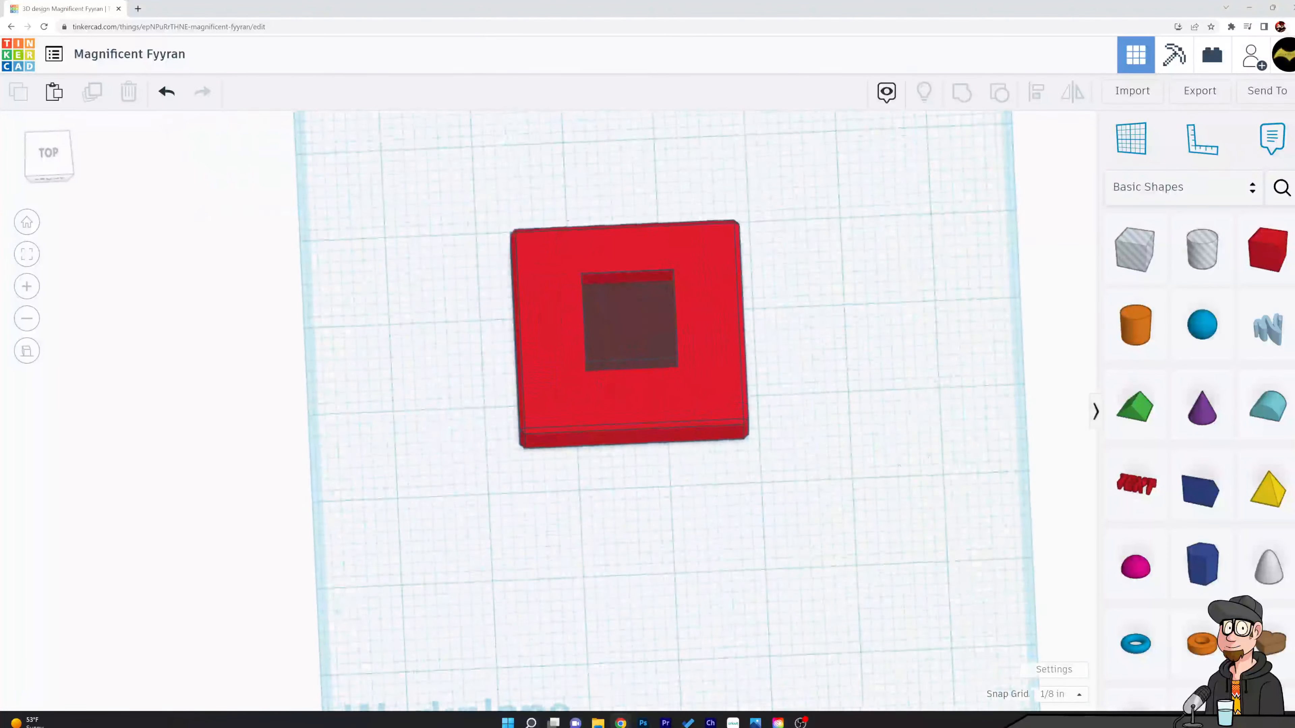
right_drag(878, 484, 878, 511)
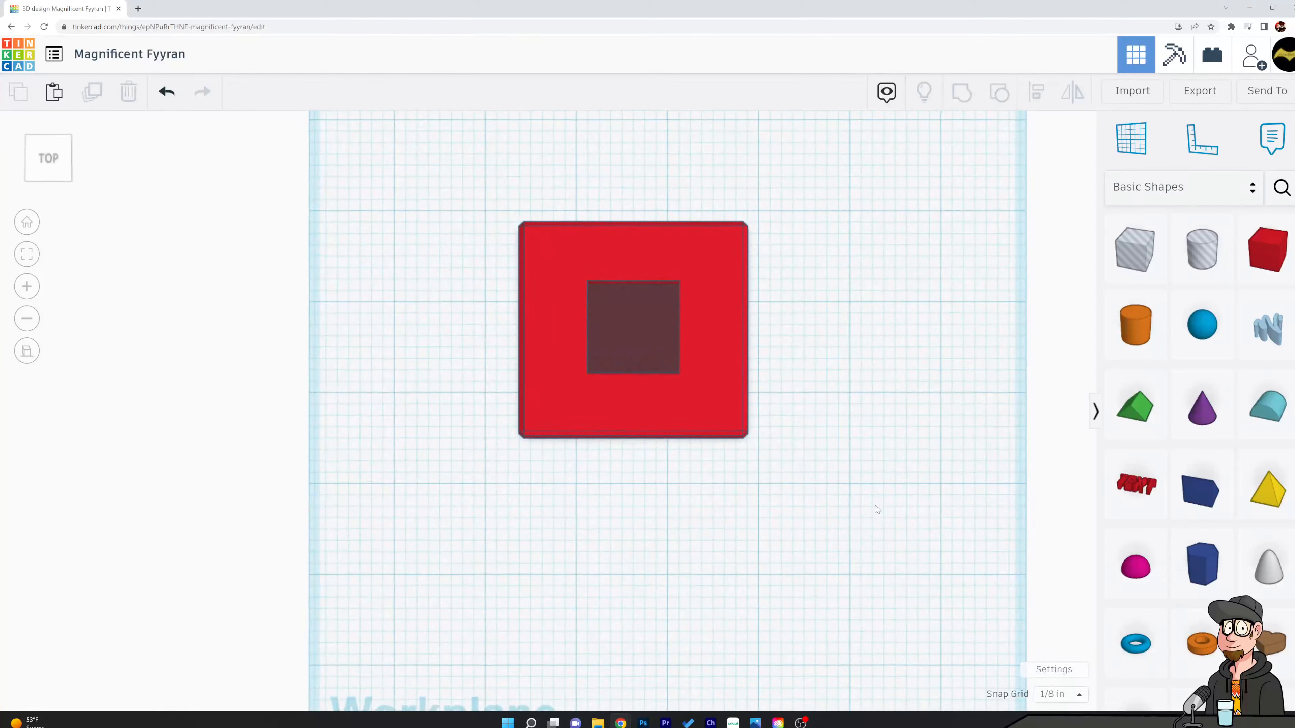
right_drag(696, 494, 747, 266)
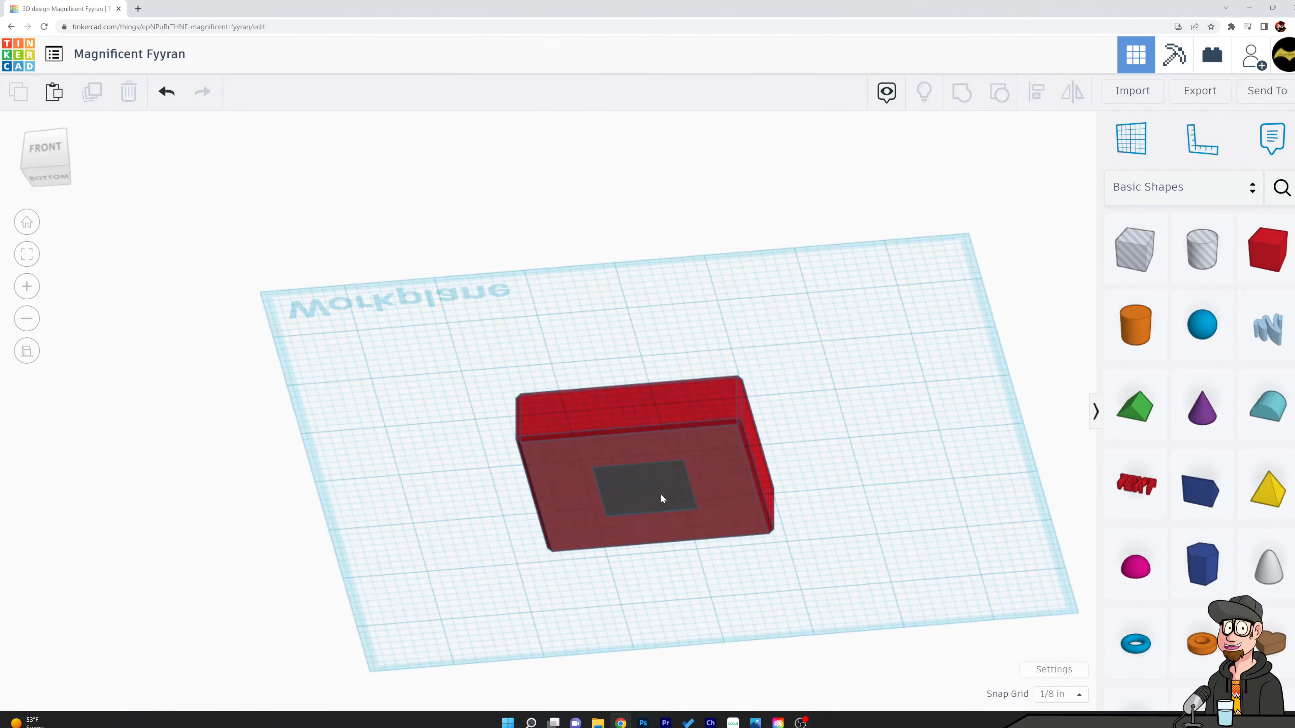
scroll(638, 504, up, 5)
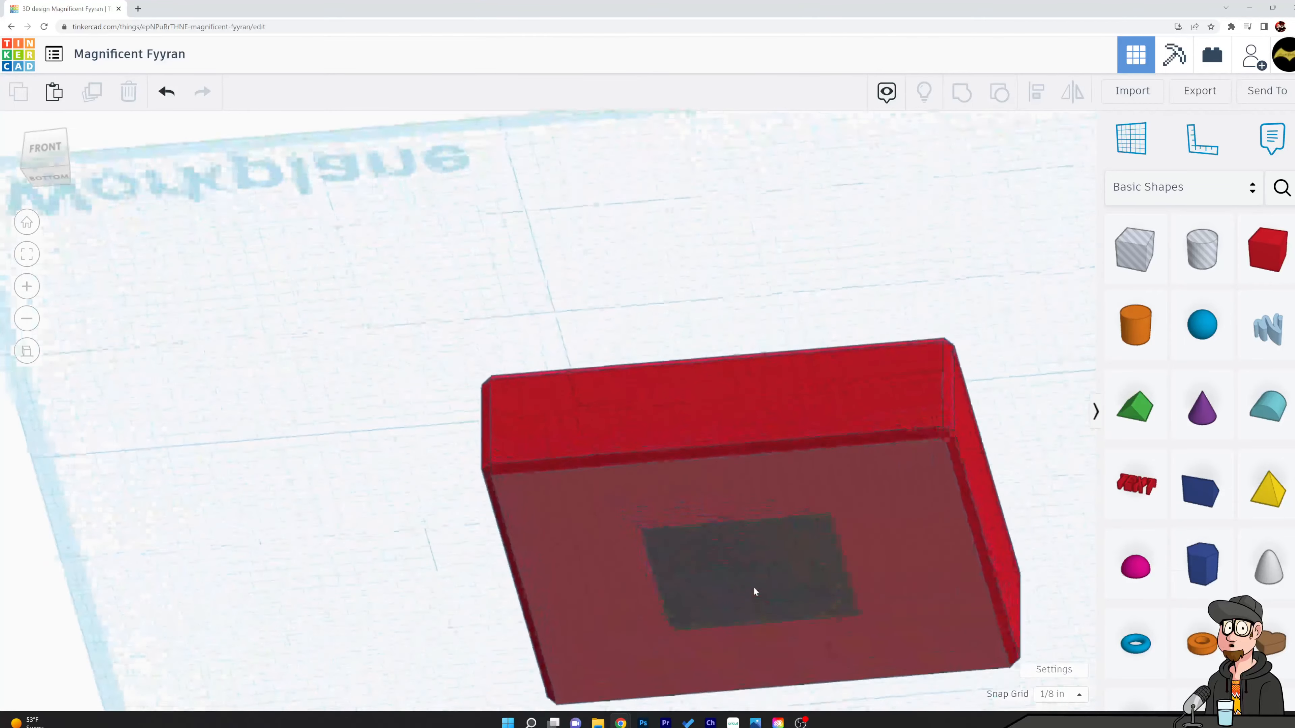
Lower the hole box until it passes through the red box's underside, and restore the perspective view
right_drag(594, 327, 606, 433)
click(769, 294)
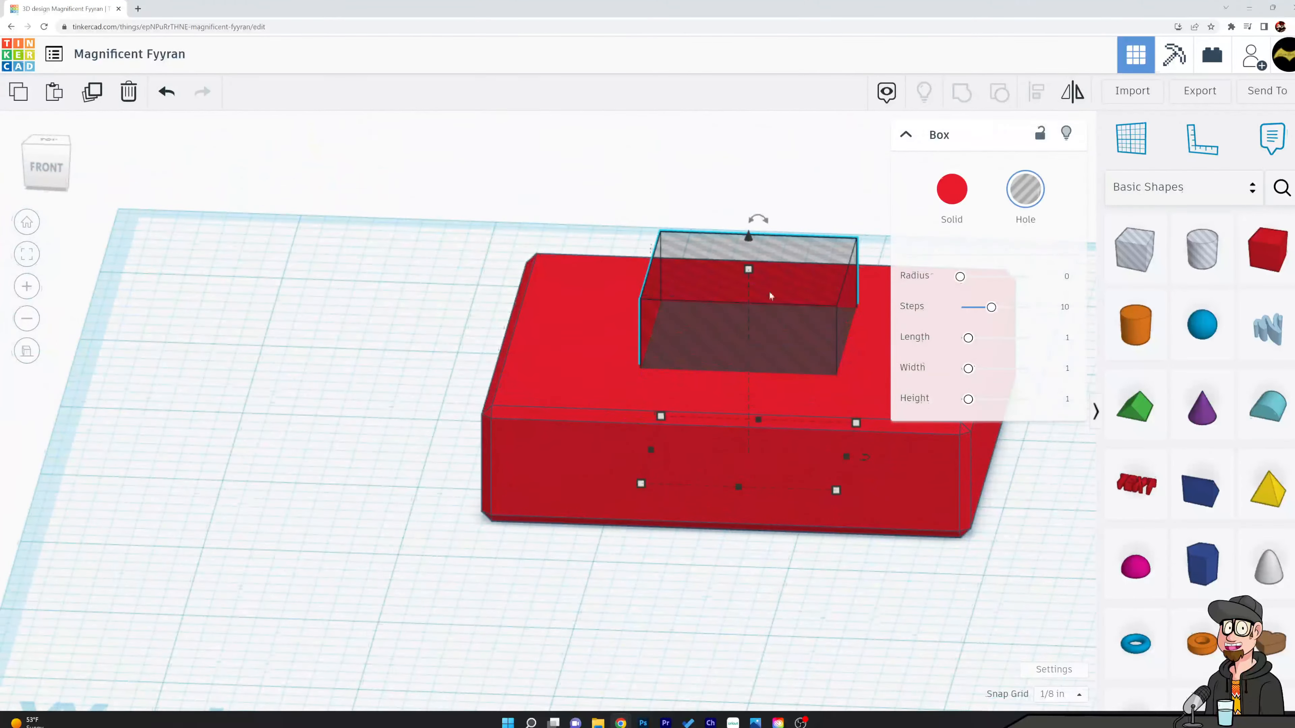
drag(747, 235, 750, 251)
right_drag(749, 263, 746, 166)
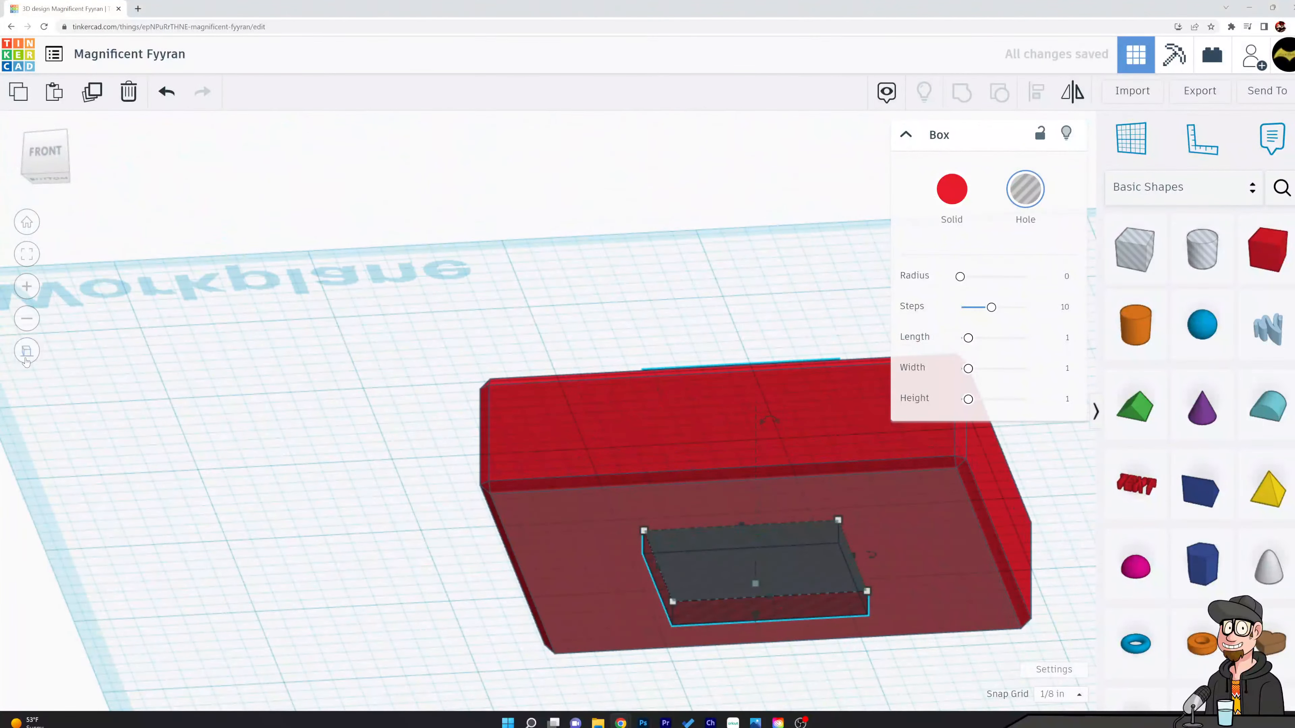
click(27, 359)
right_drag(542, 260, 552, 374)
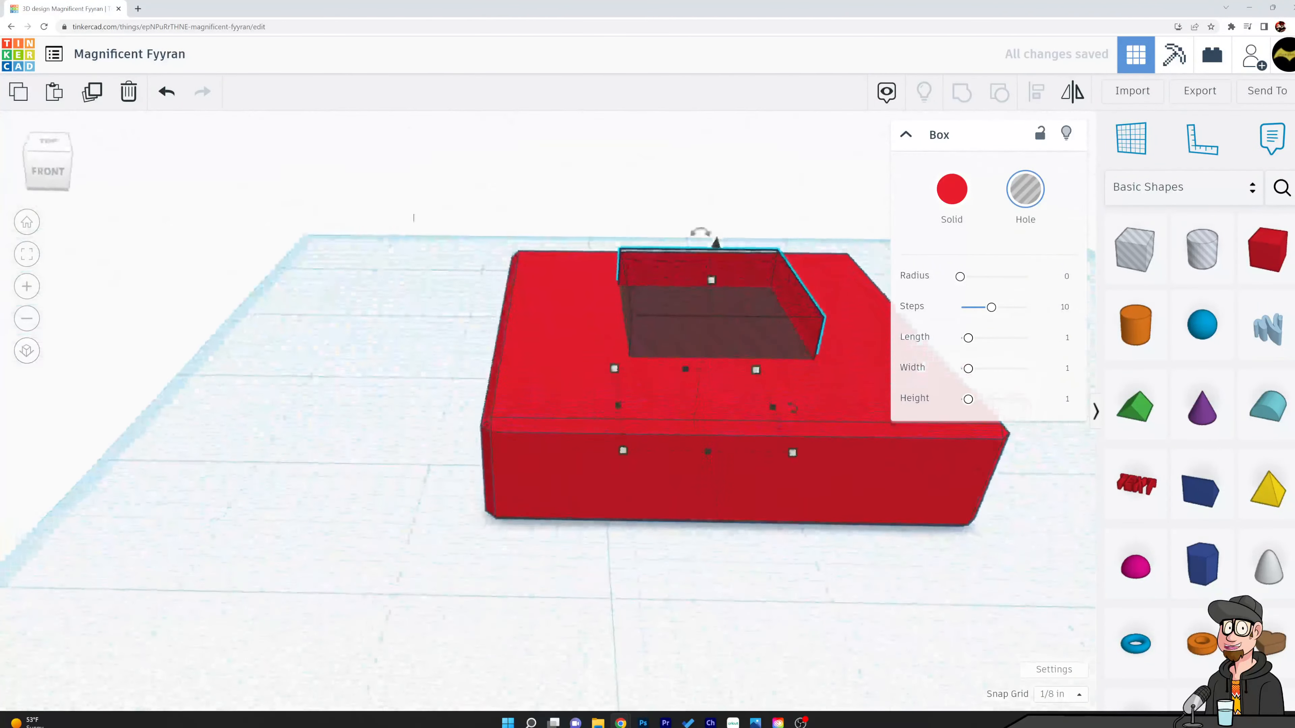
Group the hole with the red box to cut a square opening through its centre
drag(414, 218, 765, 470)
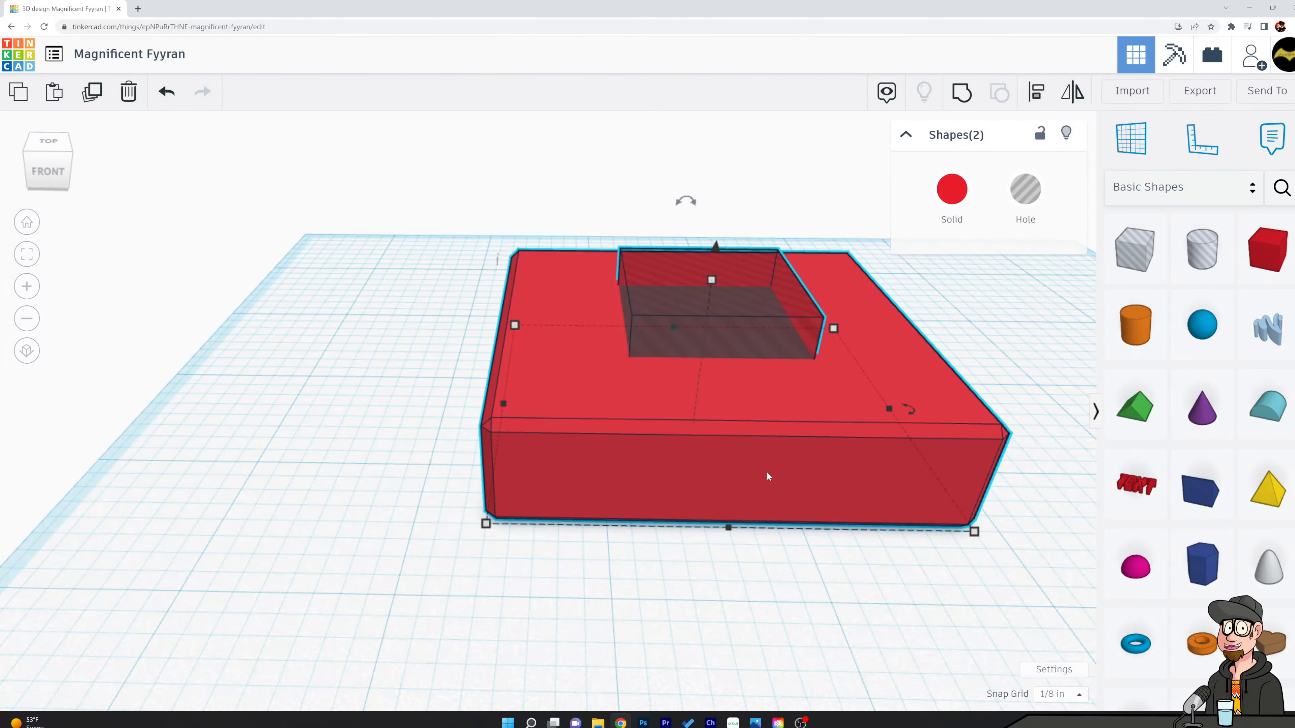
click(963, 95)
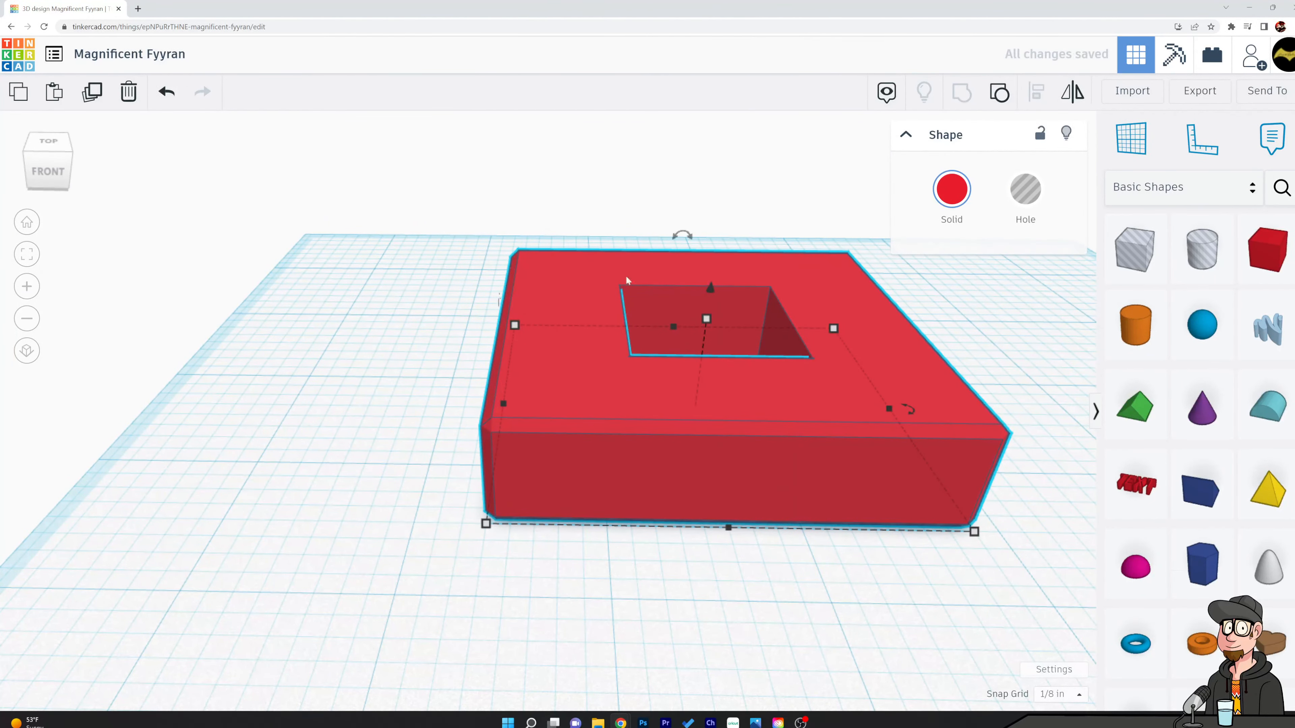
right_drag(405, 271, 400, 382)
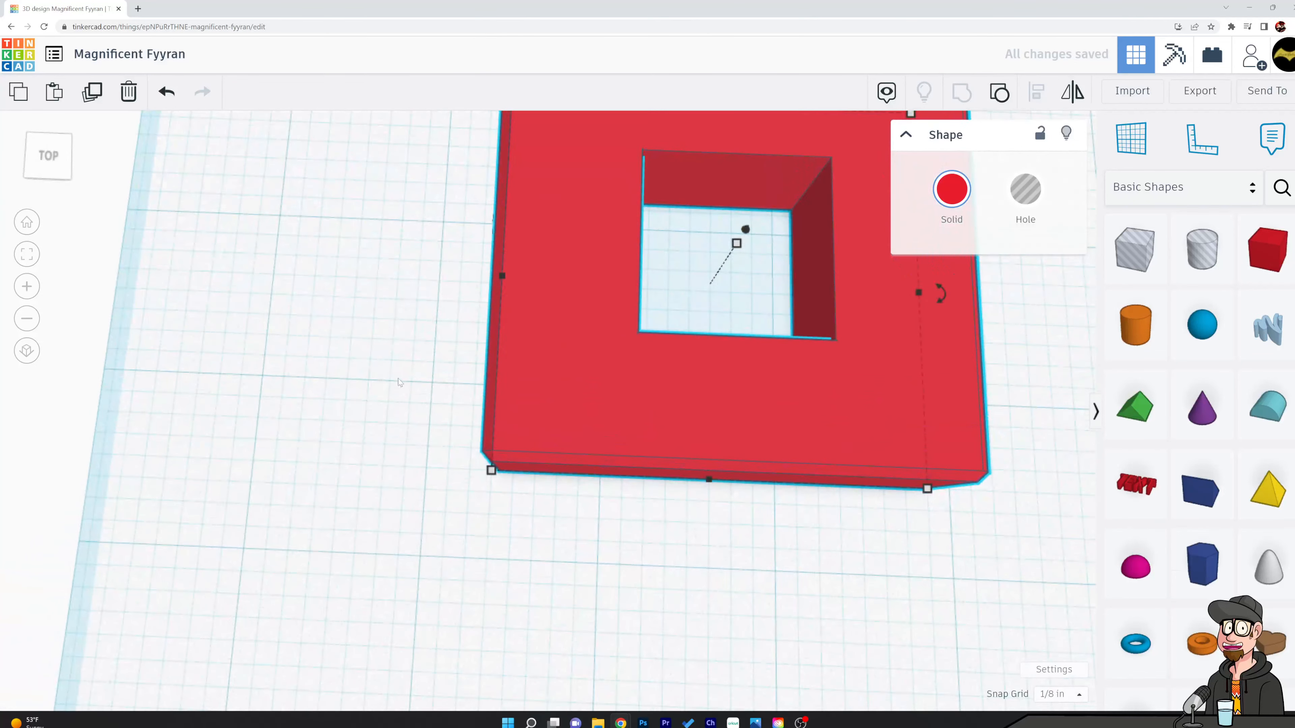
click(400, 382)
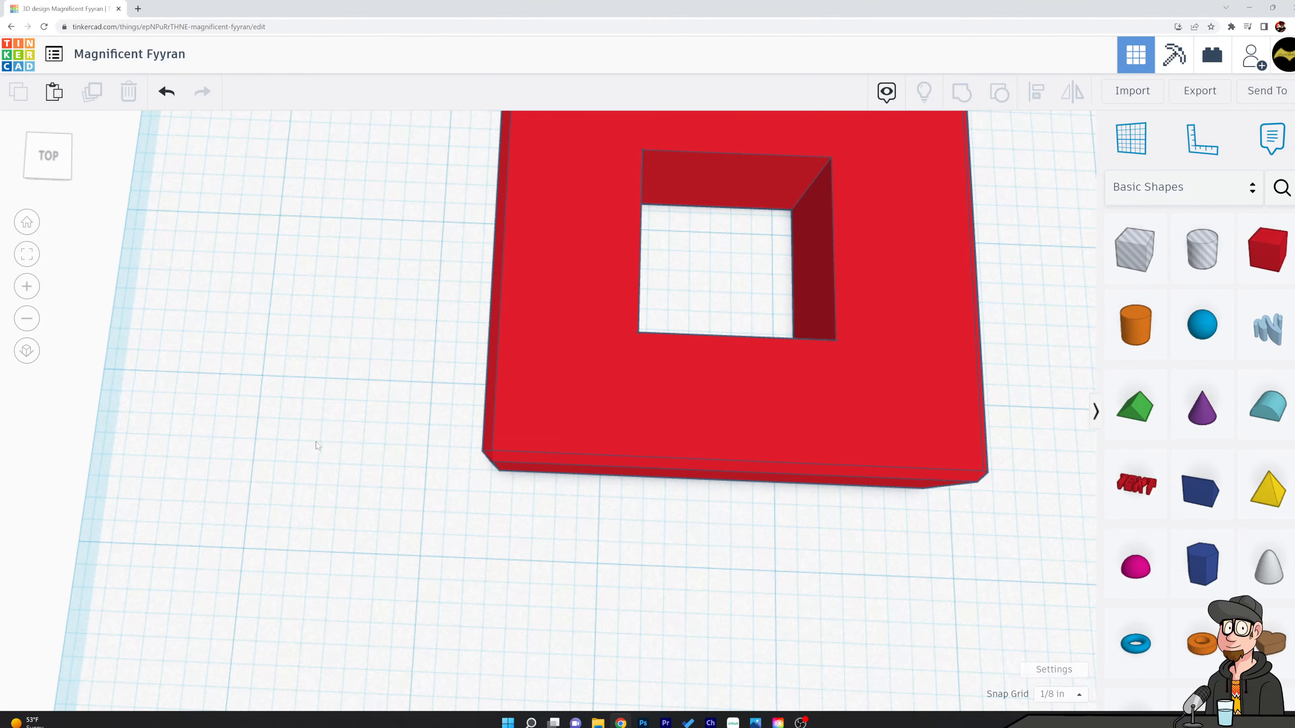
Delete the grouped shape with the square opening from the workplane
scroll(442, 414, down, 3)
scroll(551, 405, up, 2)
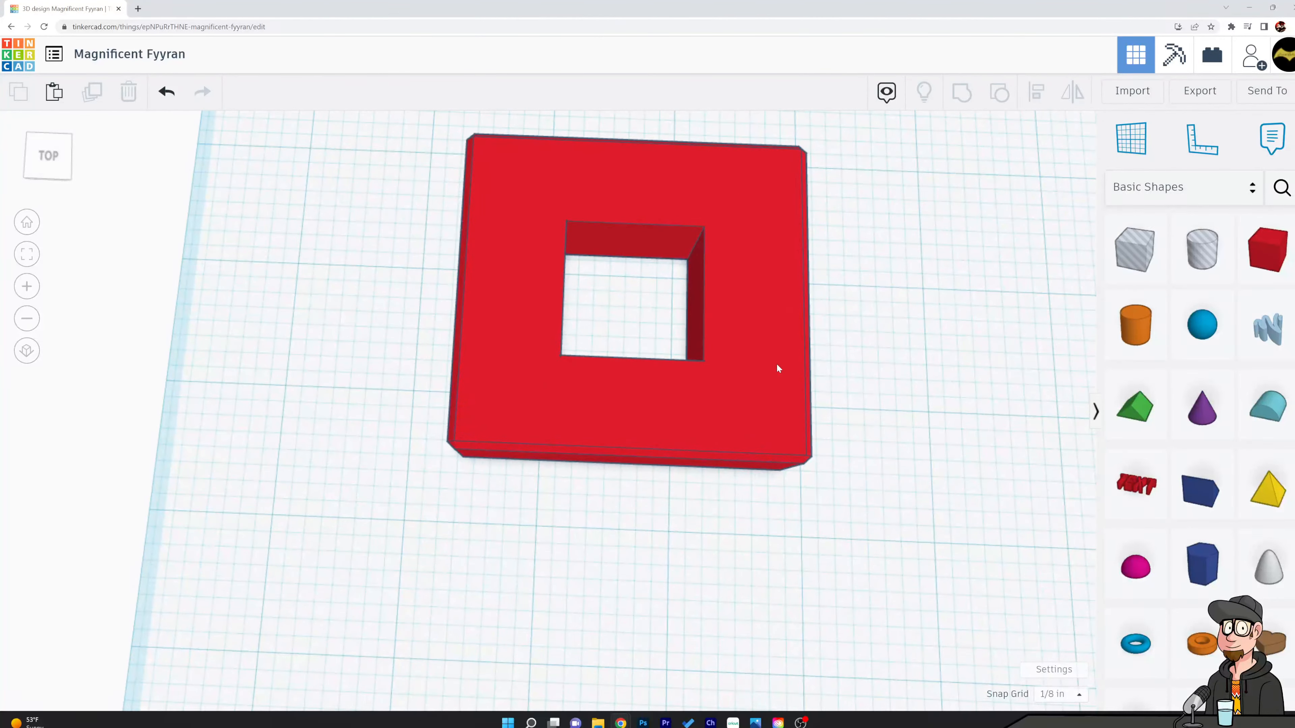
middle_drag(776, 365, 788, 432)
right_drag(841, 433, 821, 332)
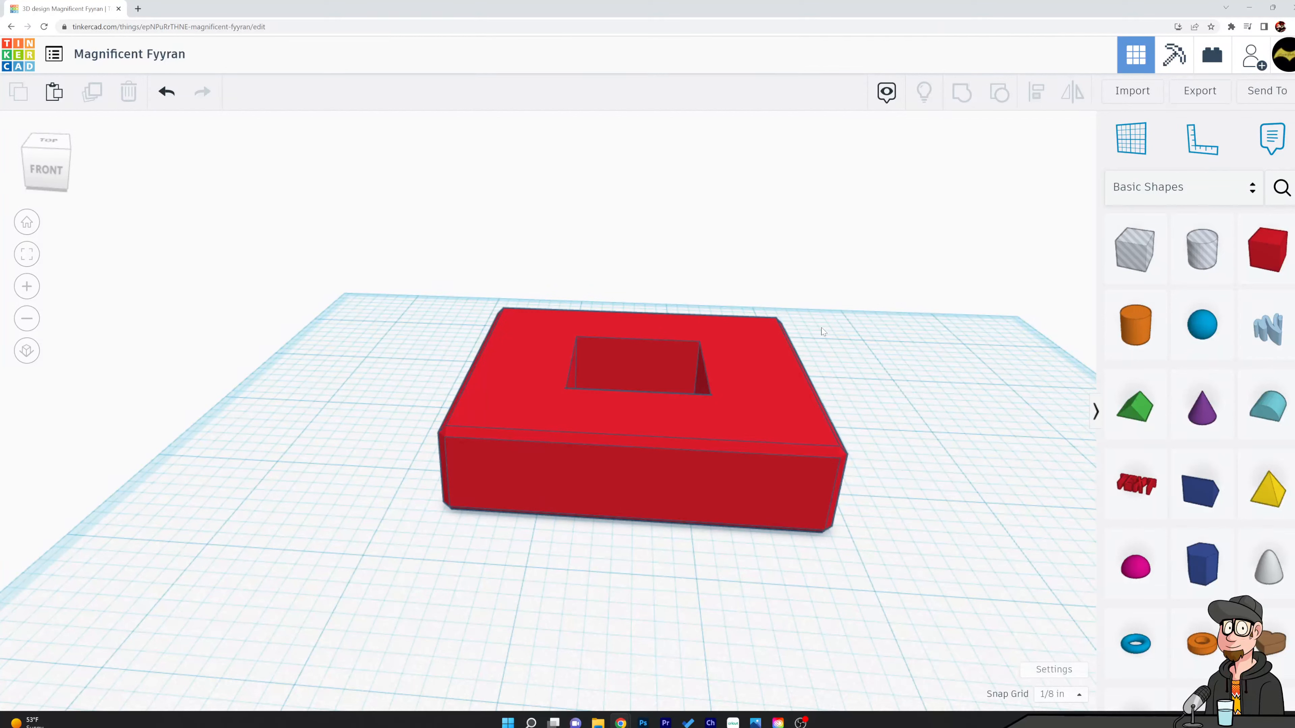
click(787, 368)
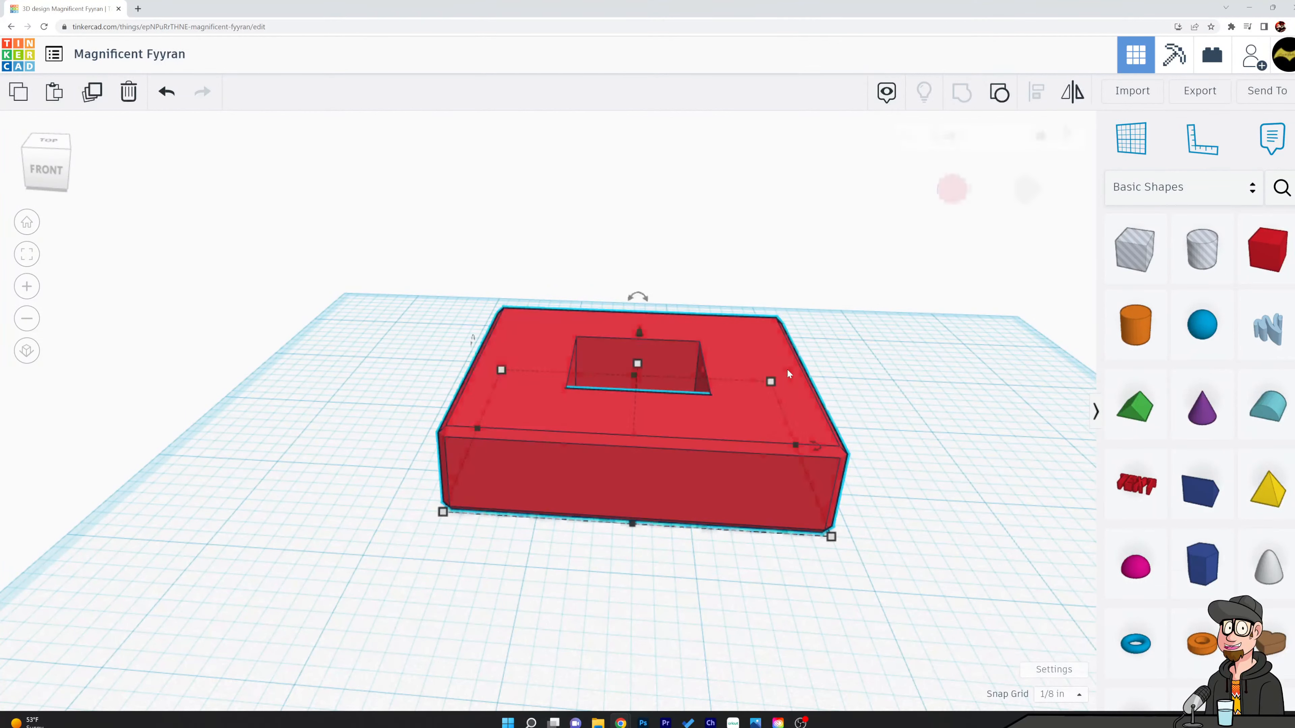
key(Delete)
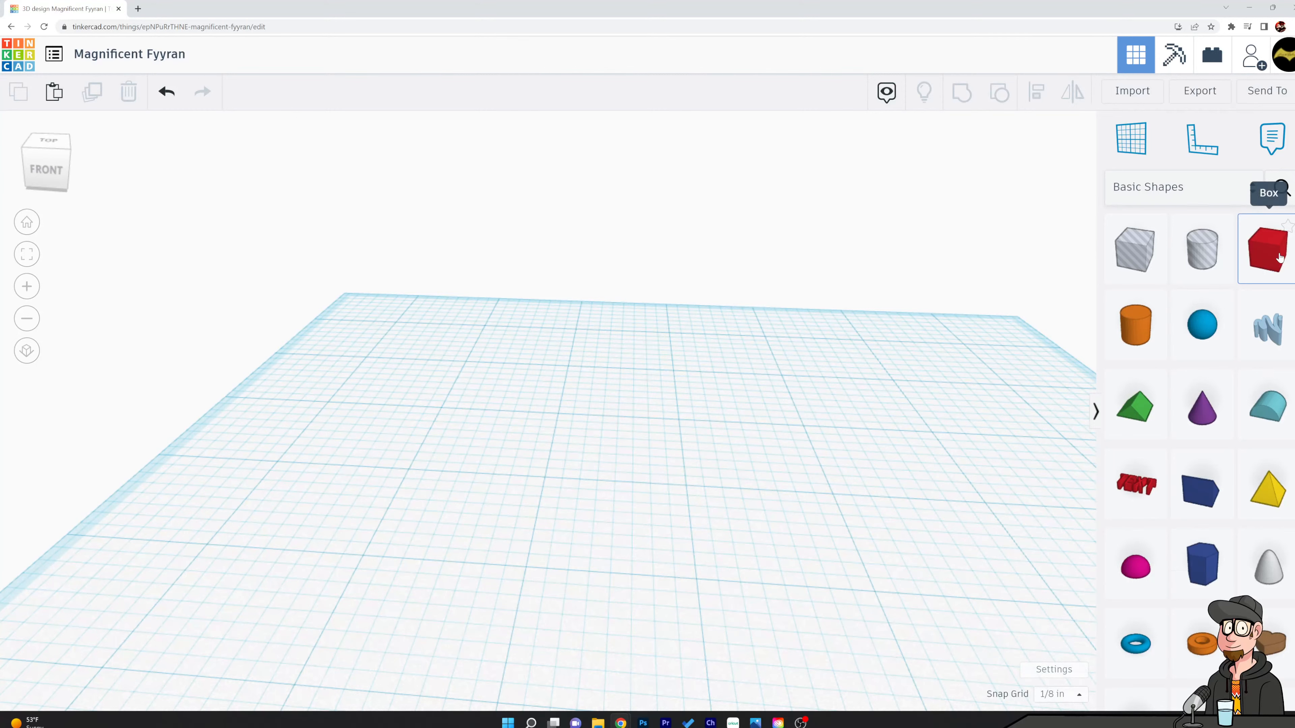
Place a new solid box near the middle of the empty workplane and show its base dimensions at a front corner
drag(1269, 257, 676, 451)
right_drag(502, 388, 758, 460)
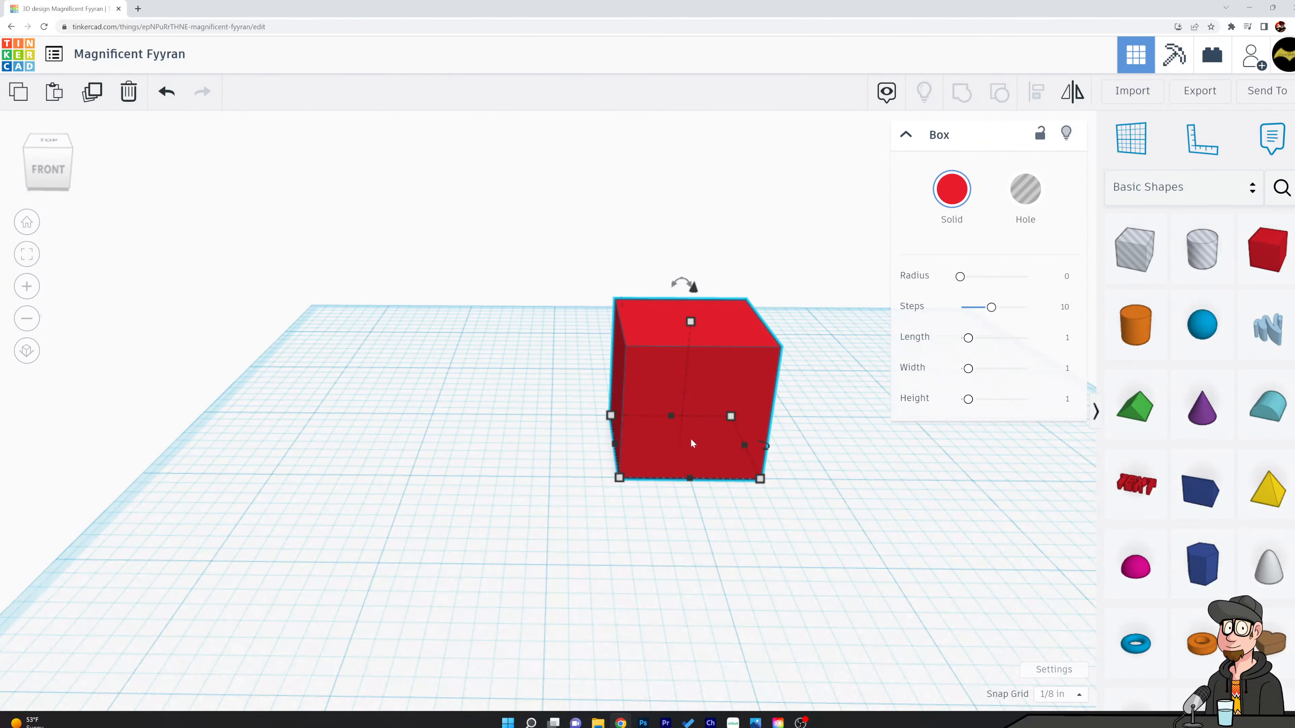
scroll(690, 439, down, 3)
right_drag(693, 411, 705, 443)
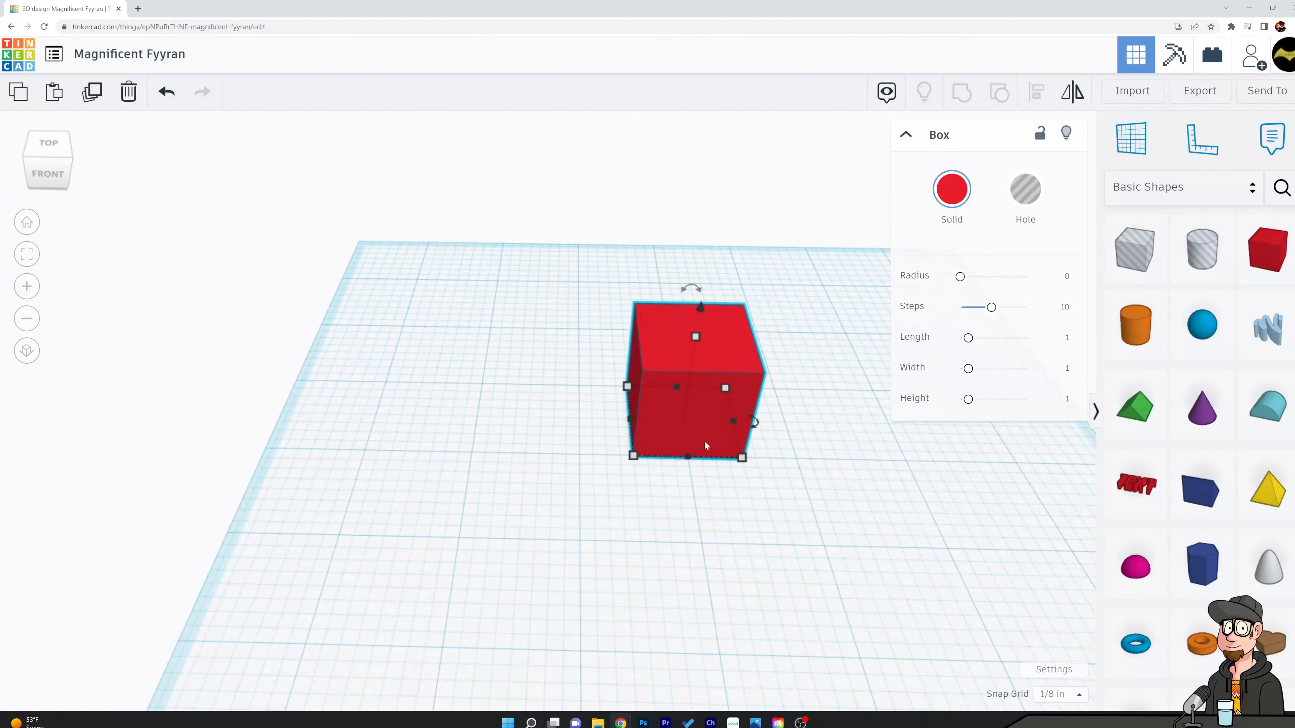
click(633, 455)
mouse_move(742, 458)
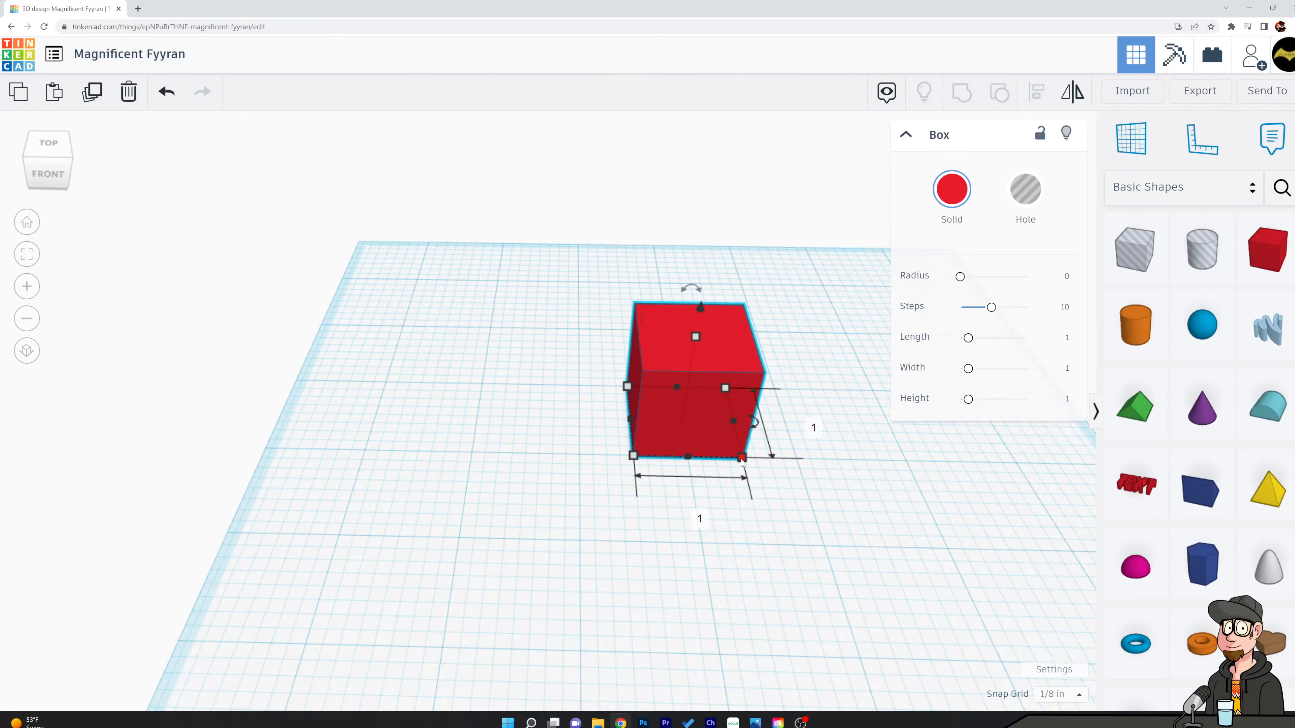
Set the box's base to 2 by 2 inches by widening it and extending its depth
click(696, 514)
text(2)
key(Return)
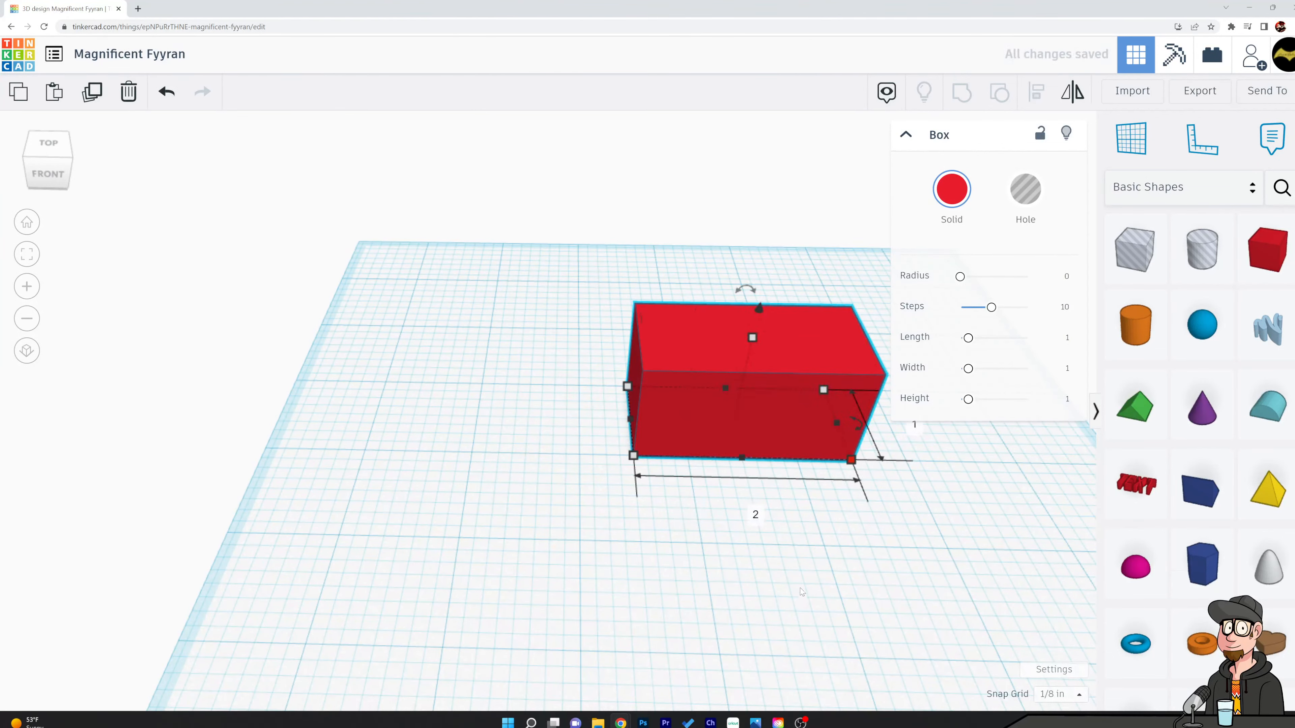
middle_drag(834, 574, 707, 600)
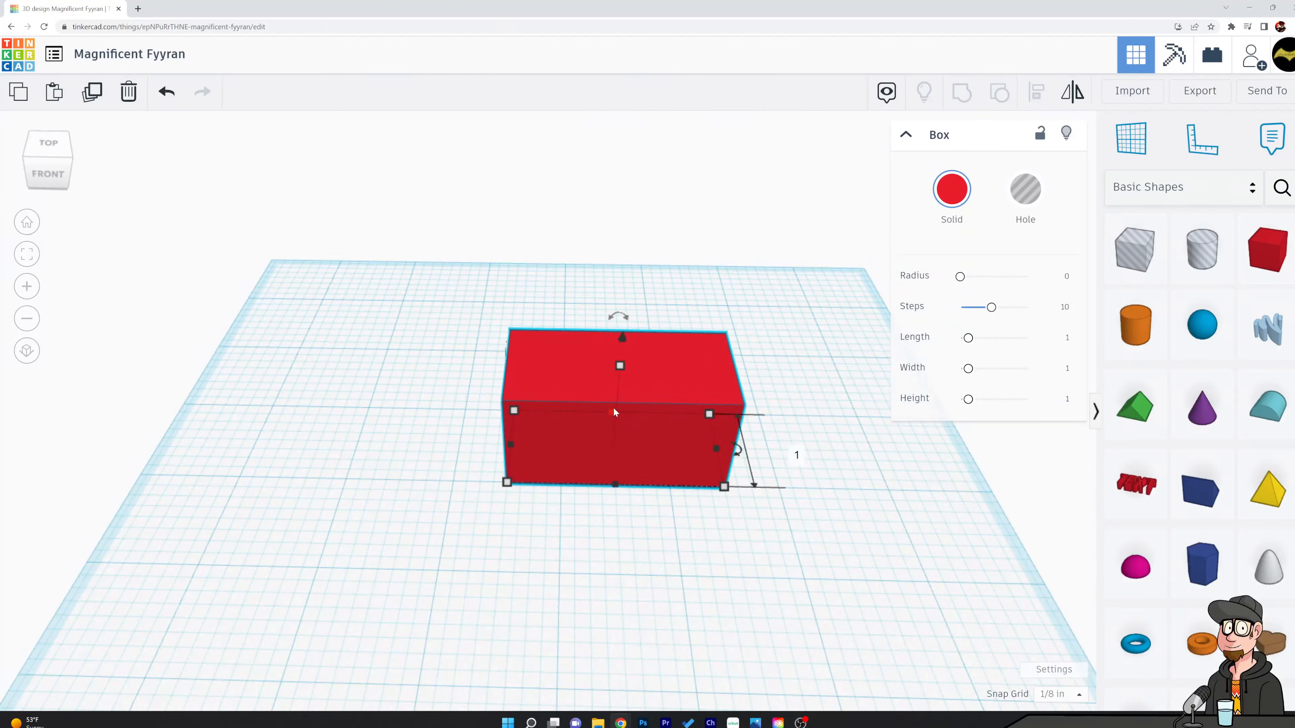
drag(614, 408, 620, 354)
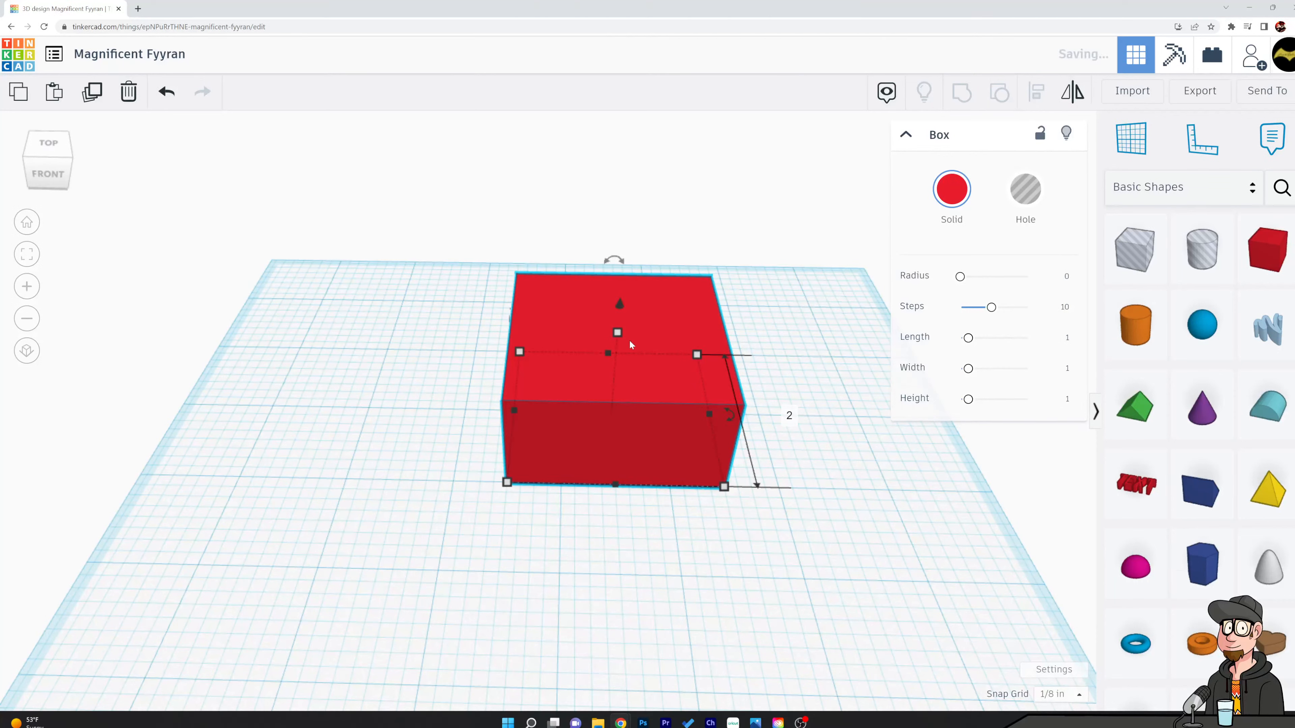
Flatten the red box to a height of 1/8 inch
drag(617, 332, 623, 403)
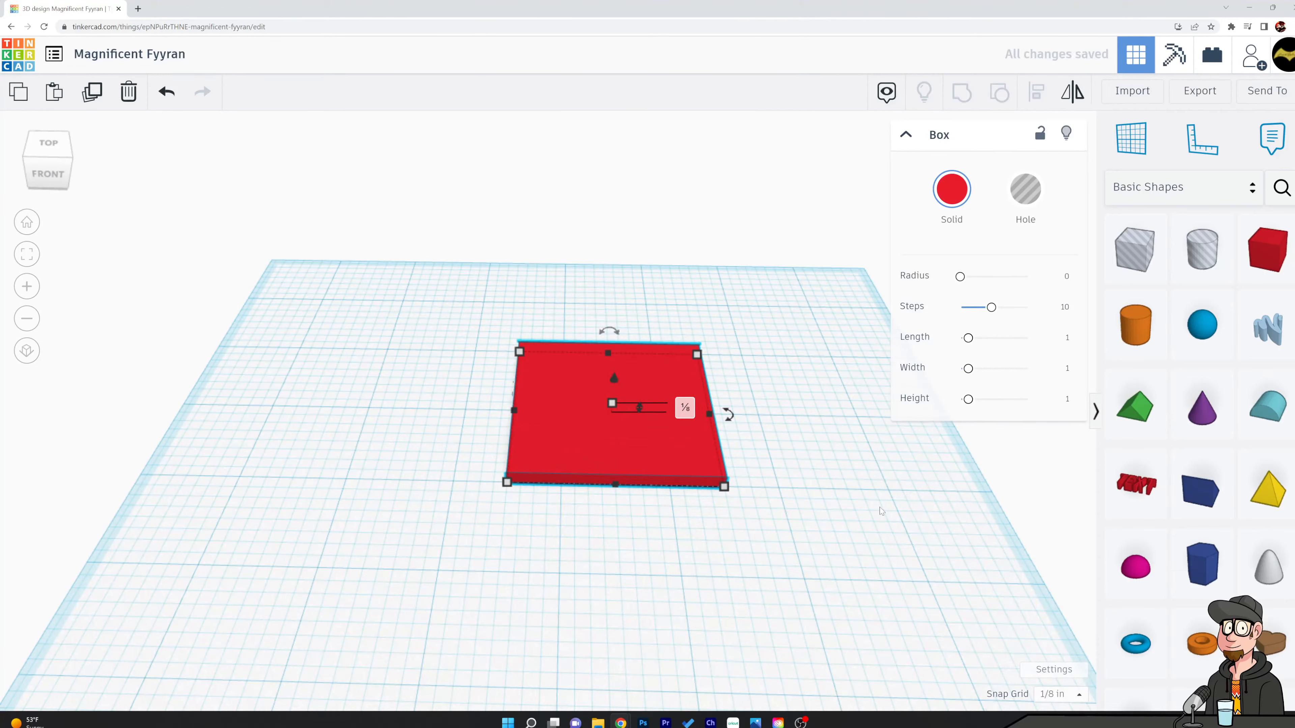
click(788, 493)
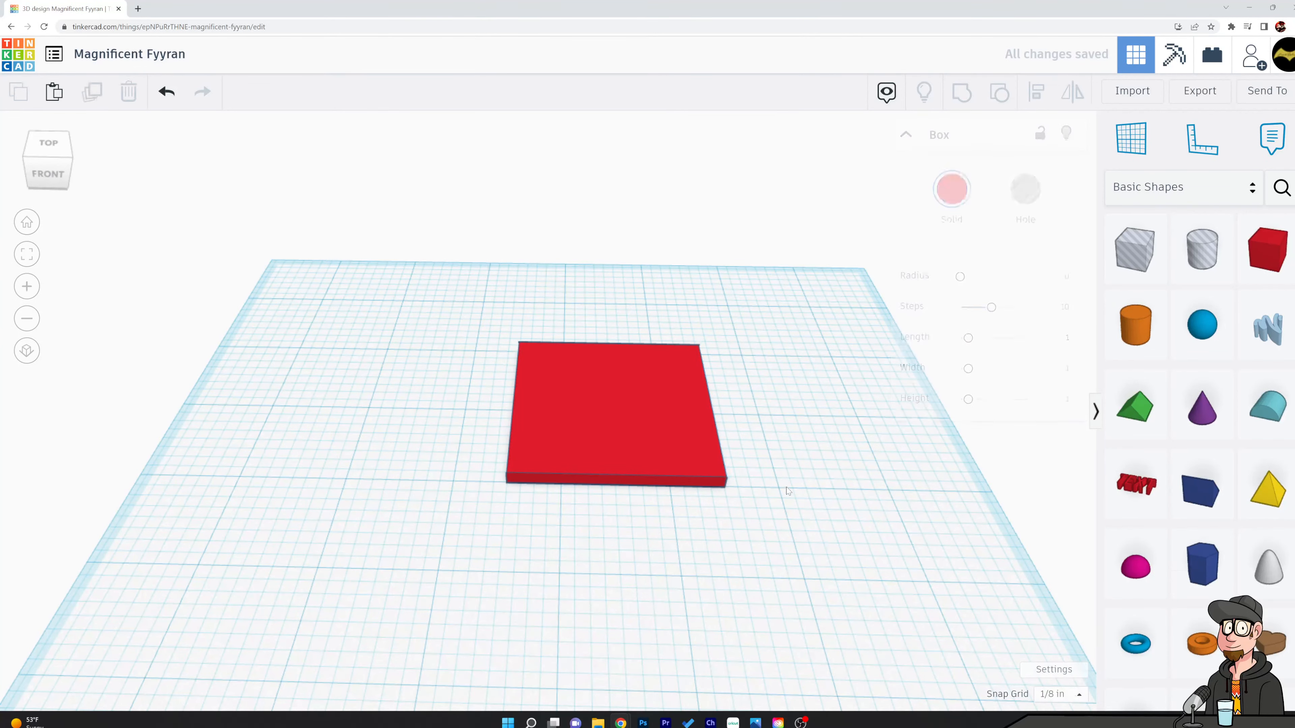
scroll(771, 514, down, 3)
scroll(806, 477, up, 2)
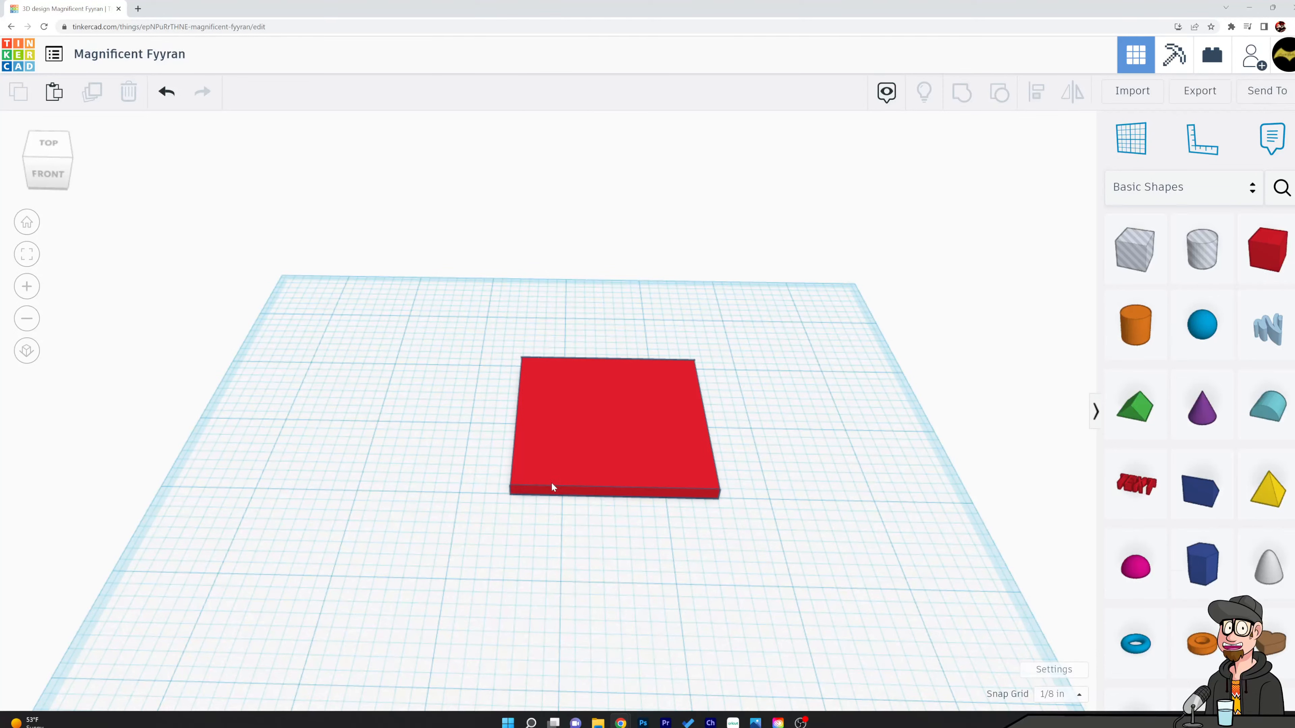
Make the flat red box slightly thicker by raising its upper face
click(632, 451)
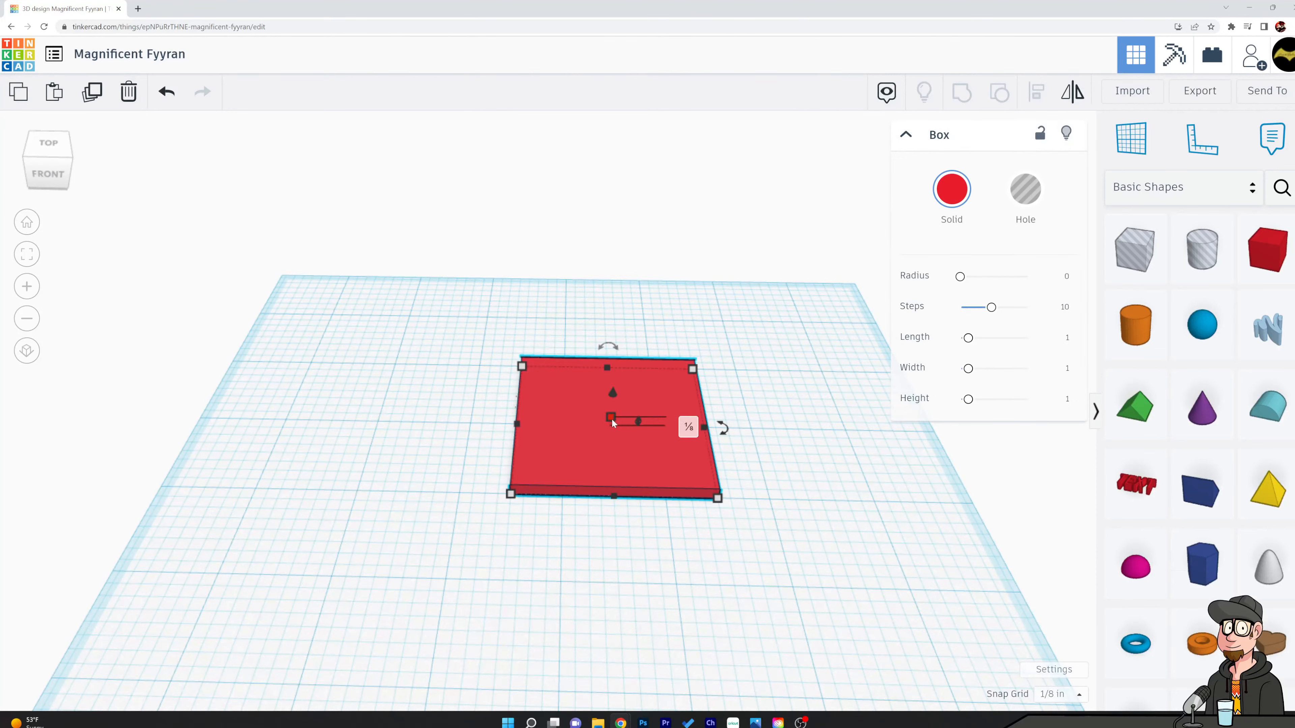
drag(610, 418, 610, 414)
click(782, 499)
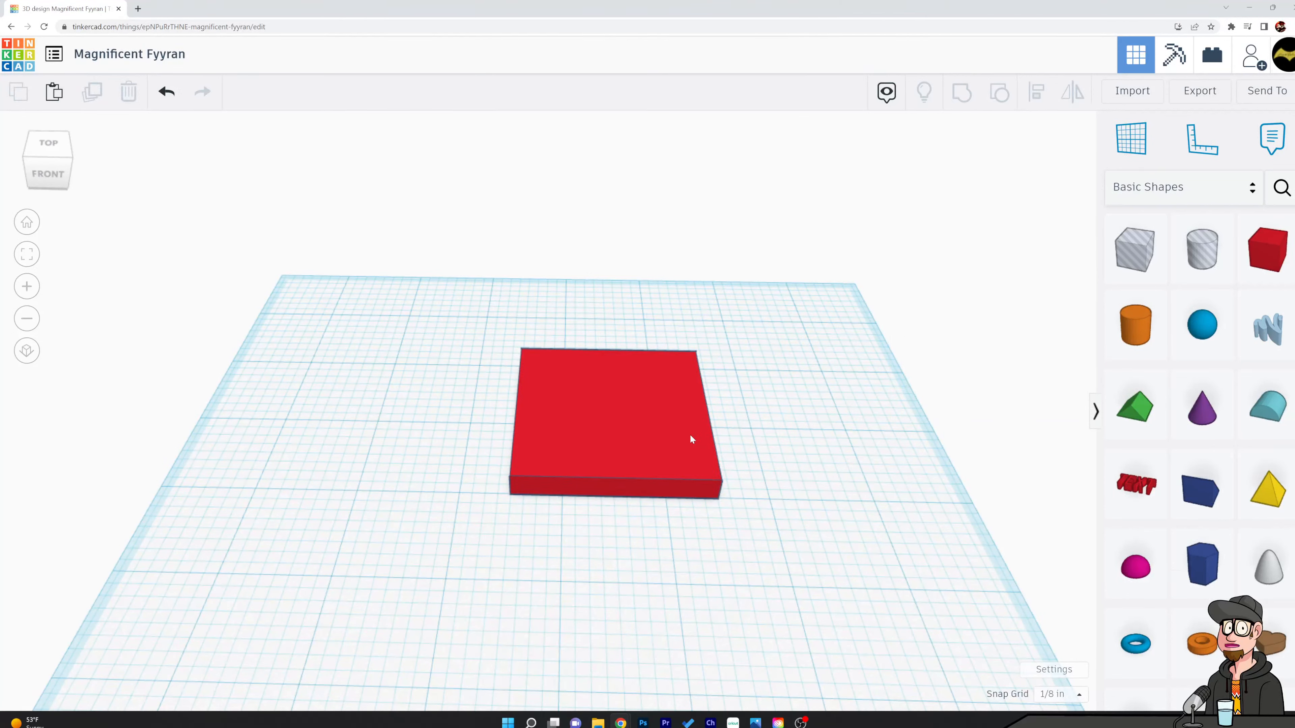
click(709, 480)
click(791, 507)
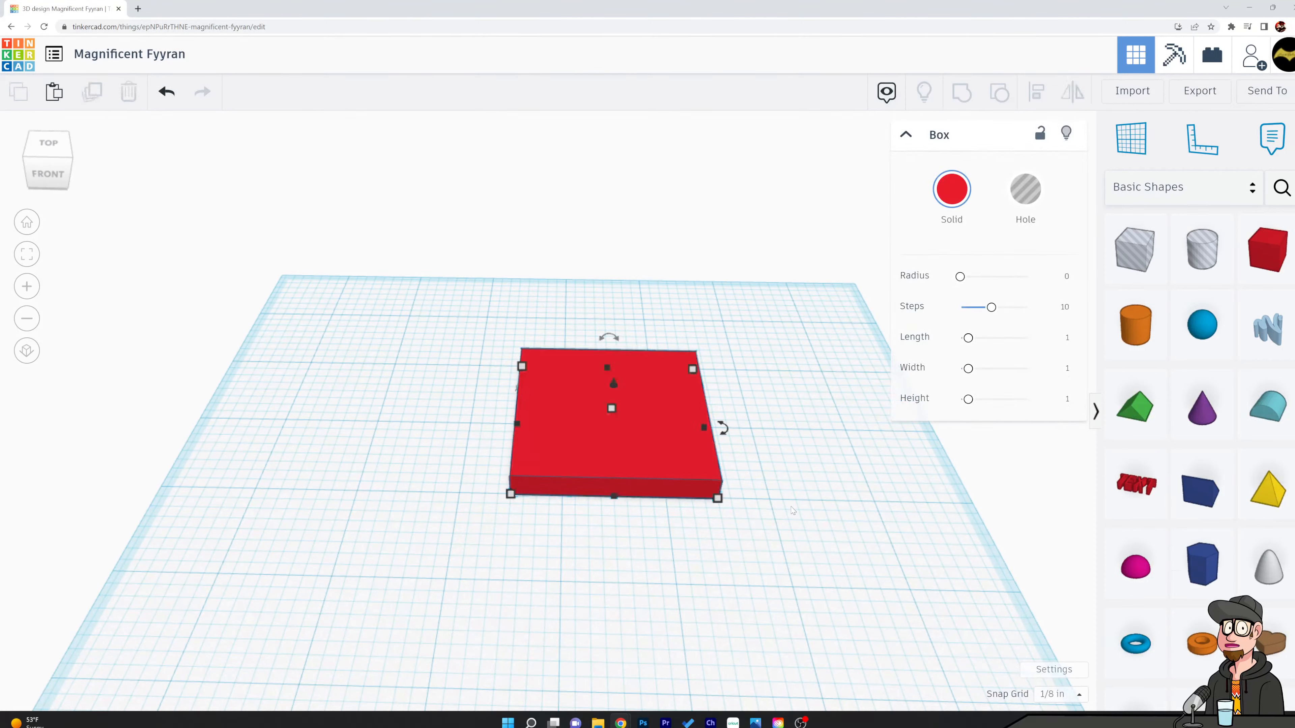
Place a box hole over the front-left corner of the flat red box
click(1129, 248)
drag(1130, 248, 562, 458)
mouse_move(569, 334)
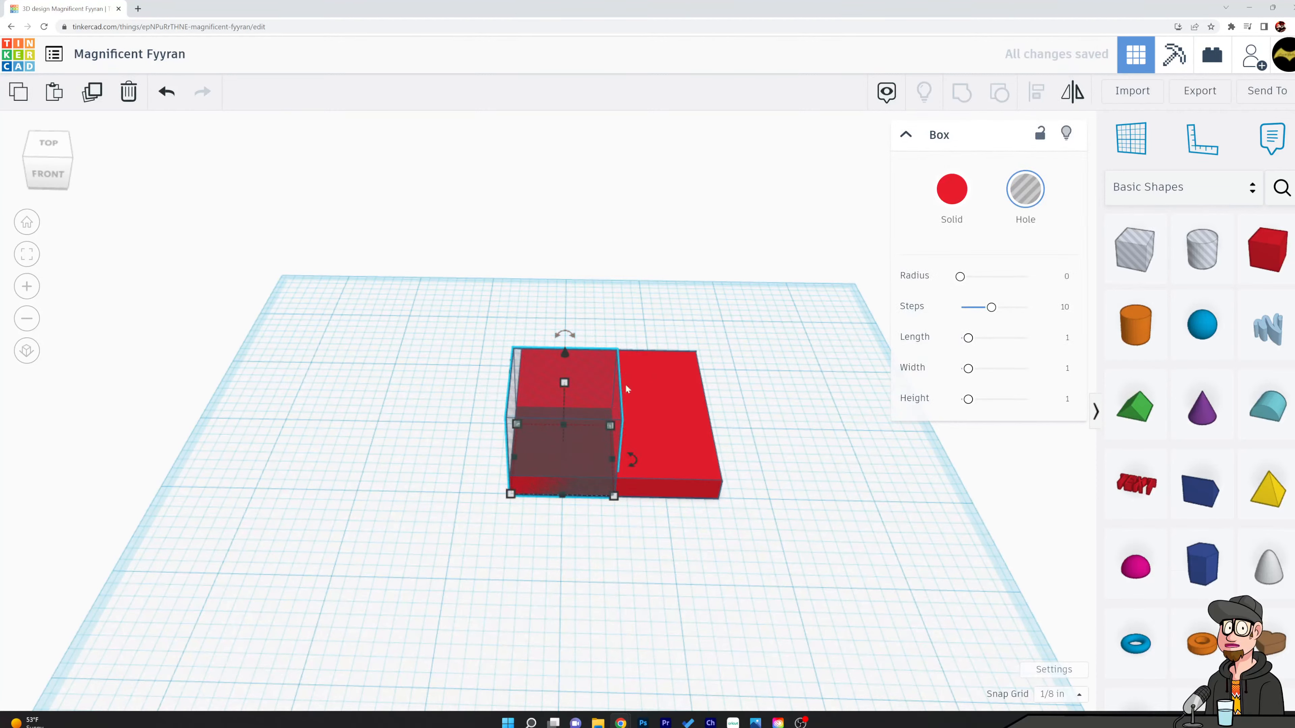
Rotate the hole box 45° about its vertical axis, and undo that rotation
mouse_move(632, 473)
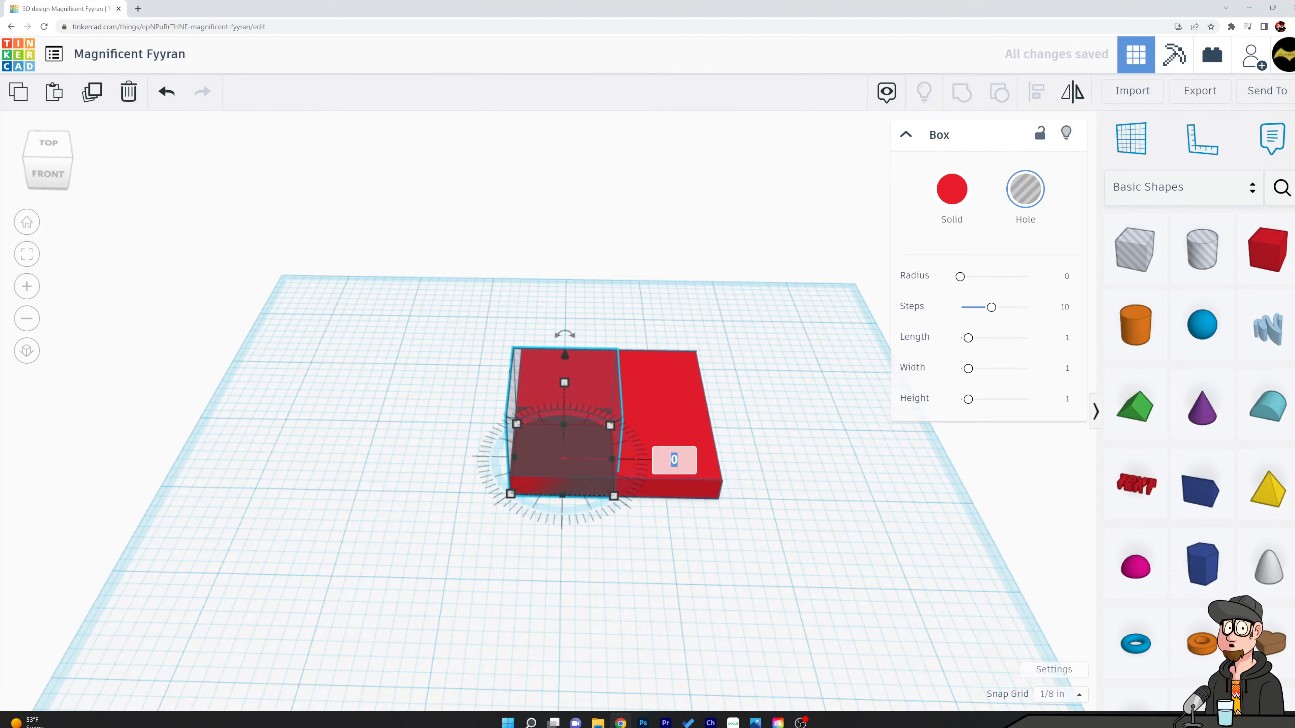
text(45)
key(Return)
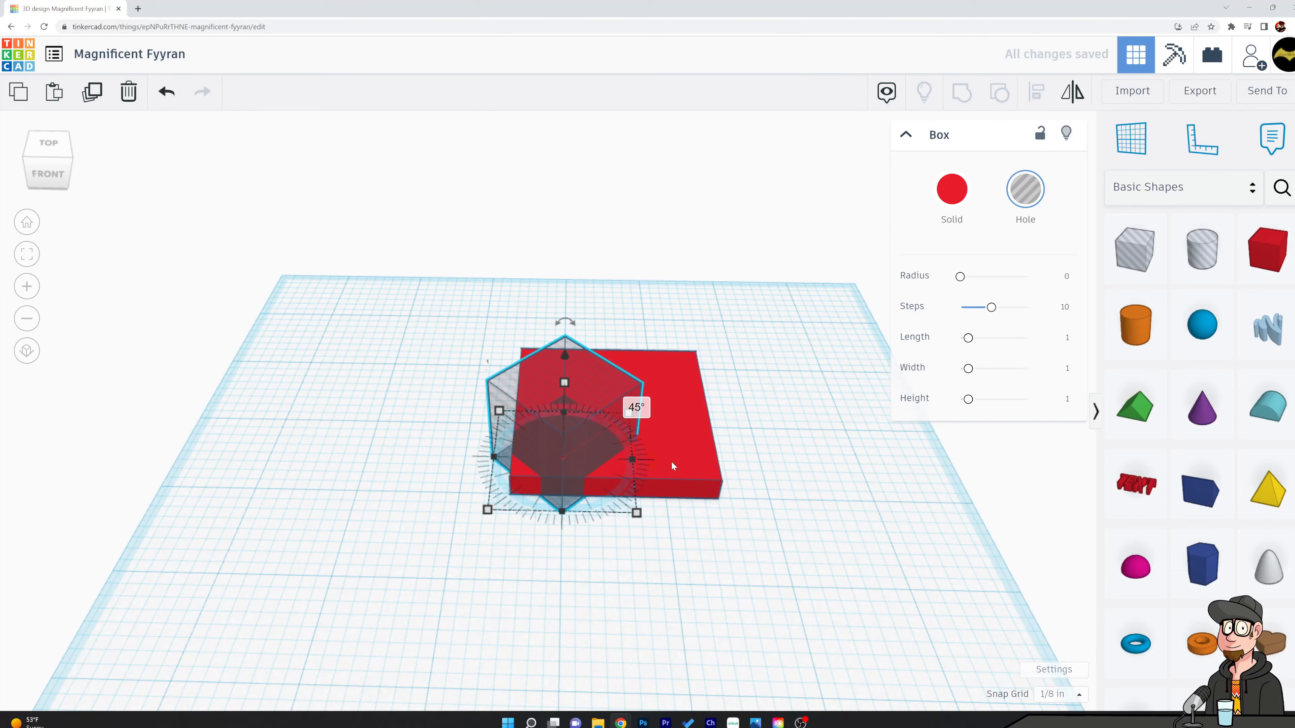
key(ctrl+z)
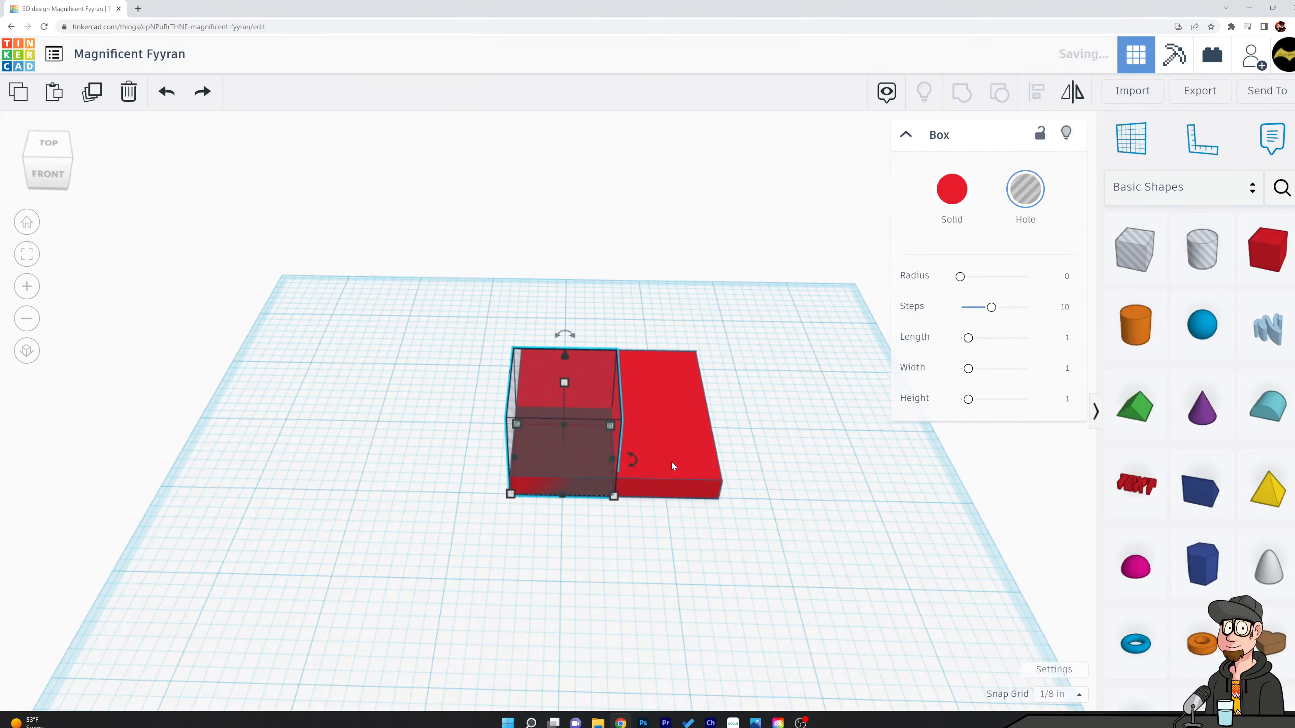
Rotate the hole box by -45° about its vertical axis and keep it selected
drag(637, 472, 614, 527)
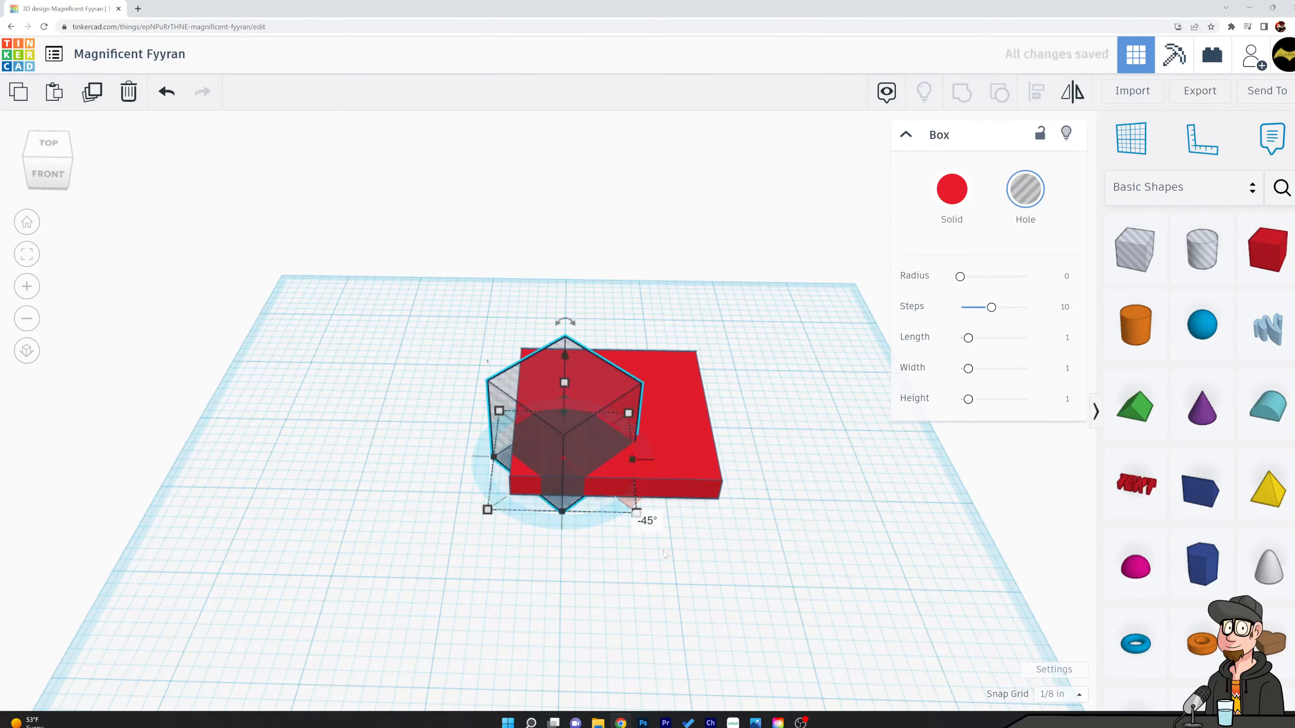
click(731, 524)
click(586, 412)
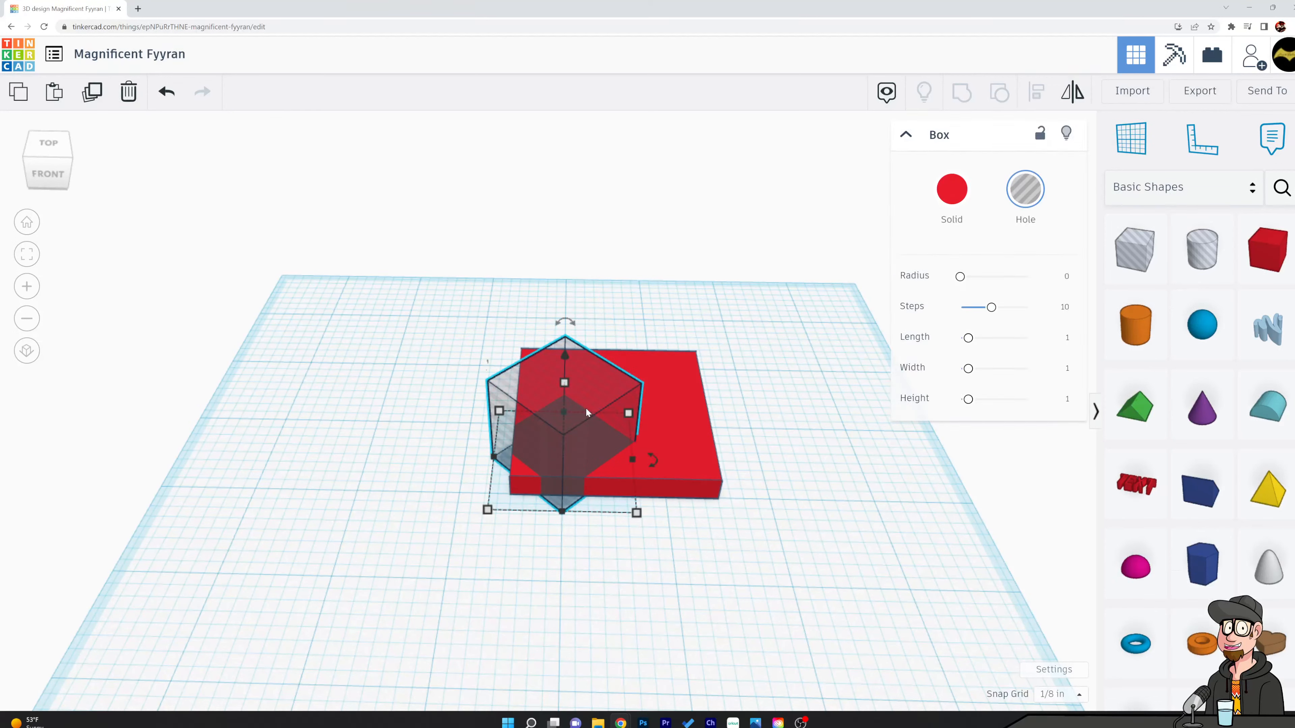
Move the rotated hole box outward so that it overlaps only the tip of the plate's front-left corner
drag(590, 383, 522, 451)
right_drag(775, 479, 767, 509)
drag(534, 575, 534, 553)
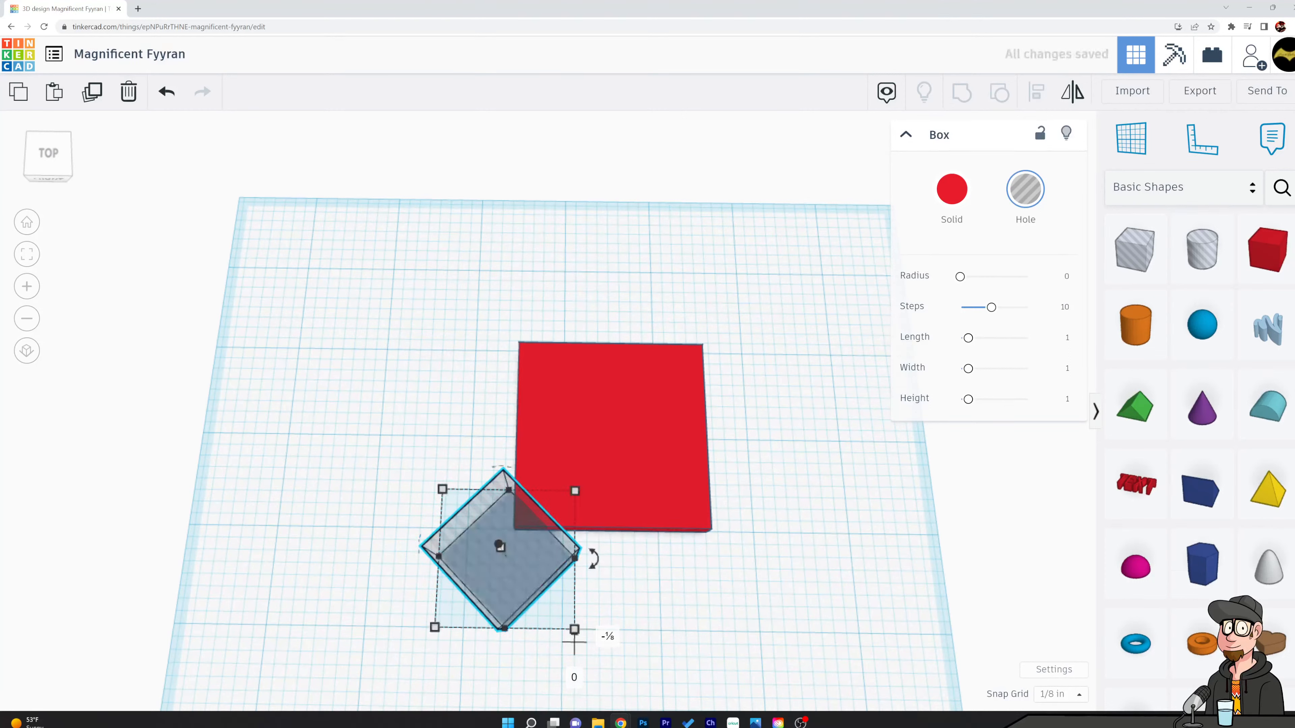
Set the snap grid to 1/32 in and nudge the hole box about 0.06 in to the left and back
click(1050, 695)
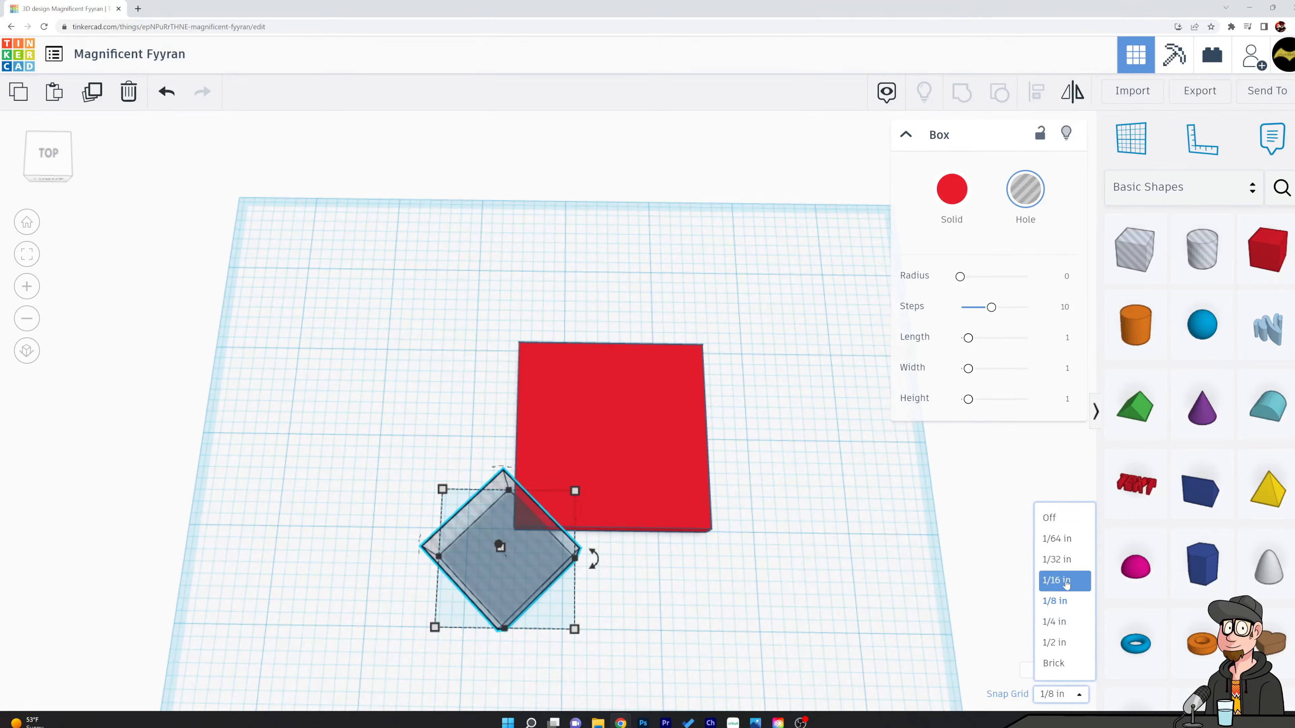
click(1066, 561)
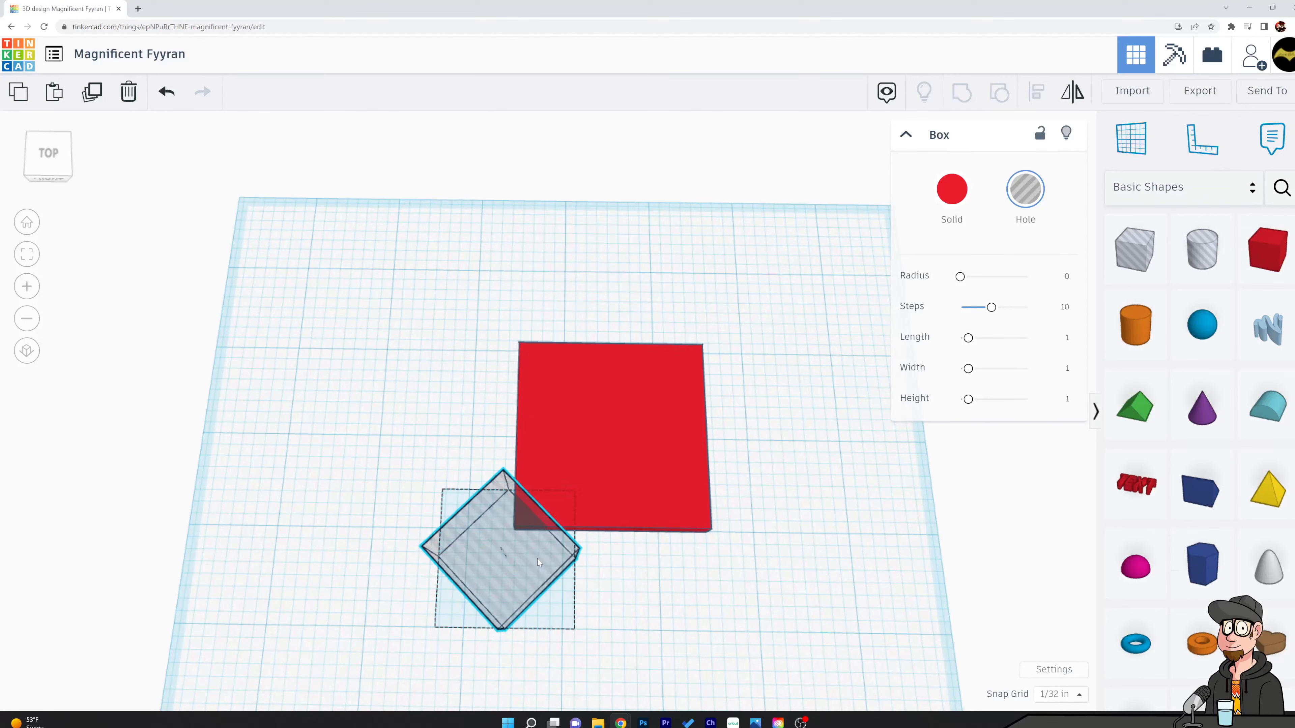
drag(537, 558, 541, 555)
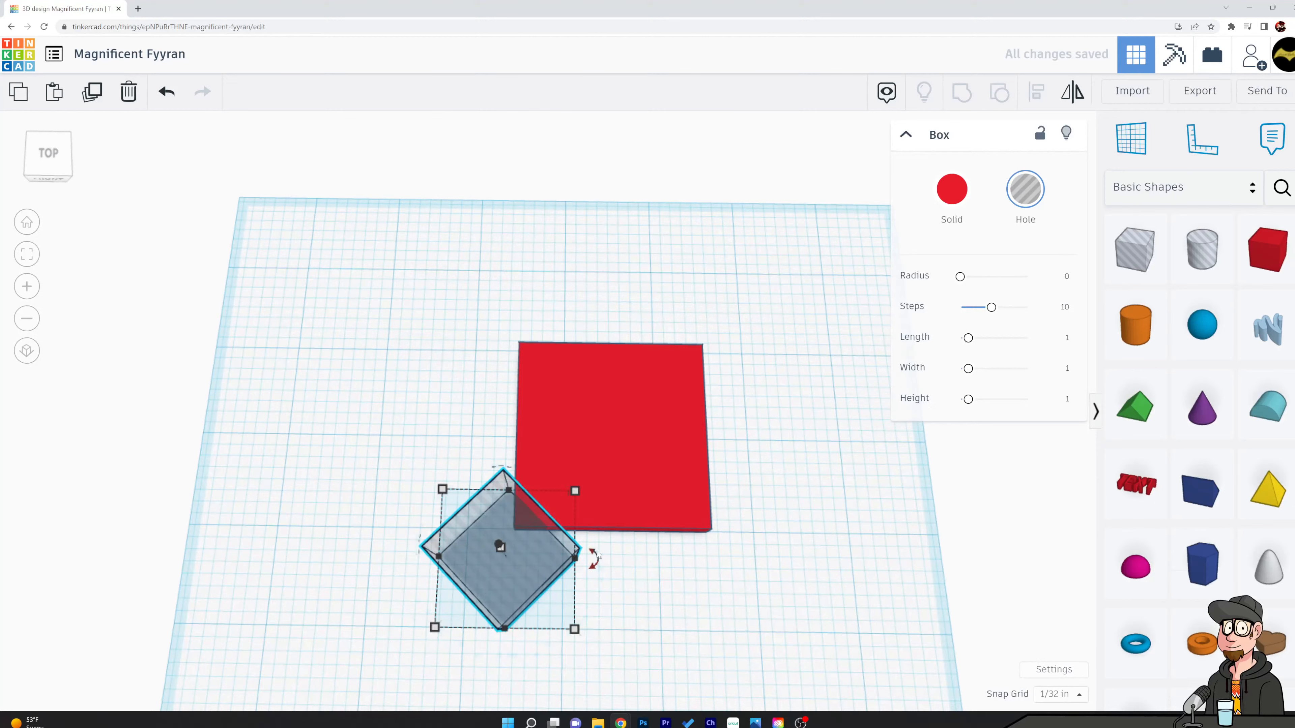
drag(529, 564, 521, 559)
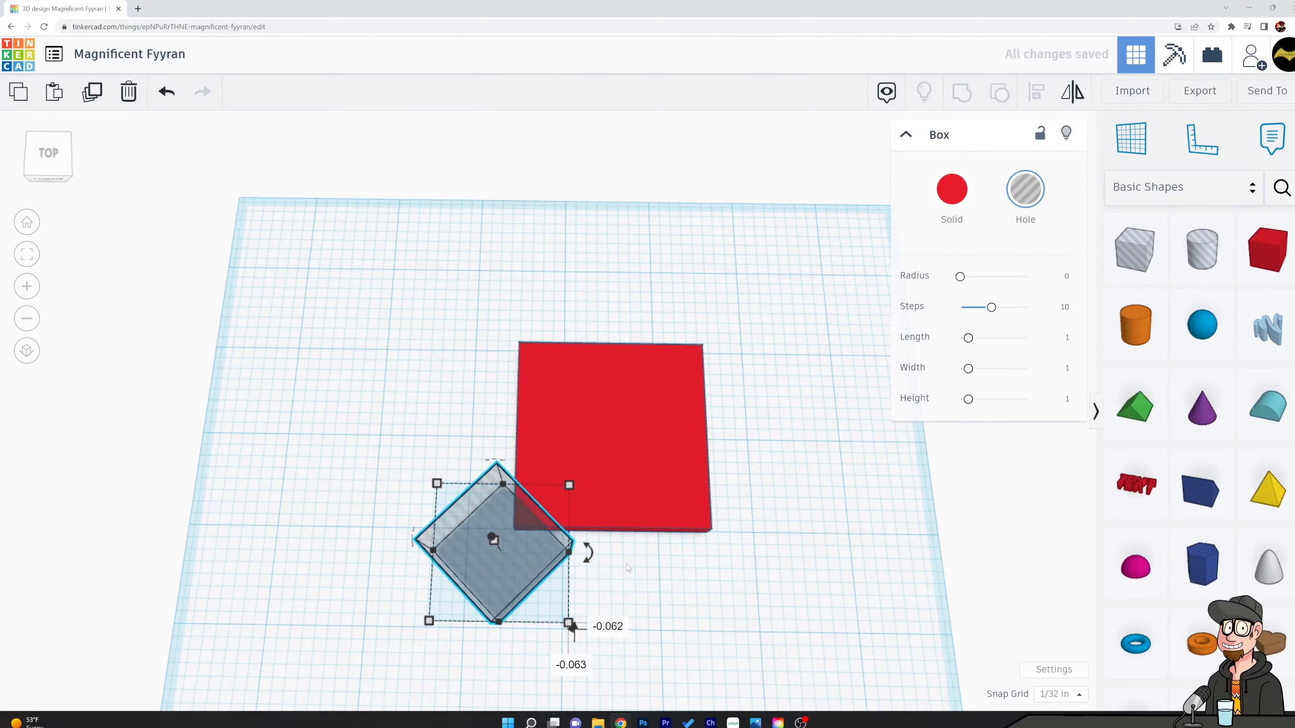
click(380, 399)
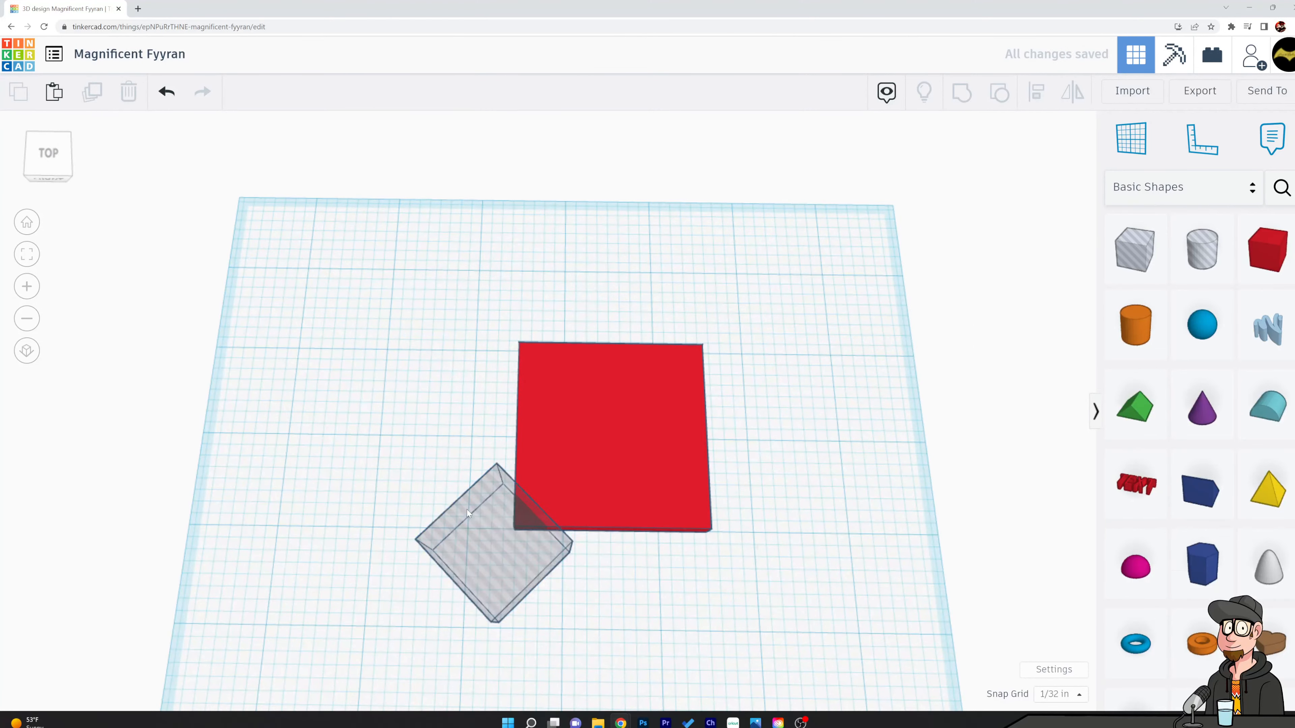
Duplicate the hole box in place so that extra copies are stacked over the plate's front-left corner
click(466, 510)
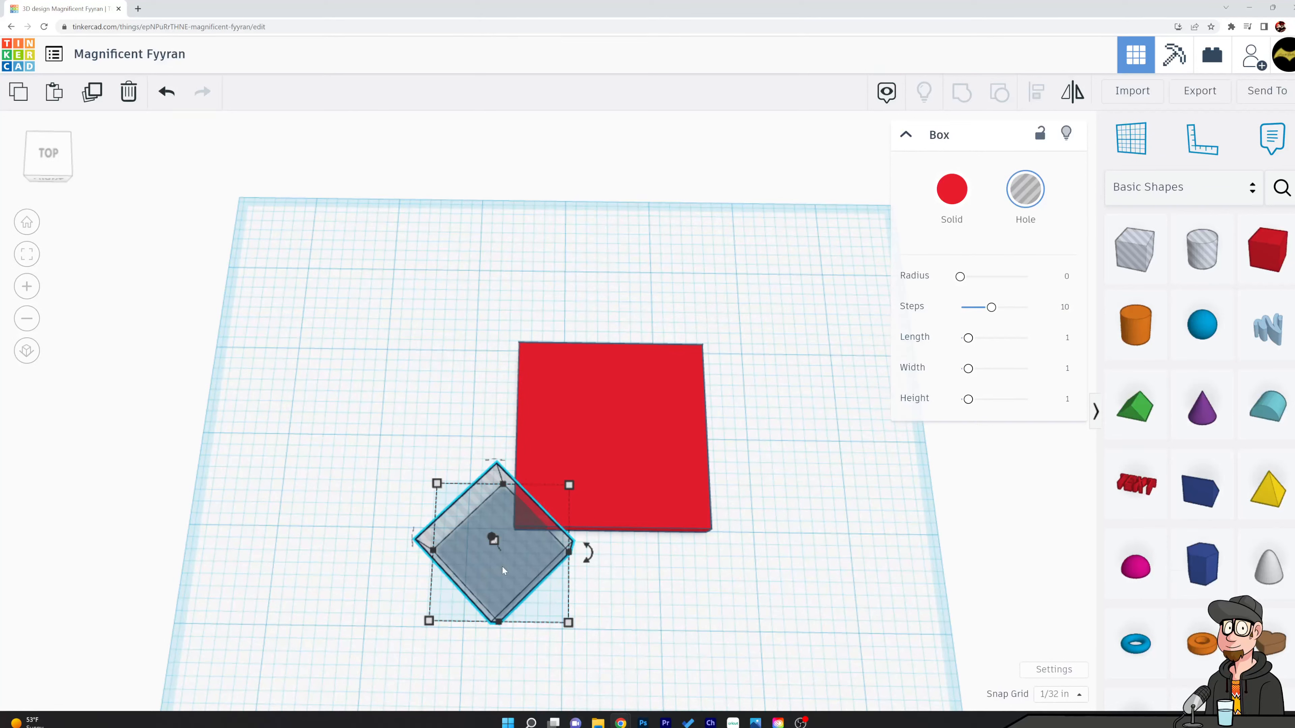
key(ctrl+d)
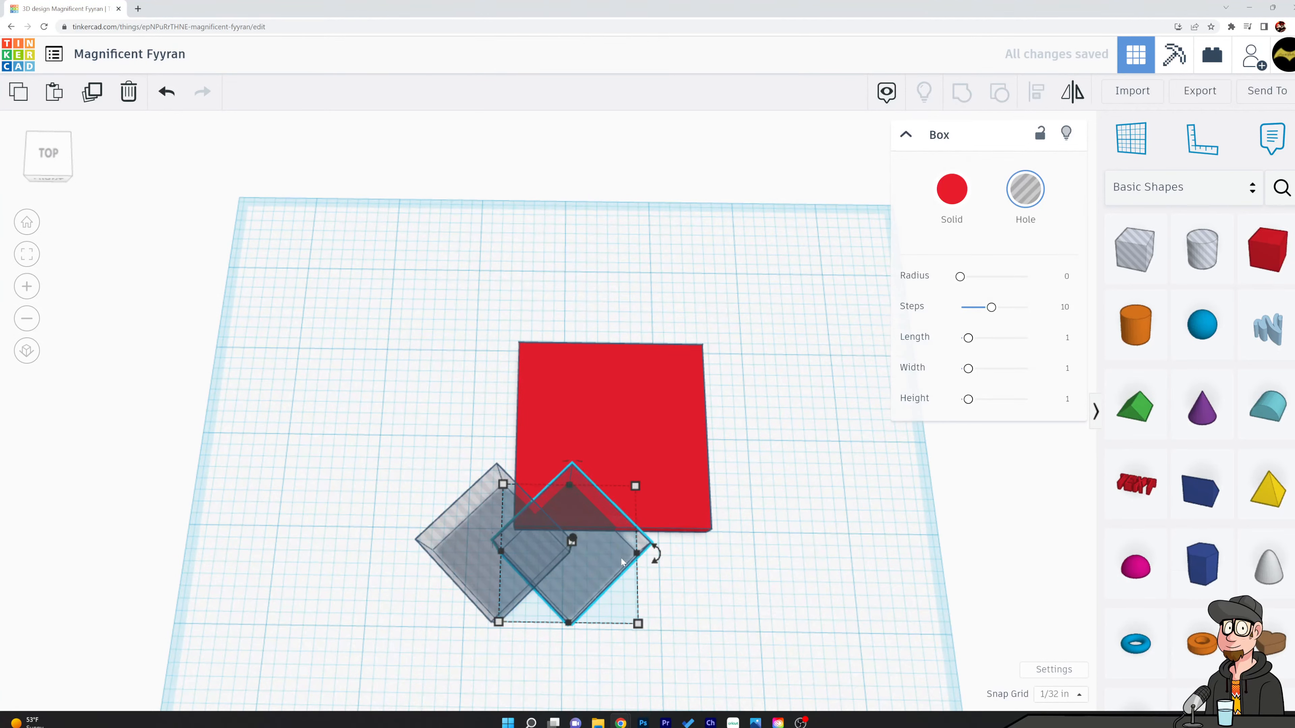
key(Delete)
click(523, 572)
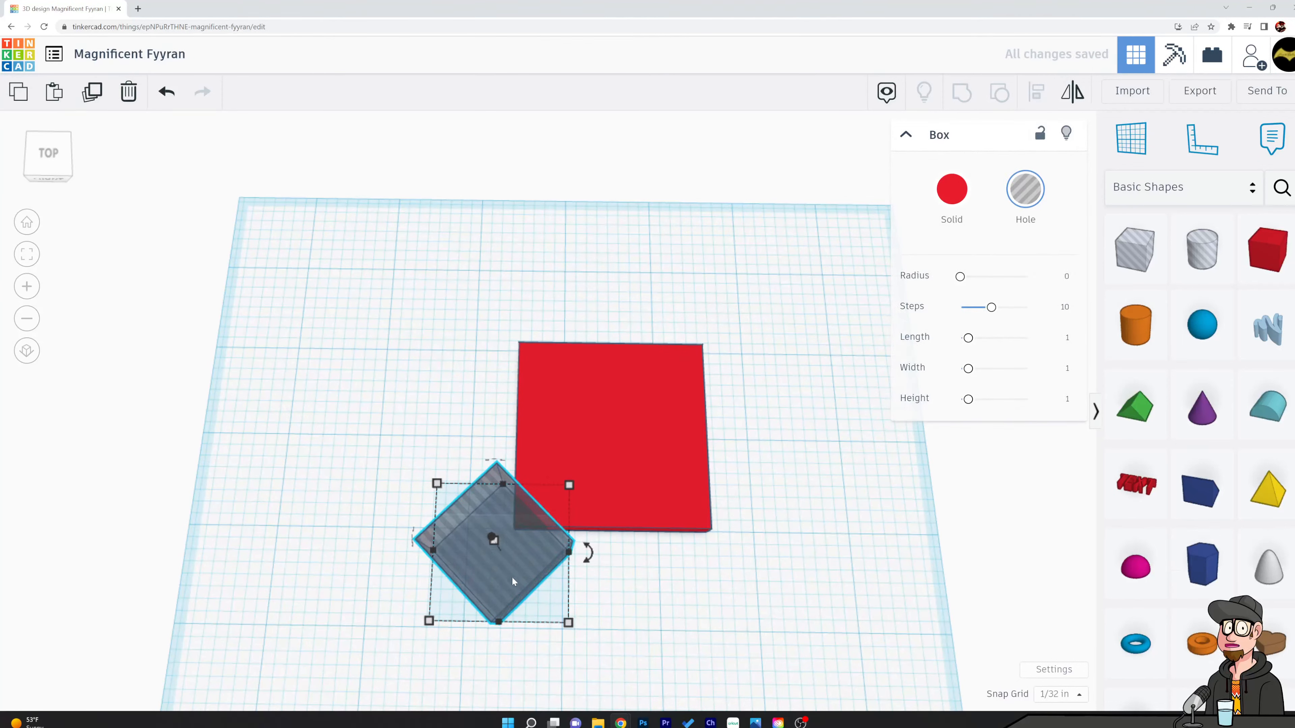
click(441, 327)
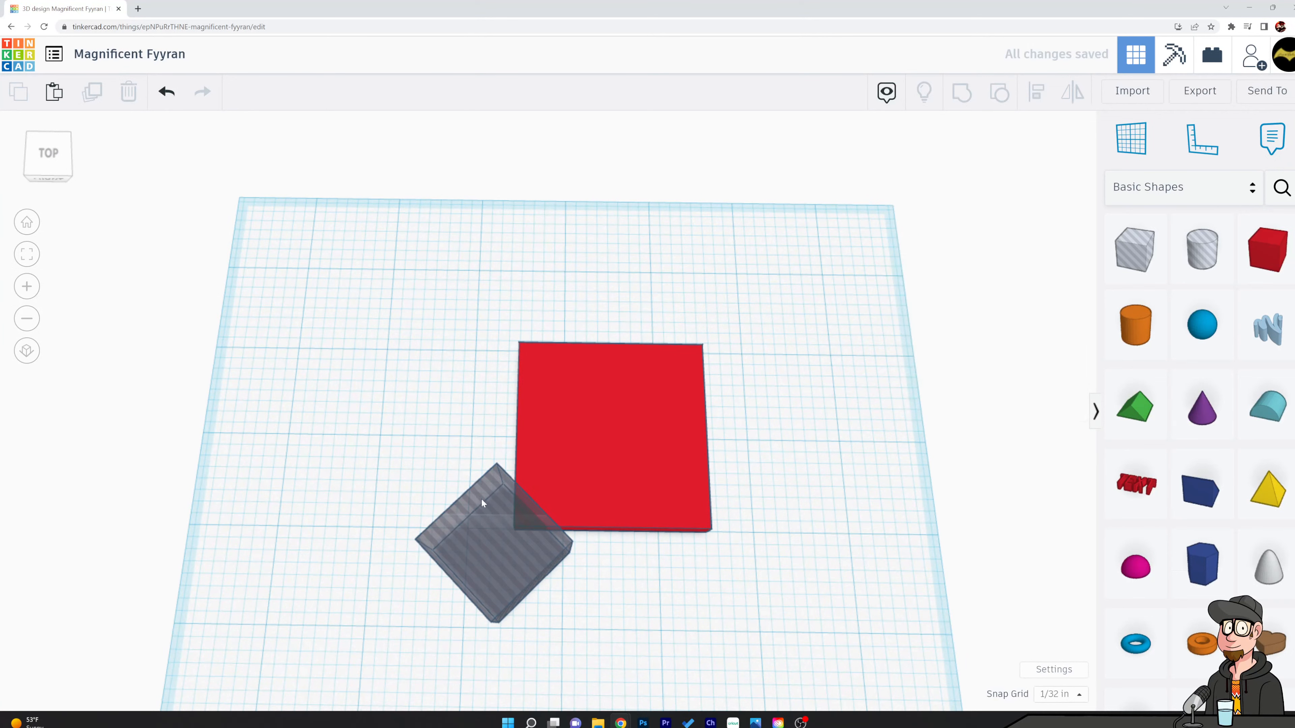
Group one hole copy with the red plate to chamfer its first corner, and rotate the plate 90°
click(490, 477)
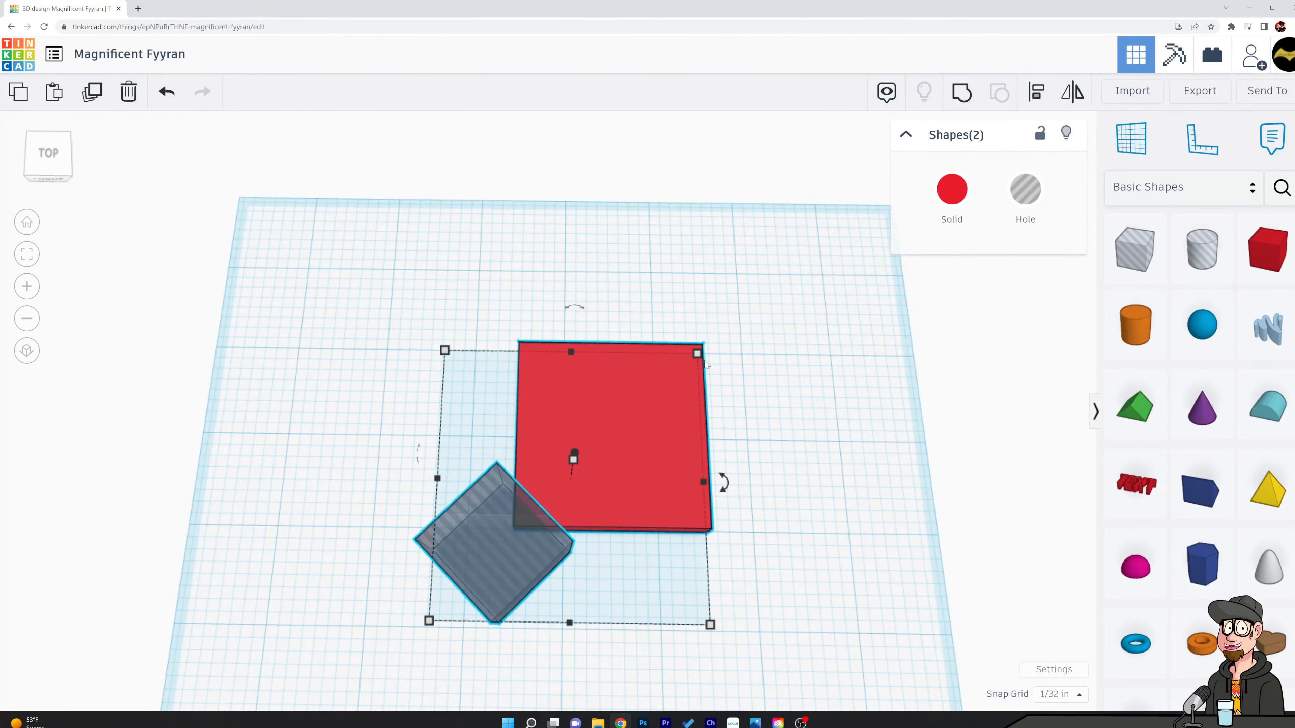
click(962, 96)
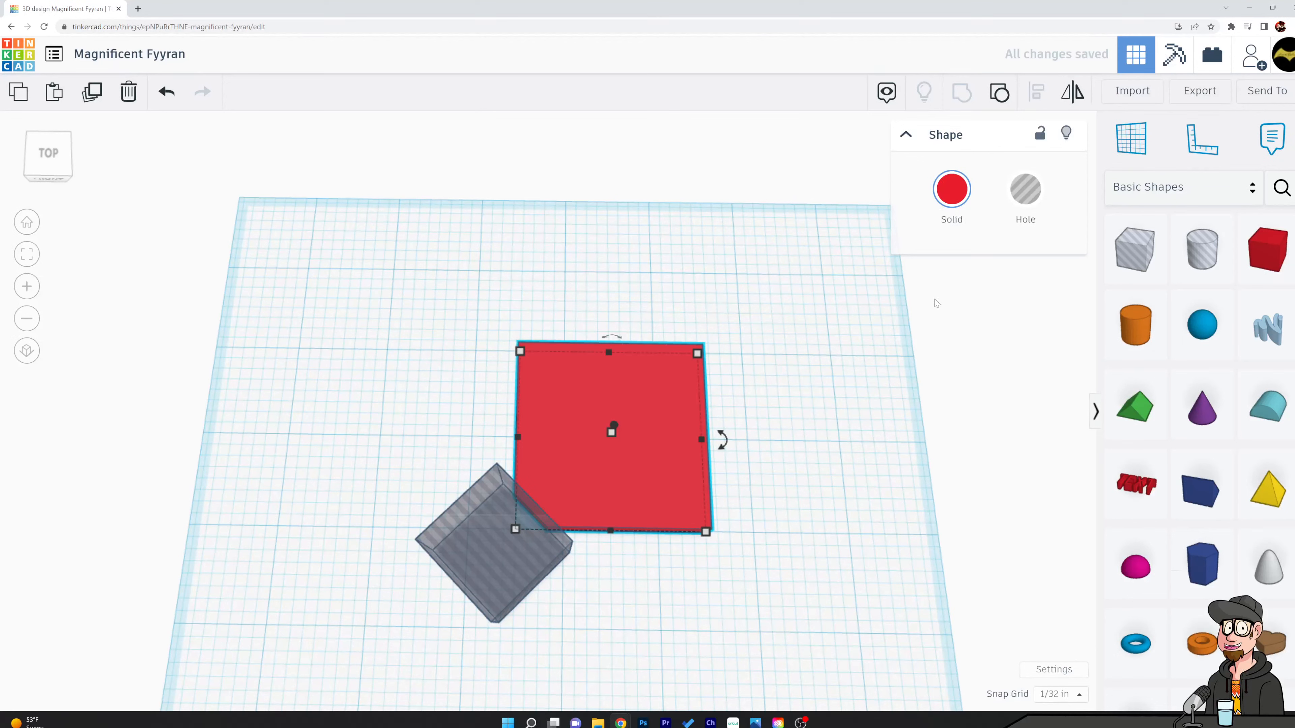
mouse_move(722, 448)
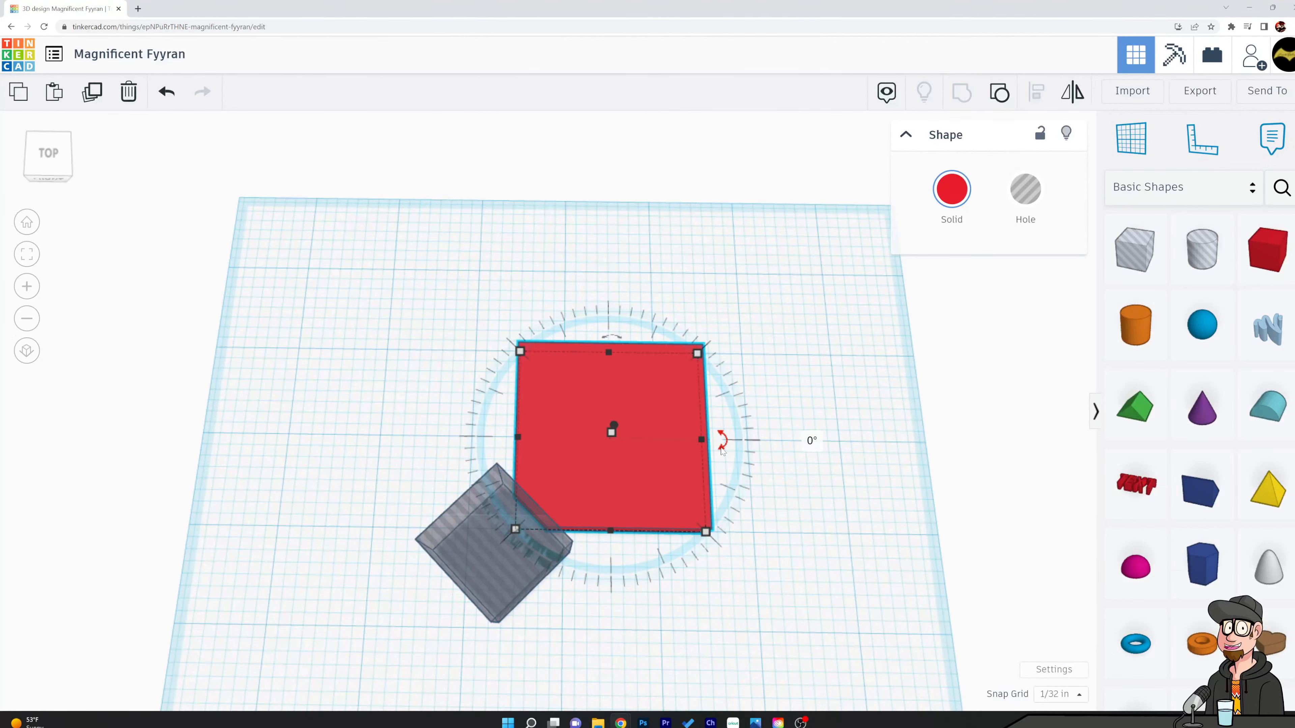
drag(721, 453, 638, 329)
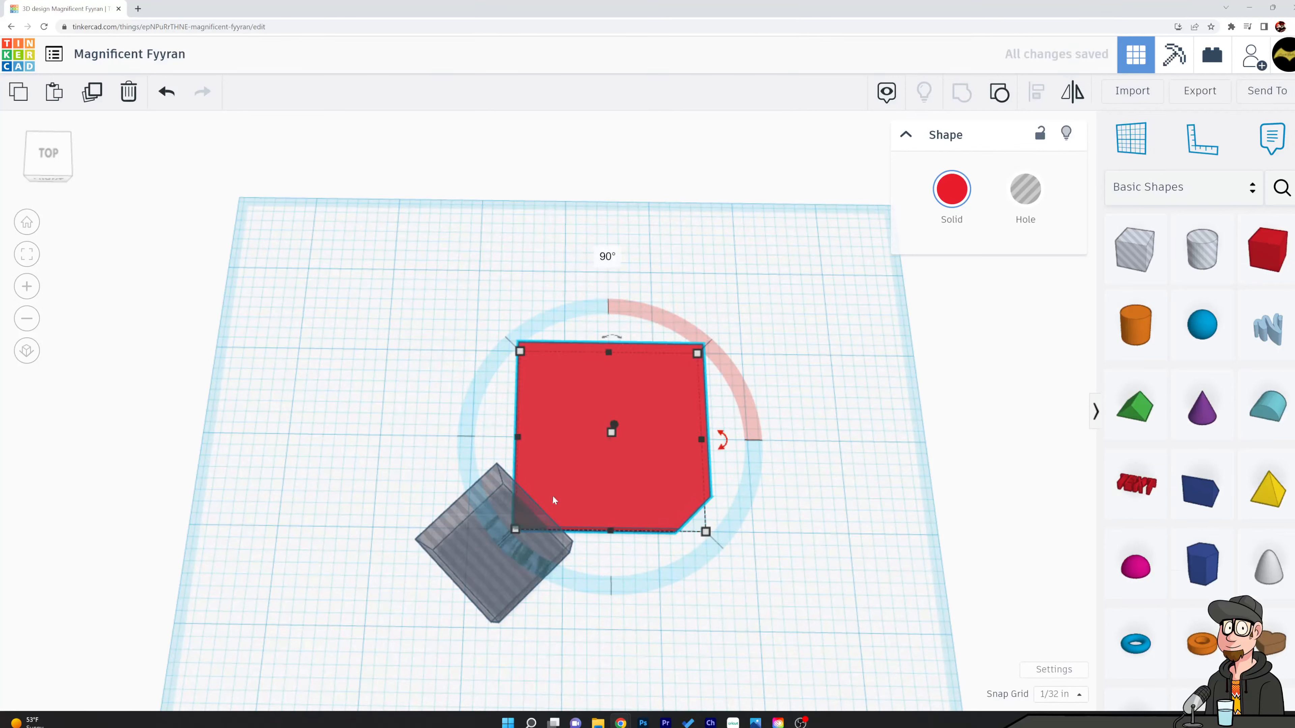
Group another hole copy with the plate to cut its second corner, and rotate the plate a further 90°
click(489, 481)
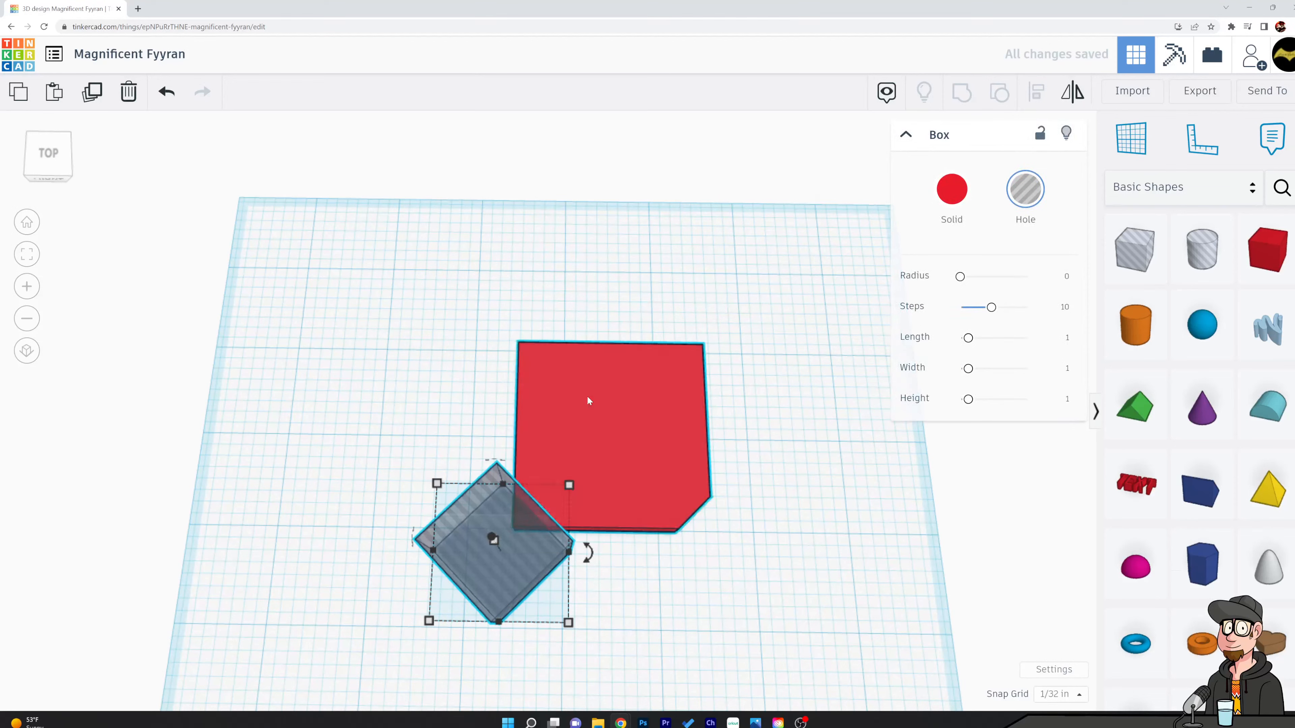
shift+click(602, 393)
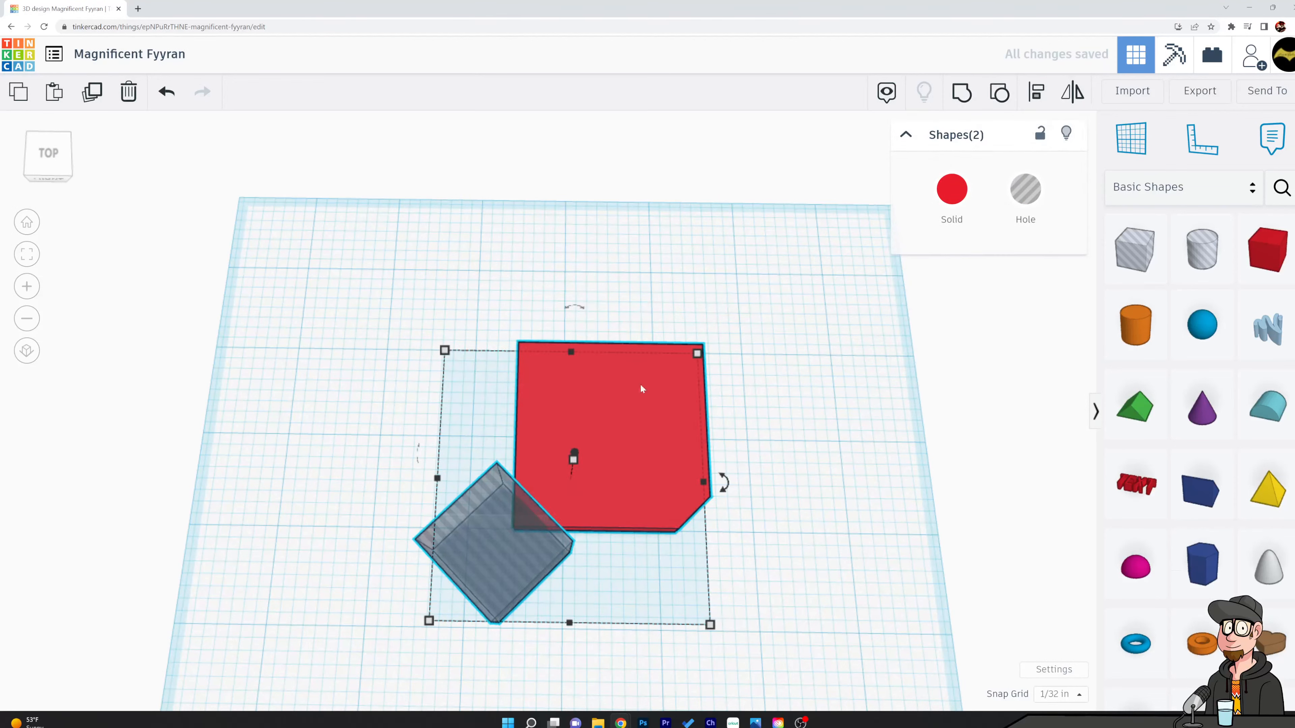
click(962, 97)
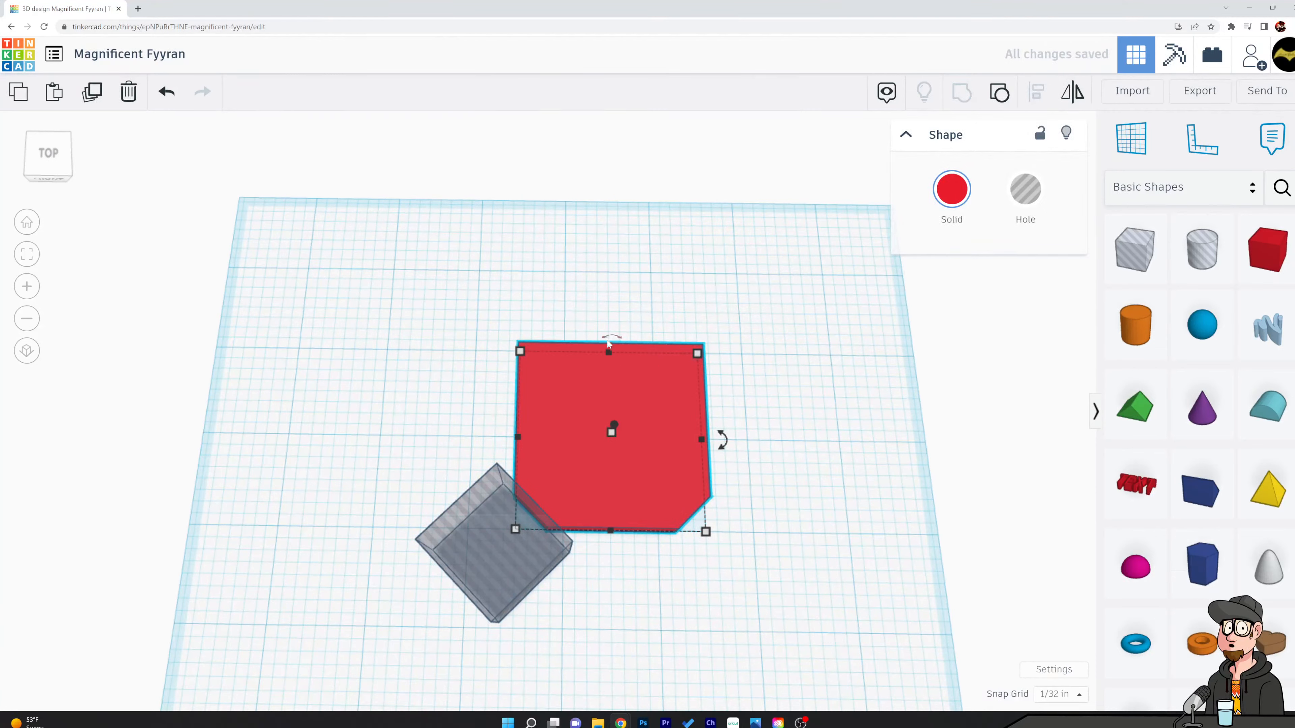
mouse_move(721, 440)
drag(721, 439, 609, 286)
Cut the plate's third corner by grouping it with the next hole copy, and rotate the plate 90° again
click(490, 486)
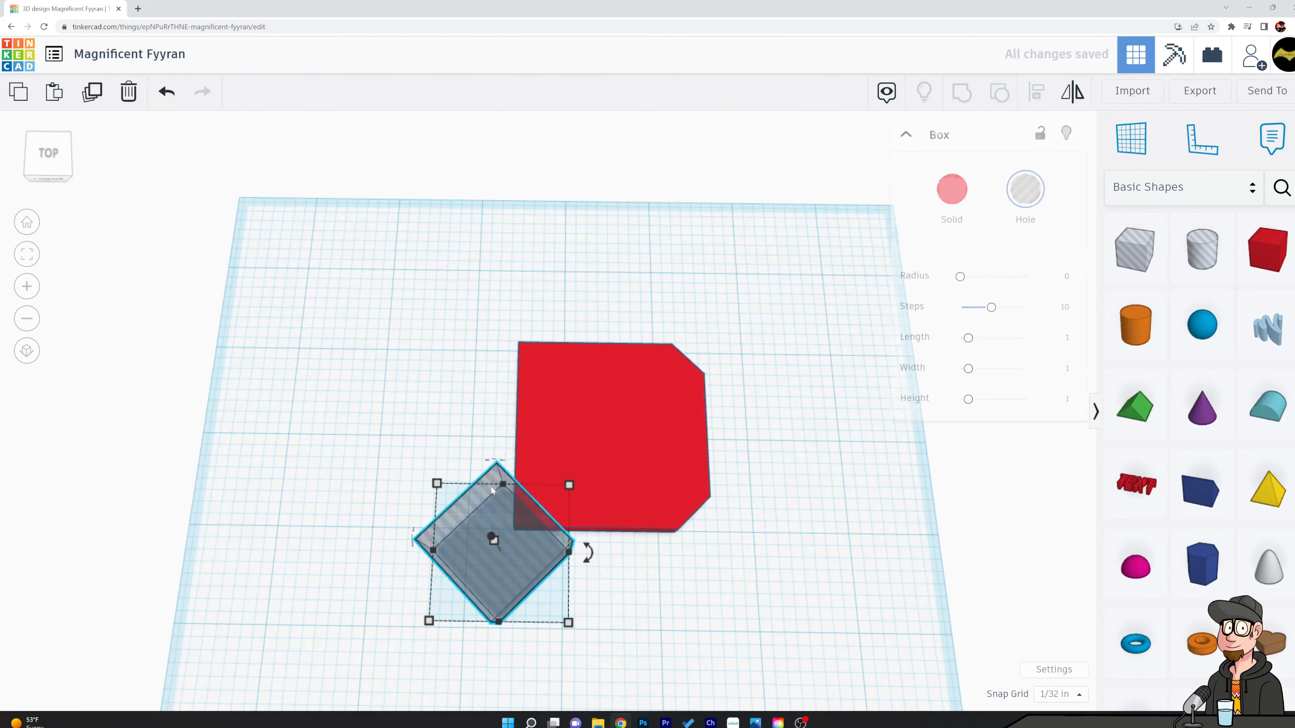
shift+click(570, 407)
click(961, 93)
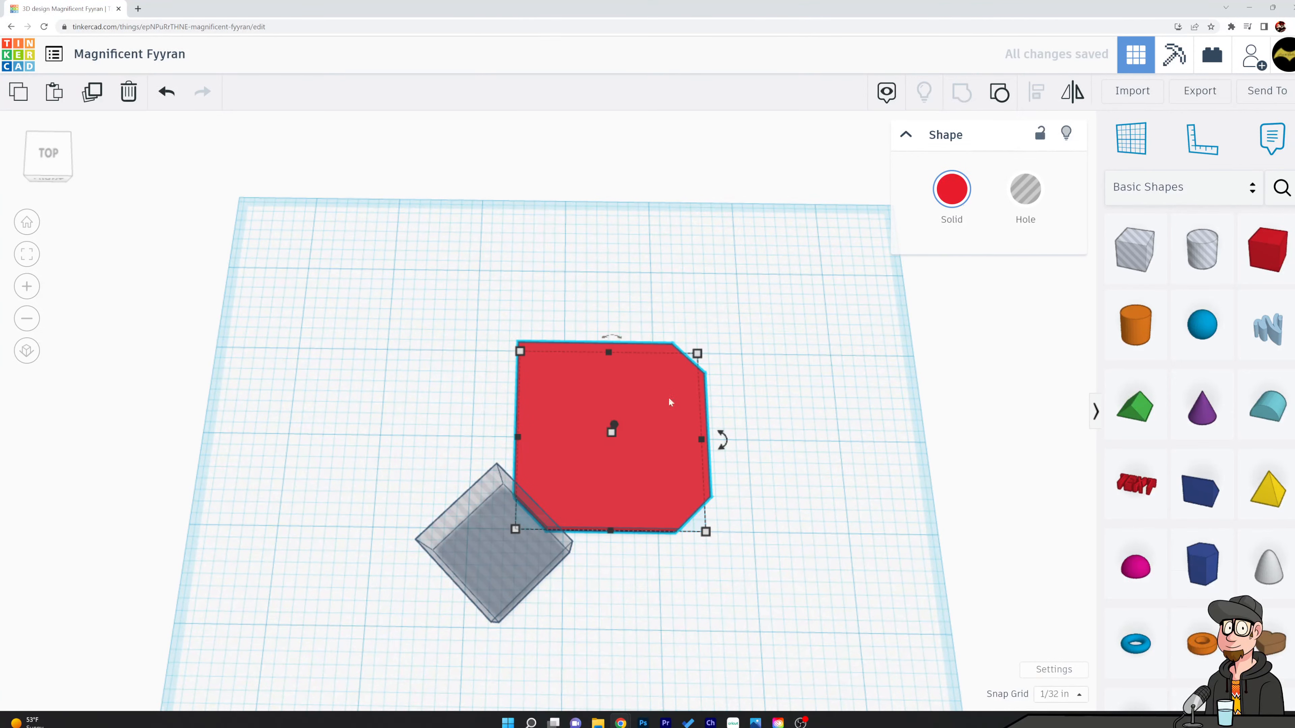
drag(722, 440, 592, 341)
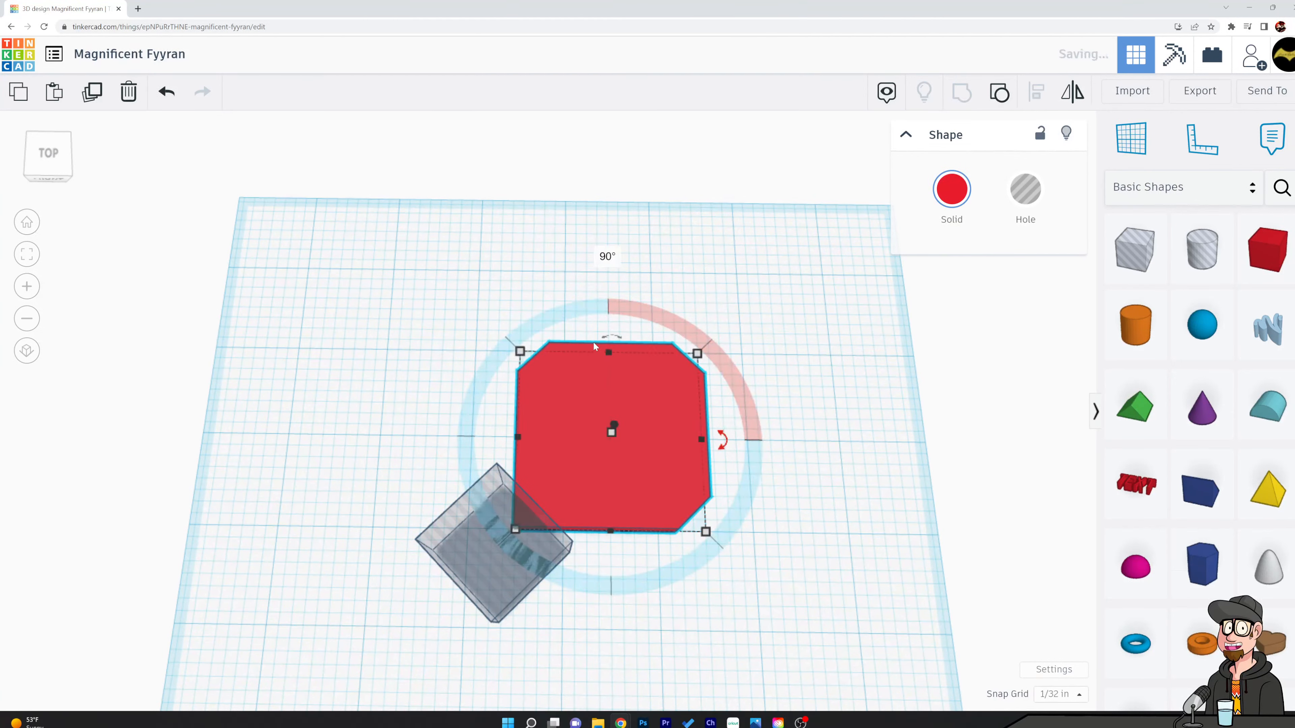
Cut the plate's fourth corner by grouping the plate with the remaining hole box
key(ctrl+shift+g)
shift+click(559, 412)
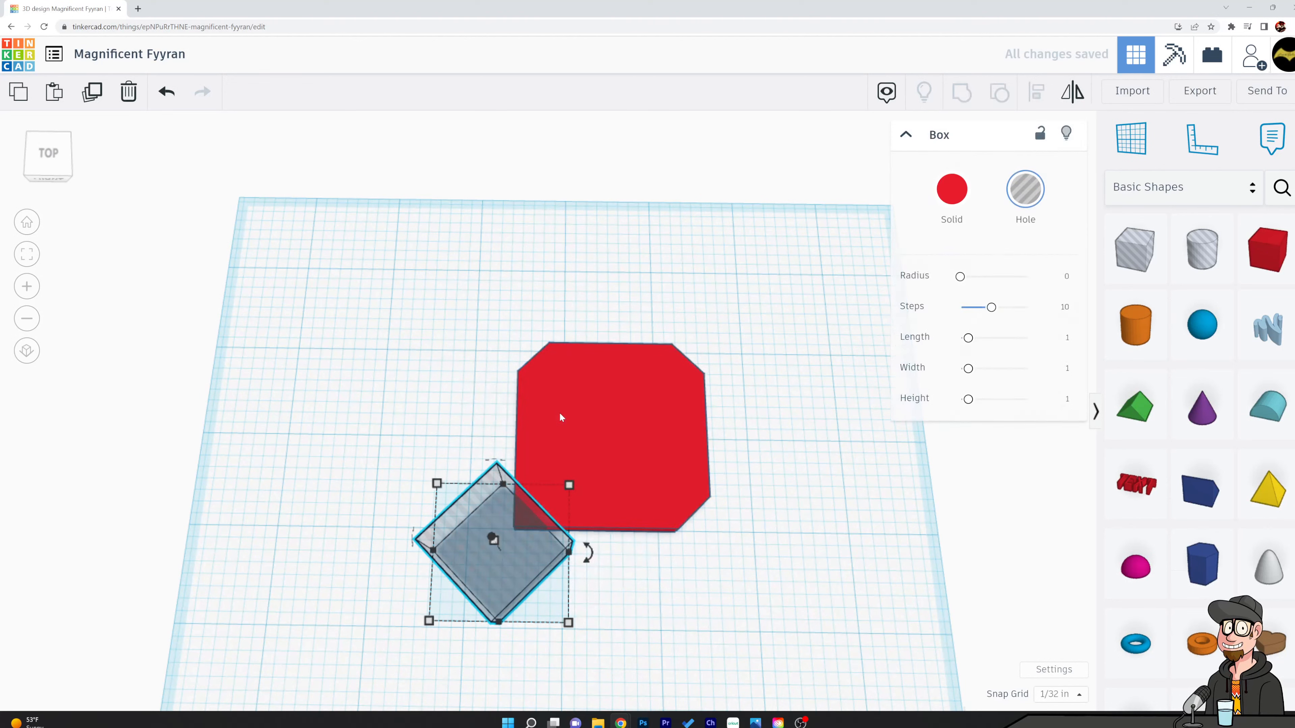
shift+click(544, 420)
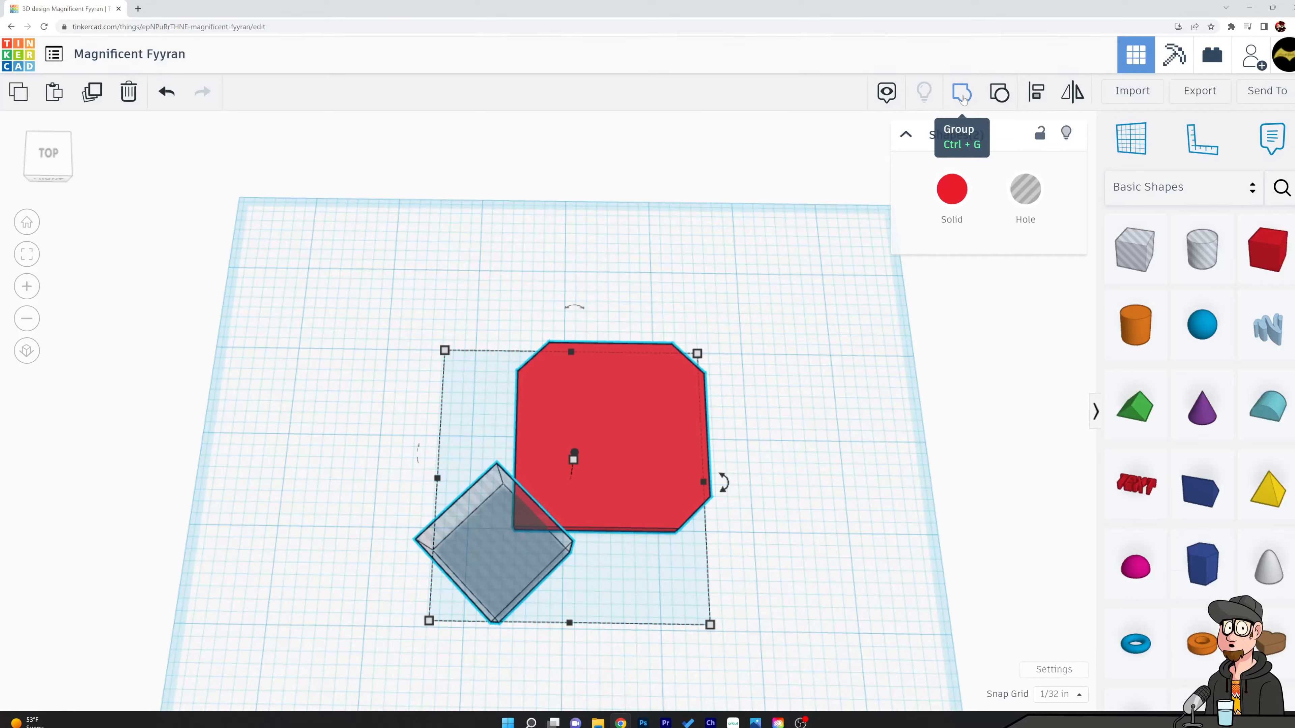
click(962, 97)
click(821, 382)
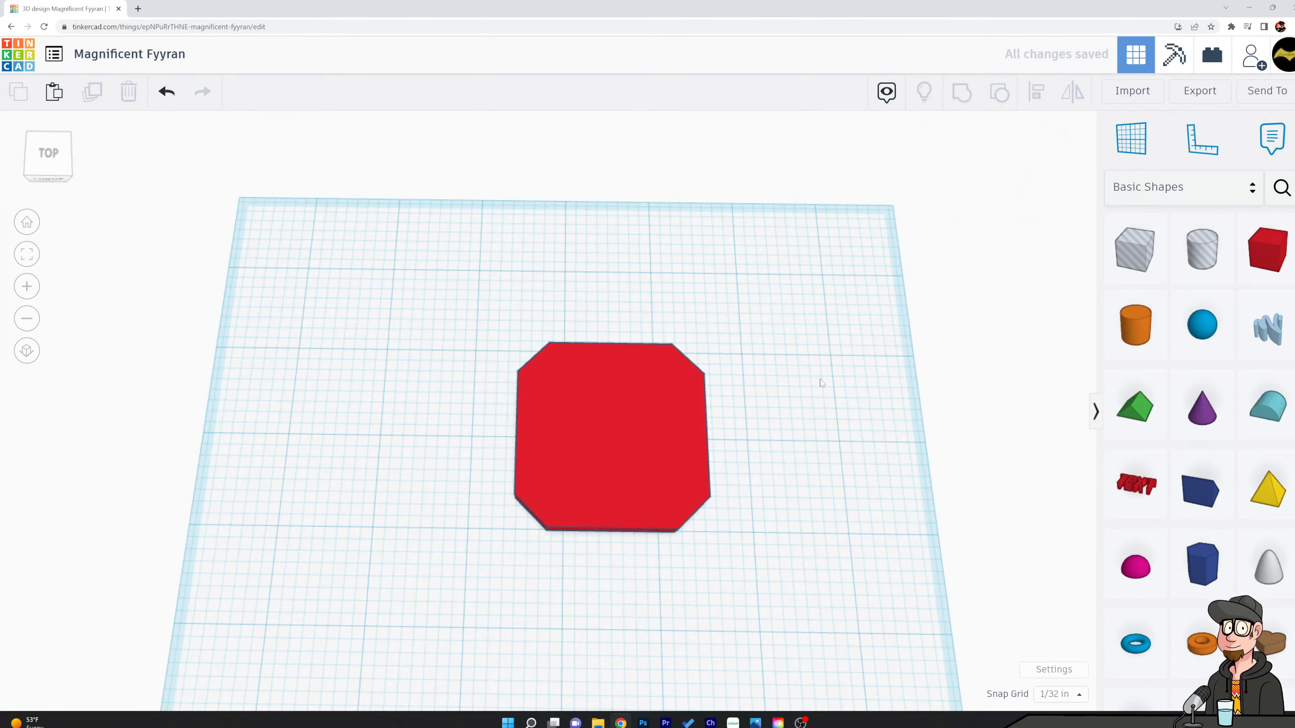
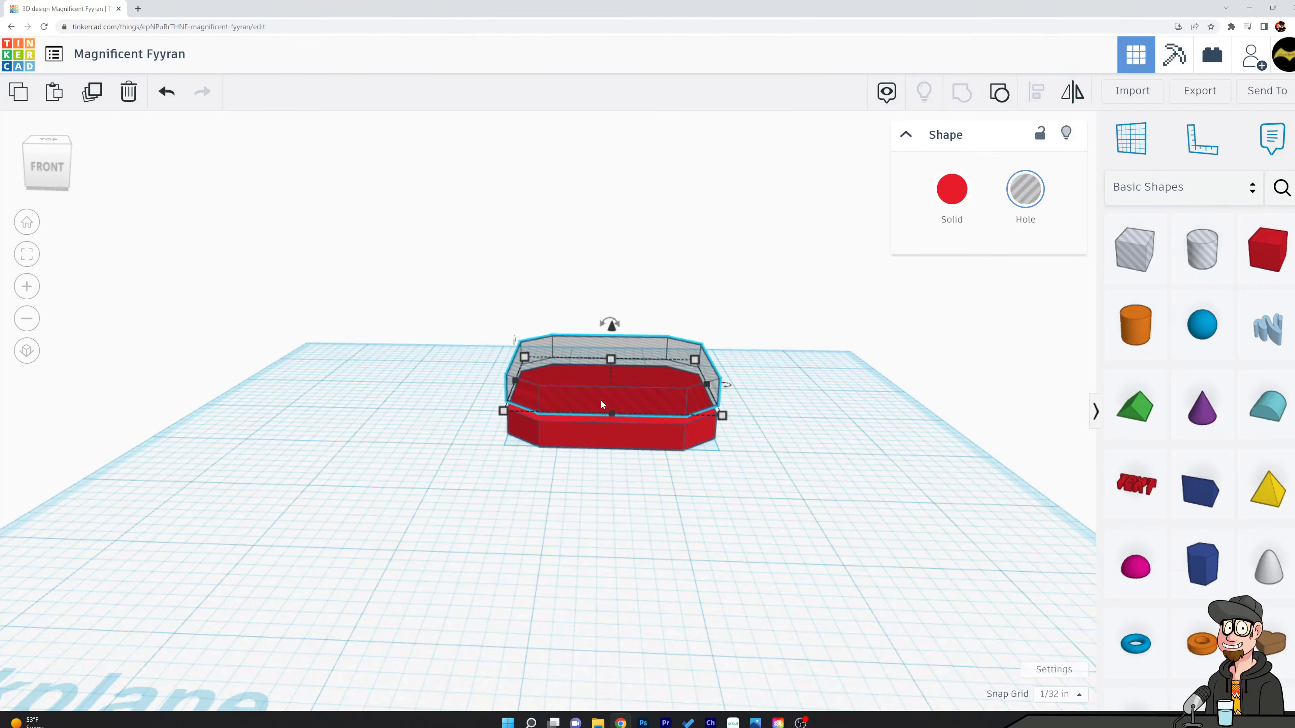
Scale the chamfered hole copy down evenly about its centre to about 0.187 in high, leaving a uniform rim around the plate
mouse_move(611, 361)
mouse_down()
mouse_move(621, 286)
mouse_move(628, 365)
mouse_up()
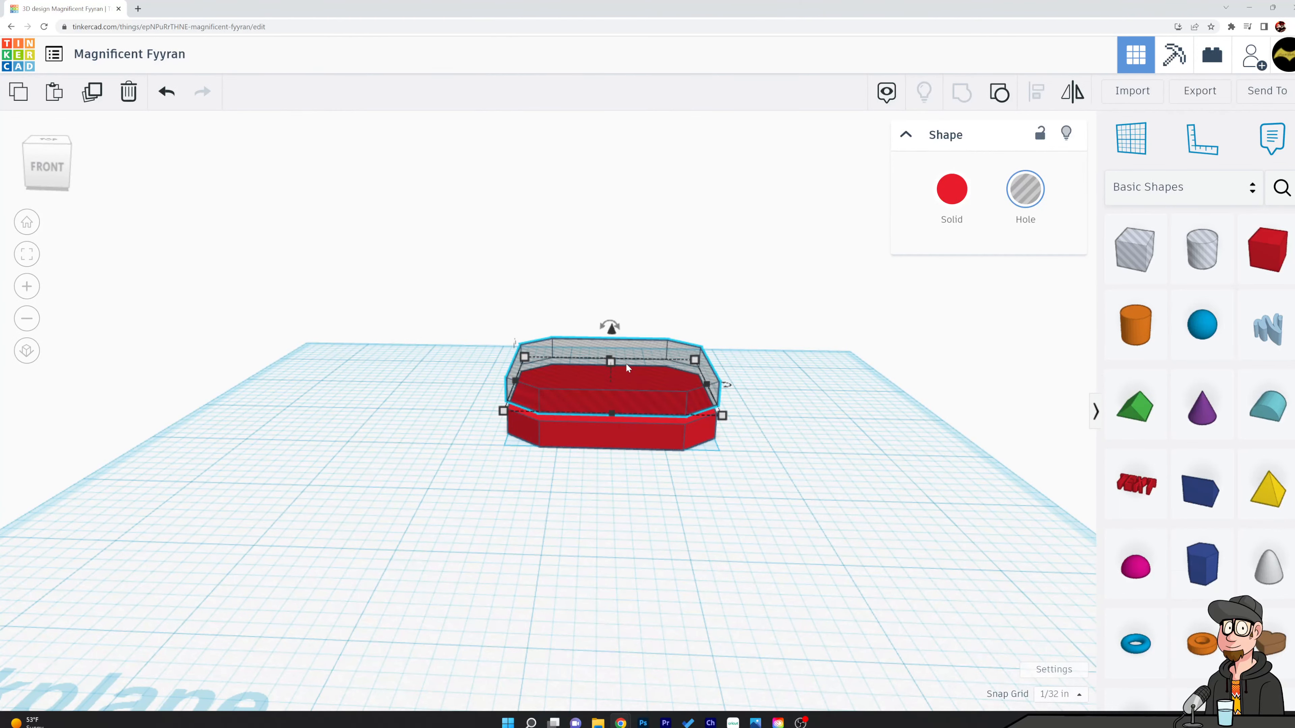
drag(611, 363, 611, 367)
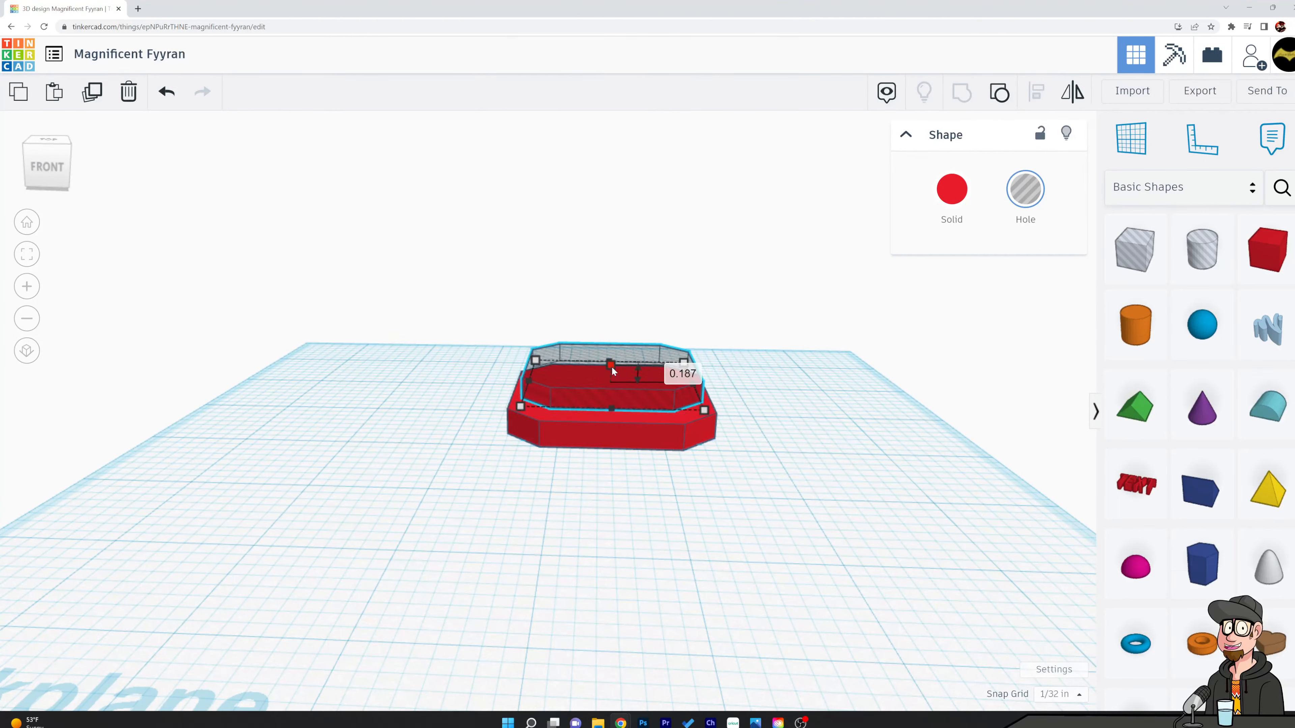
right_drag(680, 268, 693, 426)
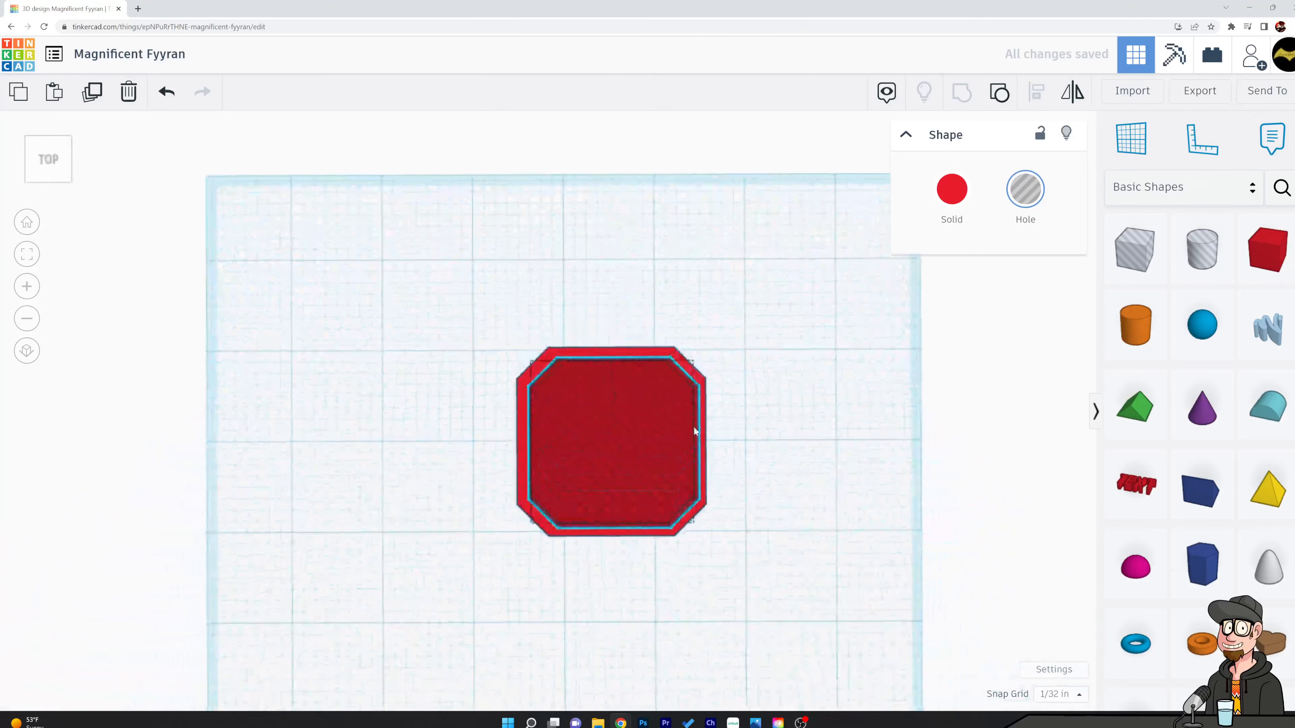
click(692, 426)
Inspect the plate and inset hole in orthographic view from above and from the front, and return to perspective view
click(27, 352)
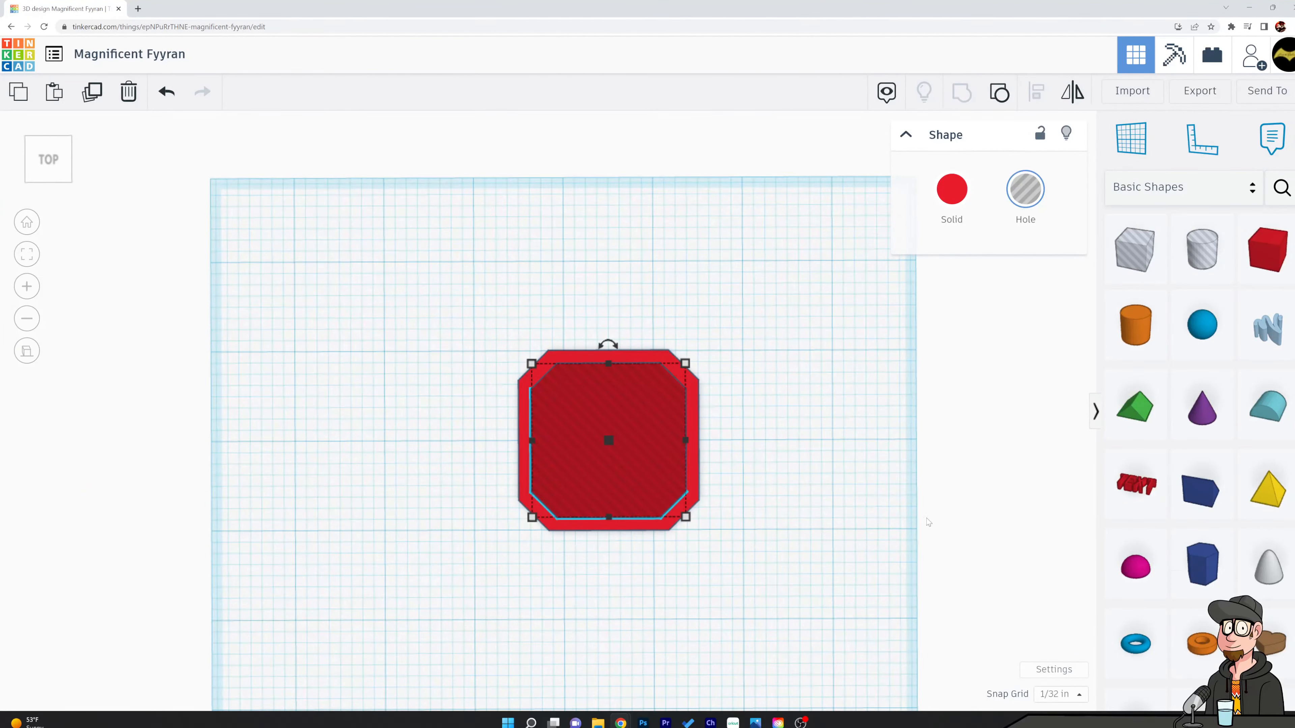
right_drag(877, 522, 870, 340)
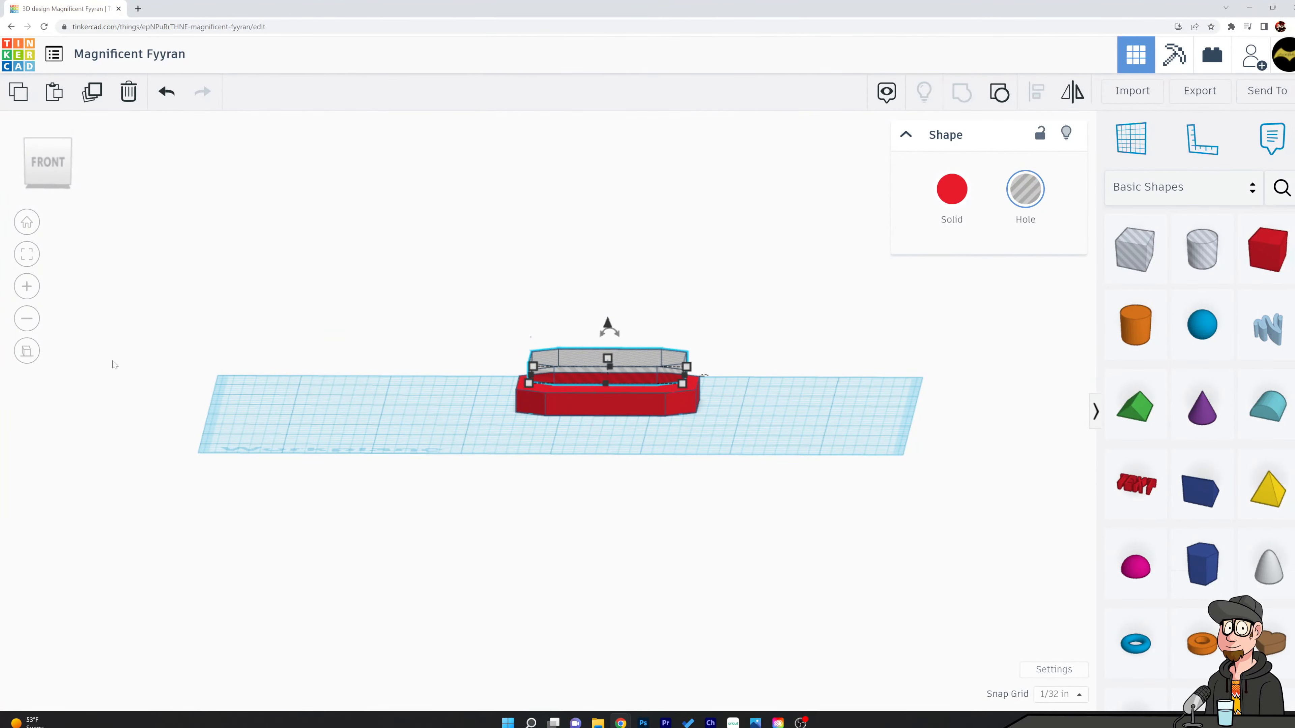
click(25, 352)
scroll(409, 454, down, 6)
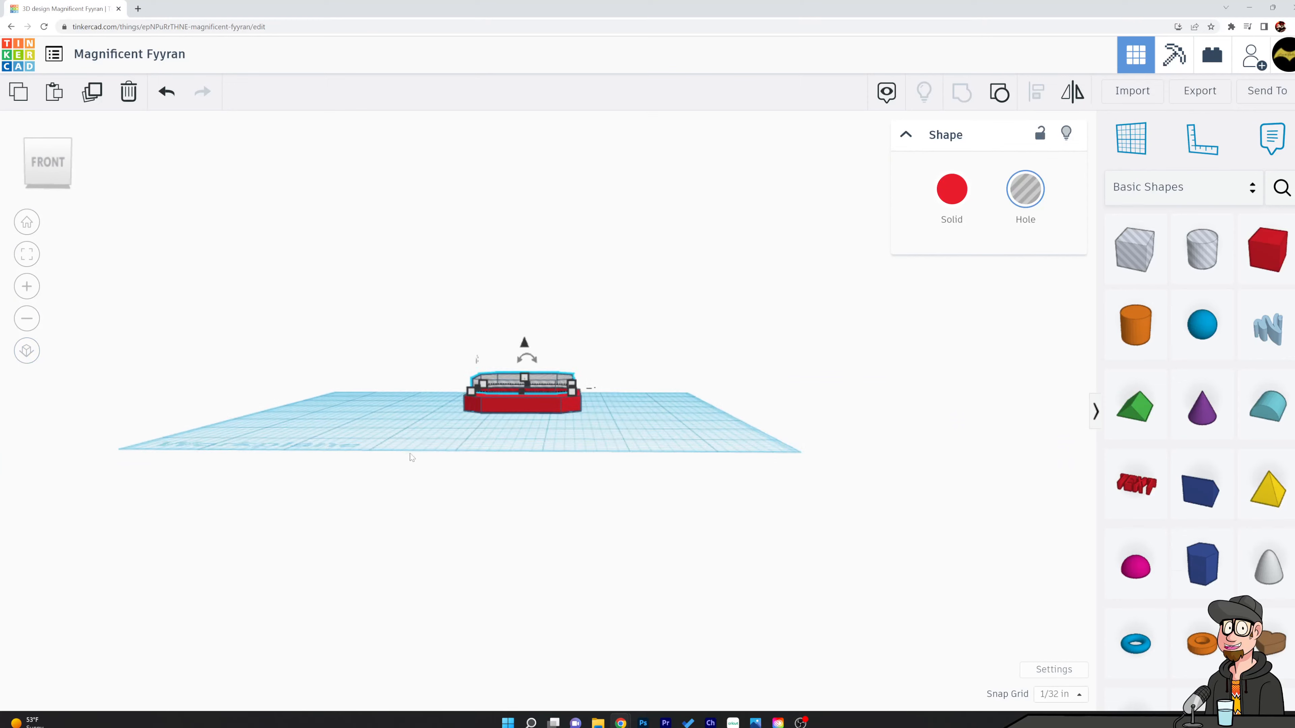
right_drag(781, 463, 714, 553)
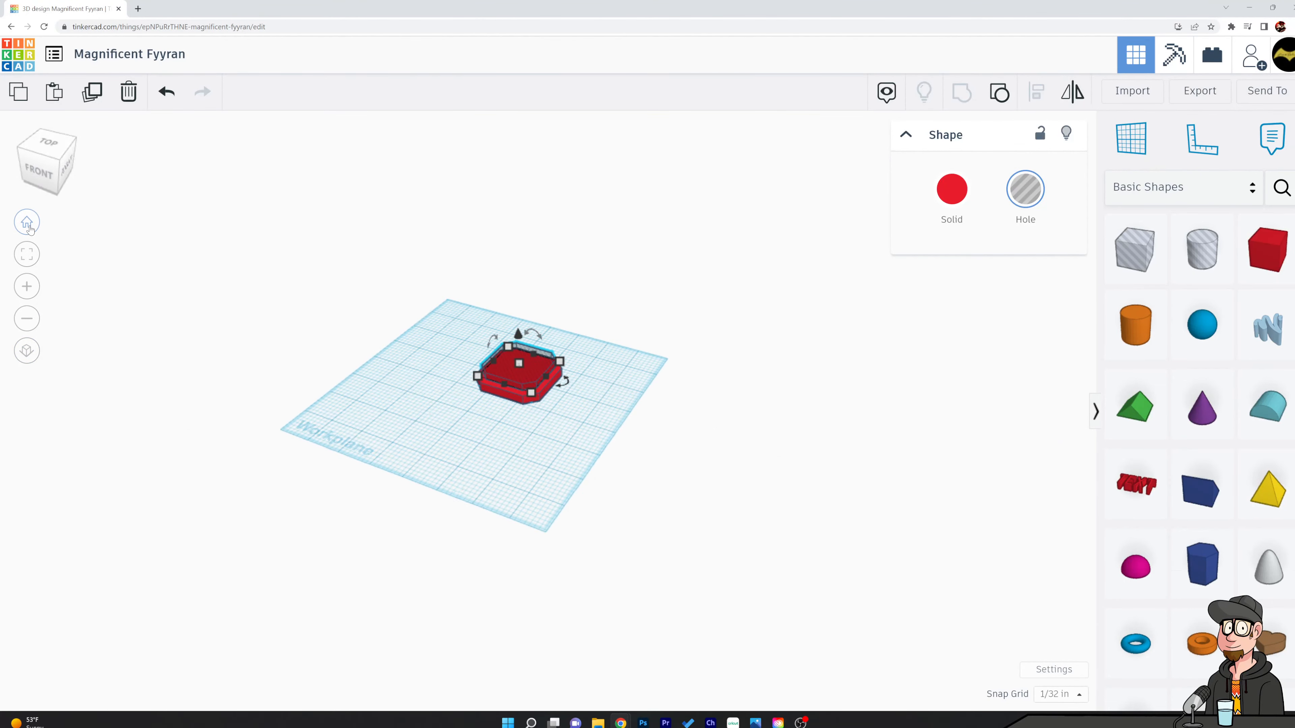
click(40, 176)
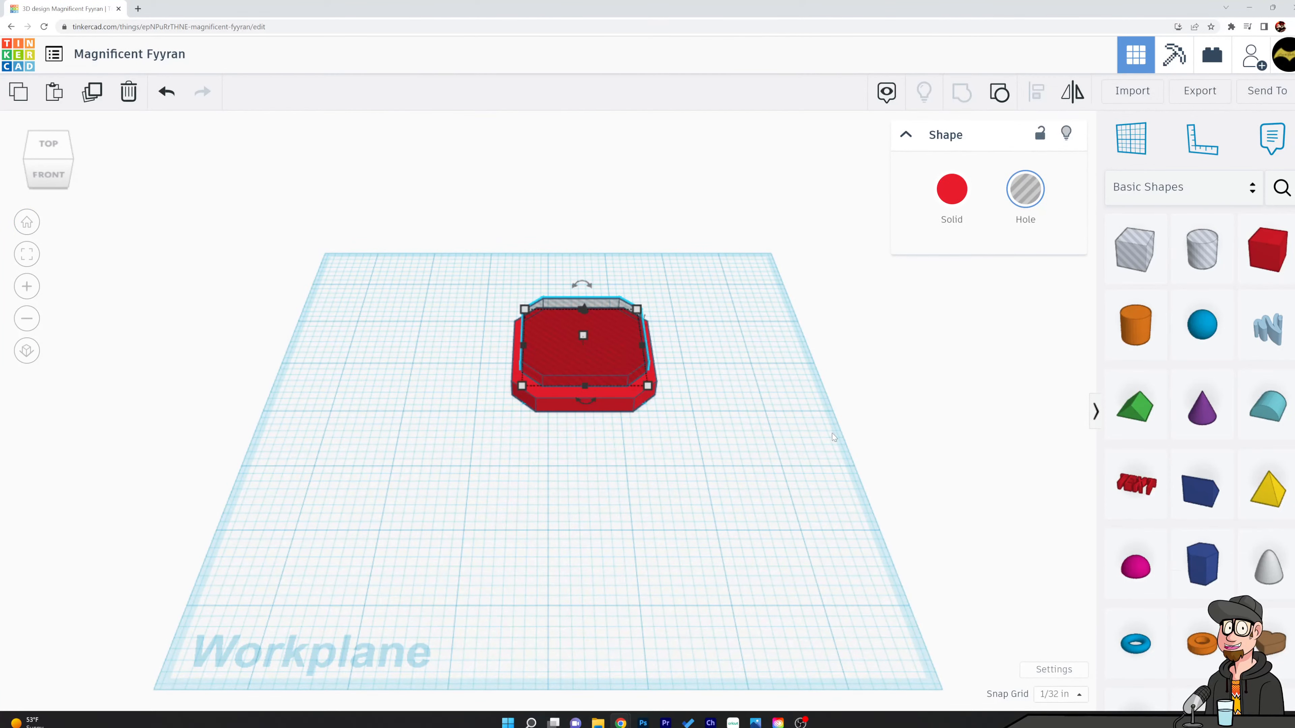
Lower the chamfered hole copy towards the plate until it sits 0.281 in above the workplane
mouse_move(769, 398)
middle_down()
mouse_move(758, 408)
mouse_move(814, 487)
mouse_move(777, 397)
middle_up()
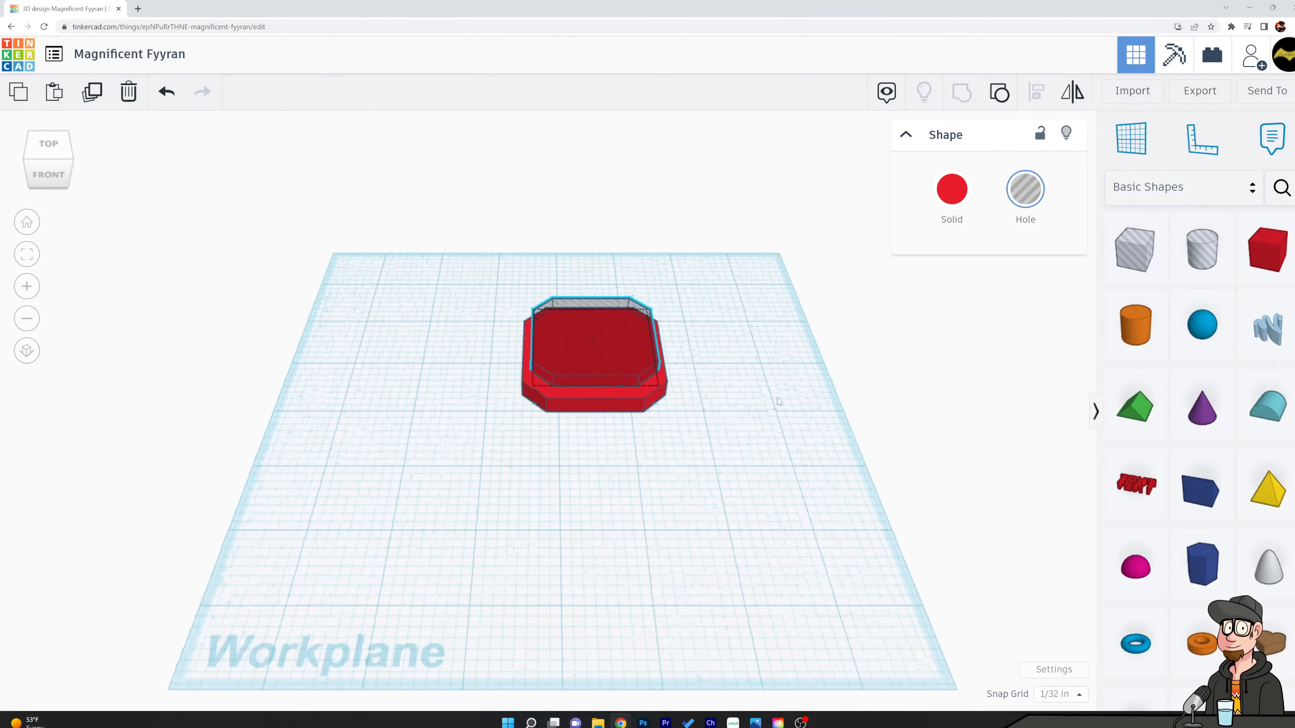
scroll(636, 423, up, 6)
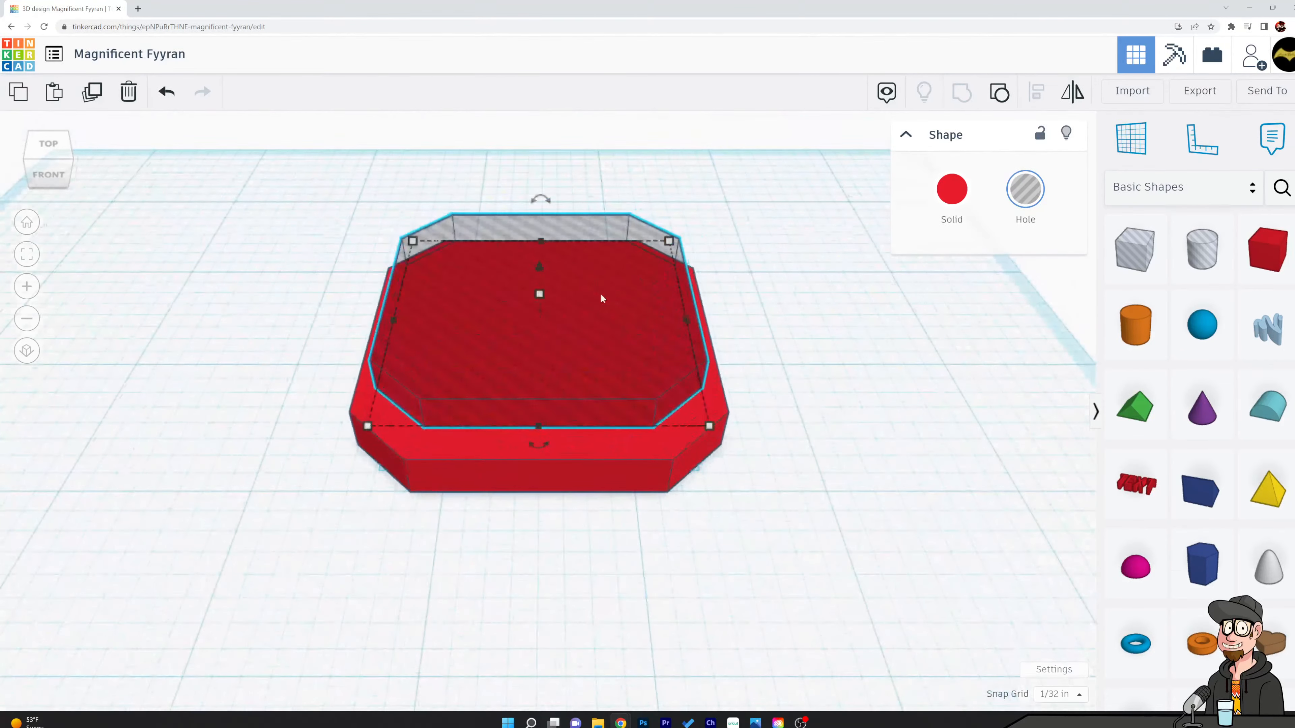
right_drag(600, 293, 630, 342)
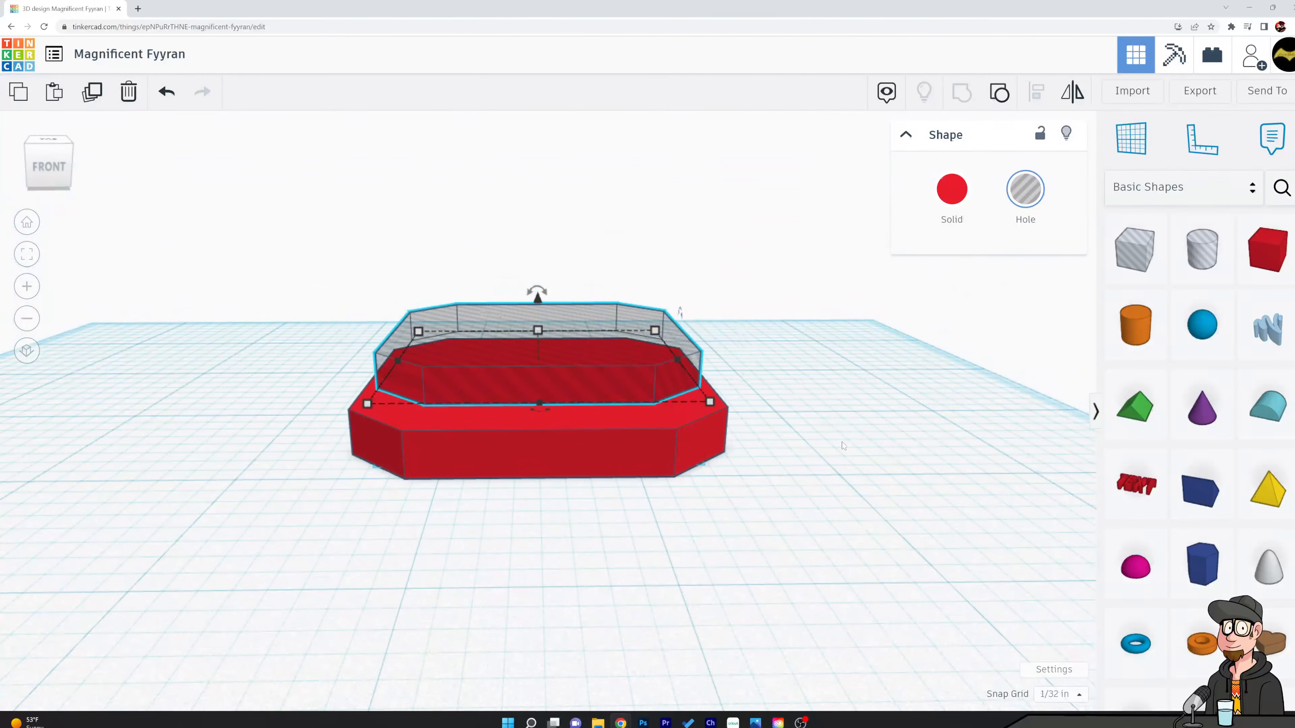
click(819, 400)
click(644, 364)
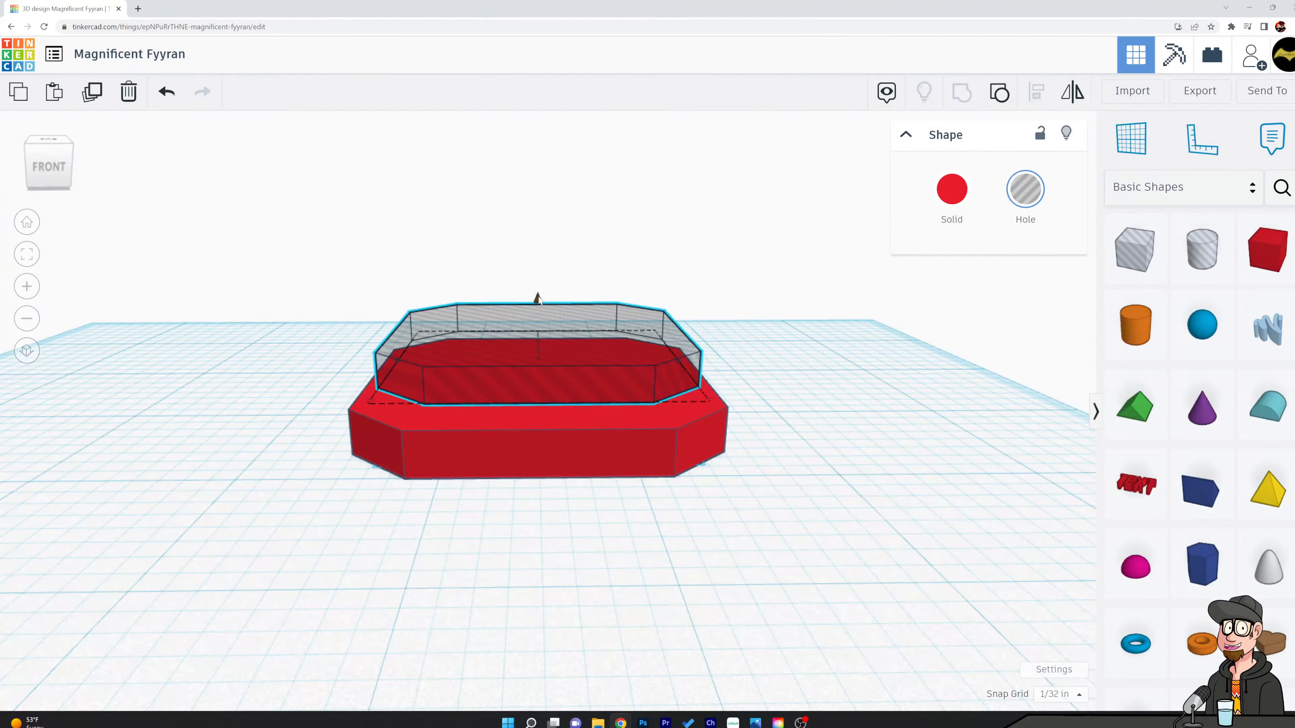
drag(538, 299, 539, 308)
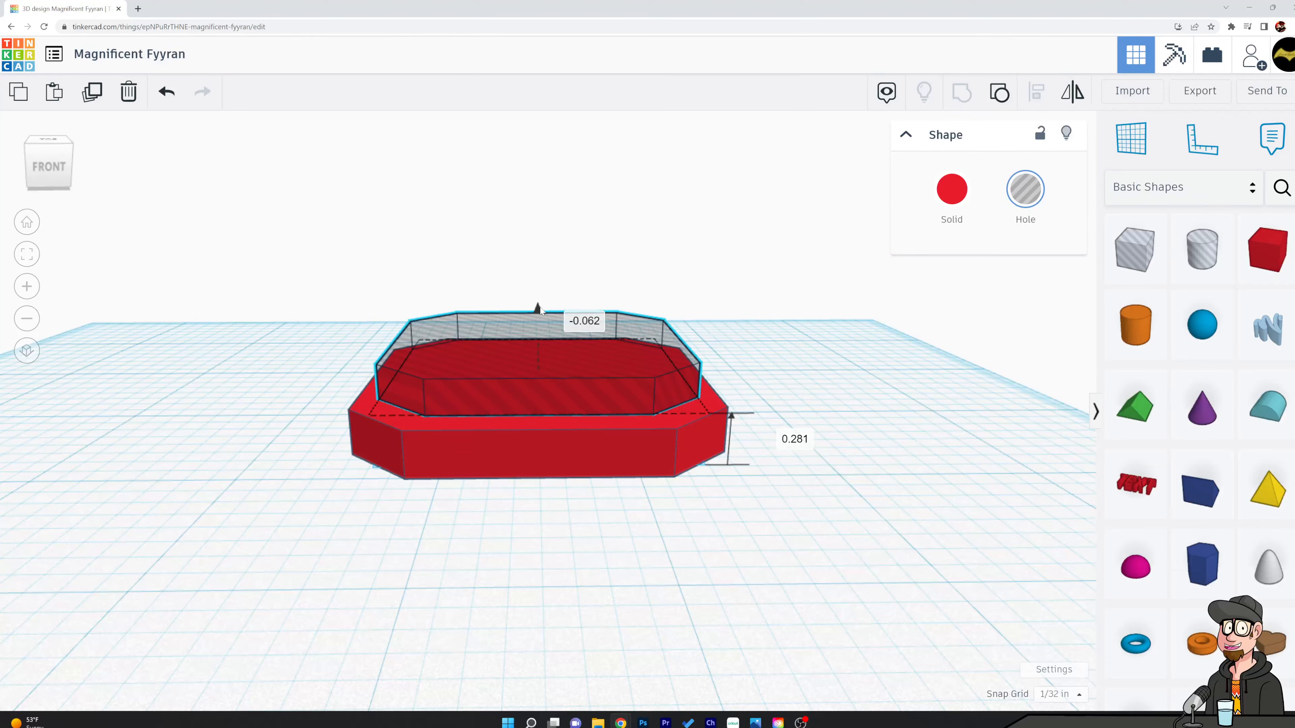
drag(540, 308, 540, 312)
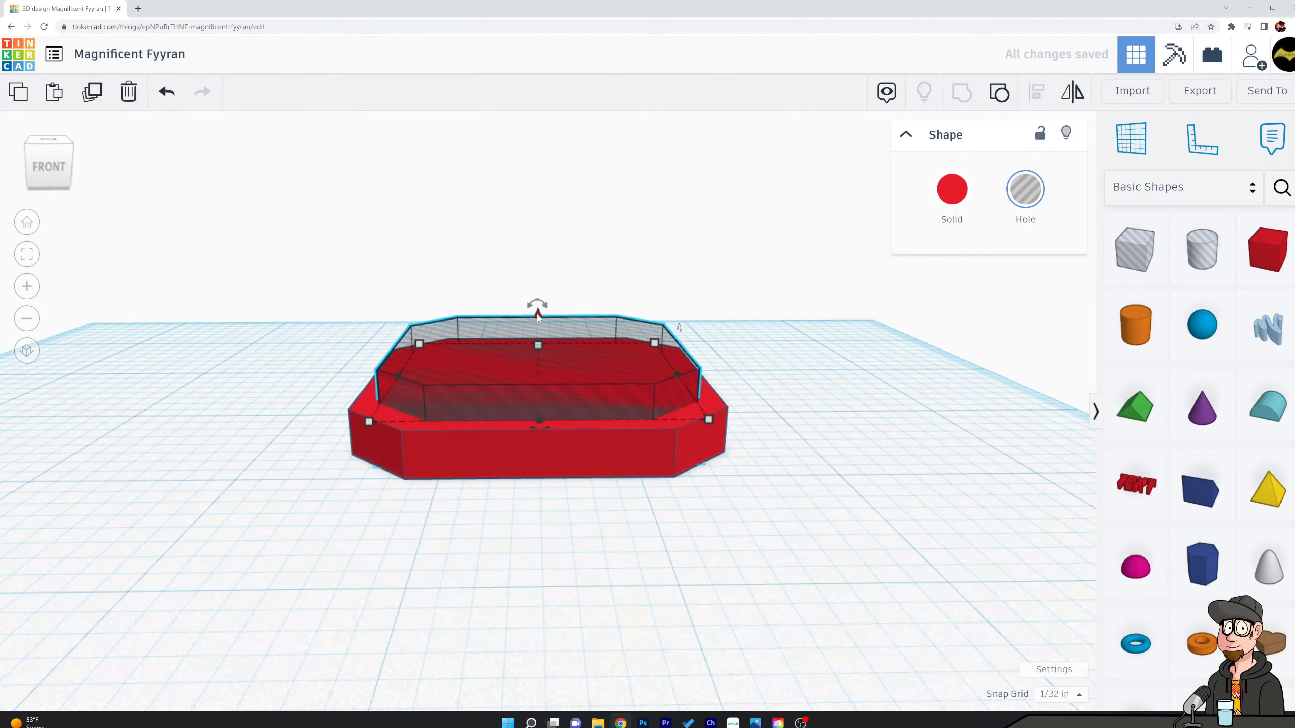
drag(538, 315, 538, 309)
Move the hole to 1/4 in above the workplane with a 1/4 in snap grid, and set the snap grid back to 1/32 in
click(1074, 702)
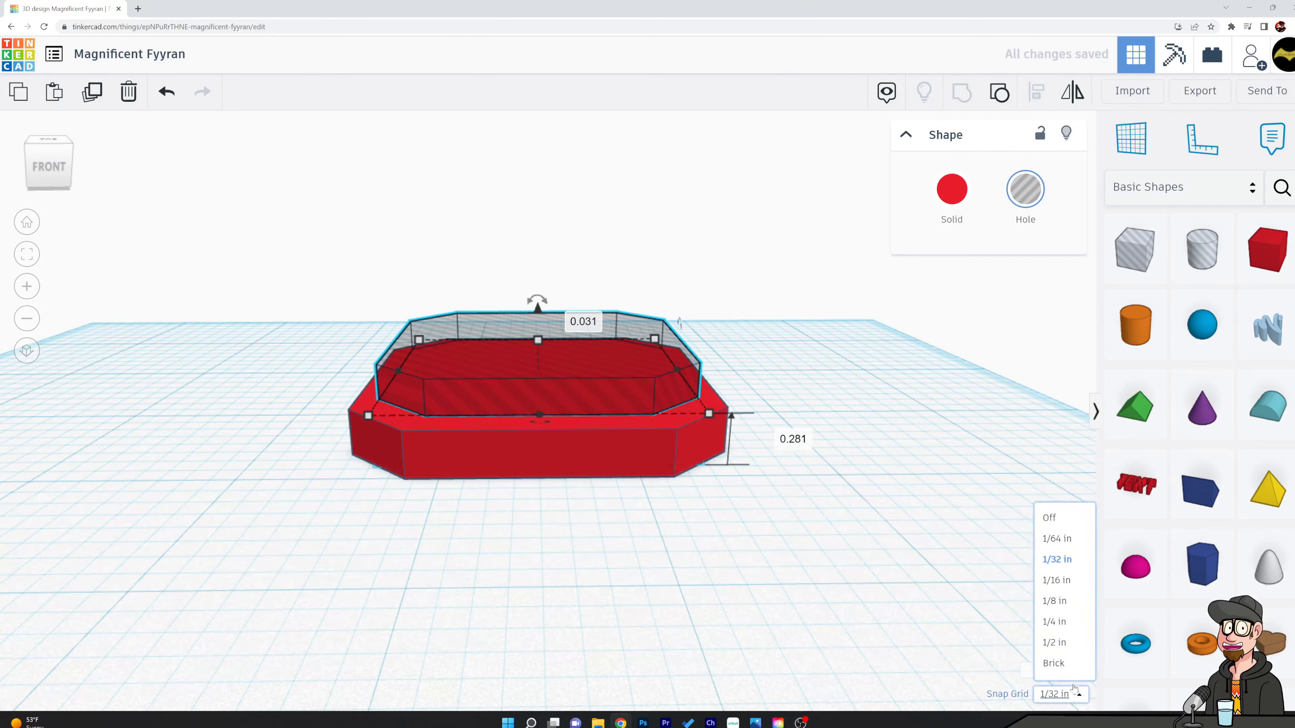
click(1067, 627)
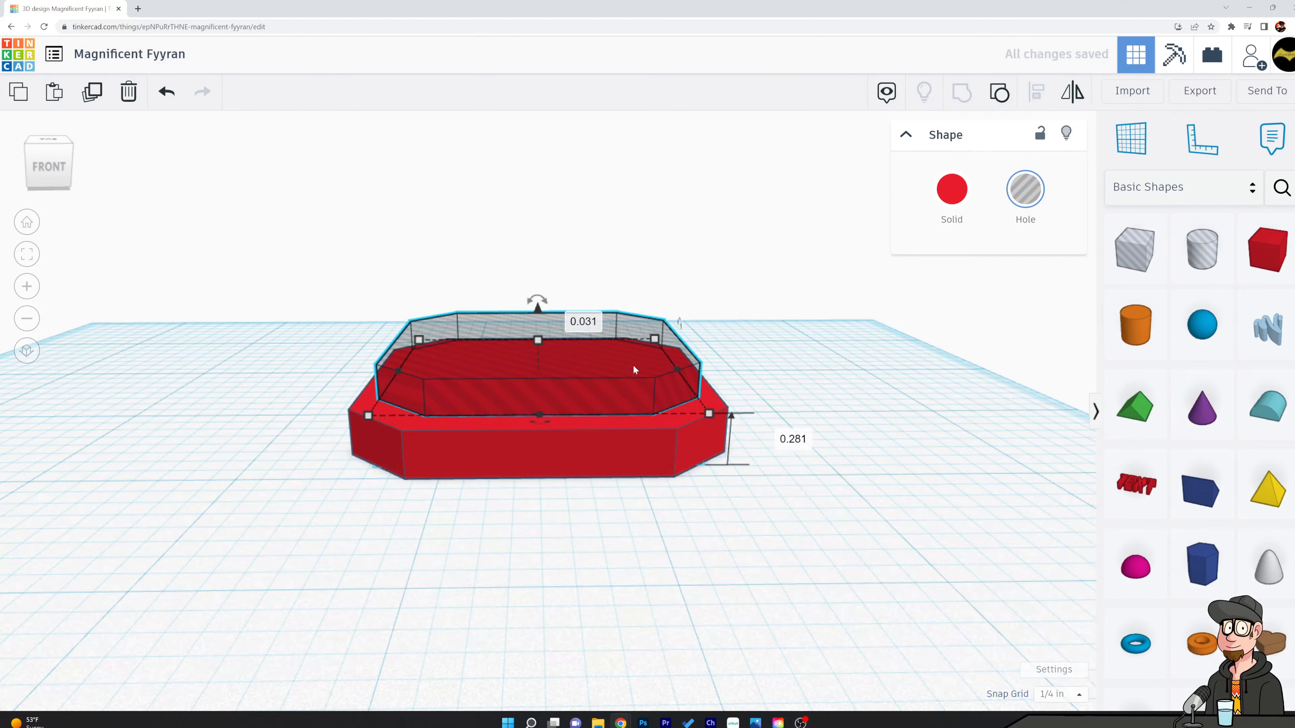
mouse_move(537, 310)
mouse_down()
mouse_move(538, 331)
mouse_move(537, 303)
mouse_up()
click(1085, 697)
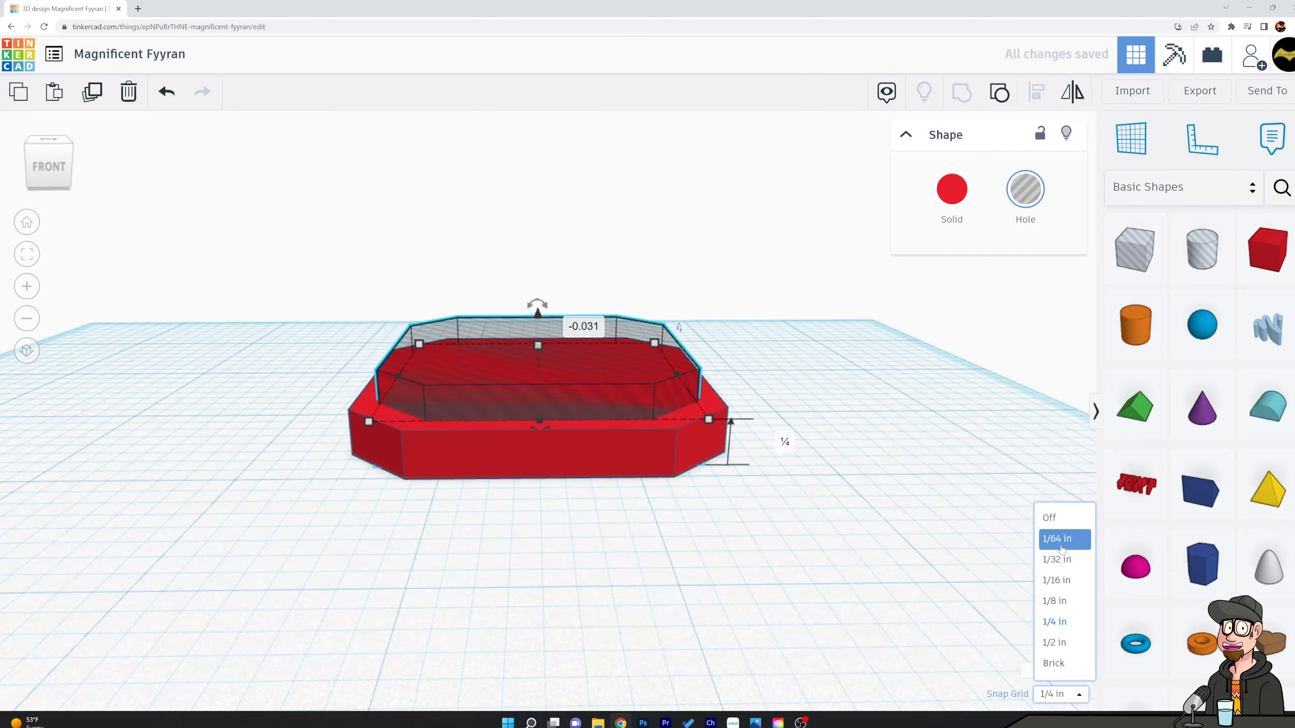
click(1060, 560)
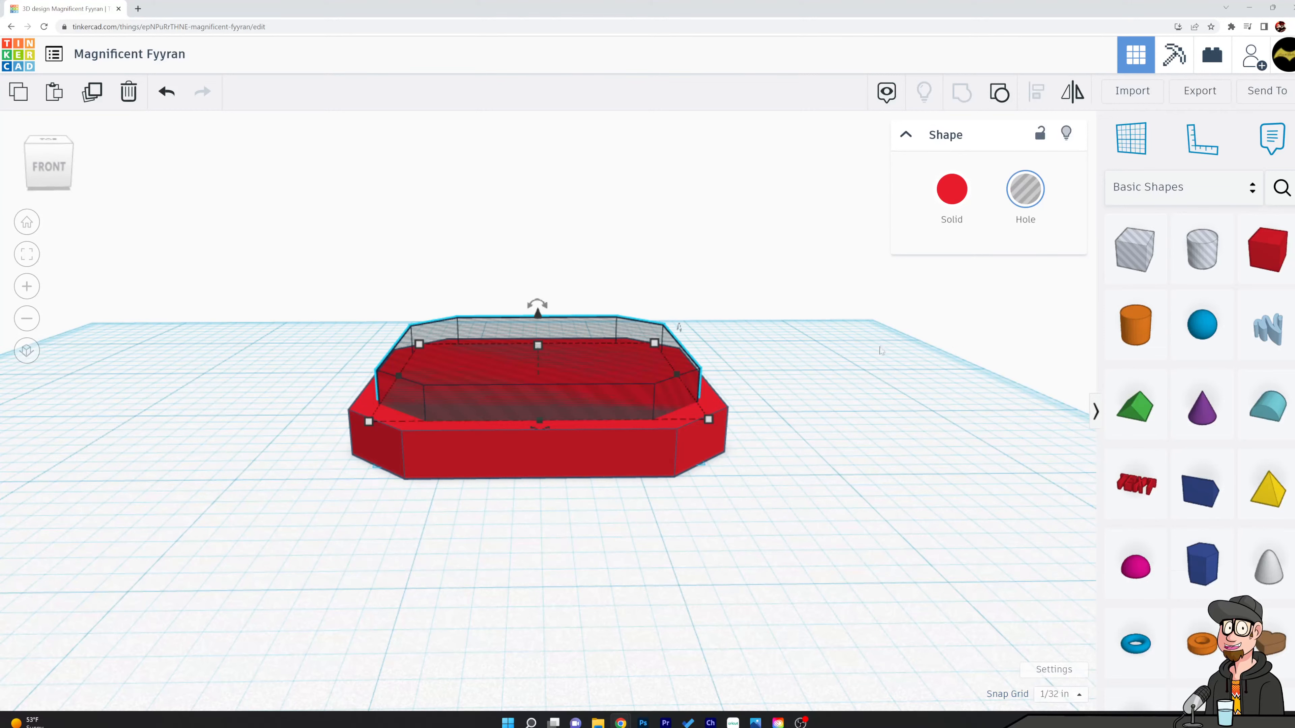
Make the plate a see-through hole and lower the inner hole shape so that it sinks further into the plate
click(719, 417)
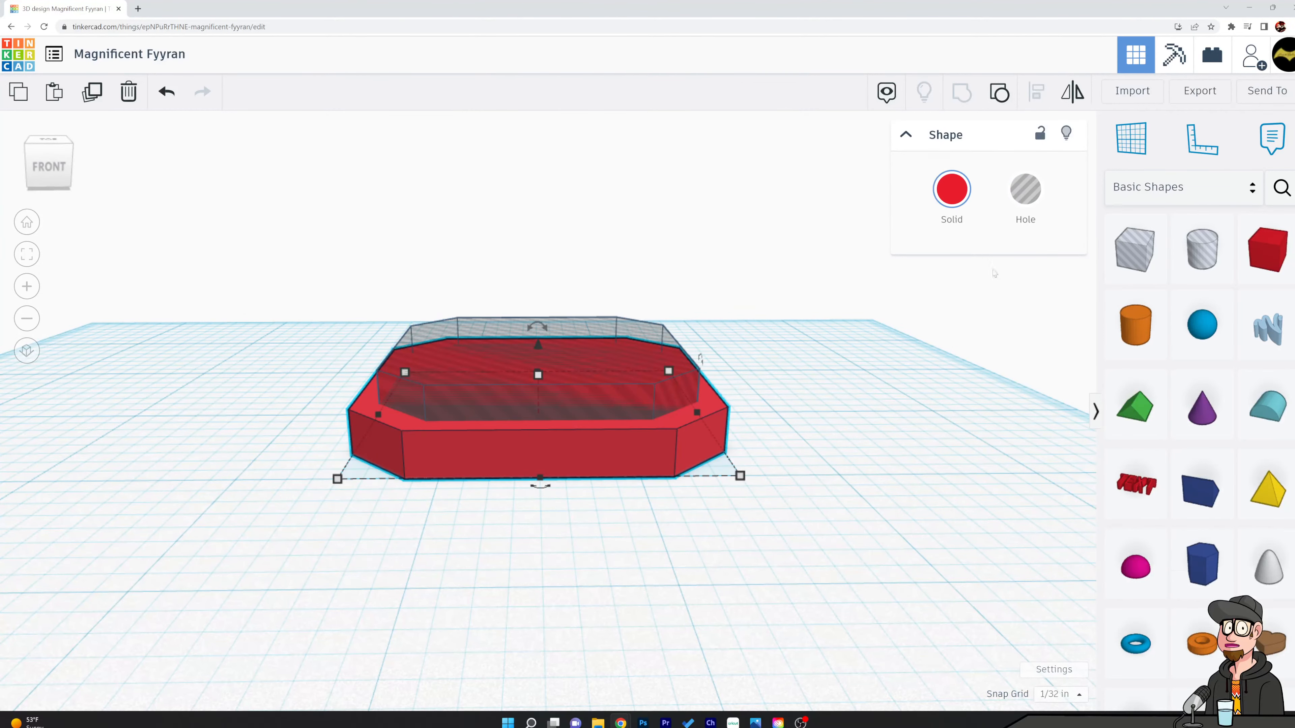
click(1025, 189)
key(Escape)
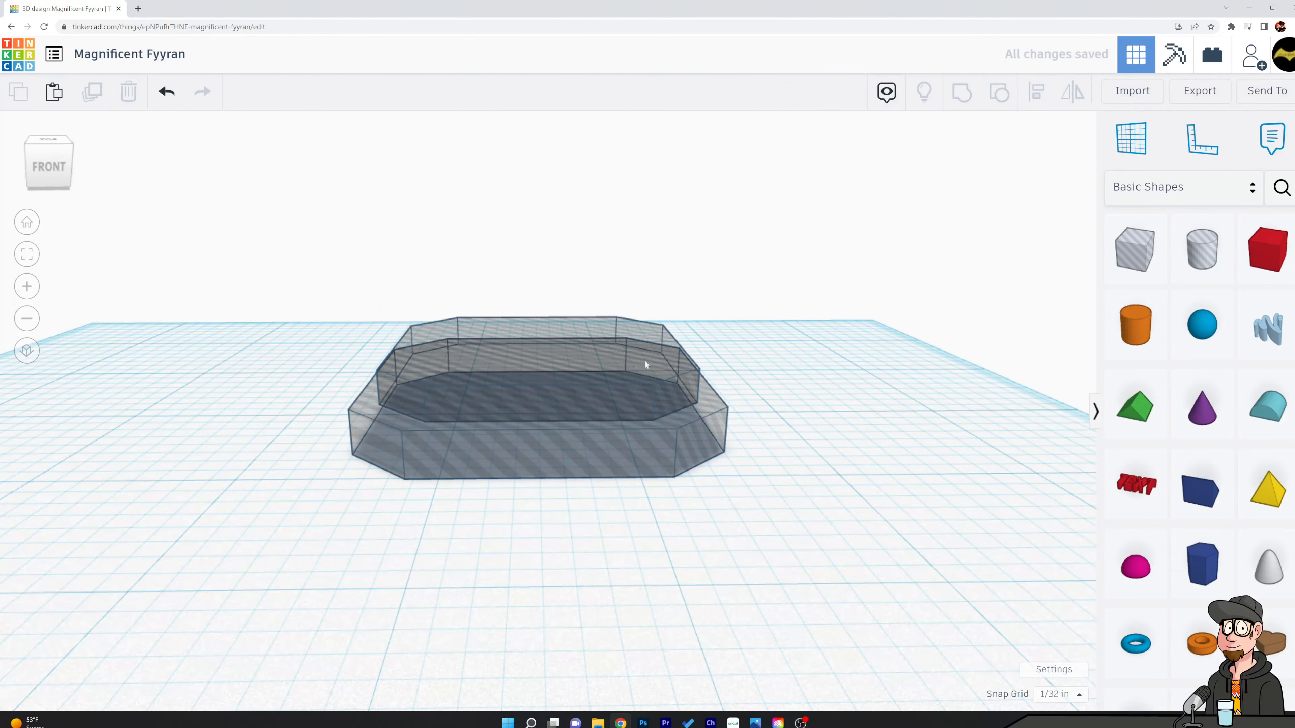
click(572, 323)
right_drag(783, 359, 792, 327)
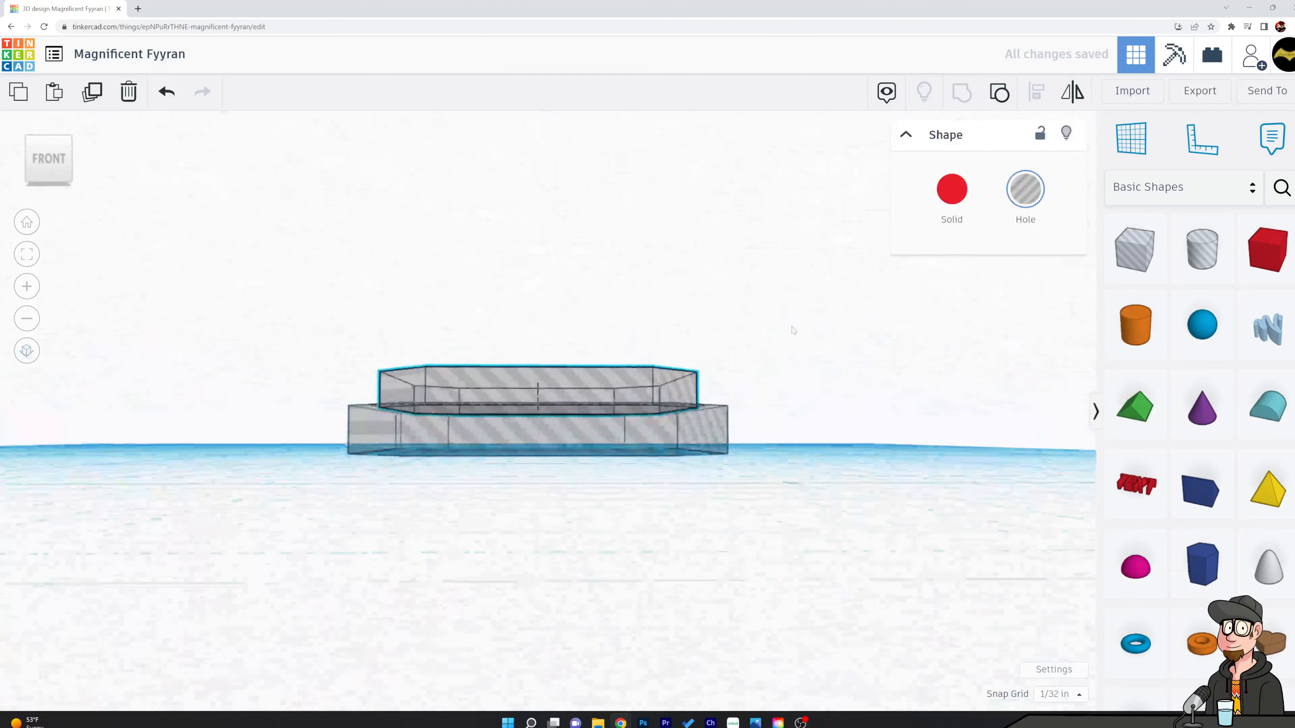
drag(535, 345, 537, 360)
Turn the outer plate back to solid and group it with the inner hole to cut the chamfered recess
click(714, 446)
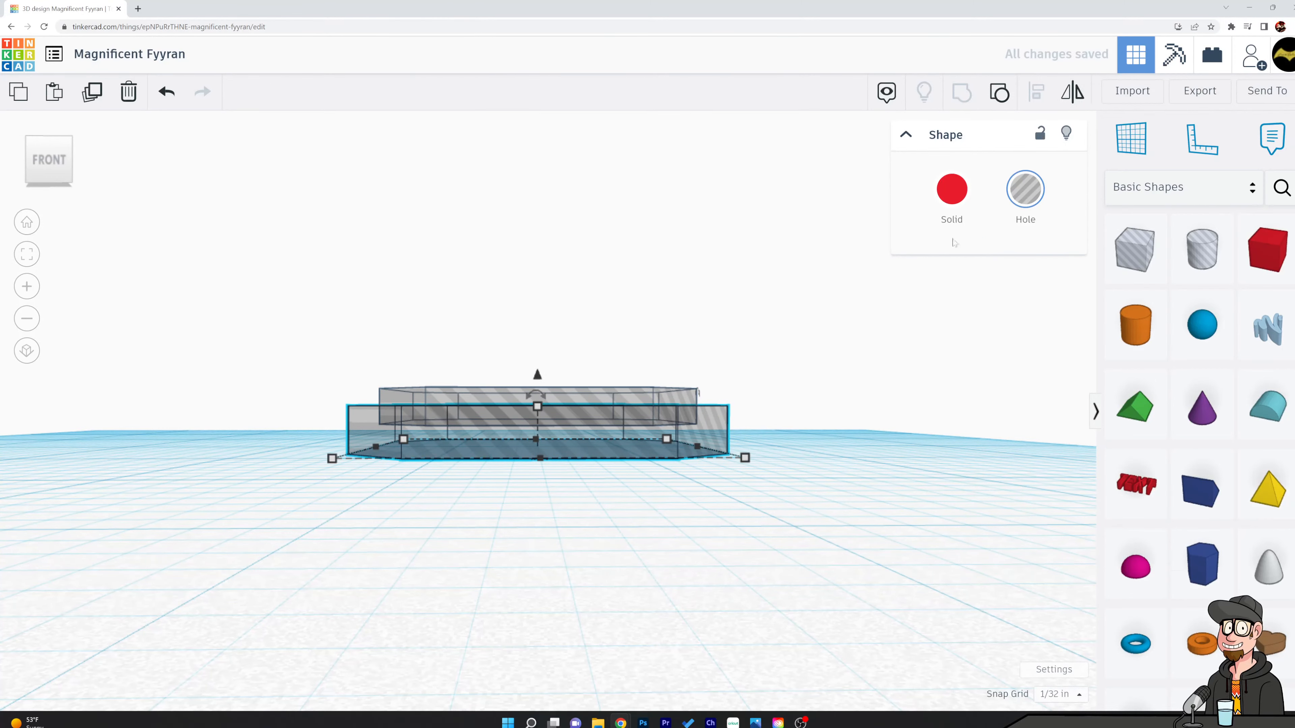
click(959, 193)
click(796, 254)
right_drag(797, 254, 789, 351)
drag(350, 211, 769, 522)
click(961, 93)
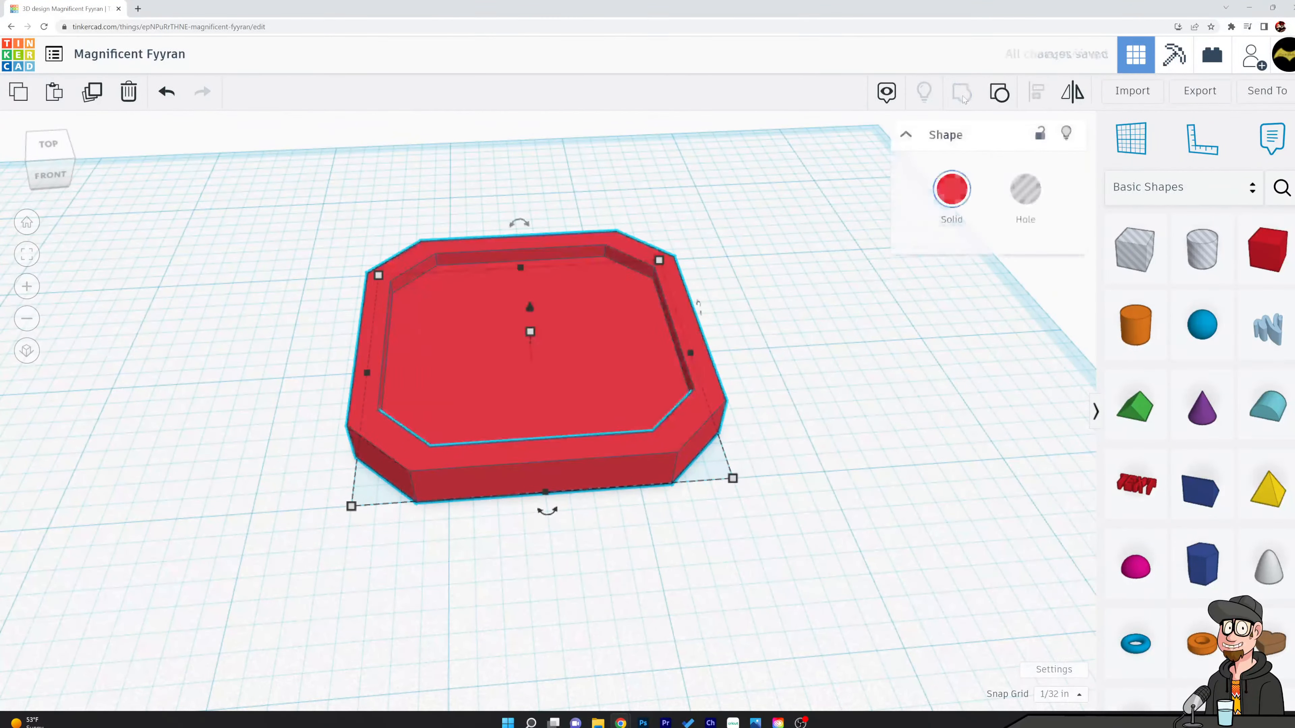
click(865, 466)
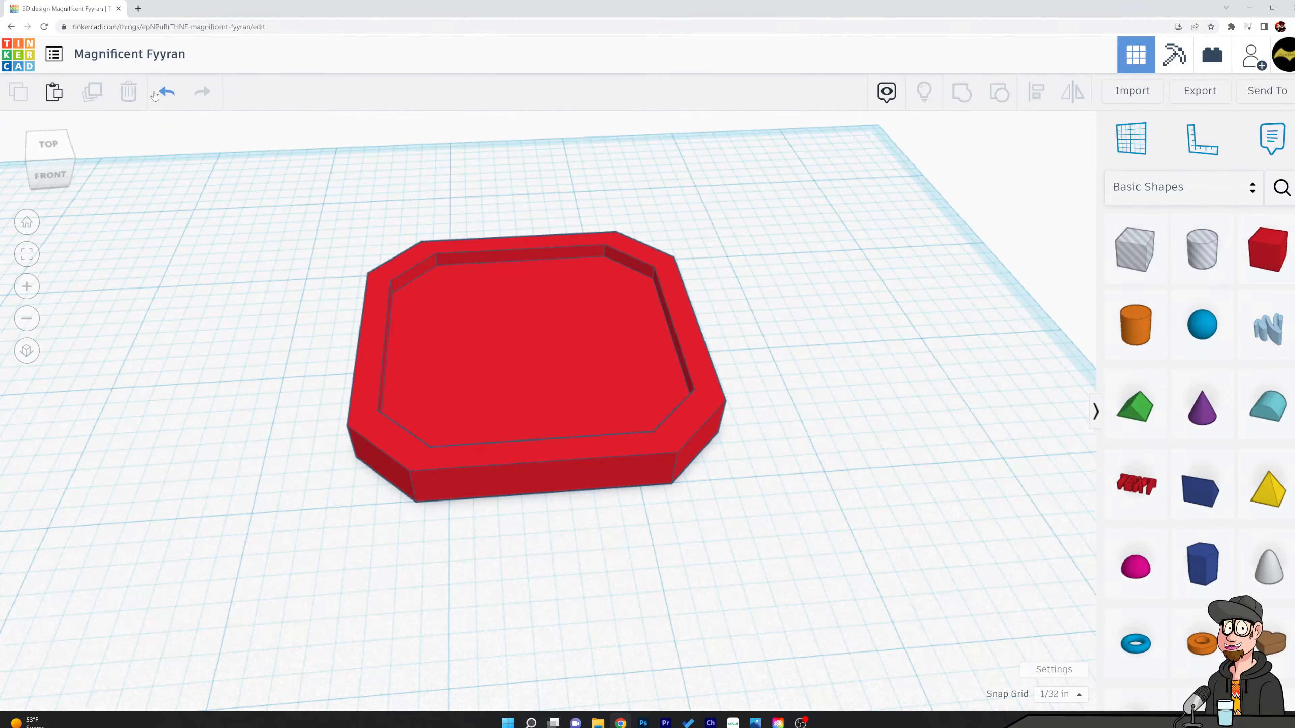
Ungroup the recessed plate into its solid and hole, and group both shapes again
click(542, 310)
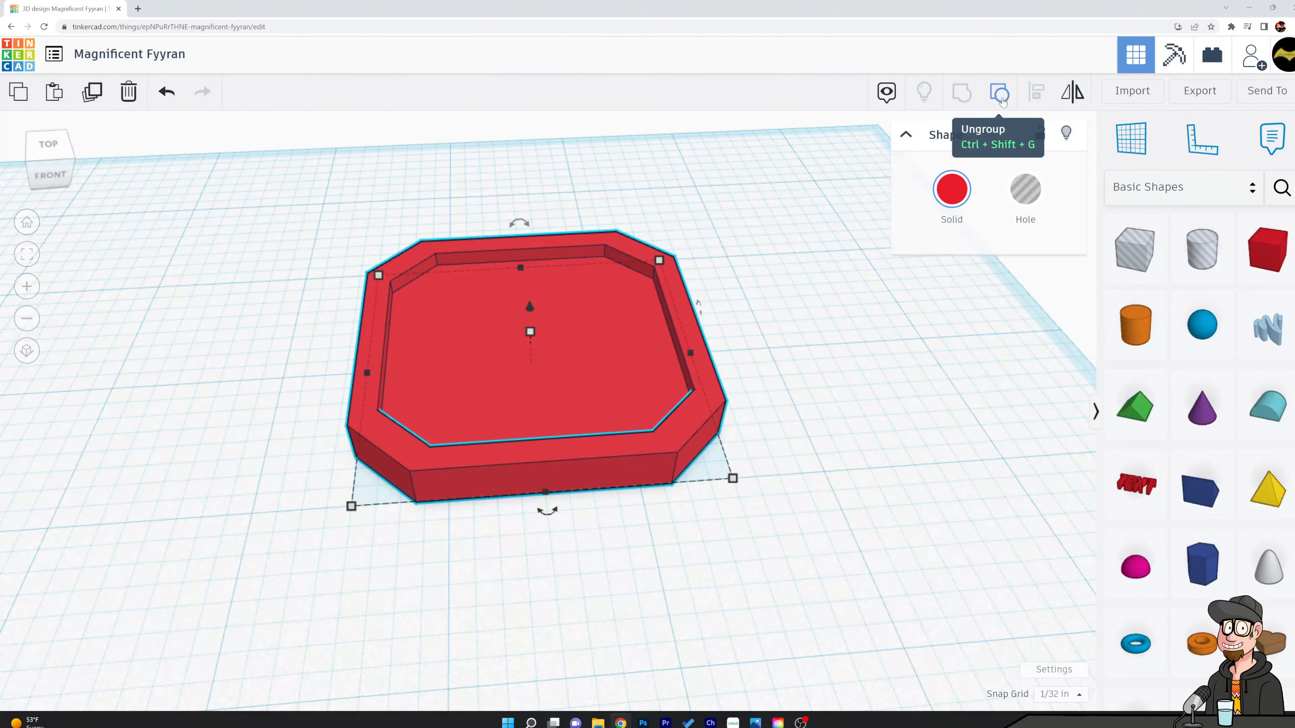
click(1000, 95)
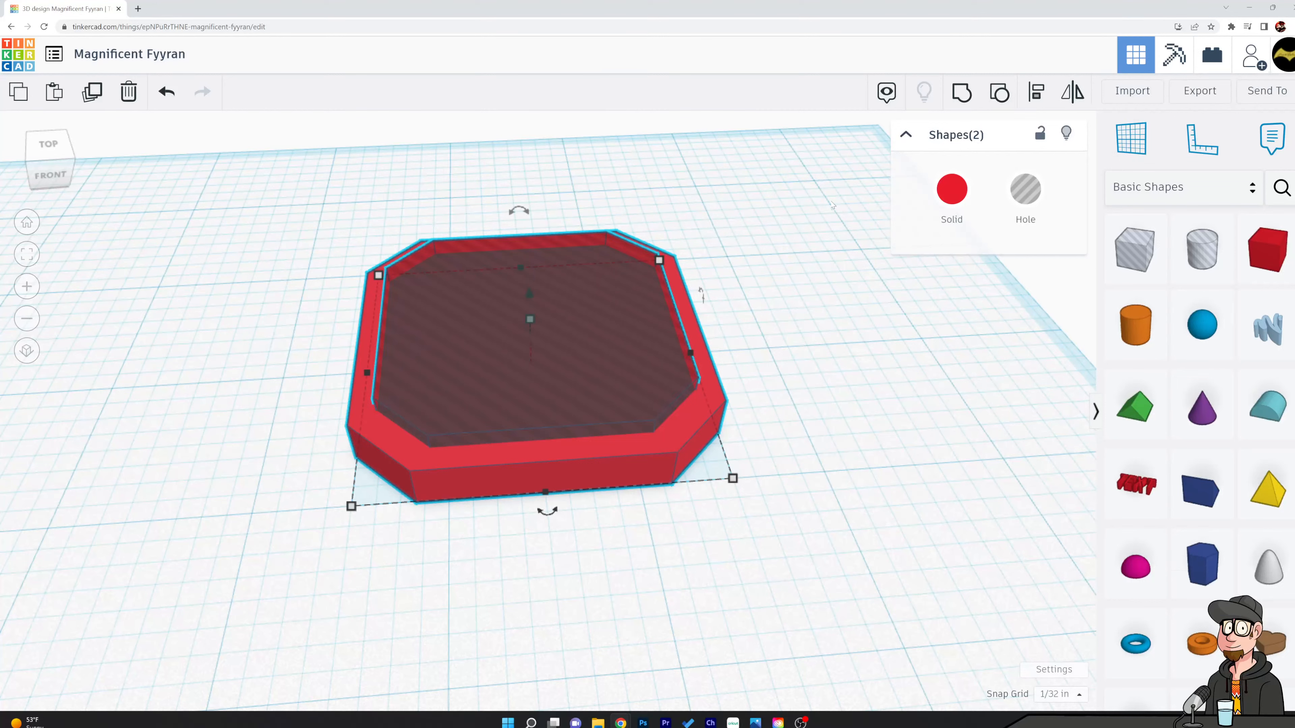
click(833, 446)
key(ctrl+a)
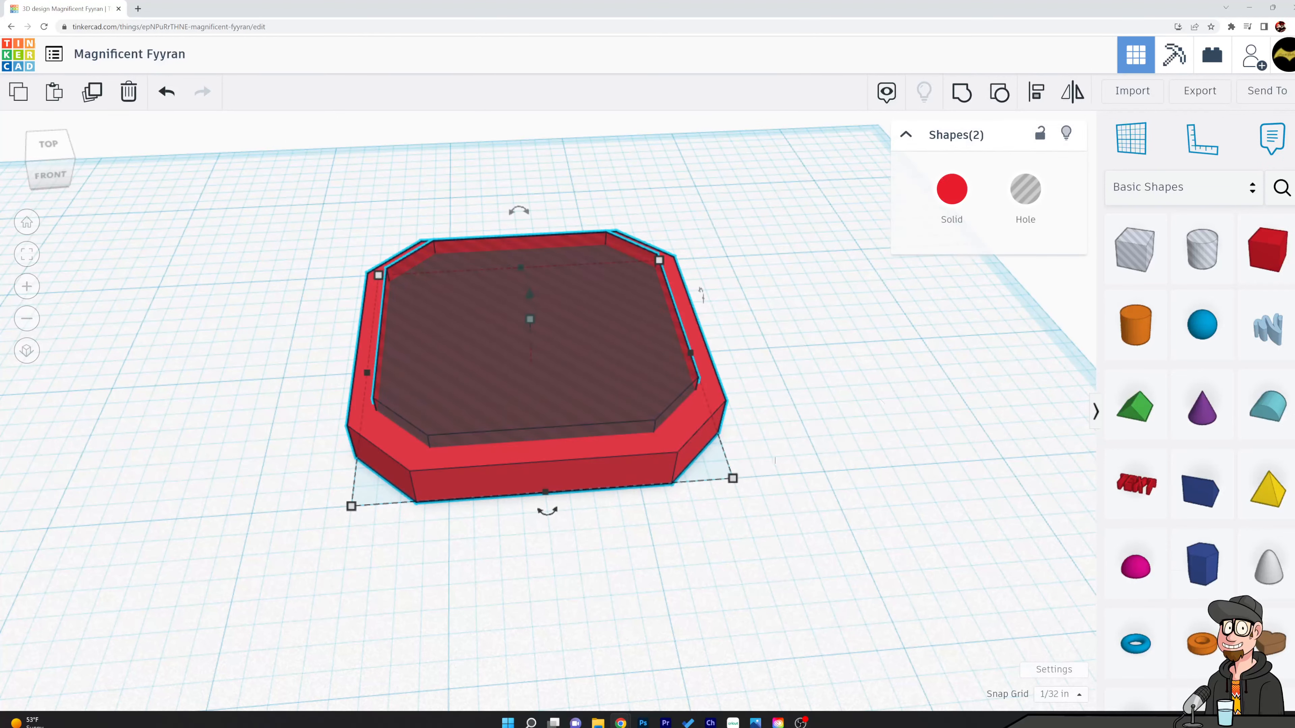
click(961, 94)
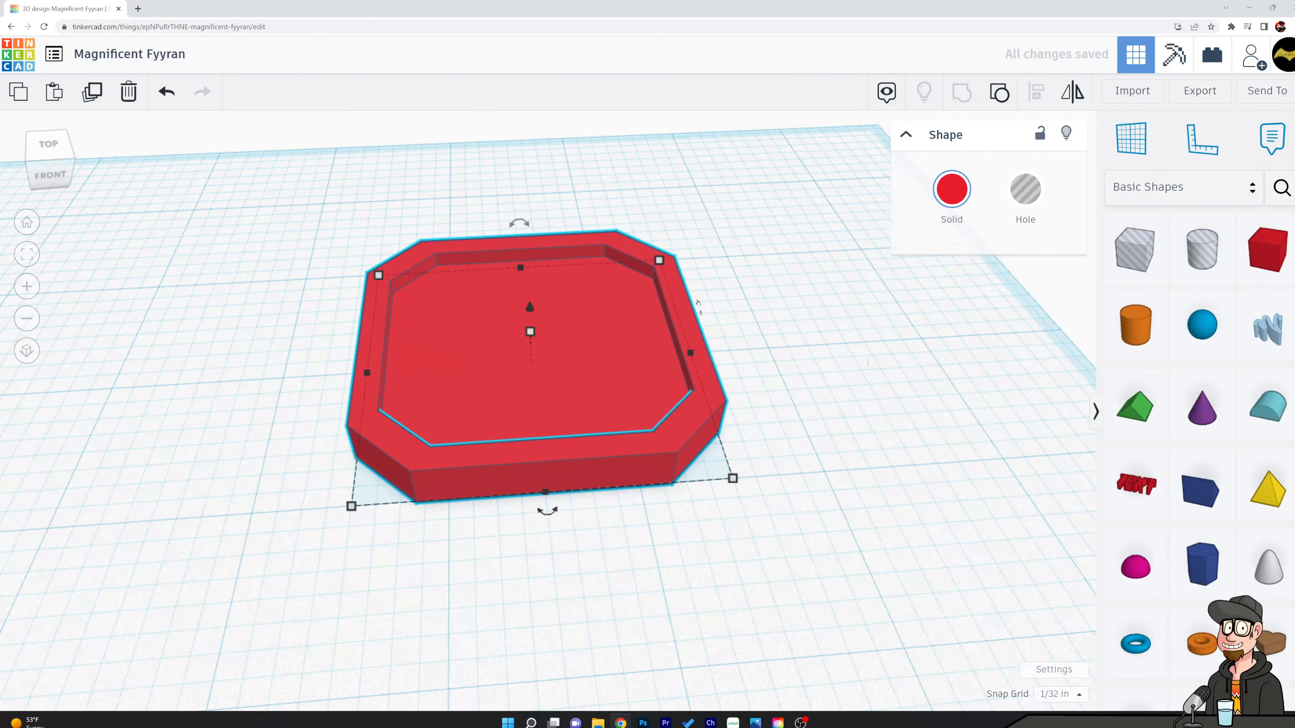
click(860, 408)
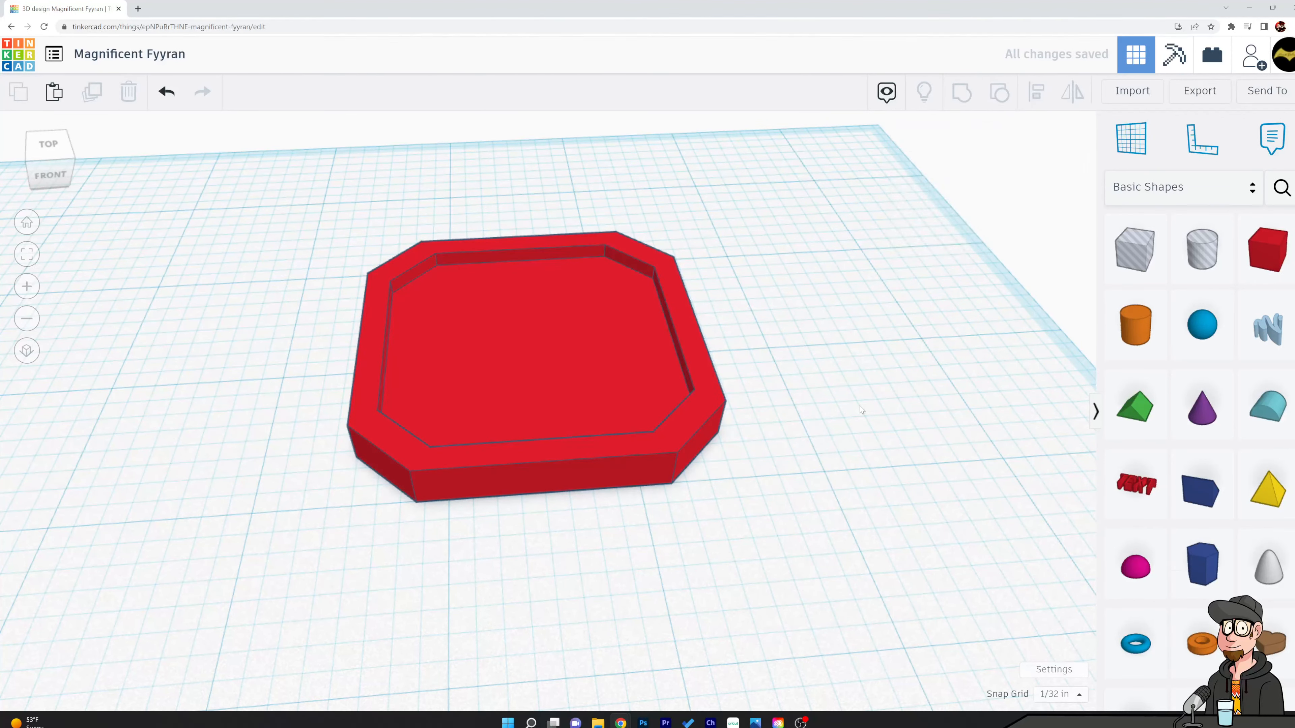
Place a solid box on the workplane beside the recessed plate
right_drag(814, 432, 587, 490)
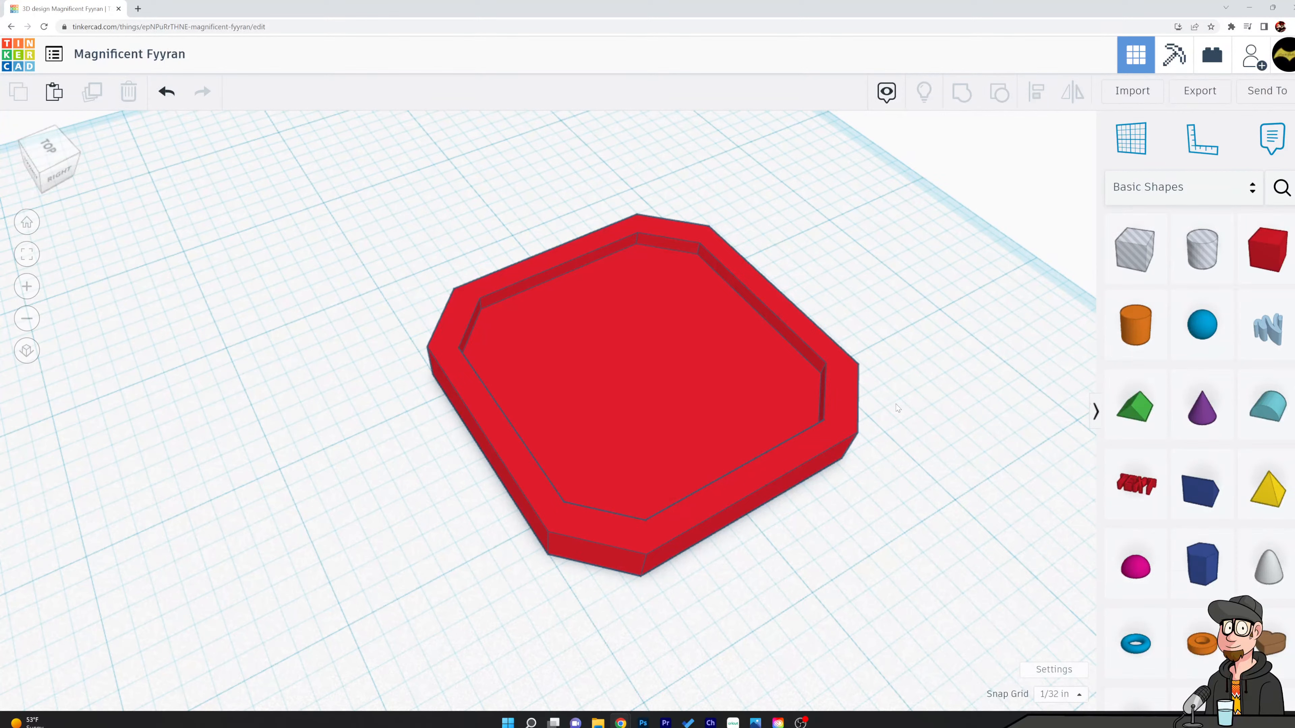
middle_drag(920, 410, 858, 410)
right_drag(858, 412, 785, 412)
drag(1267, 249, 870, 307)
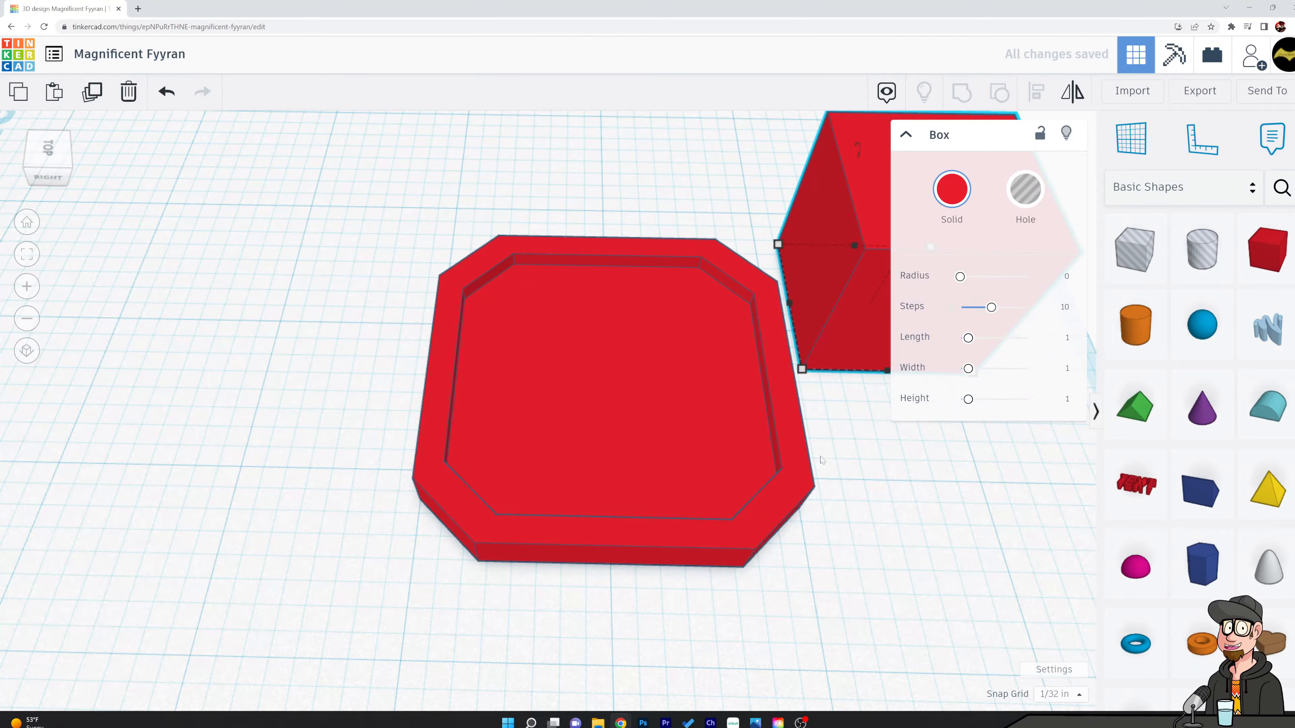
Flatten the new box into a thin, narrow bar longer than the plate and place it across the recess
middle_drag(712, 464, 490, 421)
drag(726, 129, 665, 268)
drag(643, 330, 638, 516)
drag(649, 285, 381, 292)
Nudge the bar sideways back and forth across the recess until it sits near the middle
key(Right)
key(Right)
key(Right)
key(Right)
key(Right)
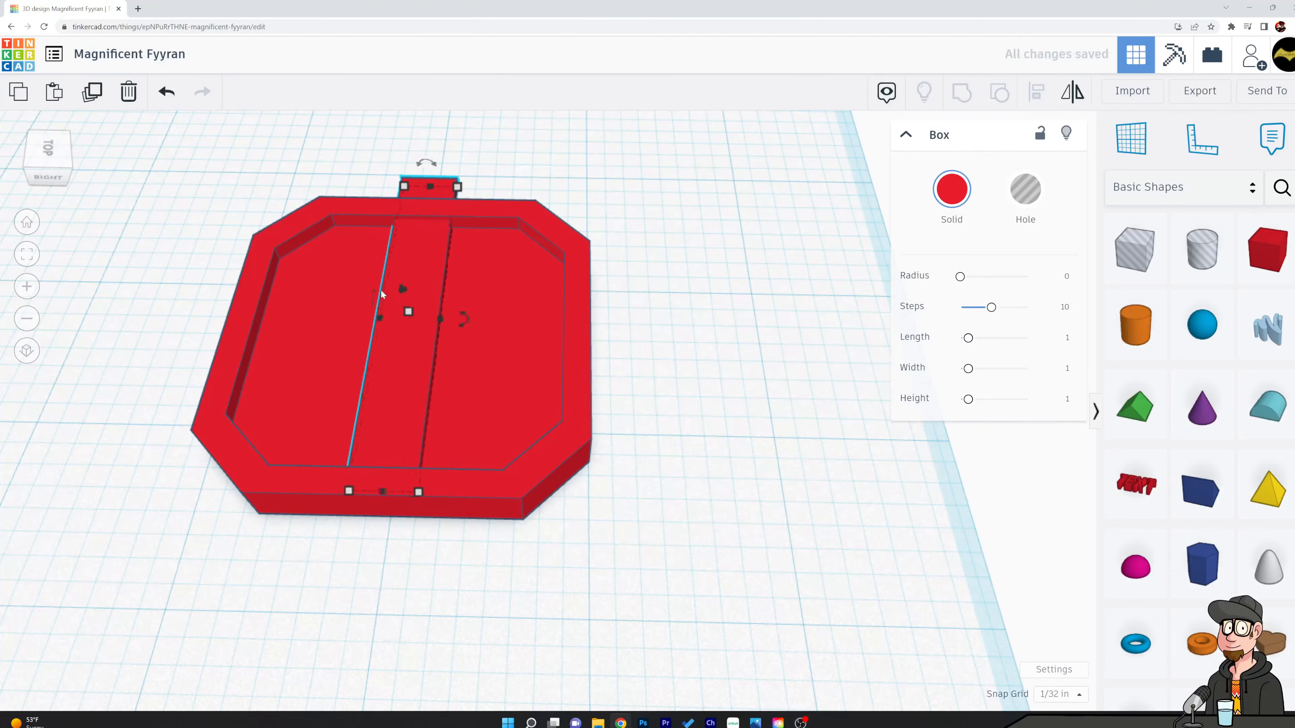
key(Right)
key(Right)
key(Right)
key(Right)
key(Right)
key(Right)
key(Right)
key(Right)
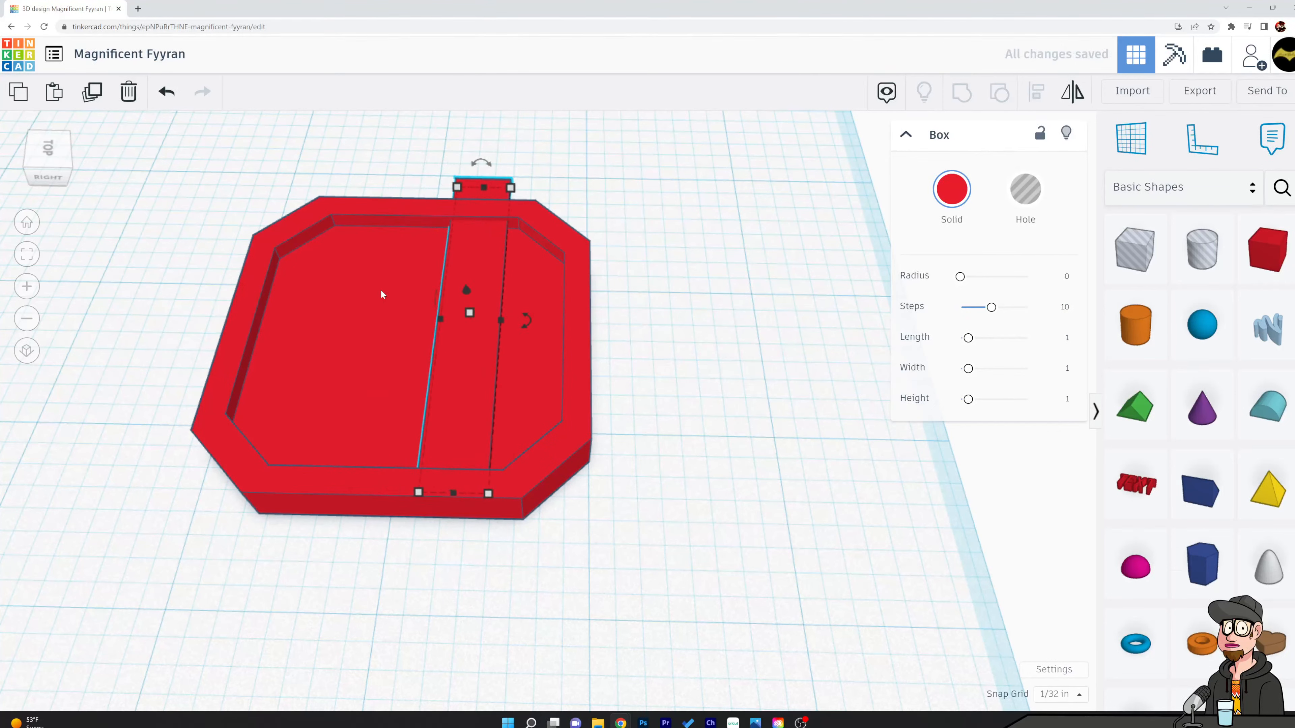
key(Left)
key(Left)
key(Left)
key(Left)
key(Left)
key(Left)
key(Left)
key(Left)
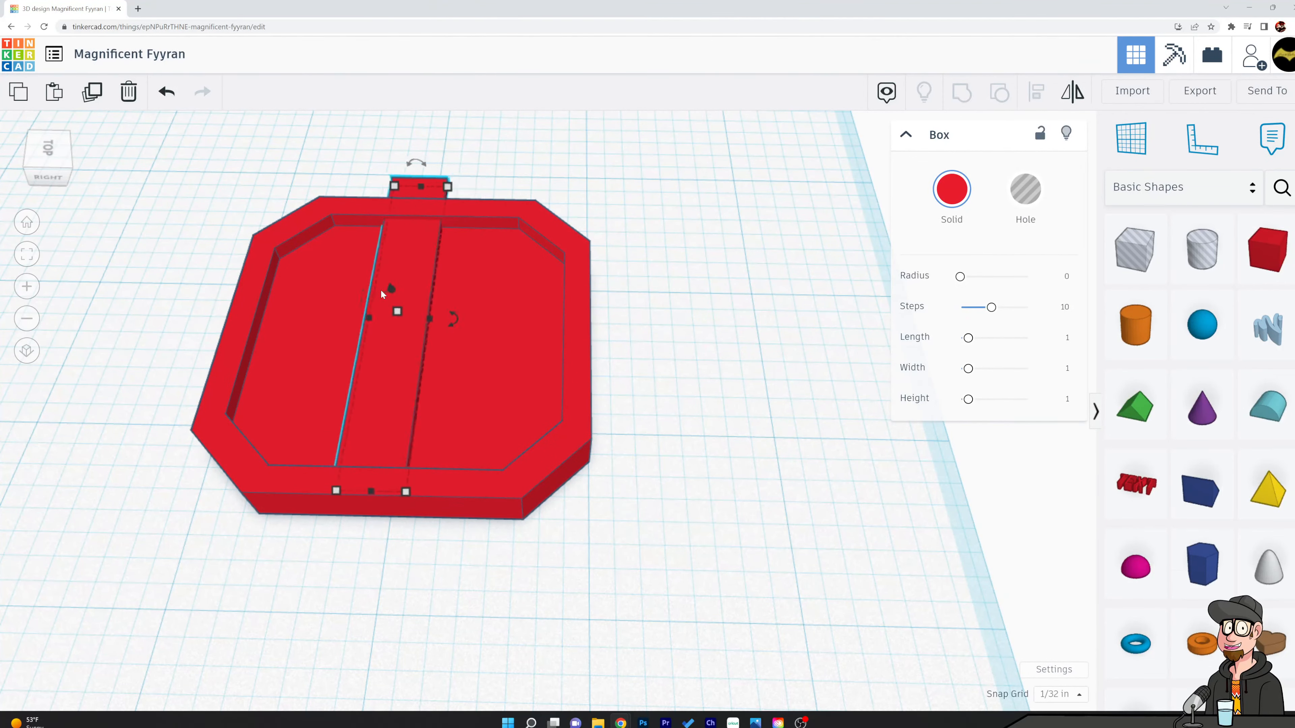
key(Right)
key(Right)
key(Right)
key(Right)
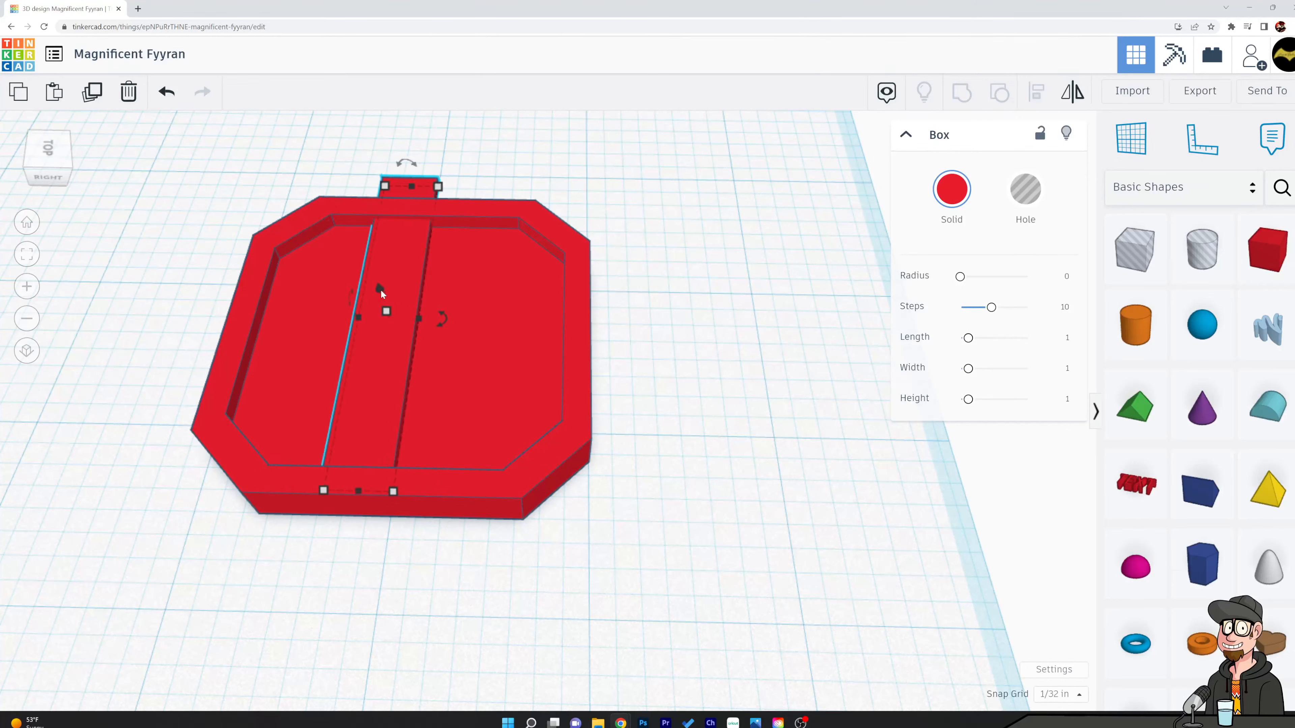
Nudge the bar lengthwise toward the plate's near edge and check how it sits in the recess
key(Down)
key(Down)
key(Down)
key(Down)
key(Down)
key(Down)
key(Down)
key(Down)
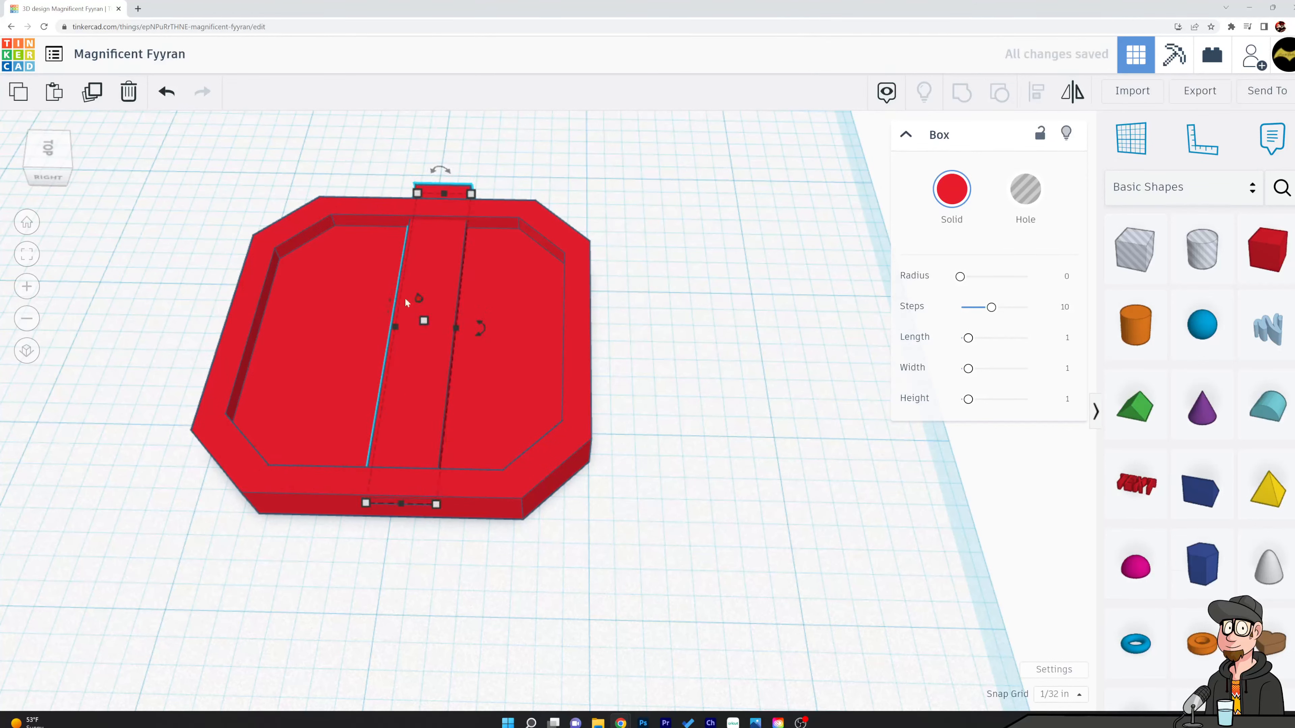
drag(417, 297, 416, 298)
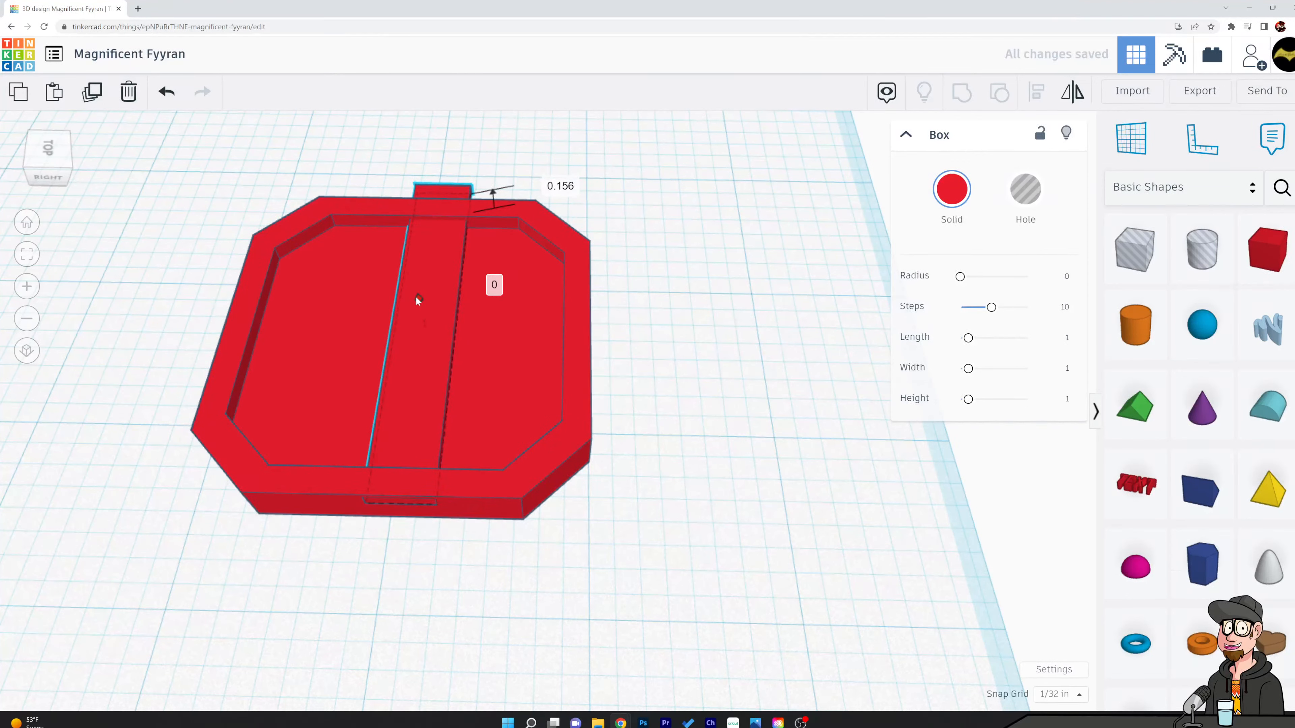
right_drag(743, 371, 504, 351)
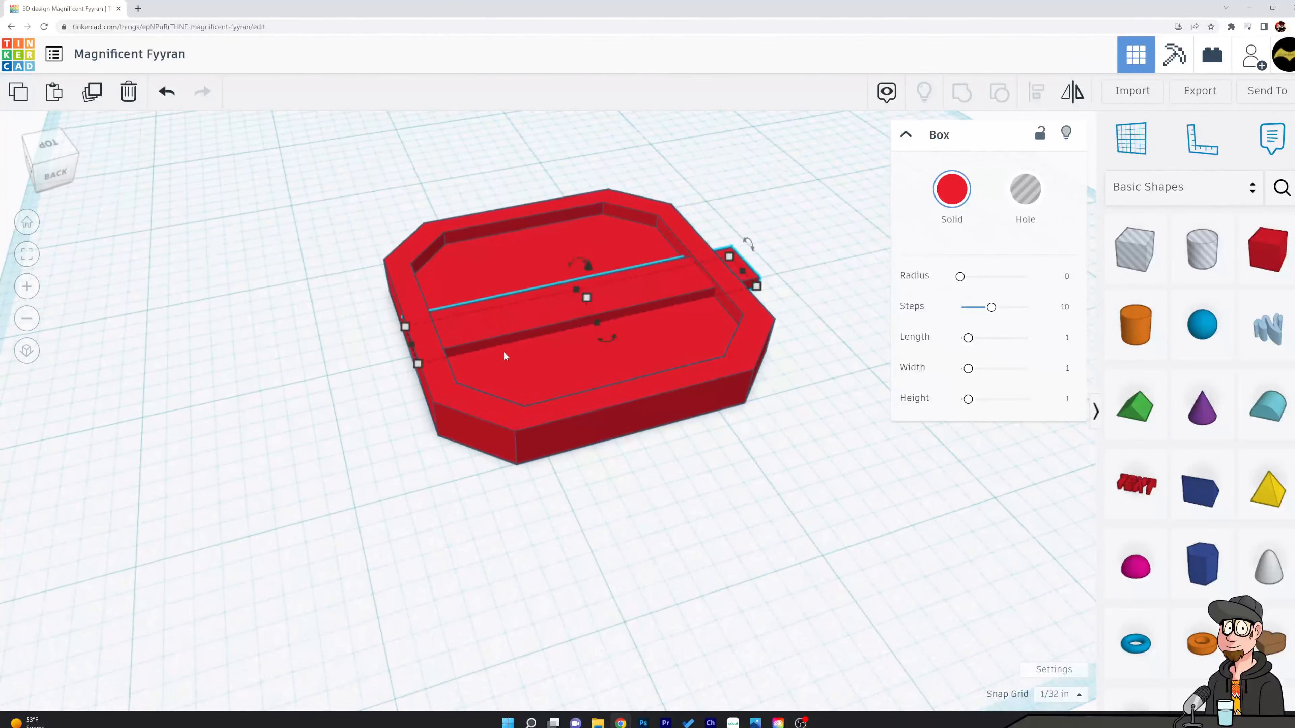
scroll(503, 351, up, 5)
scroll(547, 323, down, 2)
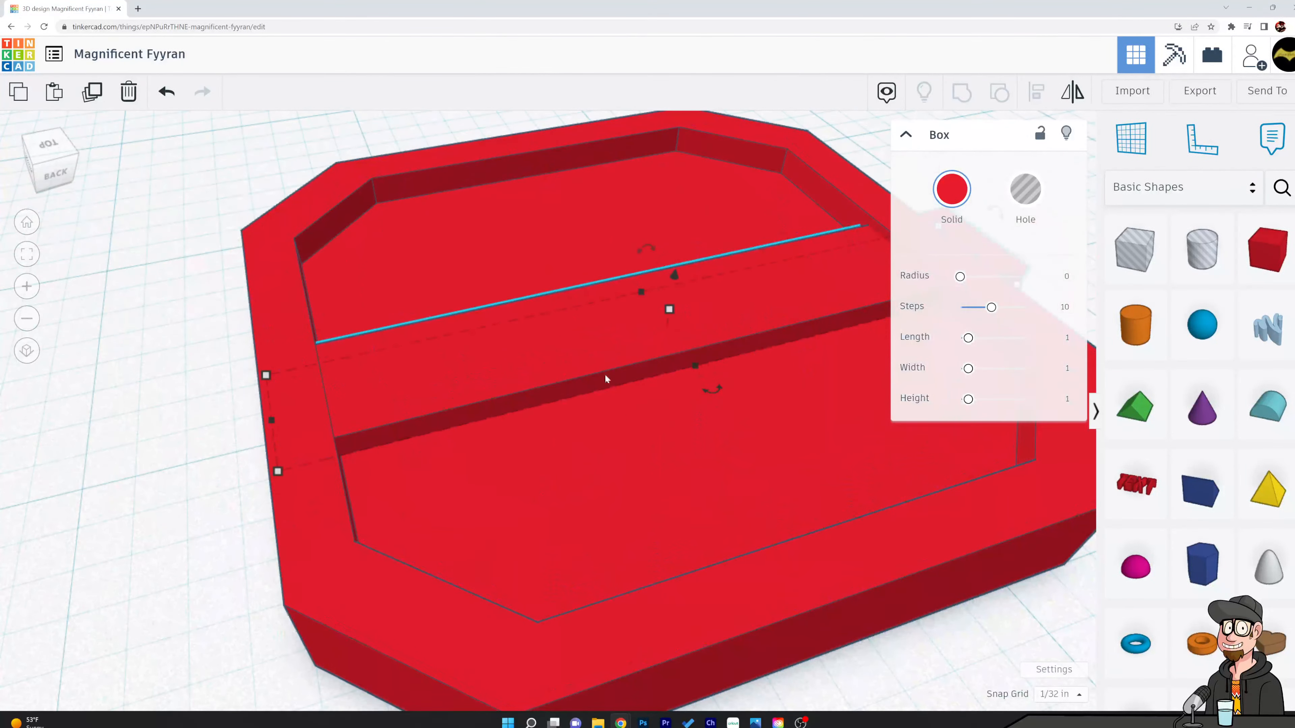
scroll(605, 378, down, 5)
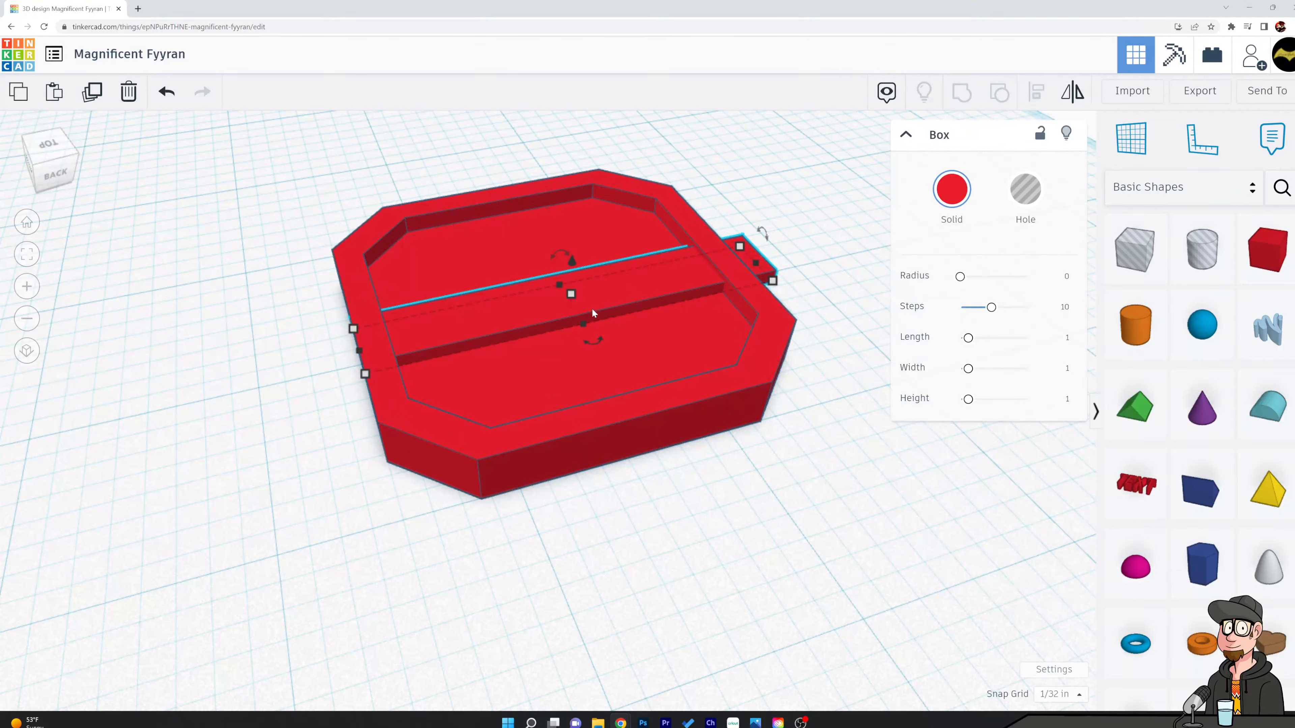
Select the plate and the bar together and set their solid colour to white
drag(275, 158, 788, 470)
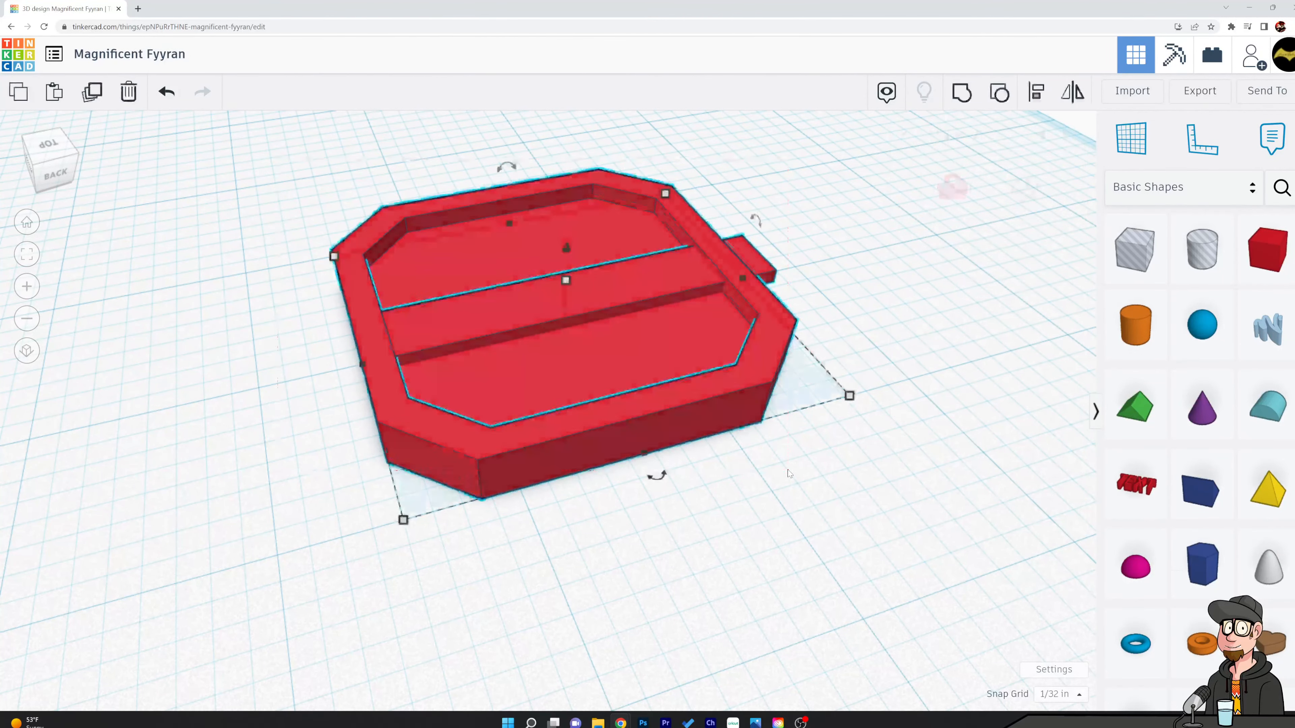
click(951, 189)
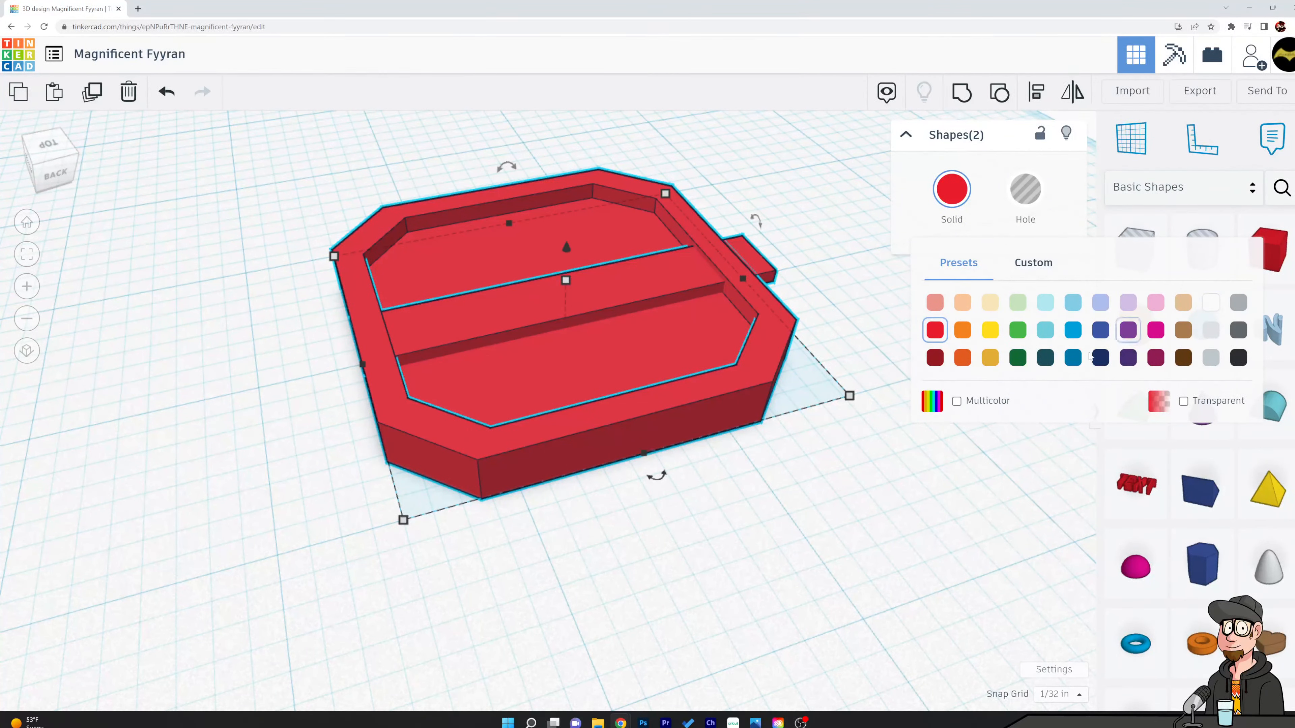
click(938, 459)
drag(288, 169, 942, 455)
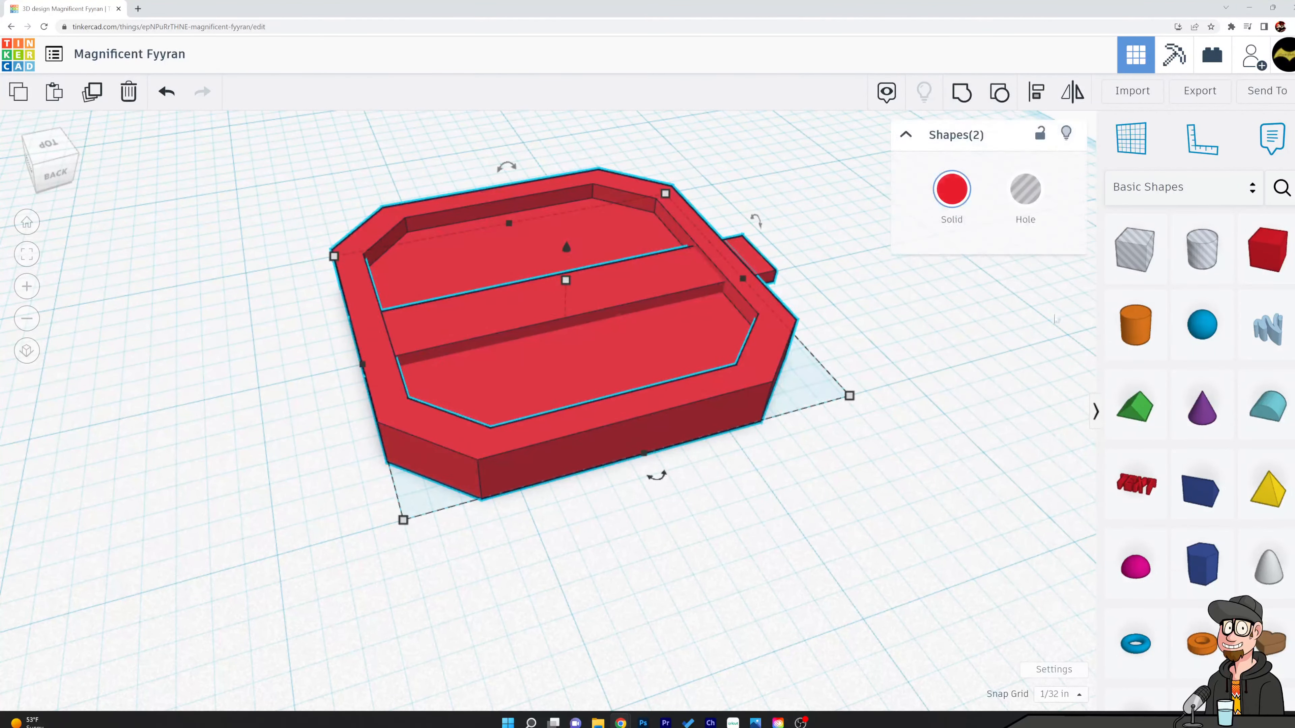
click(950, 192)
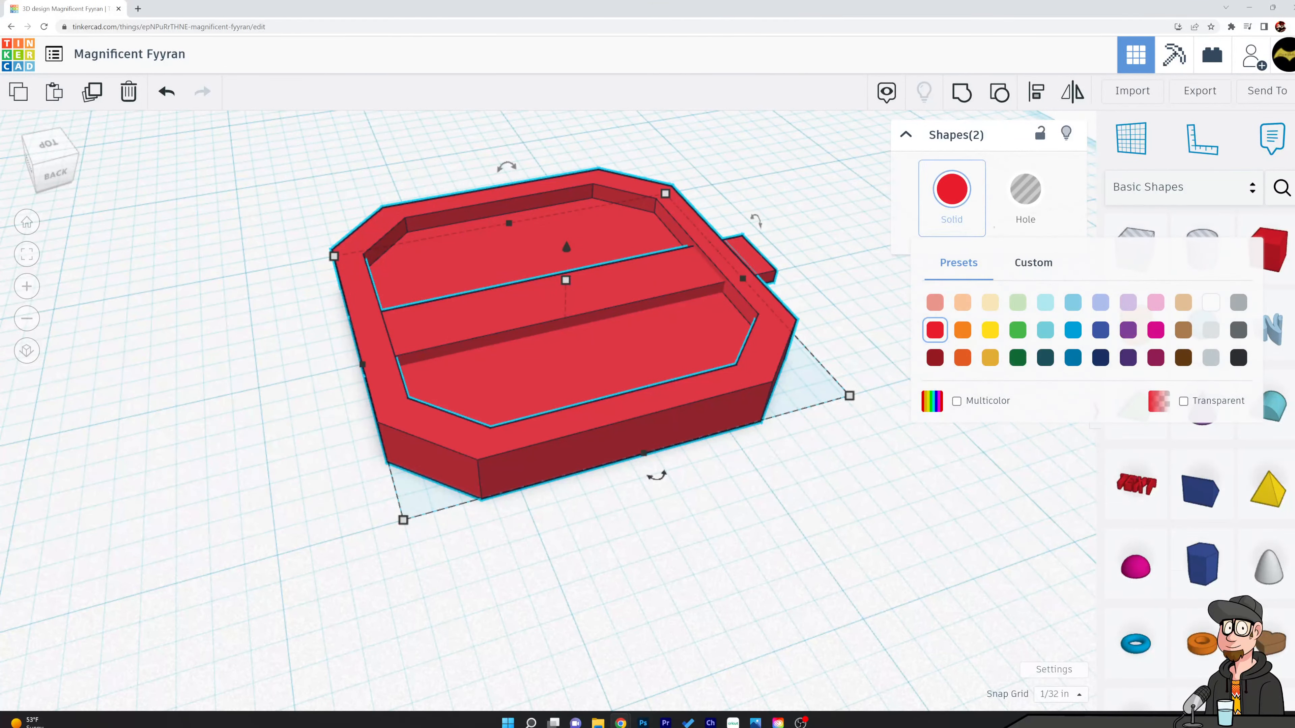
click(1210, 303)
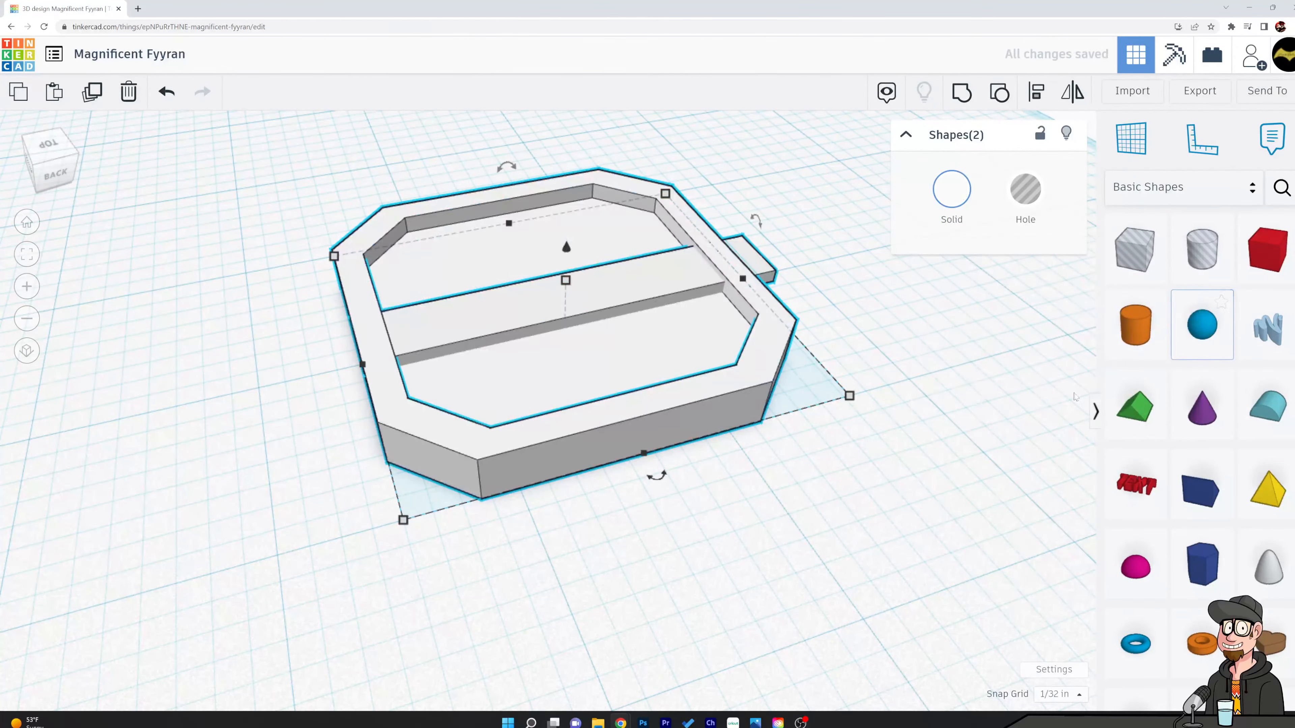
Select the bar and the plate and align their centres in both horizontal directions
click(854, 530)
right_drag(854, 531, 535, 301)
click(441, 287)
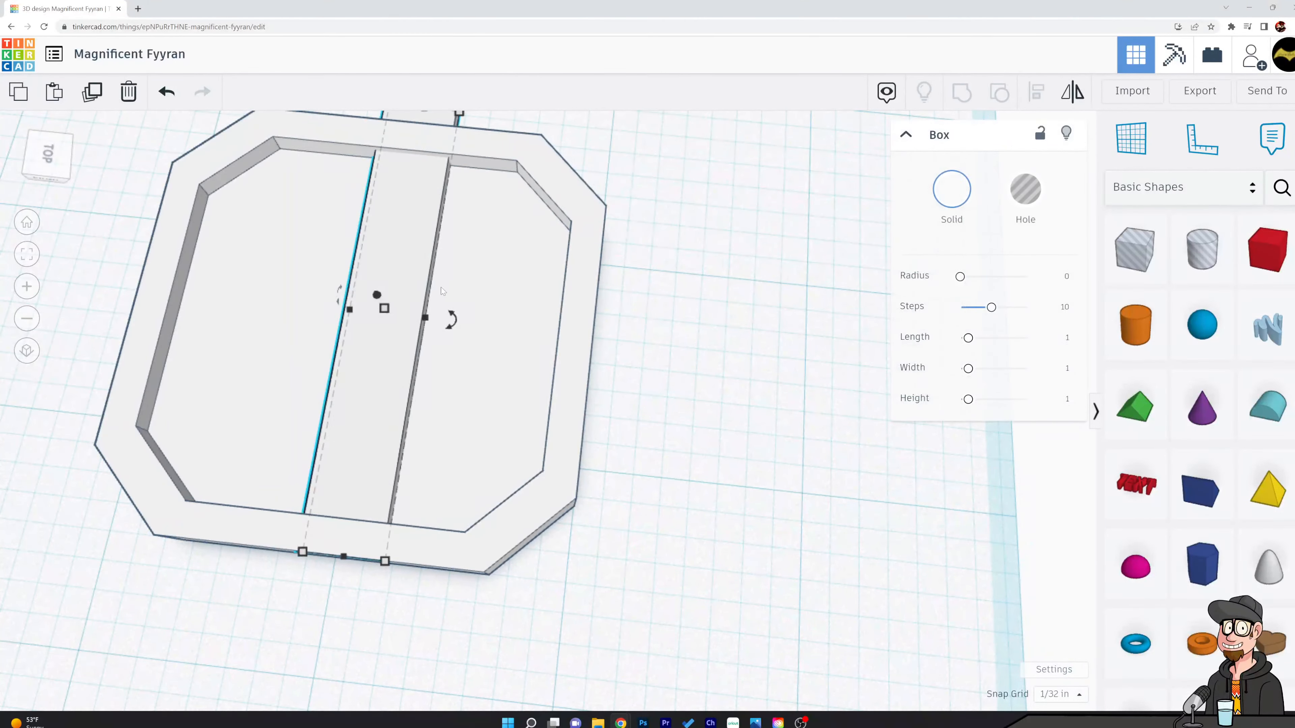
scroll(628, 371, down, 5)
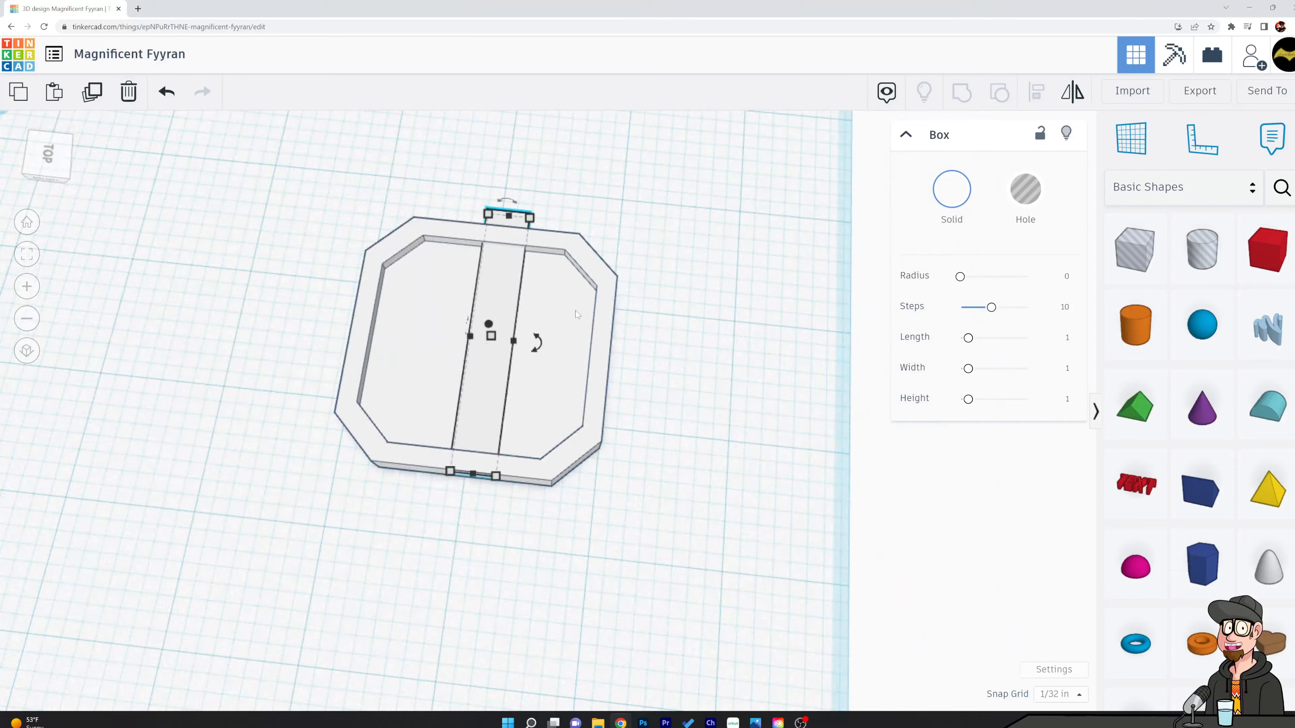
shift+click(576, 314)
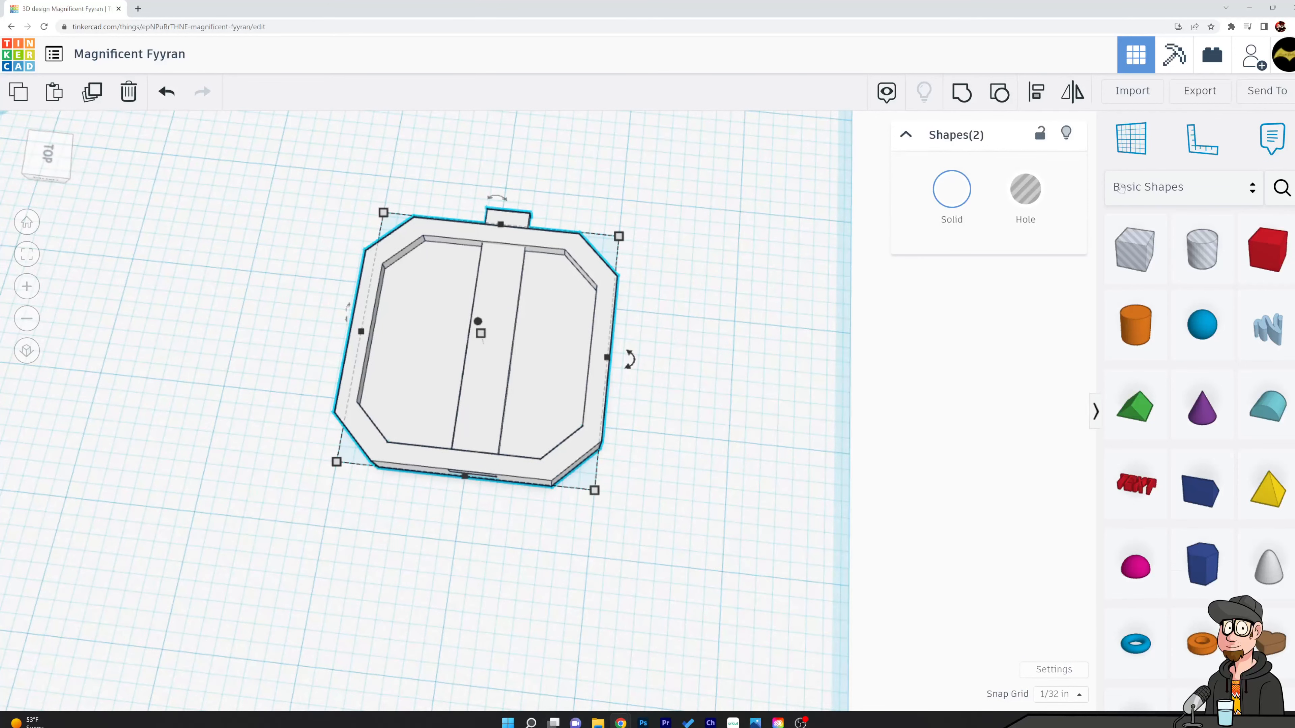
click(1037, 97)
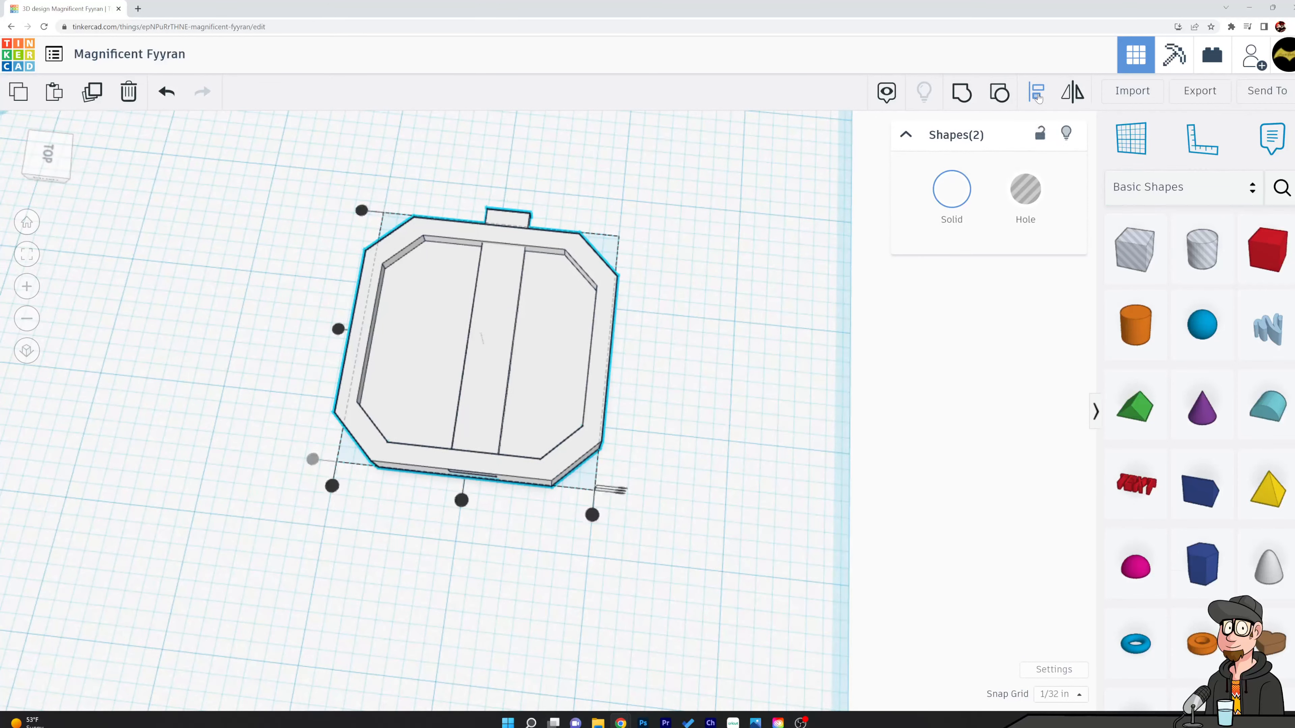
click(461, 500)
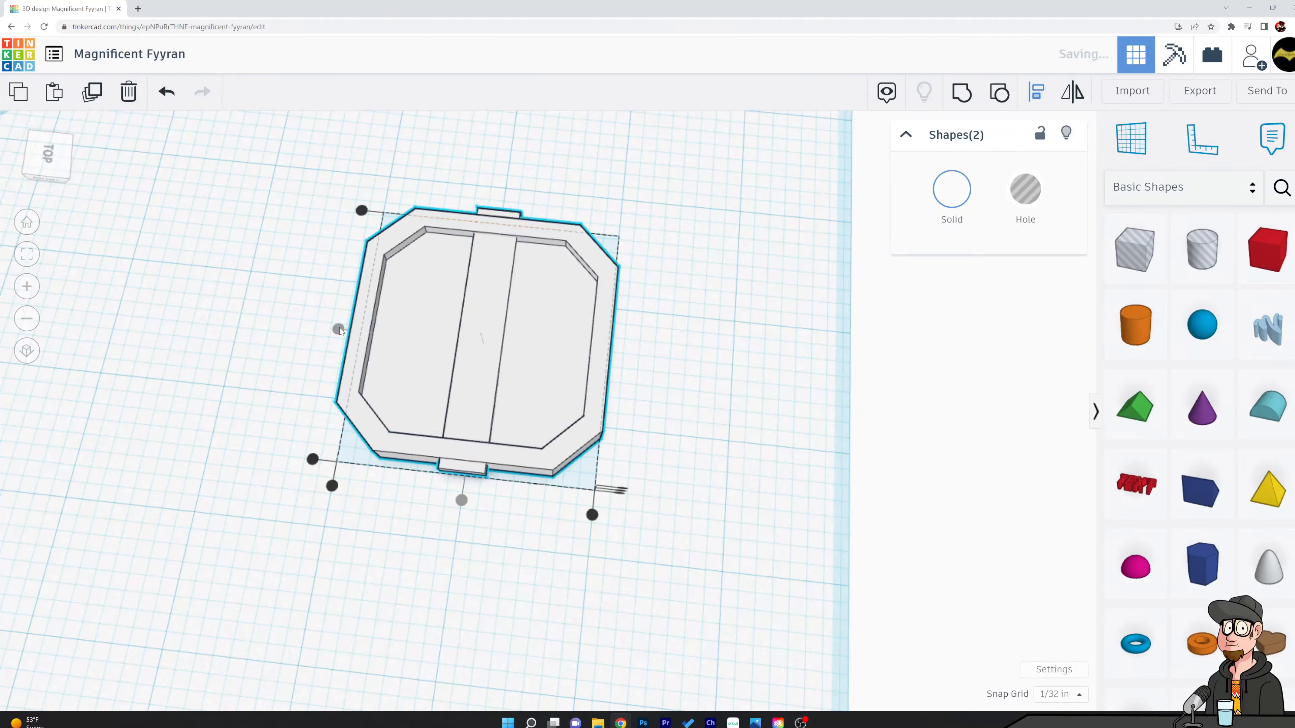
Rotate the centred bar 45° in plan so it runs diagonally between two chamfered corners
click(733, 330)
click(496, 313)
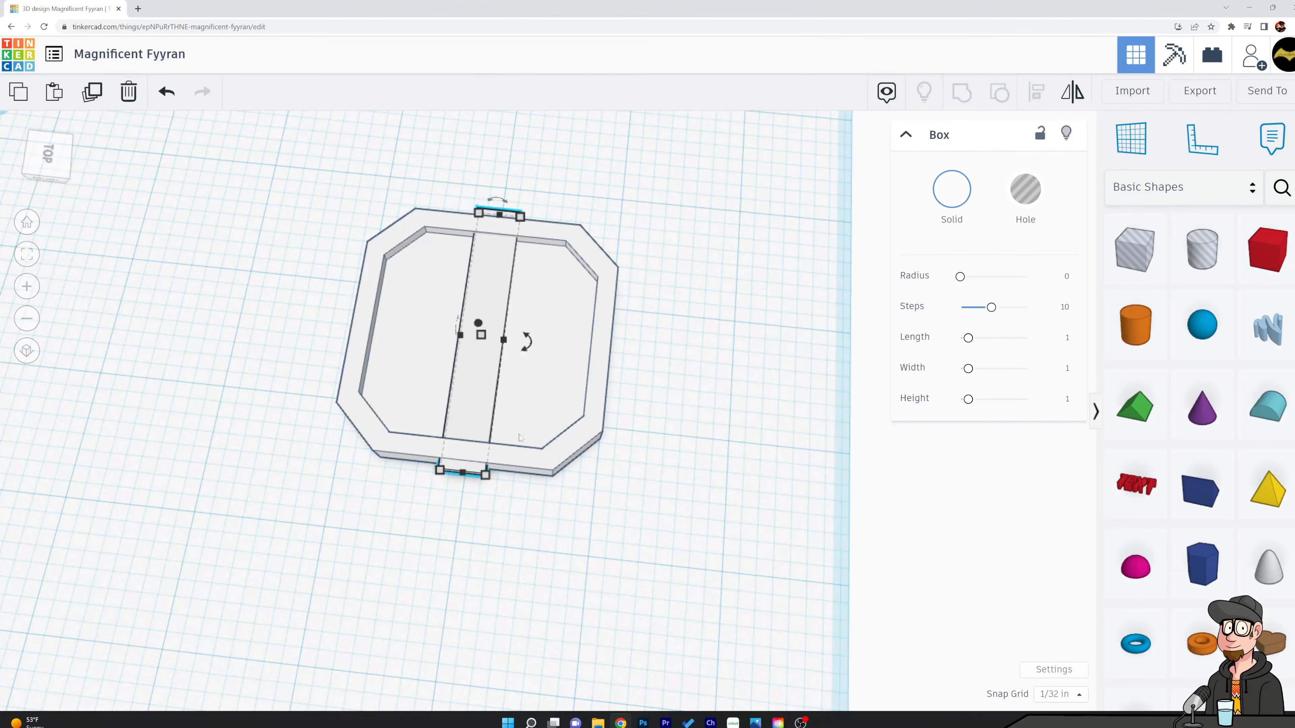
drag(525, 341, 524, 402)
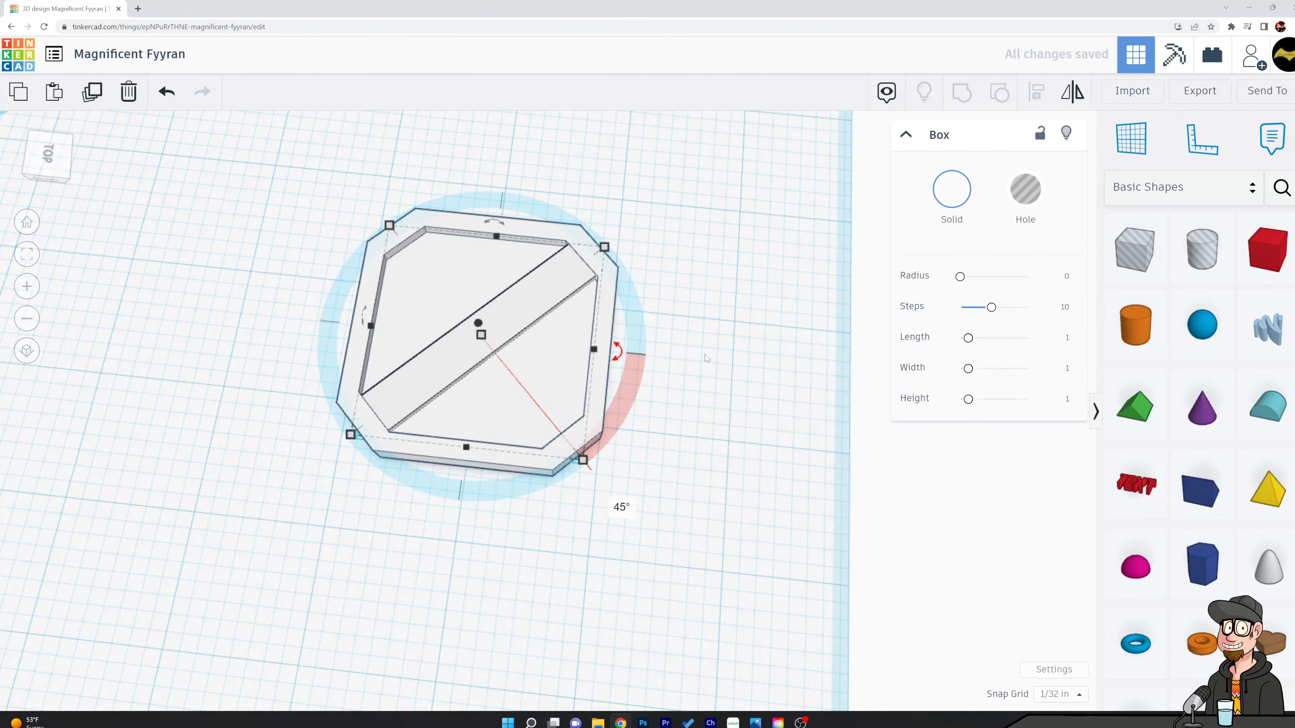
click(635, 302)
right_drag(635, 302, 801, 412)
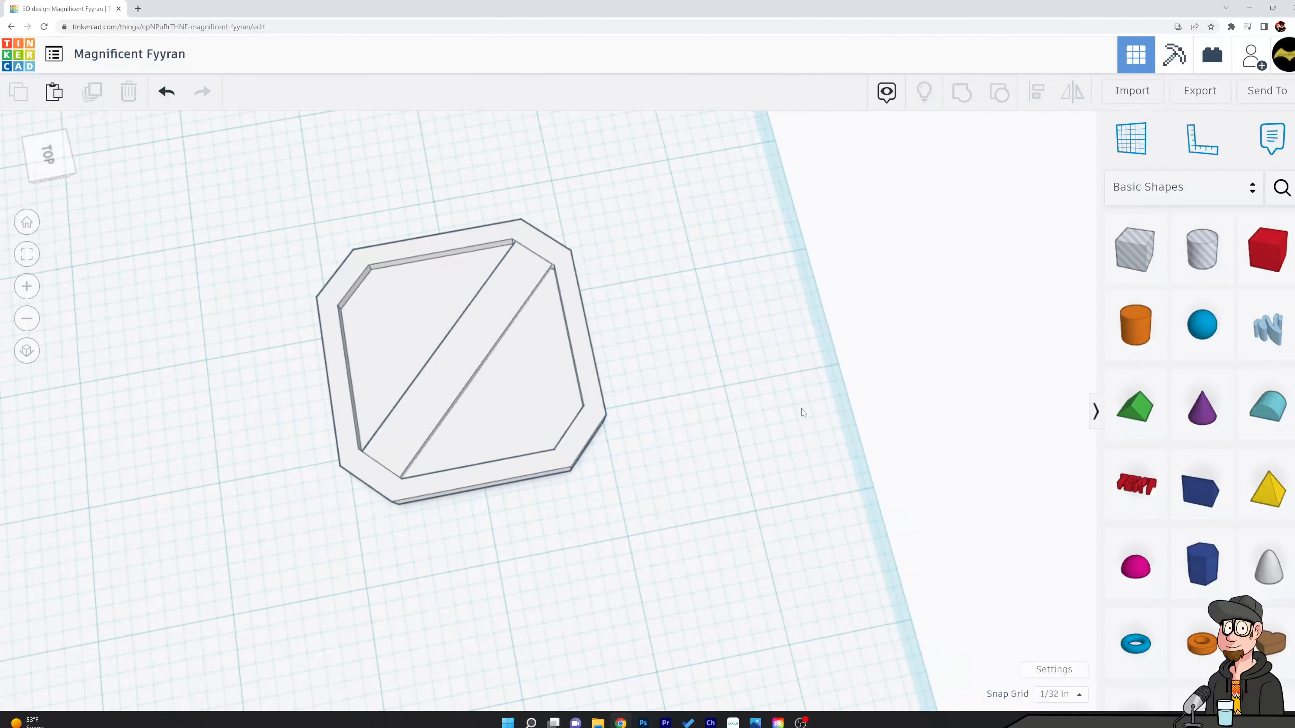
Duplicate the diagonal bar in place and mirror it horizontally so the two bars form a cross in the recess
click(503, 337)
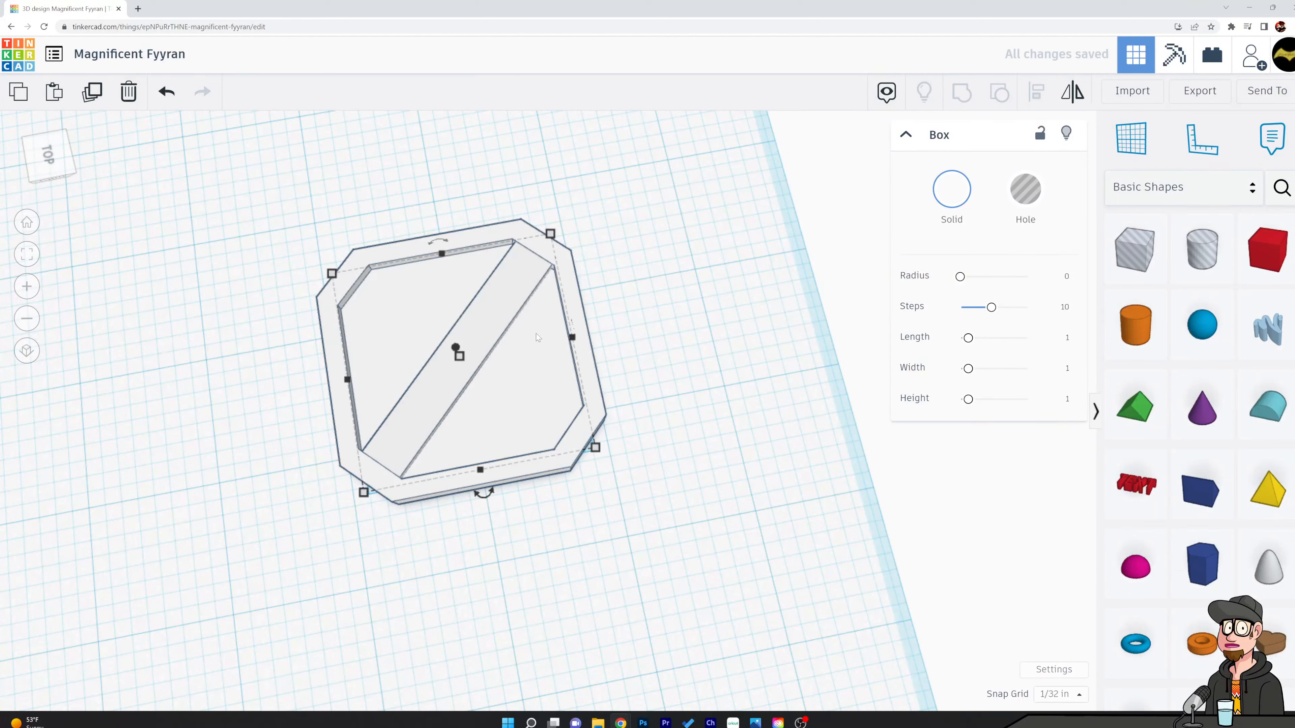
click(1077, 98)
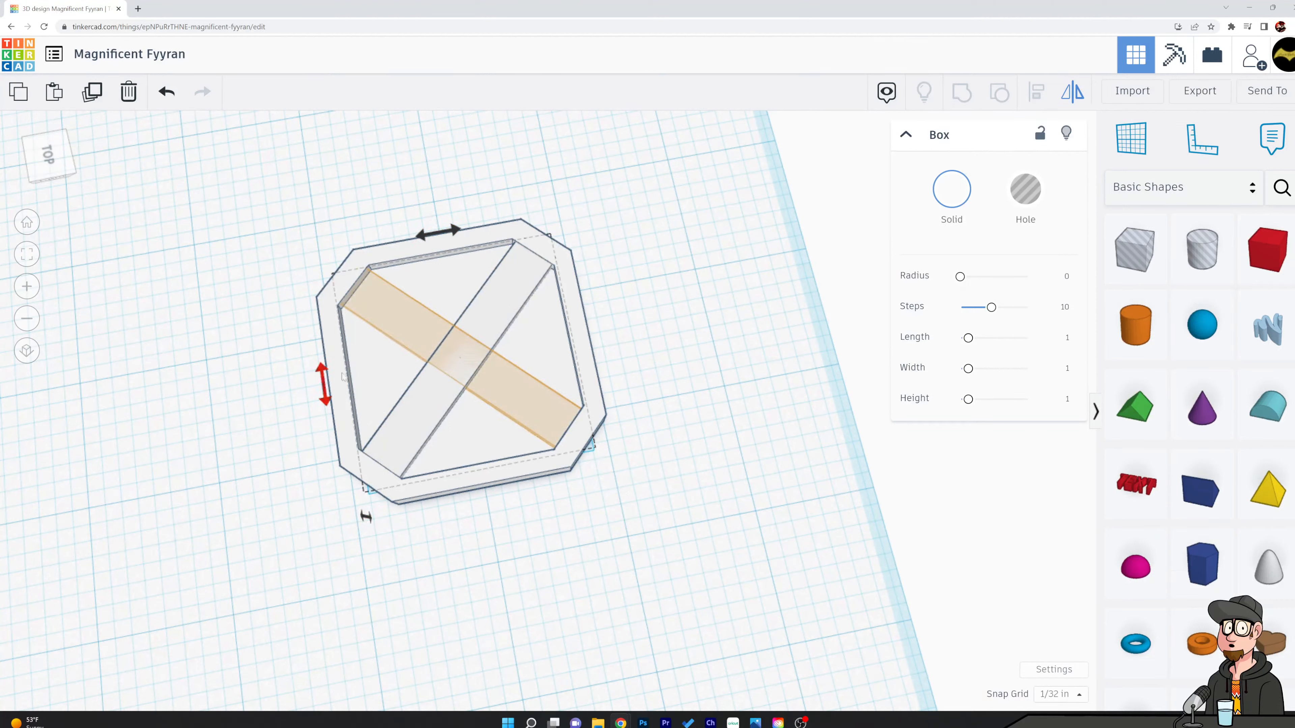
click(423, 238)
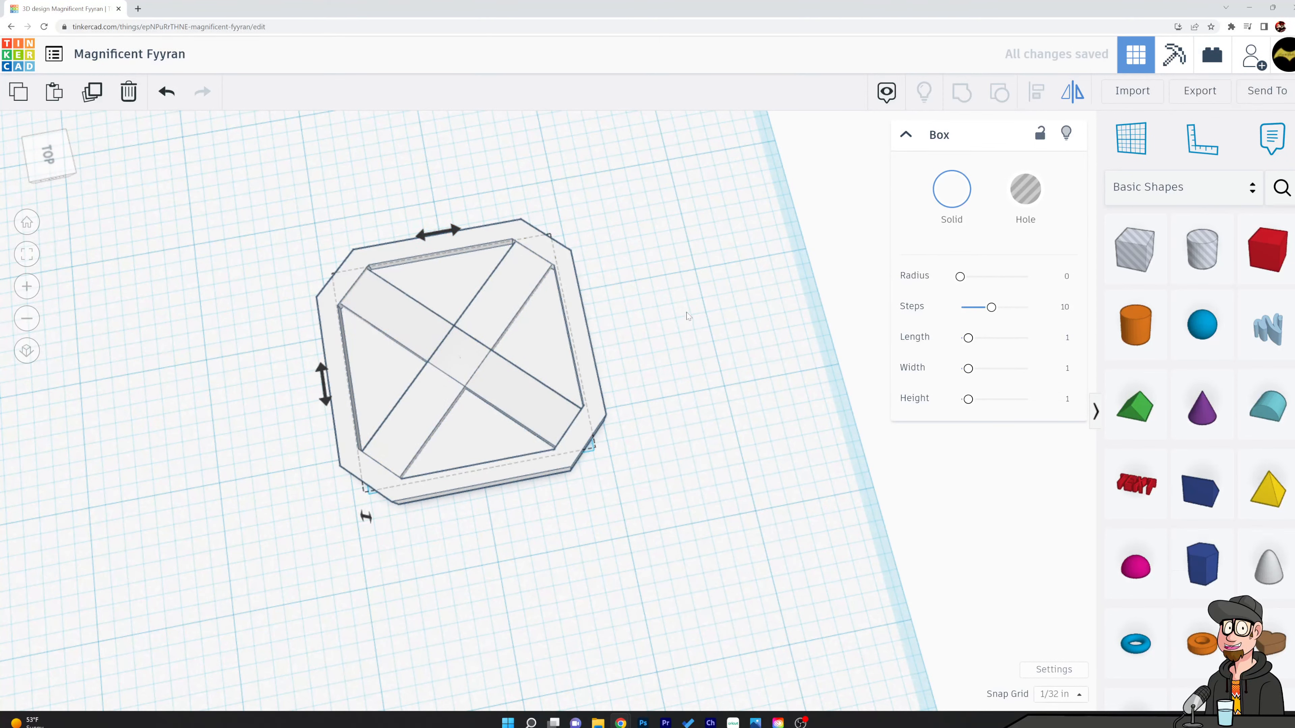
click(680, 288)
mouse_move(696, 398)
right_down()
mouse_move(682, 305)
mouse_move(716, 403)
right_up()
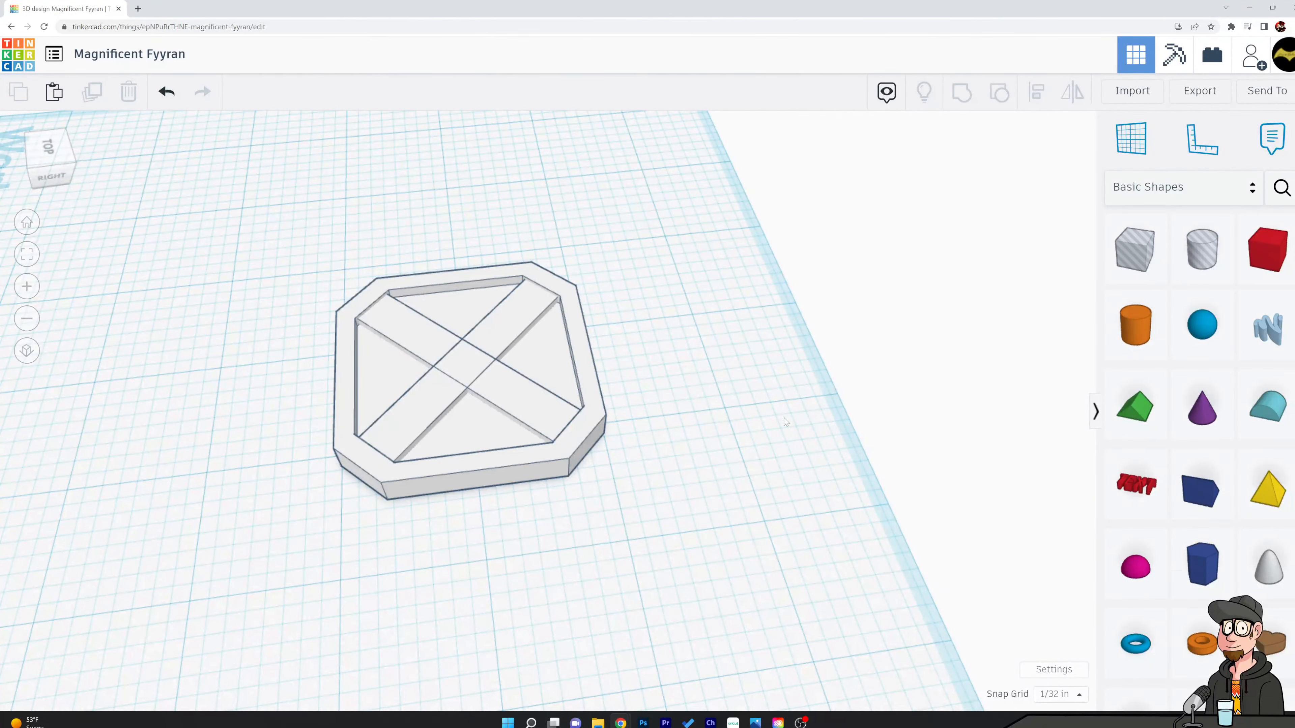
right_drag(773, 403, 748, 468)
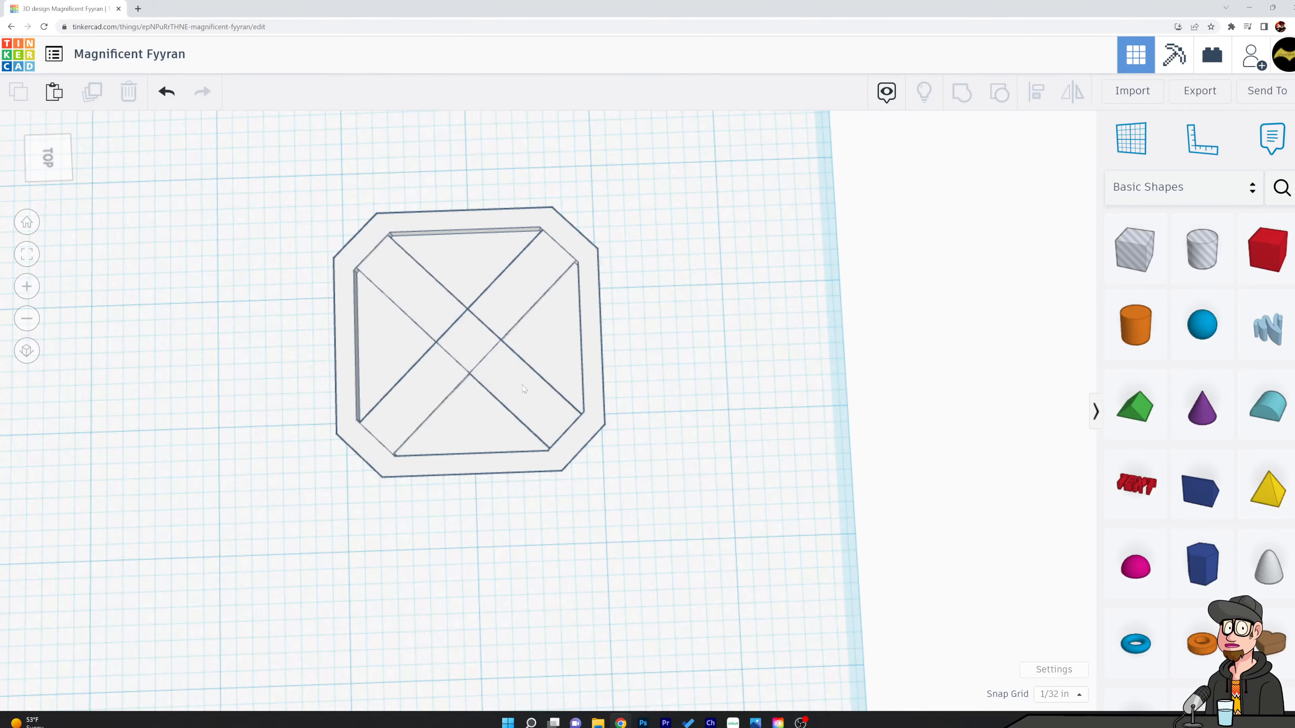
Make another copy of a diagonal bar and move it partly outside the plate
click(465, 336)
right_drag(720, 449, 732, 384)
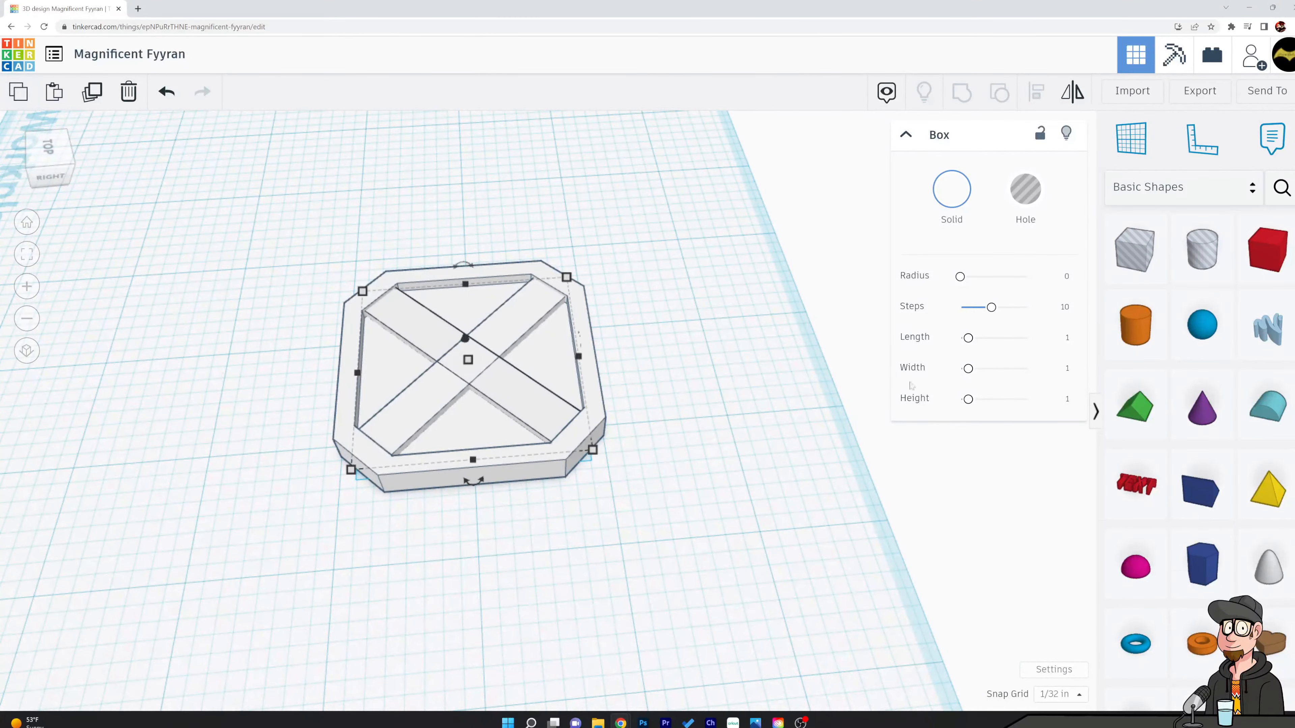
click(687, 376)
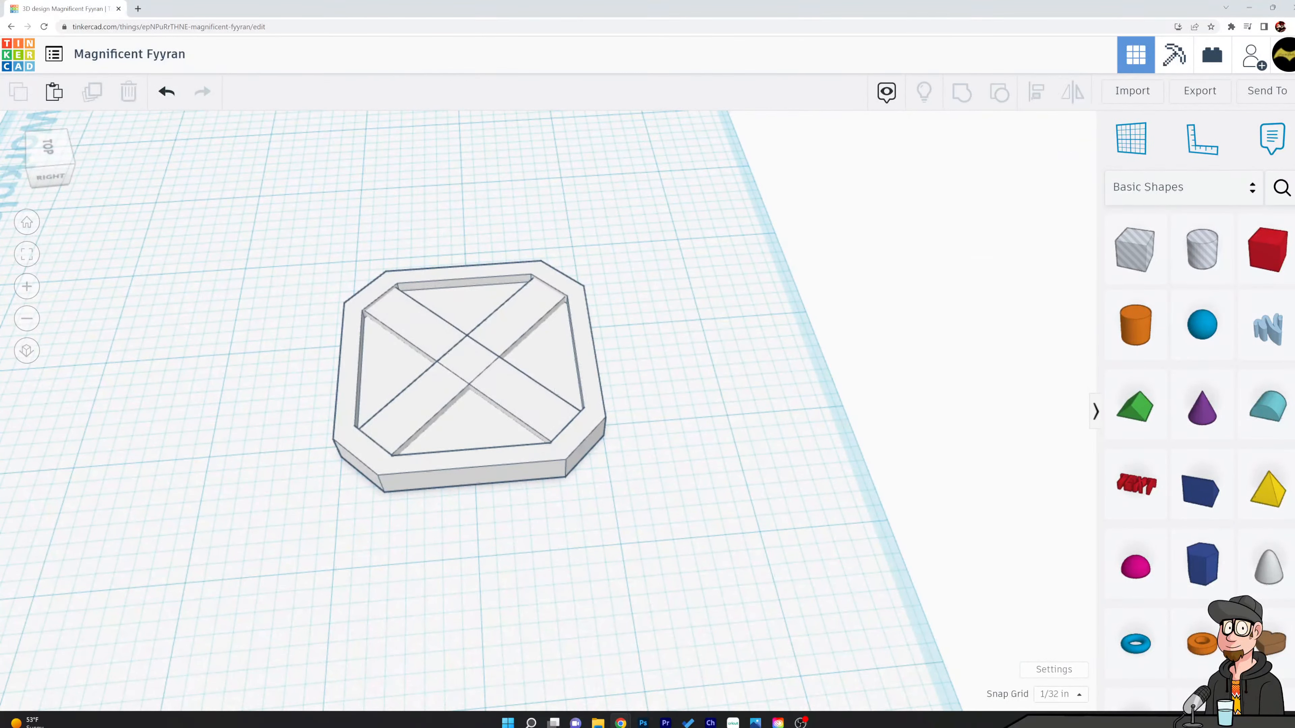
click(513, 393)
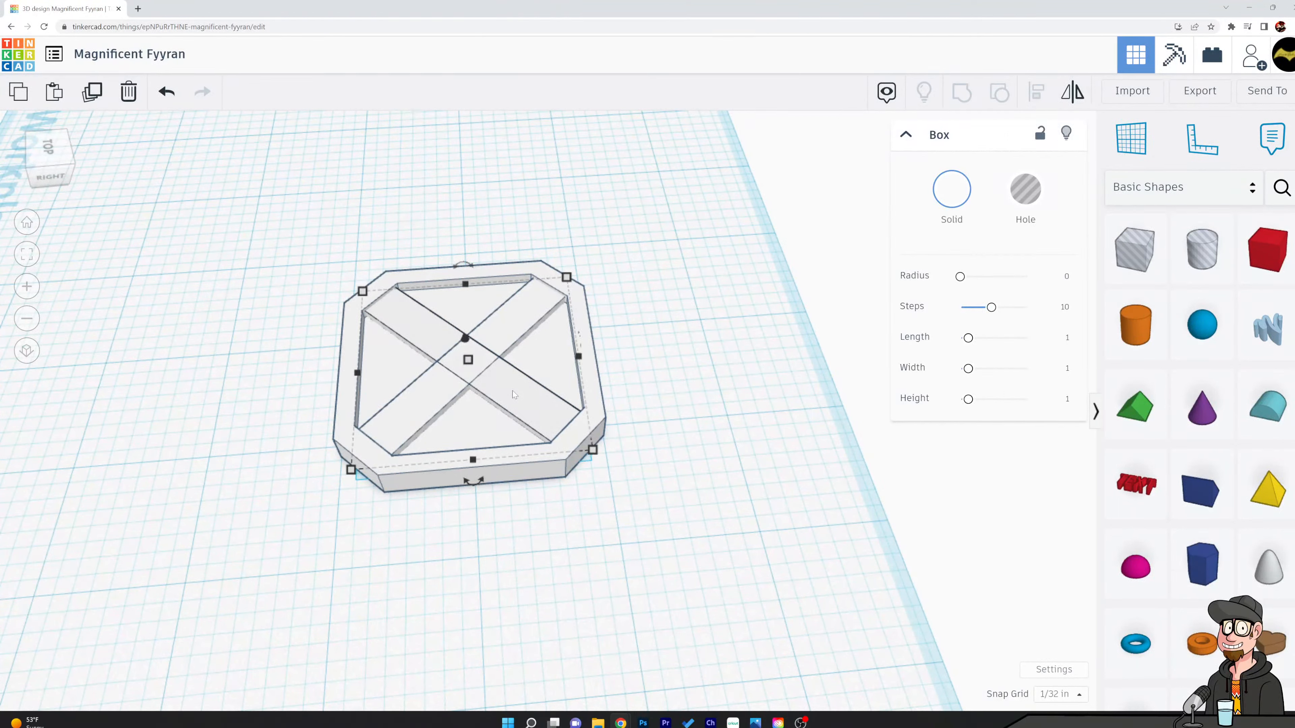
drag(513, 394, 679, 437)
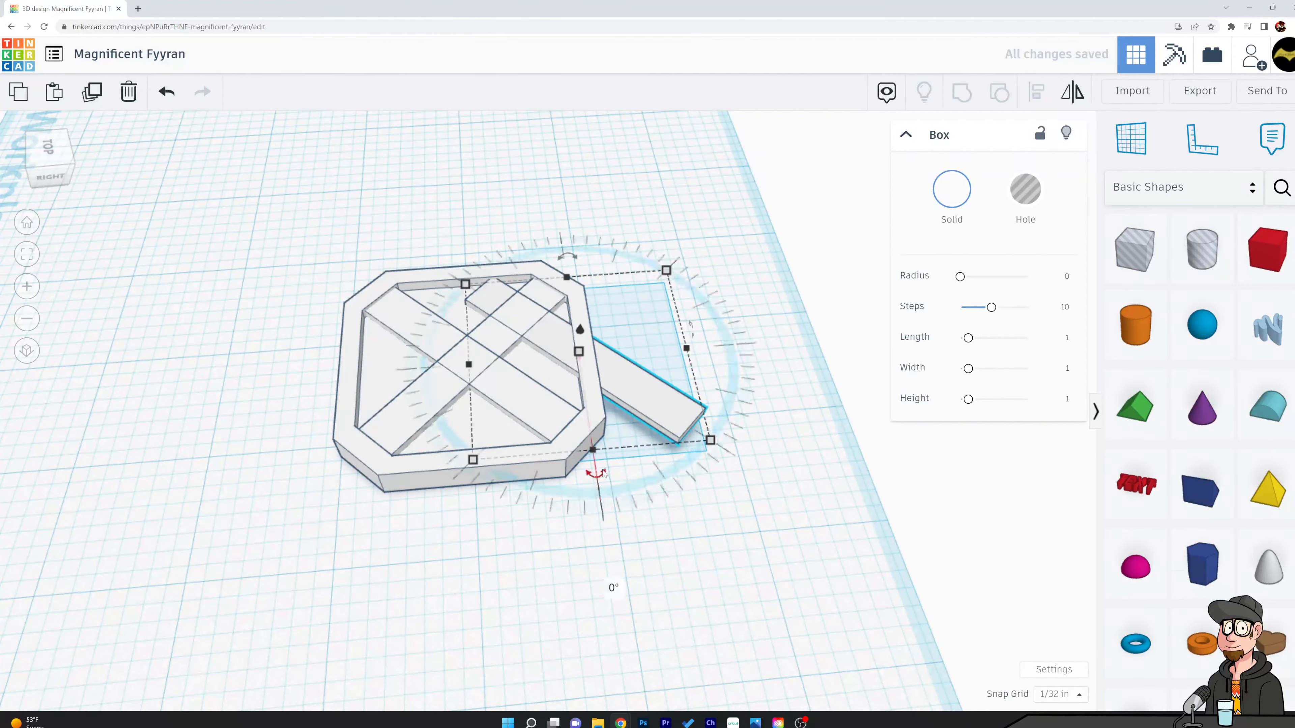
Rotate the copied bar square to the plate and resize it to about 0.937 by 0.725 in
drag(605, 475, 523, 490)
drag(564, 261, 573, 373)
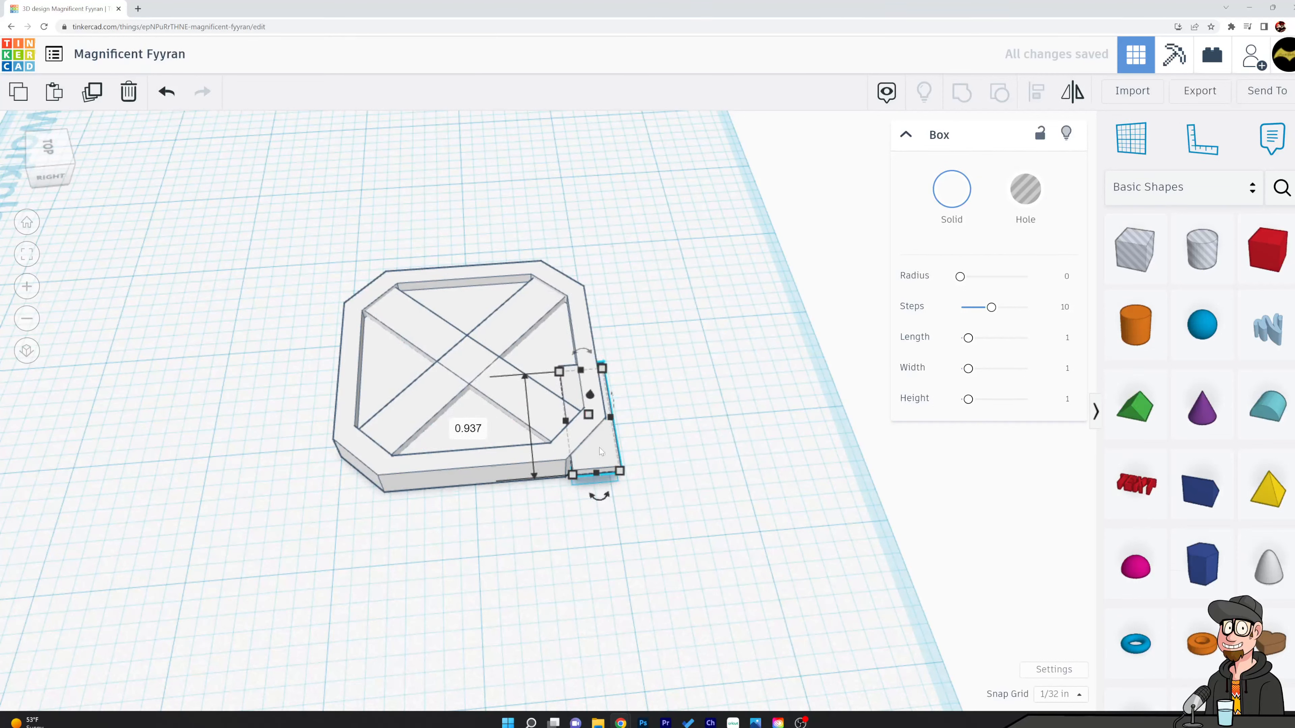
drag(611, 417, 664, 417)
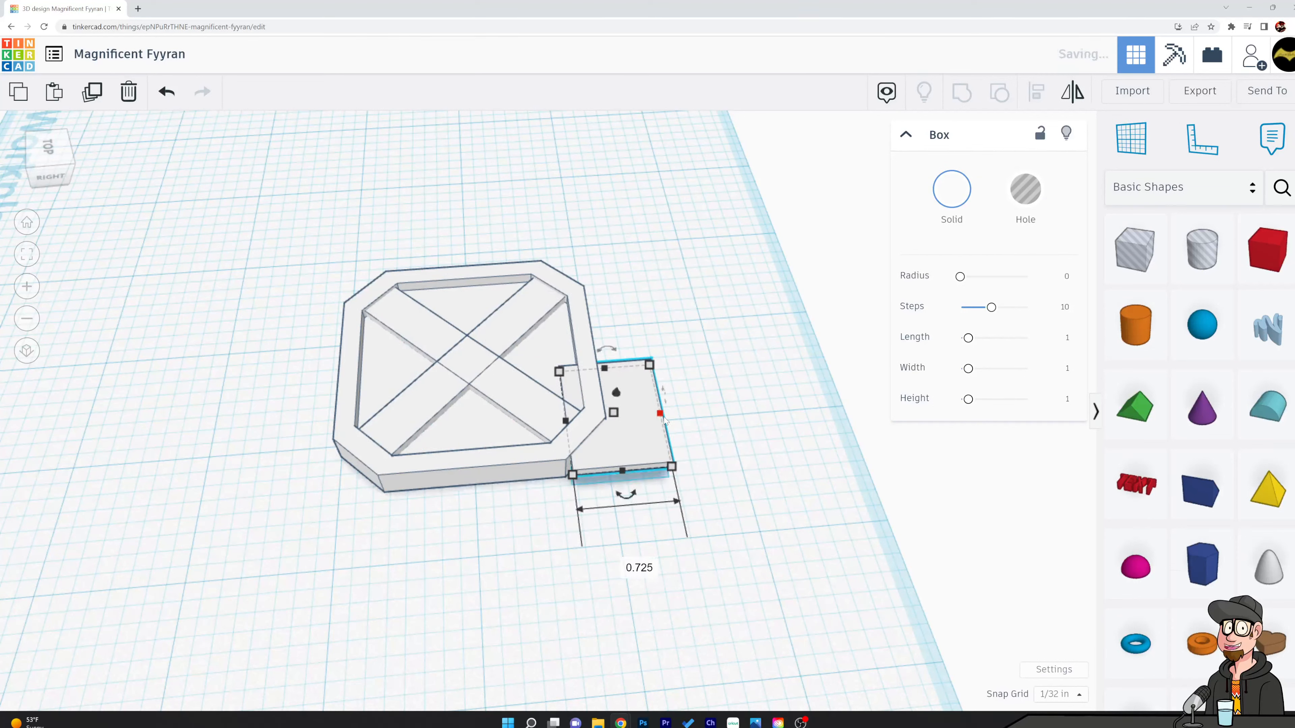
Move the resized block onto the plate and nudge it to the centre of the cross
key(shift+Up)
key(shift+Up)
key(shift+Left)
key(shift+Left)
key(shift+Left)
key(shift+Left)
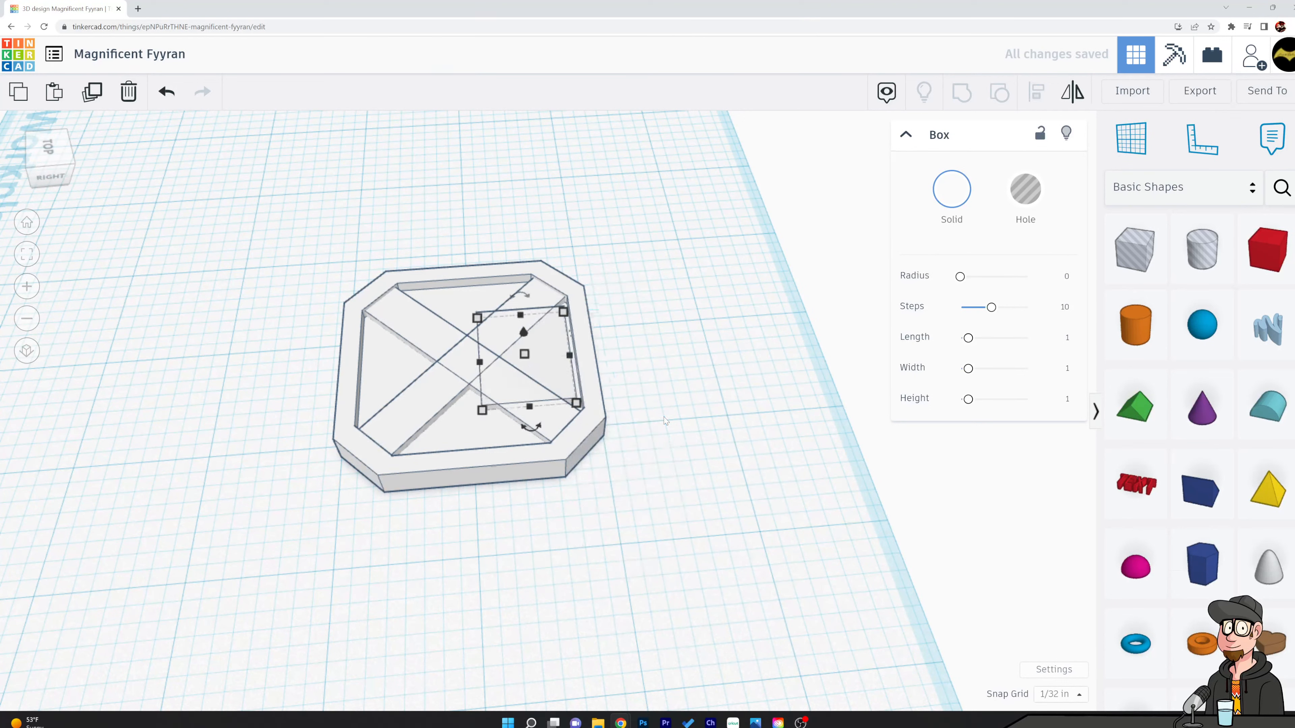
key(Right)
key(Right)
key(Right)
key(Right)
key(Right)
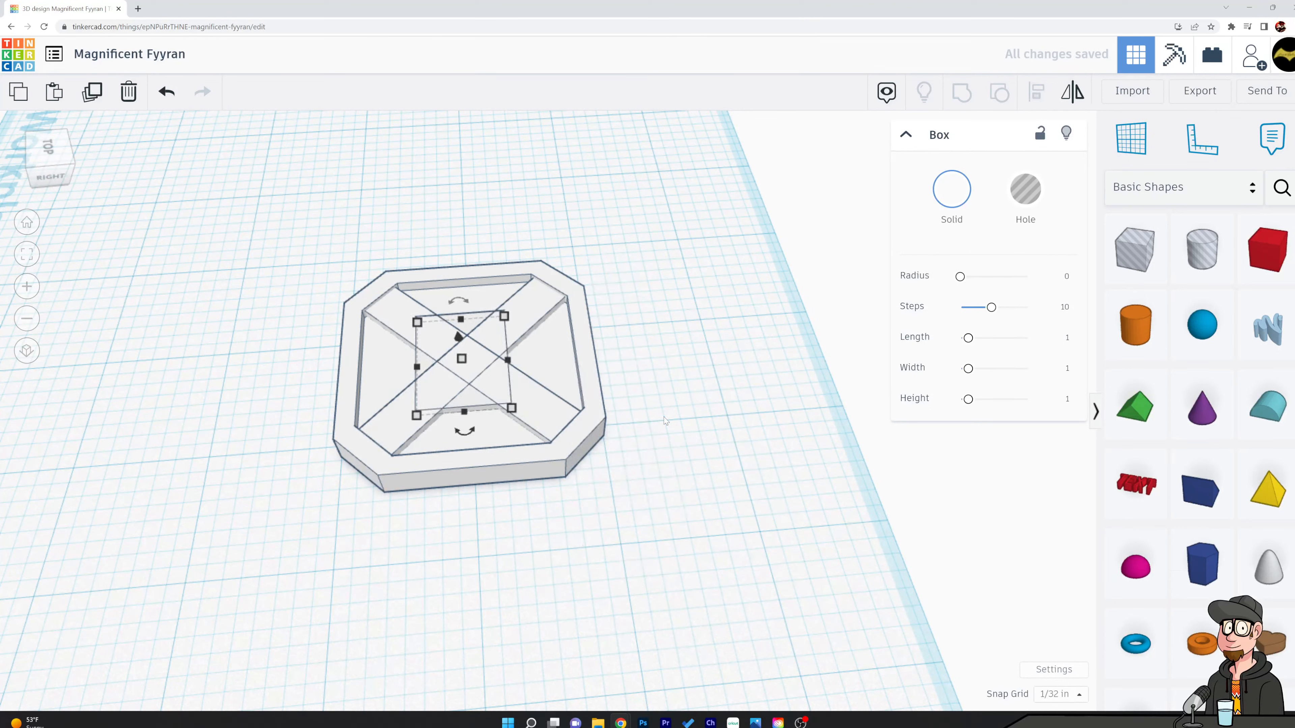
Nudge the block towards the centre of the cross and shorten its 0.937 in side to about 0.687 in
key(Down)
key(Down)
key(Down)
key(Down)
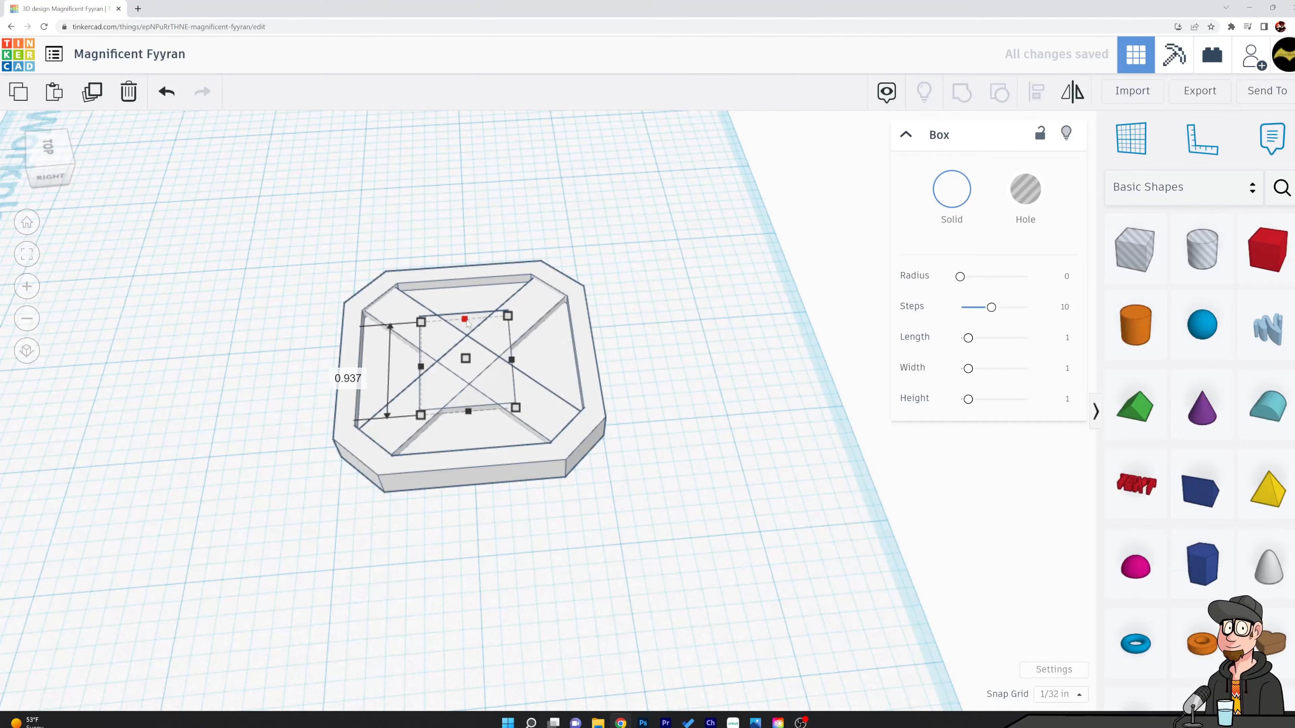
drag(473, 409, 470, 404)
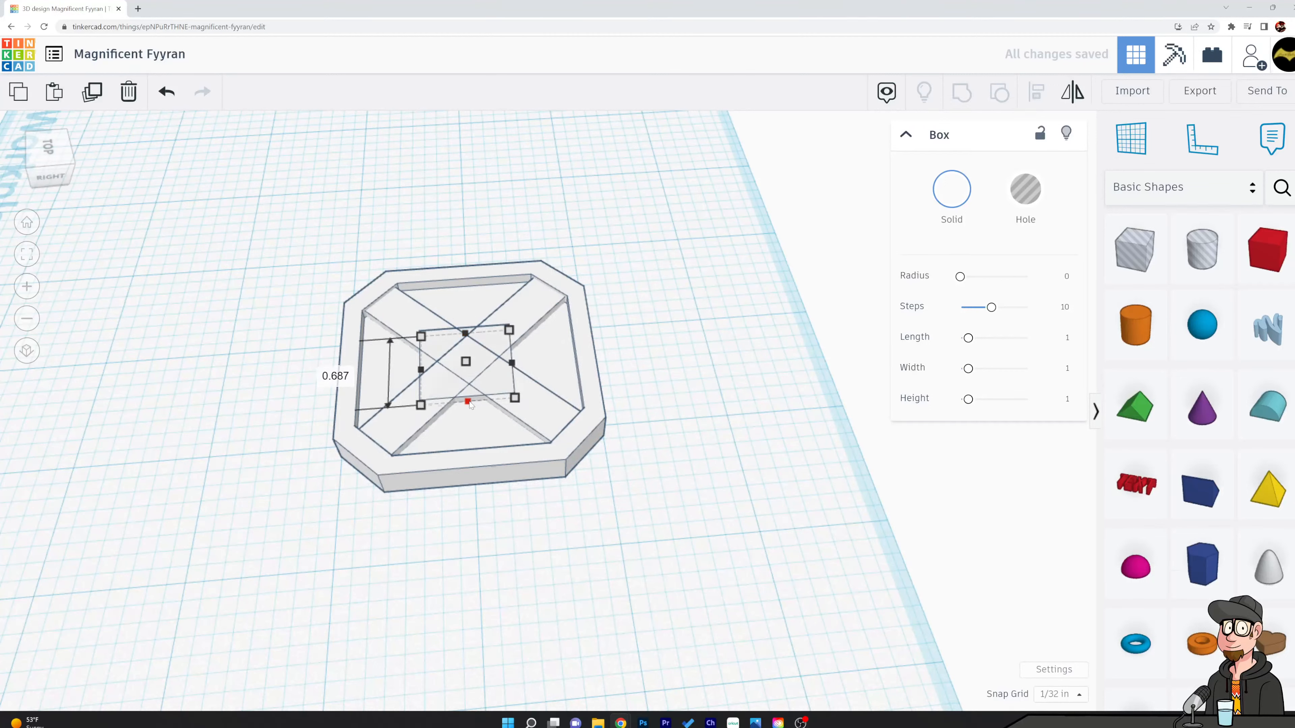
click(603, 375)
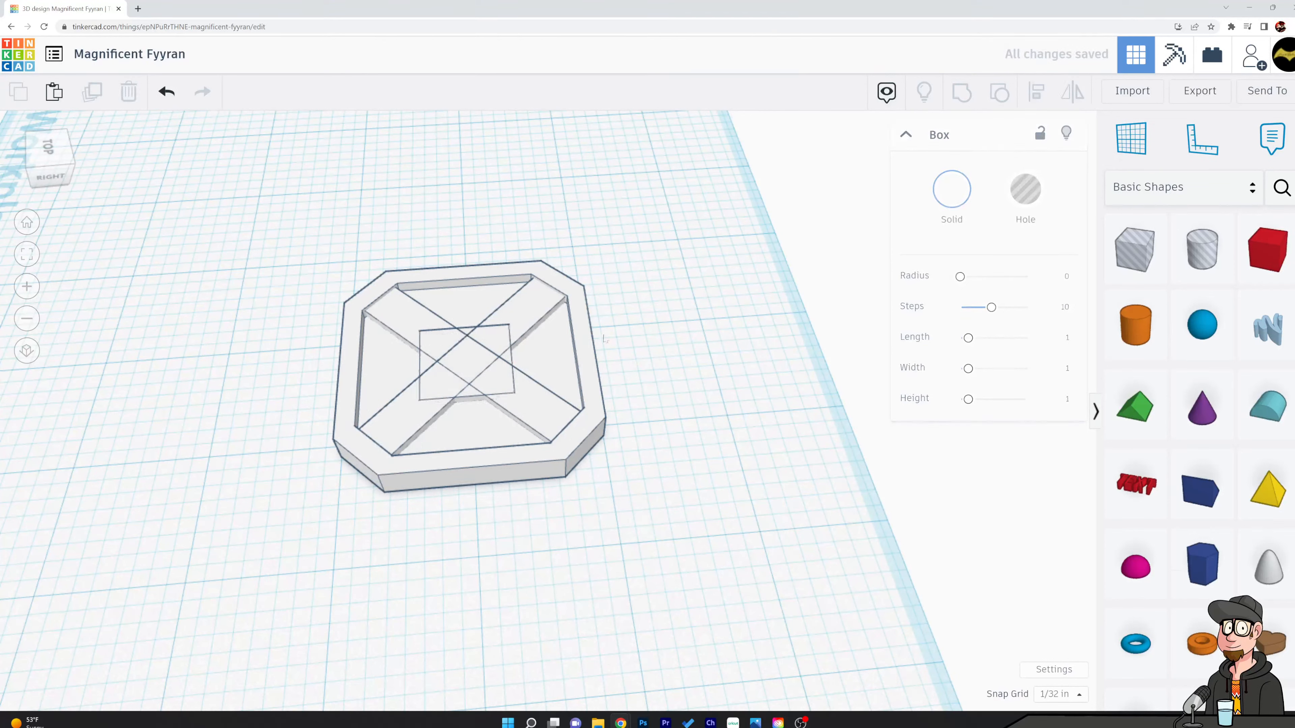
Align the block to the centre of the plate in both horizontal directions
click(503, 339)
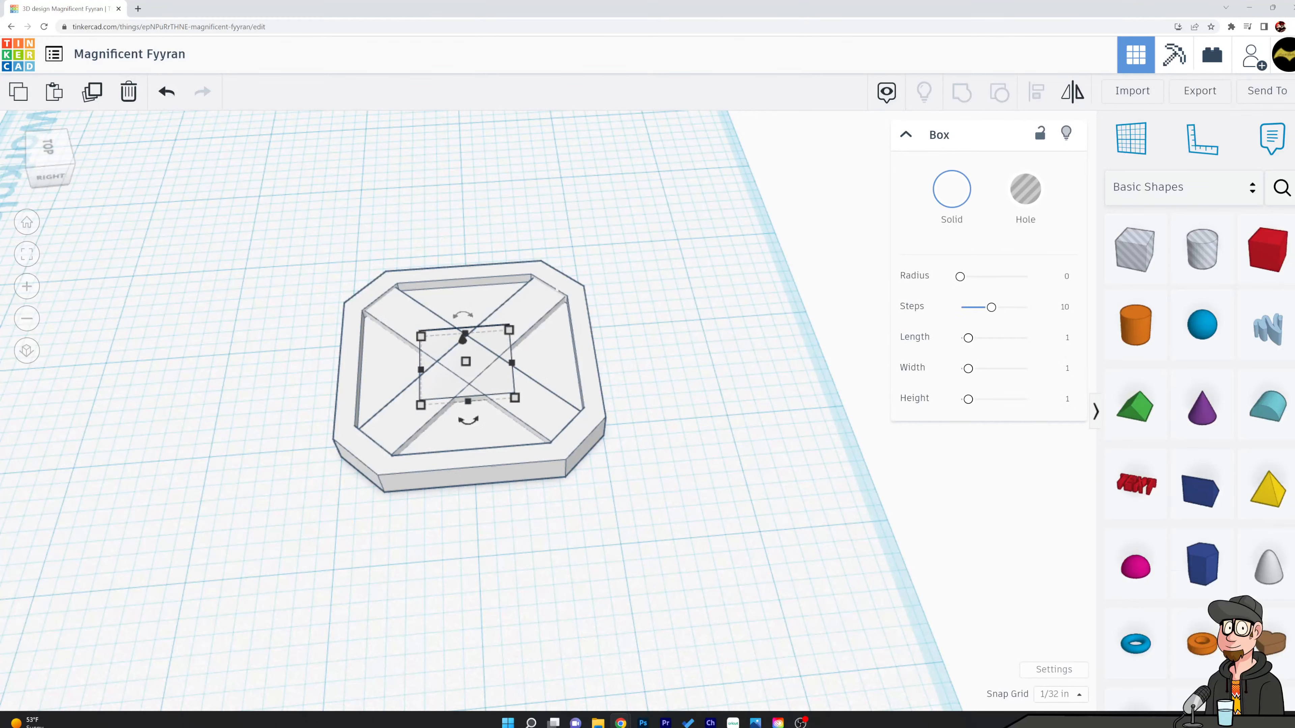
shift+click(588, 357)
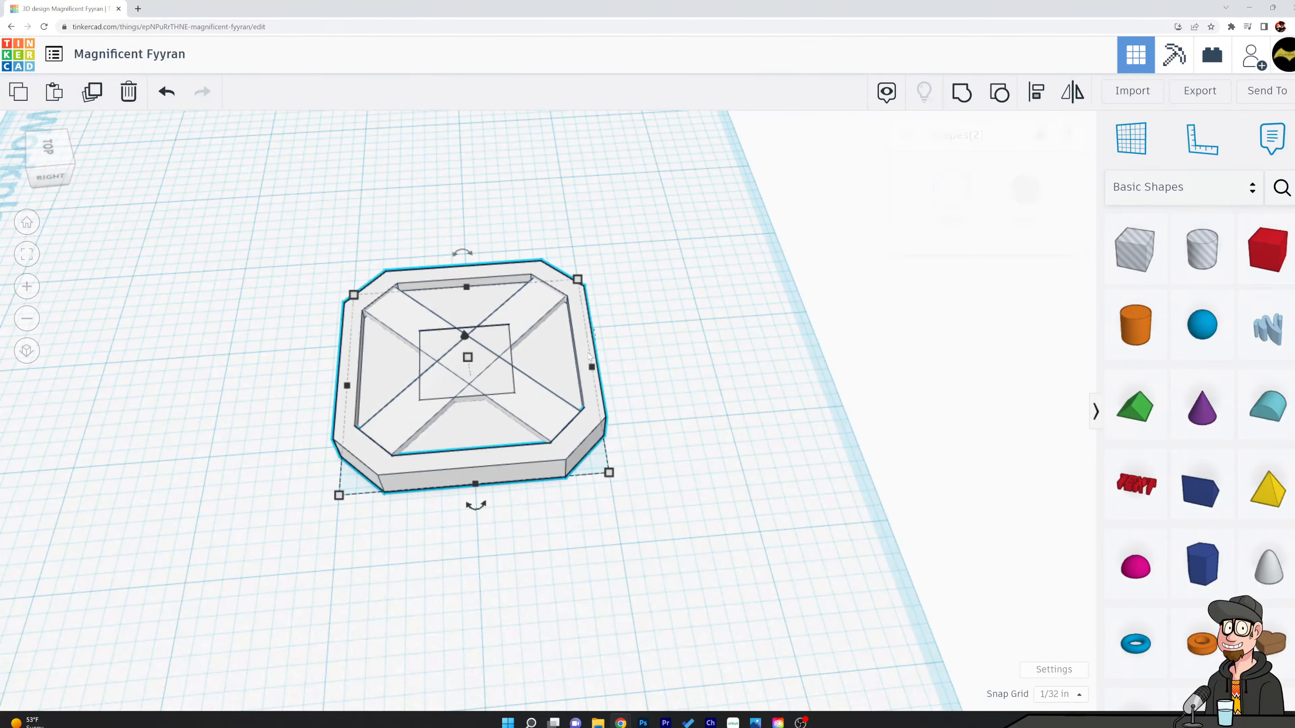
click(1037, 91)
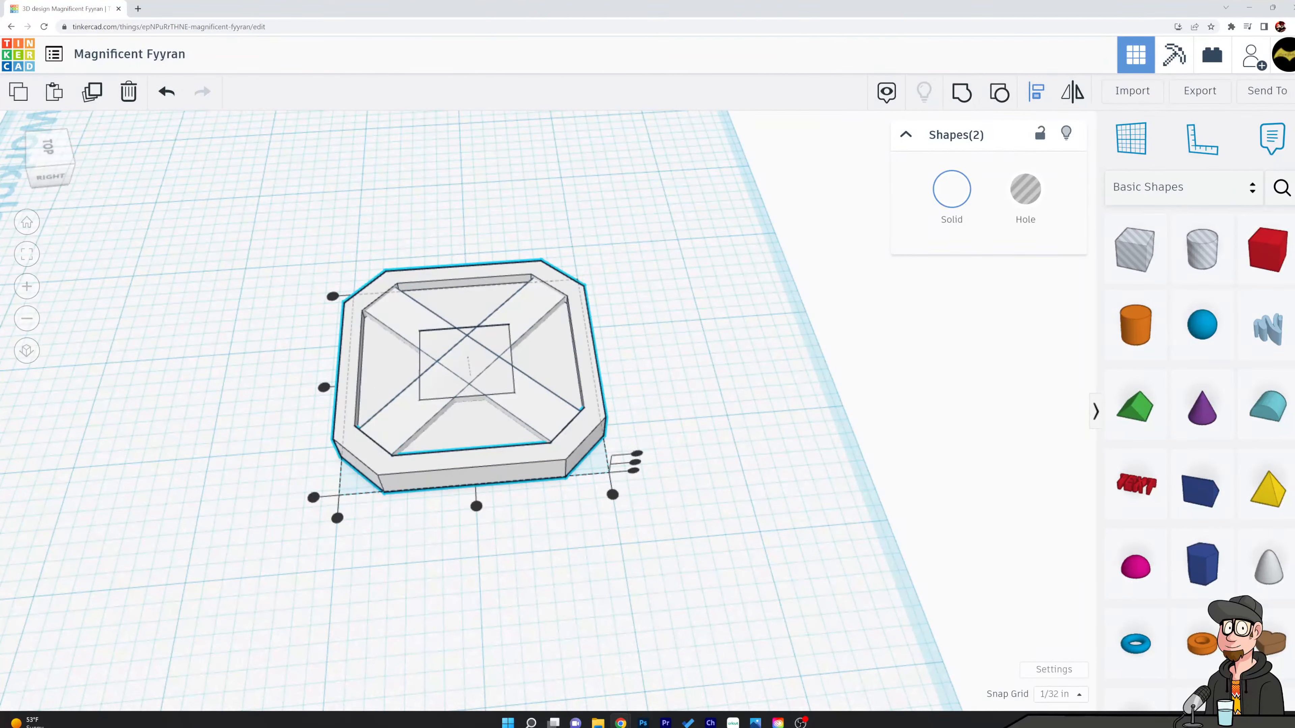
click(323, 387)
click(476, 506)
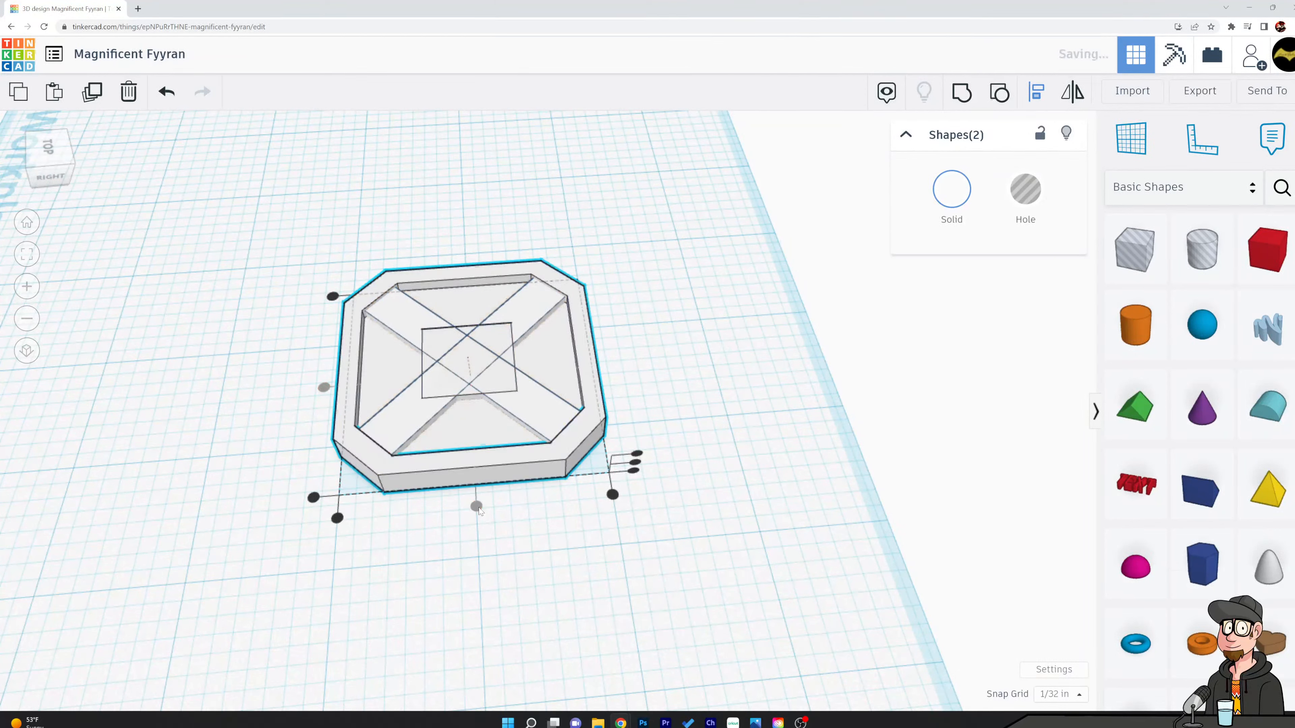
click(693, 356)
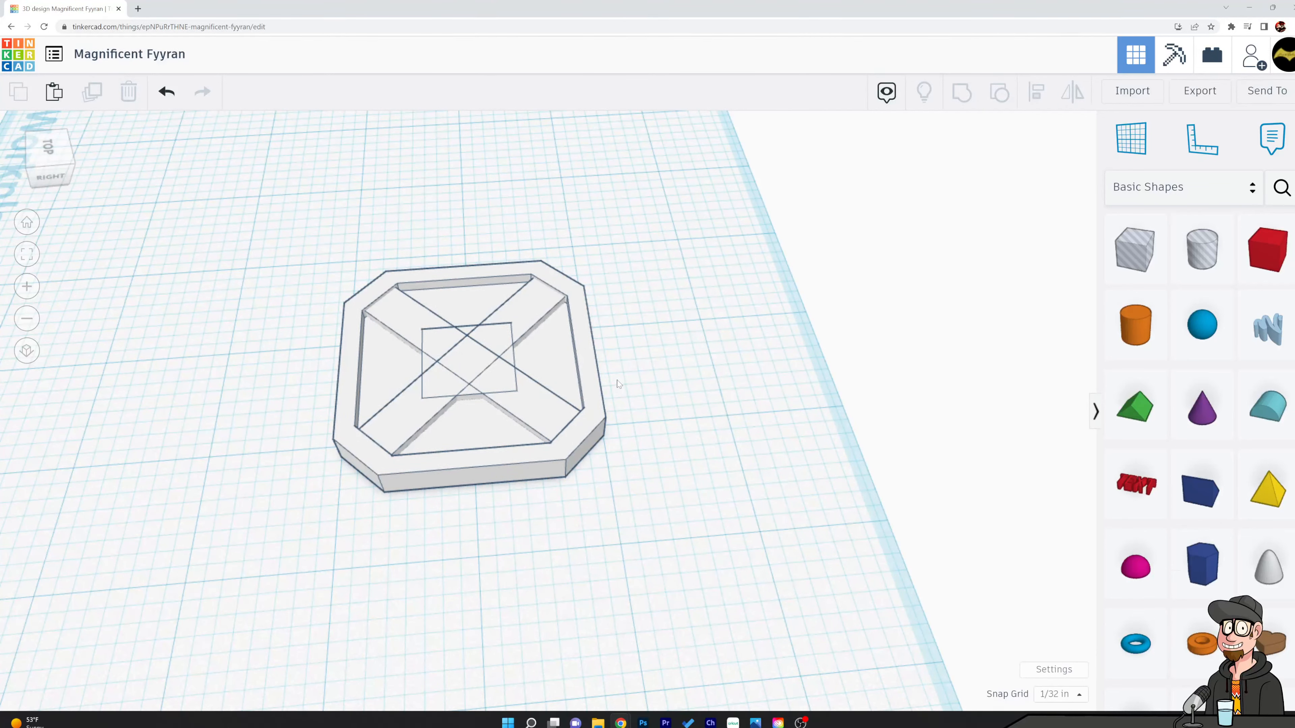
Group the two diagonal bars and the central block into one cross shape
click(531, 307)
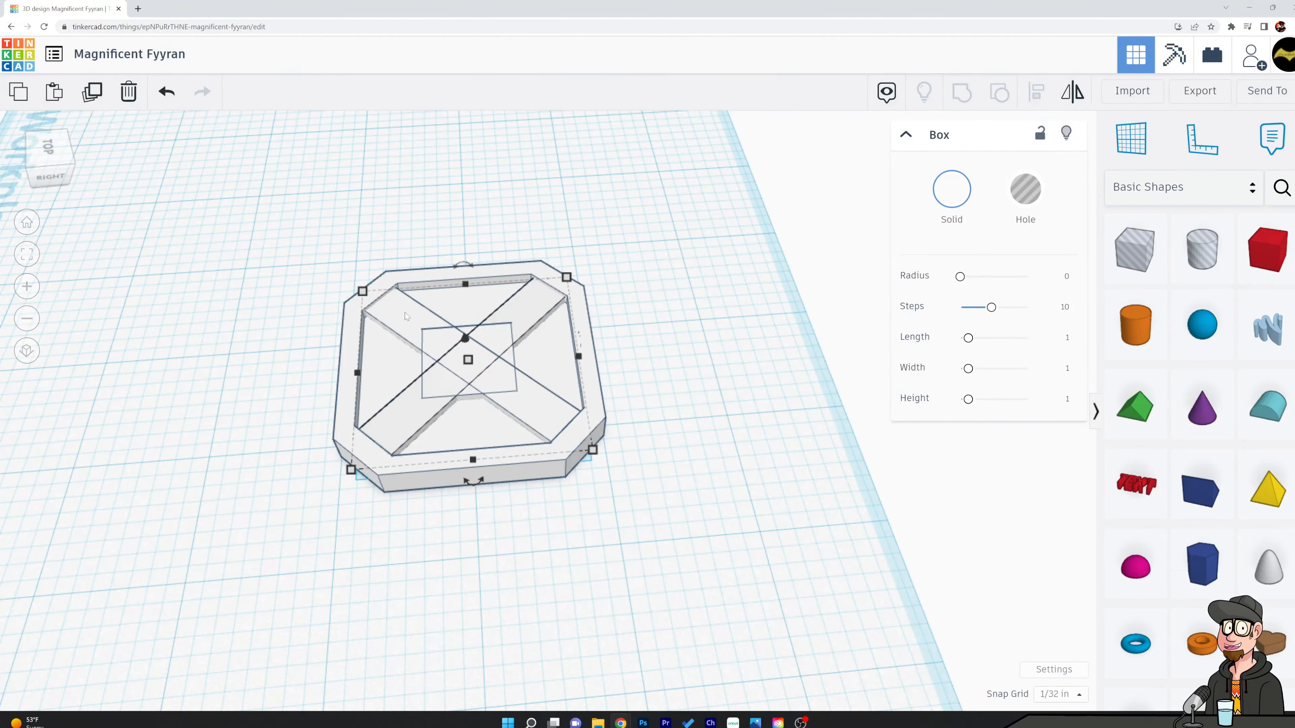
key(ctrl+a)
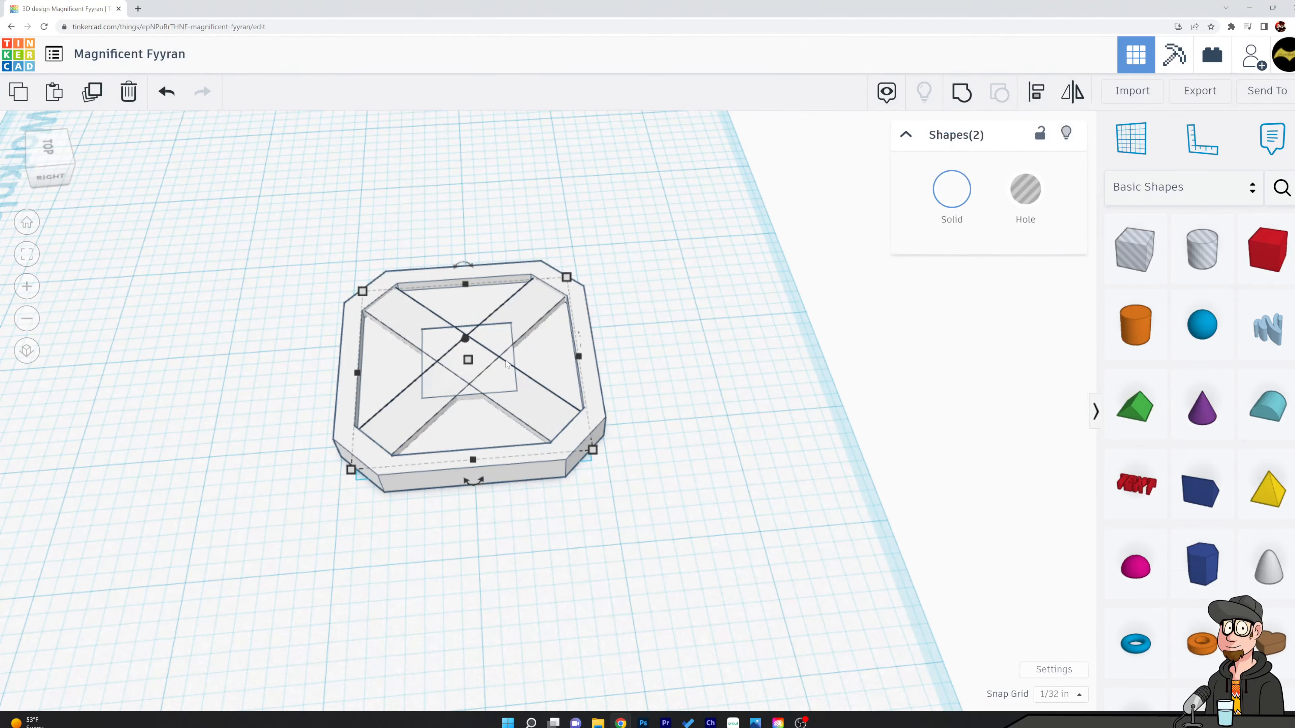
shift+click(506, 361)
click(961, 92)
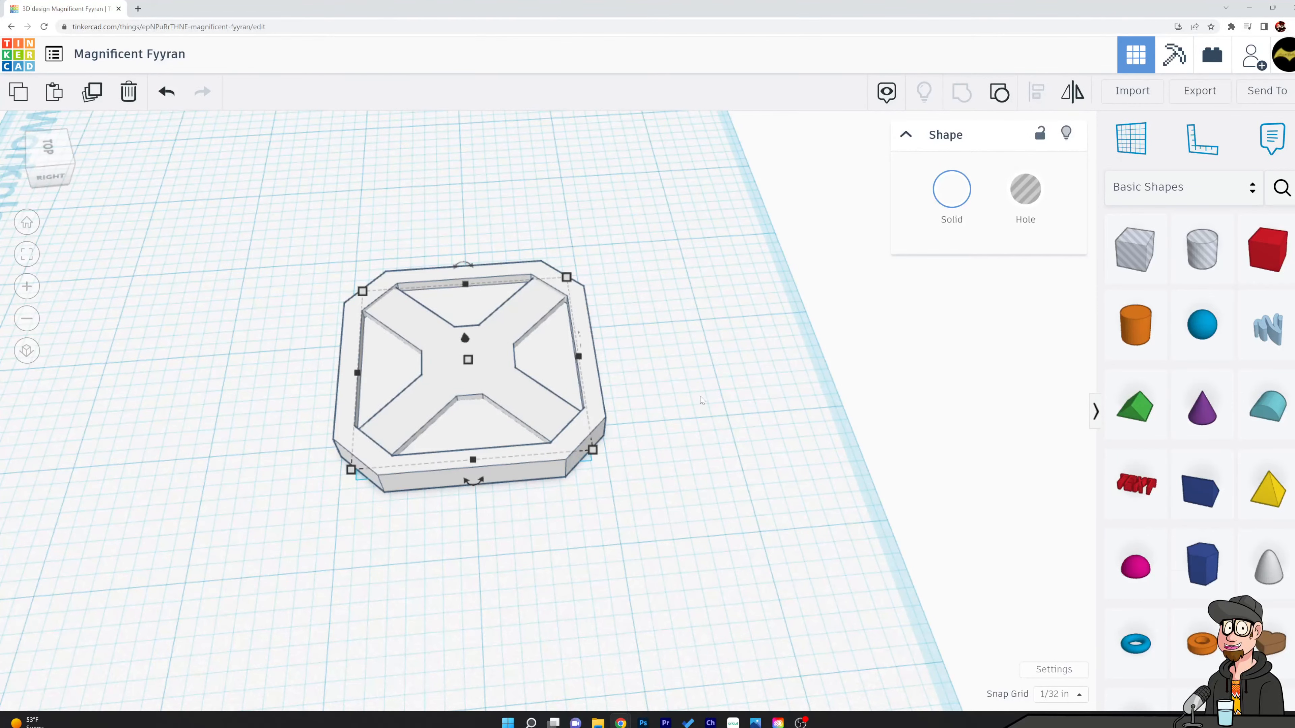
middle_drag(700, 396, 695, 413)
right_drag(695, 417, 685, 468)
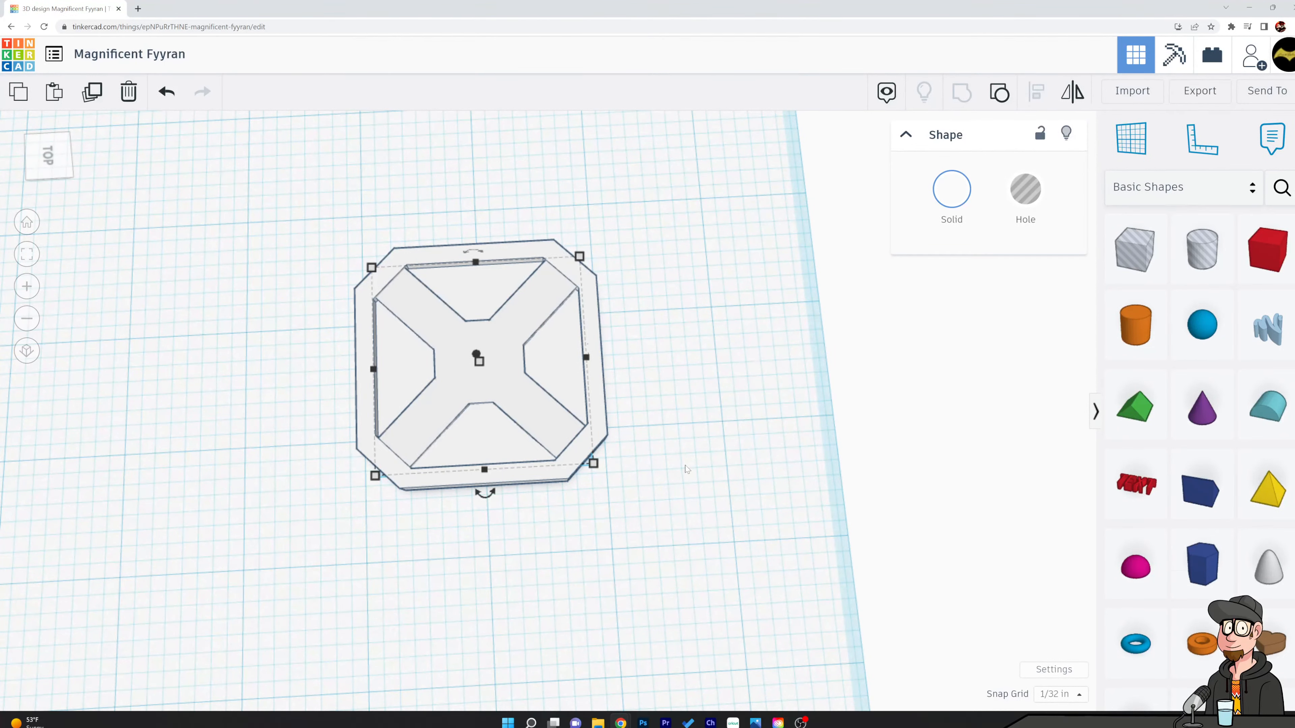
right_drag(685, 469, 701, 365)
click(701, 365)
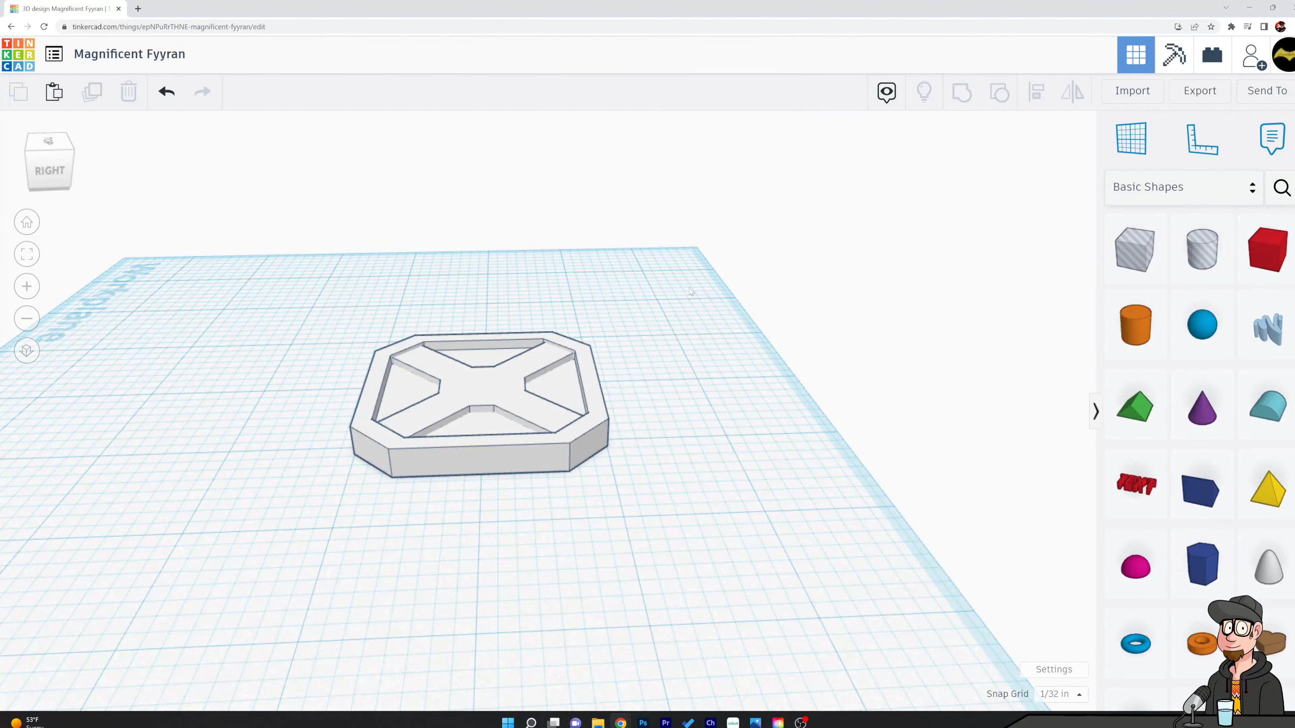
Duplicate the plate together with its cross and place the copy alongside, offset about 2.031 in
right_drag(701, 365, 667, 411)
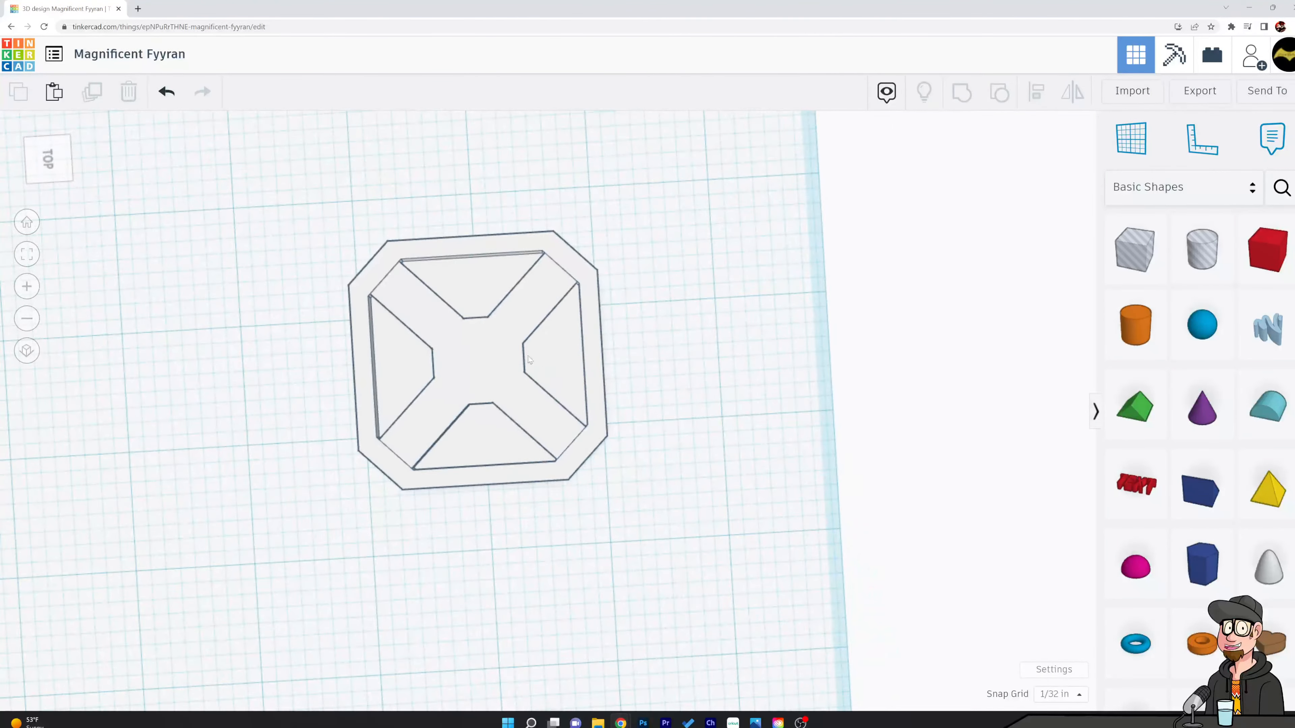
click(526, 358)
drag(279, 213, 610, 489)
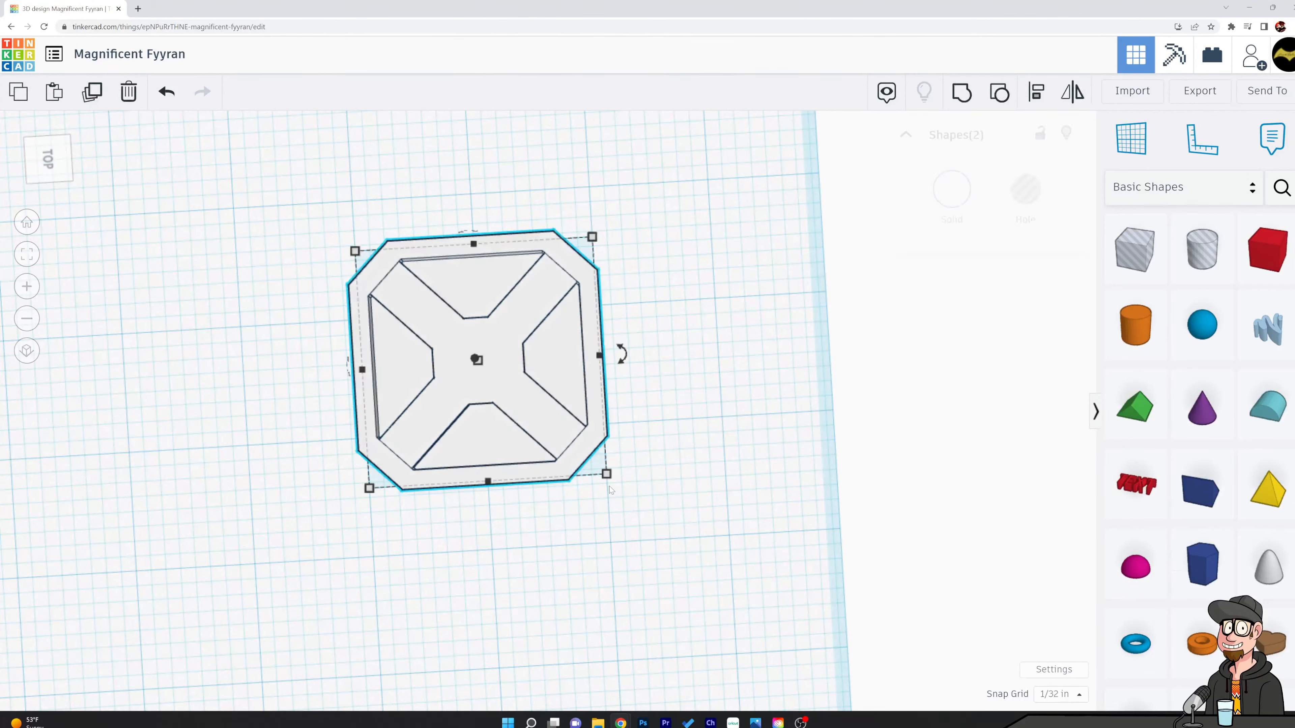
key(ctrl+d)
drag(551, 375, 803, 357)
scroll(933, 592, down, 4)
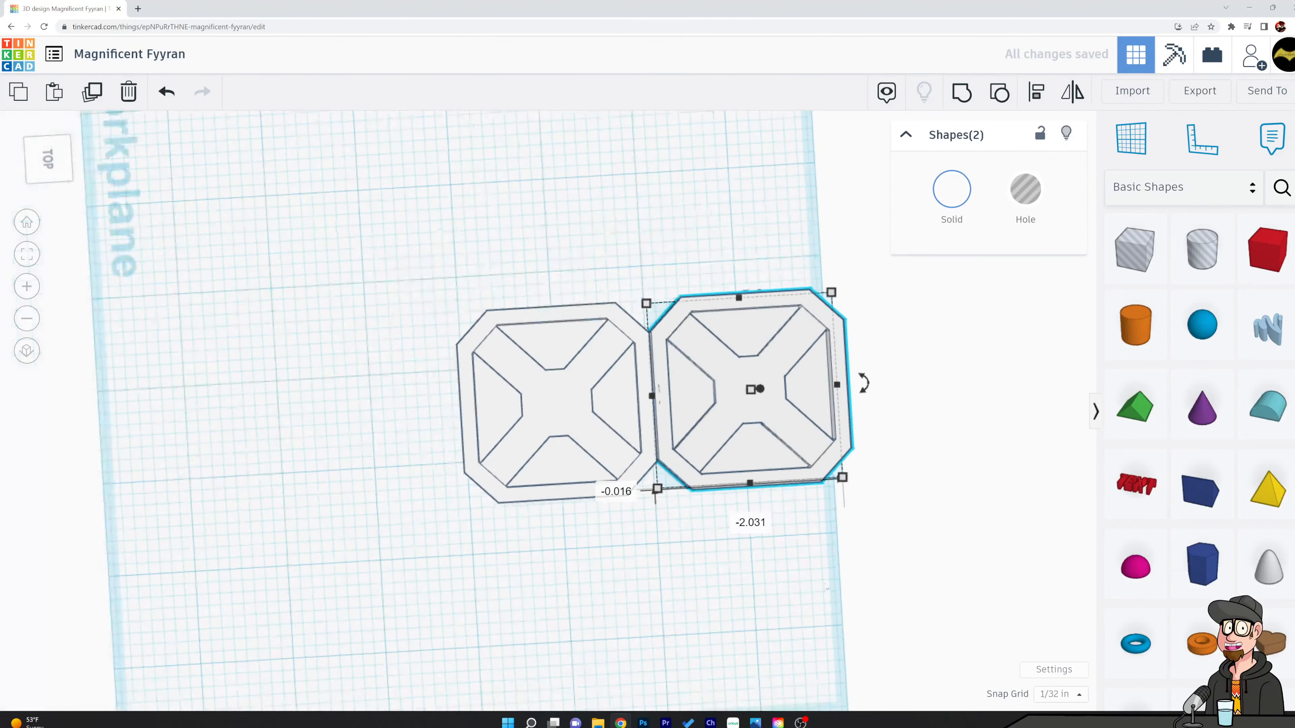
click(944, 582)
Duplicate both plates with their crosses and place the copies behind them to form a two-by-two grid
middle_drag(944, 583, 744, 541)
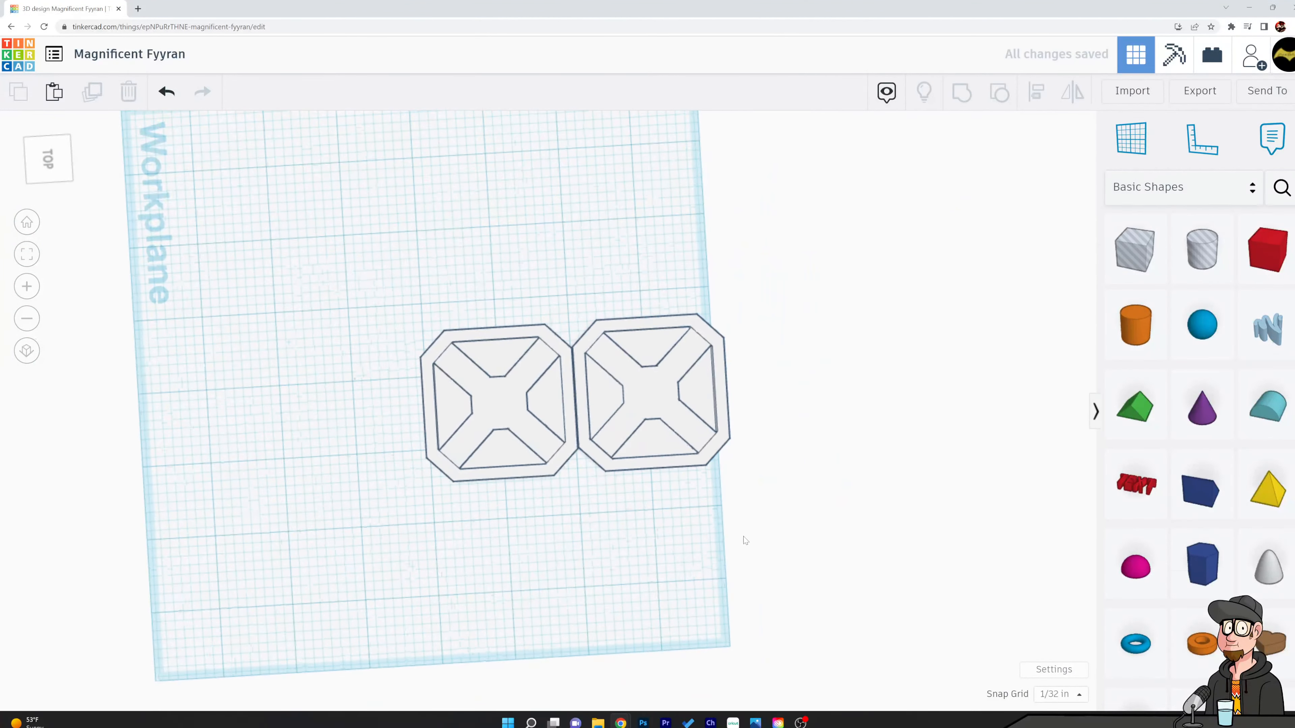
drag(361, 303, 811, 519)
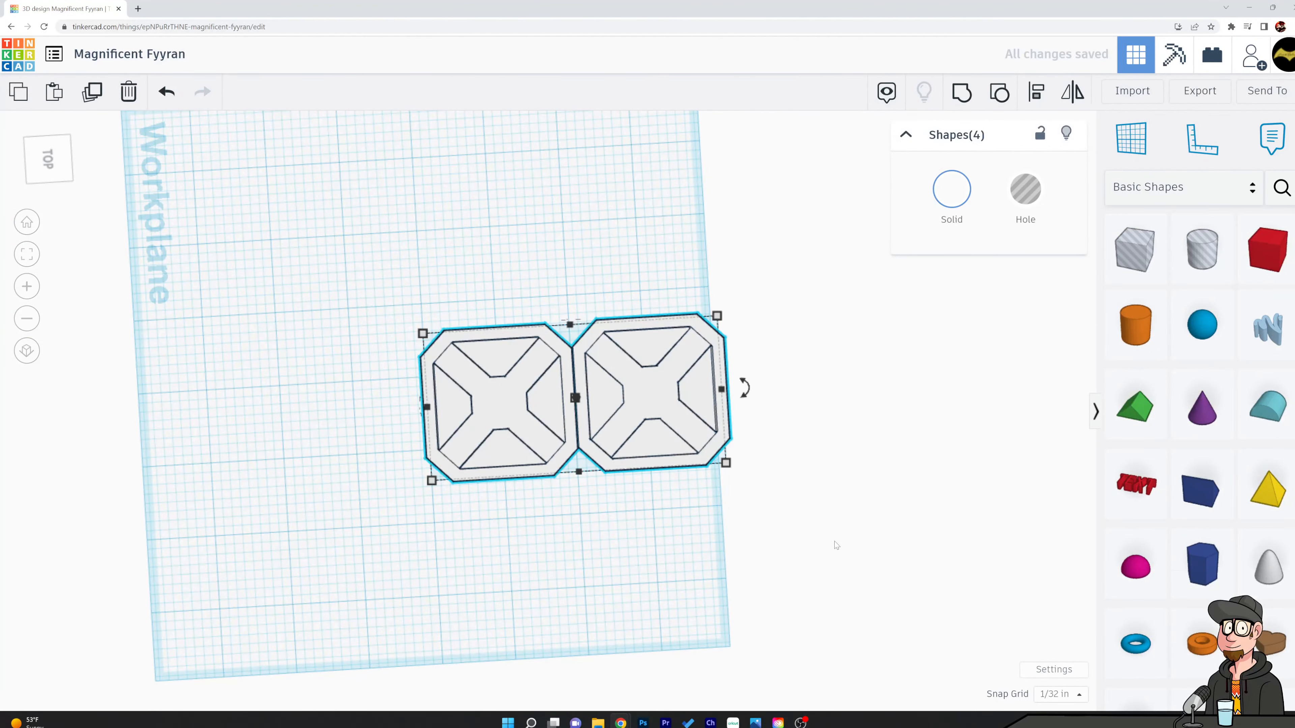
key(ctrl+d)
drag(644, 399, 634, 239)
click(908, 490)
right_drag(916, 496, 848, 470)
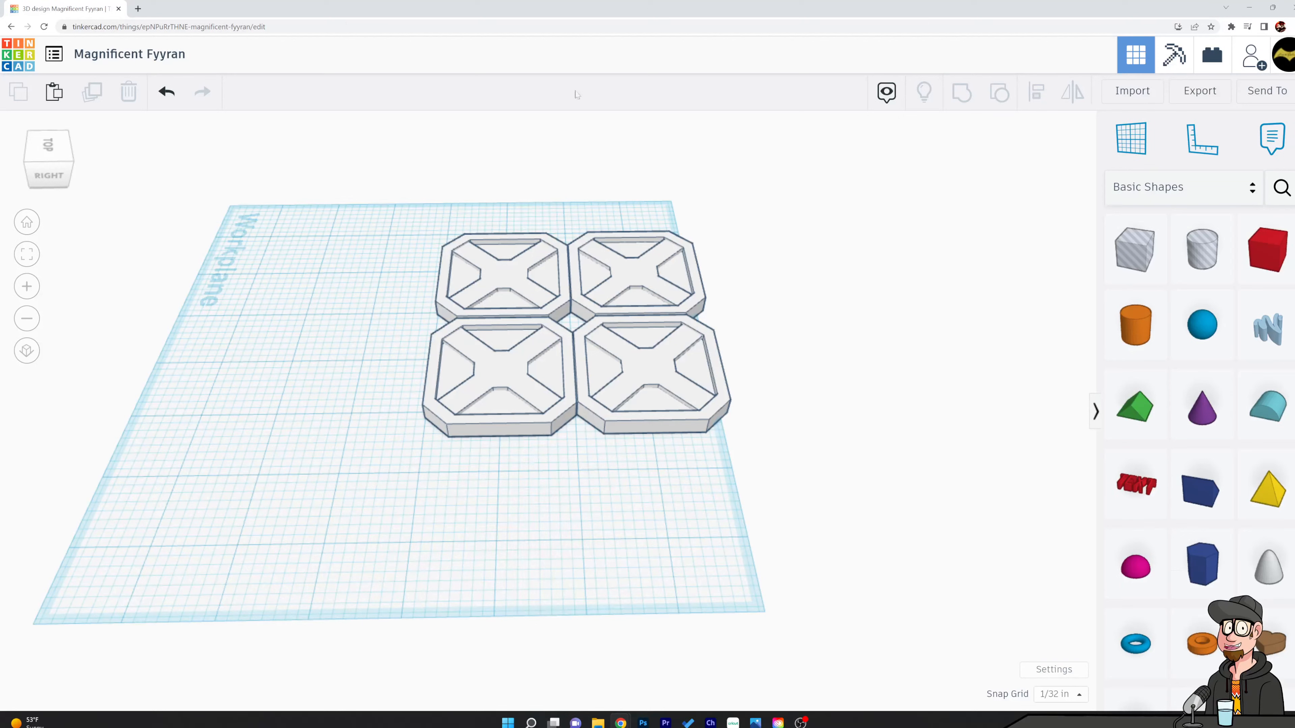
Delete the duplicated plates and crosses, keeping only the original tile
drag(402, 200, 735, 284)
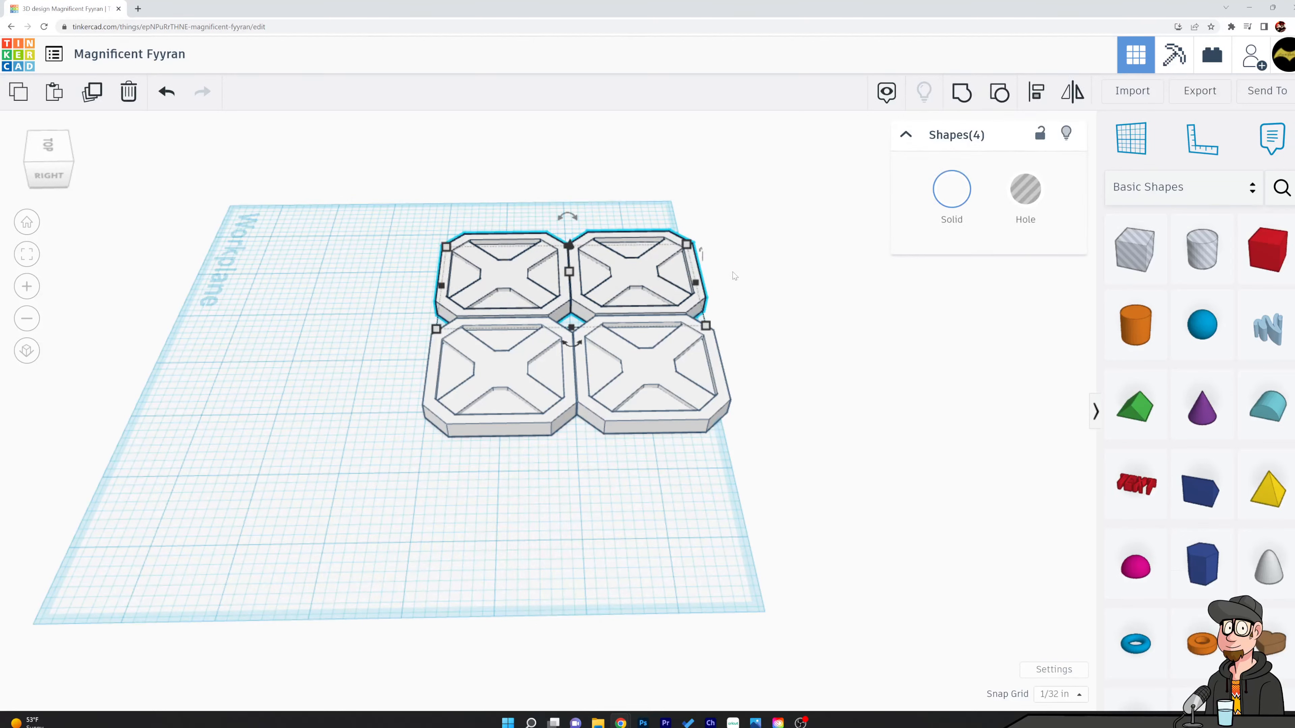
key(Delete)
click(714, 377)
key(Delete)
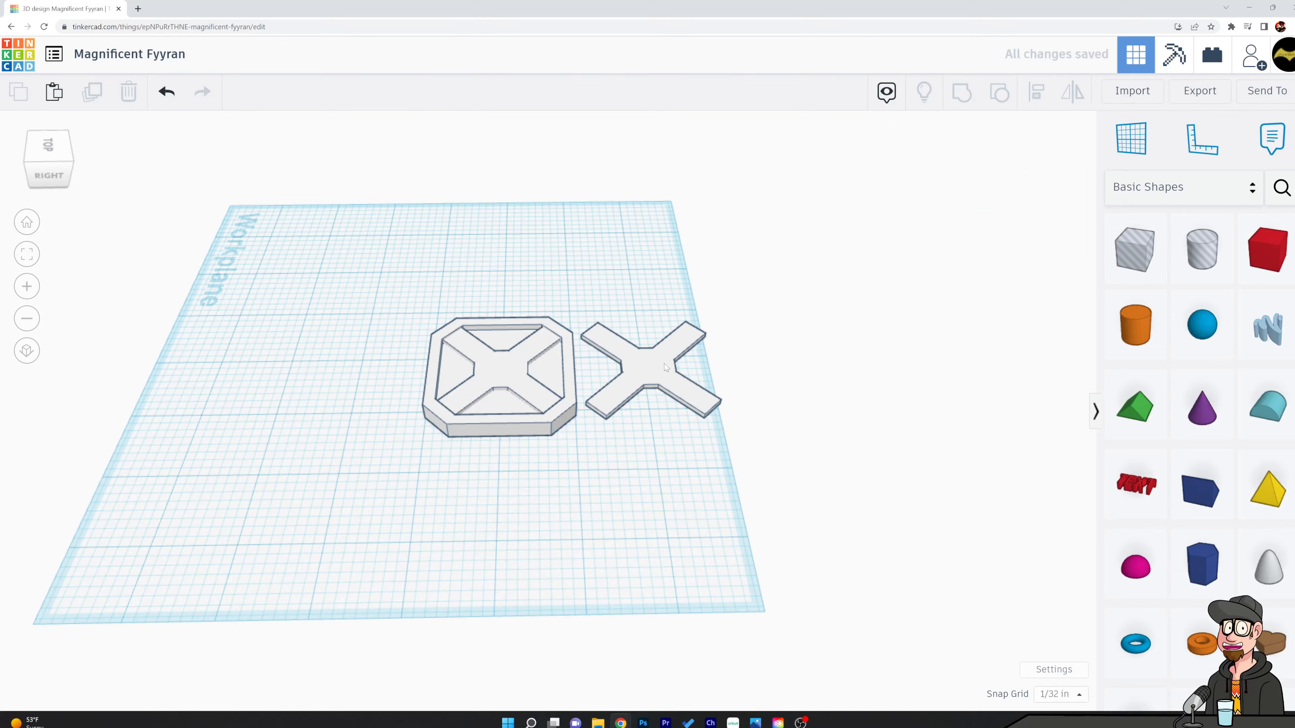
click(664, 363)
key(Delete)
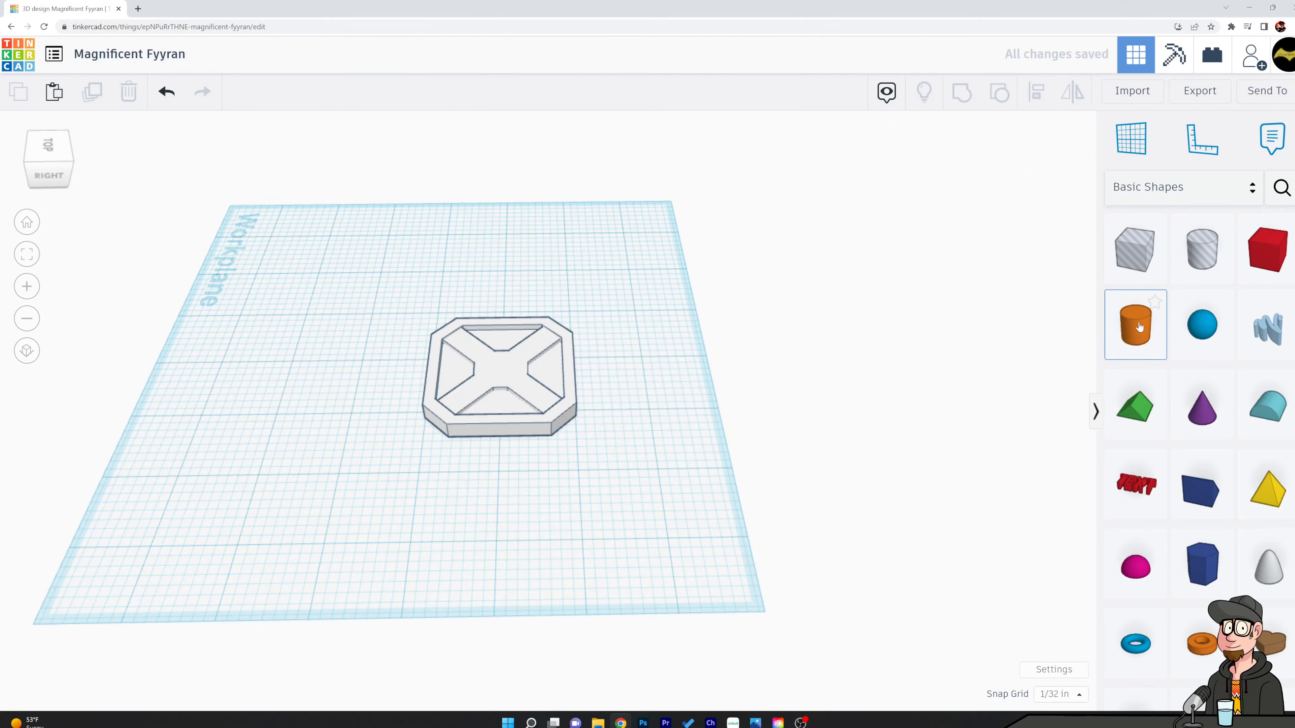
Add a solid cylinder beside the plate and set its sides to 64
drag(1139, 327, 637, 362)
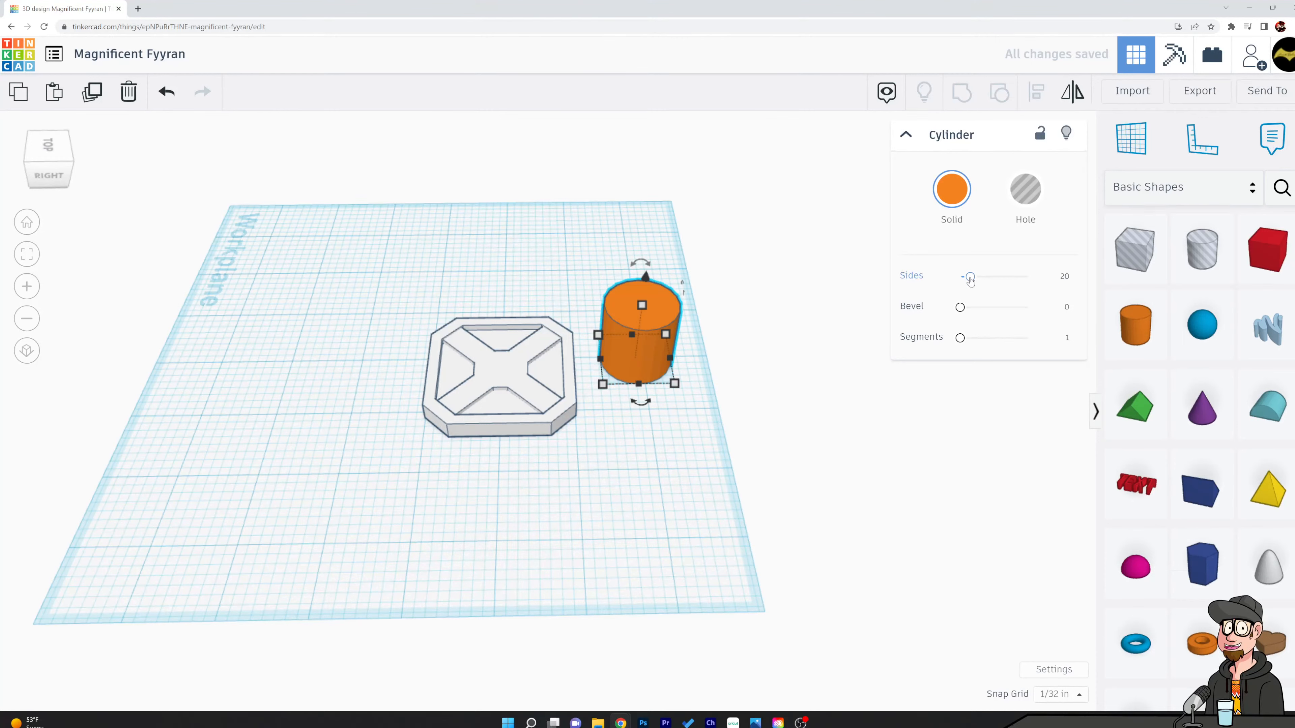
scroll(666, 392, up, 5)
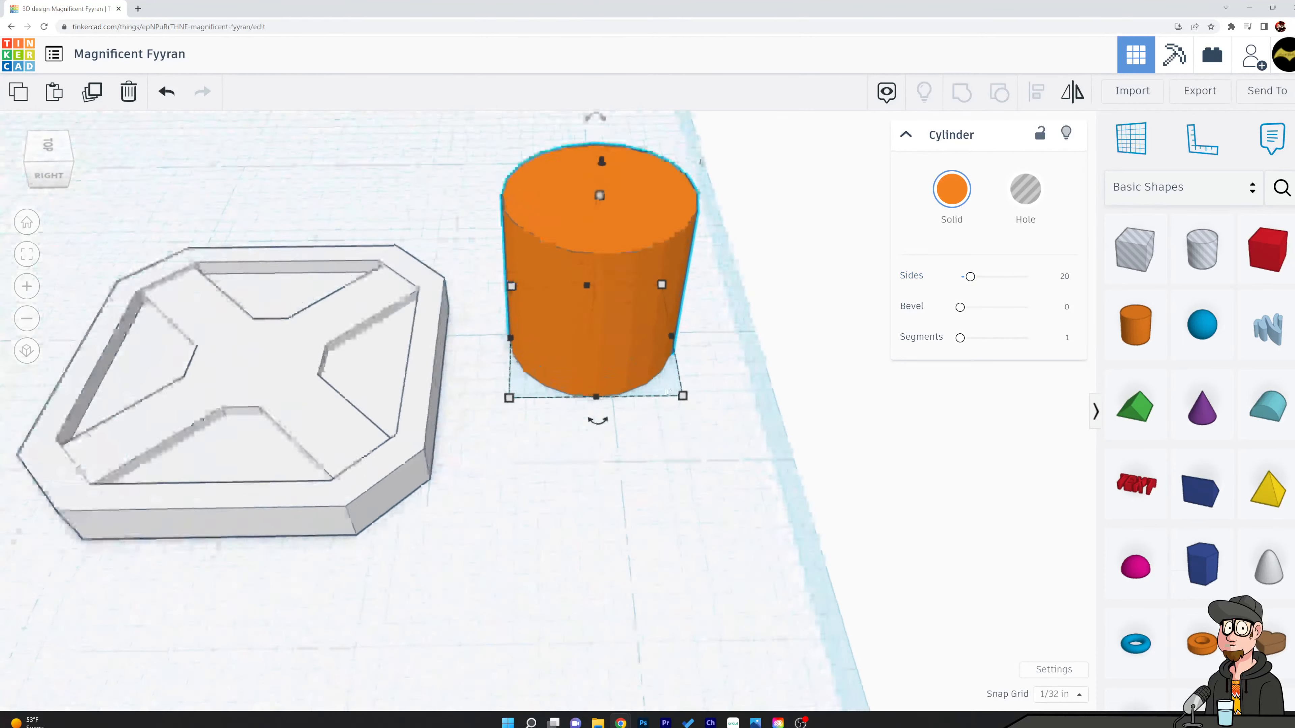
scroll(666, 392, up, 3)
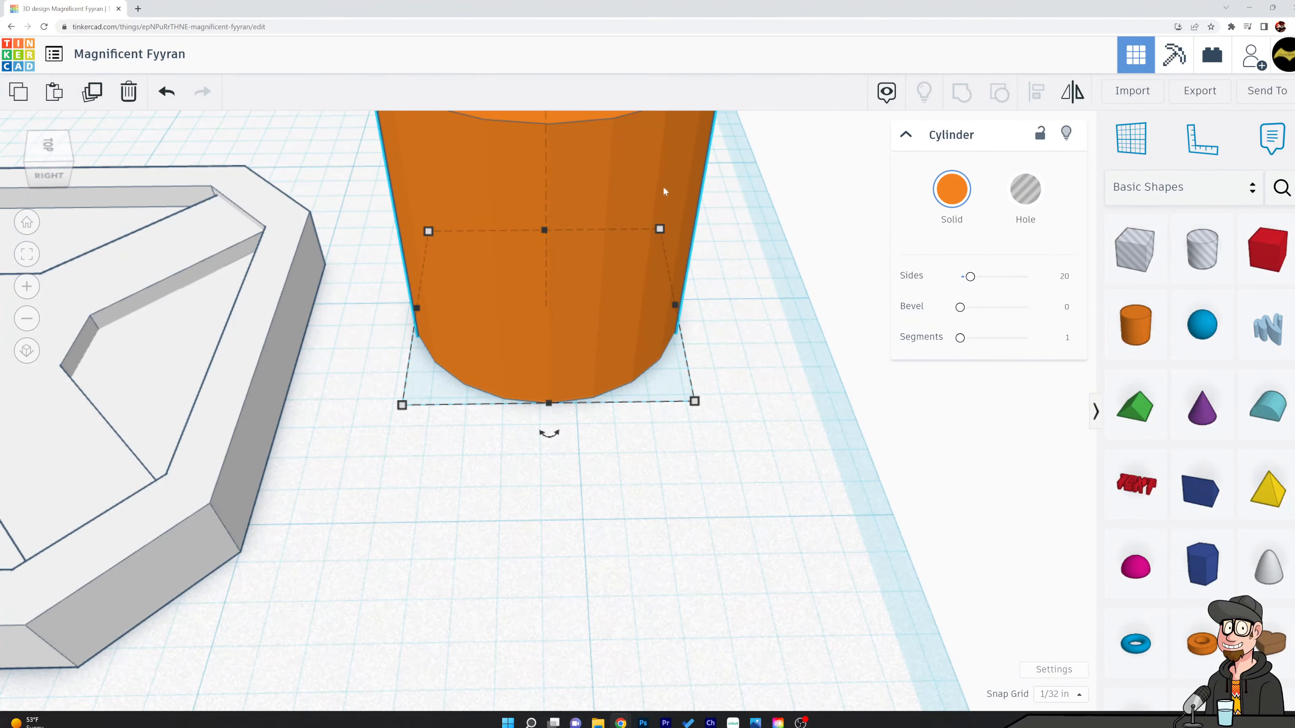
drag(969, 277, 1074, 281)
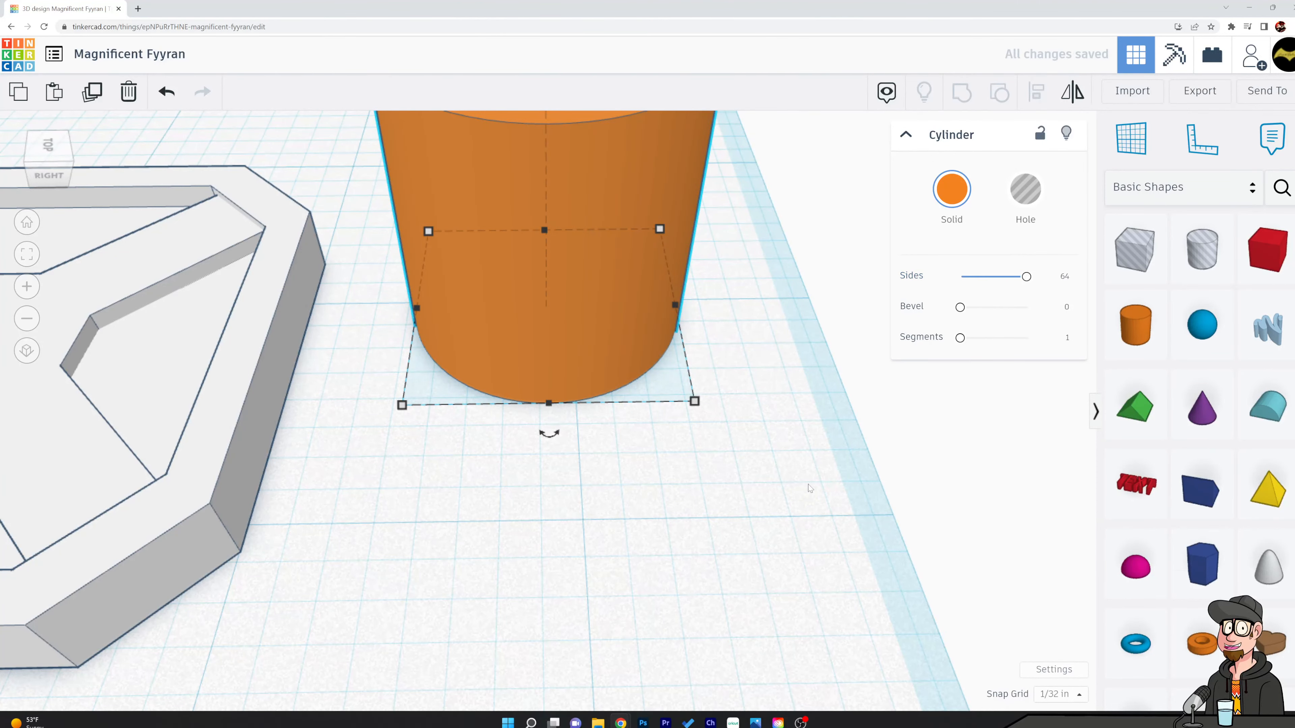
Set the cylinder's segments to 10 and its bevel to 0.963
scroll(809, 484, down, 5)
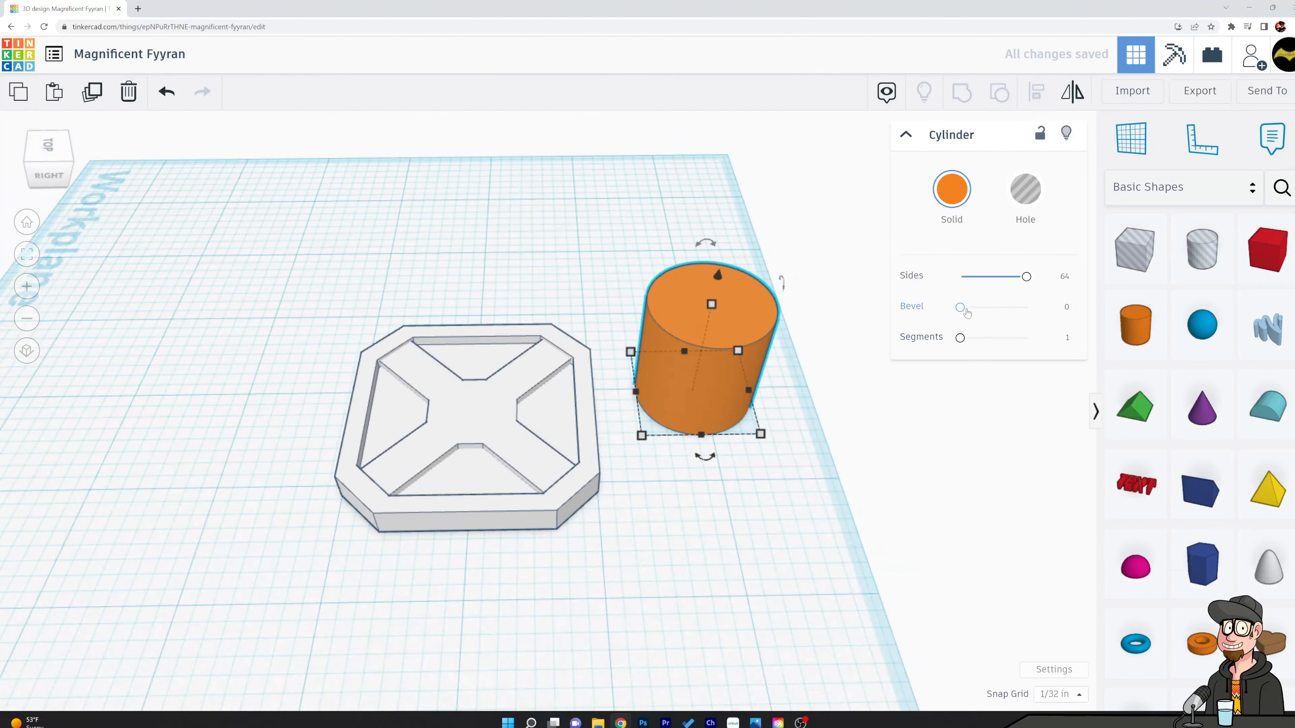
drag(967, 313, 1026, 338)
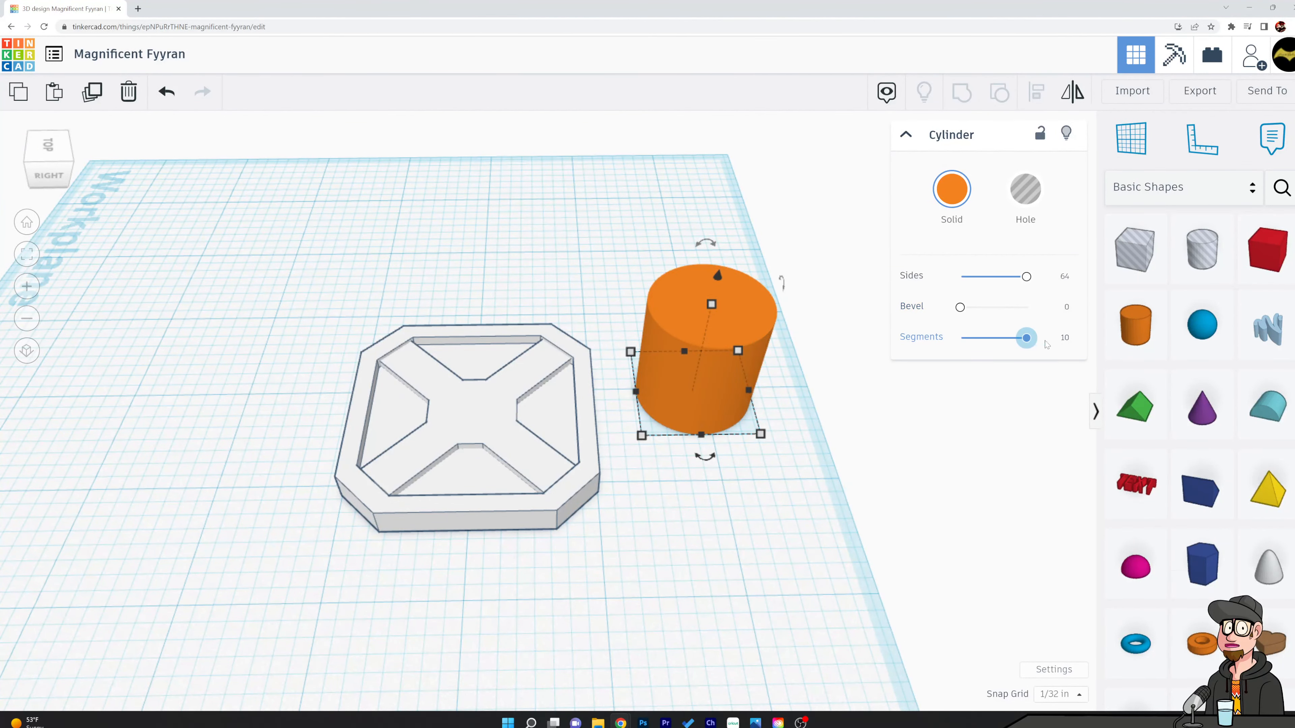
drag(960, 308, 988, 311)
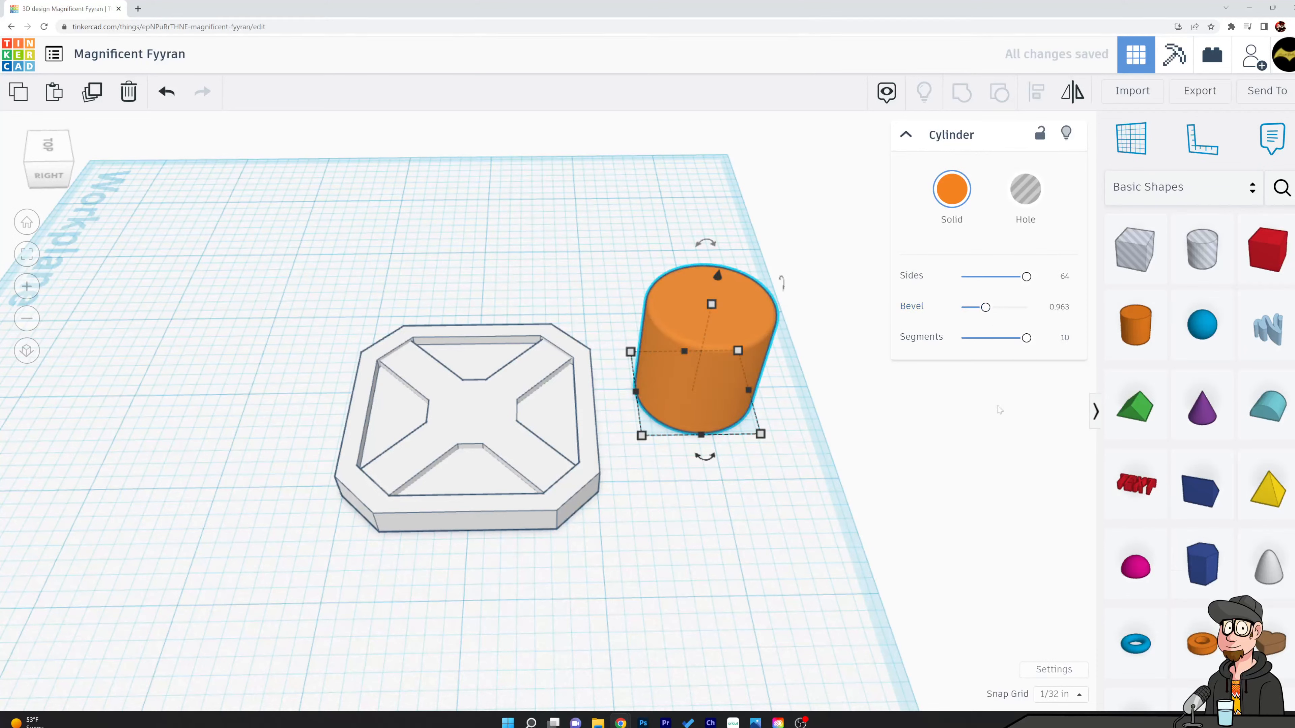
Scale the cylinder down proportionally to about 0.219 in wide and move it onto the plate's rear rim
scroll(802, 456, down, 2)
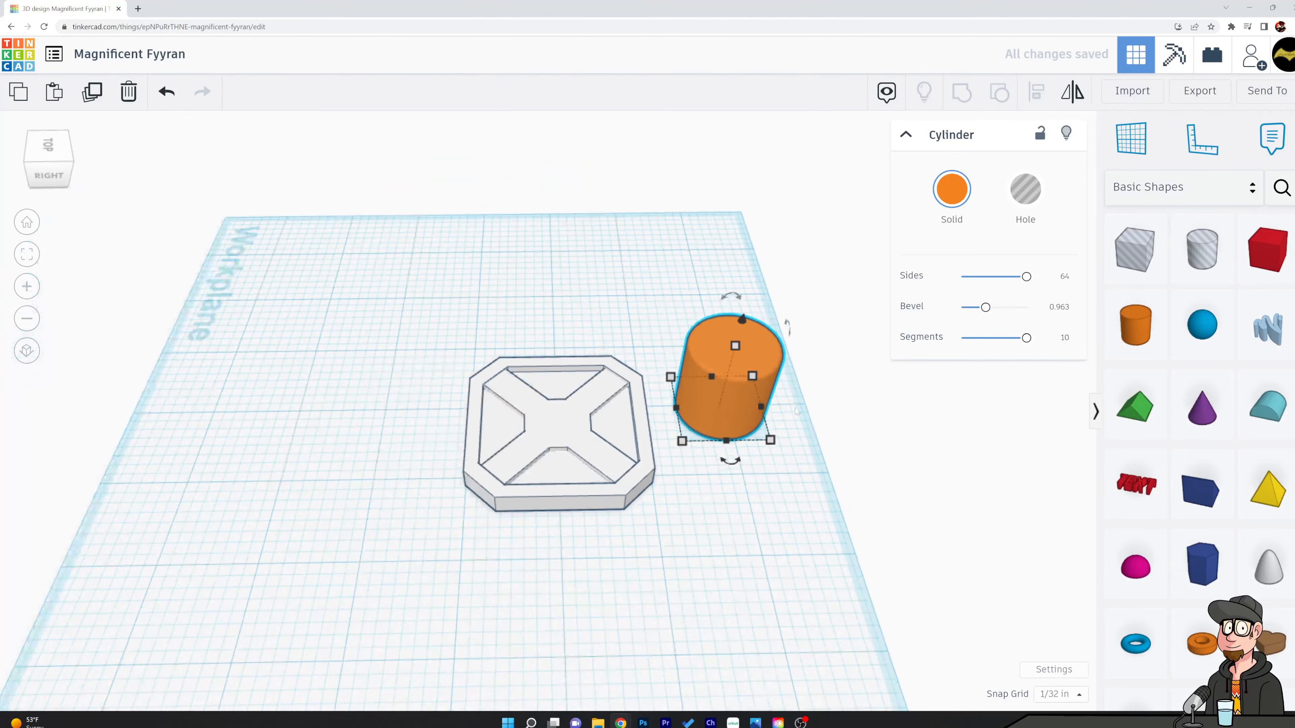
shift+drag(736, 349, 728, 374)
click(705, 391)
right_drag(822, 432, 711, 429)
click(711, 430)
drag(711, 432, 515, 377)
Switch to an orthographic top view and shrink the cylinder's footprint to 0.094 by 0.094 in
click(27, 350)
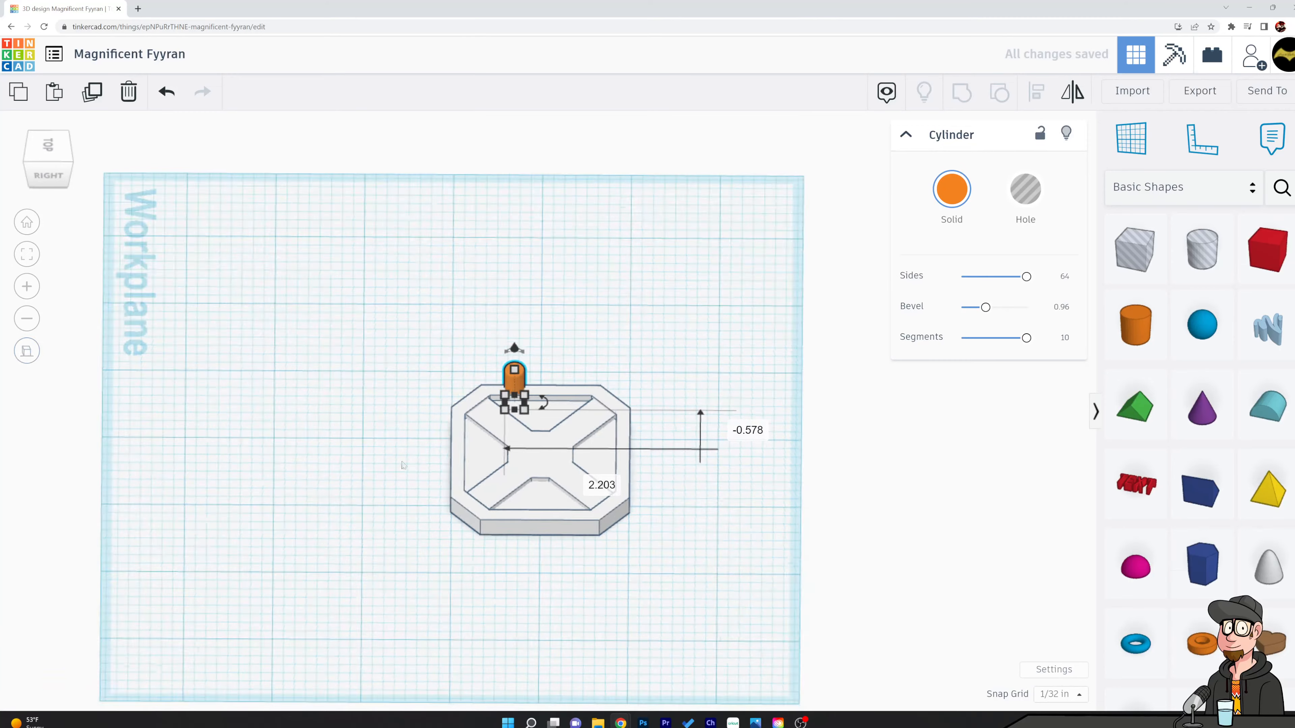
click(48, 146)
scroll(461, 434, up, 2)
scroll(461, 435, up, 8)
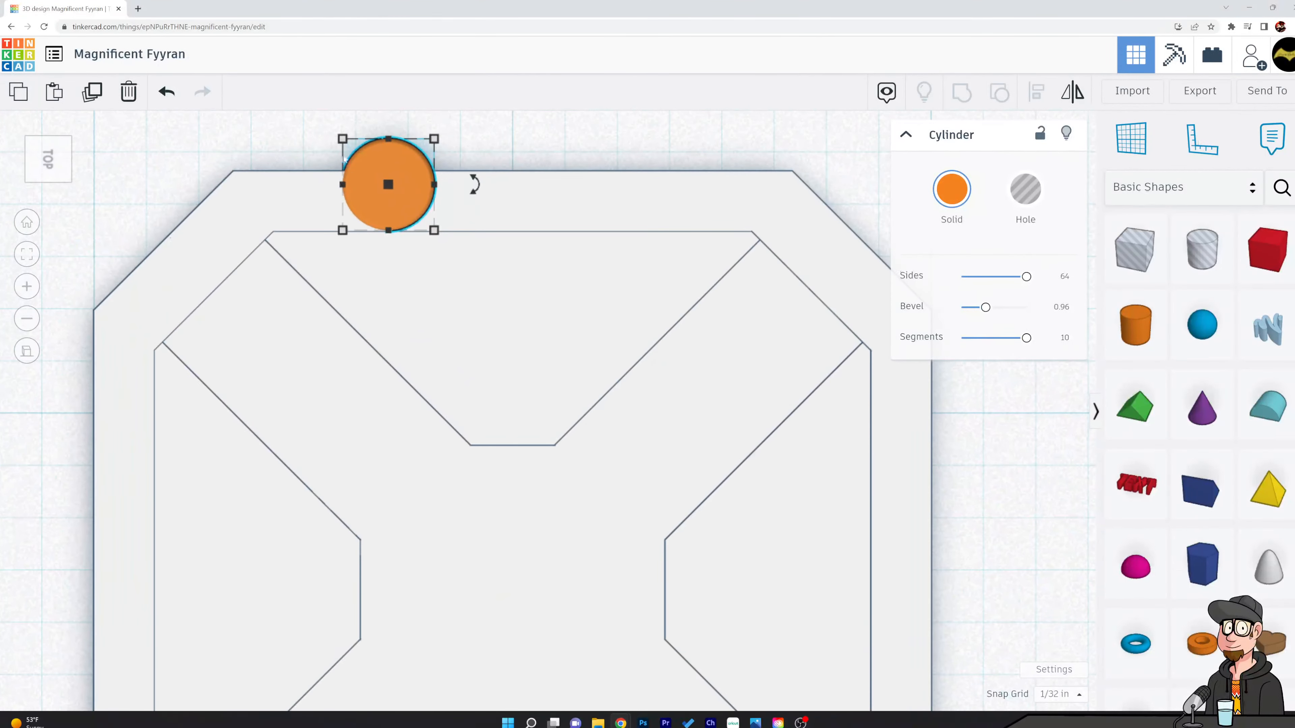
mouse_move(343, 139)
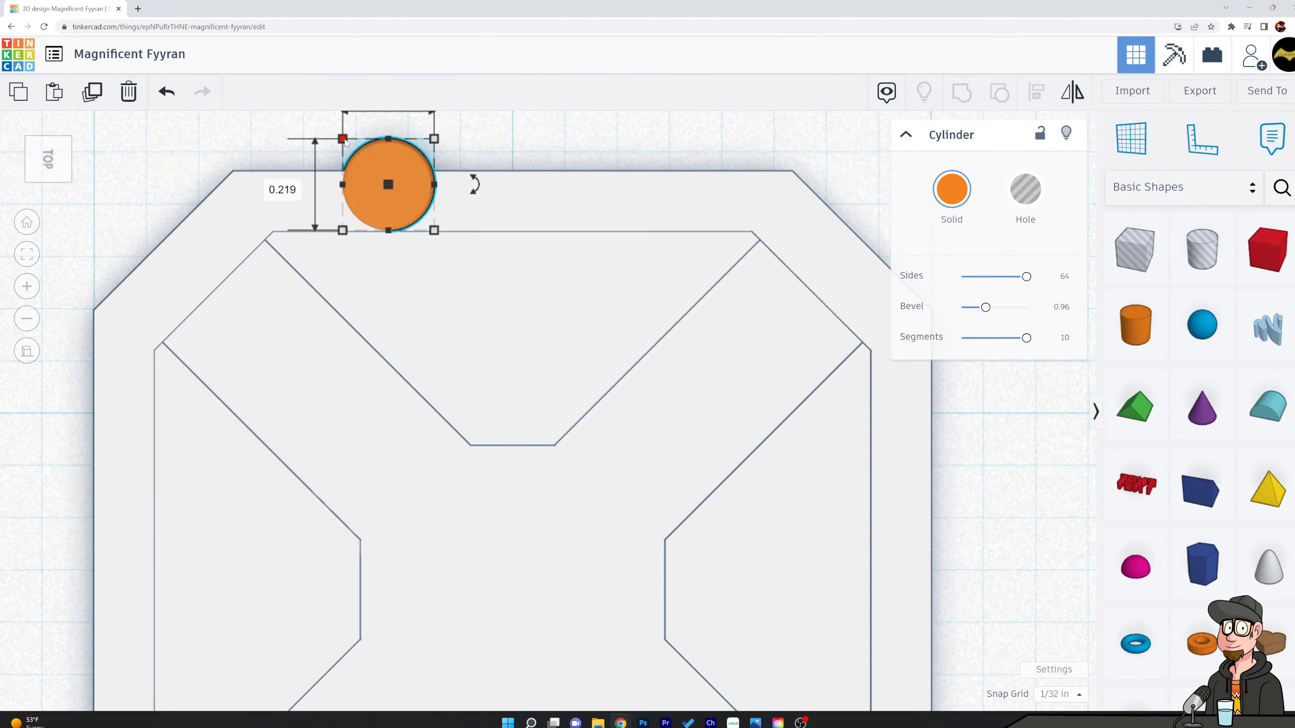
drag(343, 139, 397, 205)
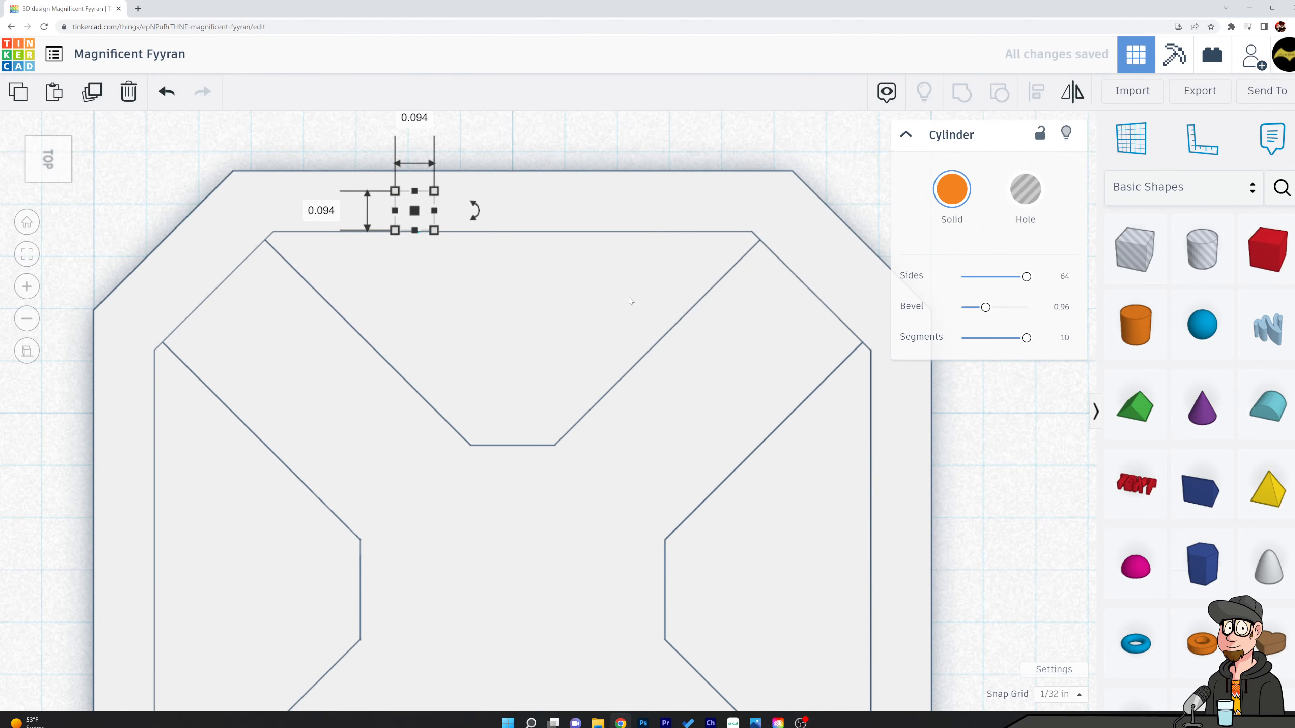
right_drag(678, 176, 656, 95)
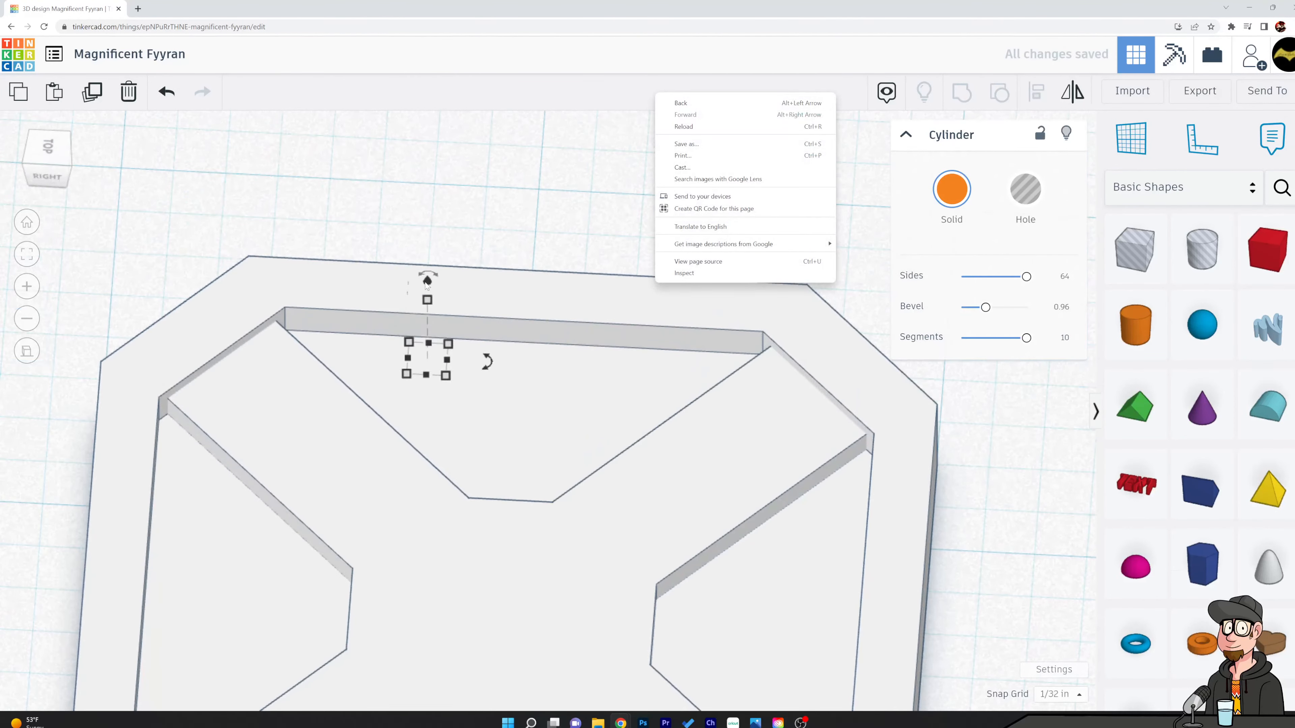
Square up the top view, set the snap grid to 1/64 in and nudge the cylinder one increment toward the plate's centre
drag(427, 283, 414, 229)
right_drag(614, 244, 624, 344)
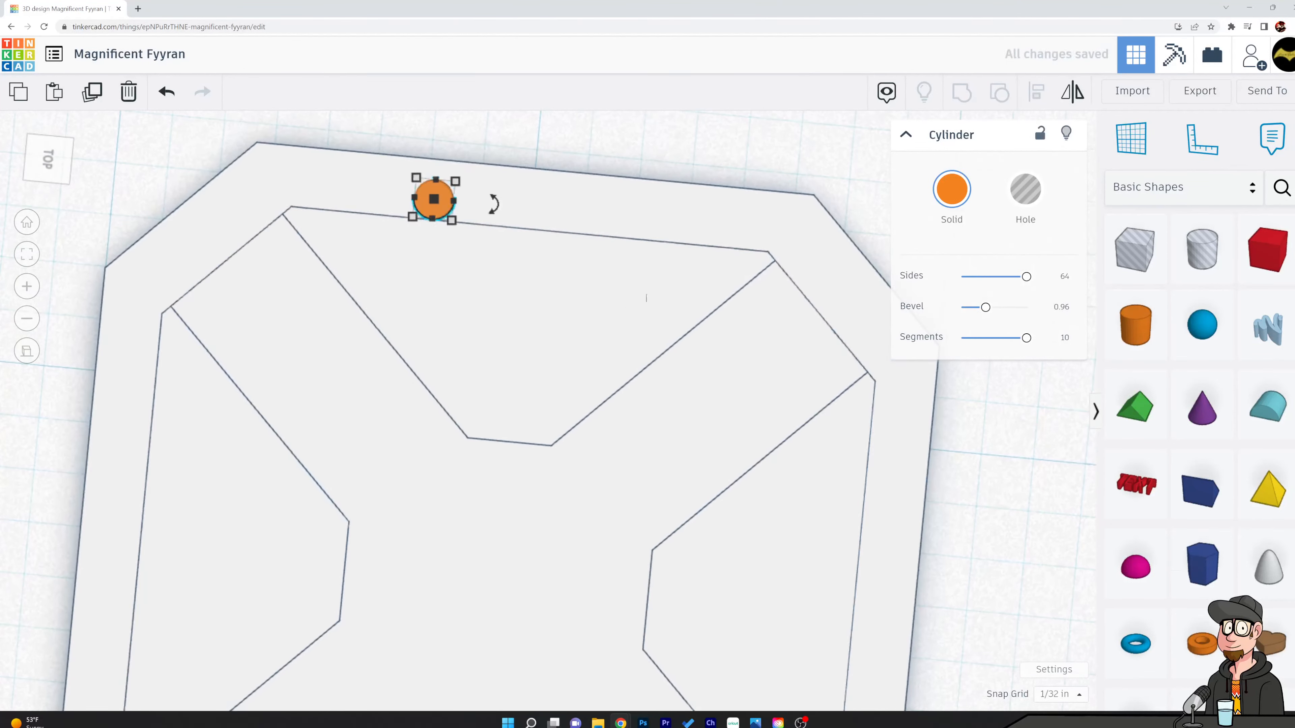
right_drag(645, 297, 700, 282)
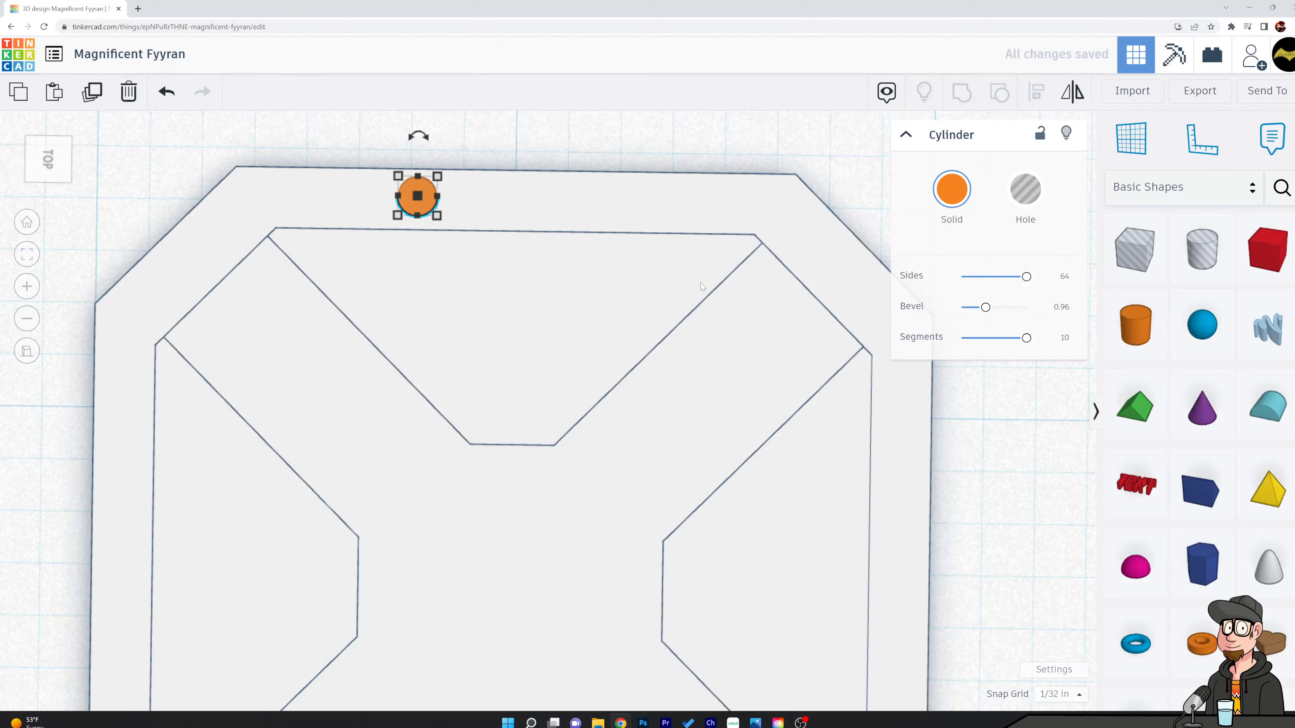
click(1059, 695)
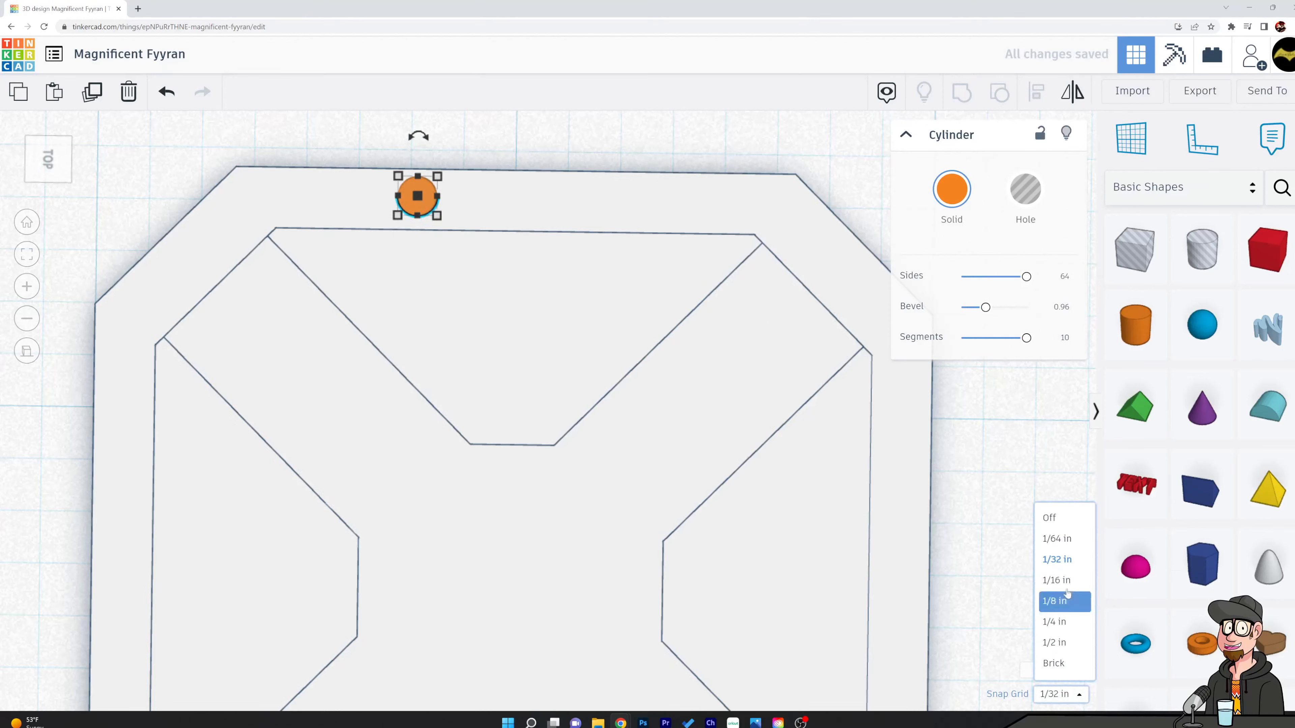
click(1065, 557)
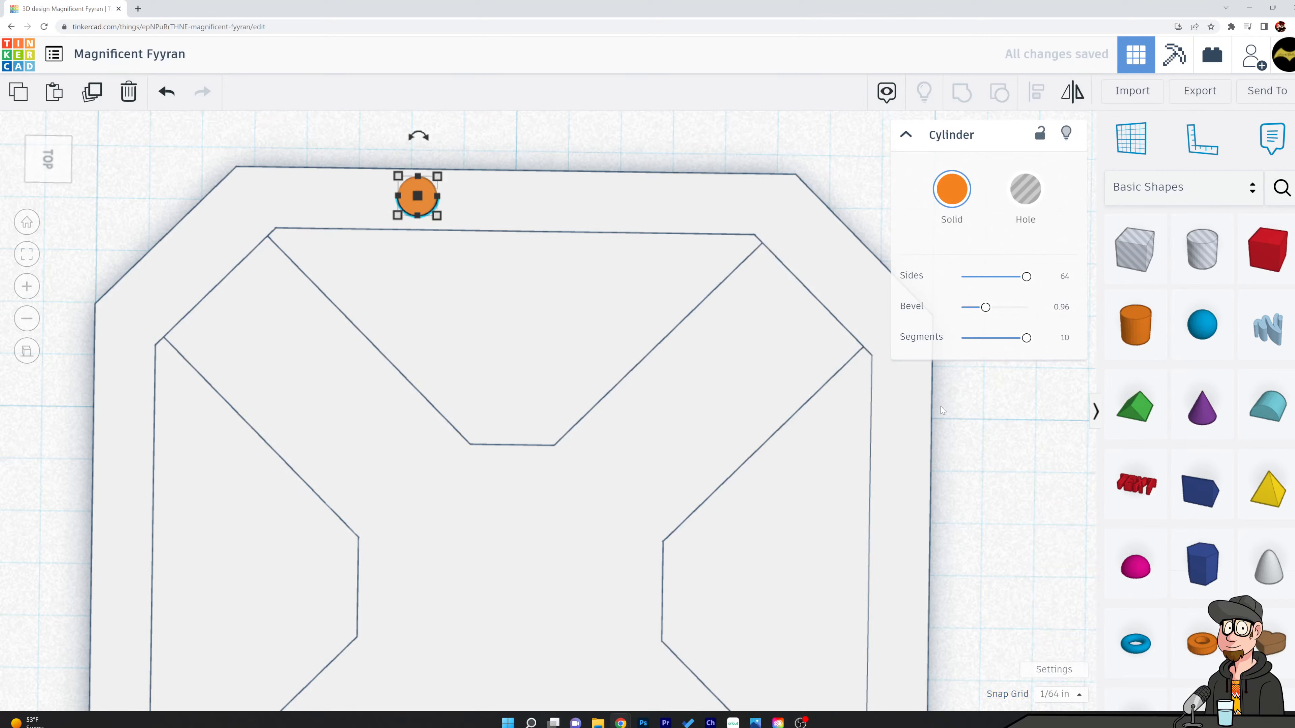
key(Down)
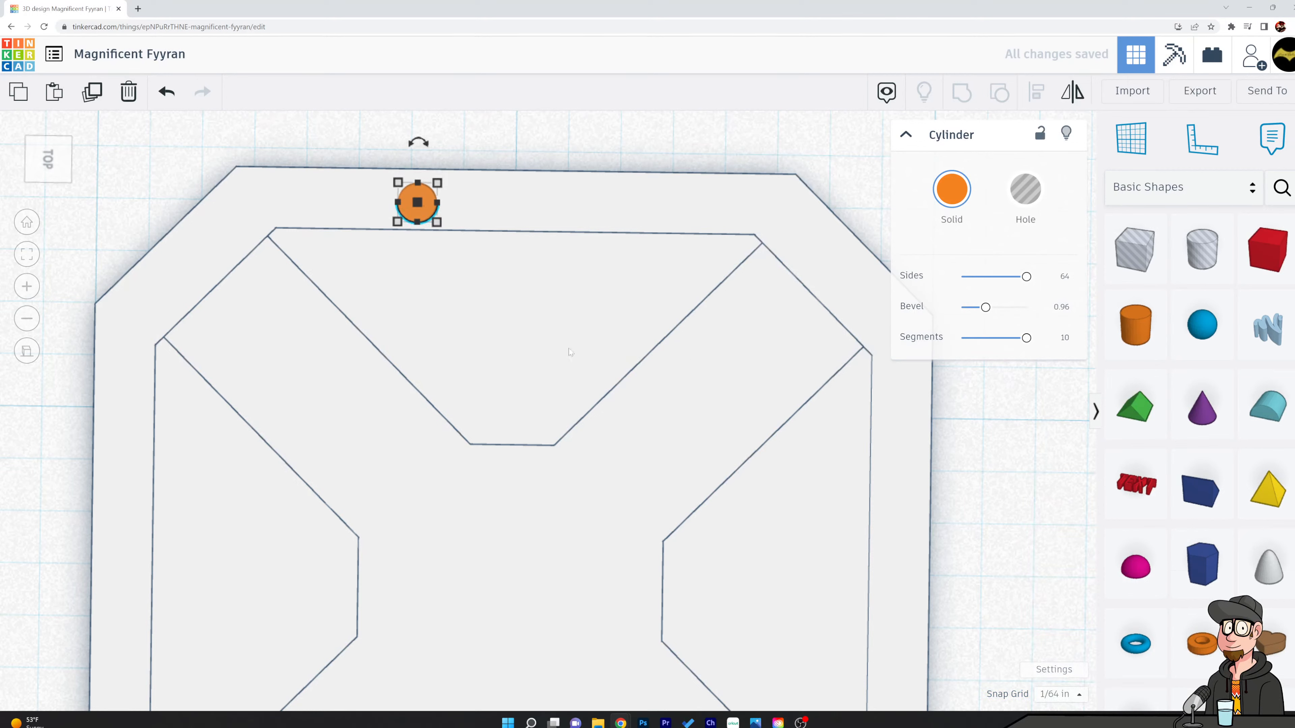
click(635, 164)
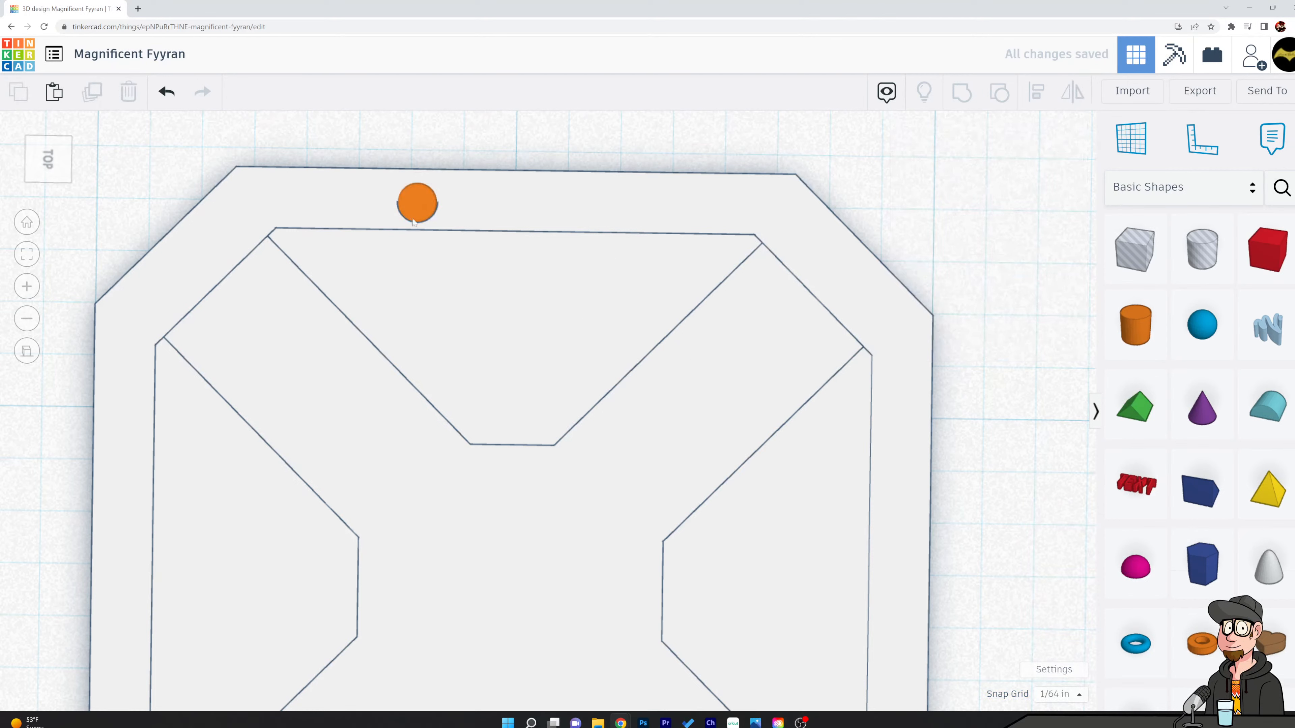
click(418, 207)
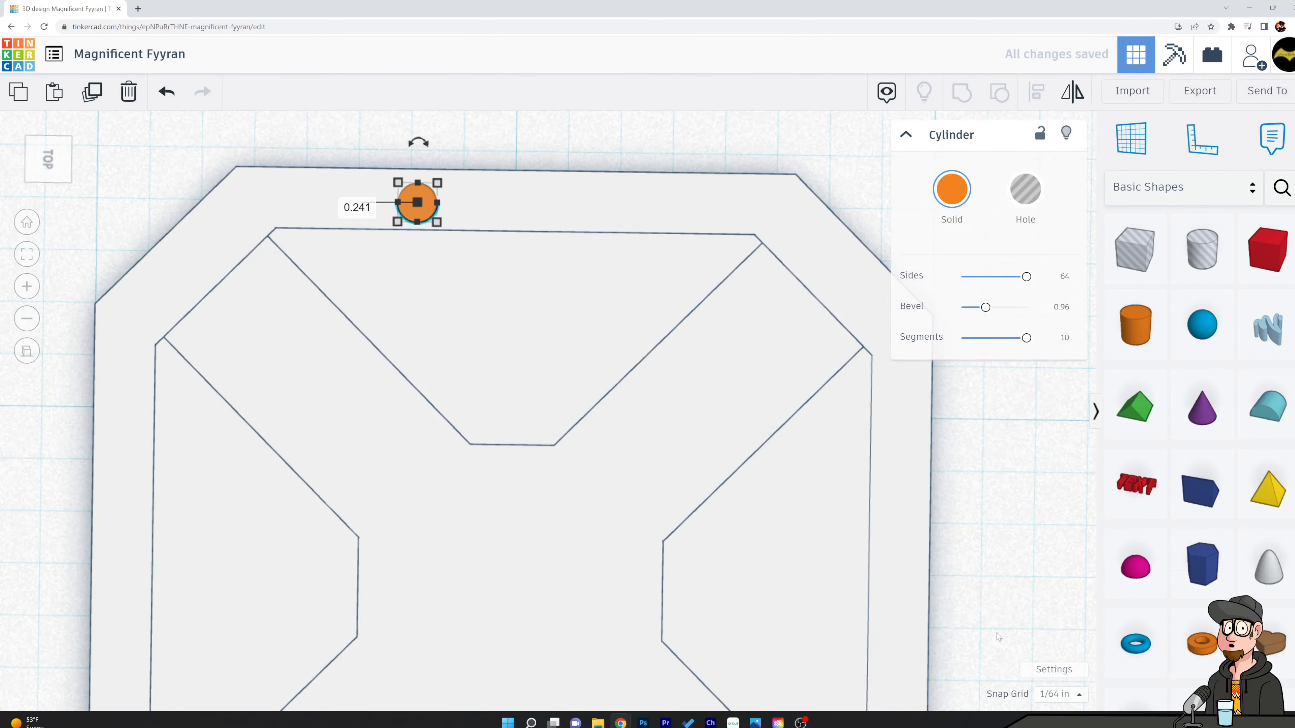
Turn the snap grid off and fine-nudge the cylinder outward to centre it across the rim's width
click(1059, 694)
click(1049, 517)
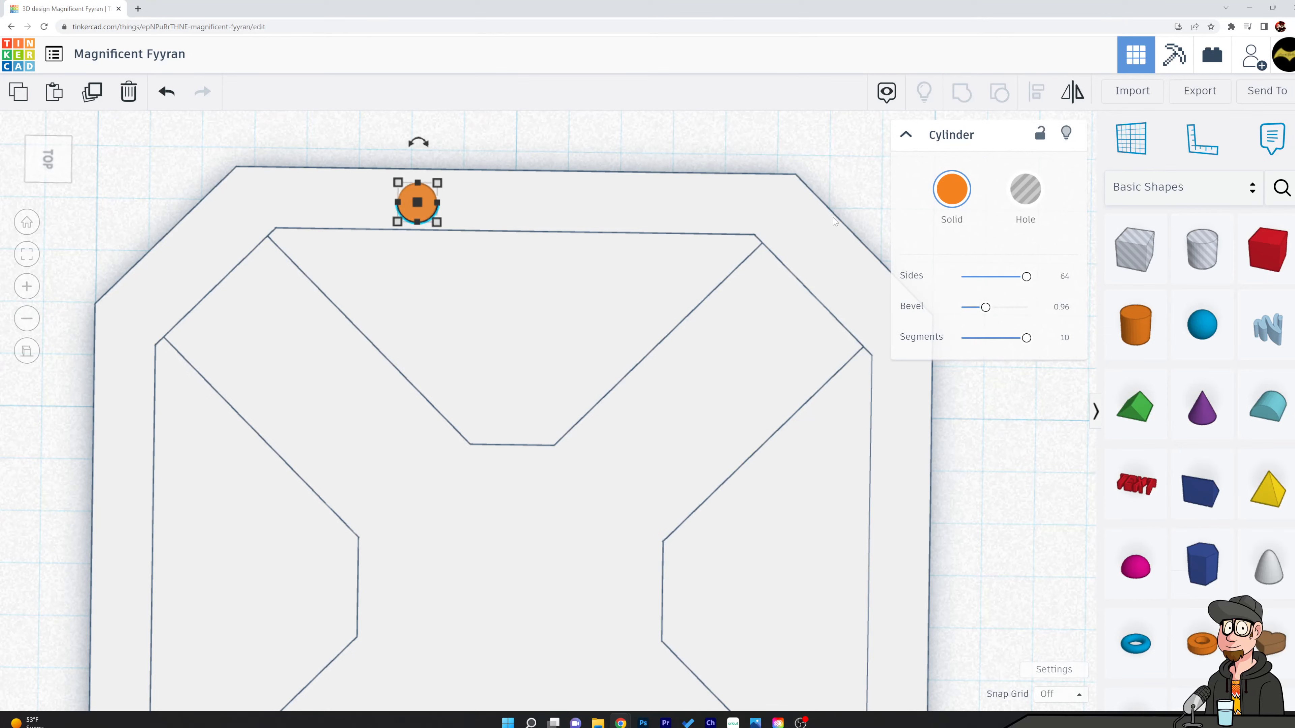
key(Up)
key(Up)
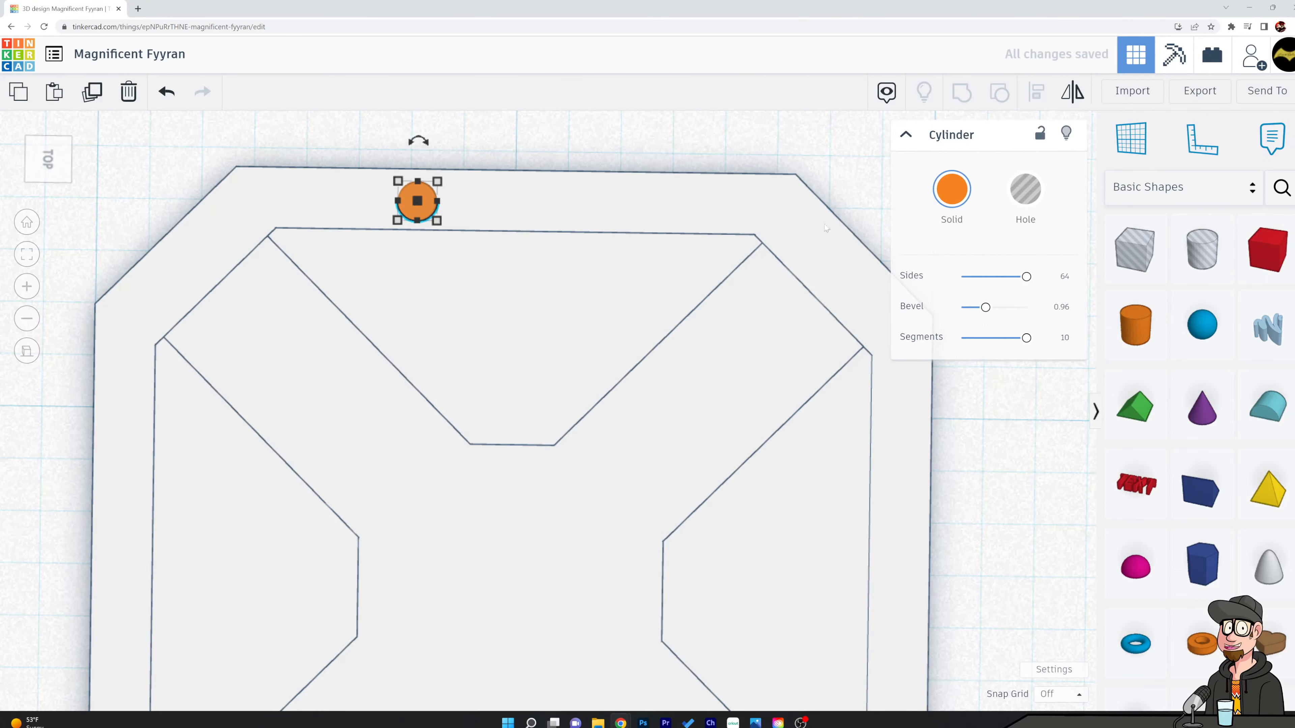
click(557, 147)
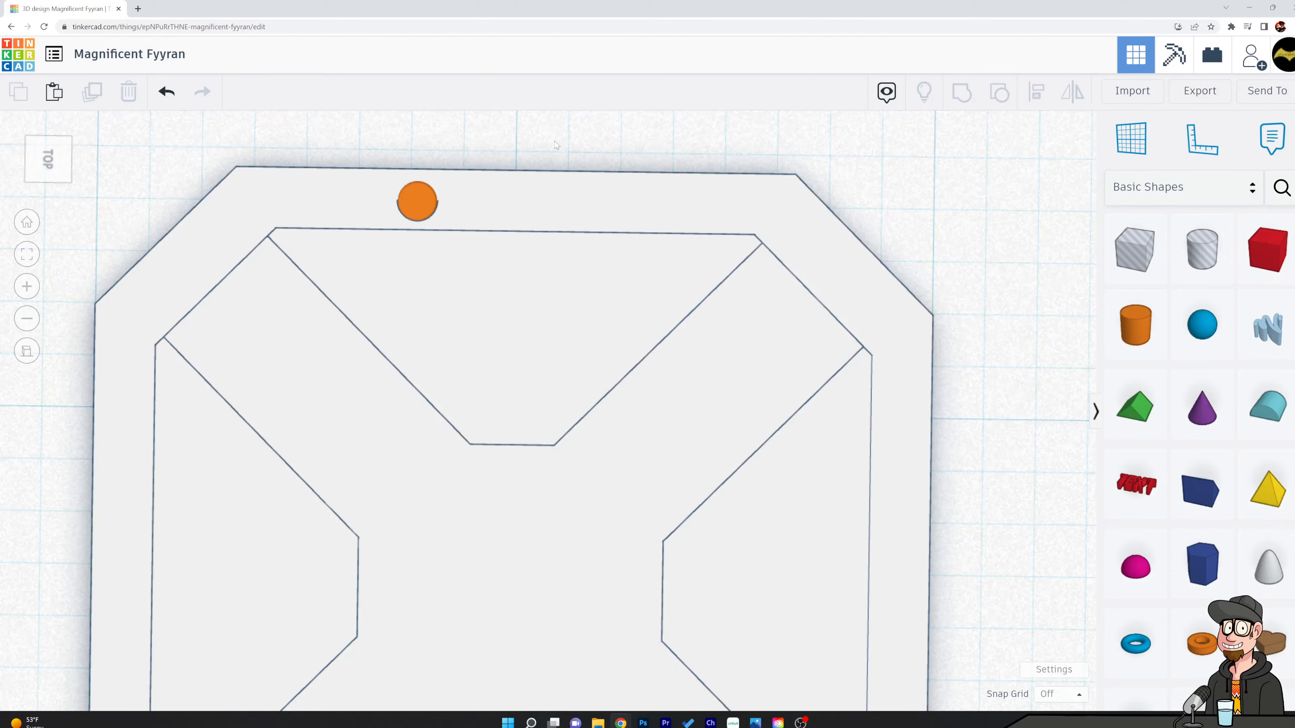
Duplicate the cylinder in place and shift the copy along the rim until a small gap separates the two
click(414, 209)
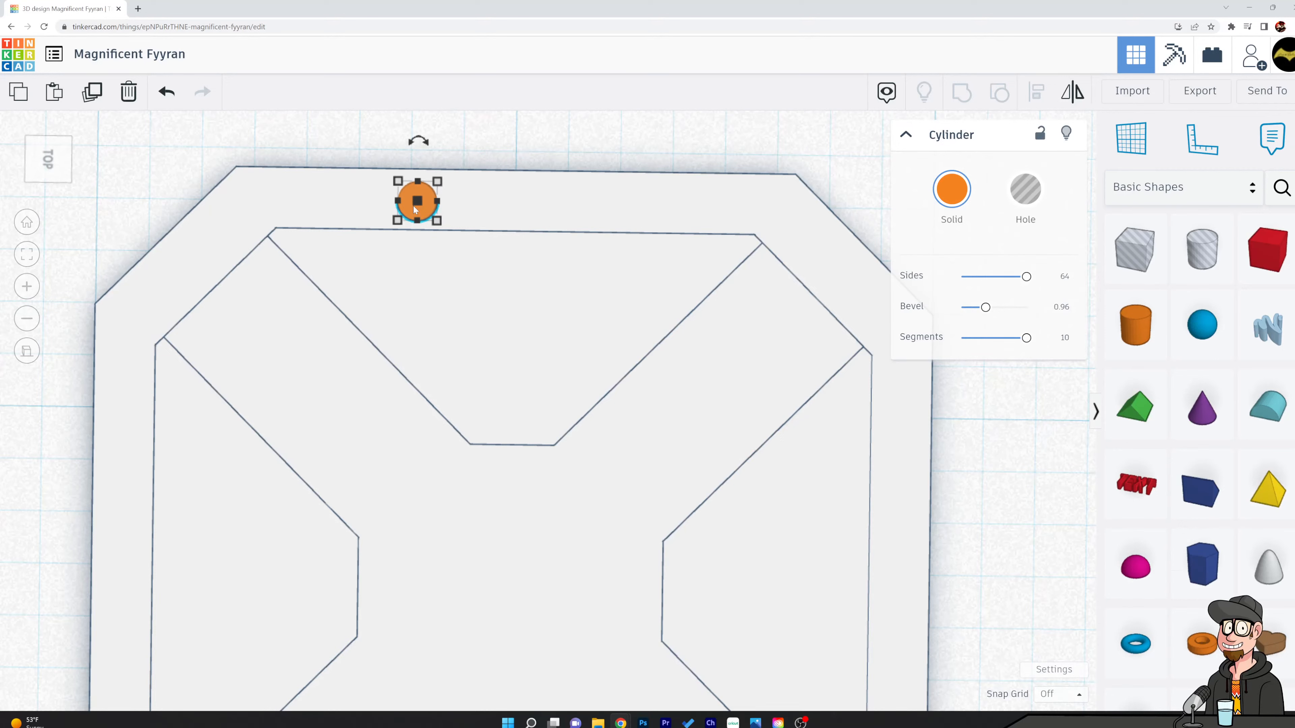
key(Right)
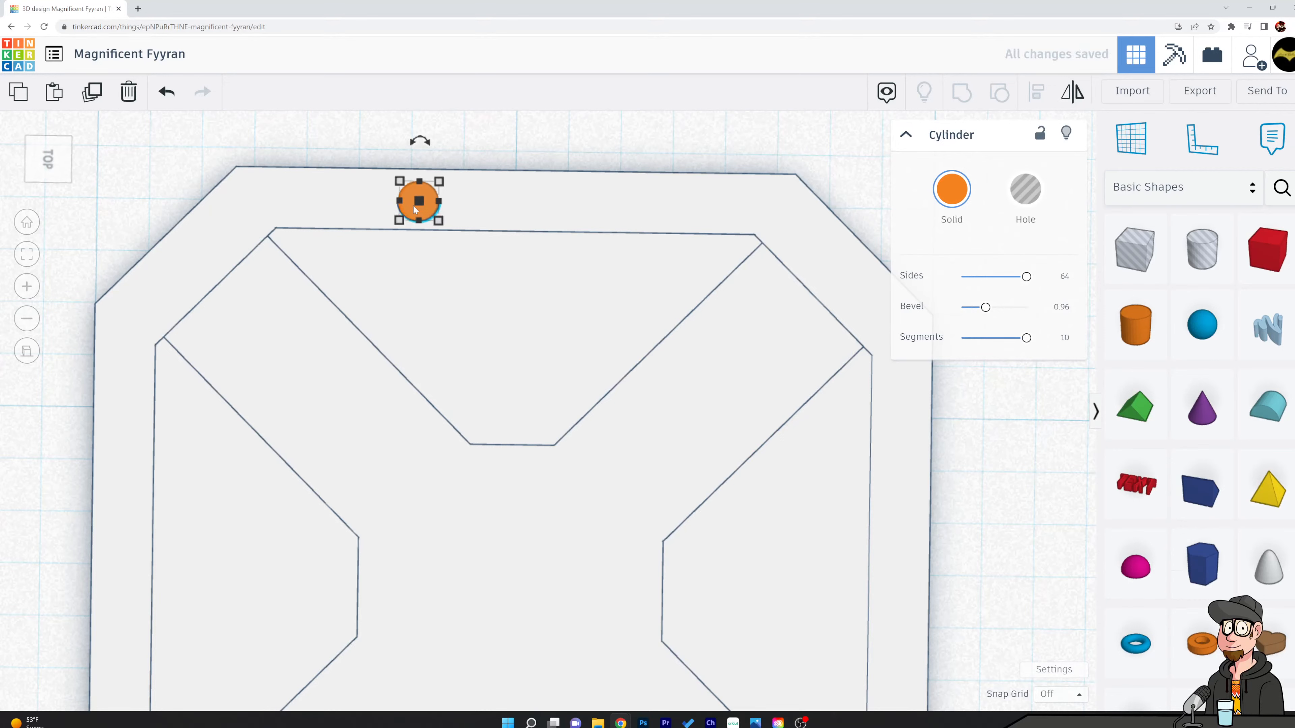
key(Right)
key(Right)
key(Right)
key(Right)
key(Right)
key(Right)
key(Right)
key(Right)
key(Right)
key(Right)
key(Right)
key(Right)
key(Right)
key(Right)
key(Right)
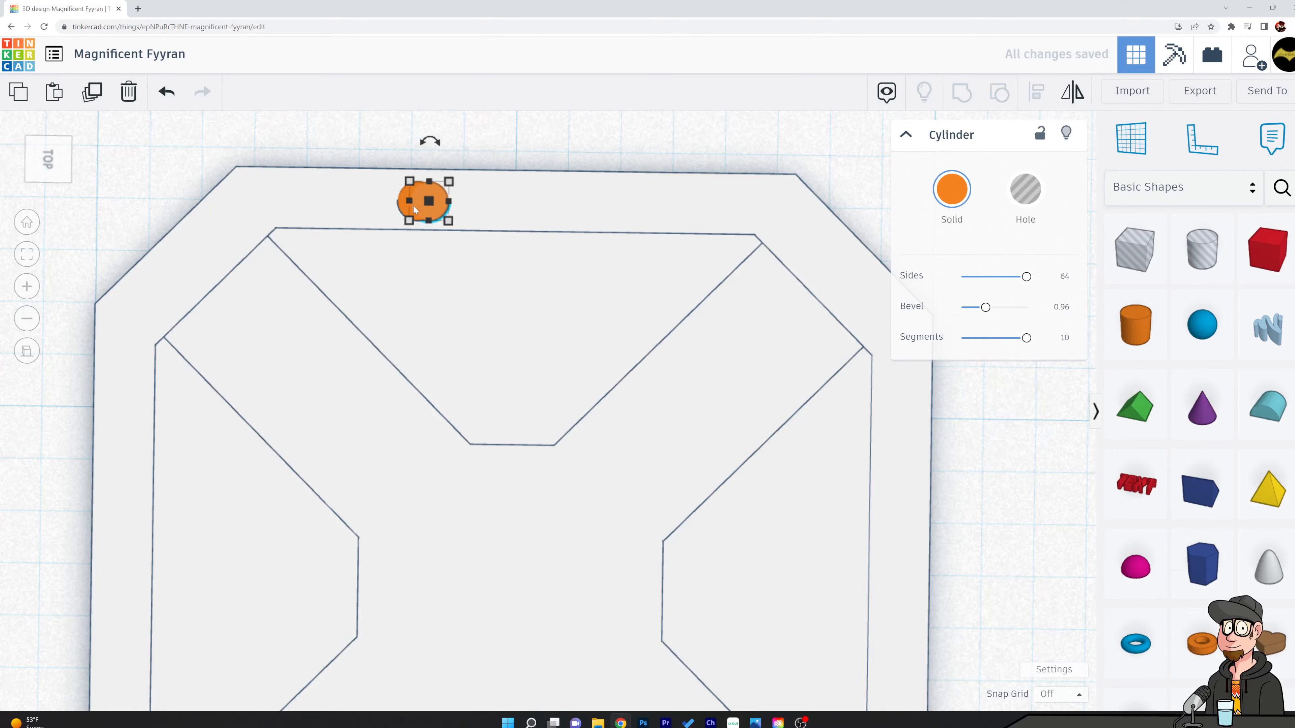
key(Right)
key(Right)
key(Right)
key(Right)
key(Right)
key(Right)
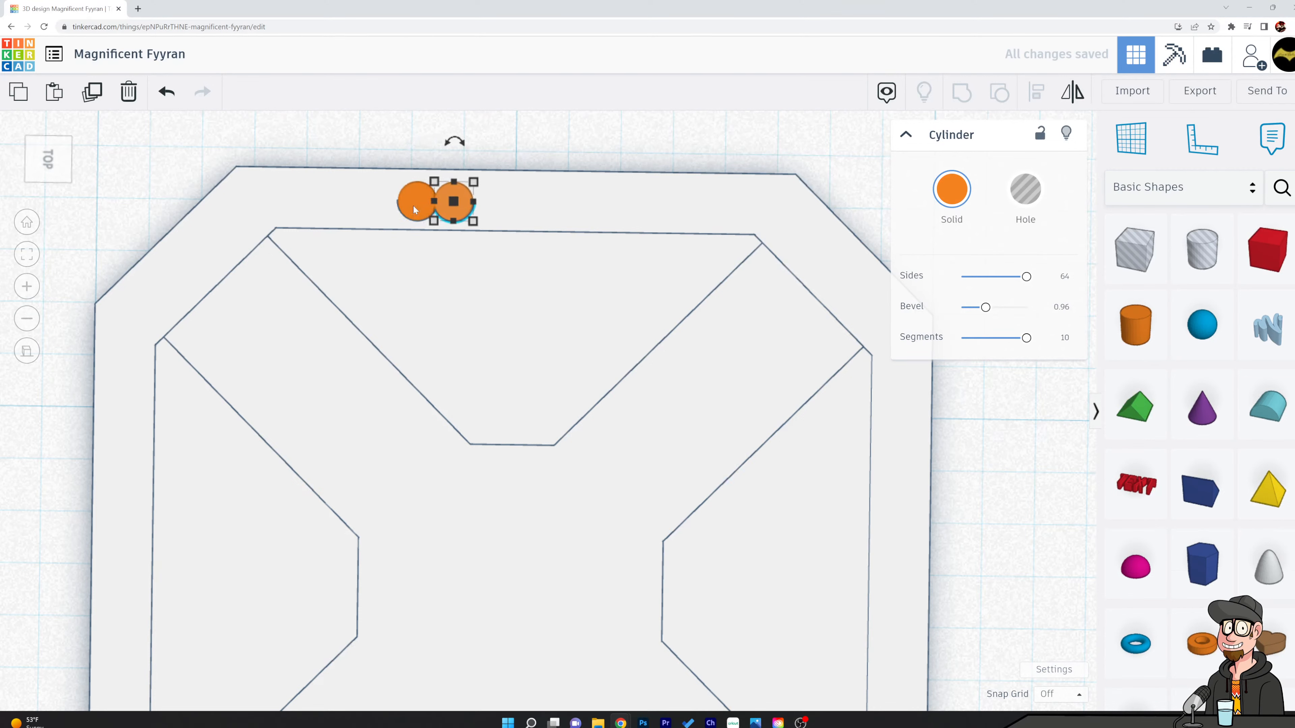
key(Right)
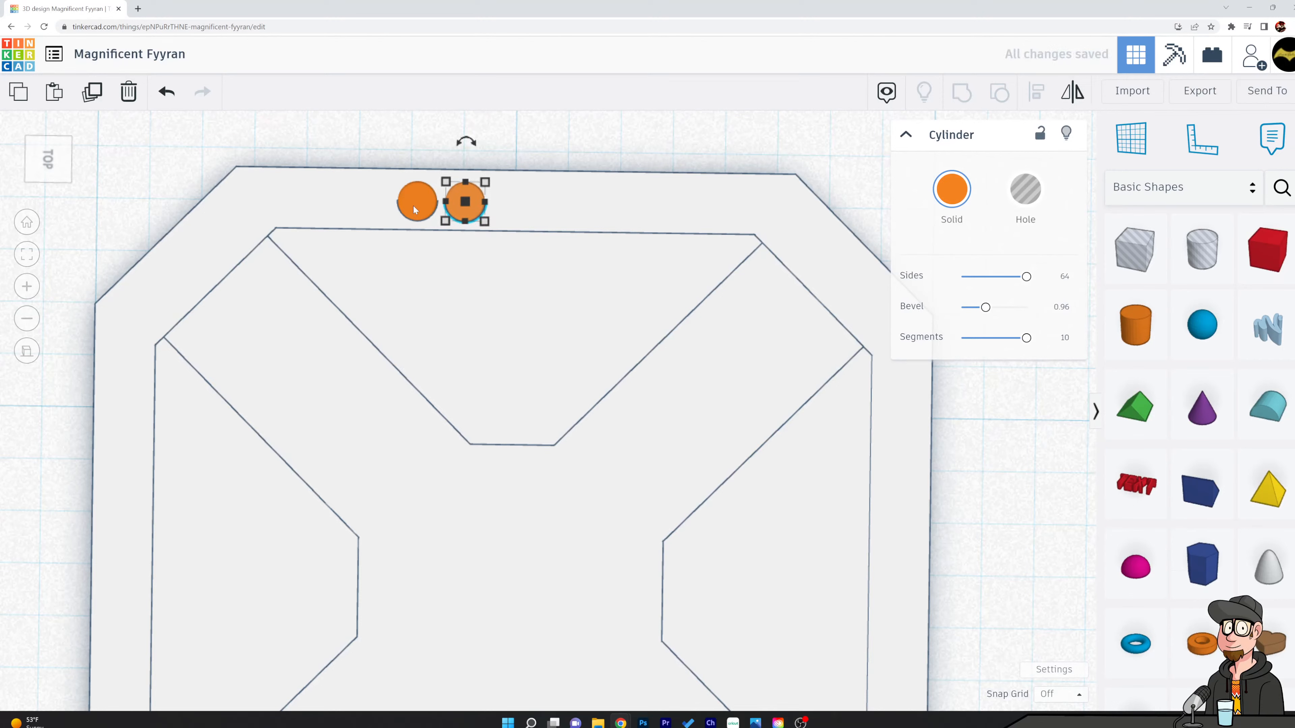
Repeat the spaced duplication three more times to form a row of five cylinders along the rim
key(ctrl+d)
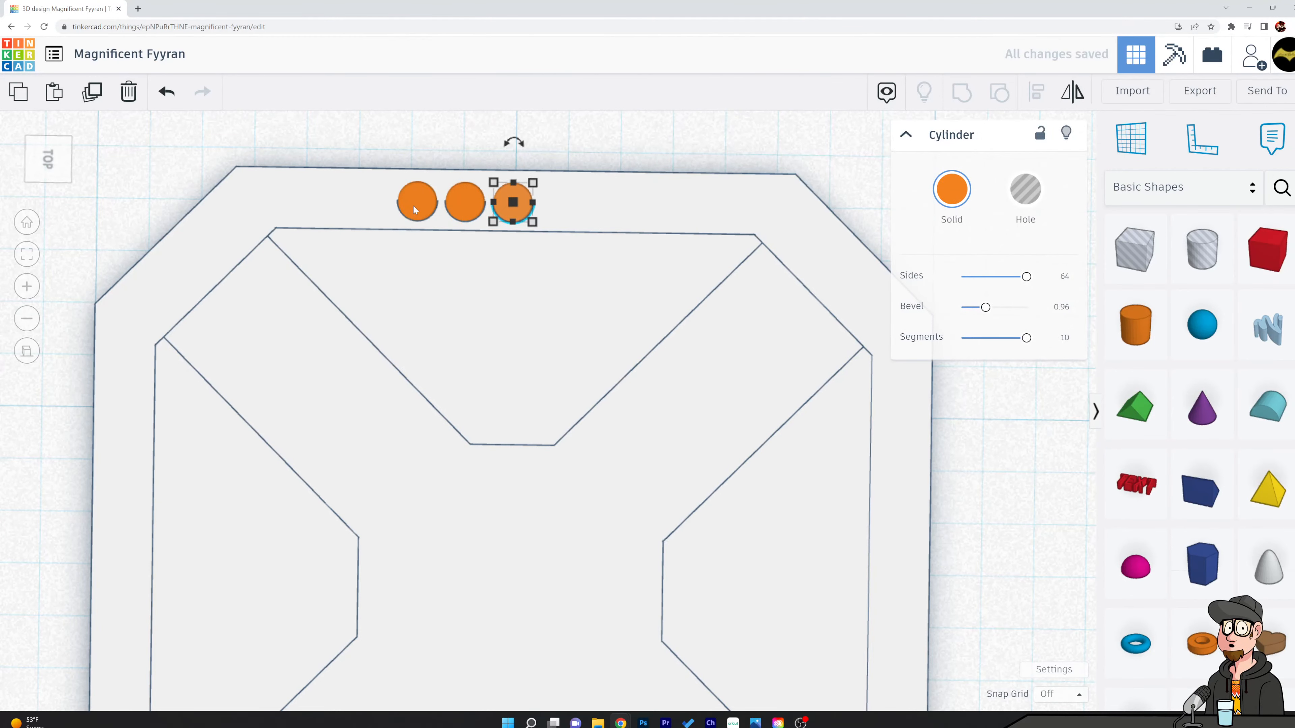
key(ctrl+d)
key(ctrl+d)
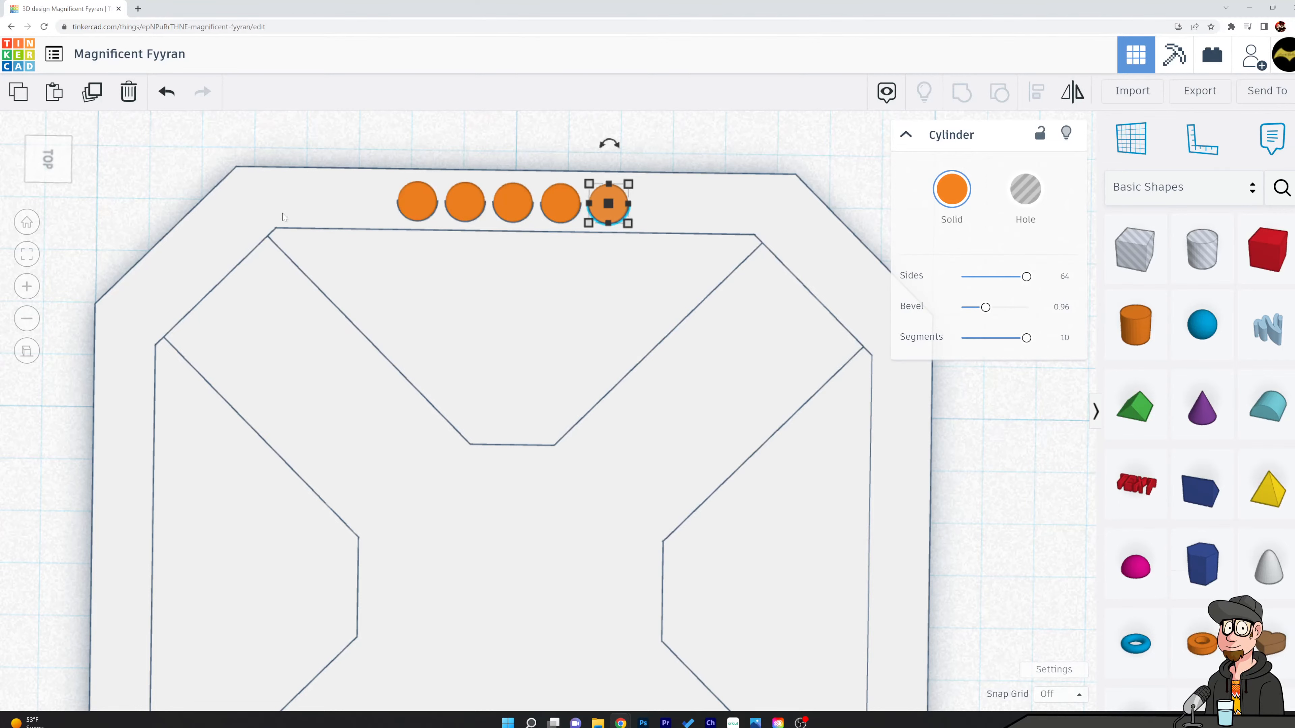
click(384, 118)
Return to perspective view, select all five rim cylinders and turn them into holes
scroll(735, 352, down, 5)
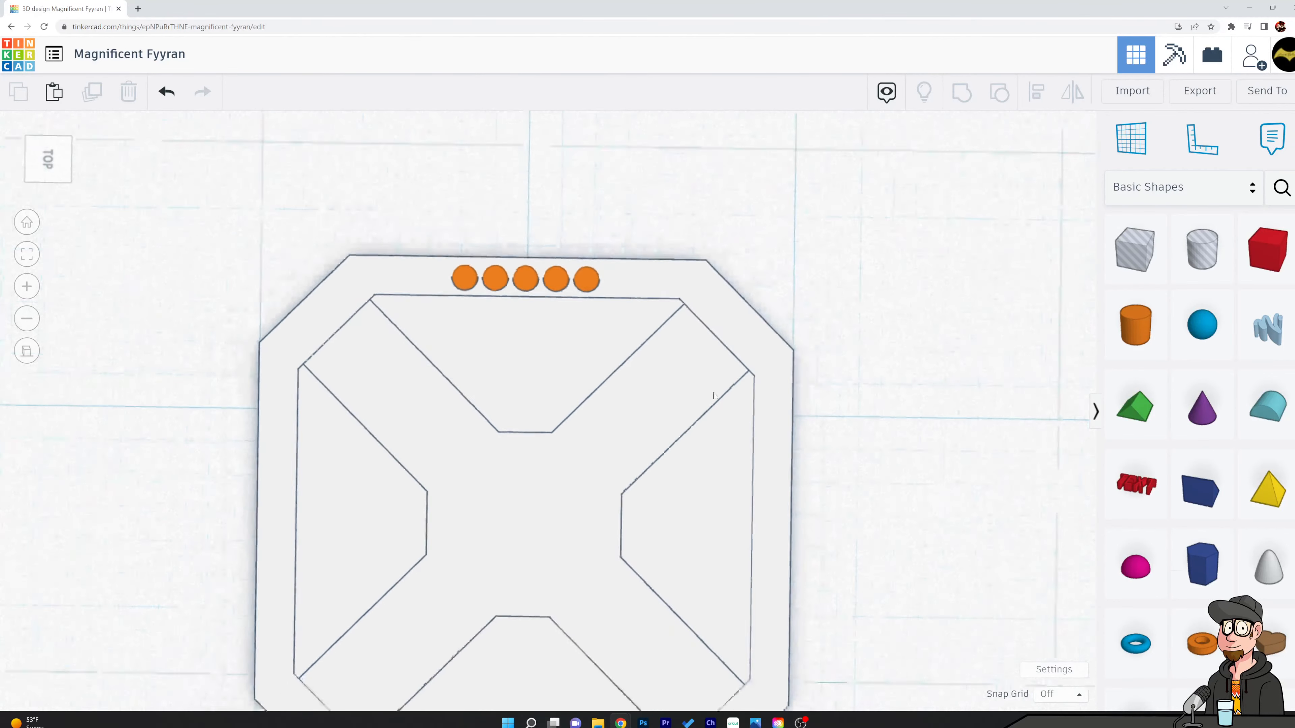
middle_drag(765, 289, 865, 232)
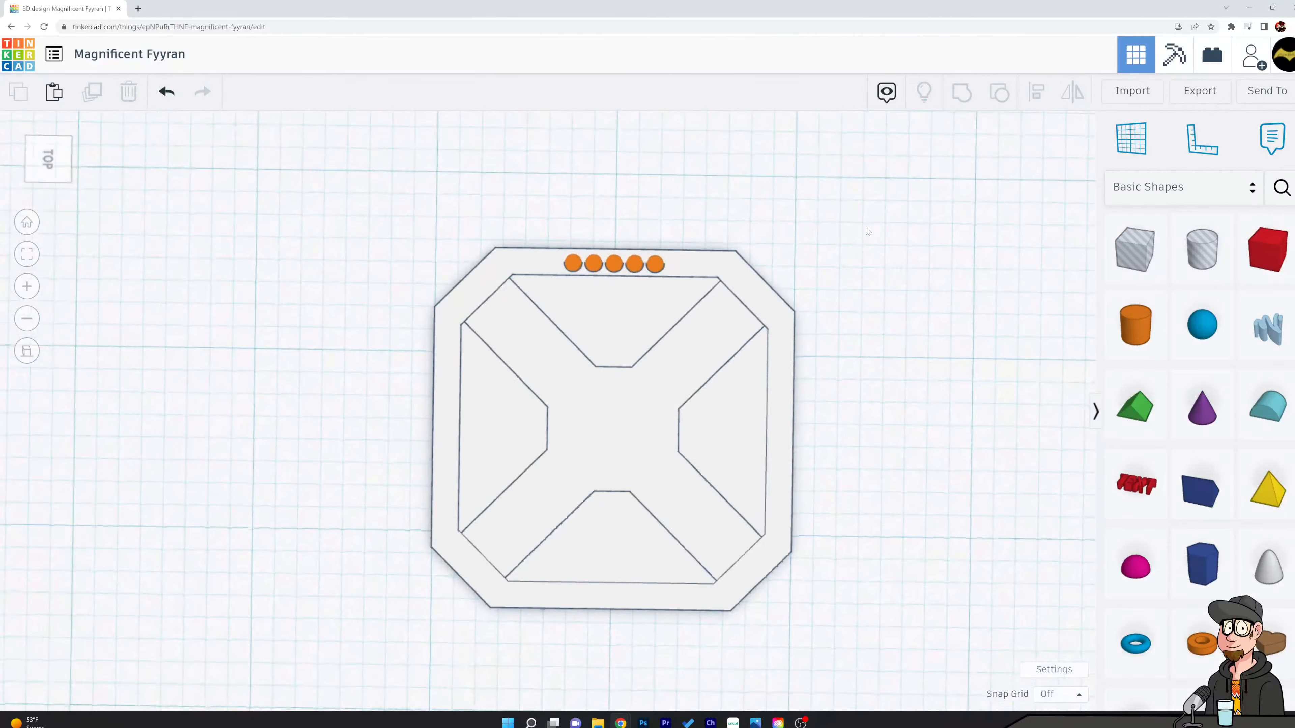
right_drag(823, 228, 841, 306)
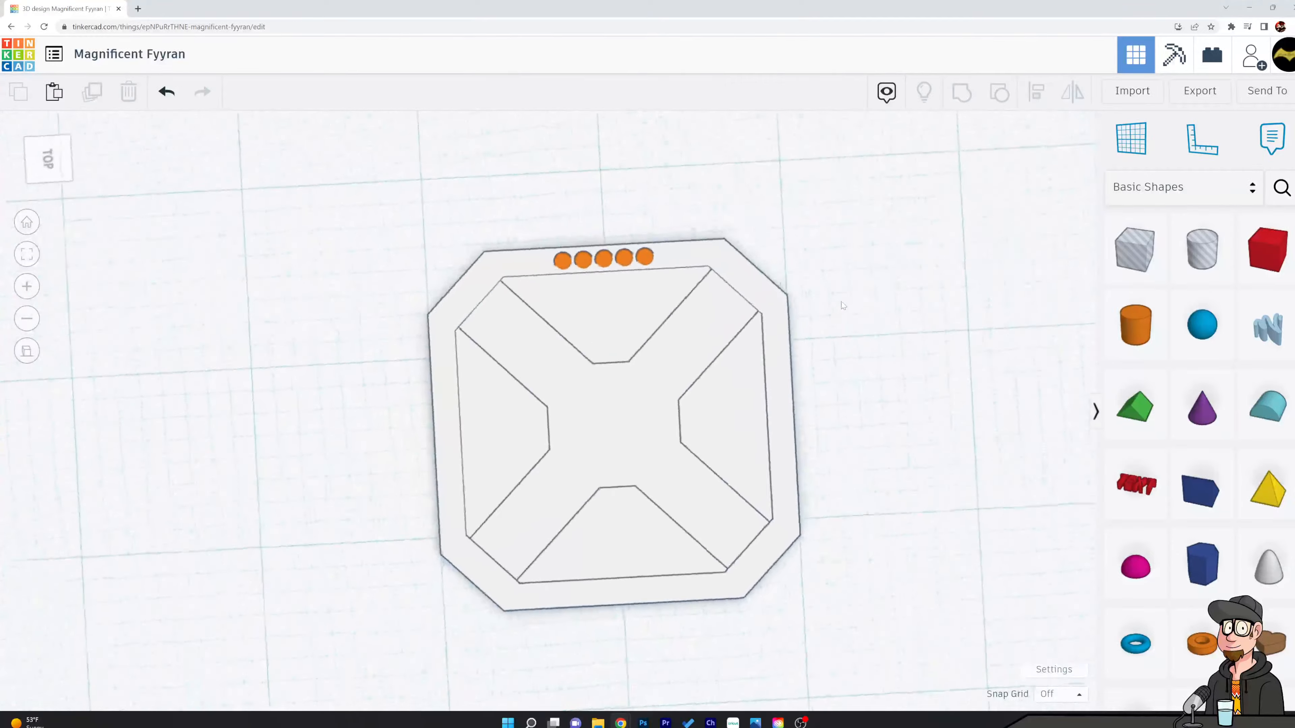
click(27, 352)
right_drag(400, 377, 90, 278)
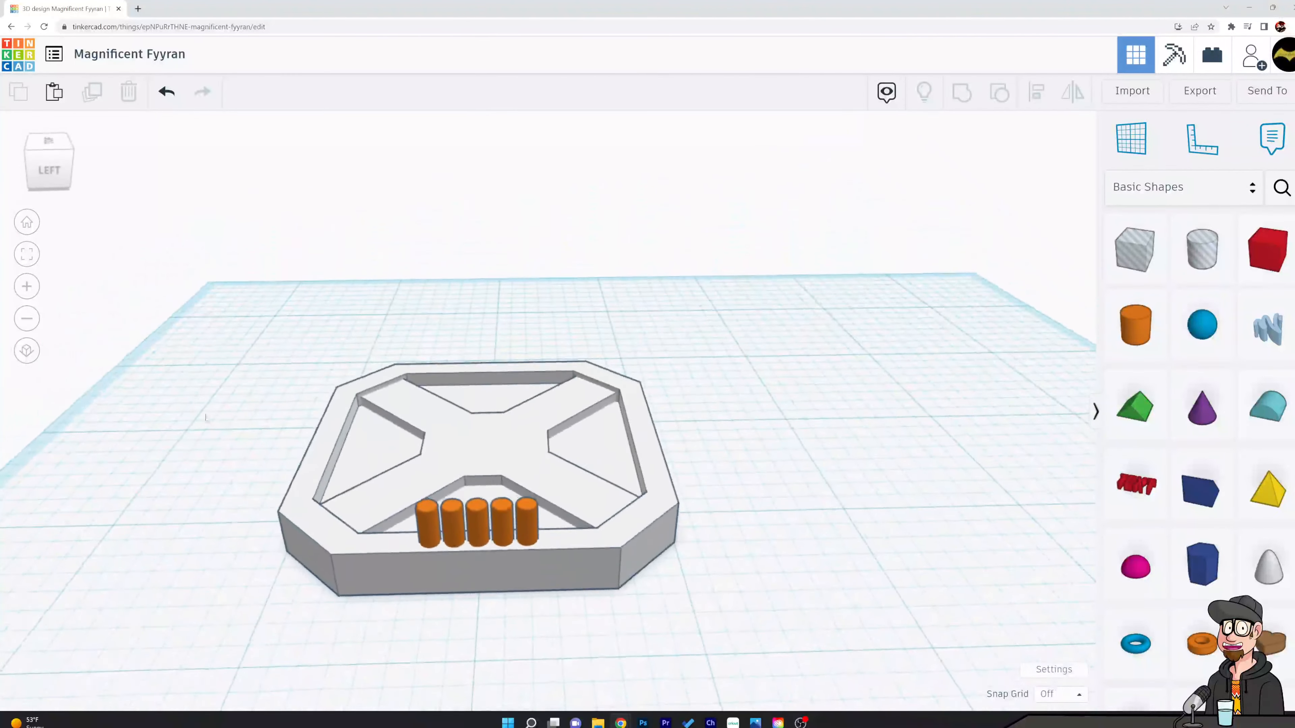
click(427, 522)
shift+click(455, 515)
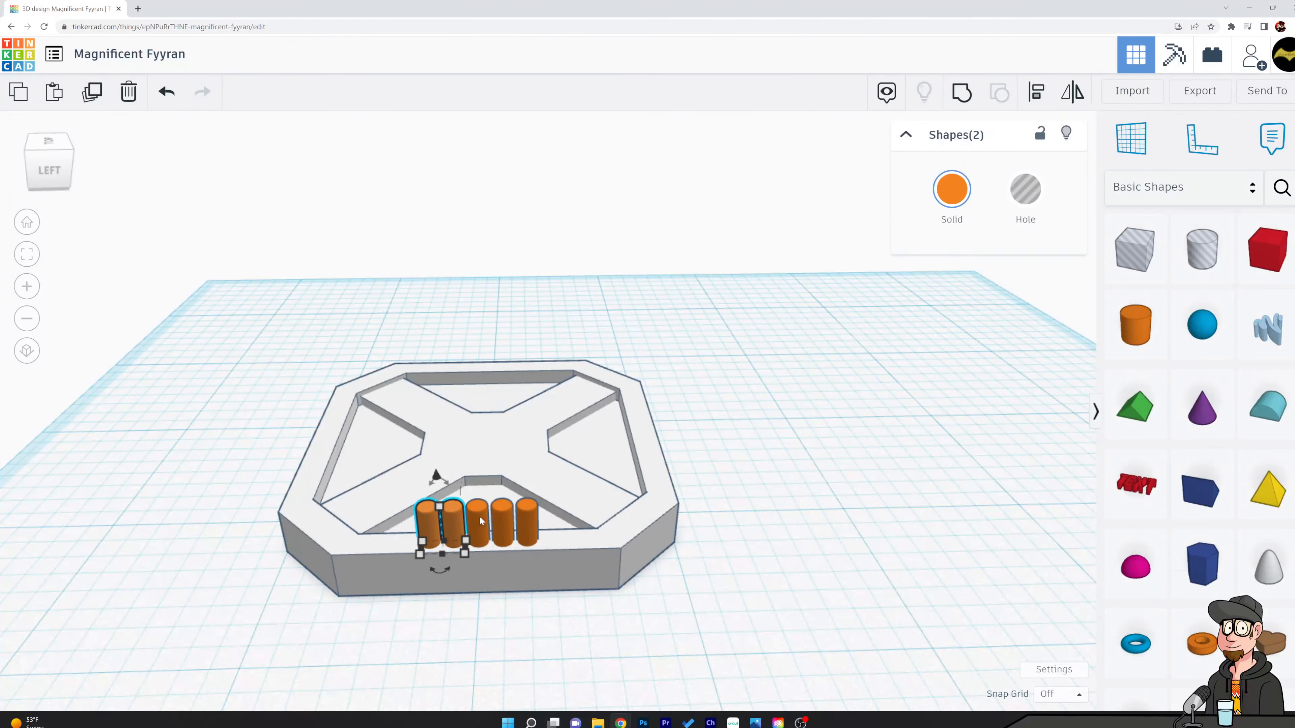
shift+click(480, 516)
shift+click(505, 518)
shift+click(530, 521)
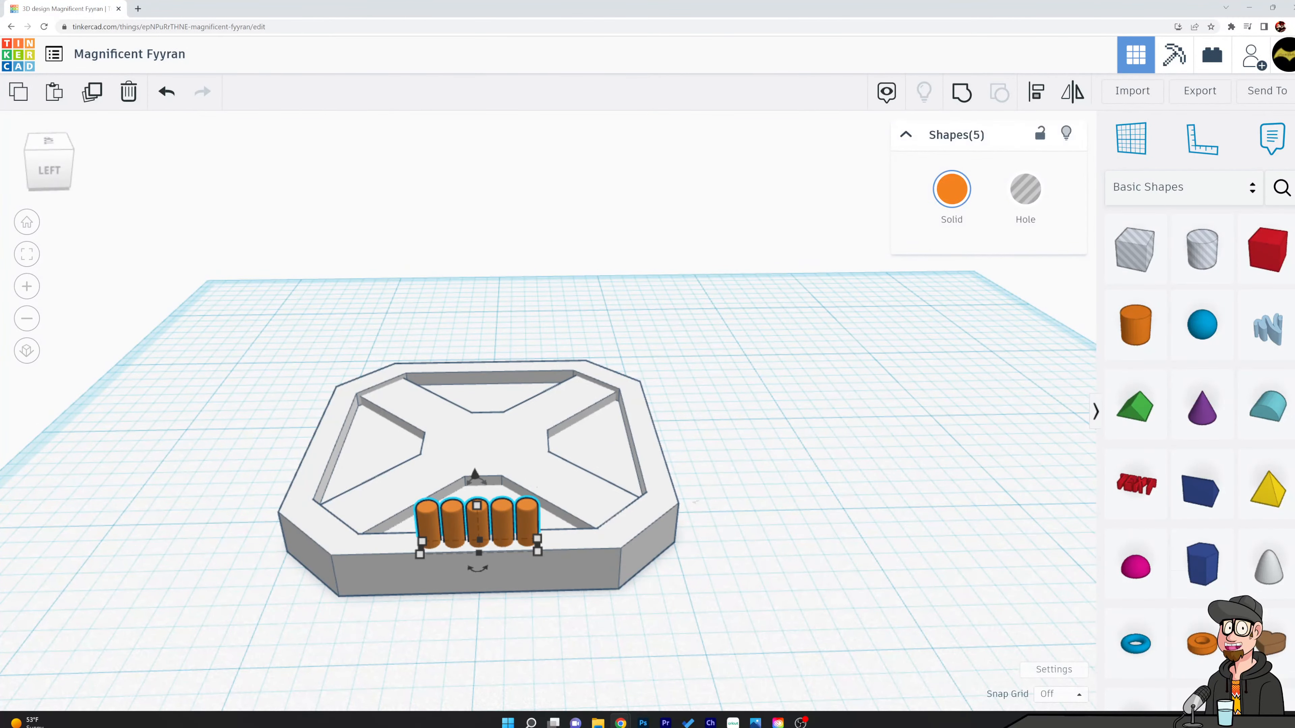
click(1025, 189)
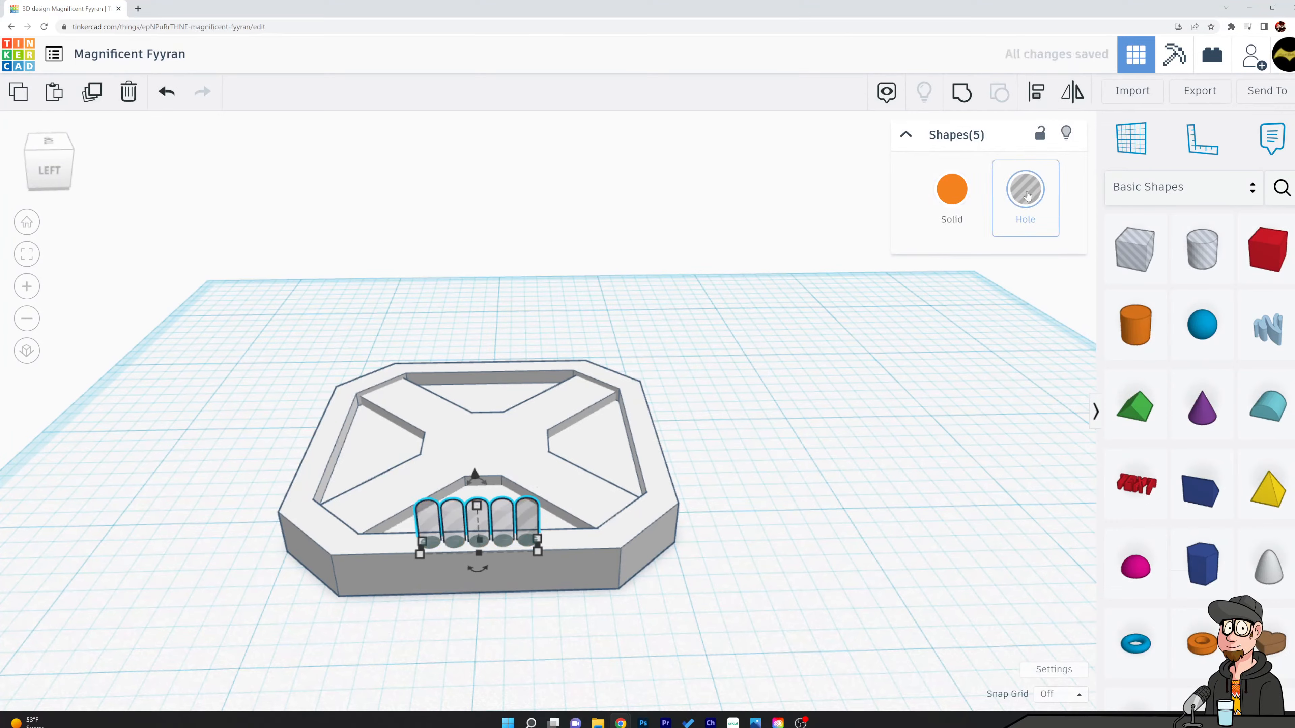
click(808, 447)
Turn the plate into a see-through hole and lower the five cylinders 0.03 in, to 0.189 in above the workplane
right_drag(808, 446, 859, 432)
click(681, 507)
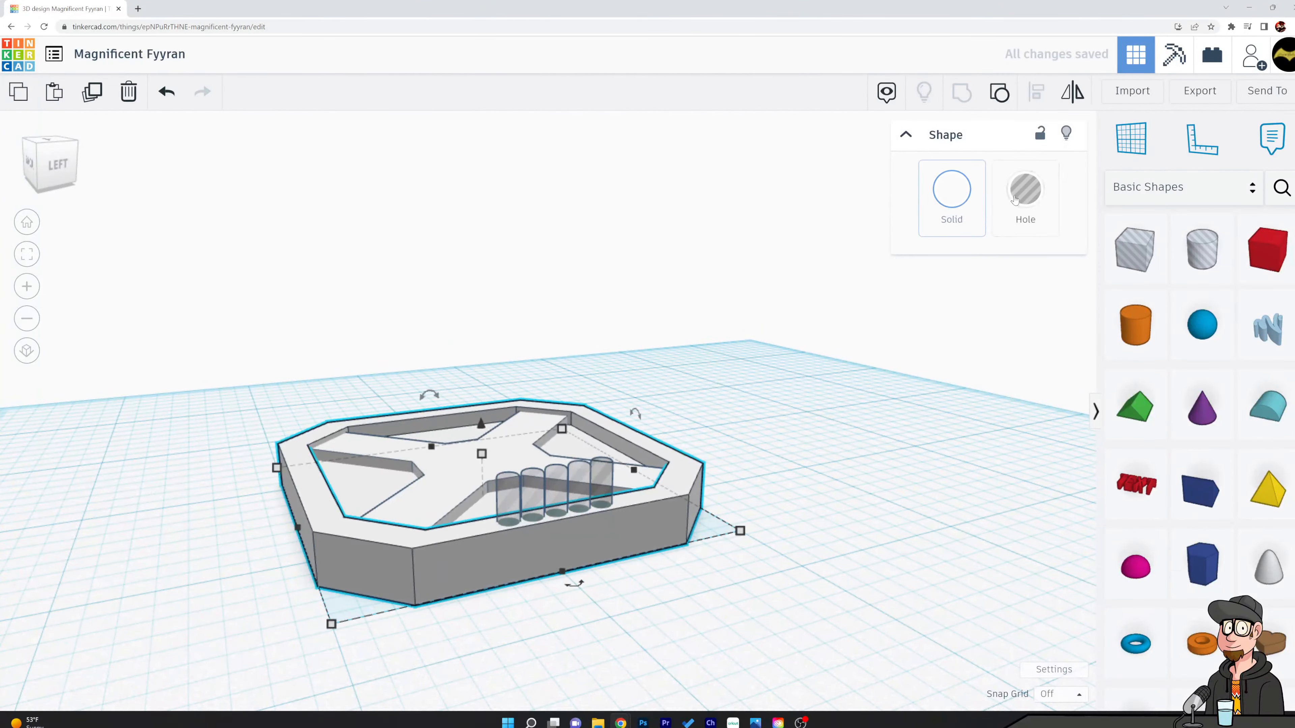
click(1025, 191)
right_drag(795, 459, 716, 389)
drag(415, 378, 565, 417)
drag(502, 501, 502, 517)
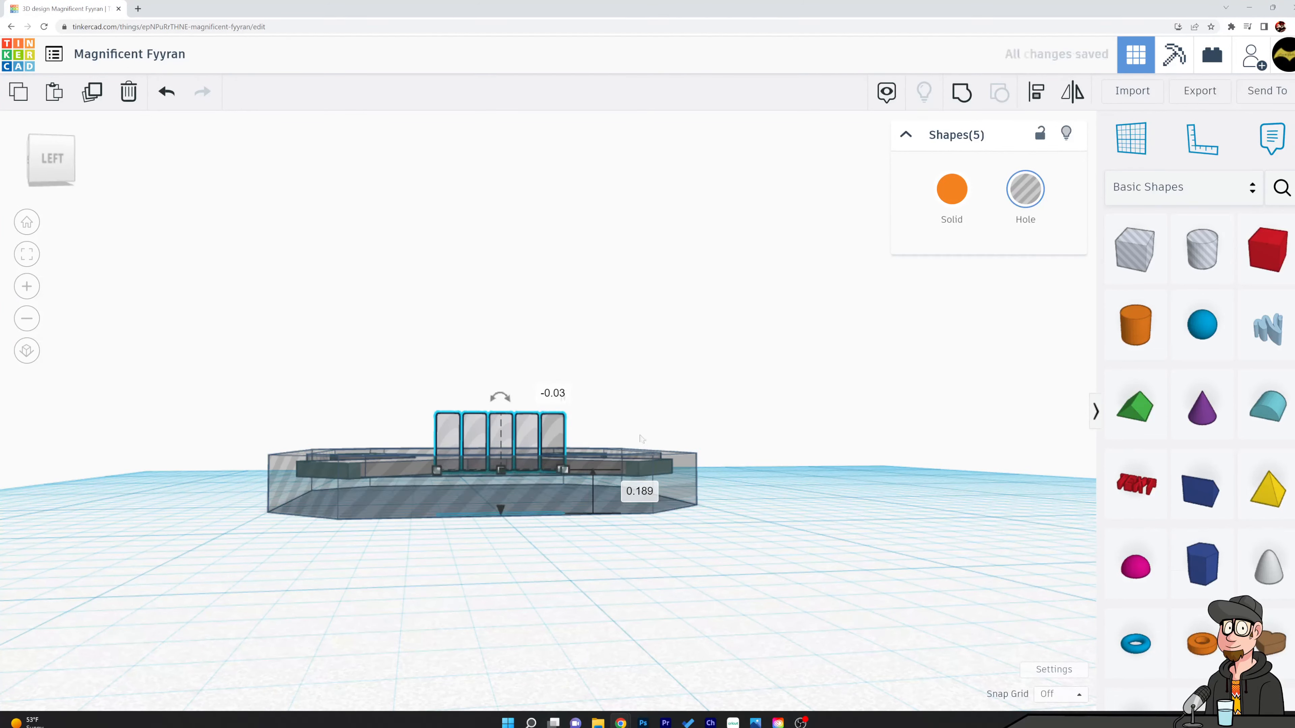
Turn the plate back into a solid shape and deselect it
click(762, 498)
click(685, 493)
click(956, 196)
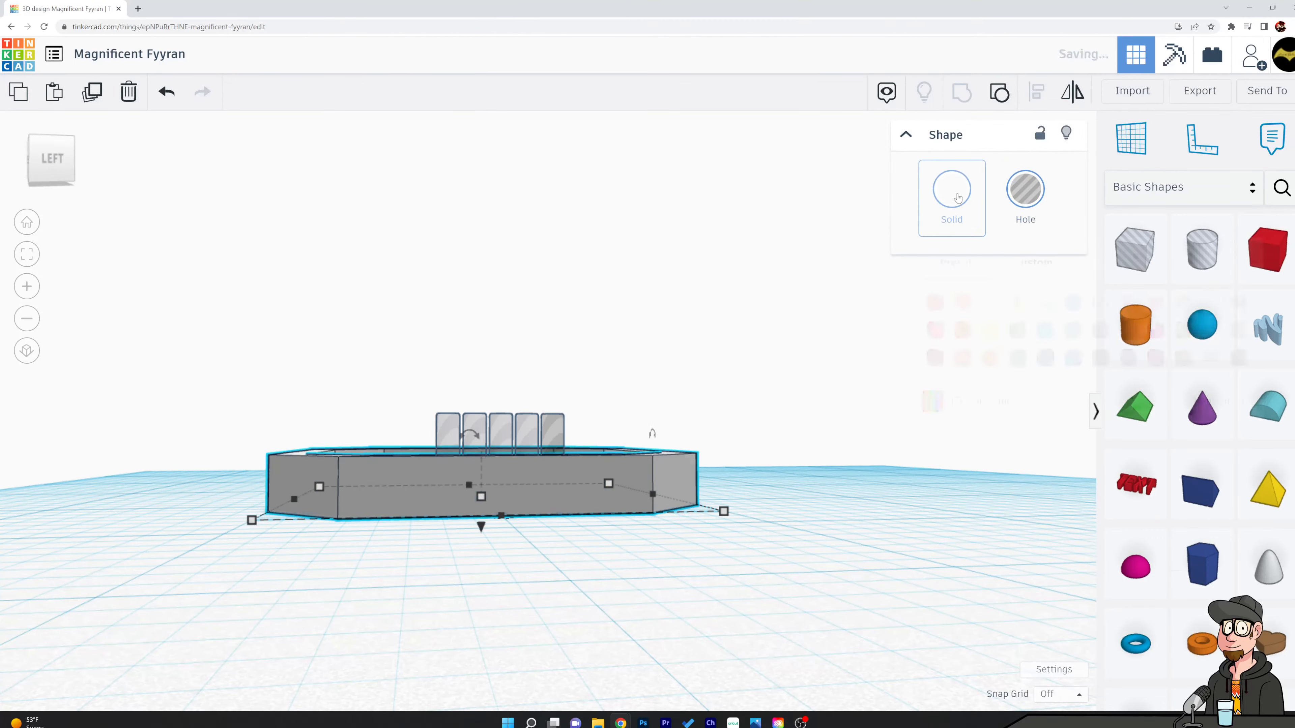
click(584, 286)
Group the plate with the five hole cylinders to cut a row of round recesses into the rim
right_drag(446, 256, 862, 385)
drag(526, 268, 596, 312)
click(612, 434)
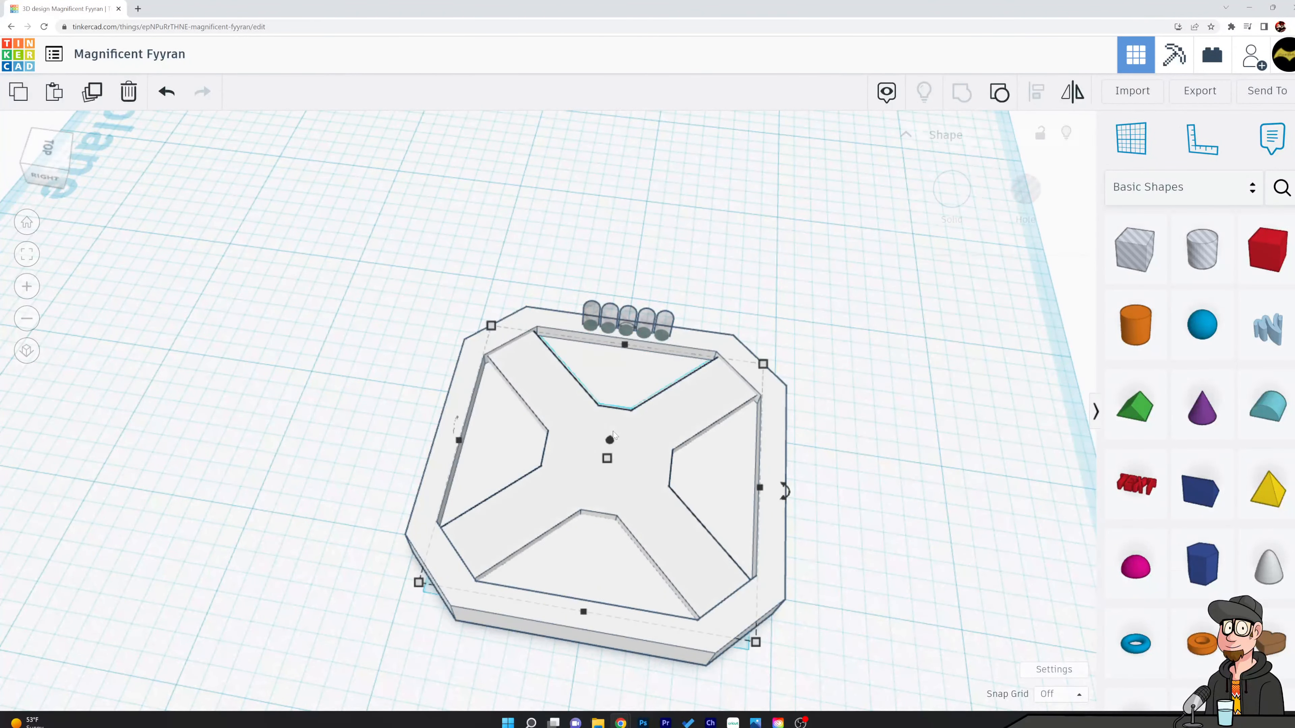
click(826, 334)
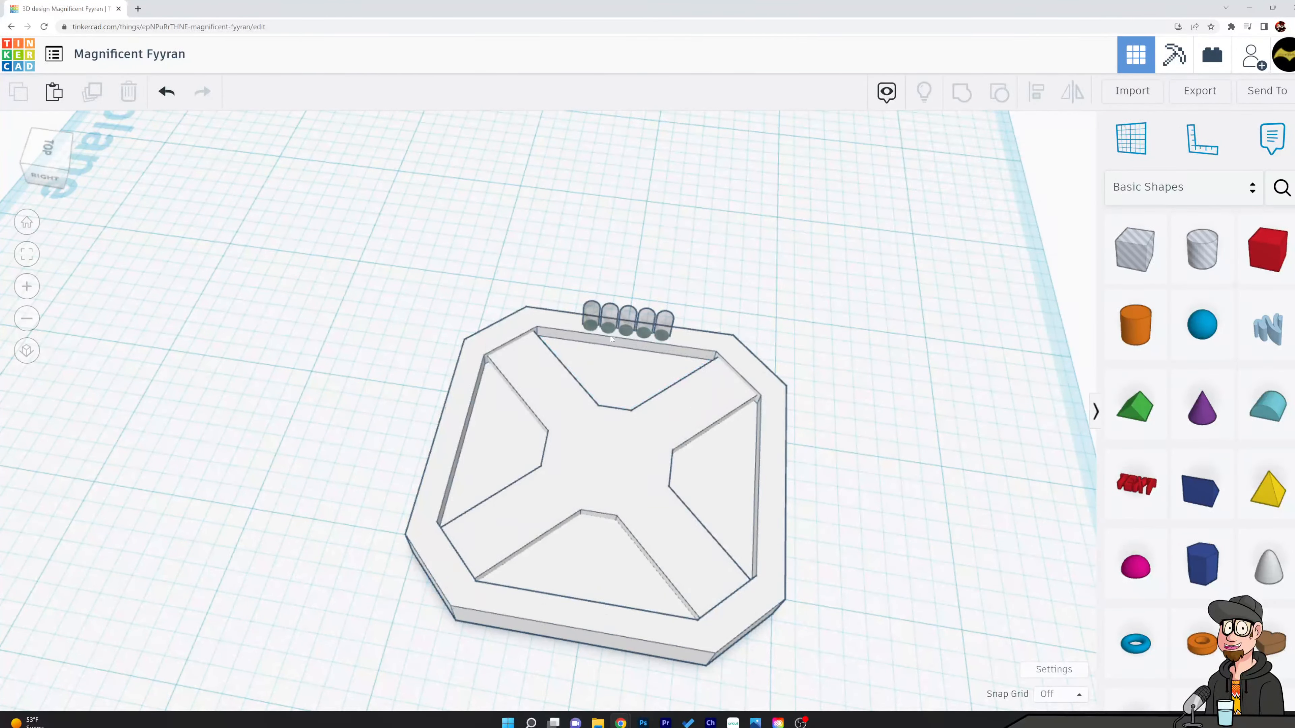
drag(563, 277, 683, 336)
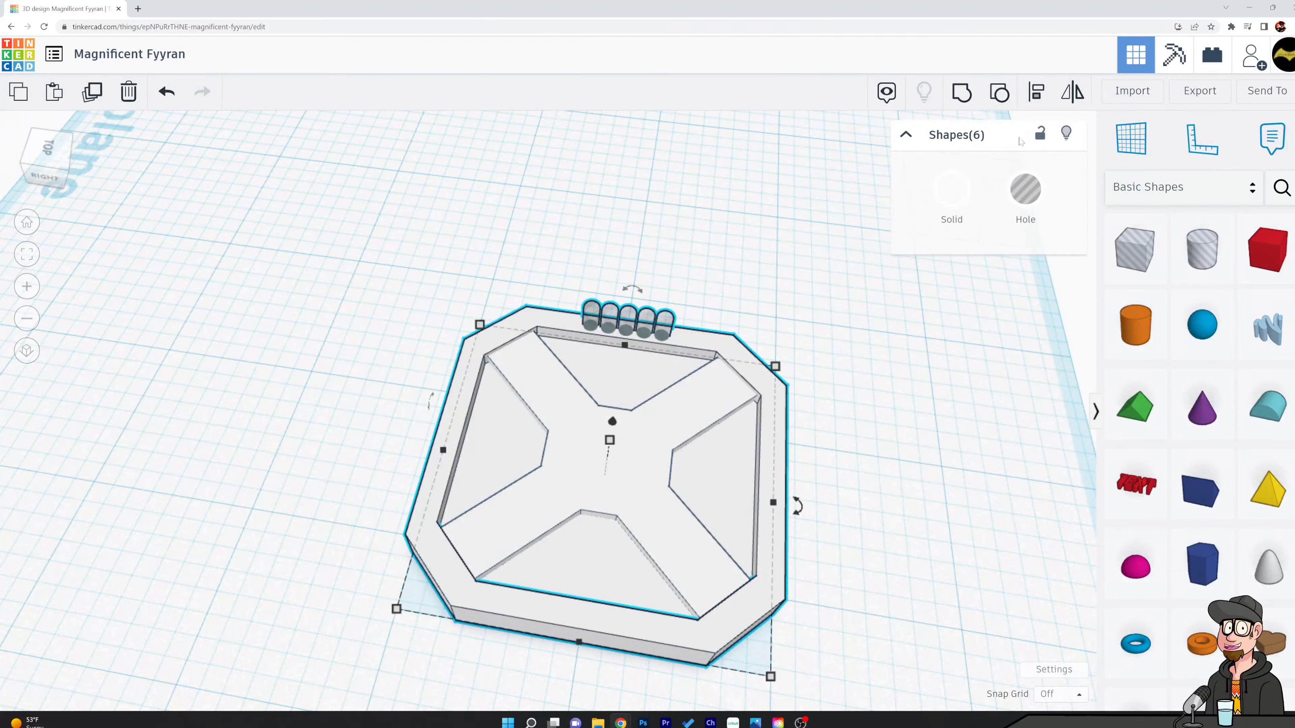
click(961, 94)
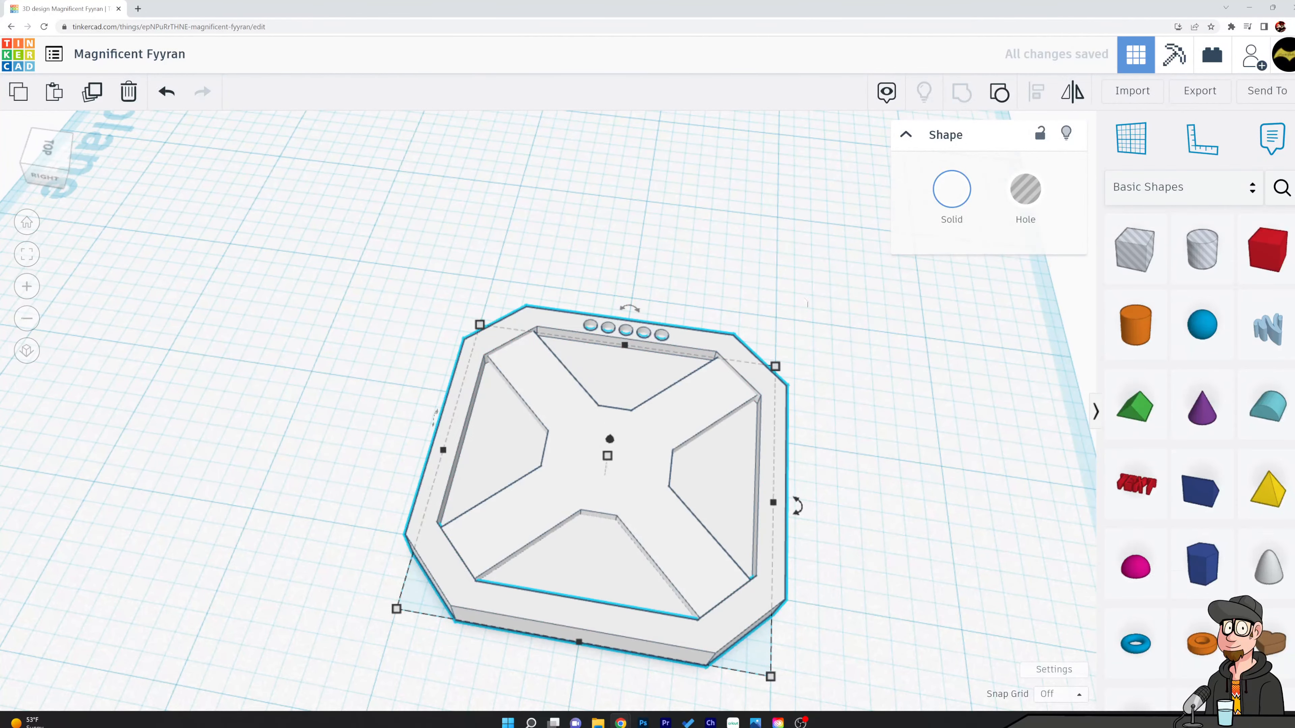
click(809, 326)
right_drag(810, 331, 888, 389)
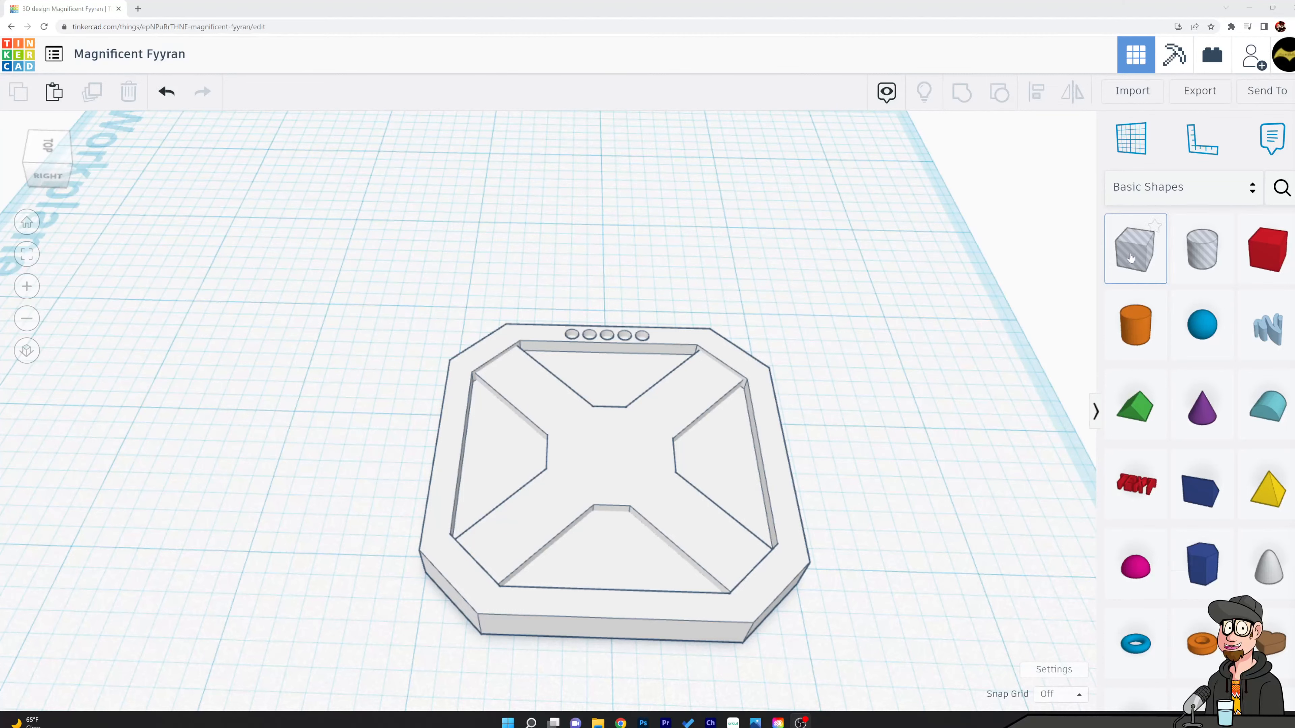
Place a hole box over the plate's centre, scale it down proportionally and shorten one side to about 0.309 in
drag(1130, 258, 607, 472)
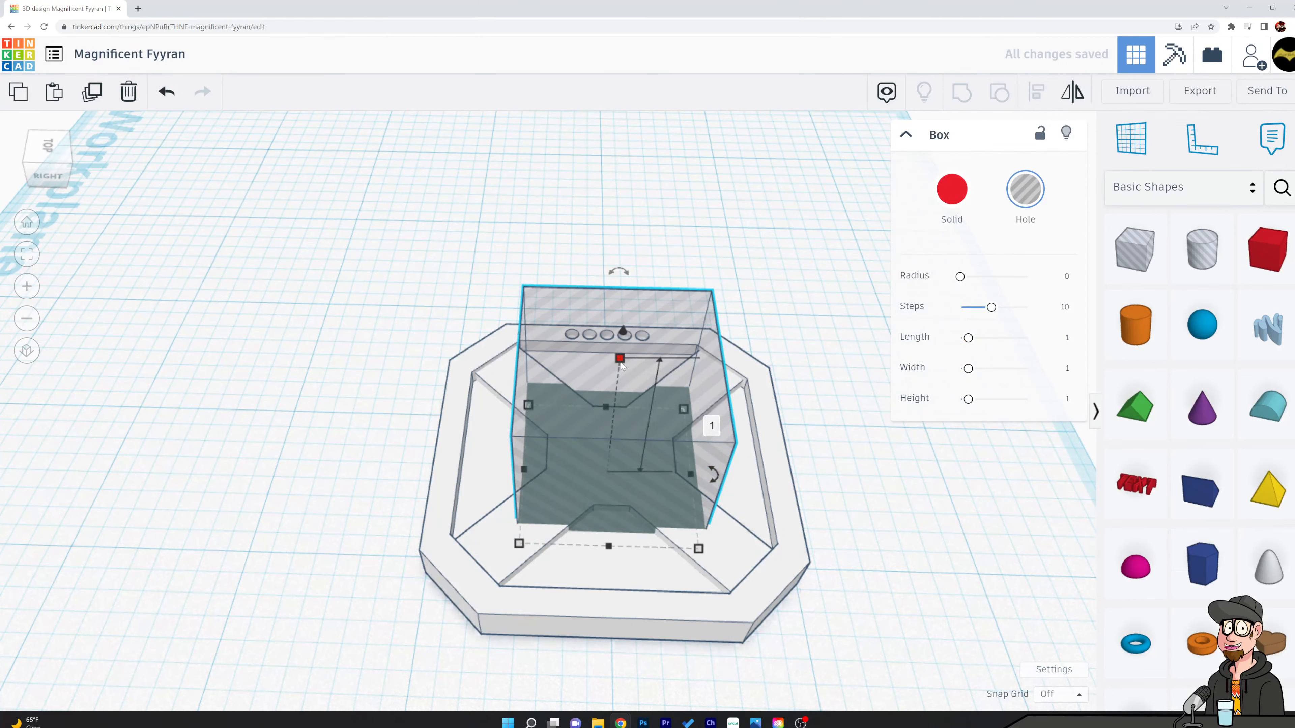
shift+drag(621, 364, 619, 434)
drag(609, 506, 609, 486)
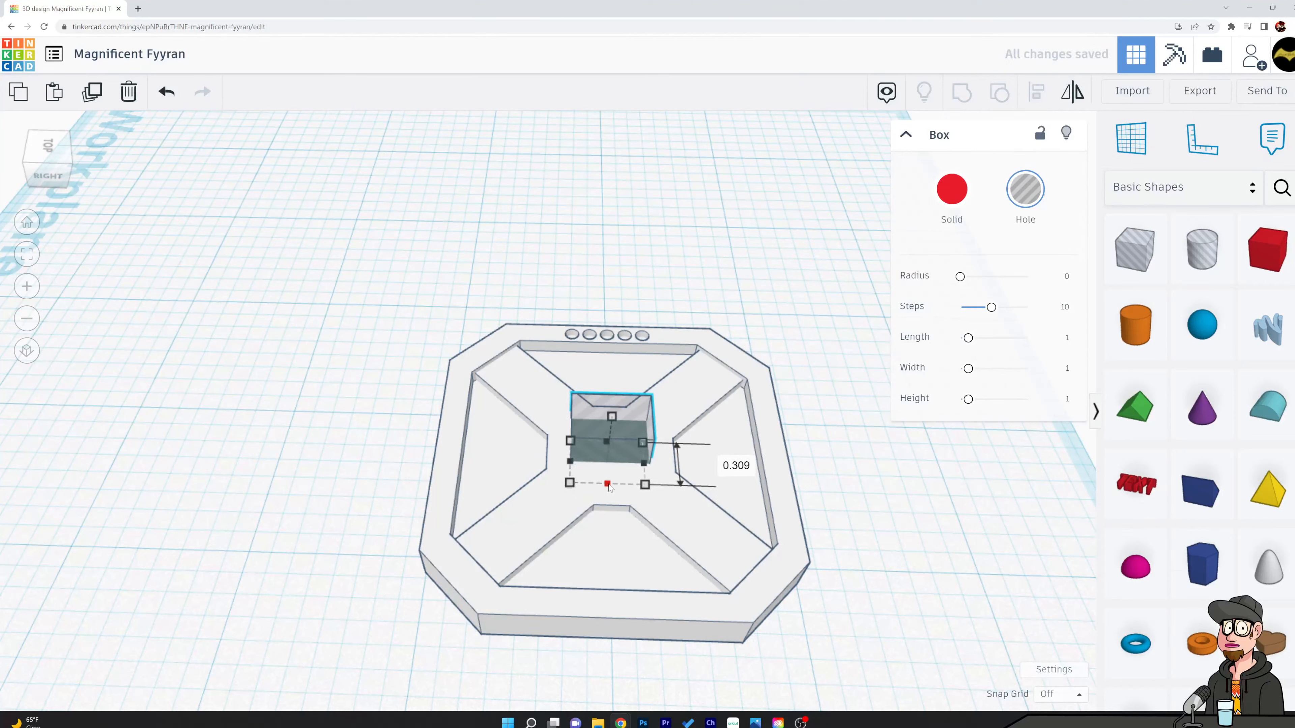
click(602, 286)
click(603, 406)
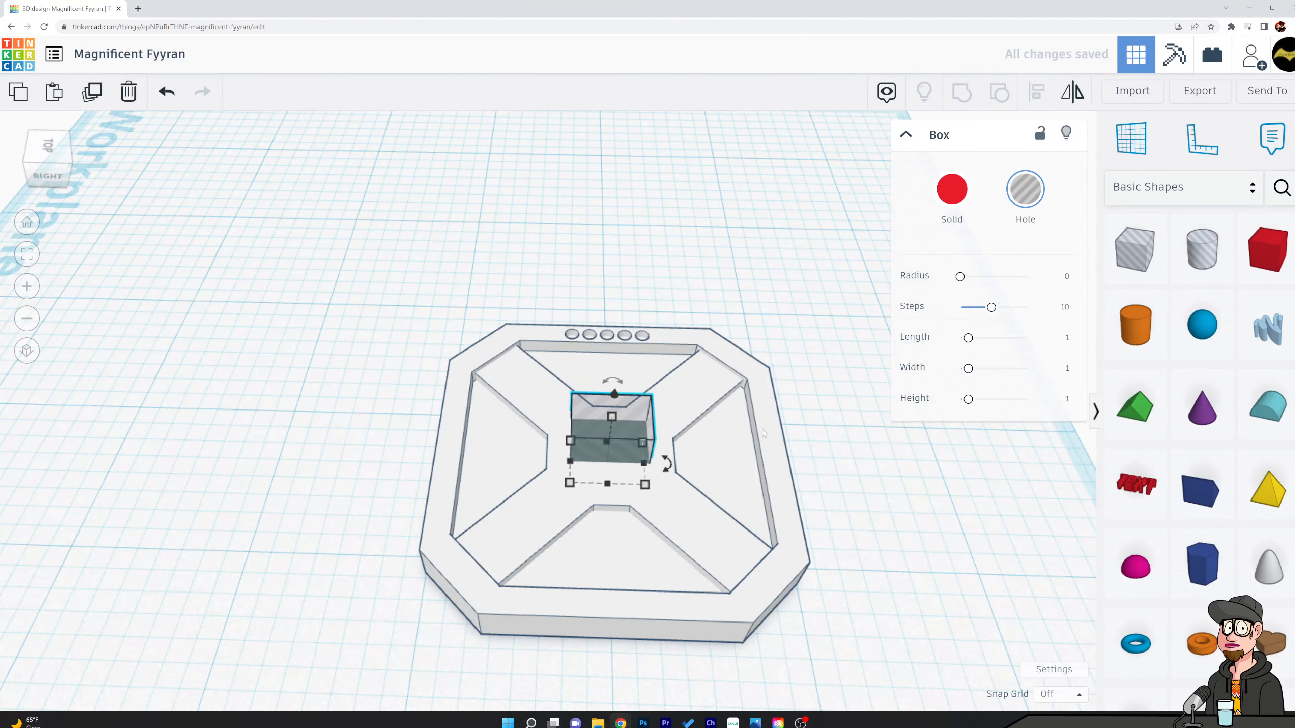
shift+click(772, 427)
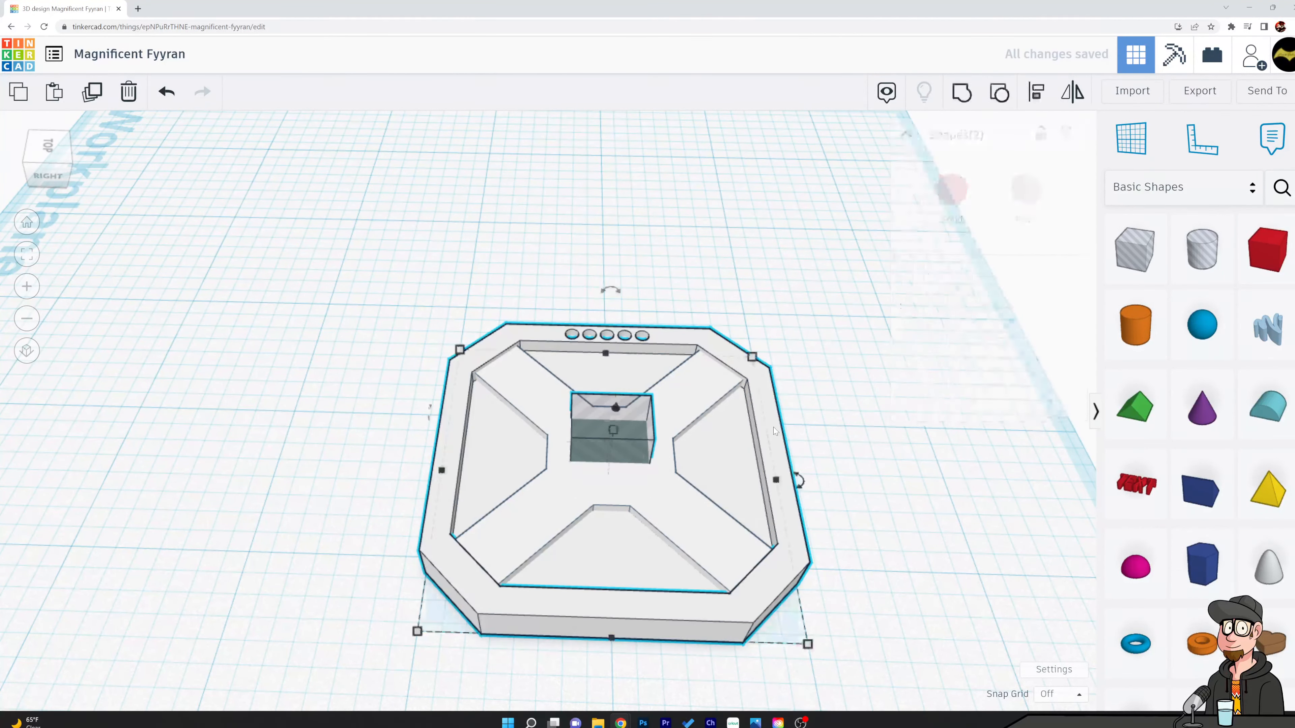
click(1035, 92)
click(418, 465)
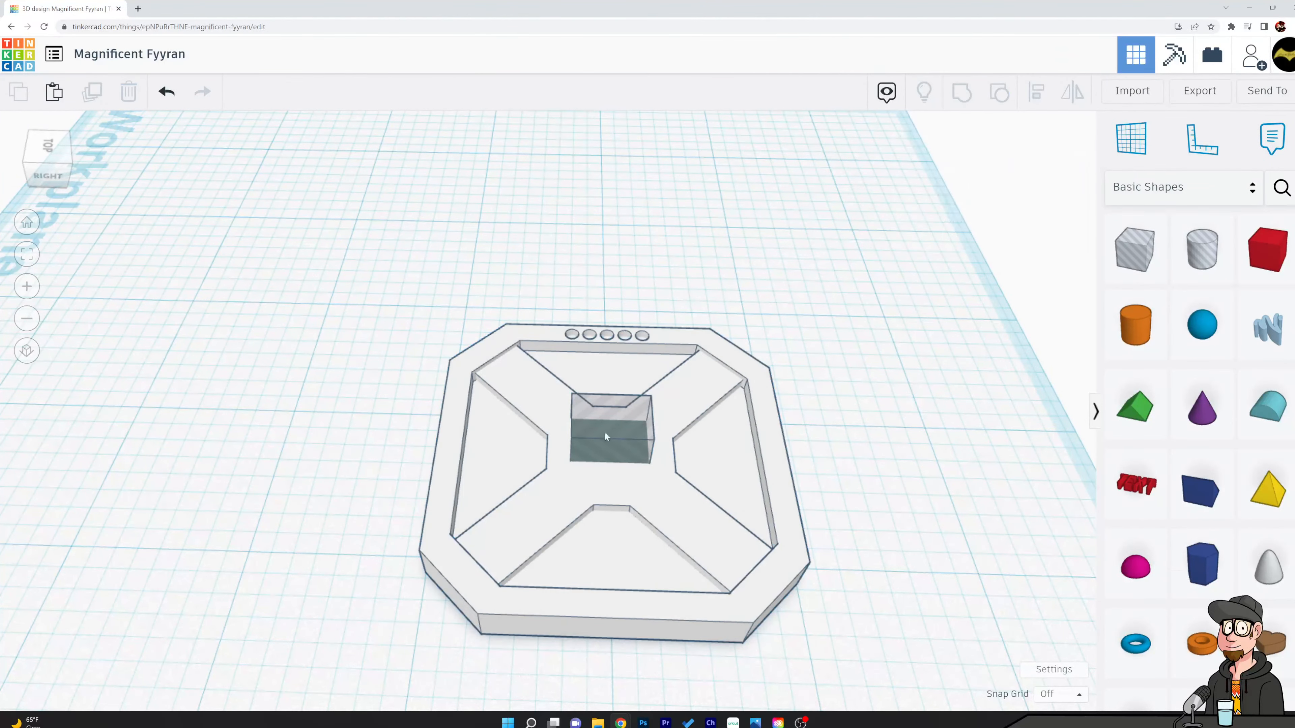
Align the small hole box to the plate's centre in both horizontal directions and clear the selection
click(637, 399)
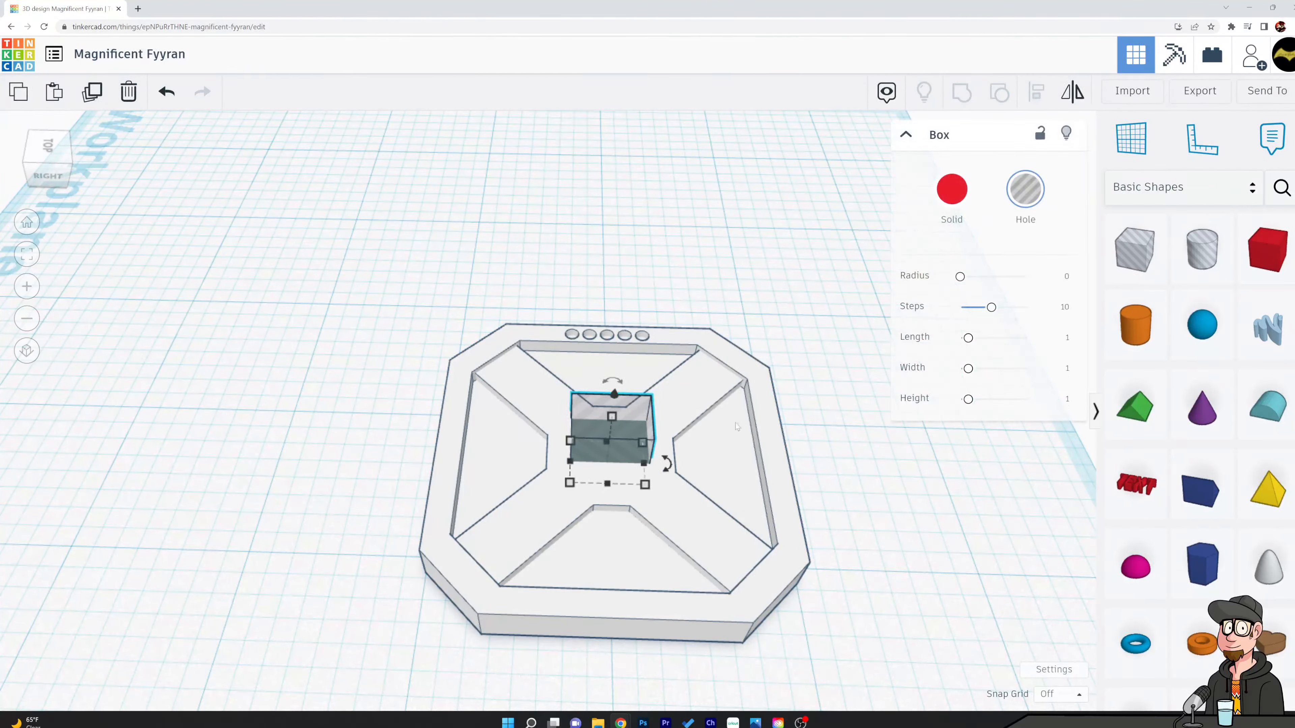
shift+click(765, 422)
key(l)
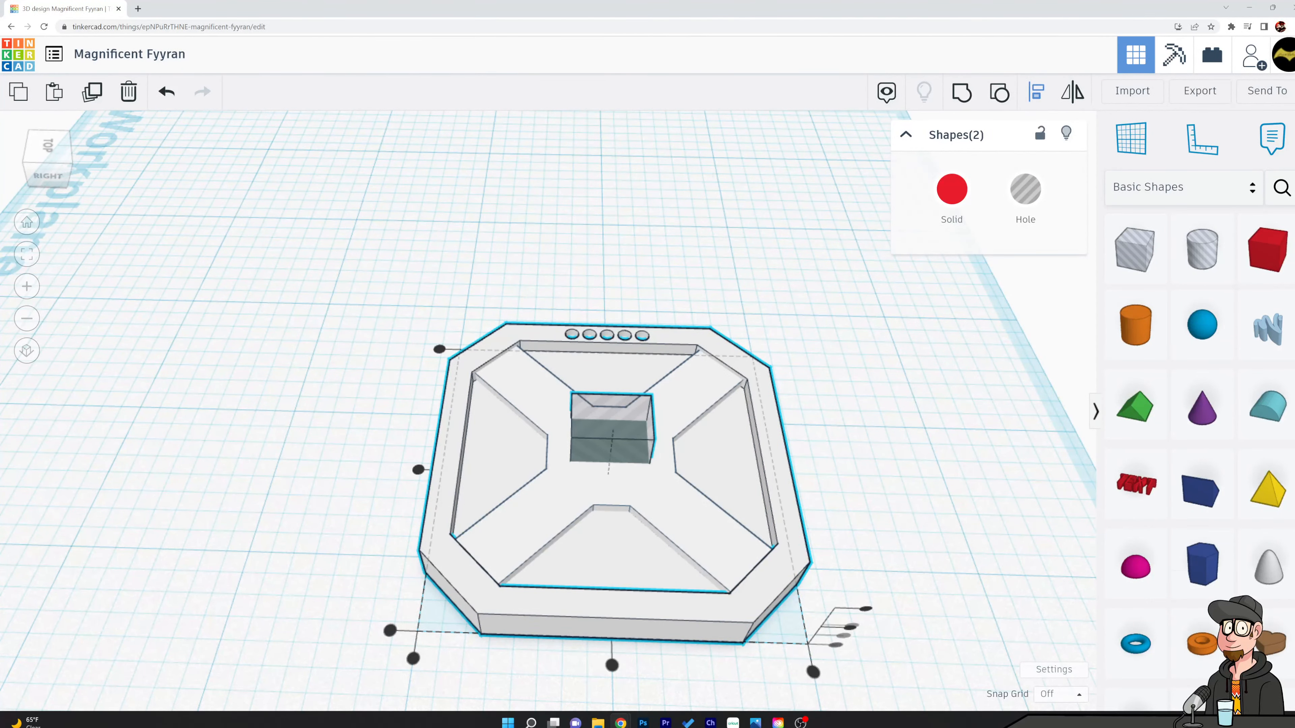
click(418, 470)
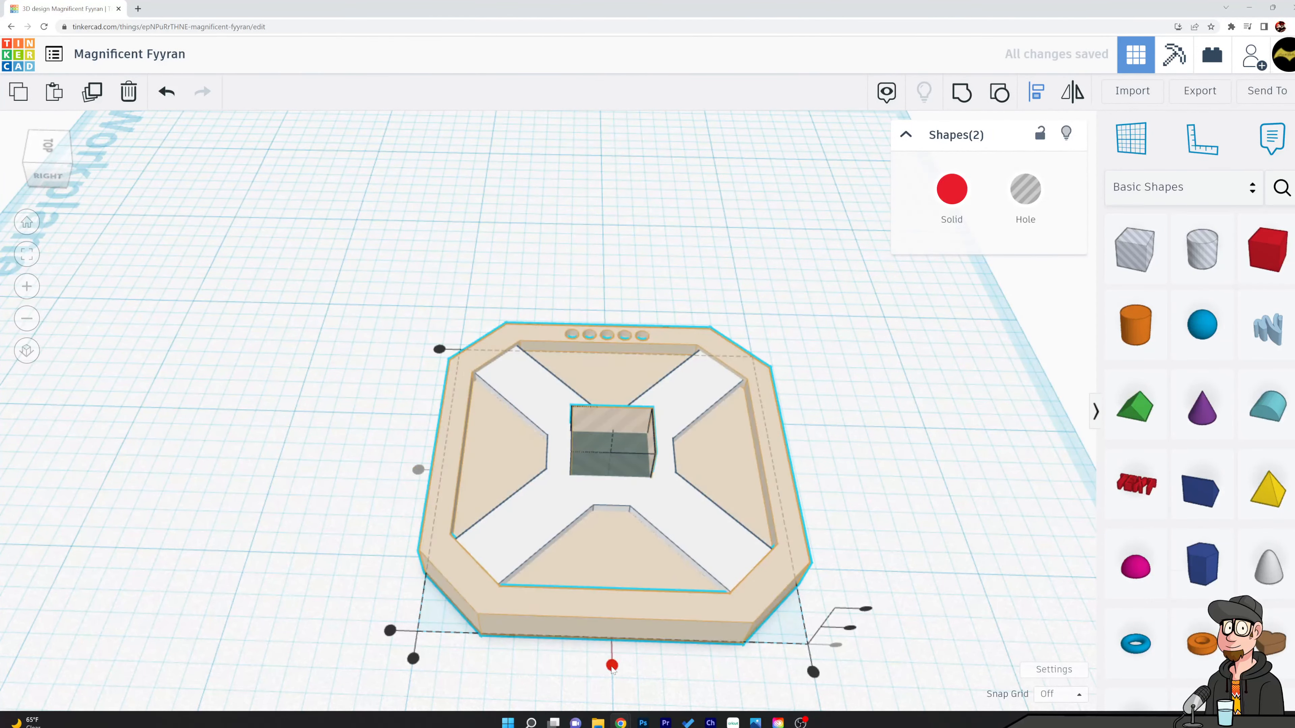
click(611, 666)
click(658, 678)
Raise the centred hole box slightly so that it cuts less deeply into the cross
right_drag(657, 678, 626, 449)
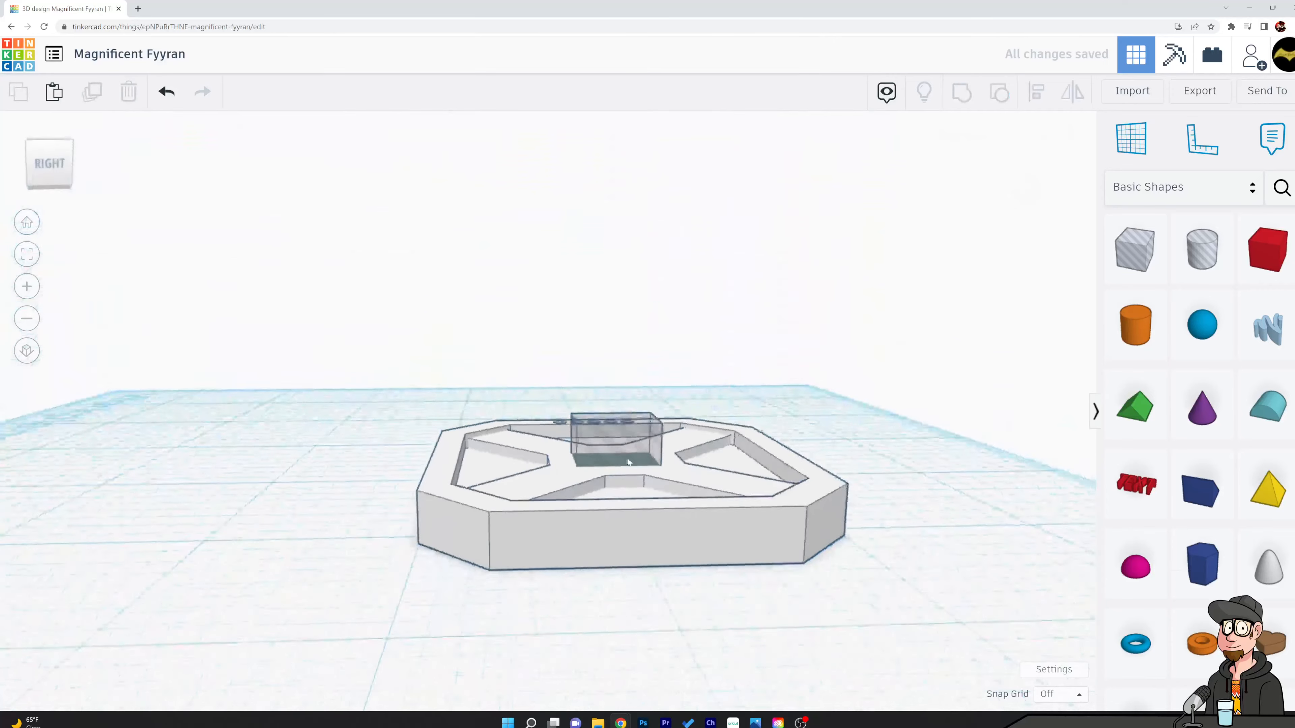
click(626, 449)
drag(616, 386, 616, 351)
Group the hole box with the cross to cut a shallow rectangular recess at its centre
right_drag(663, 306, 646, 419)
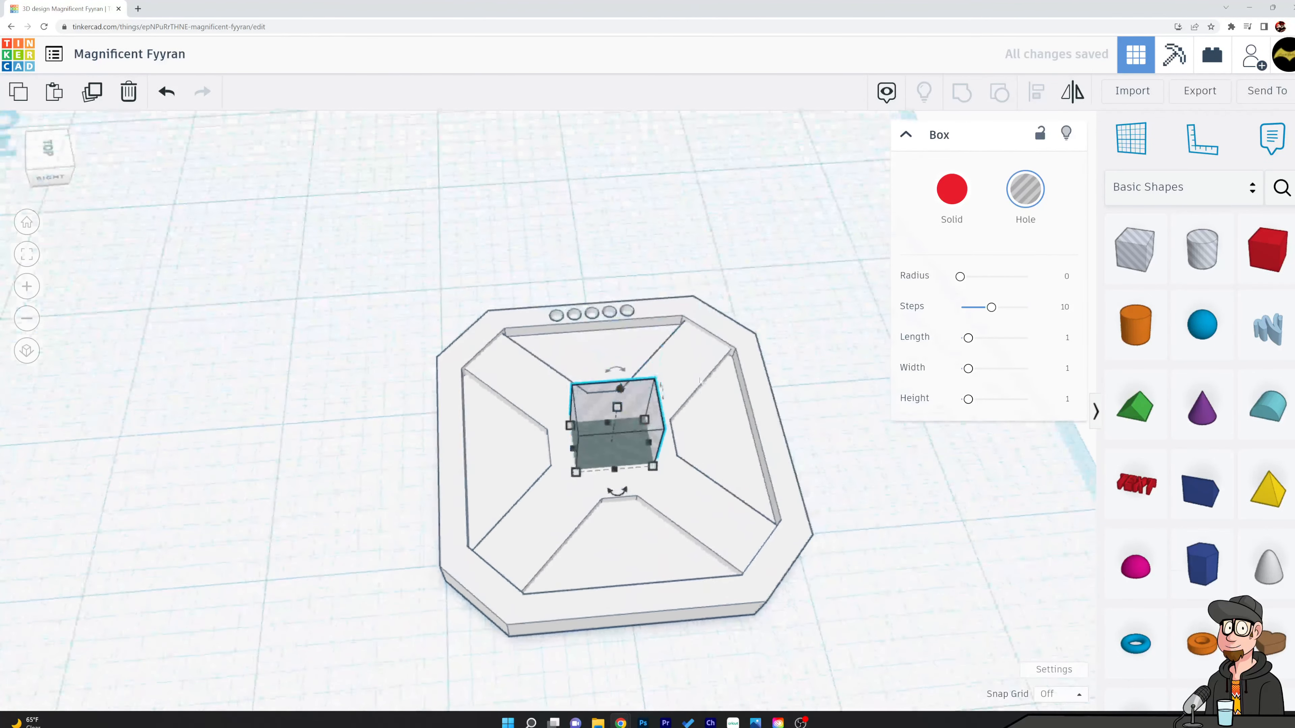
shift+click(701, 364)
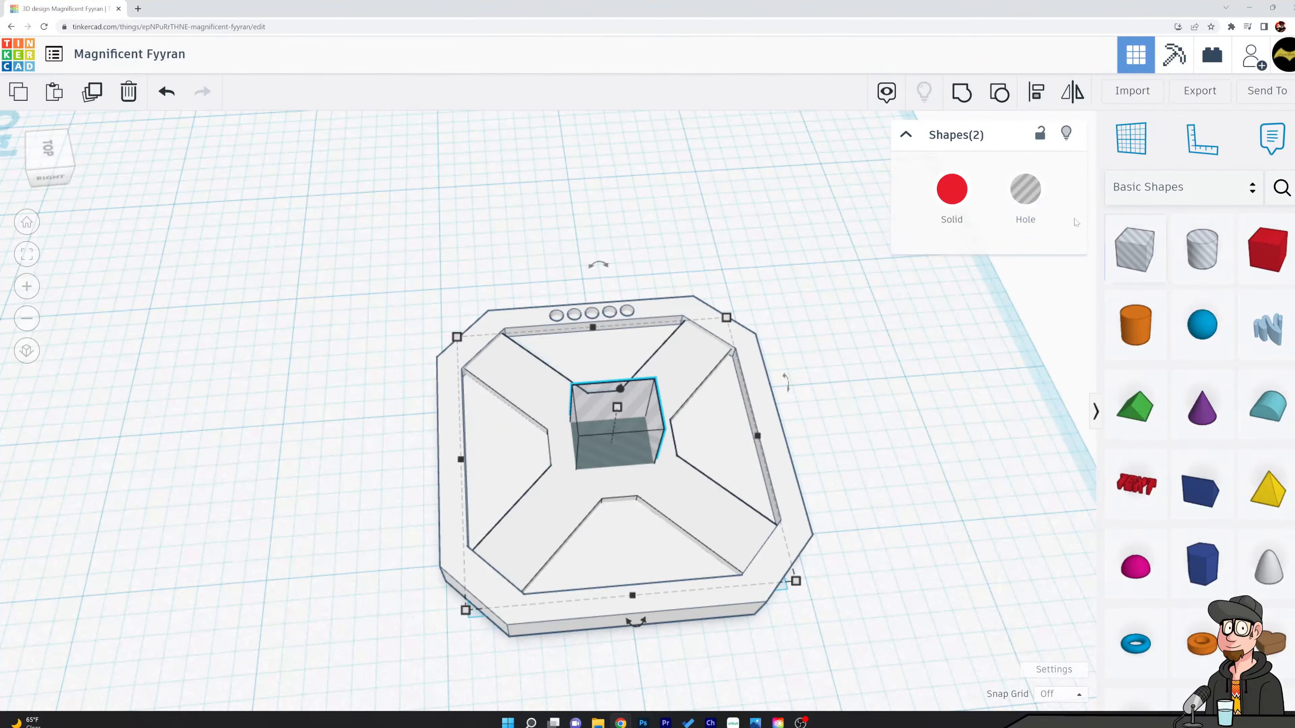
click(963, 97)
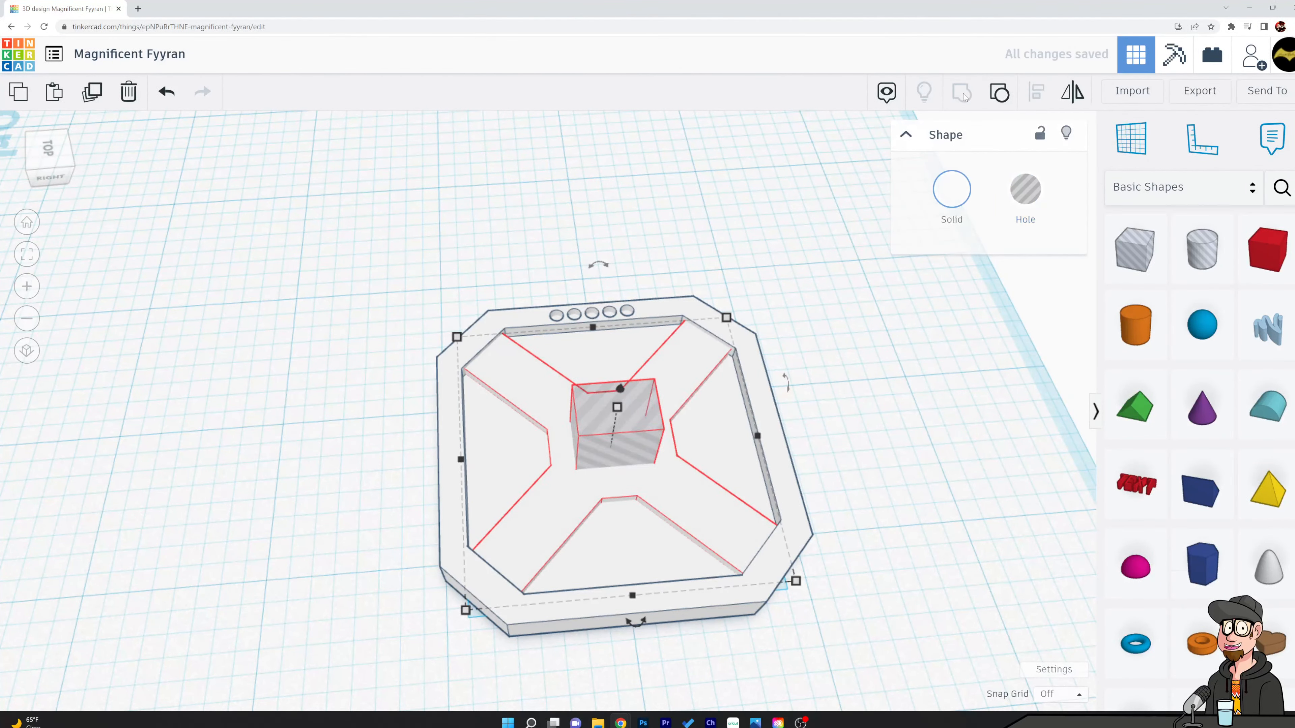
click(864, 356)
Place a new hole box beside the plate, scale it down to about 0.27 in and adjust its base size
right_drag(864, 356, 946, 402)
drag(1134, 249, 842, 330)
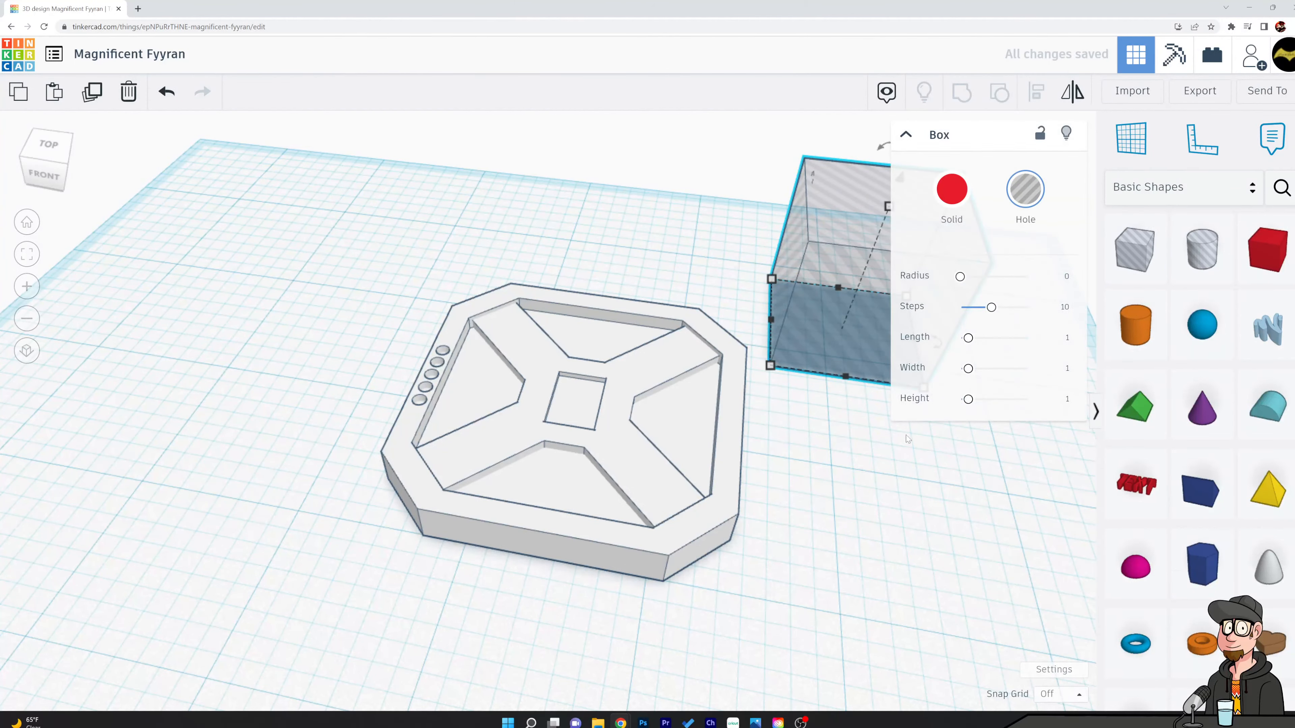
right_drag(892, 512, 924, 403)
drag(717, 285, 713, 381)
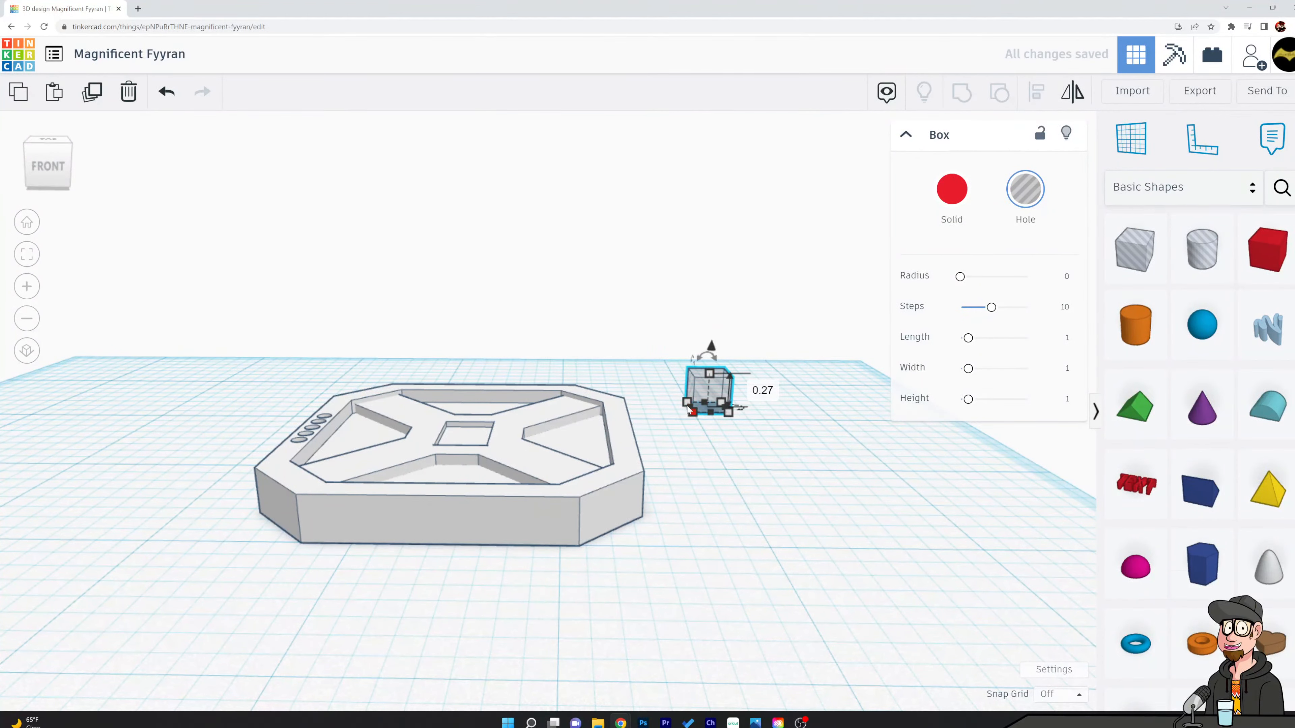
drag(689, 408, 687, 389)
click(631, 317)
Move the hole box about 1.586 in across and 0.48 in forward onto the plate's back edge, then raise it
right_drag(648, 302, 669, 354)
drag(690, 280, 473, 301)
drag(474, 301, 473, 329)
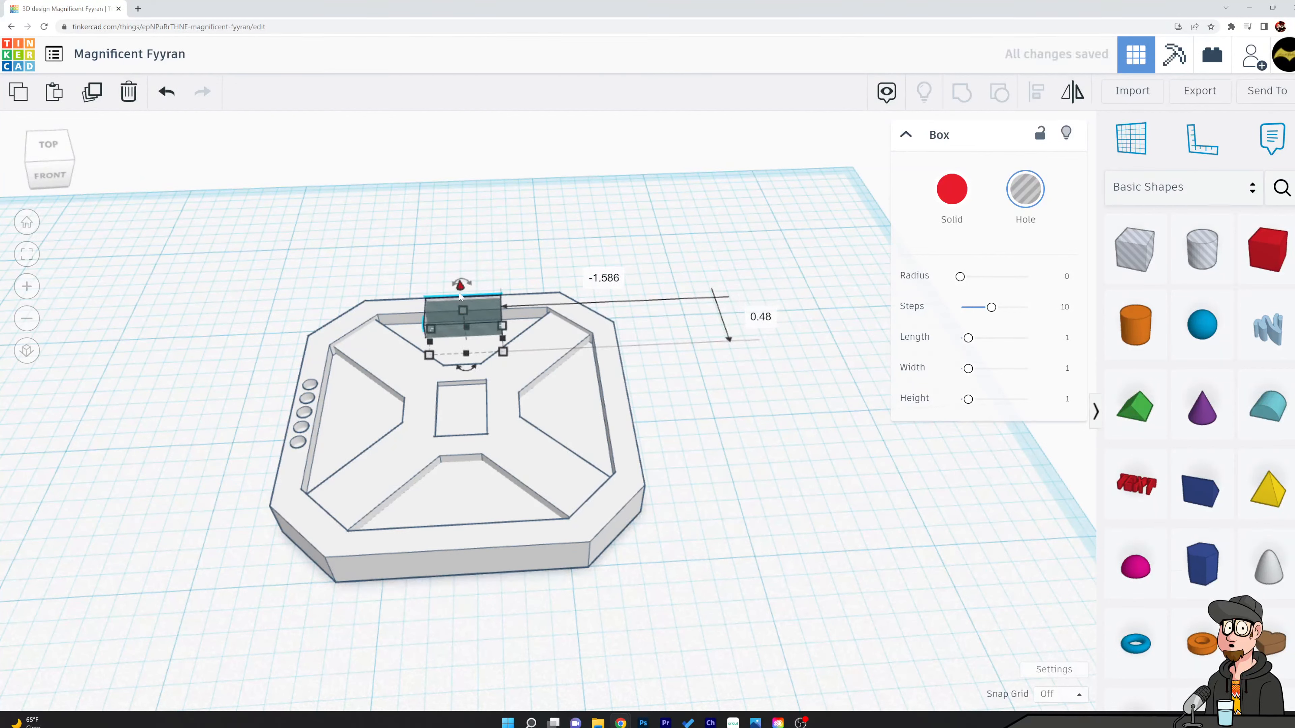
drag(460, 283, 458, 262)
click(646, 300)
Nudge the hole box at the plate's back edge five small increments inward, toward the plate's centre
right_drag(646, 299, 507, 202)
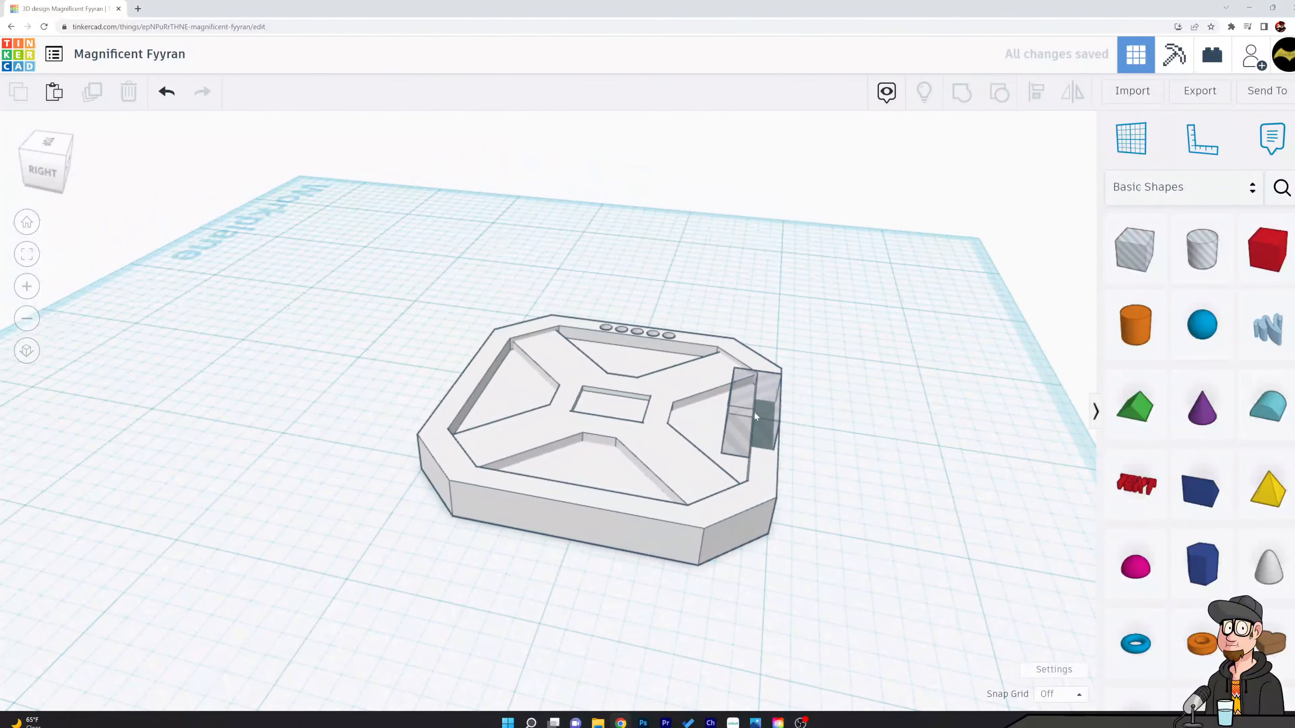
click(746, 407)
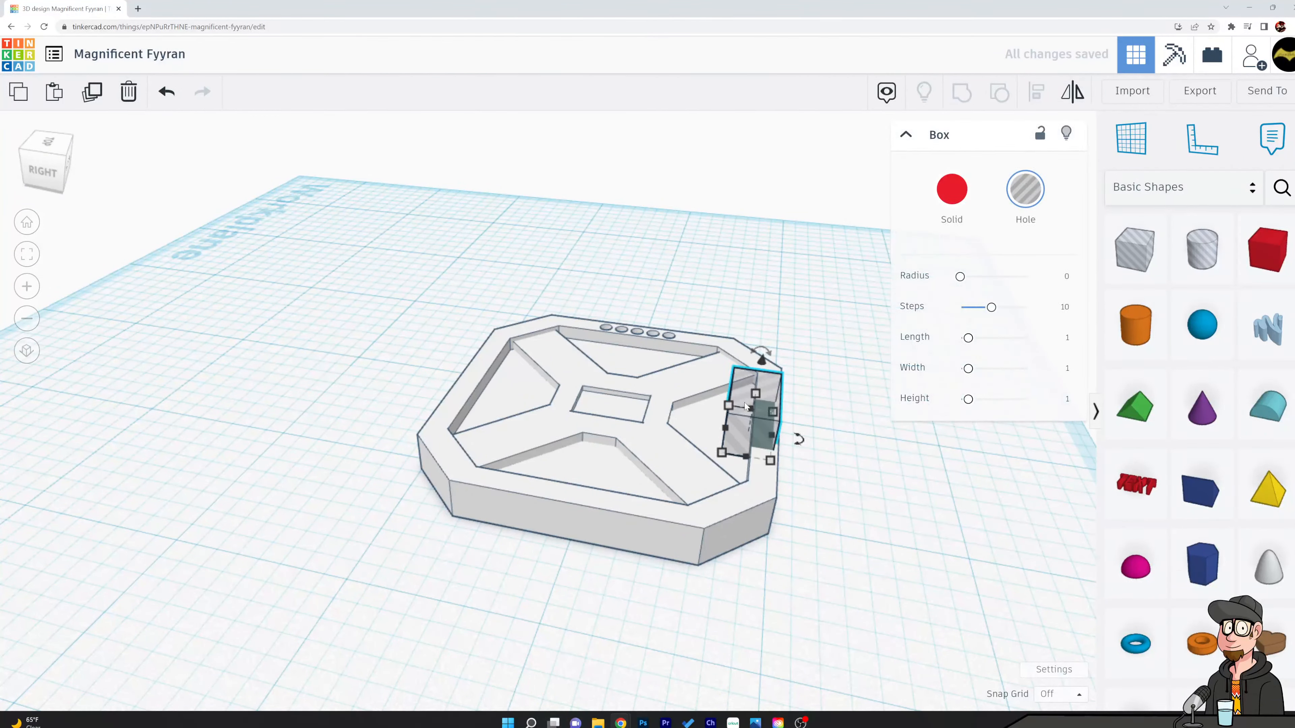
key(Left)
key(Left)
key(Left)
key(Left)
key(Left)
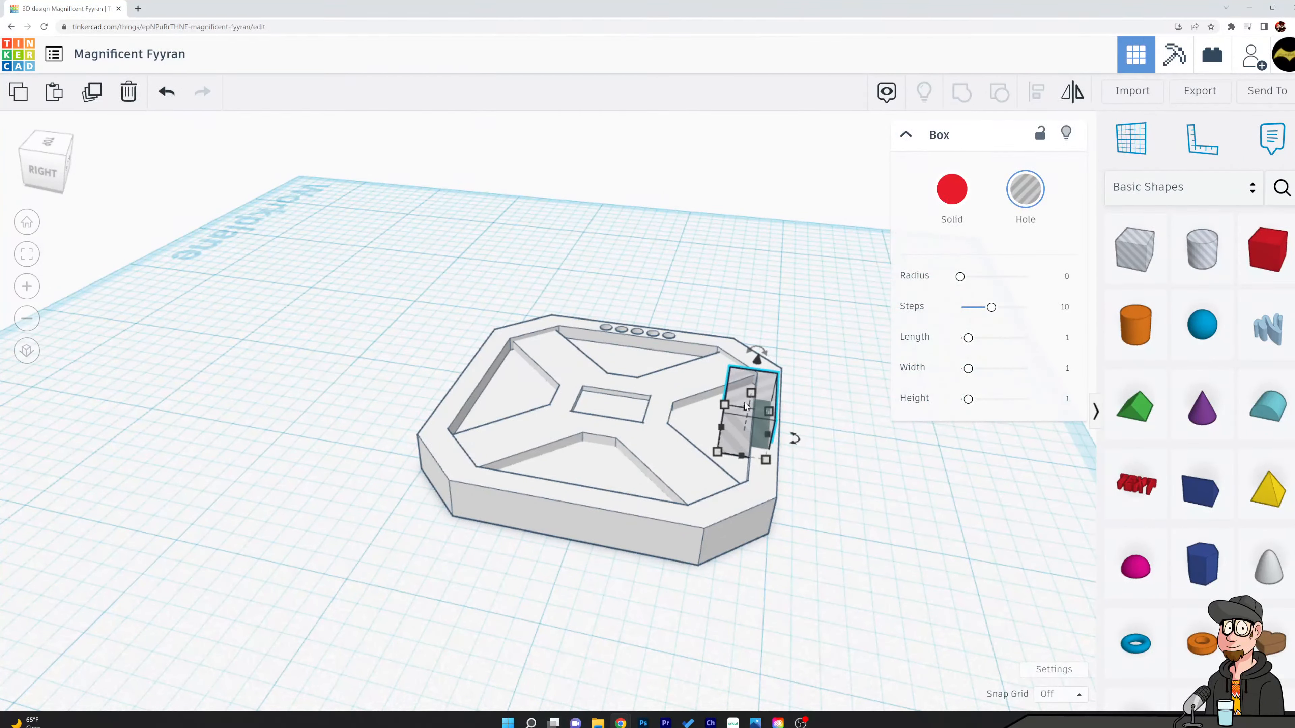
Nudge the box hole at the frame's edge sideways and raise it by 0.025
key(Left)
key(Left)
click(838, 497)
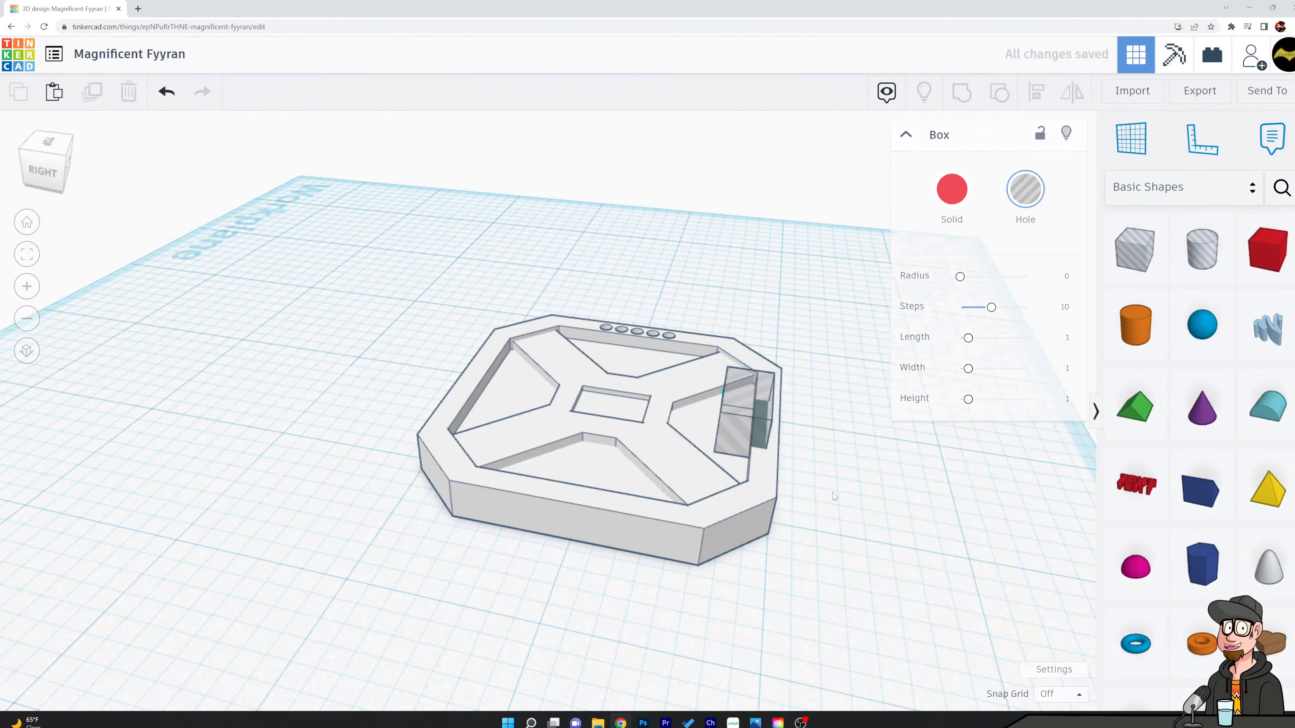
right_drag(837, 497, 943, 439)
right_drag(239, 339, 489, 352)
click(336, 429)
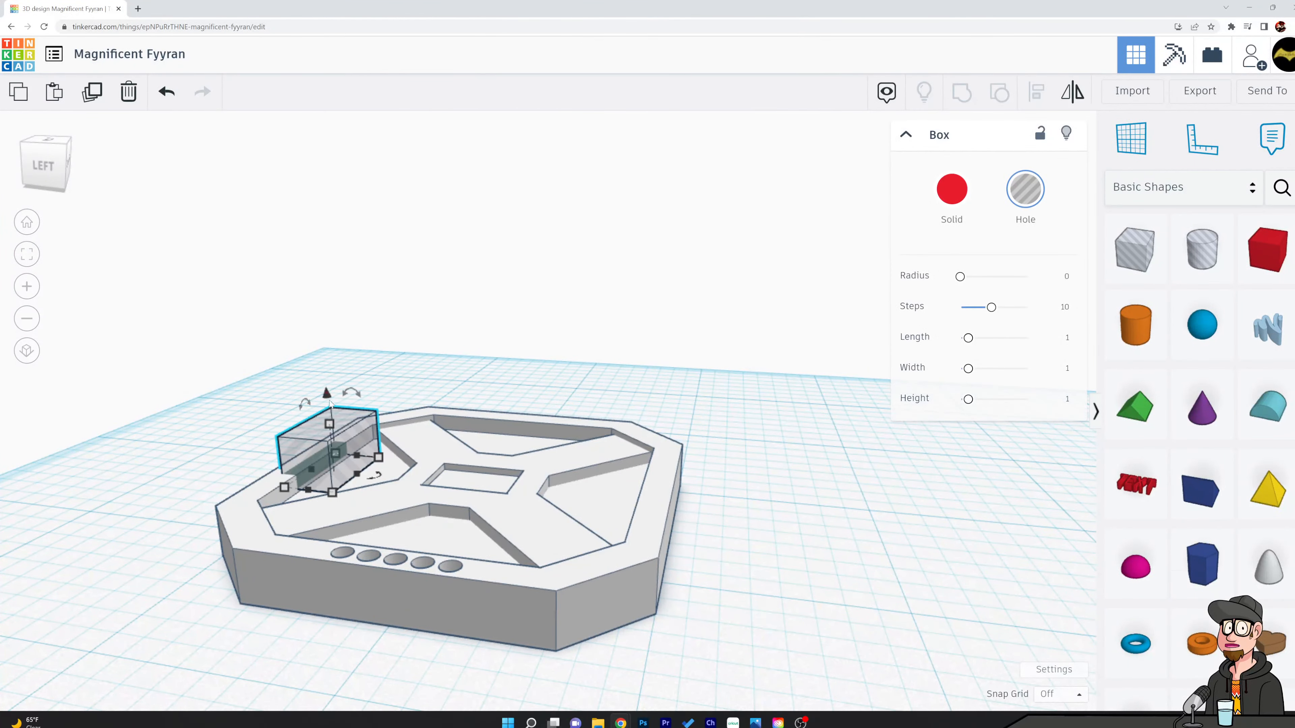
drag(326, 391, 327, 393)
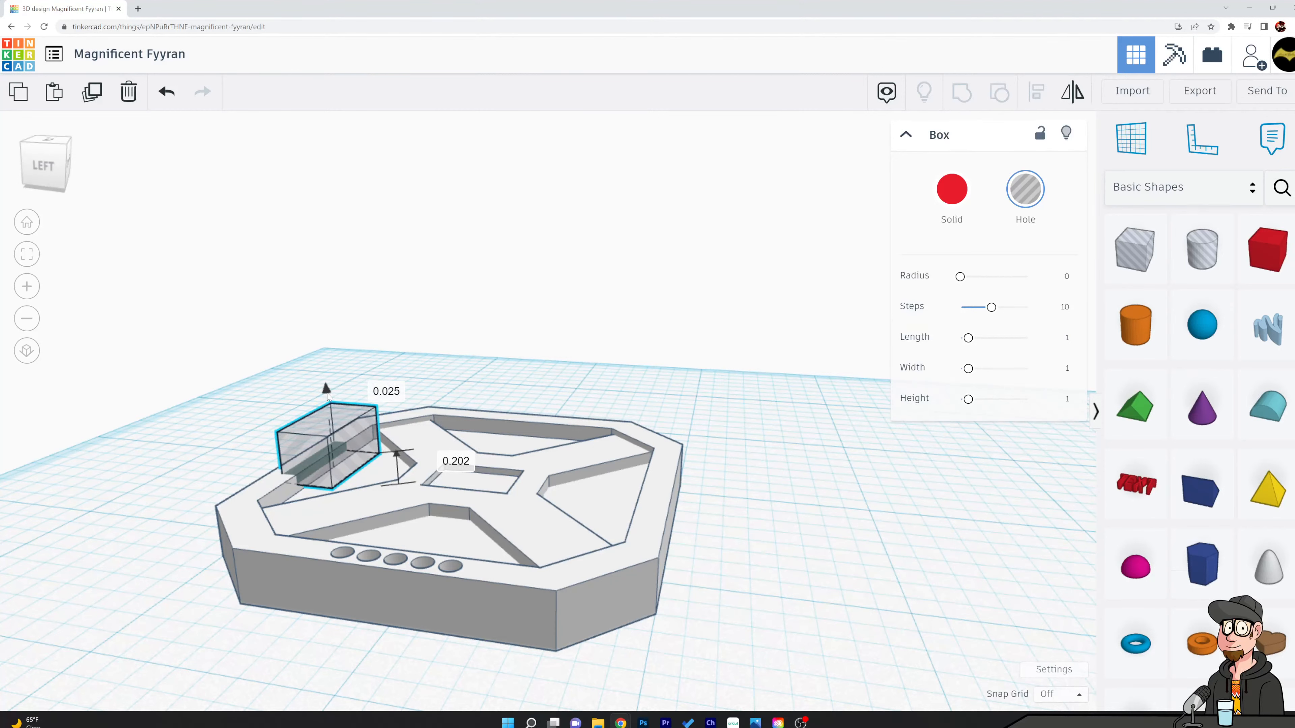
drag(328, 396, 328, 396)
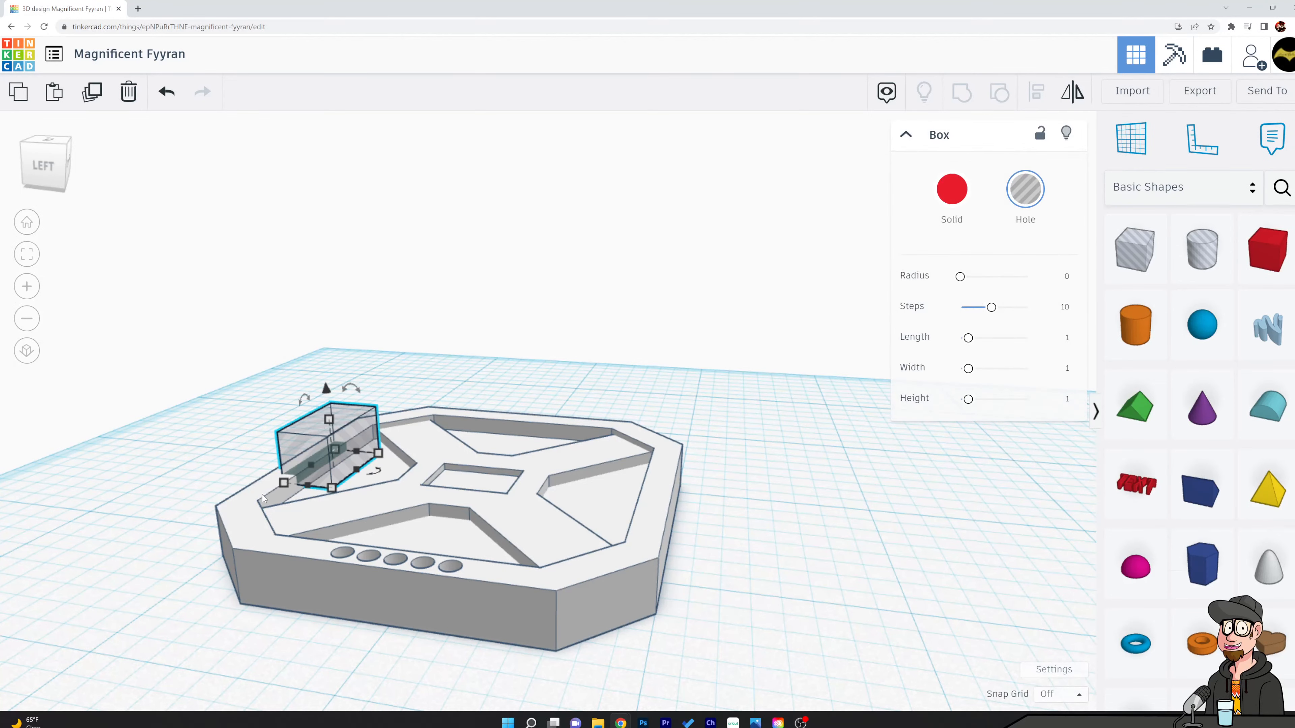
Group the box hole with the outer octagonal frame to cut a notch in the frame's inner edge
shift+click(500, 510)
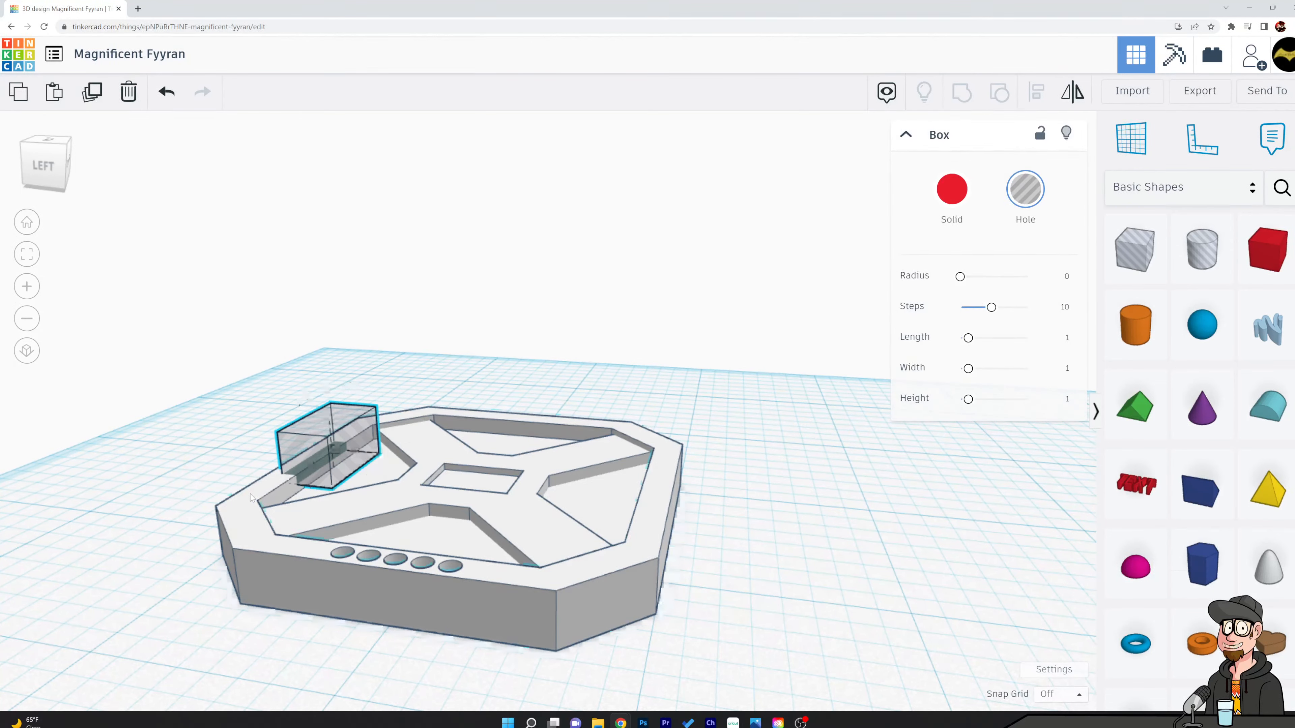
click(961, 95)
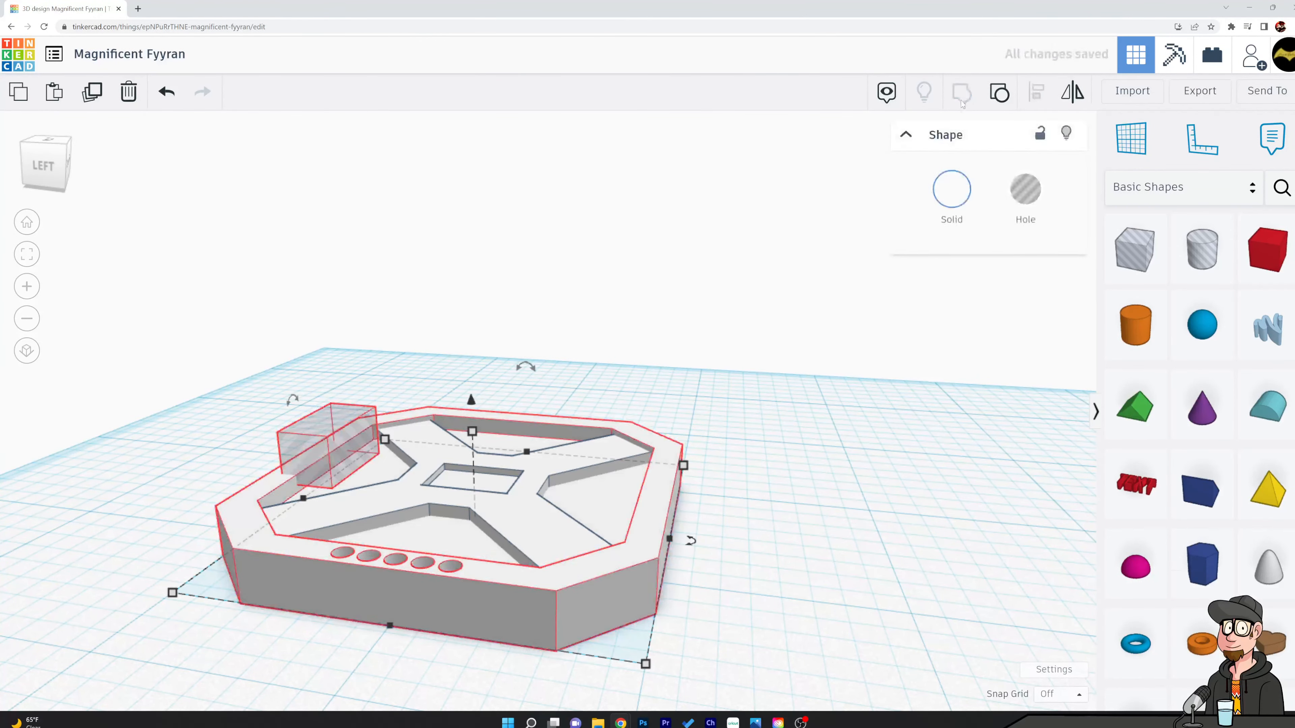
click(673, 310)
right_drag(672, 310, 927, 462)
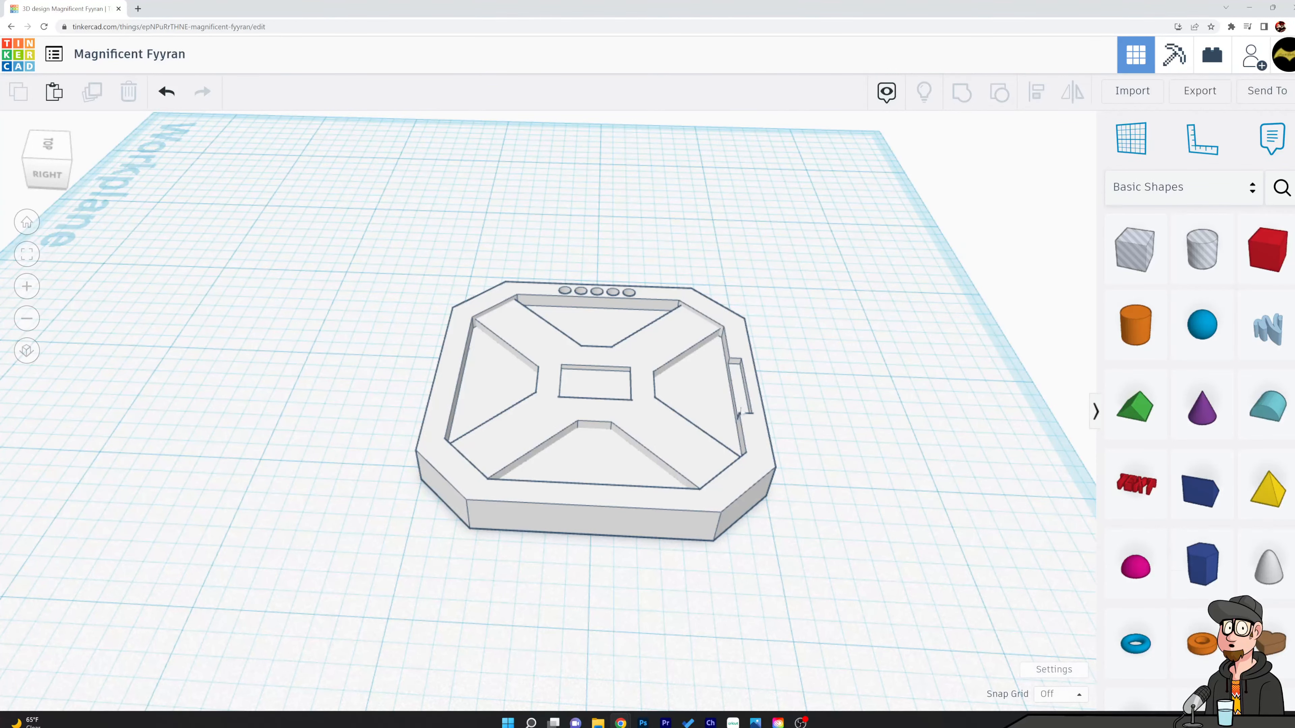
Export only the inner cross-shaped panel as an STL file
click(653, 354)
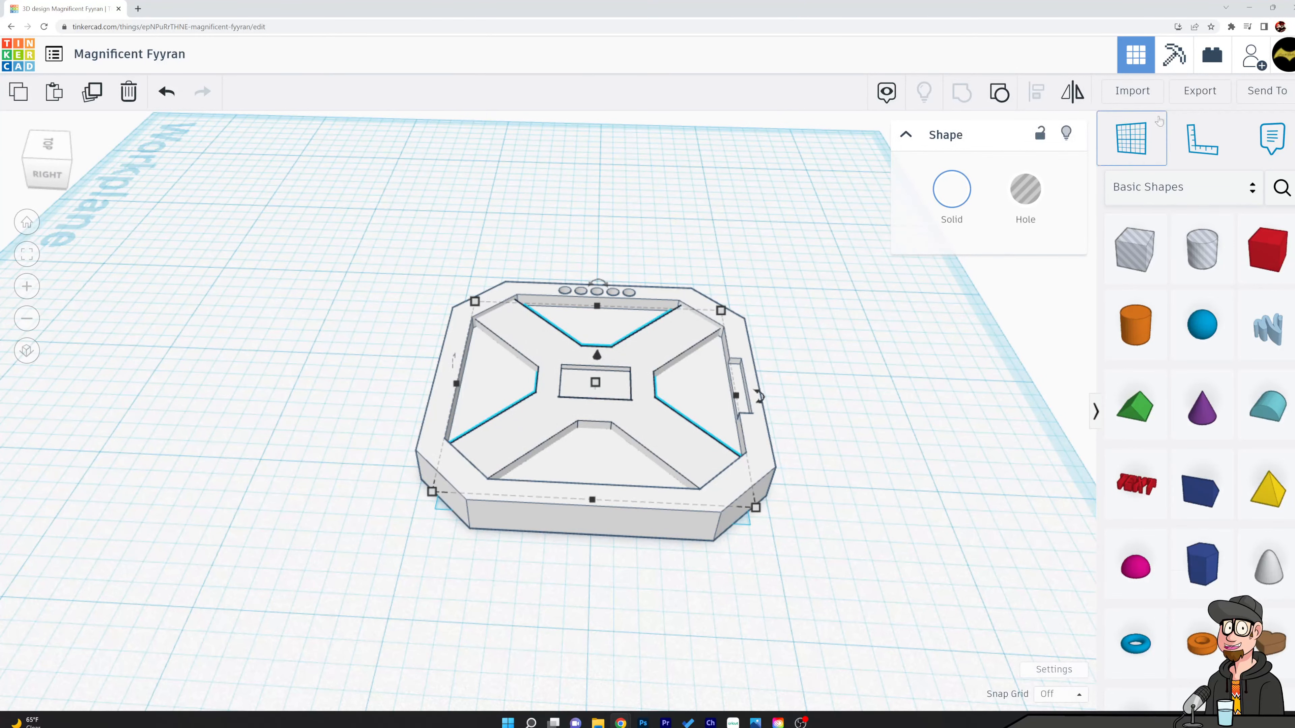
click(1198, 91)
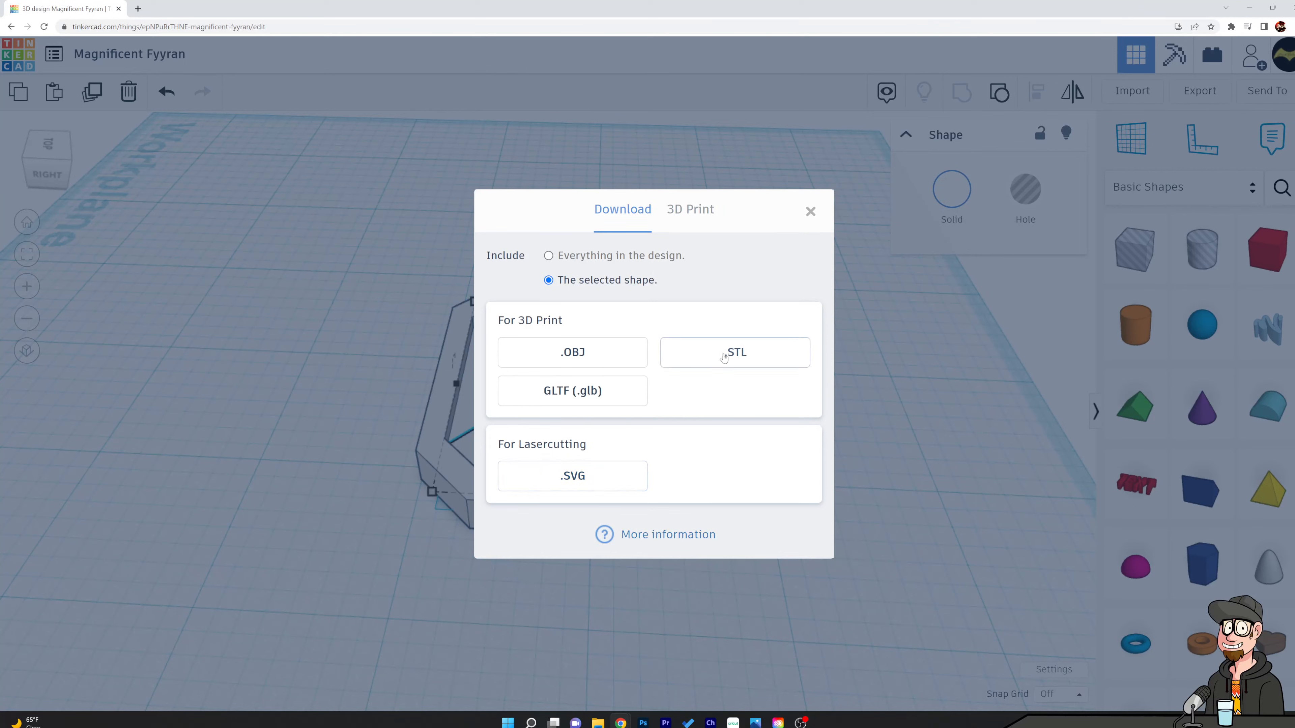
click(768, 358)
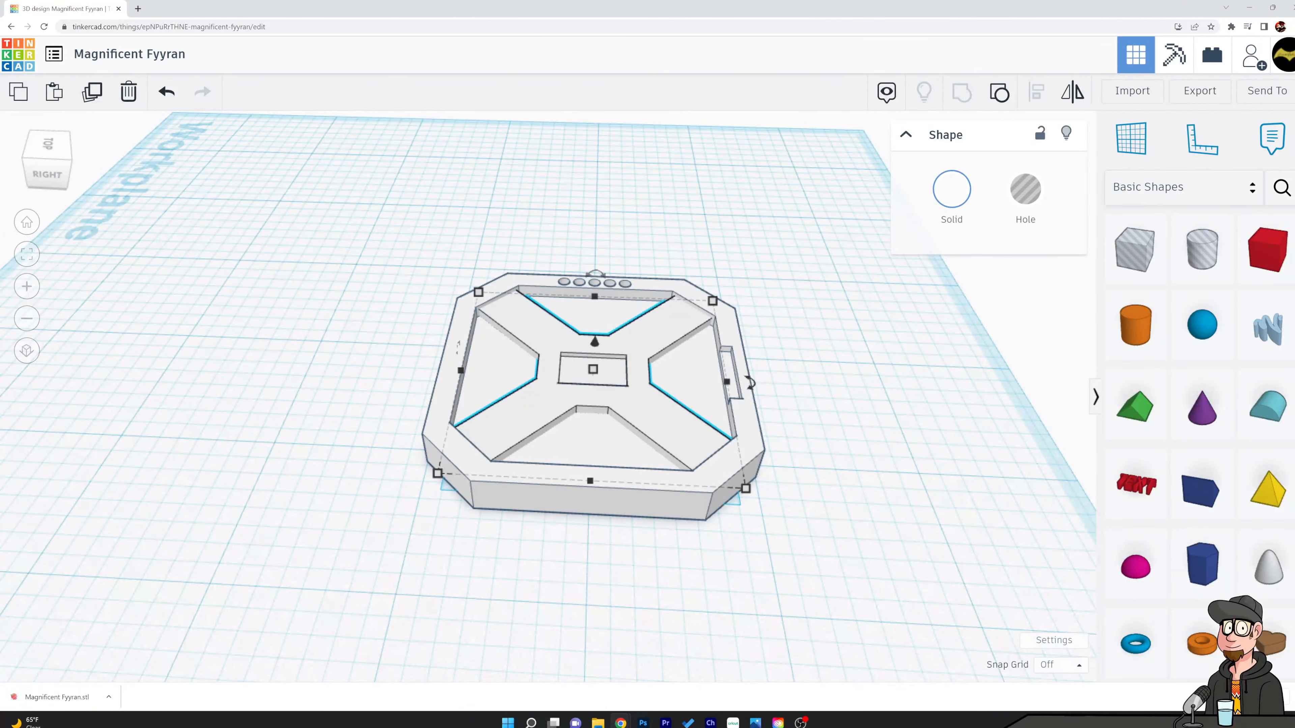
click(51, 697)
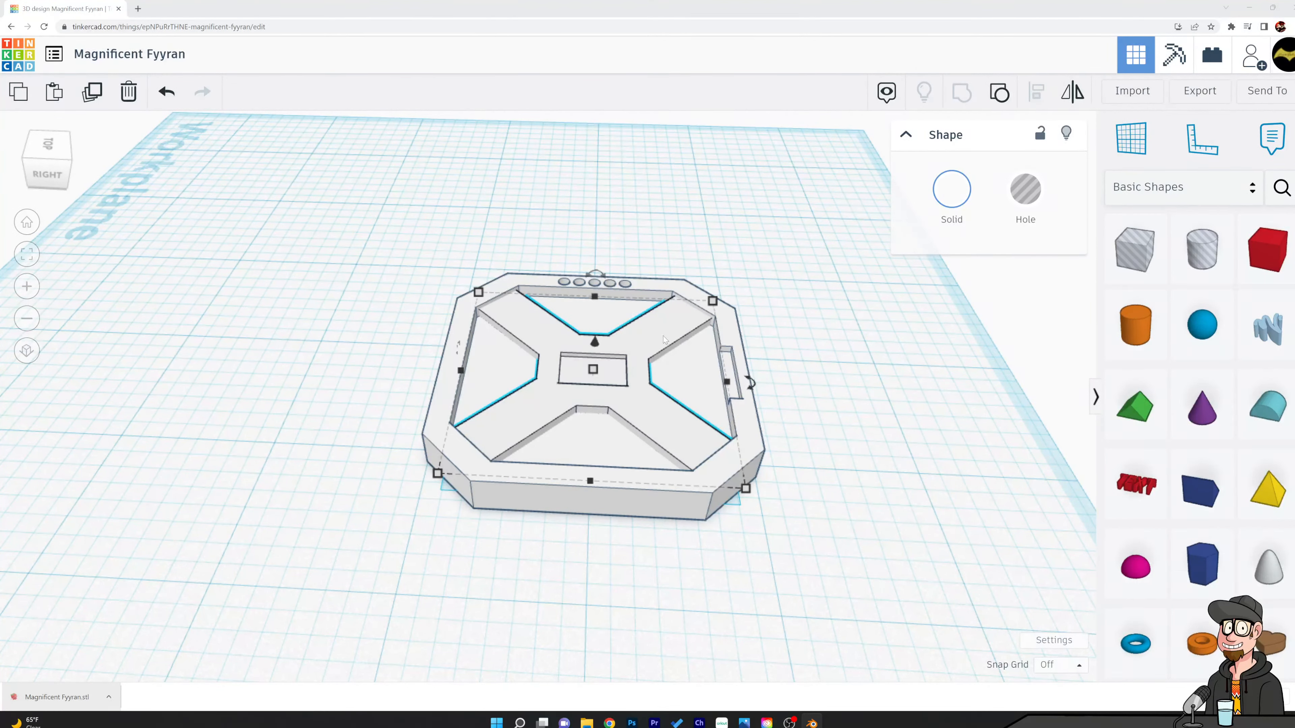
Group the inner panel and the outer frame into one shape and export it as an STL file
drag(594, 341, 602, 213)
key(ctrl+z)
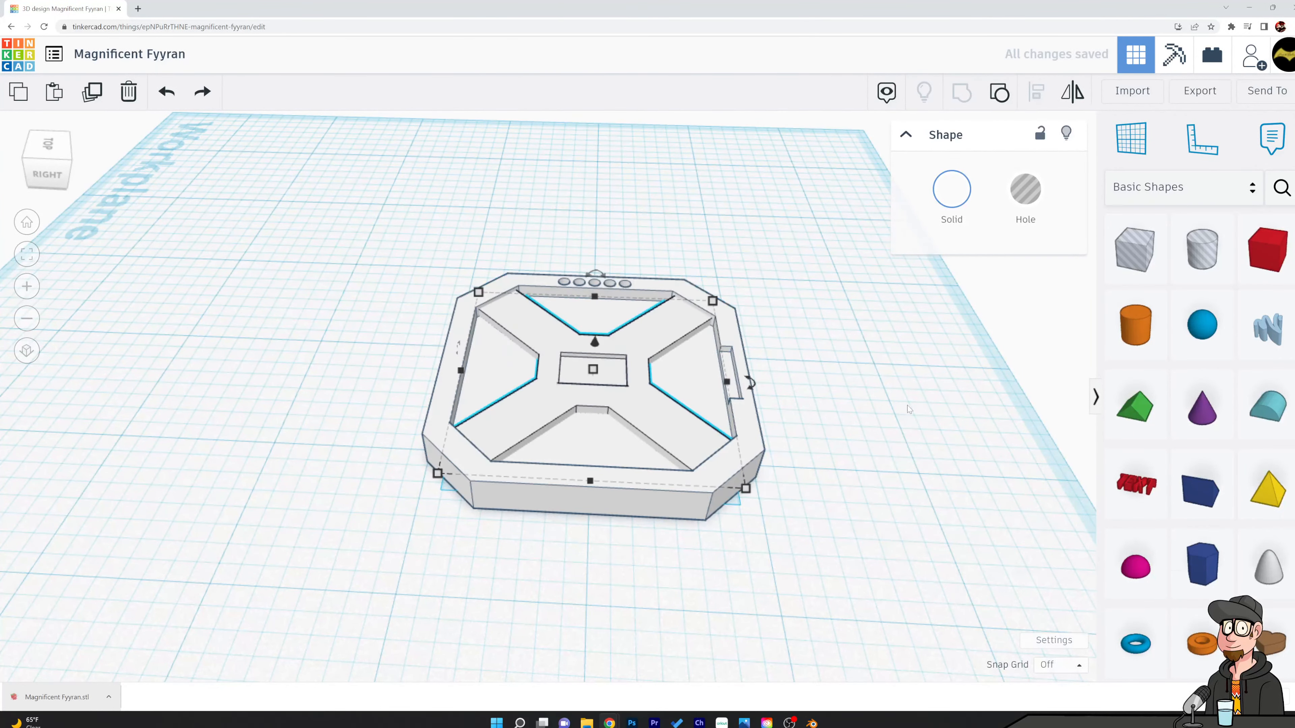
drag(419, 235, 824, 571)
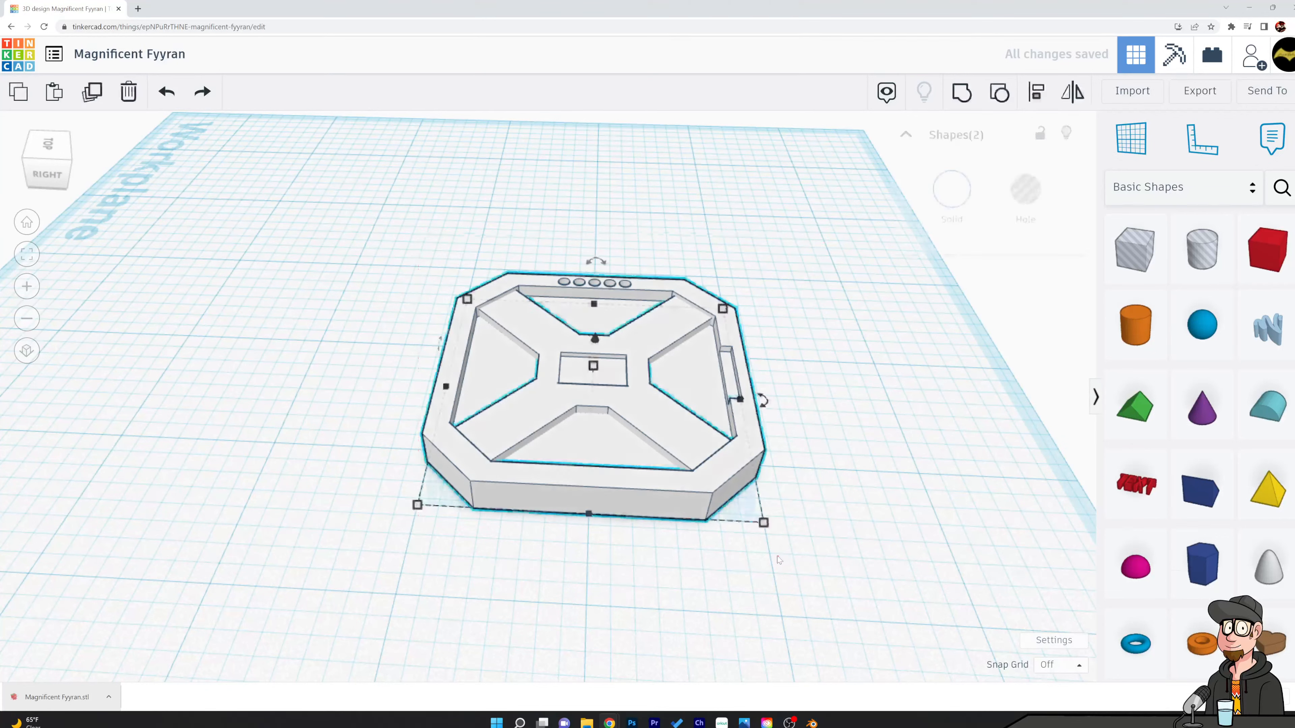
click(950, 100)
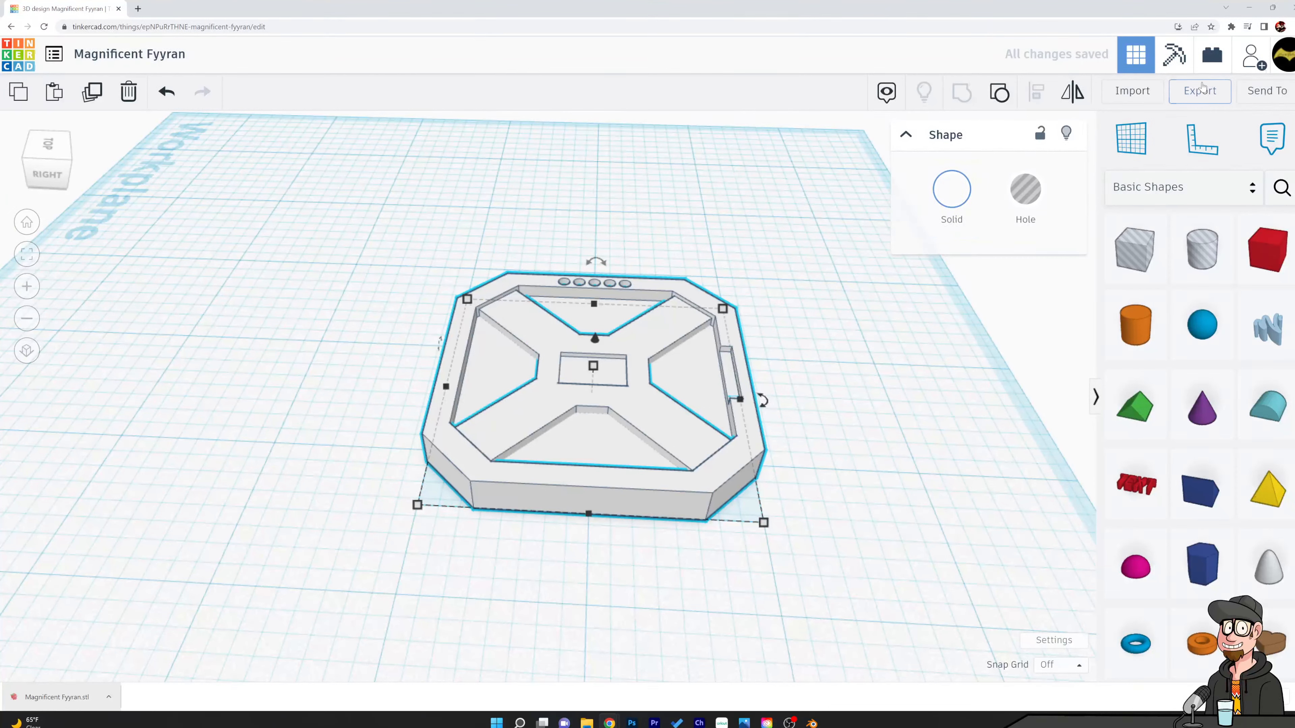
click(1199, 90)
click(758, 336)
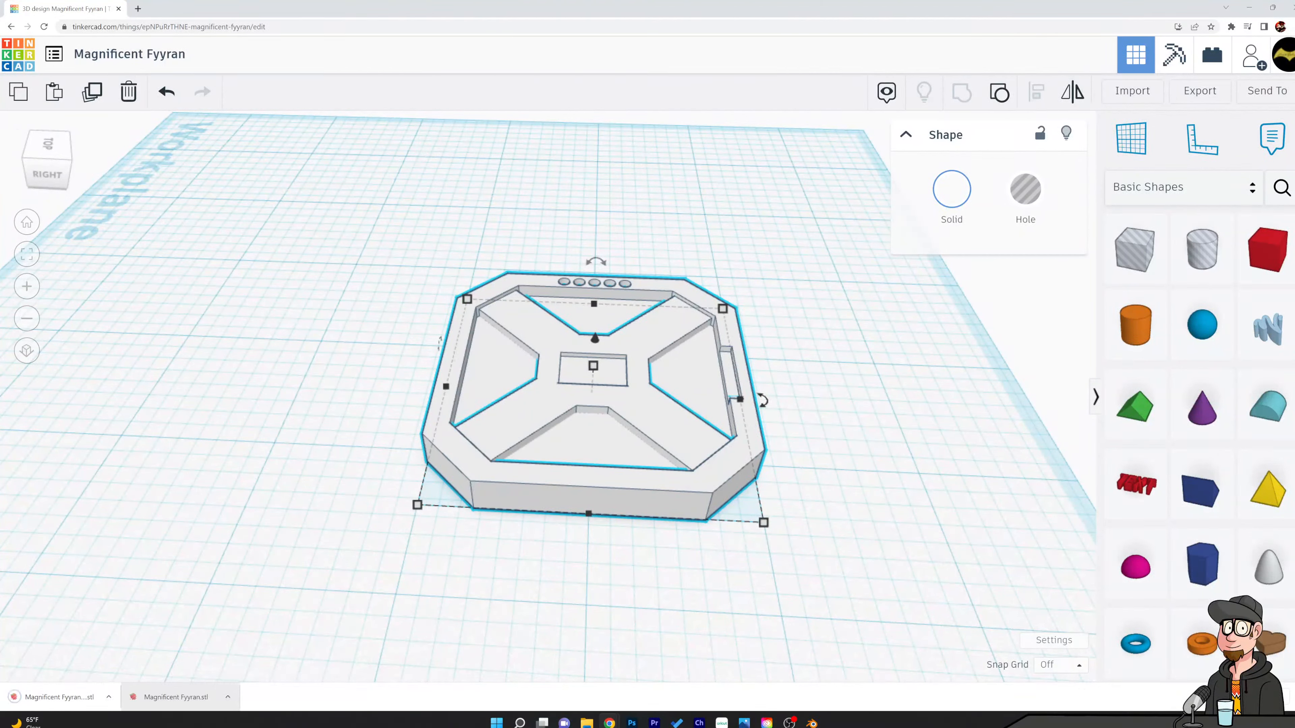
Switch to Blender and examine the imported wall panel in the rendered scene
click(811, 723)
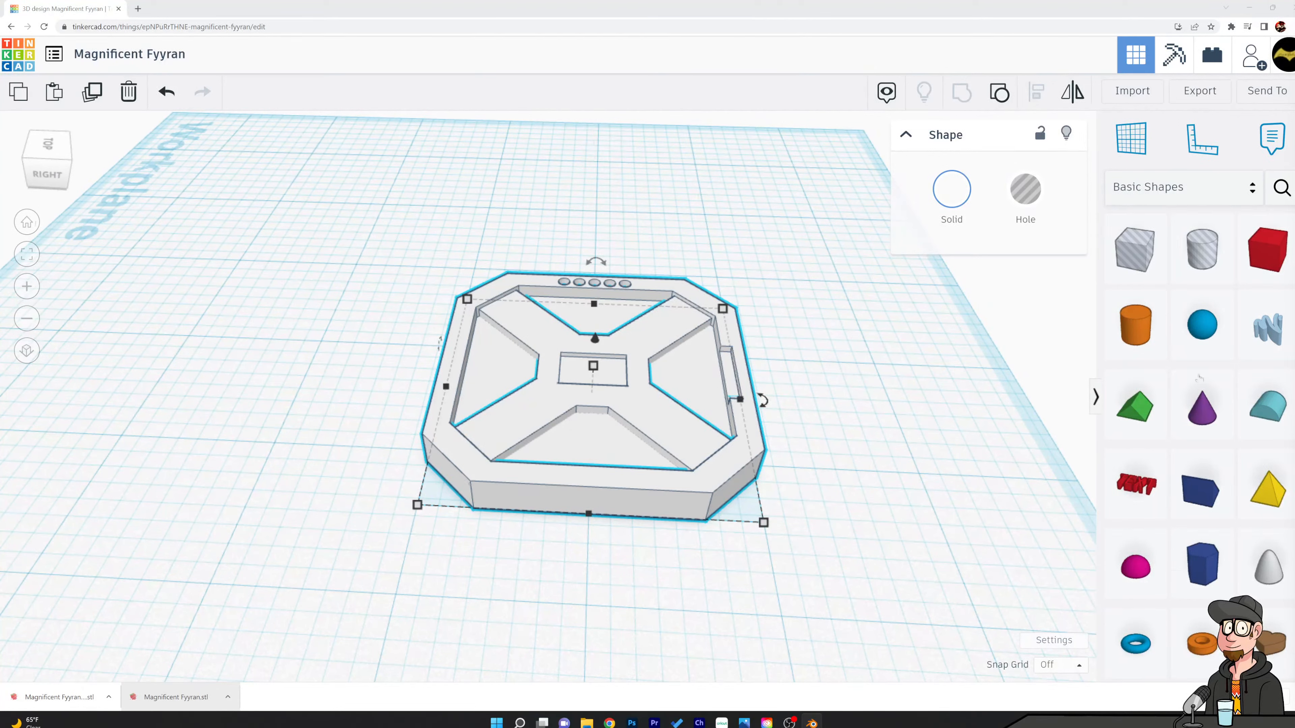
click(40, 697)
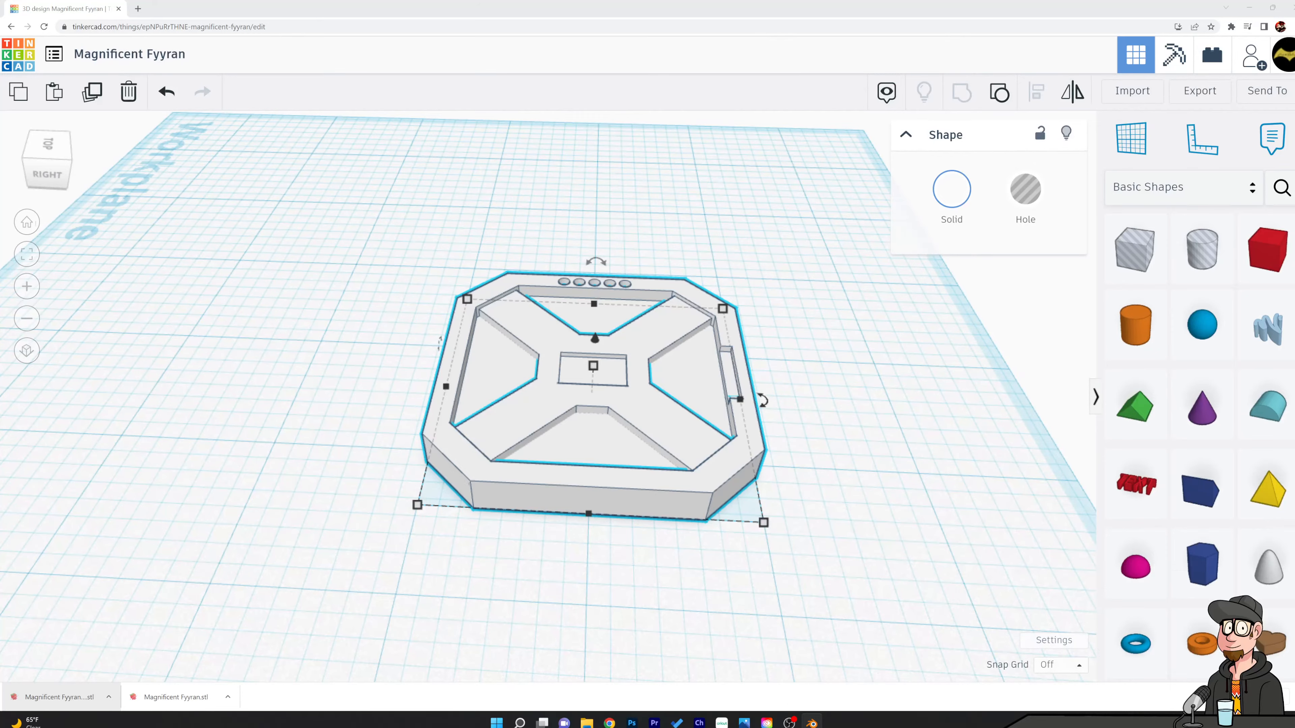
drag(1294, 44, 641, 1)
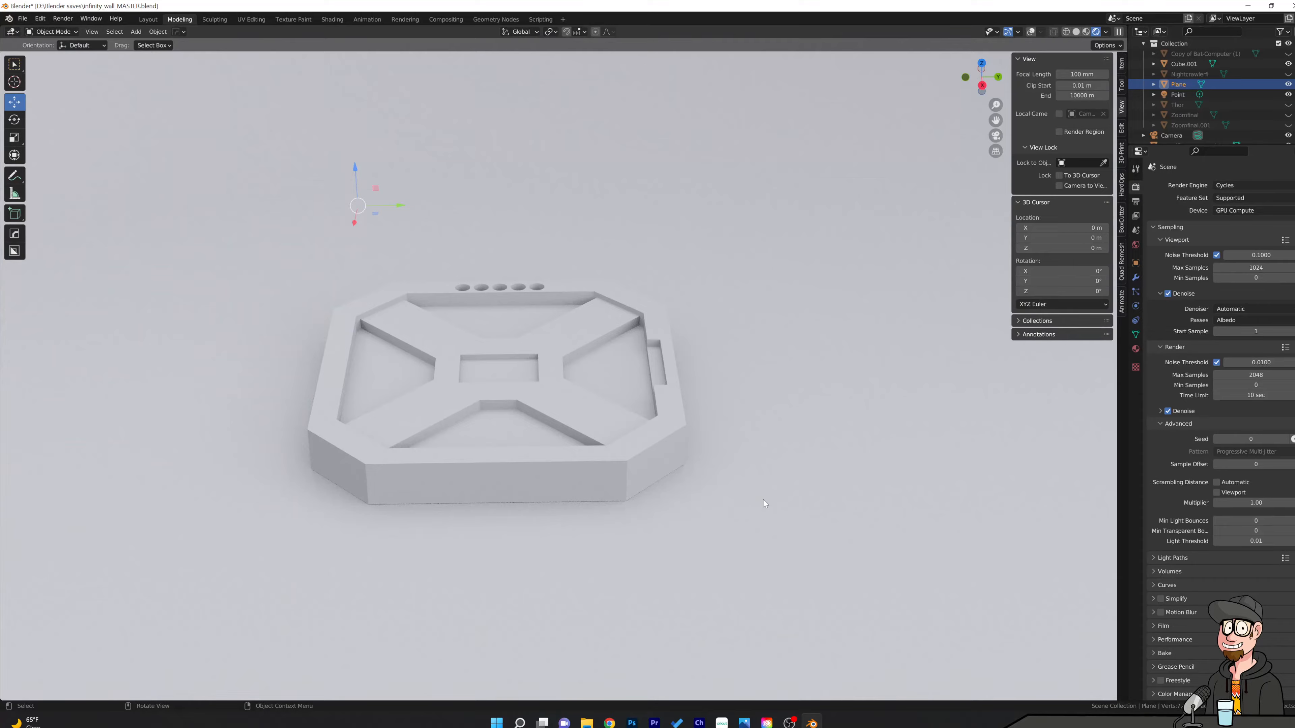
middle_drag(772, 482, 765, 532)
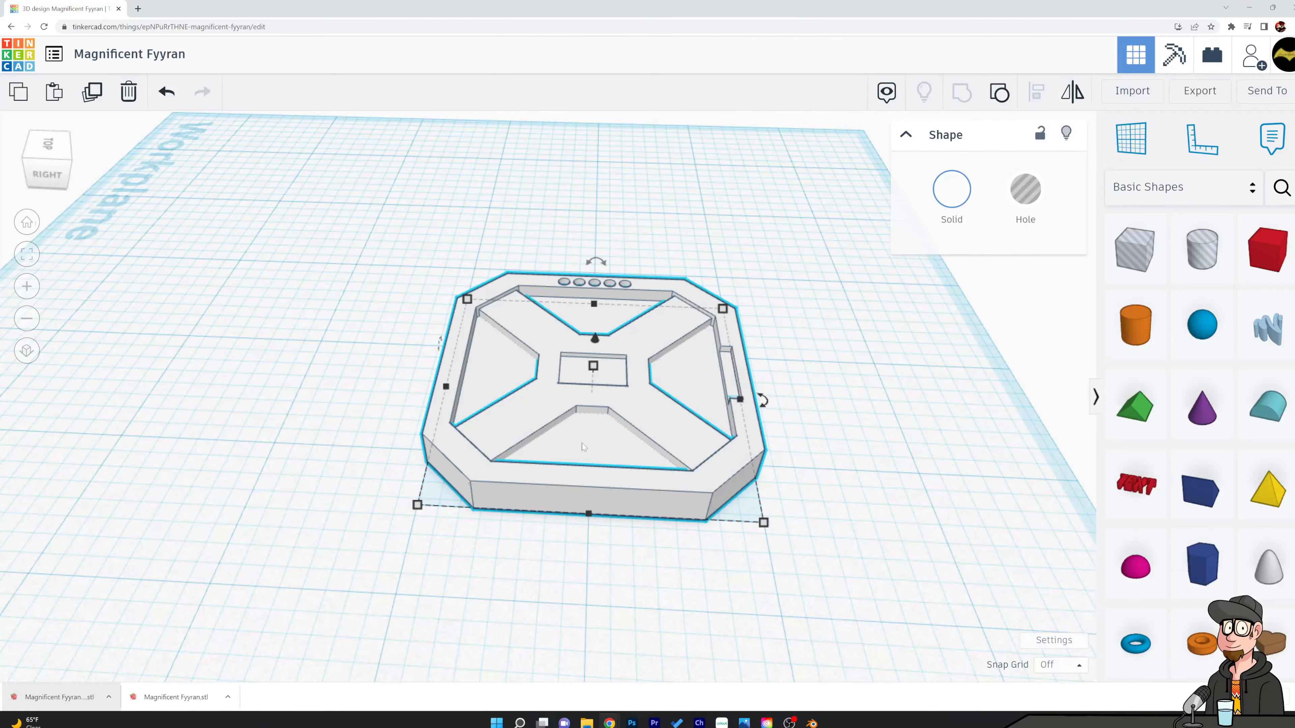
Back in Tinkercad, try to flatten the panel by lowering its top to a height of 0.211, and undo the change
click(824, 336)
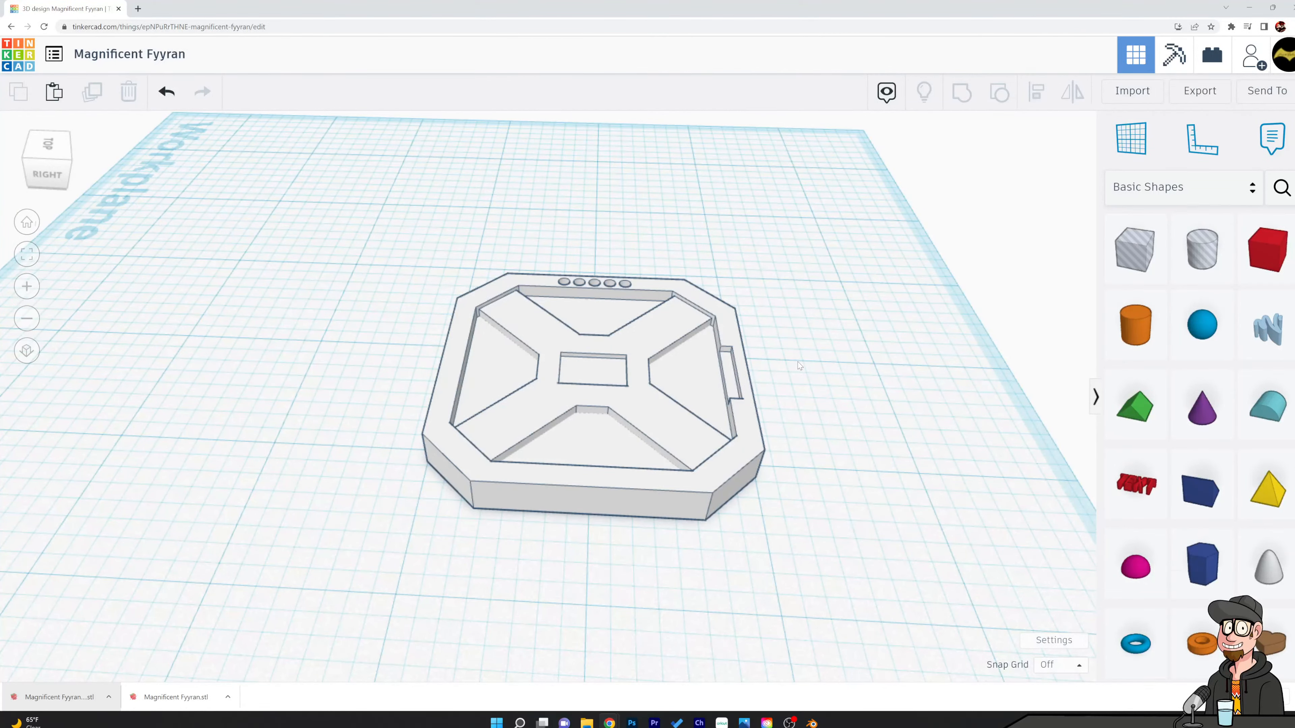
right_drag(760, 416, 600, 451)
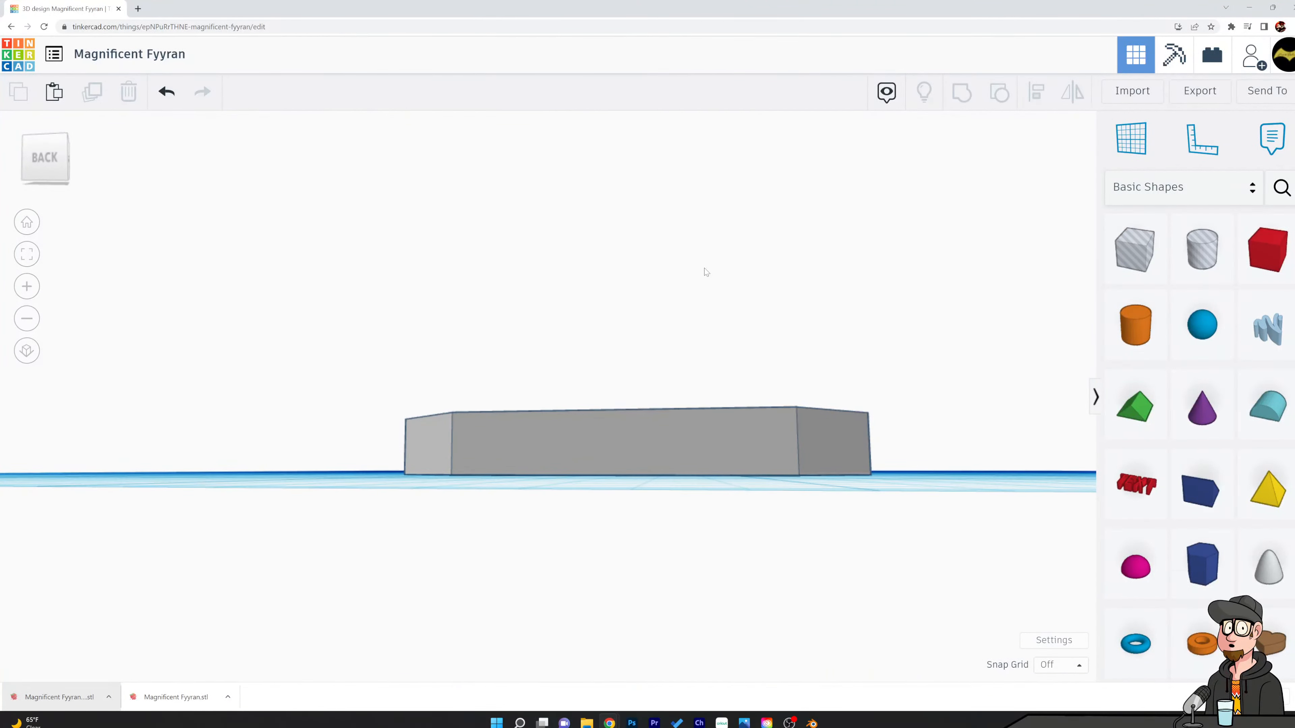
right_drag(704, 269, 634, 408)
click(634, 408)
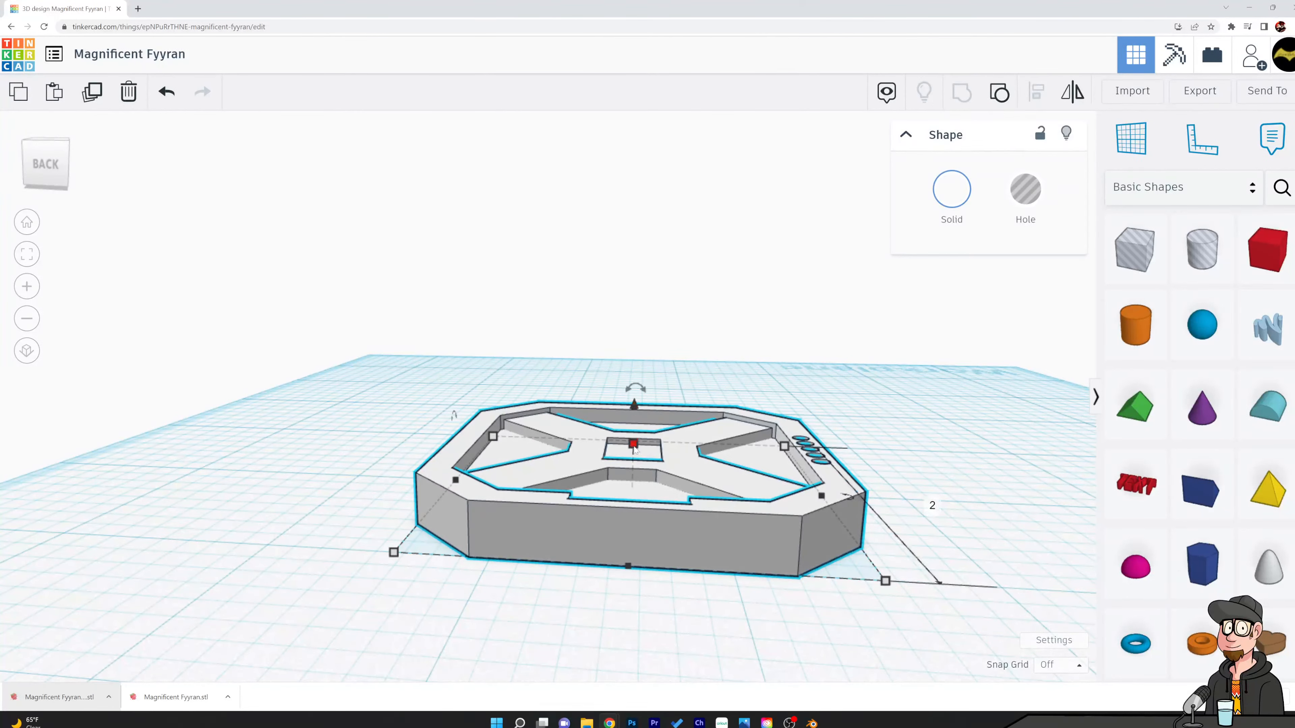
mouse_move(633, 444)
mouse_down()
mouse_move(638, 479)
mouse_move(636, 456)
mouse_up()
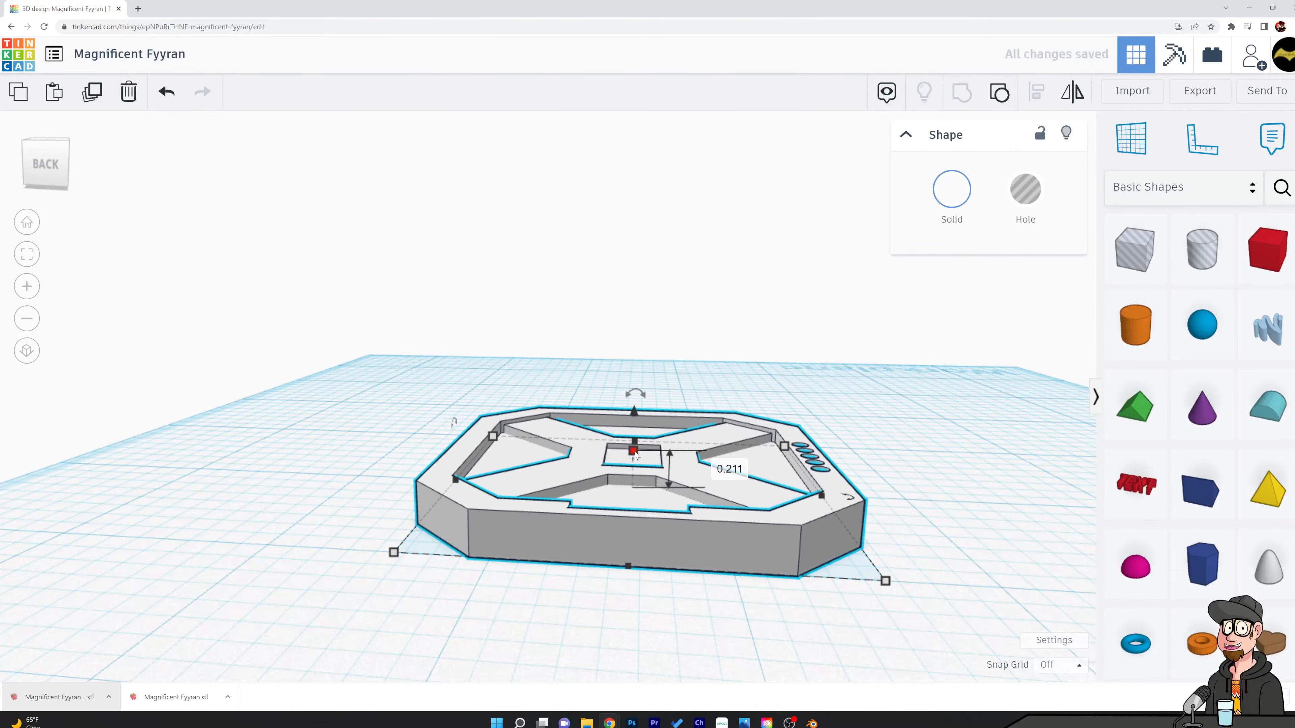
key(ctrl+z)
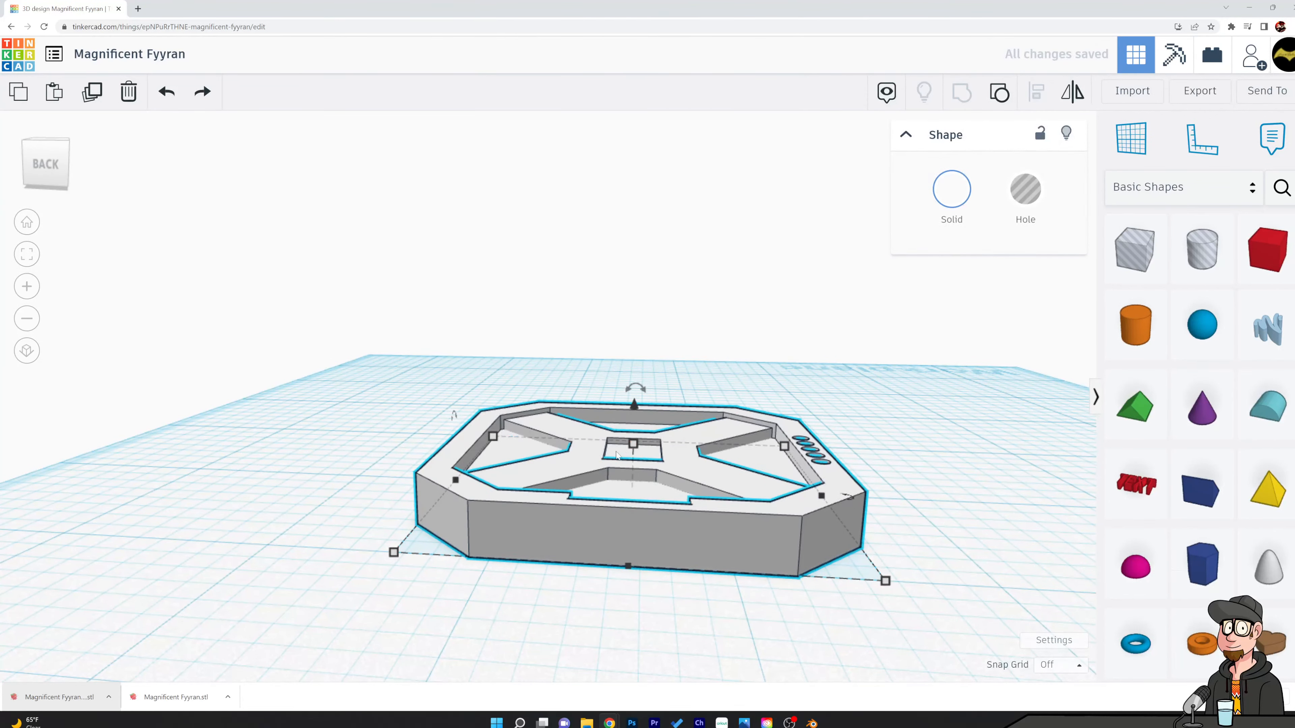
click(680, 385)
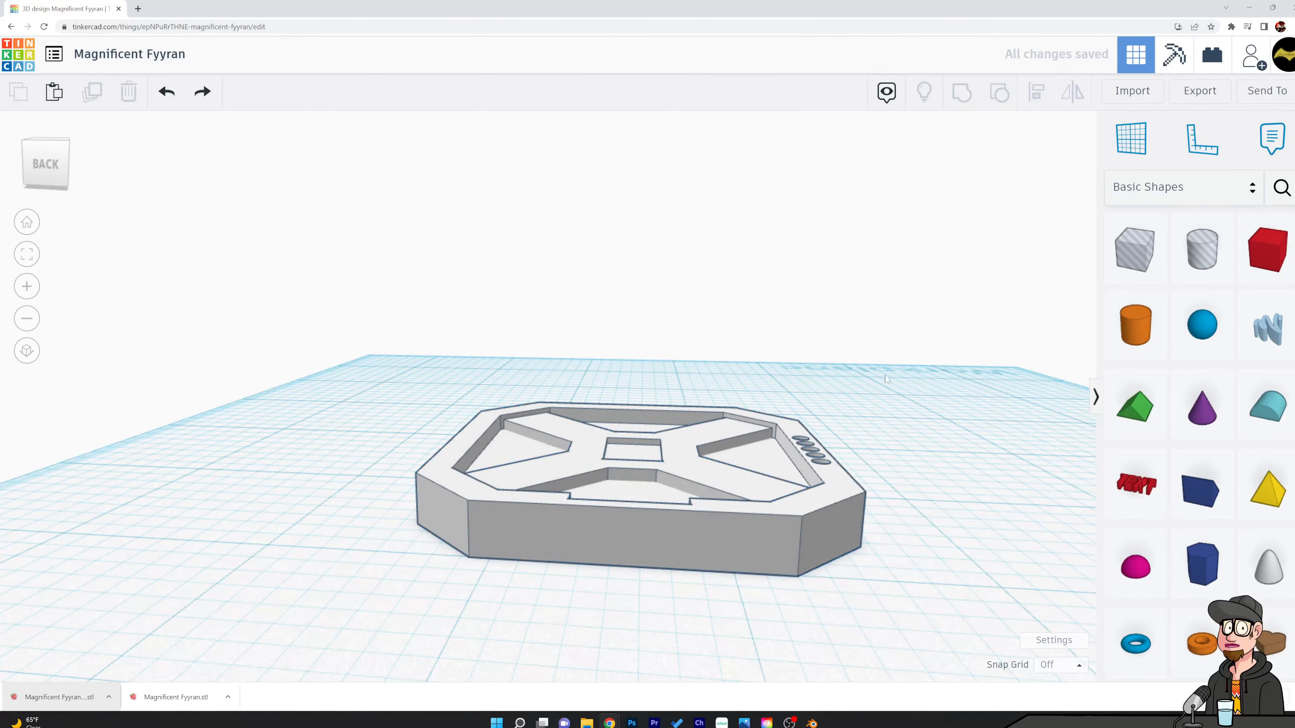
Add a box hole, enlarge it beyond the panel's outline to about 3.974 wide, and lower it to cover only the panel's lower part
drag(1135, 250, 1095, 602)
drag(927, 473, 839, 408)
drag(831, 461, 373, 445)
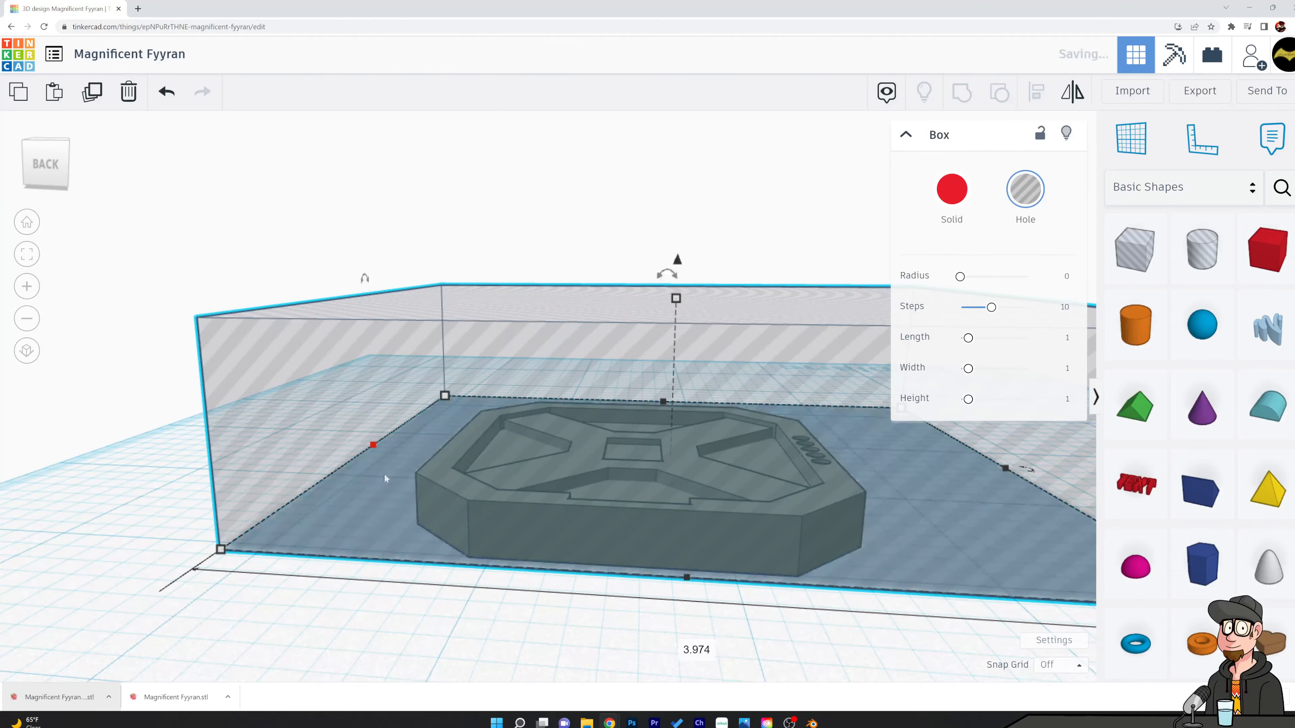
drag(677, 261, 656, 404)
click(412, 366)
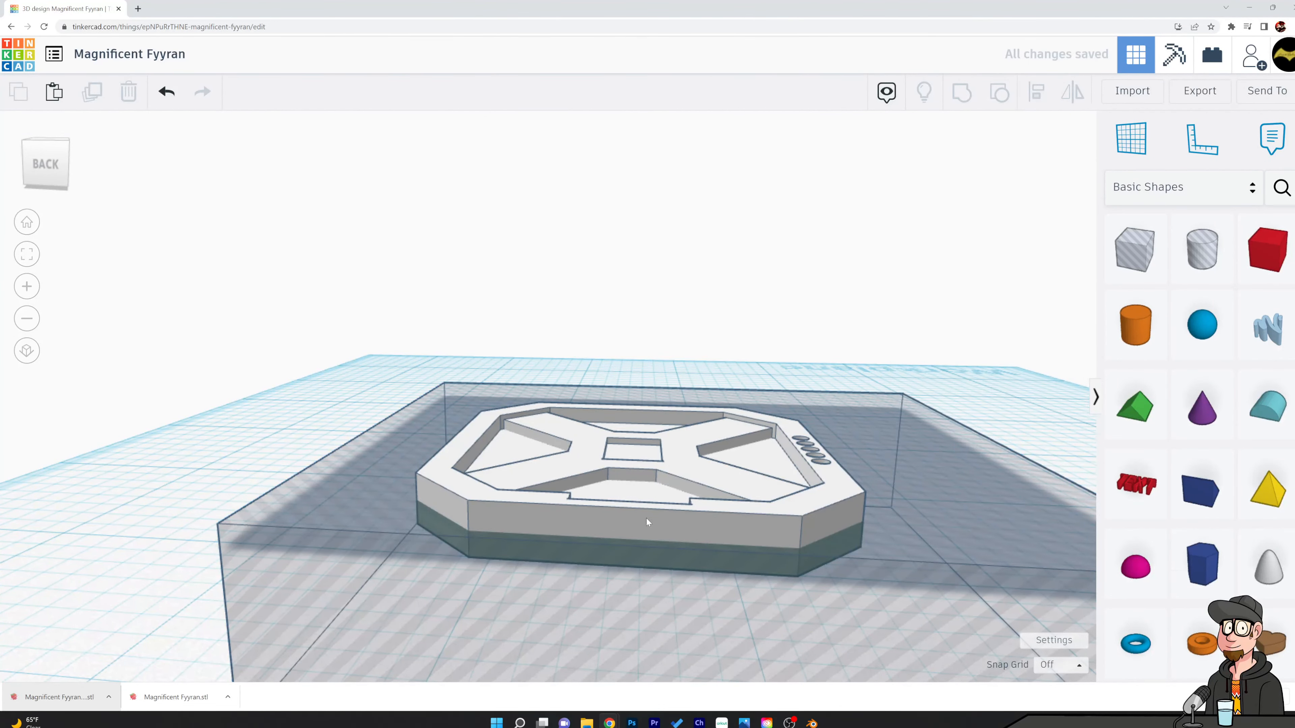
Group the box hole with the panel to cut away the panel's underside
drag(365, 331, 631, 578)
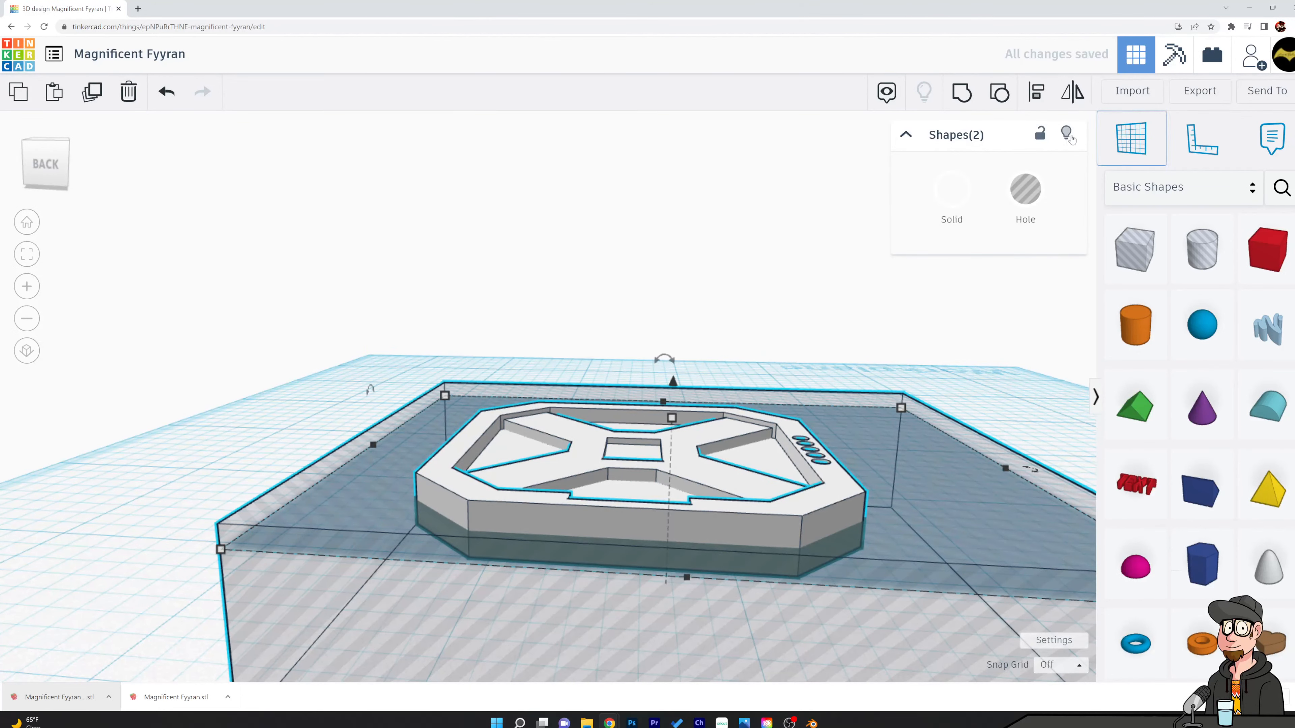
click(966, 99)
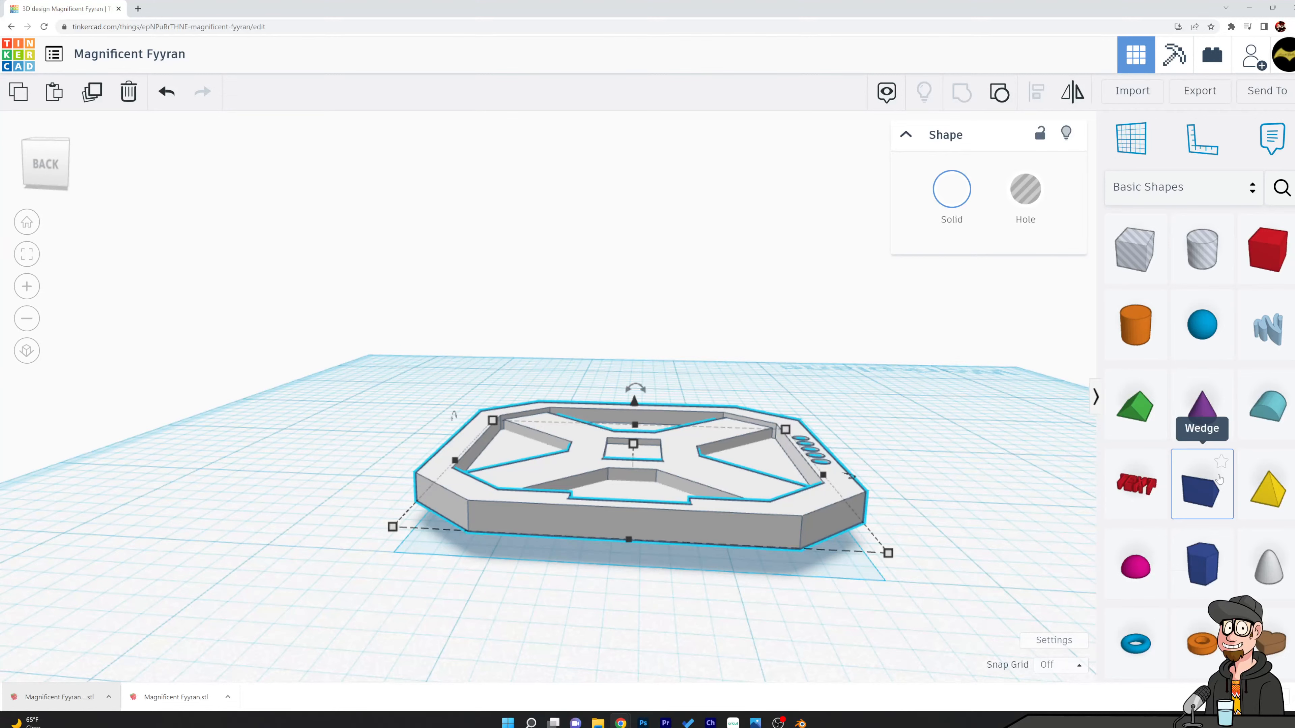
click(819, 355)
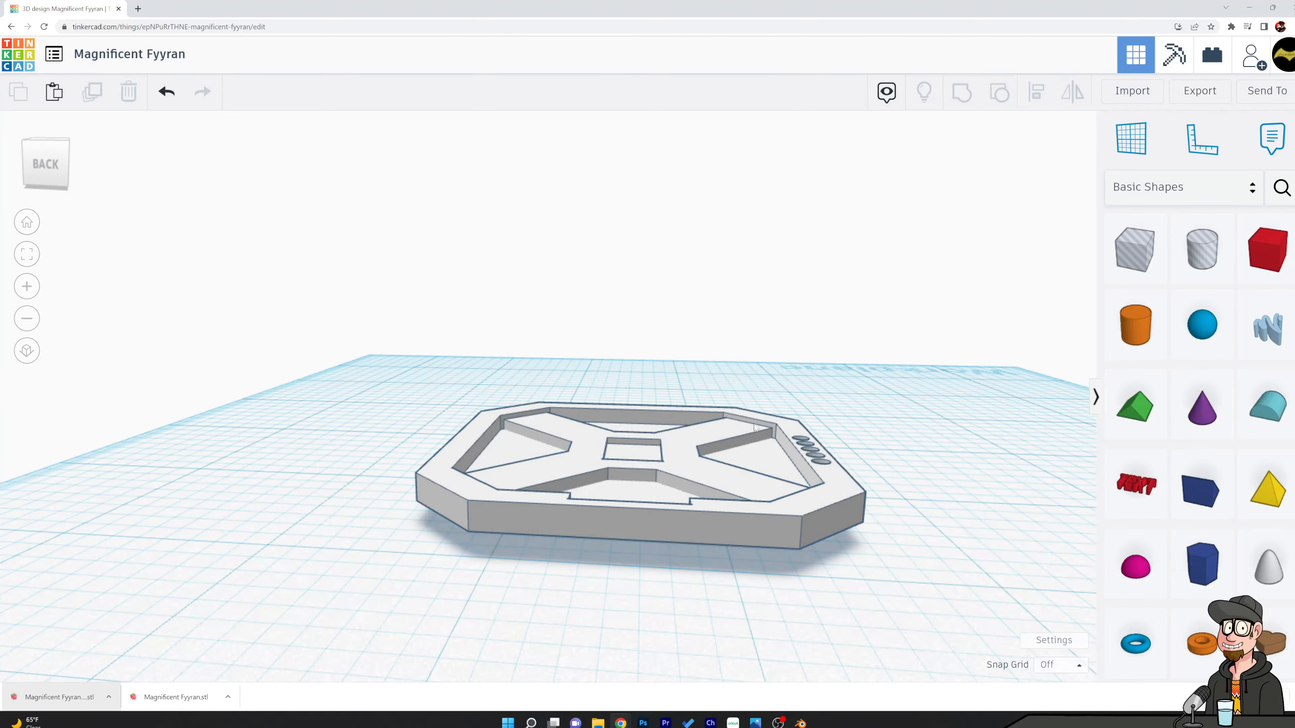
Drop the thinned panel onto the workplane
click(673, 414)
drag(635, 406, 638, 295)
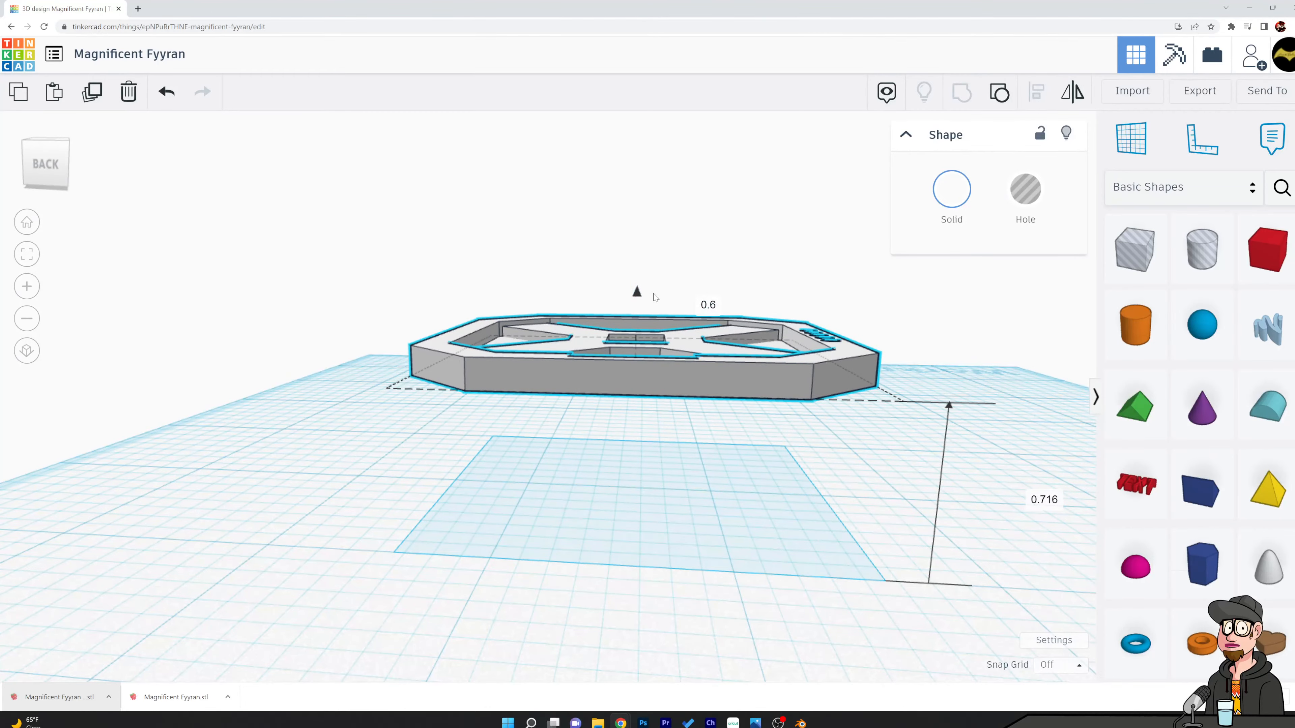
right_drag(560, 259, 701, 385)
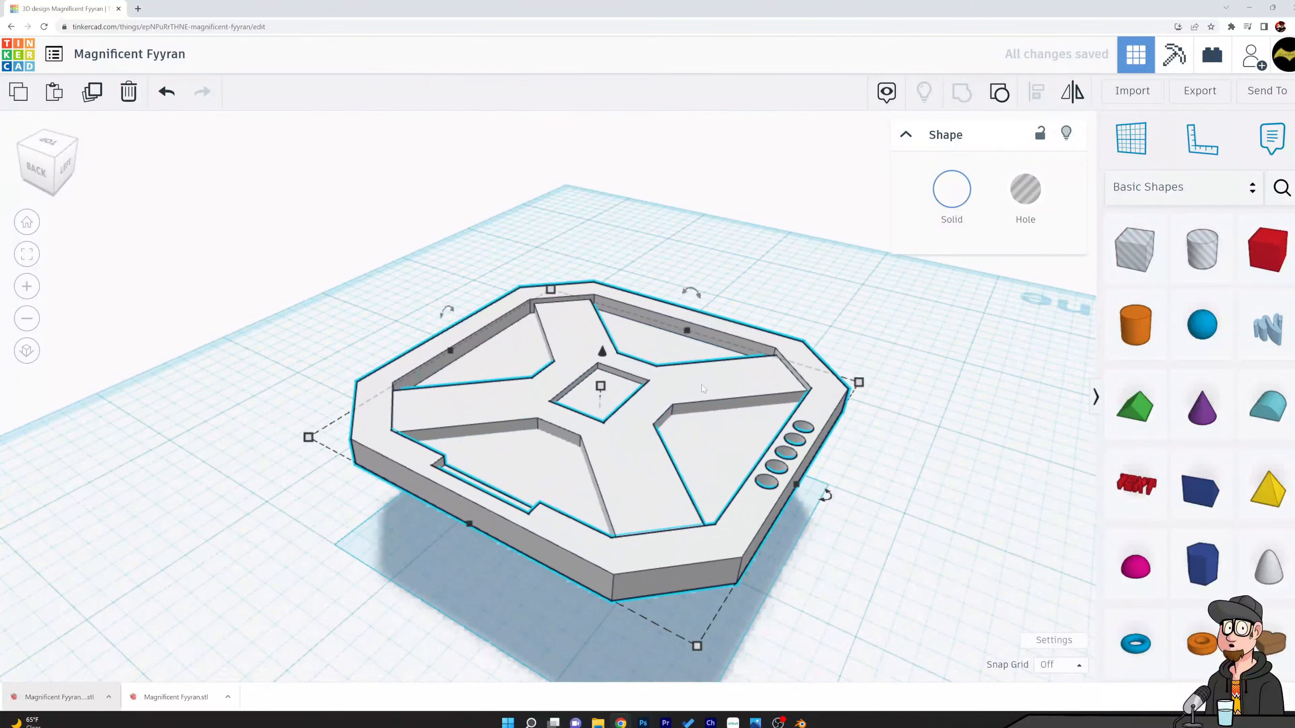
key(d)
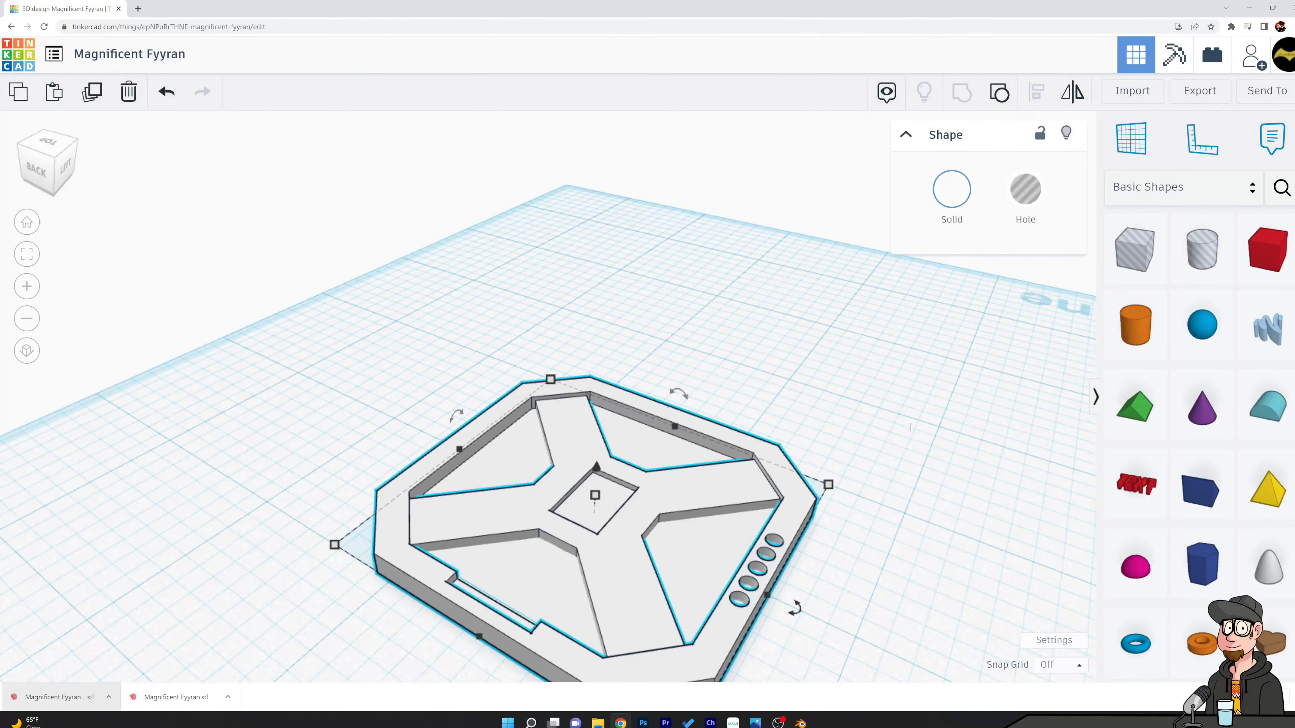
scroll(701, 384, down, 2)
right_drag(922, 412, 668, 484)
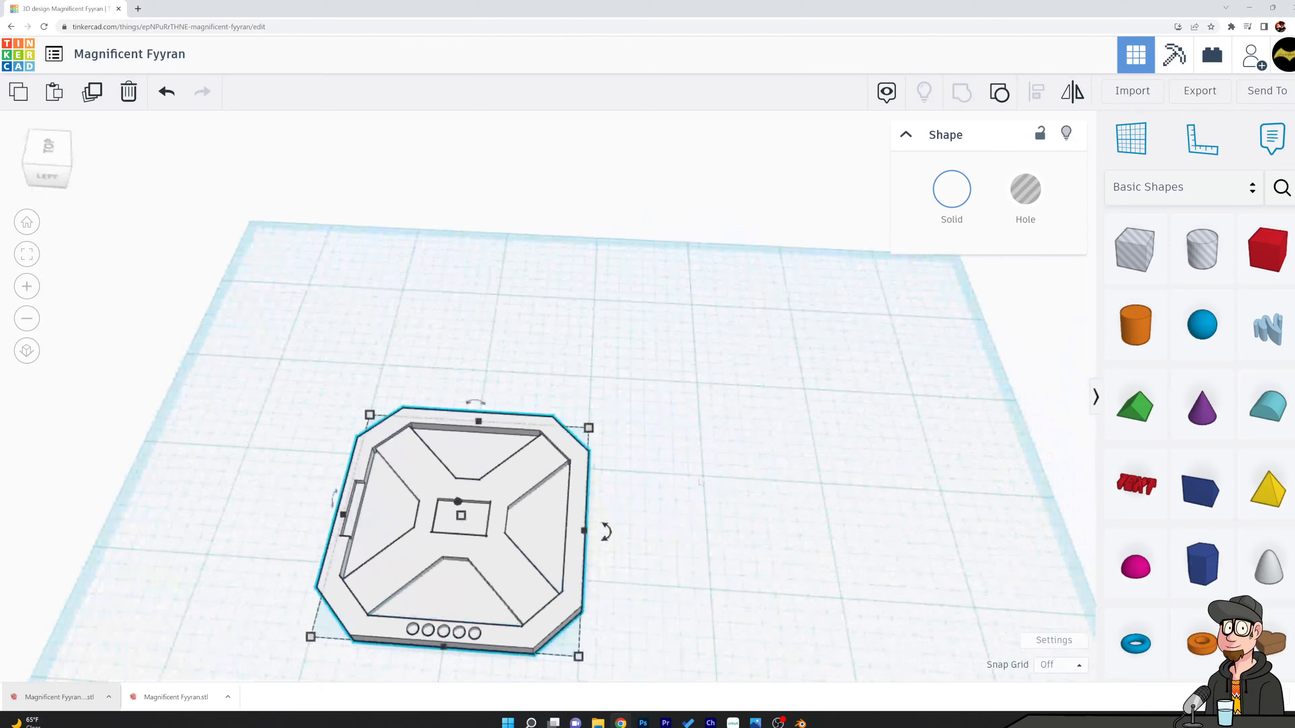
middle_drag(665, 490, 781, 365)
middle_drag(749, 420, 846, 376)
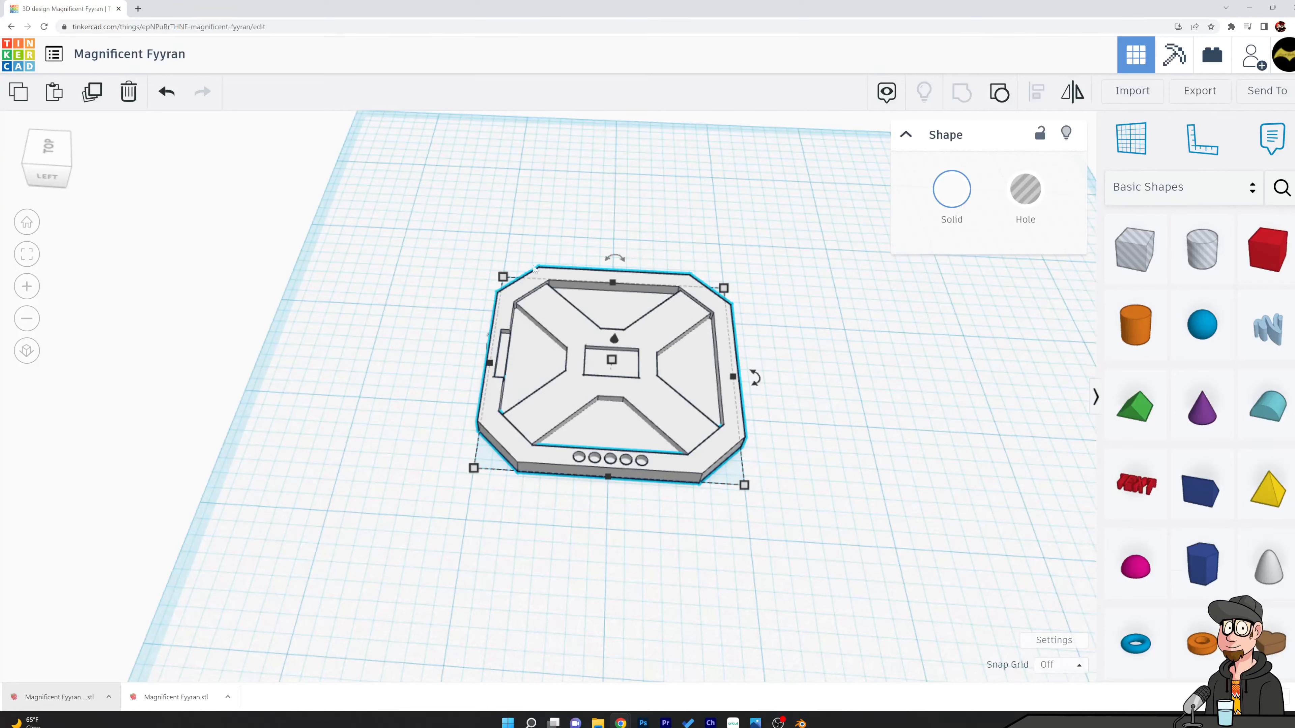
Ungroup the panel twice to separate the octagonal frame, the X-shaped insert and the box hole
click(492, 233)
click(999, 93)
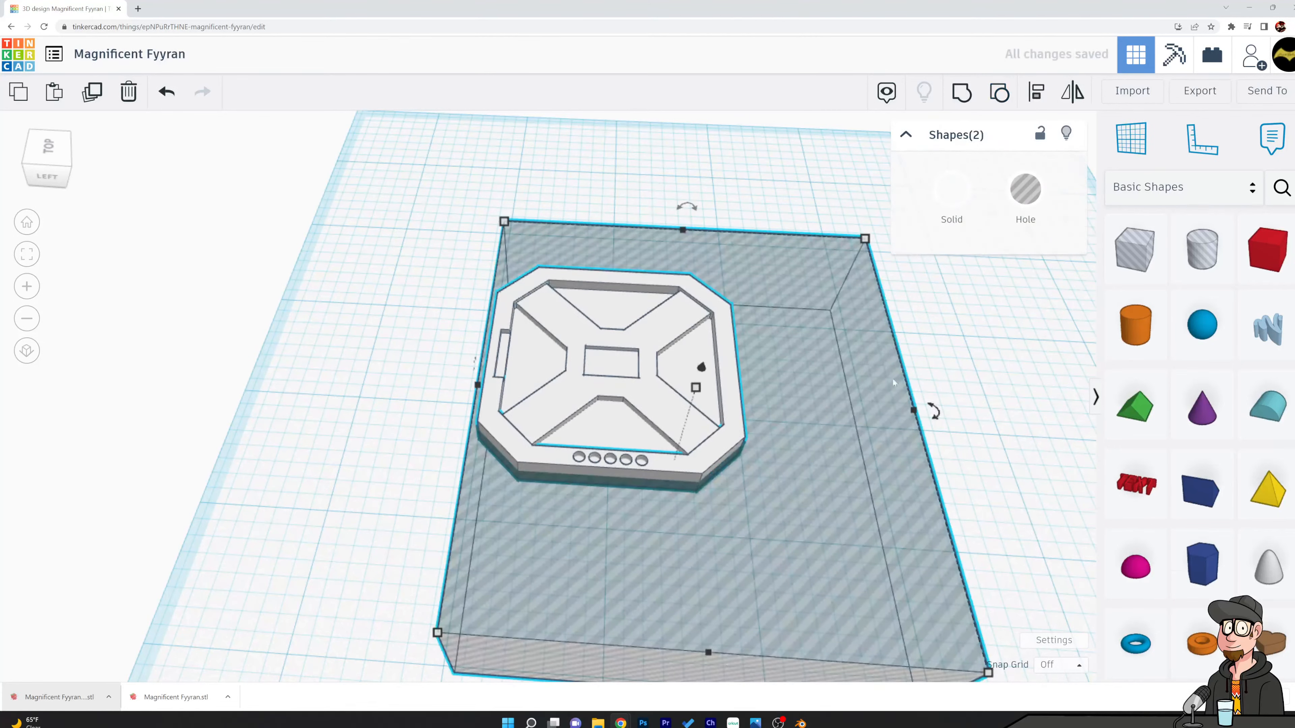
middle_drag(1012, 446, 1009, 401)
mouse_move(1017, 403)
right_down()
mouse_move(1029, 347)
mouse_move(1022, 410)
right_up()
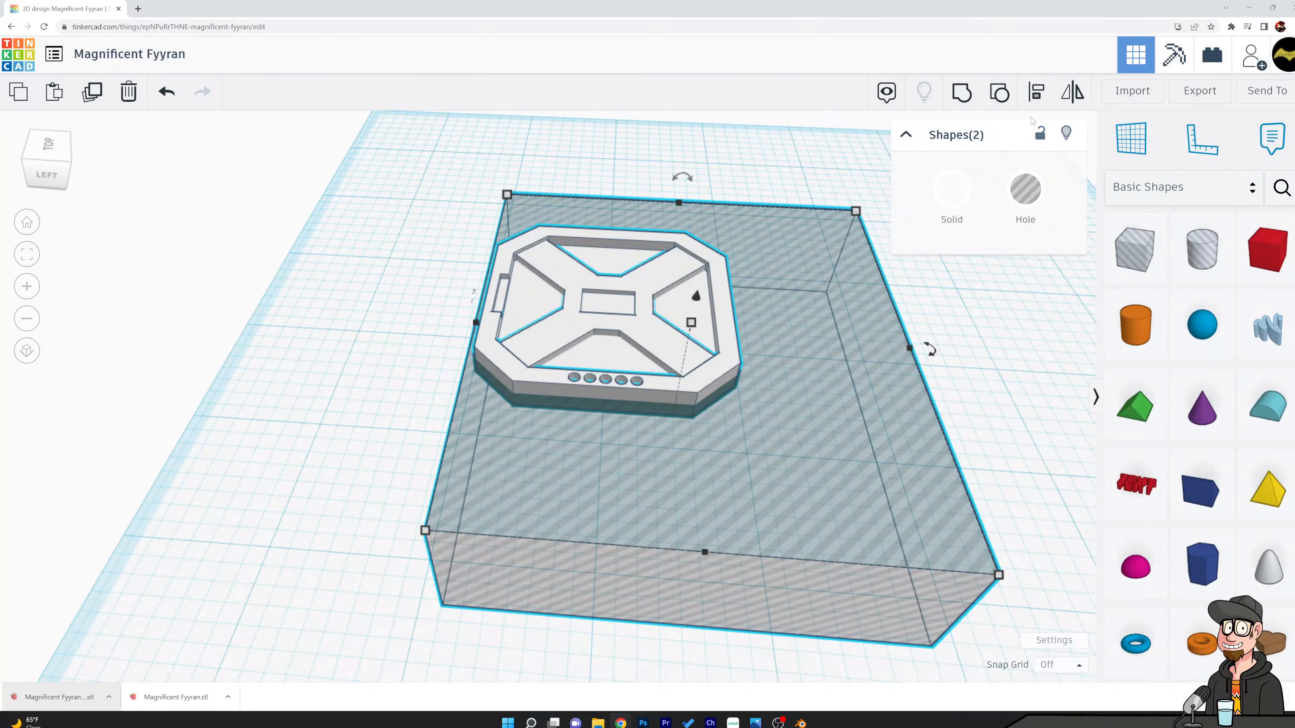
click(1000, 97)
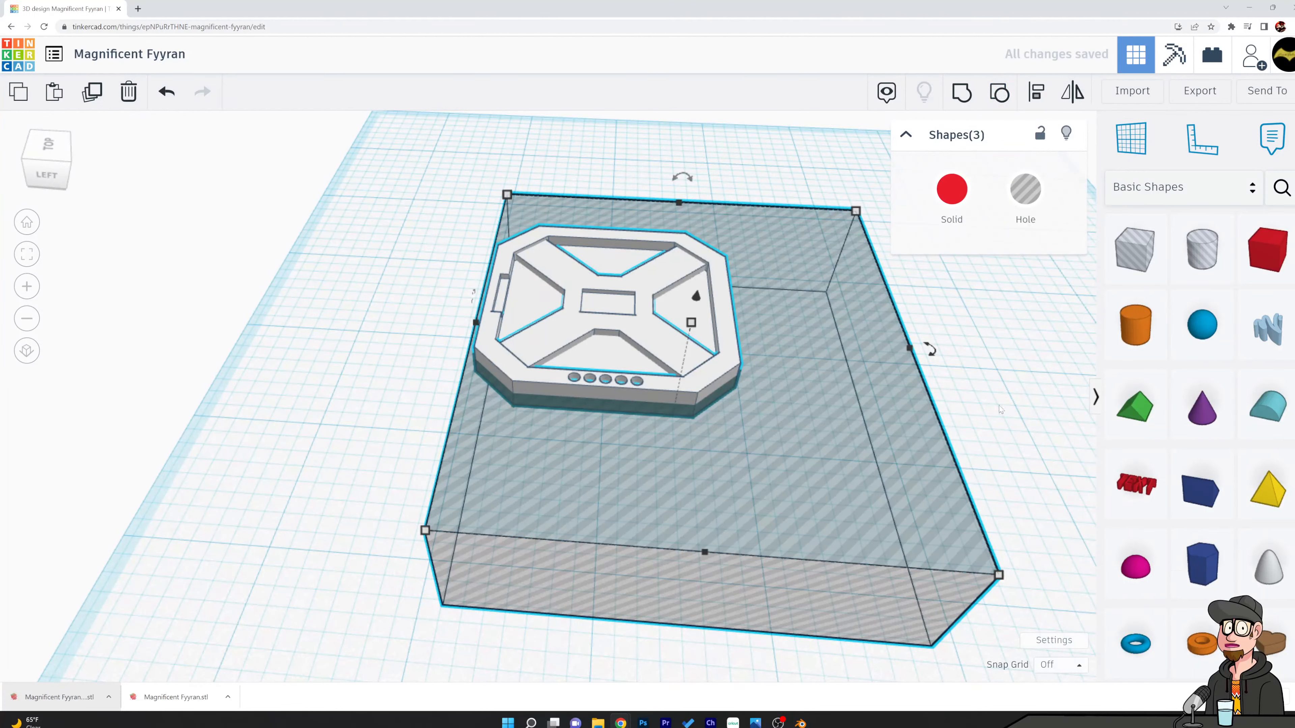
Select only the large box hole around the panel's underside and hide it
click(977, 374)
click(919, 460)
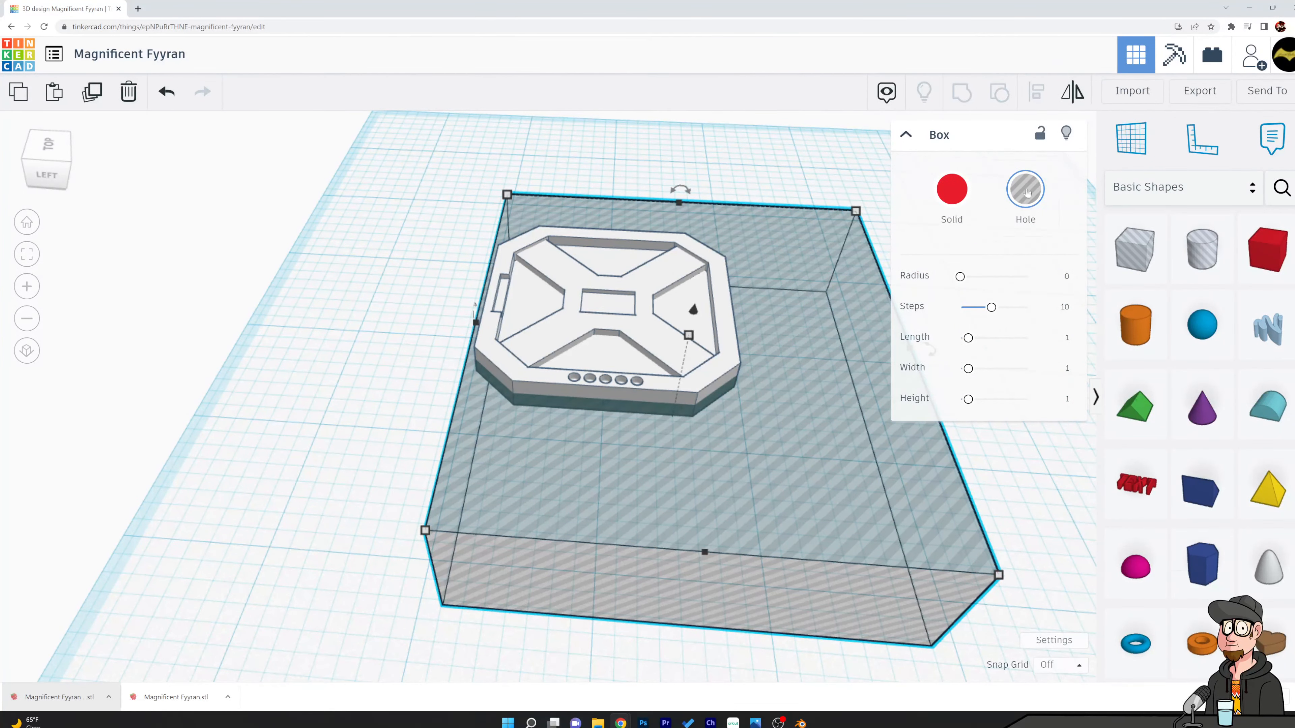
click(1066, 136)
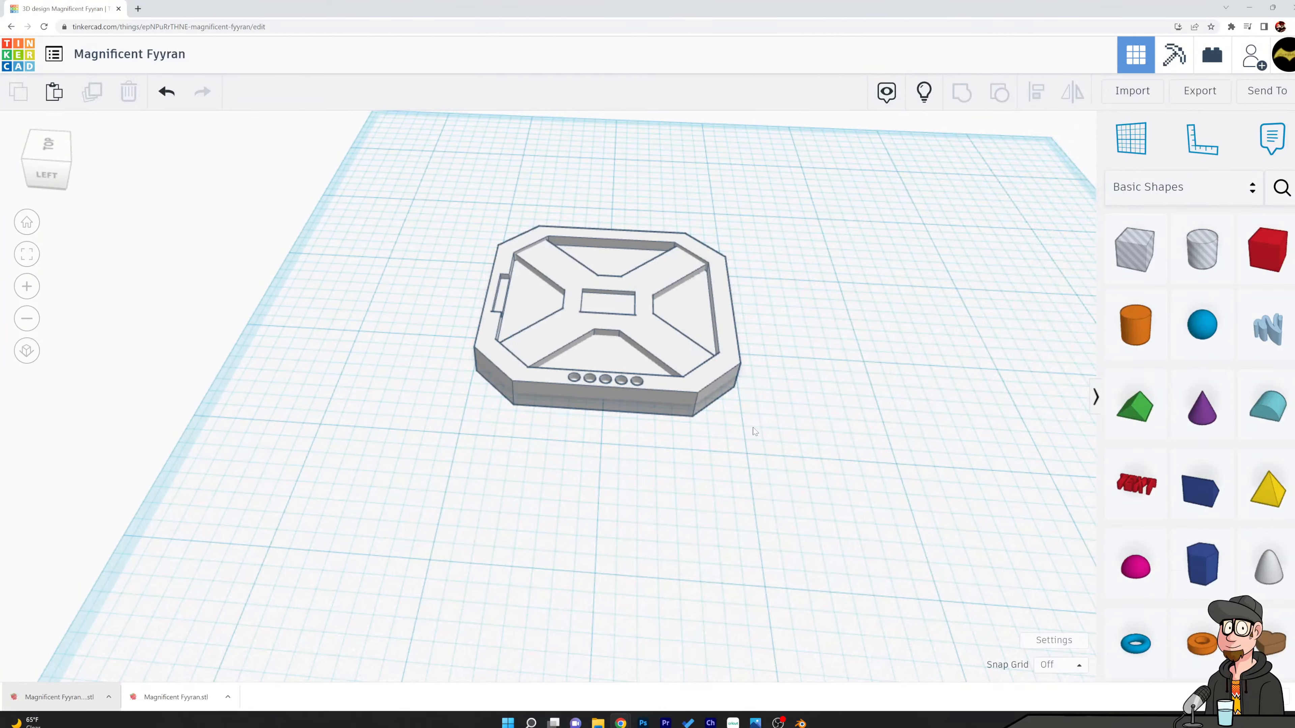
Lift the X-shaped insert out of the panel's recess and move it about 2.4 to the side, clear of the frame
click(616, 326)
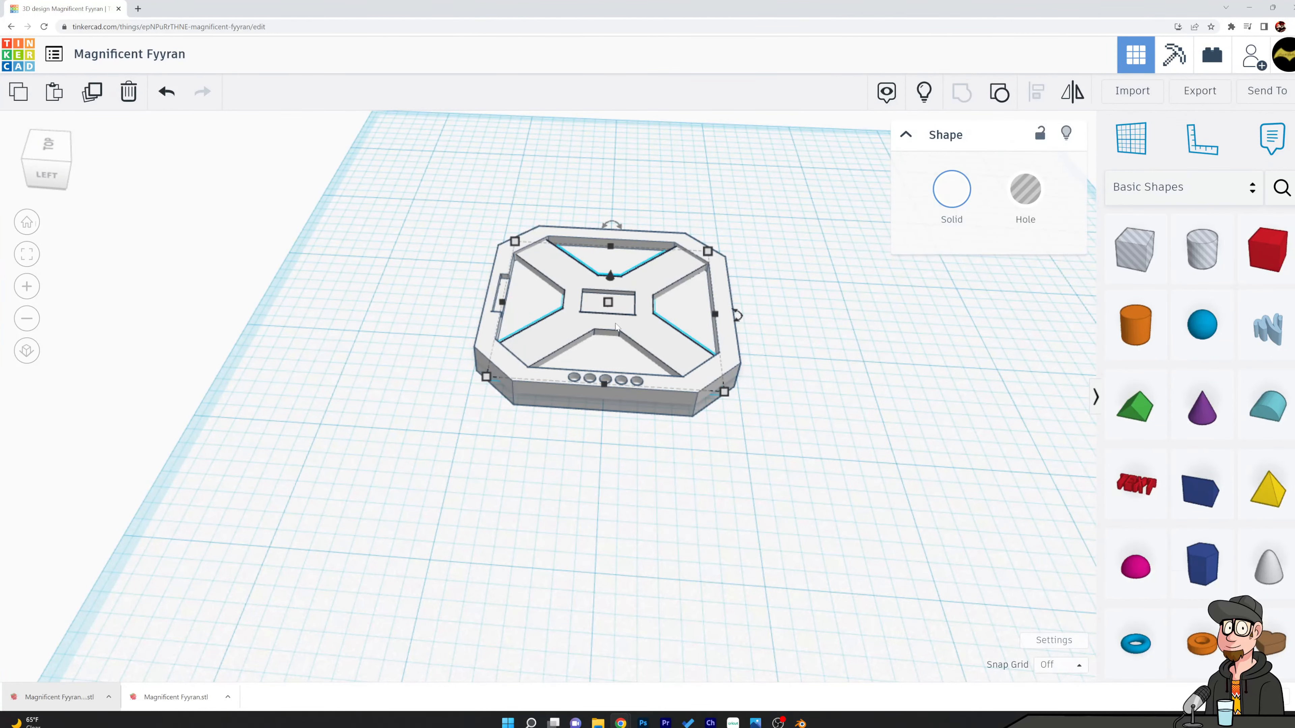
drag(610, 276, 612, 221)
drag(642, 283, 973, 305)
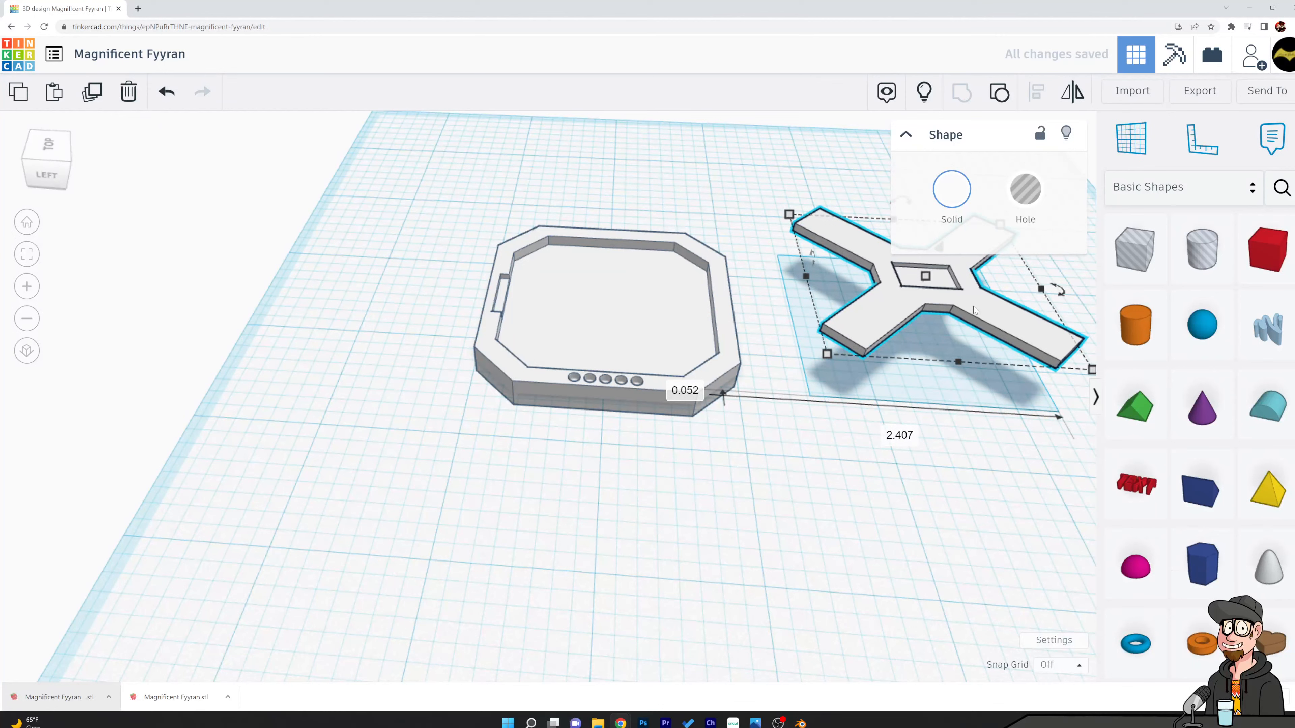
Add a solid cylinder in front of the panel and set its sides to 64
click(1132, 326)
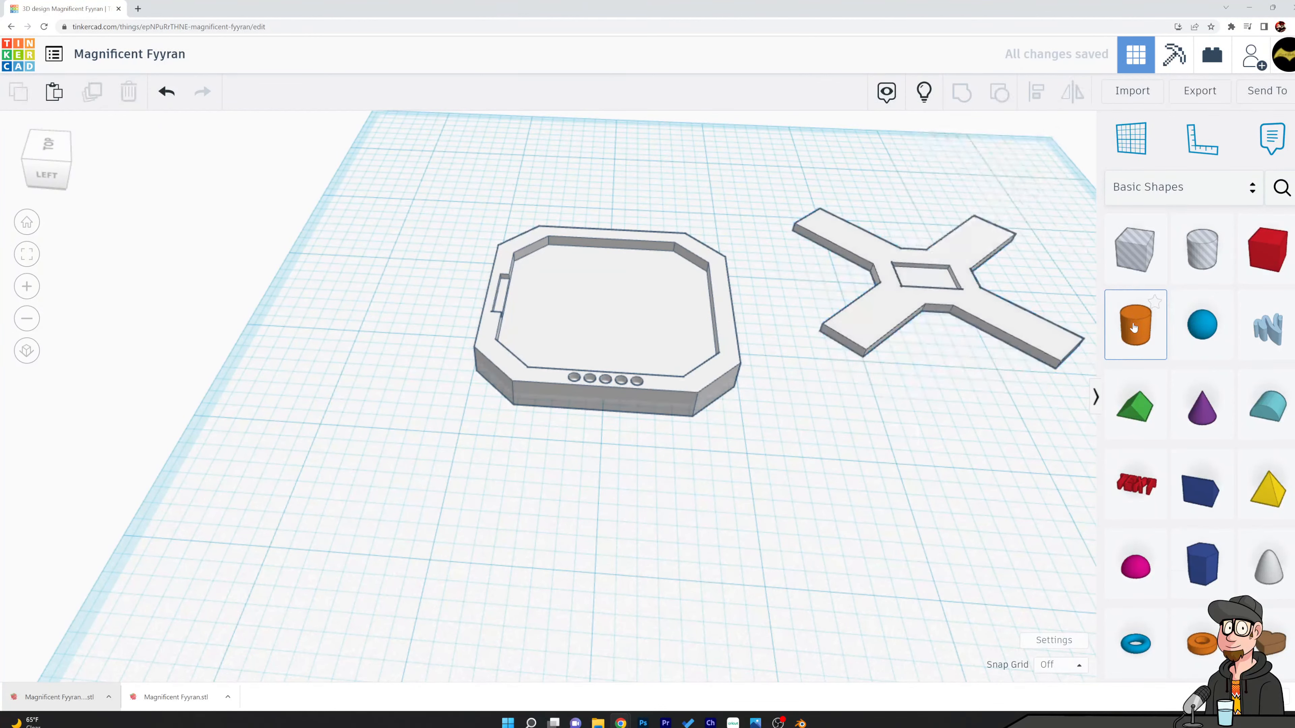
drag(1132, 326, 756, 505)
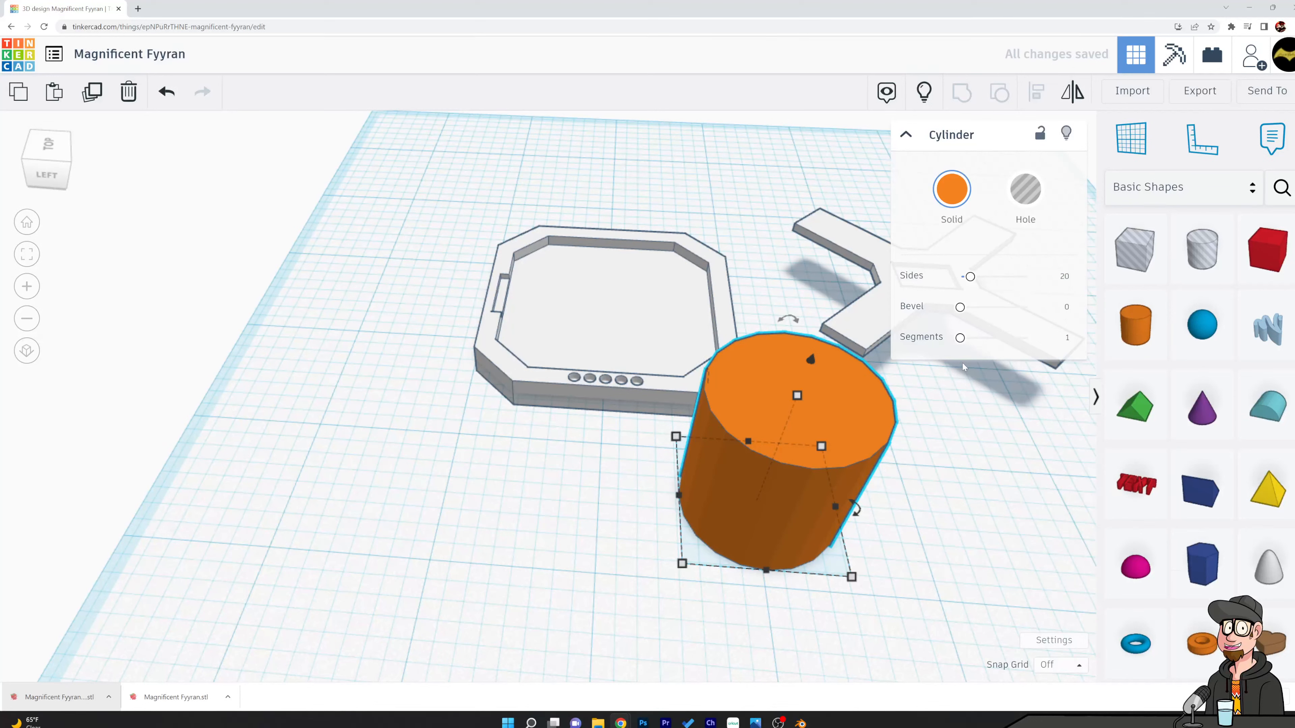
drag(970, 276, 1025, 276)
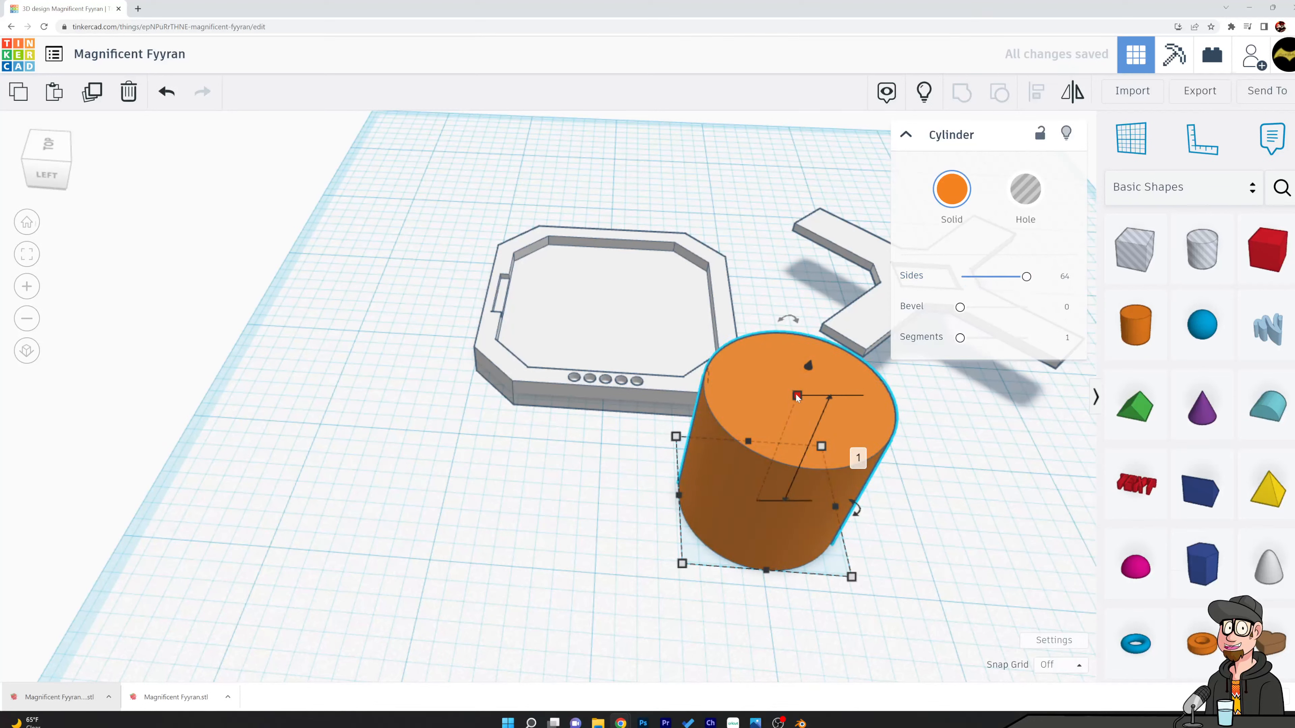
Shrink the cylinder to a tiny peg and place it in the panel's recess, about 1.42 across and 2.28 back from its original spot
drag(796, 396, 855, 193)
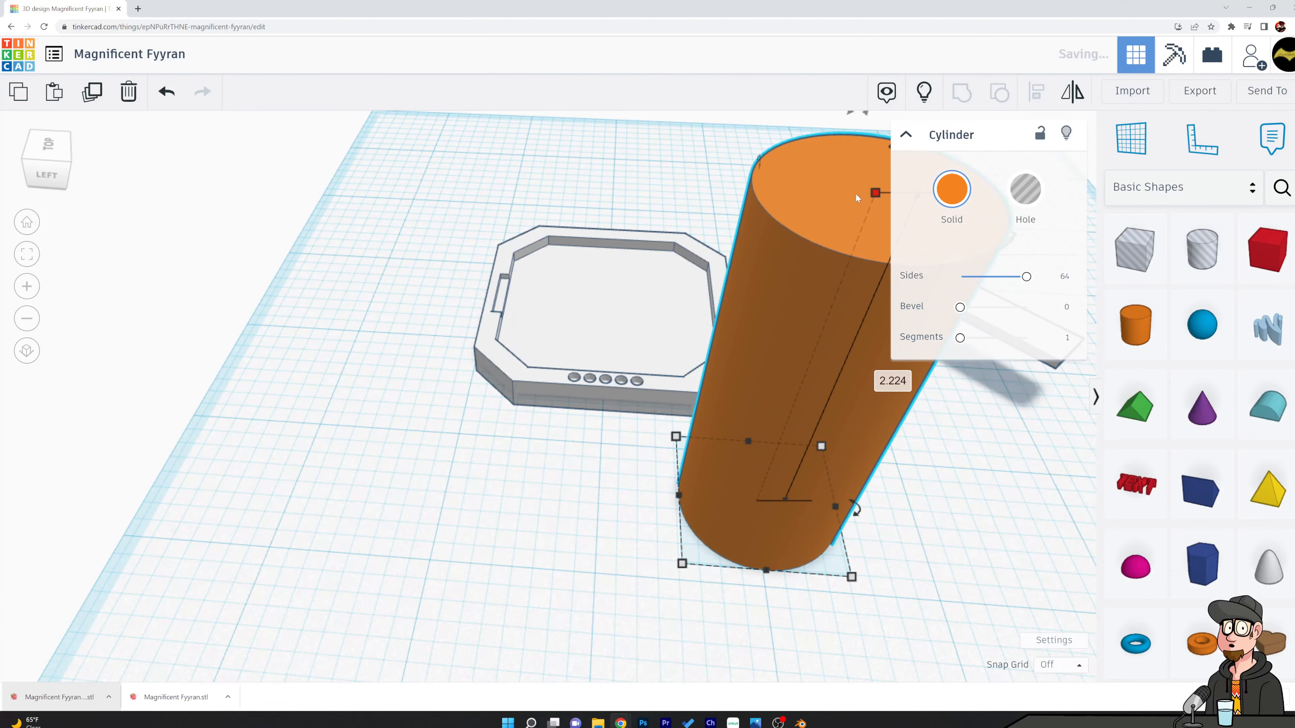
middle_drag(788, 265, 666, 232)
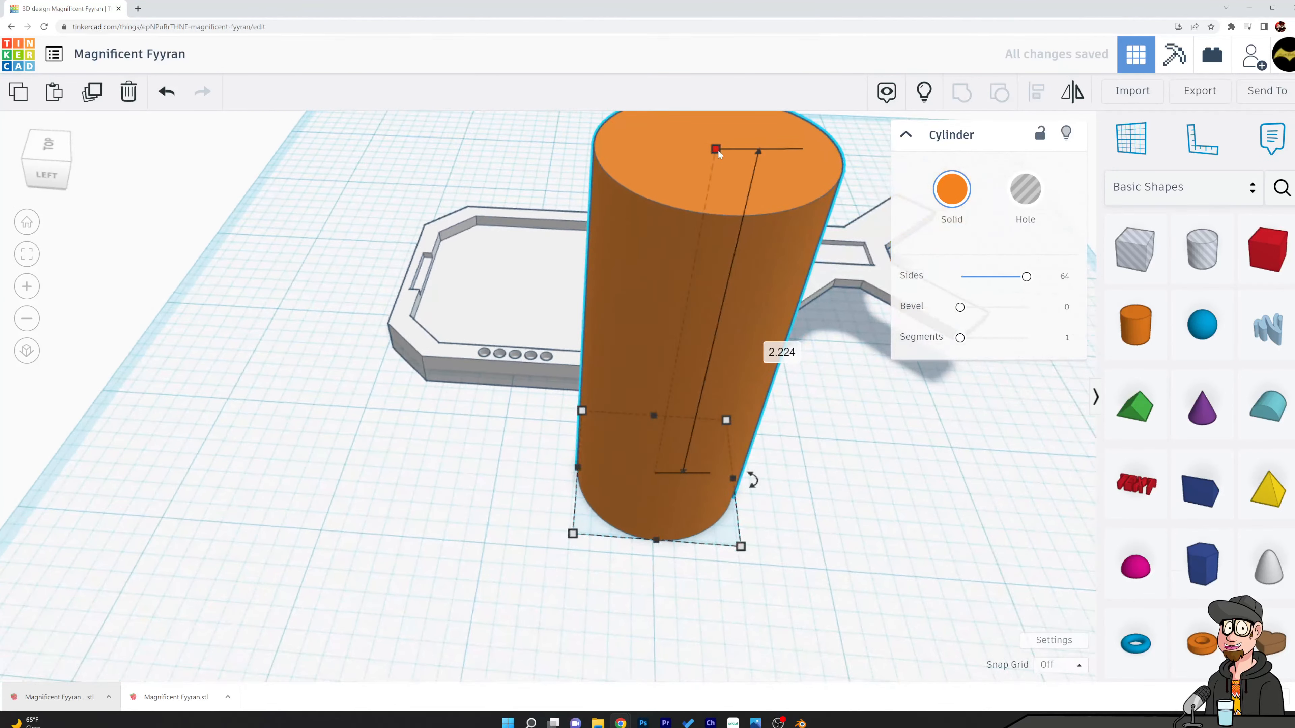
drag(715, 150, 487, 244)
click(683, 461)
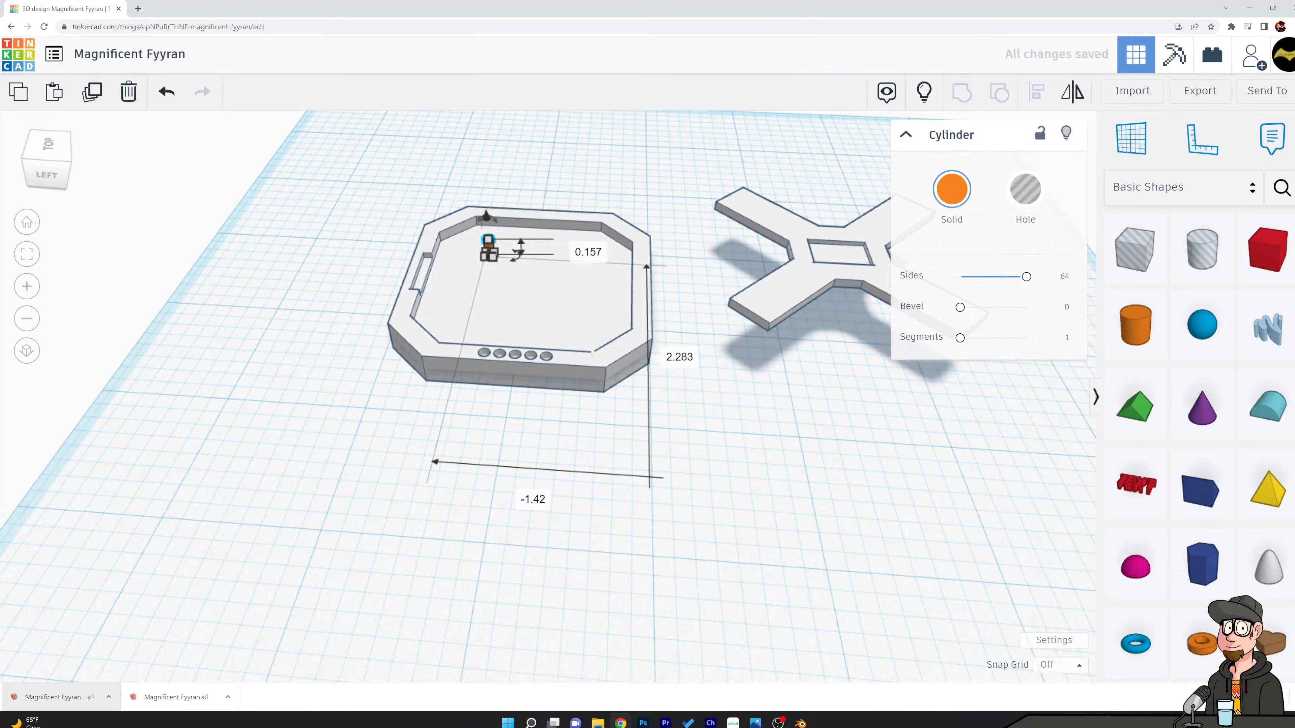
Move the small cylinder close to the recess's back chamfered corner on the slotted side
middle_drag(685, 317, 780, 515)
scroll(622, 448, up, 10)
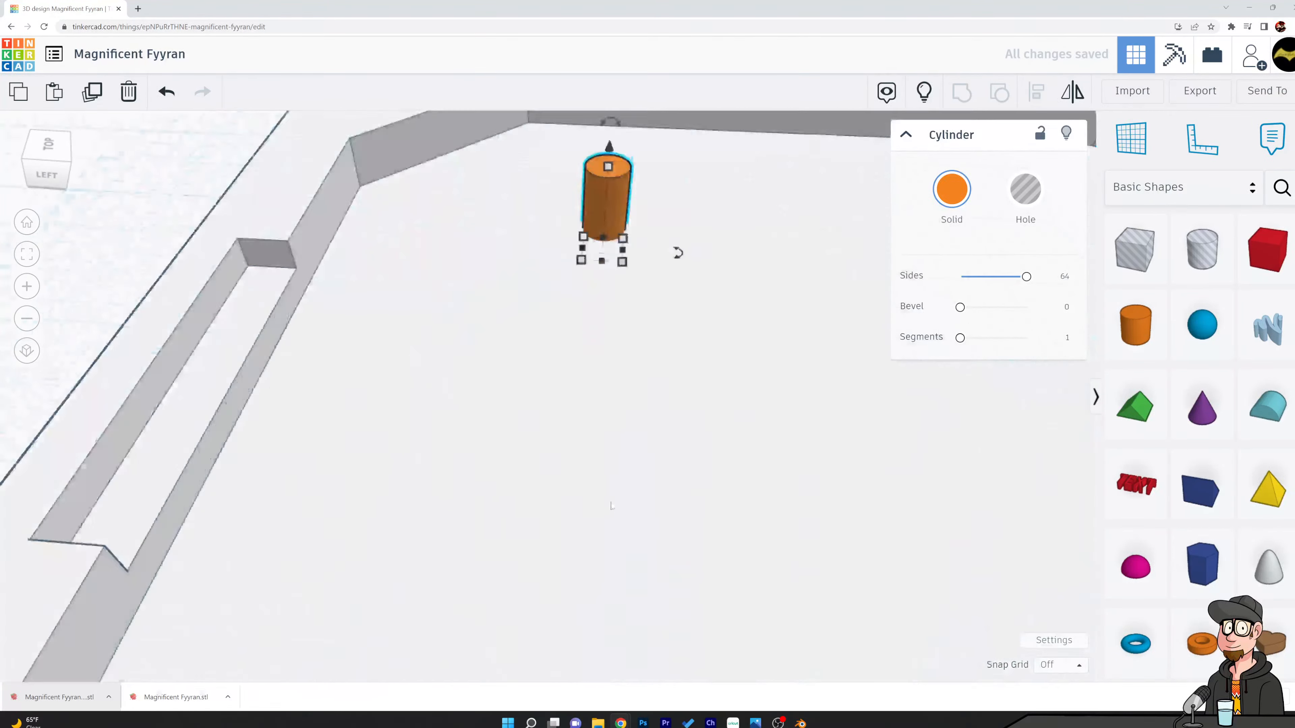
middle_drag(586, 374, 634, 454)
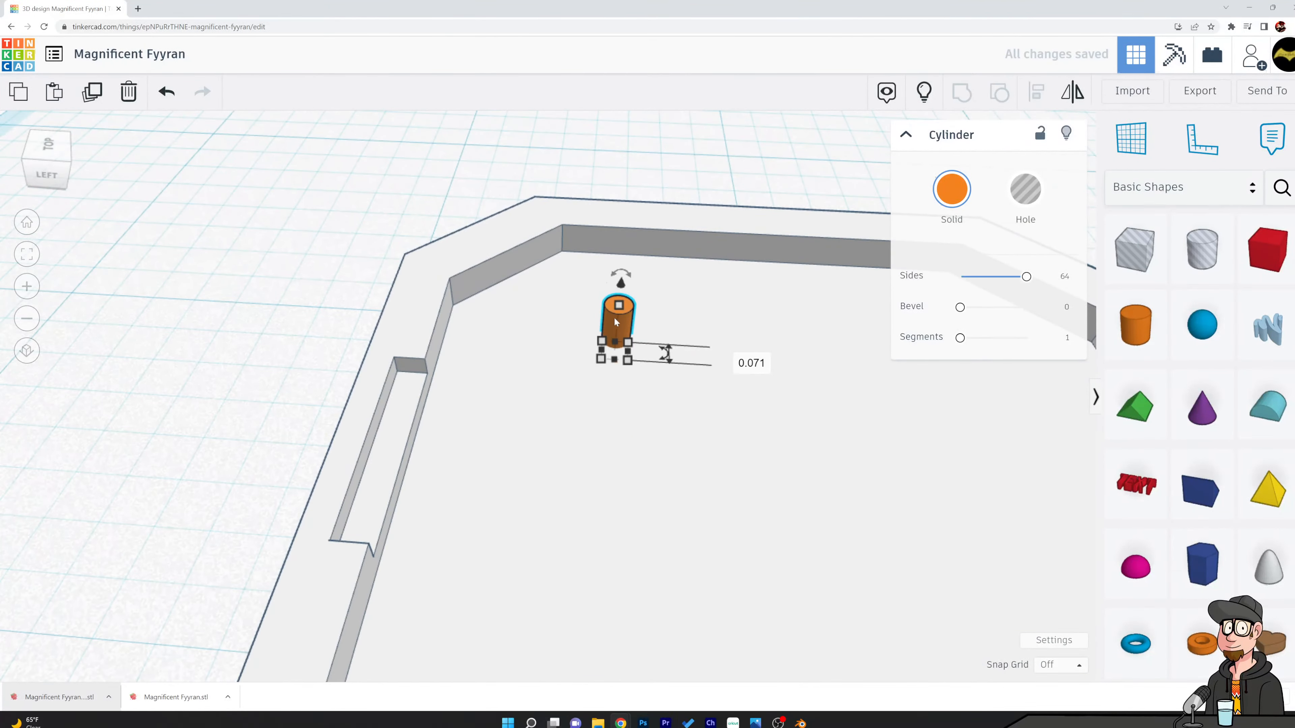
drag(632, 312, 581, 225)
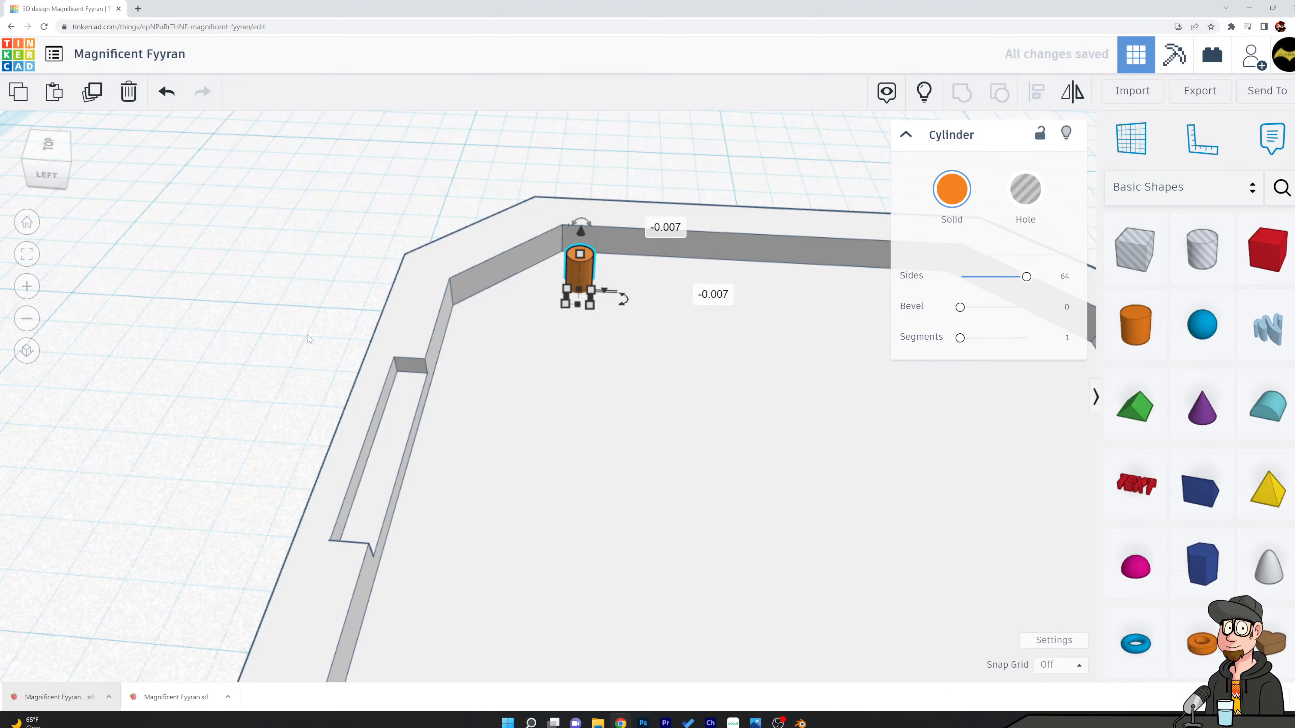
From a top view, nudge the small cylinder slightly toward the panel's slotted side, close to the recess's chamfered corner
right_drag(311, 288, 437, 376)
drag(556, 408, 556, 418)
click(490, 362)
right_drag(490, 362, 717, 373)
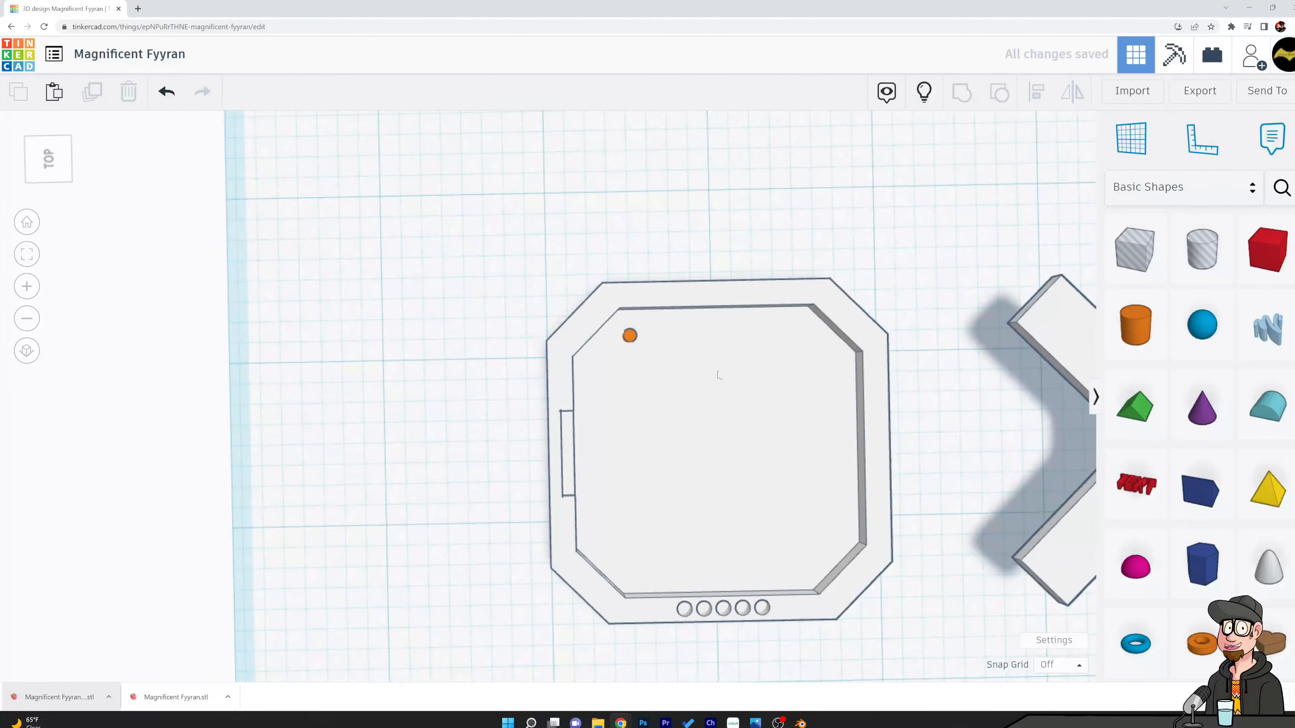
click(629, 335)
key(Left)
key(Left)
key(Left)
key(Left)
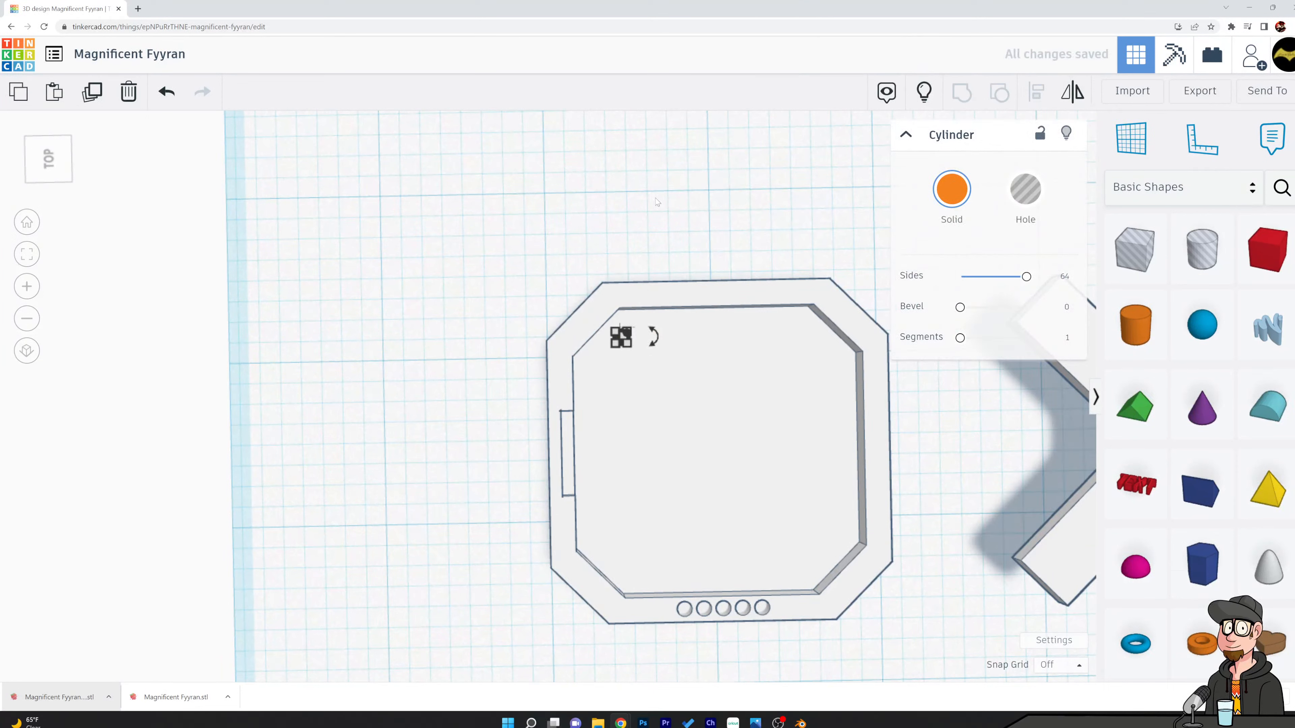
key(Escape)
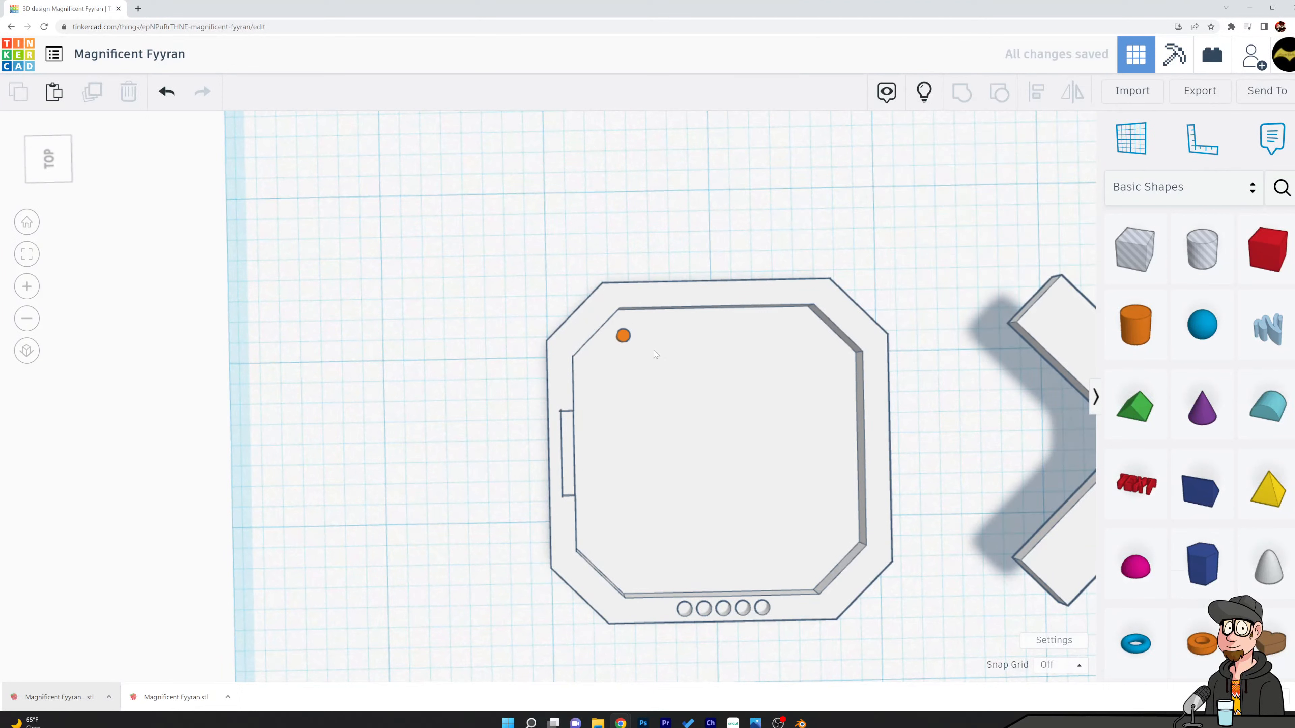
Try duplicating the small cylinder and nudging the copy sideways along the recess's back edge
click(624, 336)
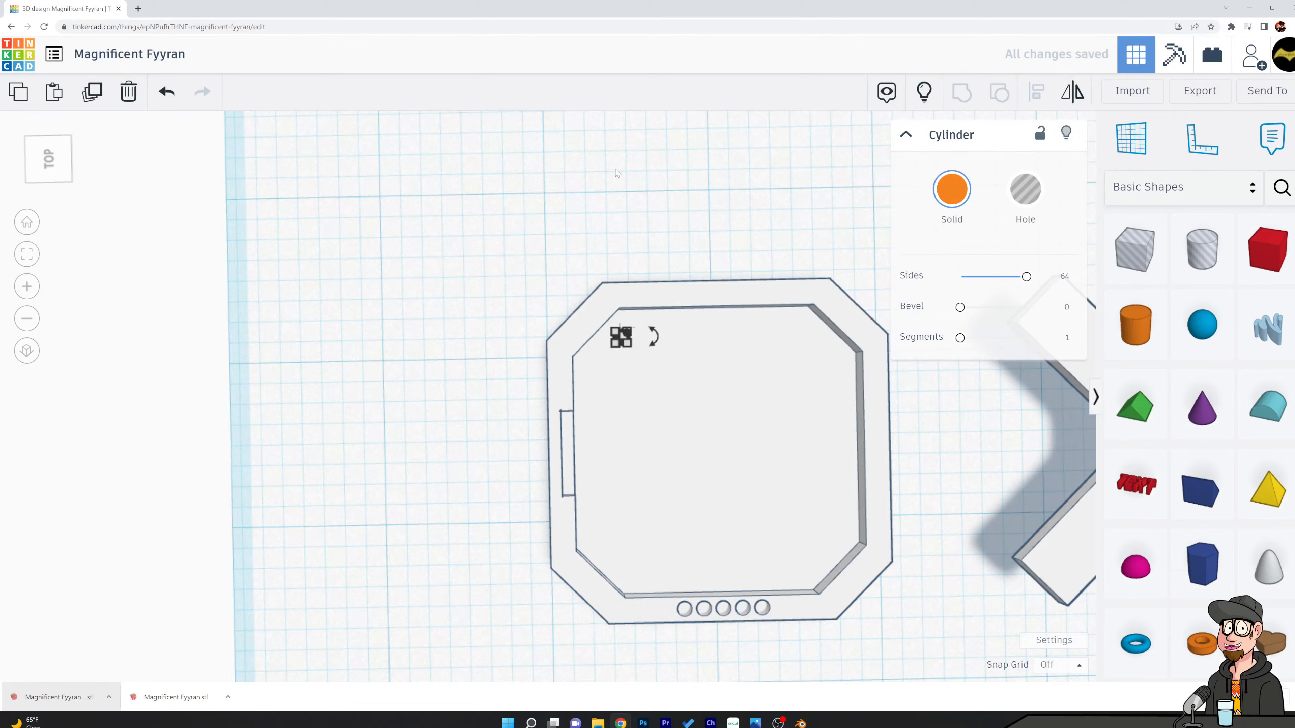
key(Right)
key(Right)
key(Right)
key(Right)
key(Right)
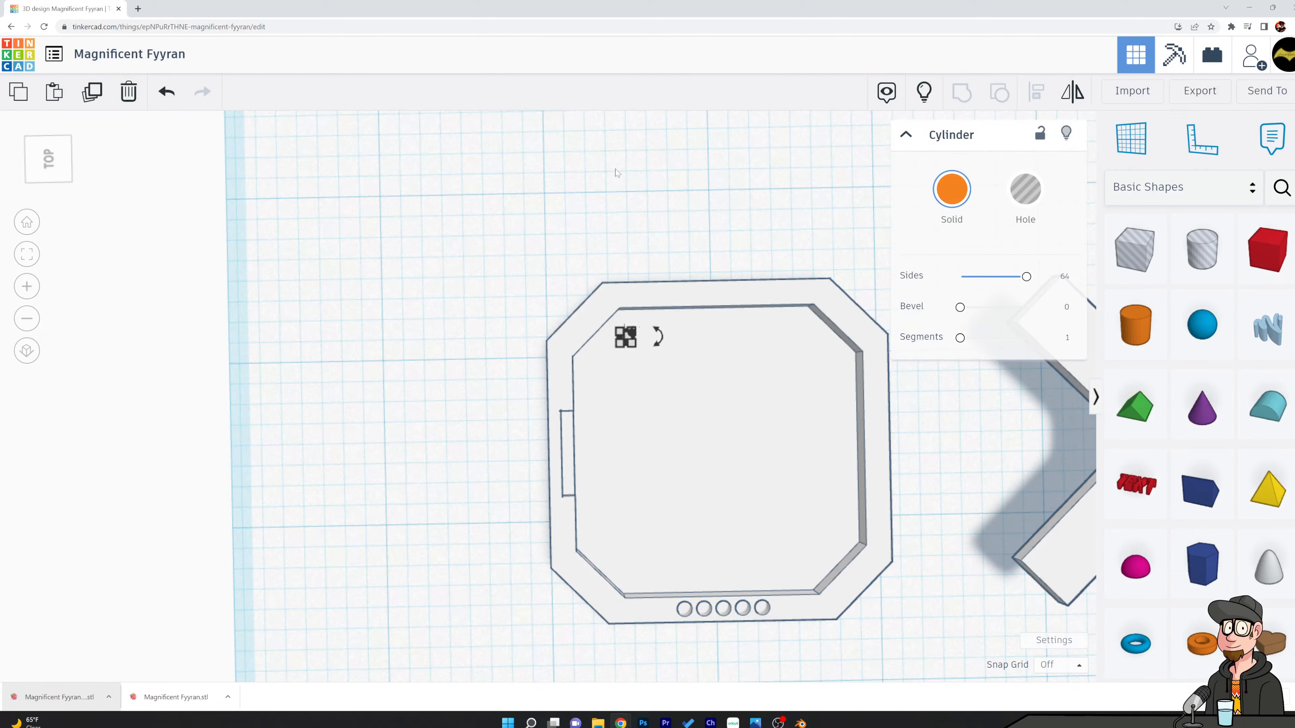
key(Right)
key(Right)
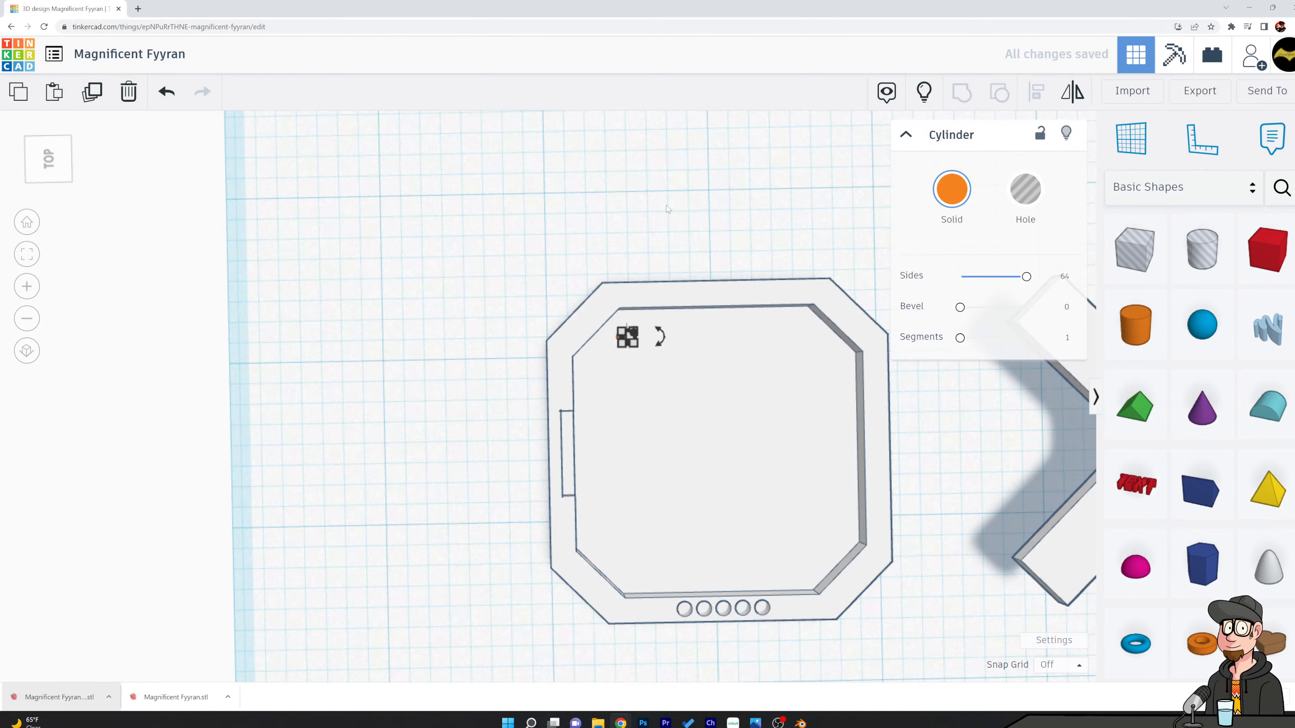
click(665, 205)
Nudge the copied cylinder farther from the first one until a narrow gap separates them
click(633, 339)
key(Right)
key(Right)
key(Right)
key(Right)
key(Right)
key(Right)
key(Right)
key(Right)
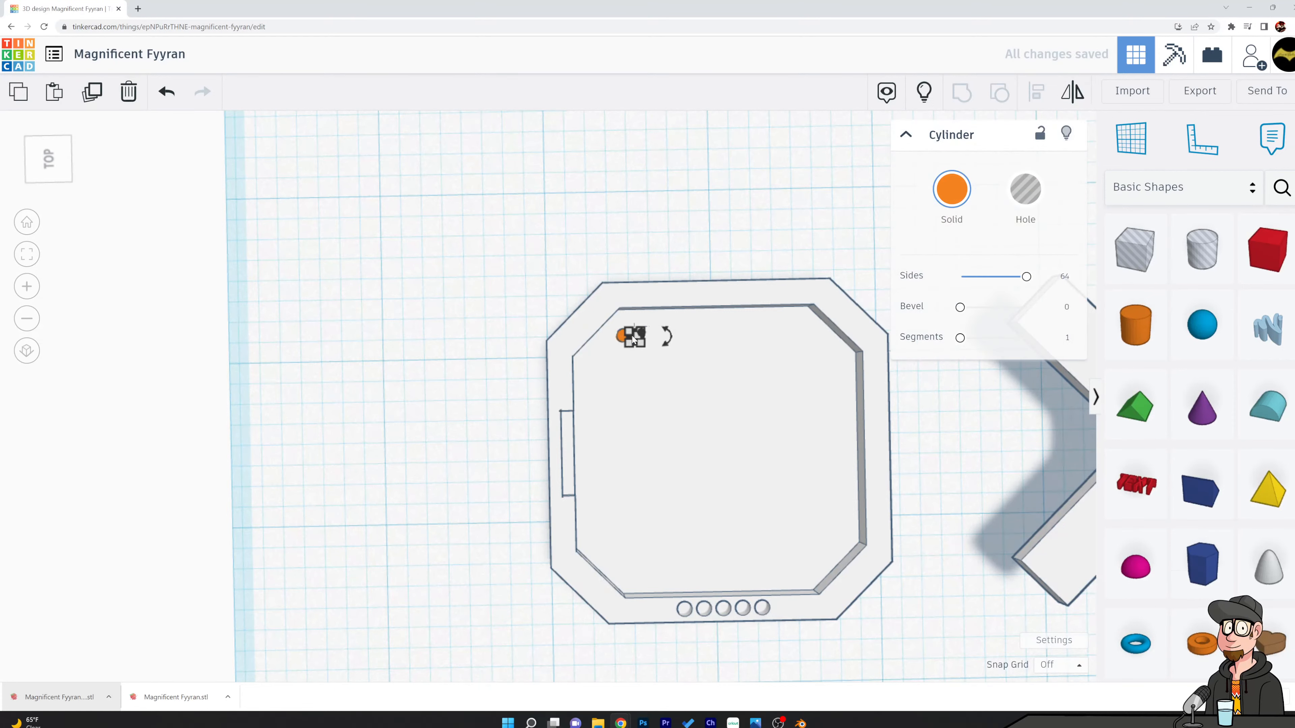
click(641, 211)
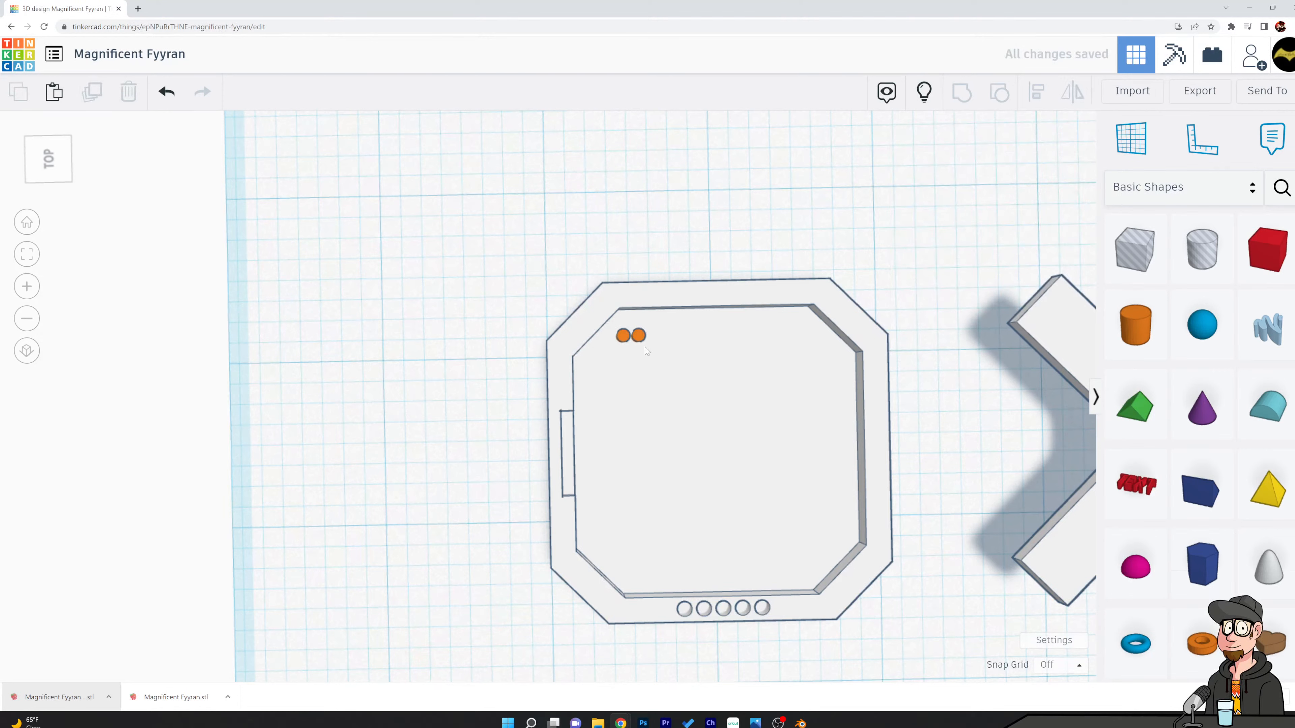
click(638, 335)
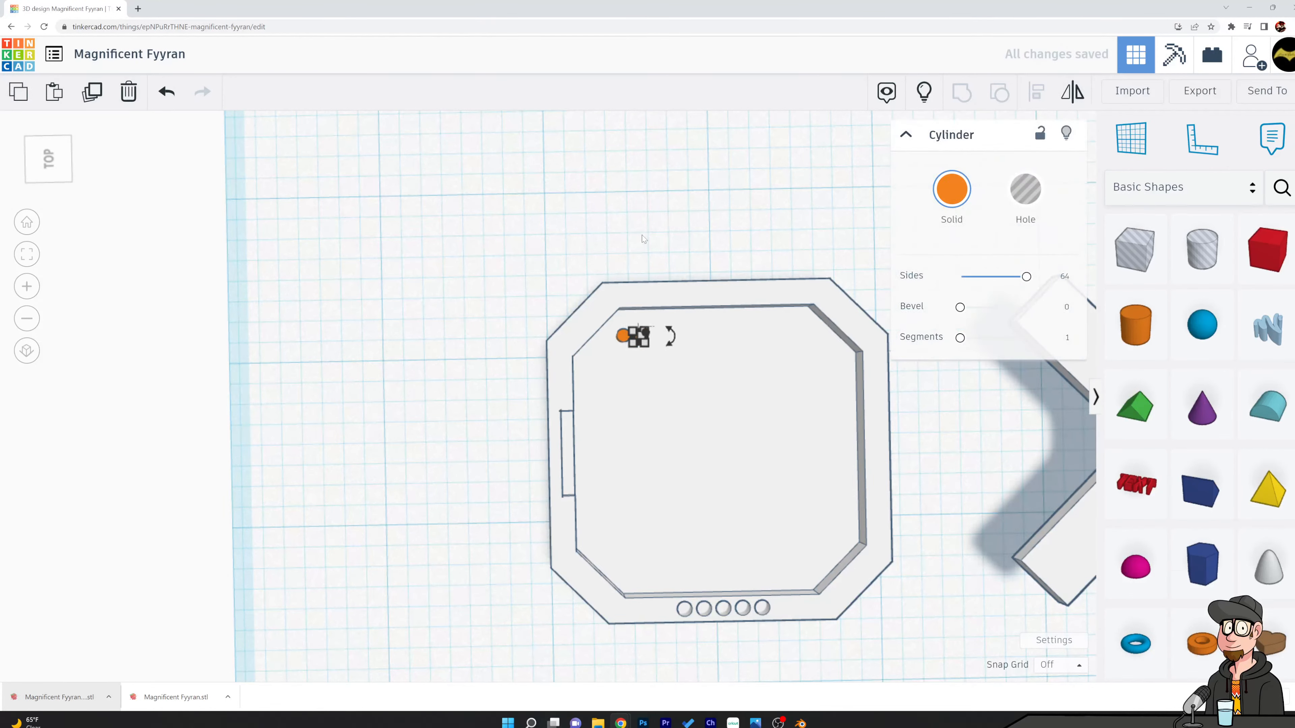
key(Right)
key(Right)
click(666, 256)
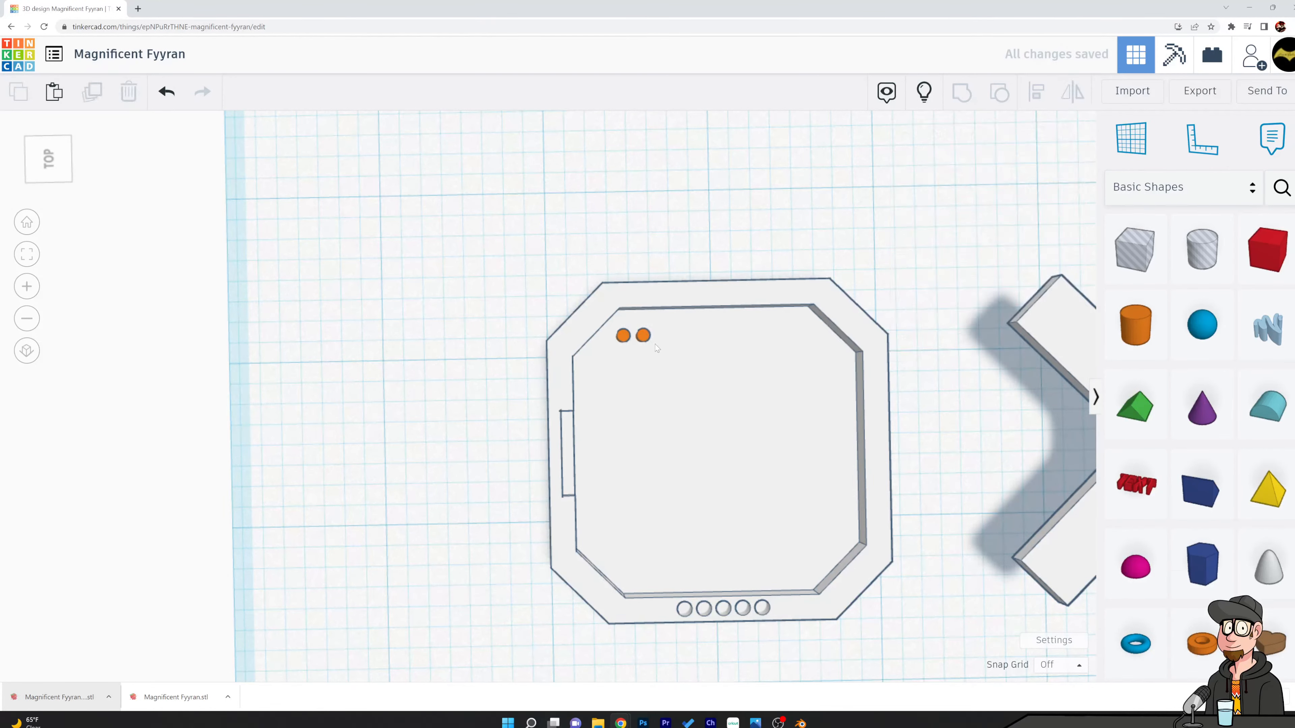
Delete the copied cylinder, leaving only the first one near the recess's chamfered corner
click(643, 336)
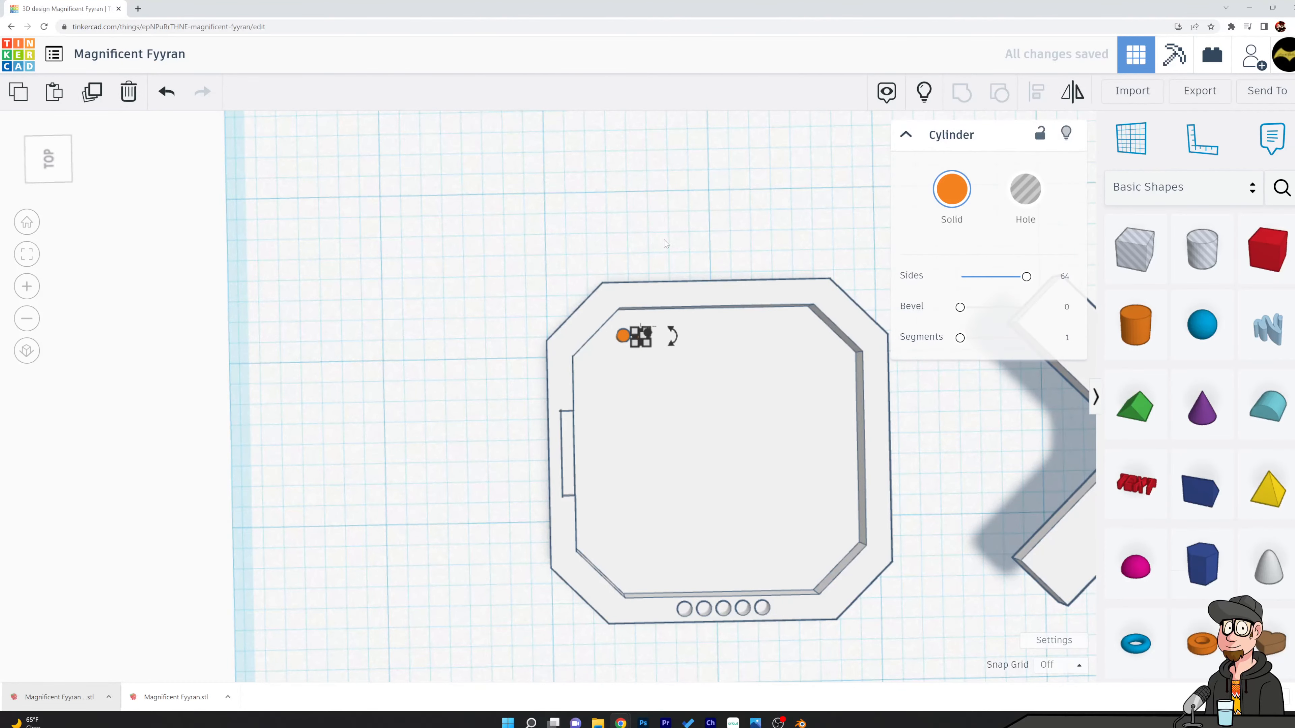
click(701, 357)
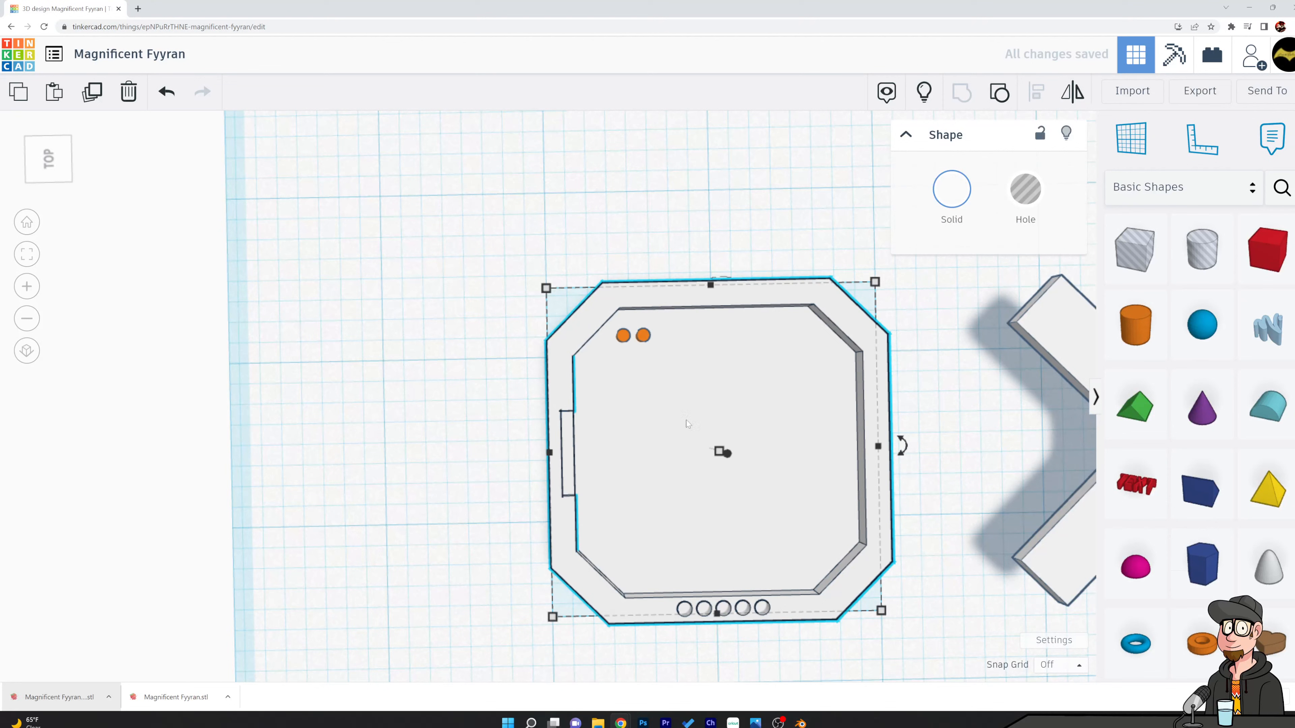
click(643, 336)
key(Escape)
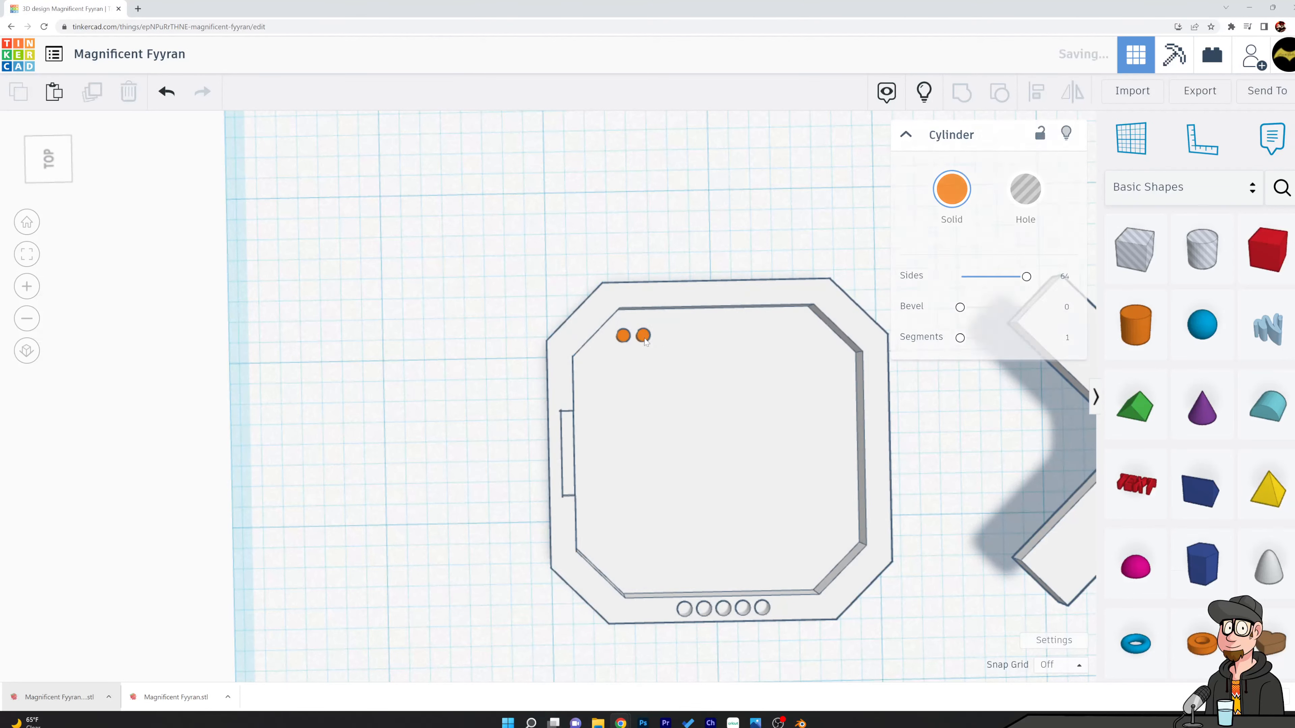
click(644, 338)
key(Delete)
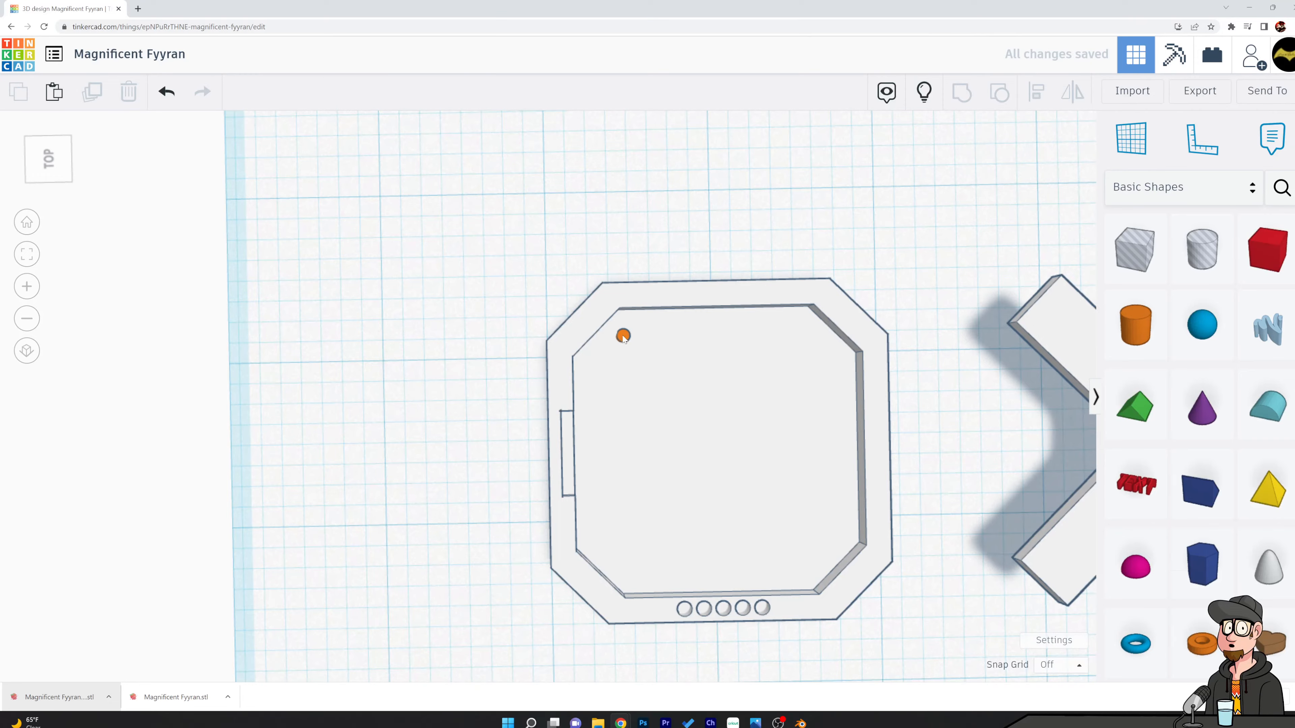
Duplicate the small cylinder and nudge the copy along the recess's back edge, leaving a gap of less than half its diameter
click(623, 337)
key(f)
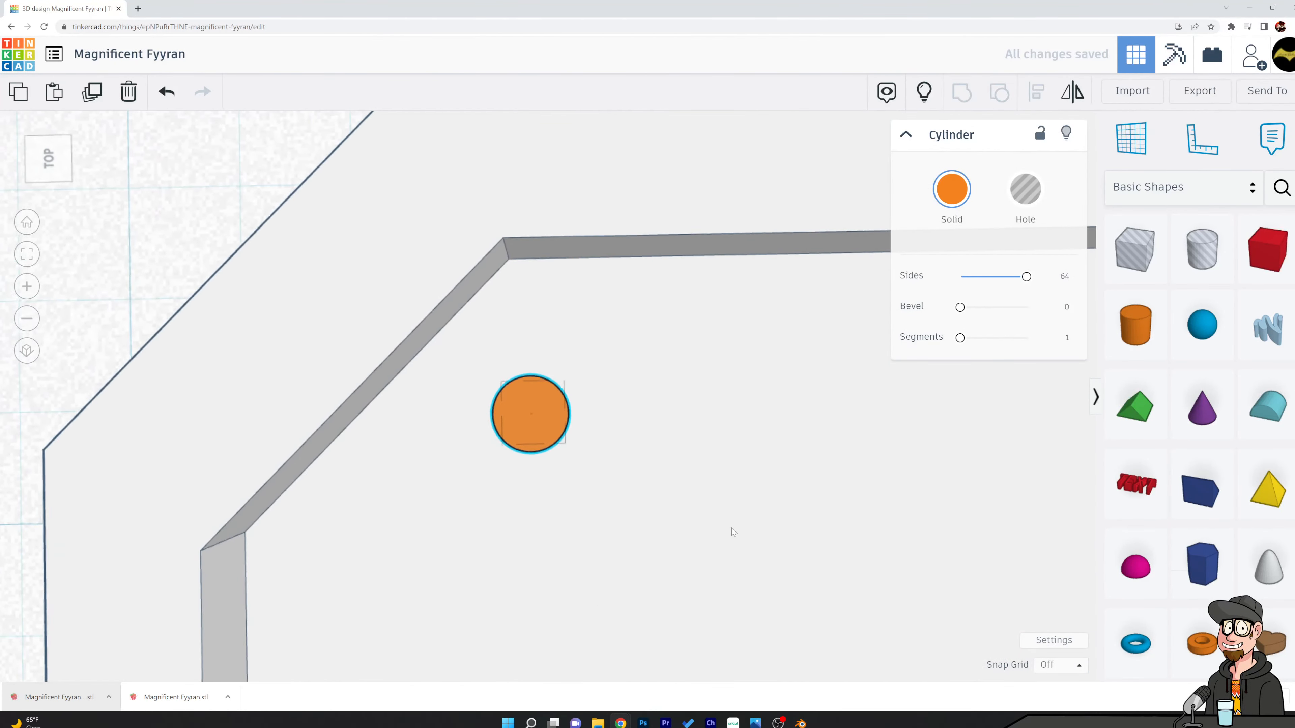
right_drag(731, 528, 579, 297)
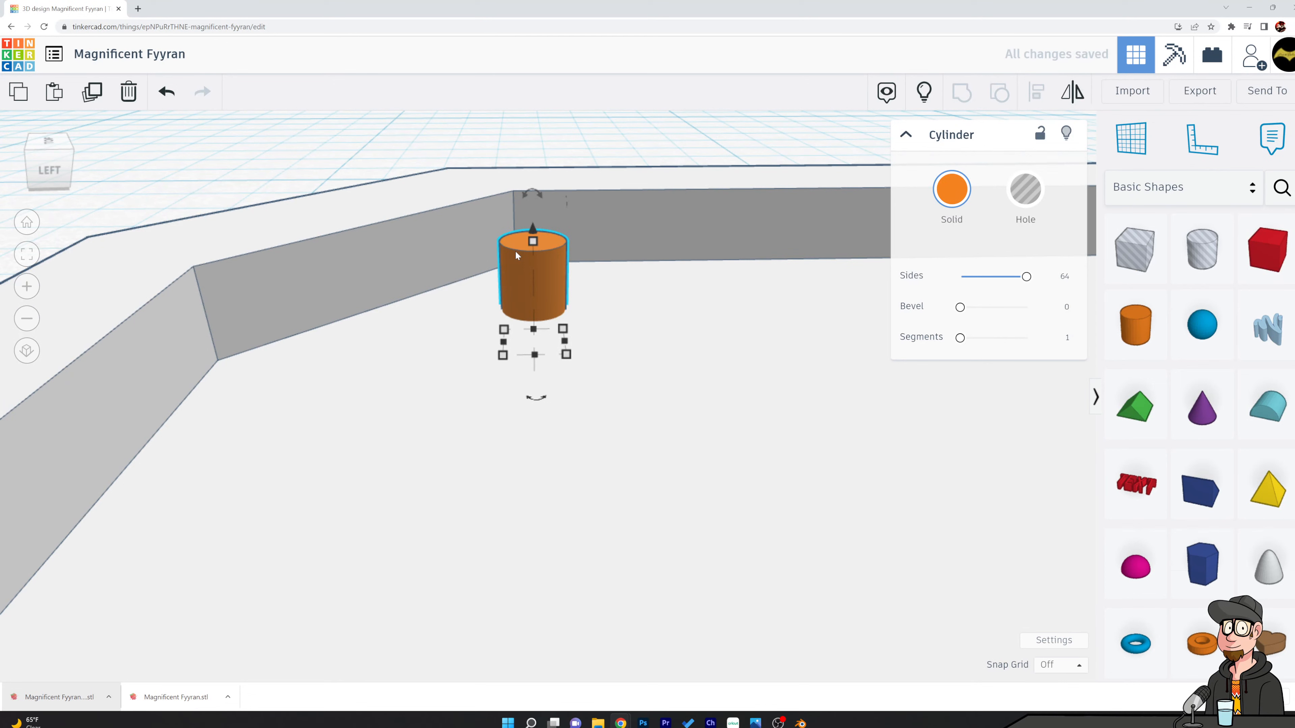
key(Right)
key(Right)
key(Right)
key(Right)
key(Right)
key(Right)
key(Right)
key(Right)
key(Right)
key(Right)
key(Right)
key(Right)
key(Right)
key(Right)
key(Right)
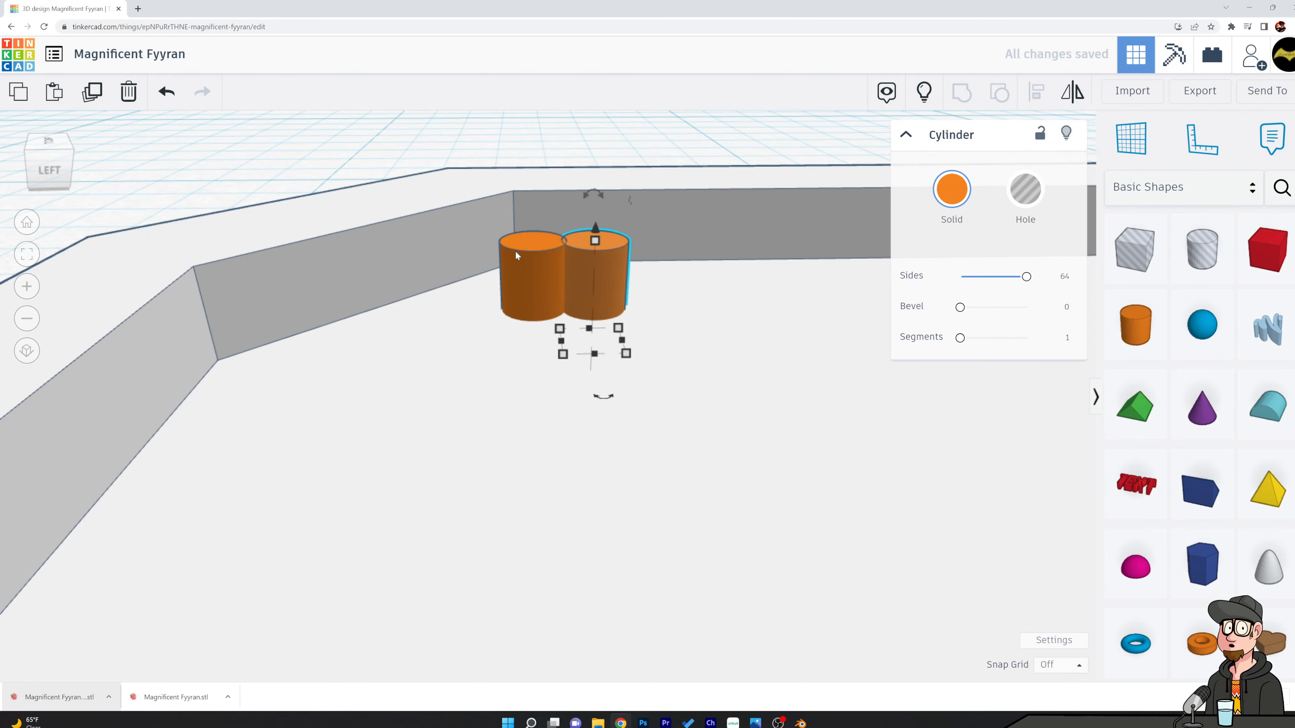
key(Right)
key(Right)
key(Right)
key(Right)
key(Right)
key(Right)
key(Right)
key(Right)
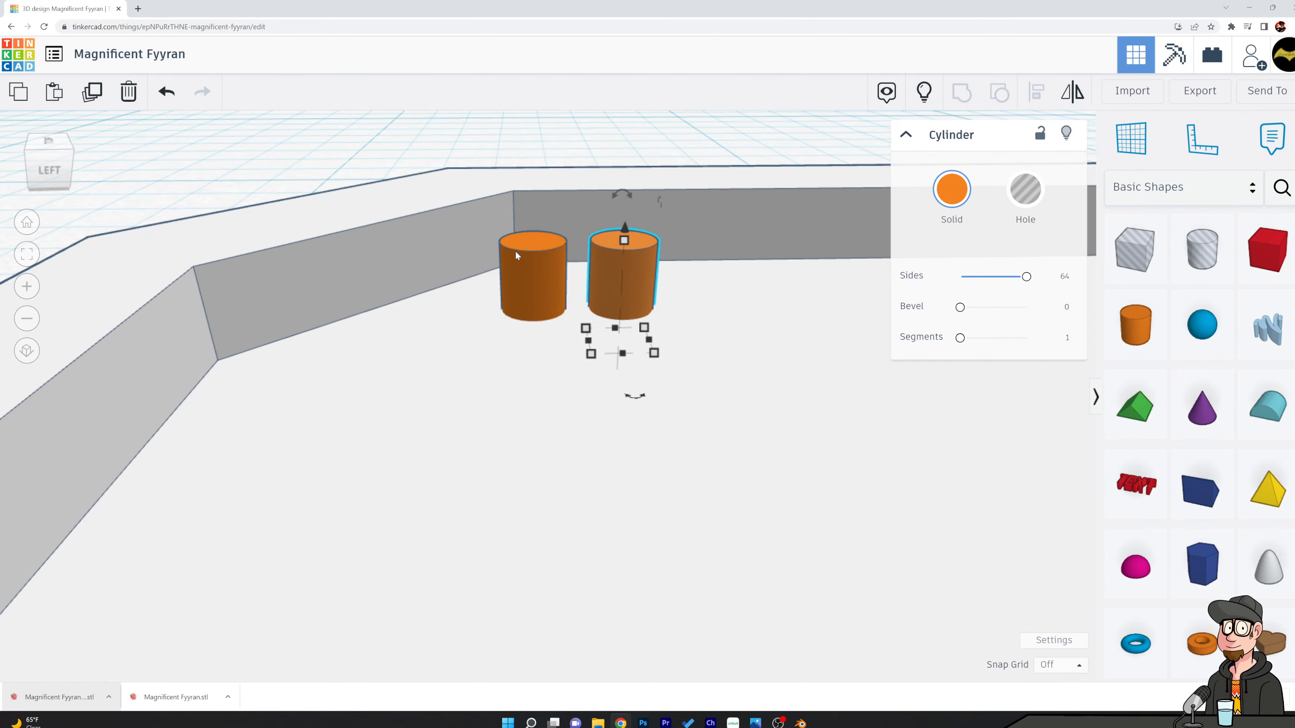
key(Right)
right_drag(515, 250, 639, 437)
scroll(643, 436, down, 8)
middle_drag(645, 351, 556, 245)
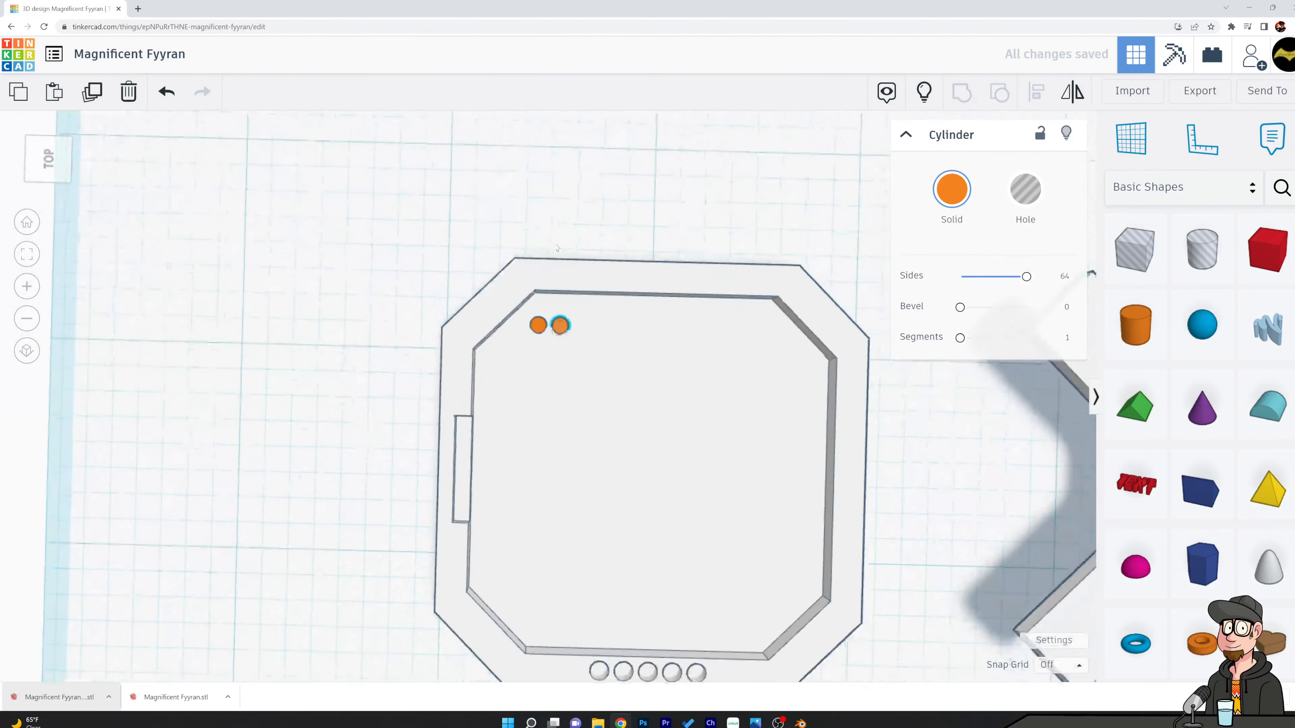
Repeat the spaced duplication of the small cylinder until a row of twelve spans the recess's back edge
key(ctrl+d)
key(ctrl+d)
key(ctrl+d)
key(ctrl+d)
key(ctrl+d)
key(ctrl+d)
key(ctrl+d)
key(ctrl+d)
key(ctrl+d)
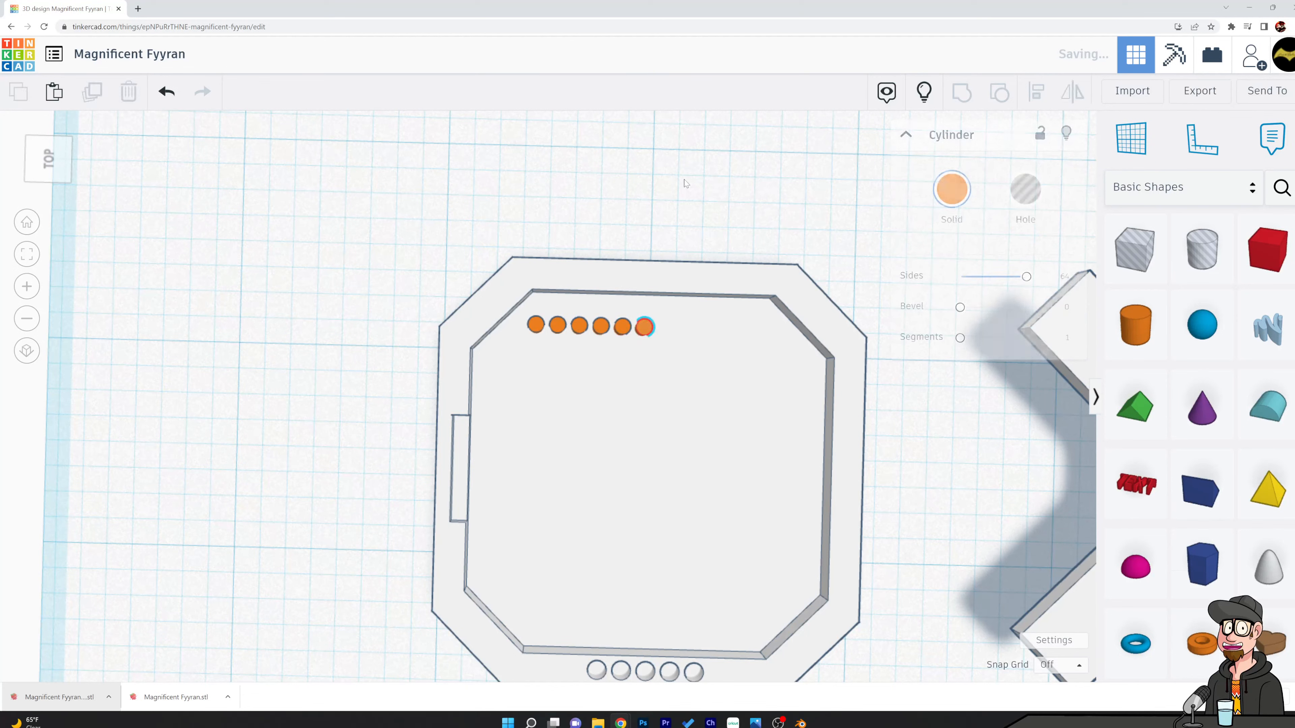
key(ctrl+d)
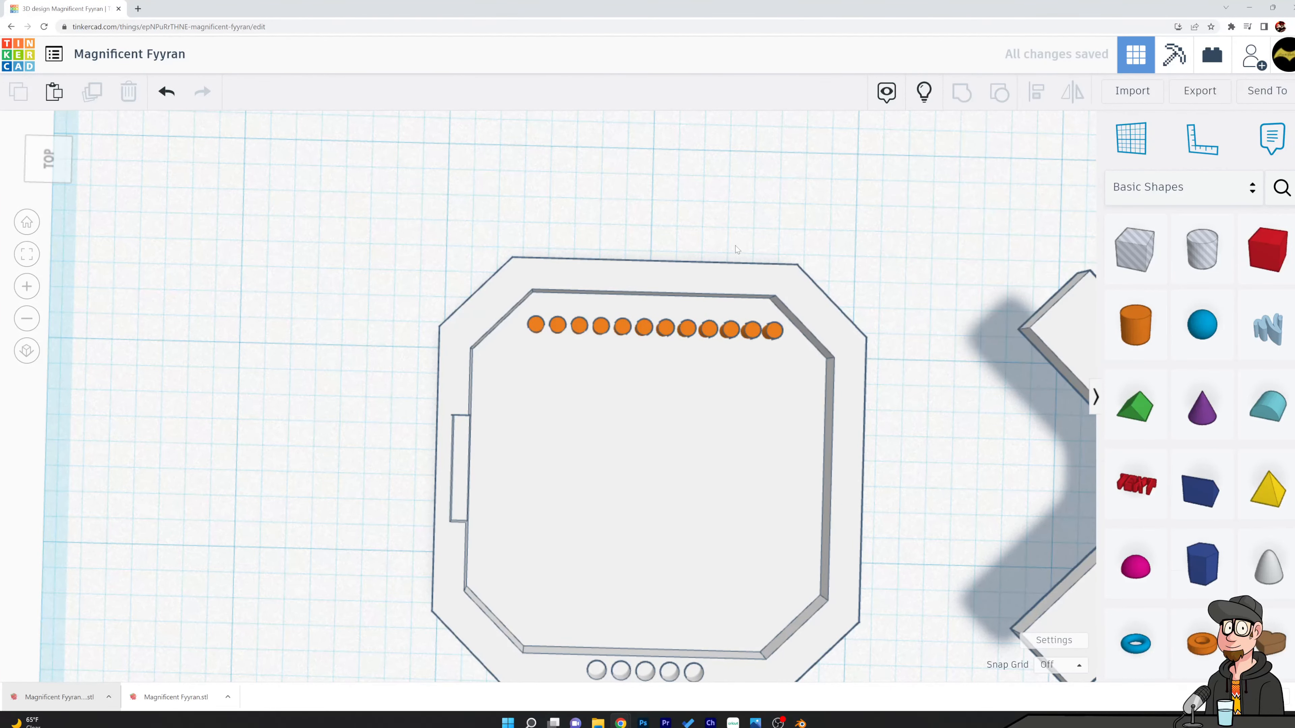
Select all twelve cylinders in the row along the recess's back edge and group them into one shape
middle_drag(735, 246, 619, 237)
right_drag(788, 282, 798, 315)
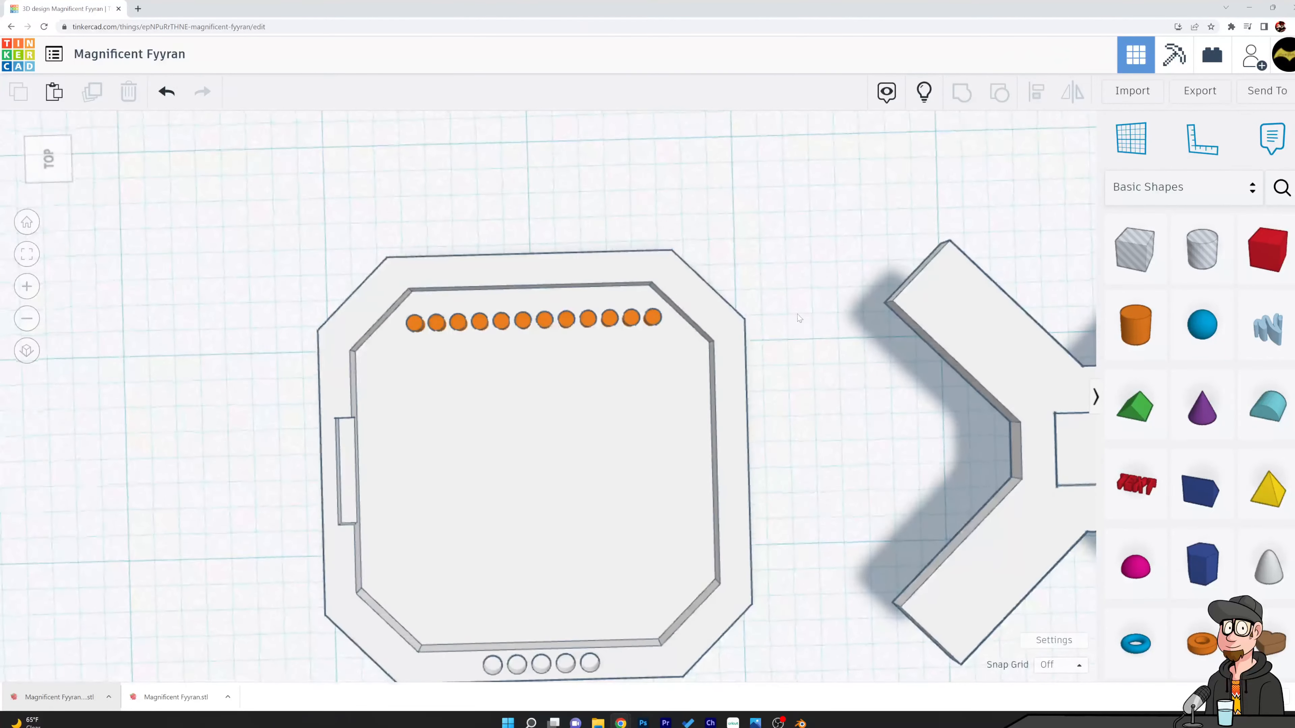
click(416, 328)
shift+click(439, 324)
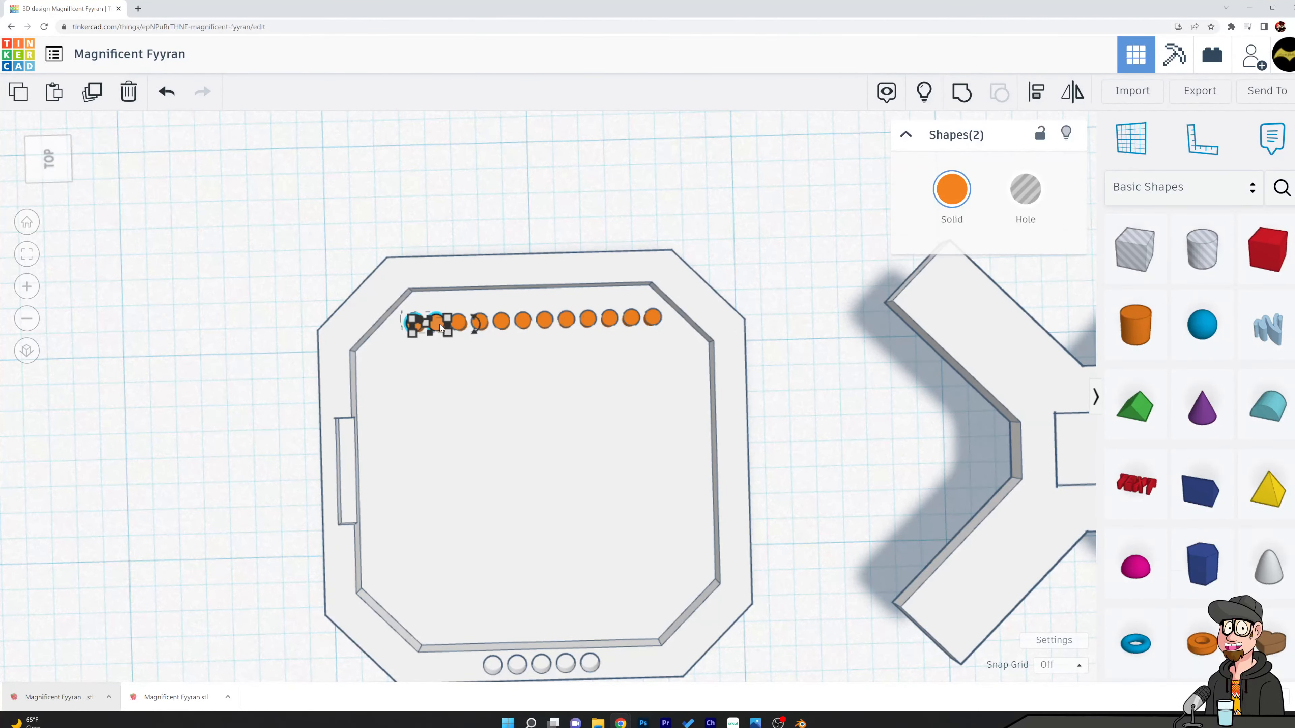
shift+click(460, 324)
shift+click(480, 322)
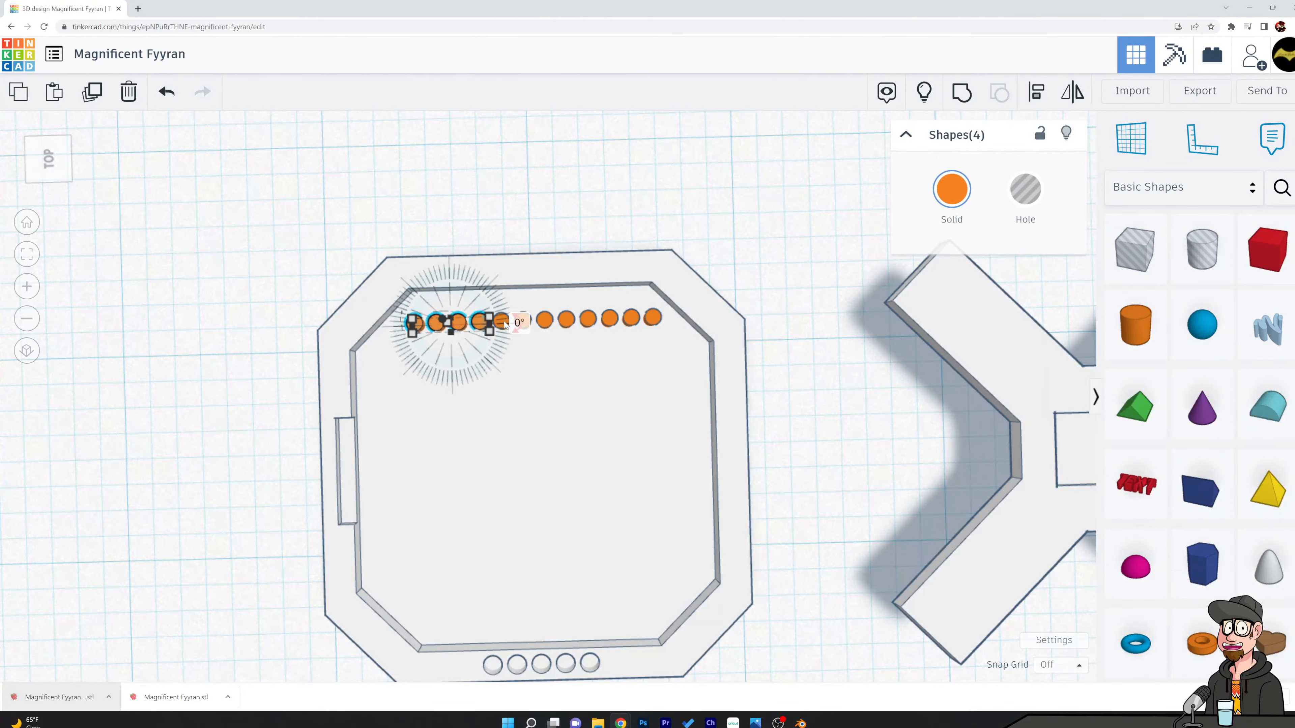
shift+click(503, 321)
shift+click(524, 321)
shift+click(544, 319)
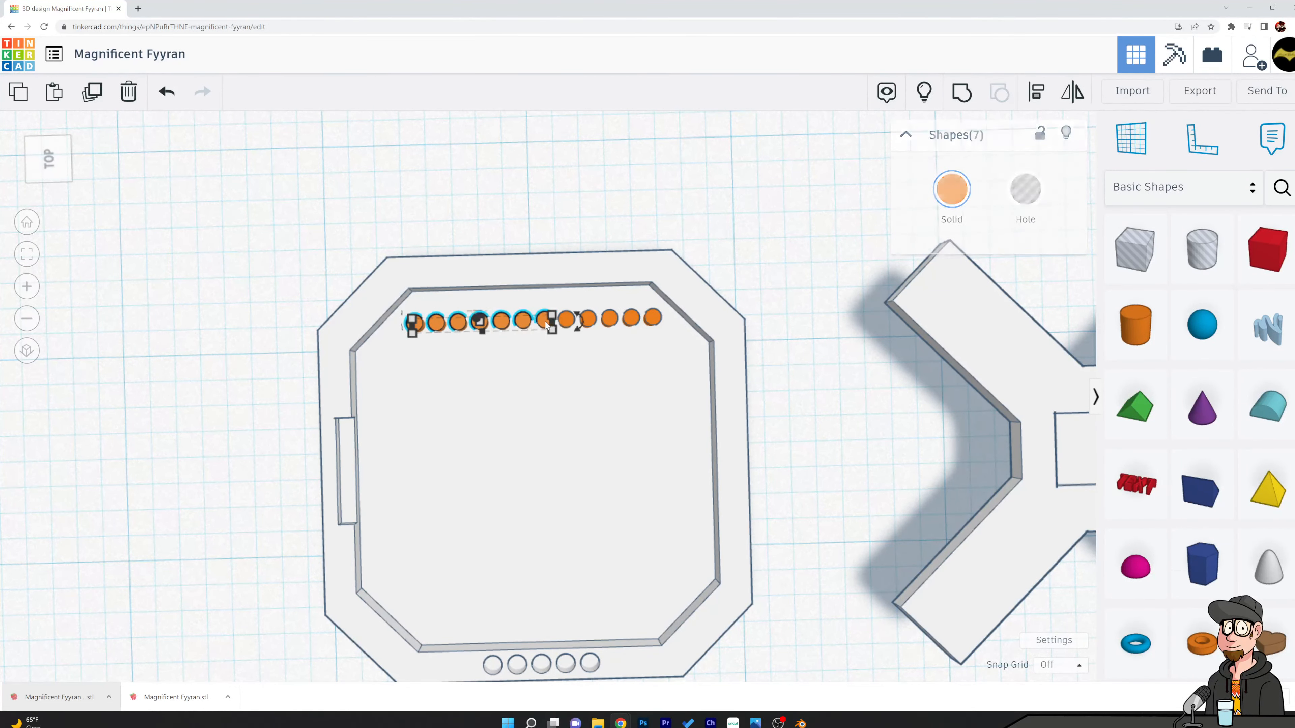
shift+click(654, 322)
shift+click(633, 321)
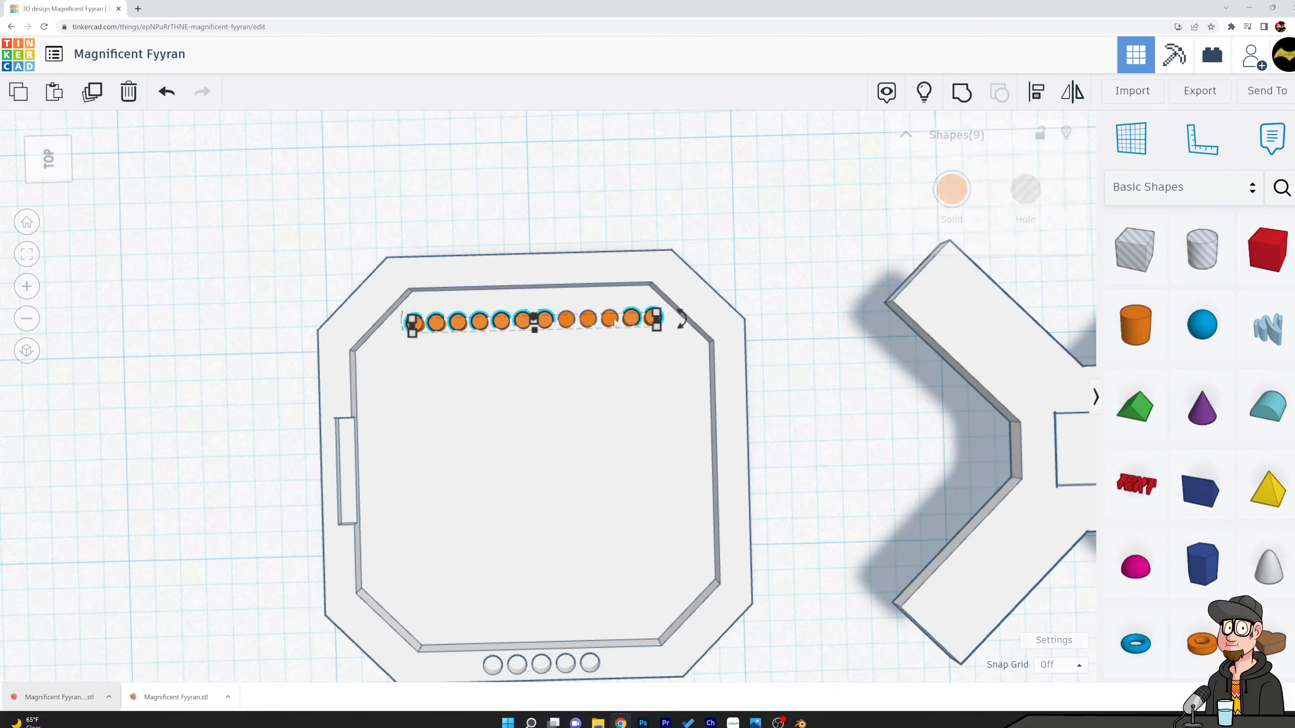
shift+click(610, 321)
shift+click(590, 321)
shift+click(567, 320)
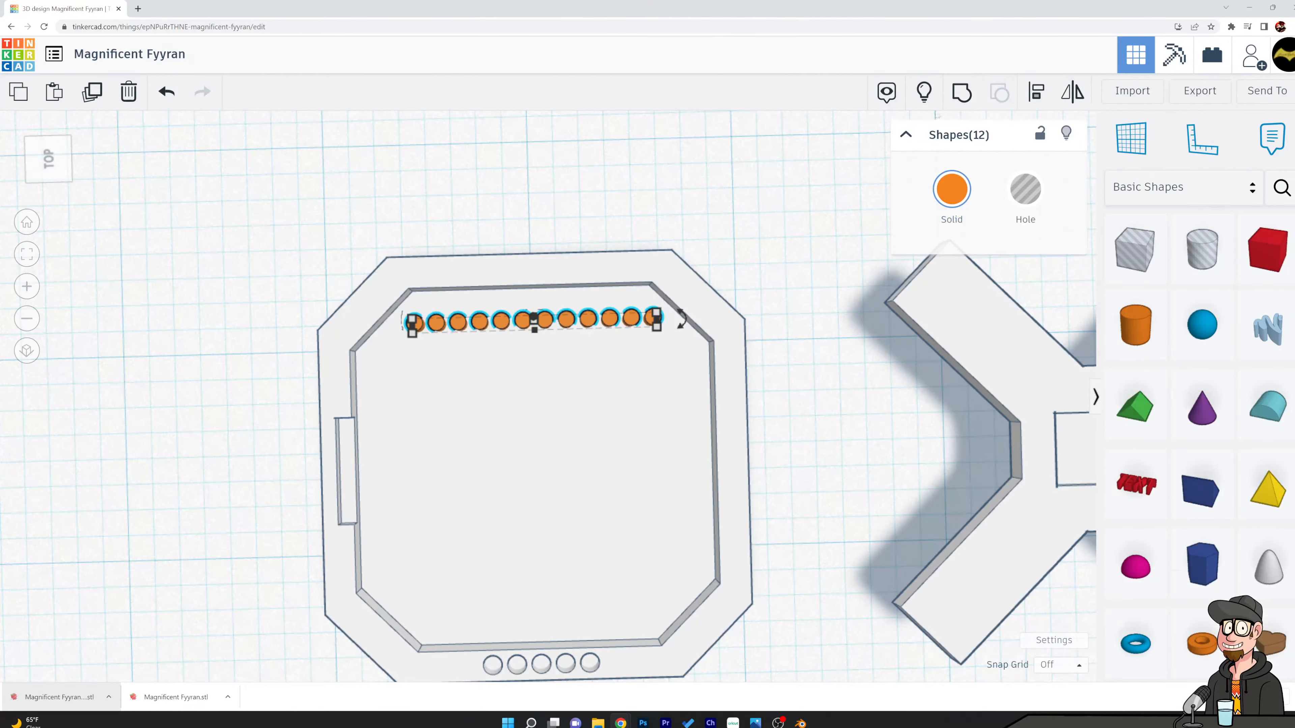
click(961, 95)
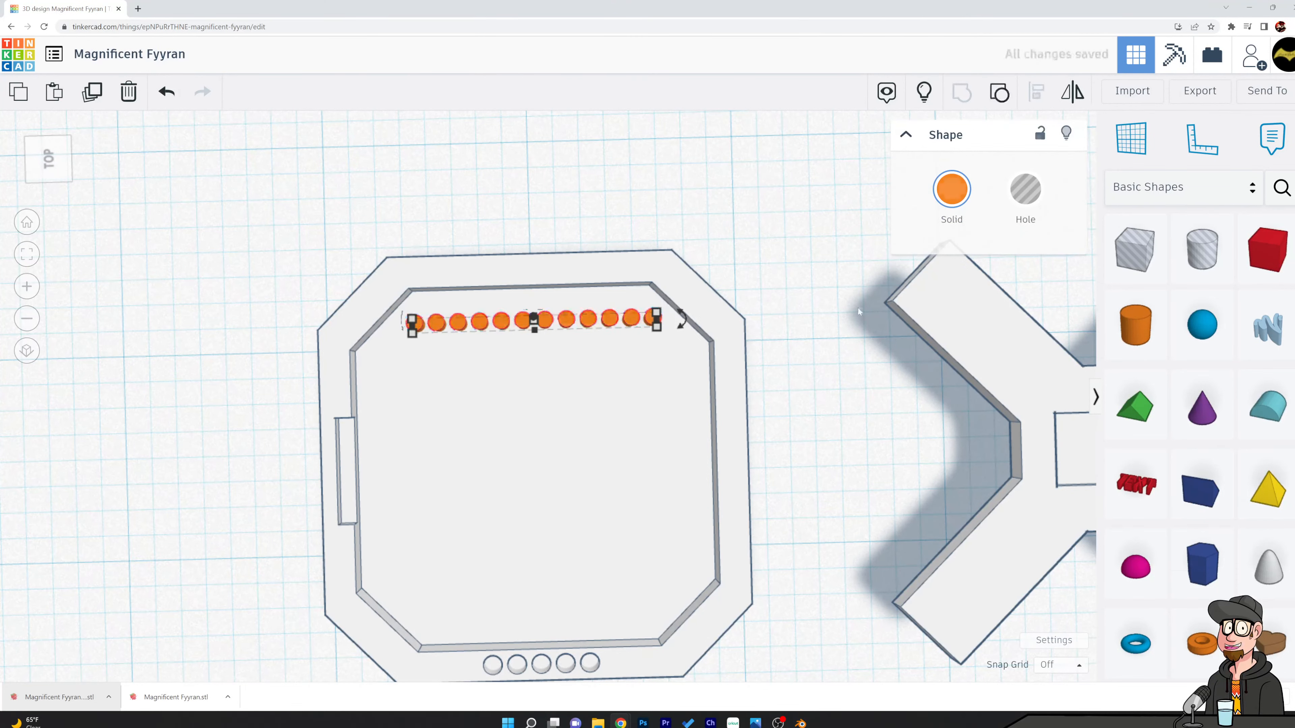
Nudge the grouped row slightly sideways to even out its spacing from the recess's two chamfered corners
key(Left)
key(Left)
key(Left)
key(Left)
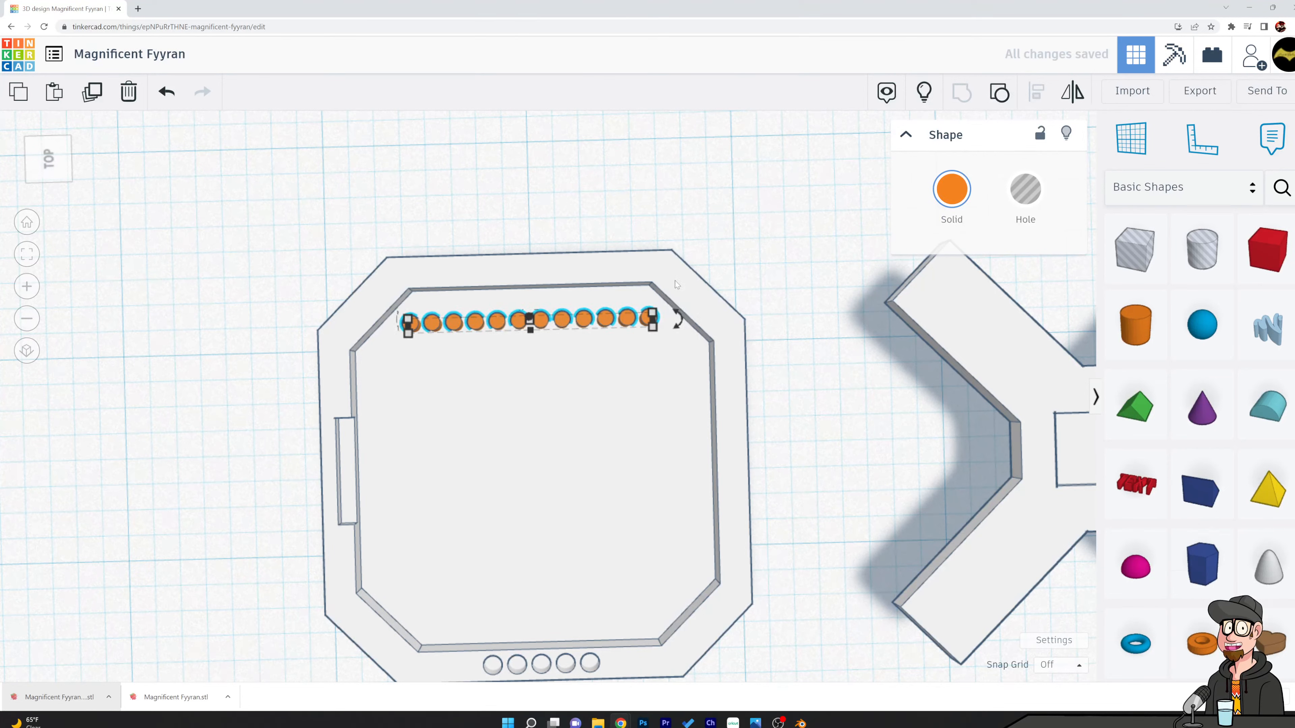
click(801, 252)
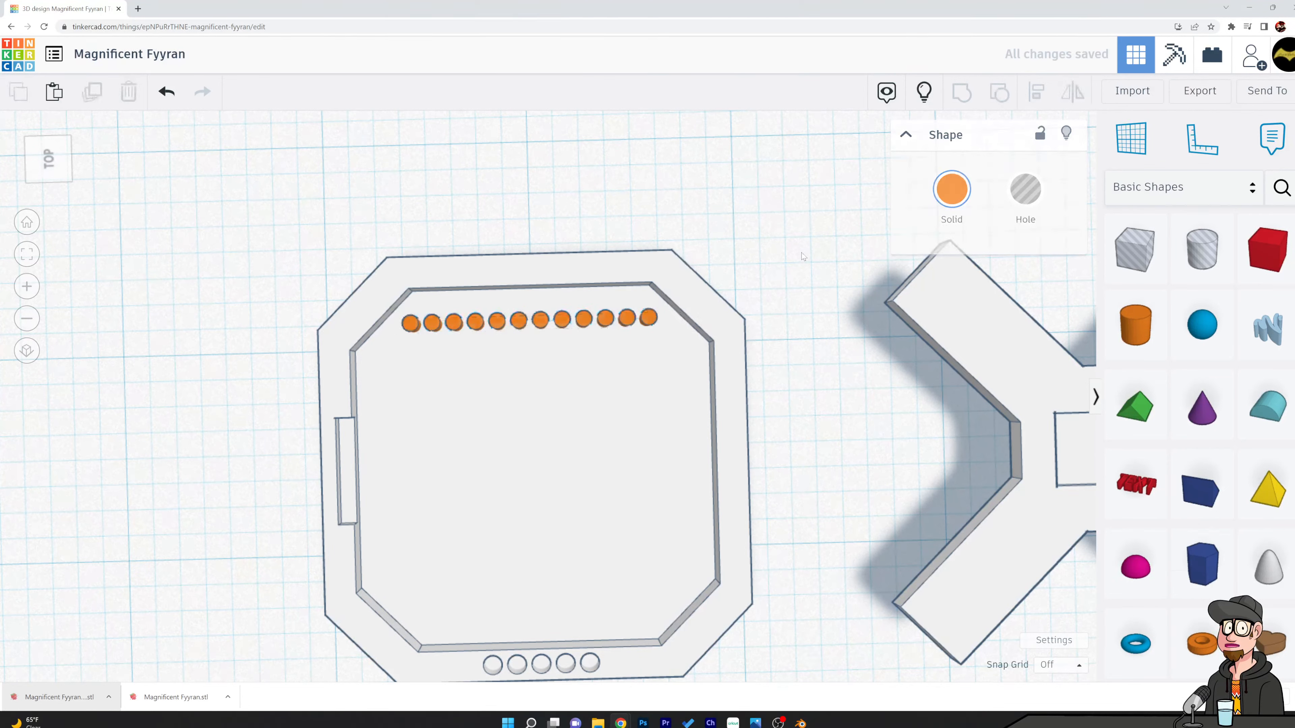
Duplicate the grouped row and nudge the copy toward the recess's middle, forming a second row with a narrow gap
click(605, 323)
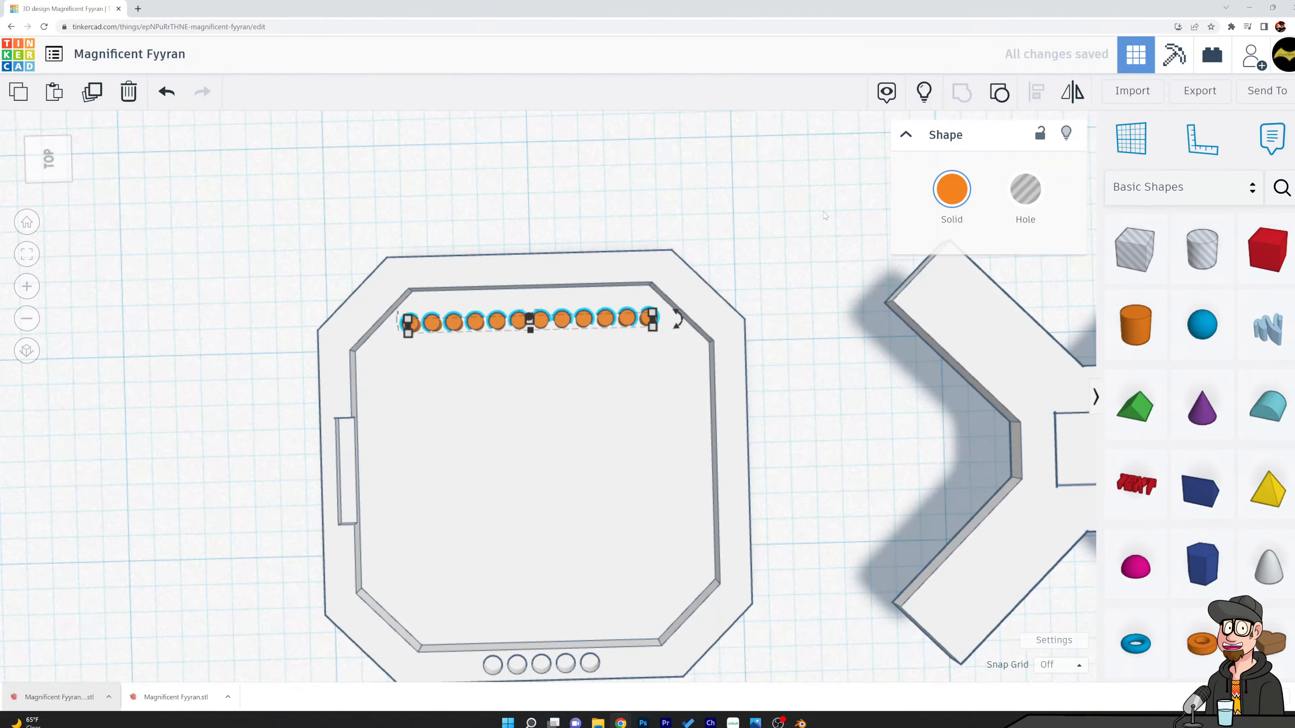
key(ctrl+d)
key(Down)
key(Down)
key(Down)
key(Down)
key(Down)
key(Down)
key(Down)
key(Down)
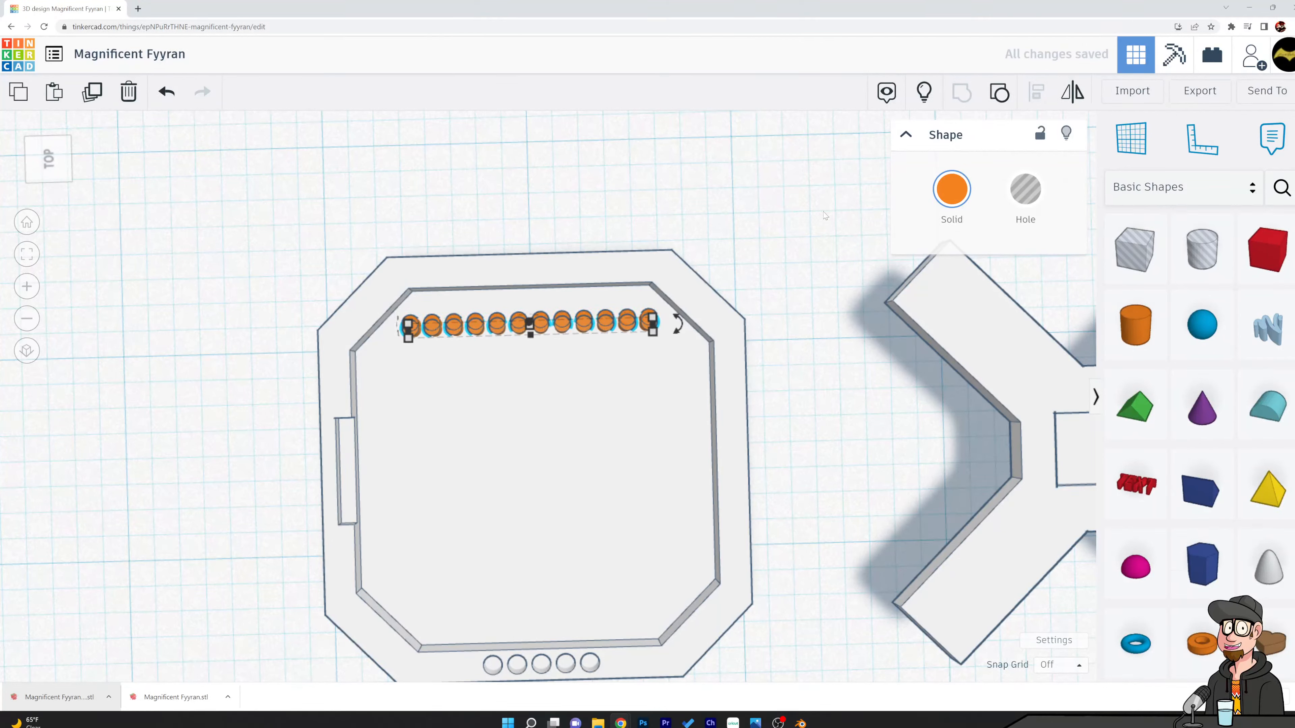
key(Down)
key(Down)
key(Down)
key(Down)
key(Down)
key(Down)
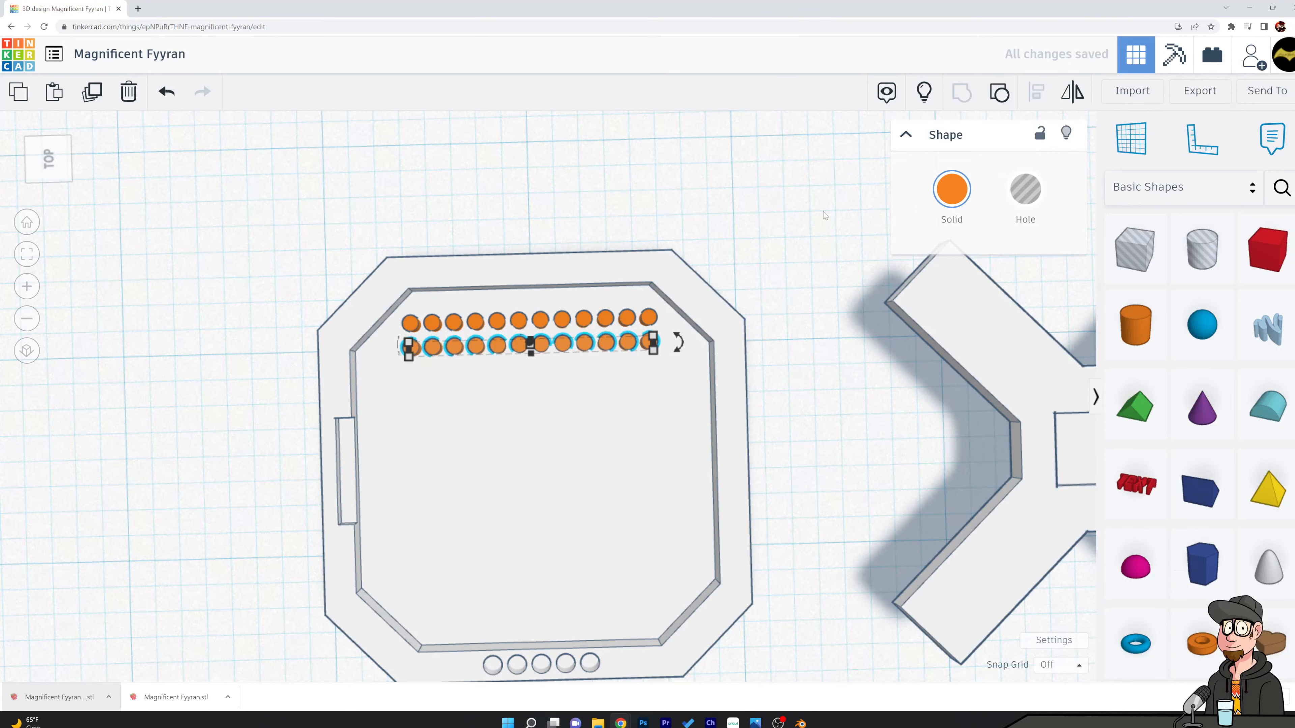
Nudge the second row sideways toward the notched side wall until its first cylinder sits just inside the recess
key(Left)
key(Left)
key(Left)
key(Left)
key(Left)
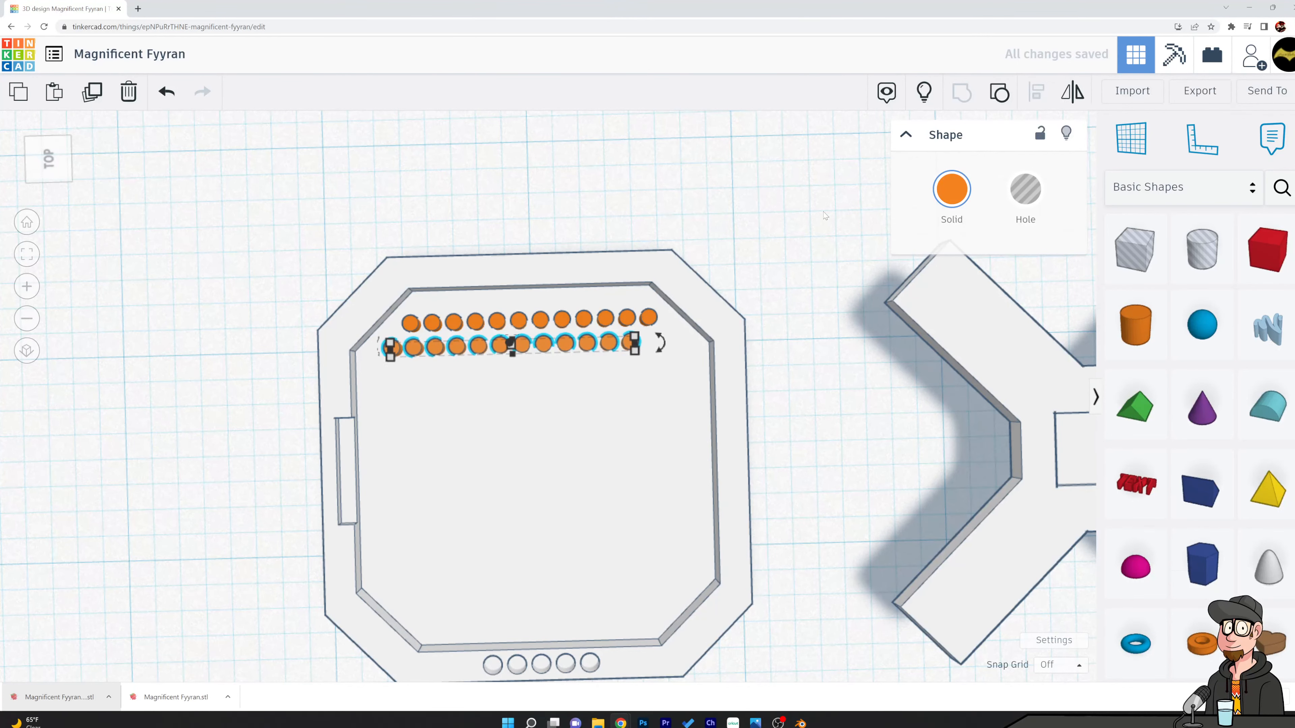
key(Left)
key(Left)
key(Left)
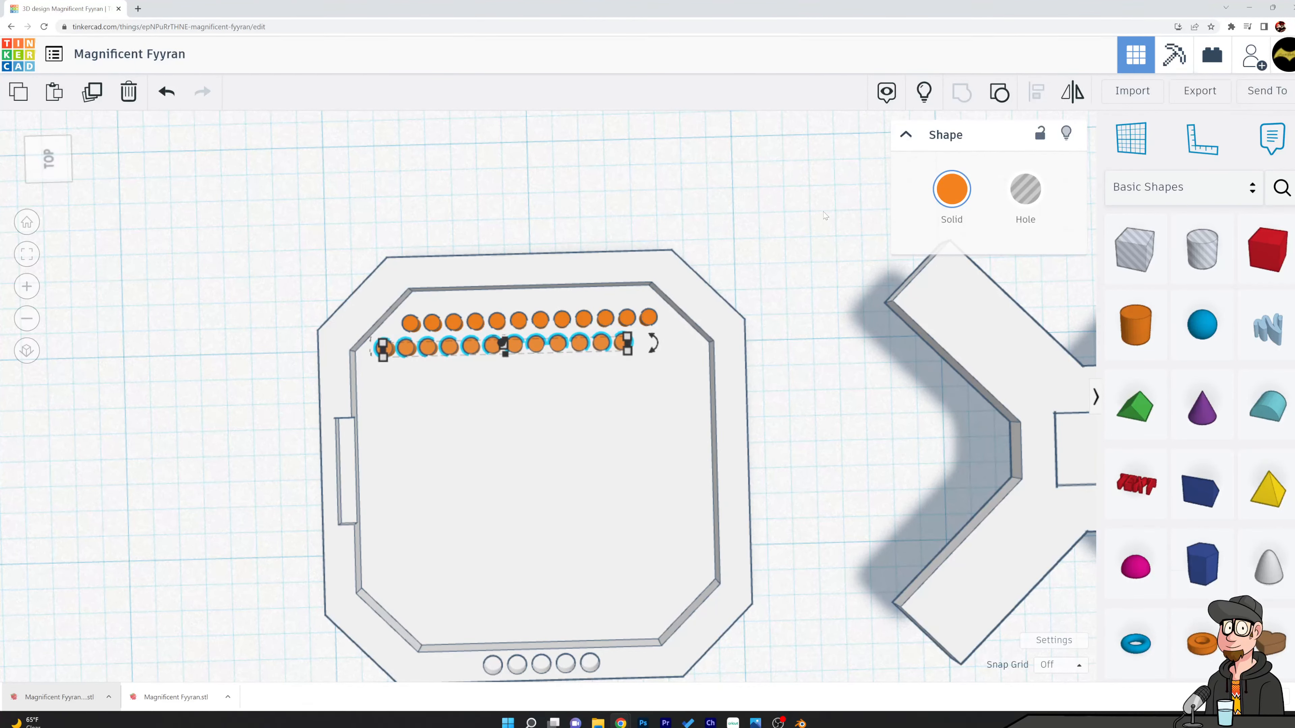
key(Left)
key(Left)
key(Left)
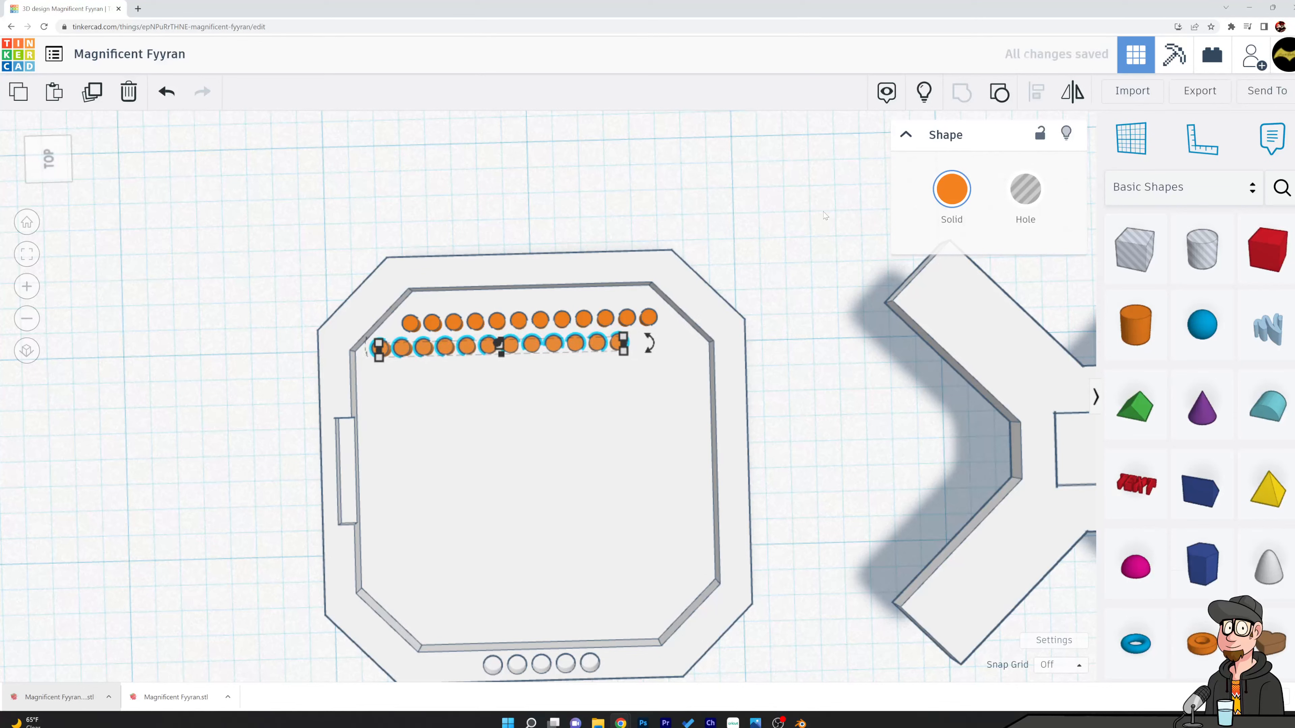
key(Left)
key(Left)
click(729, 188)
Ungroup the second row into its individual cylinders
click(617, 345)
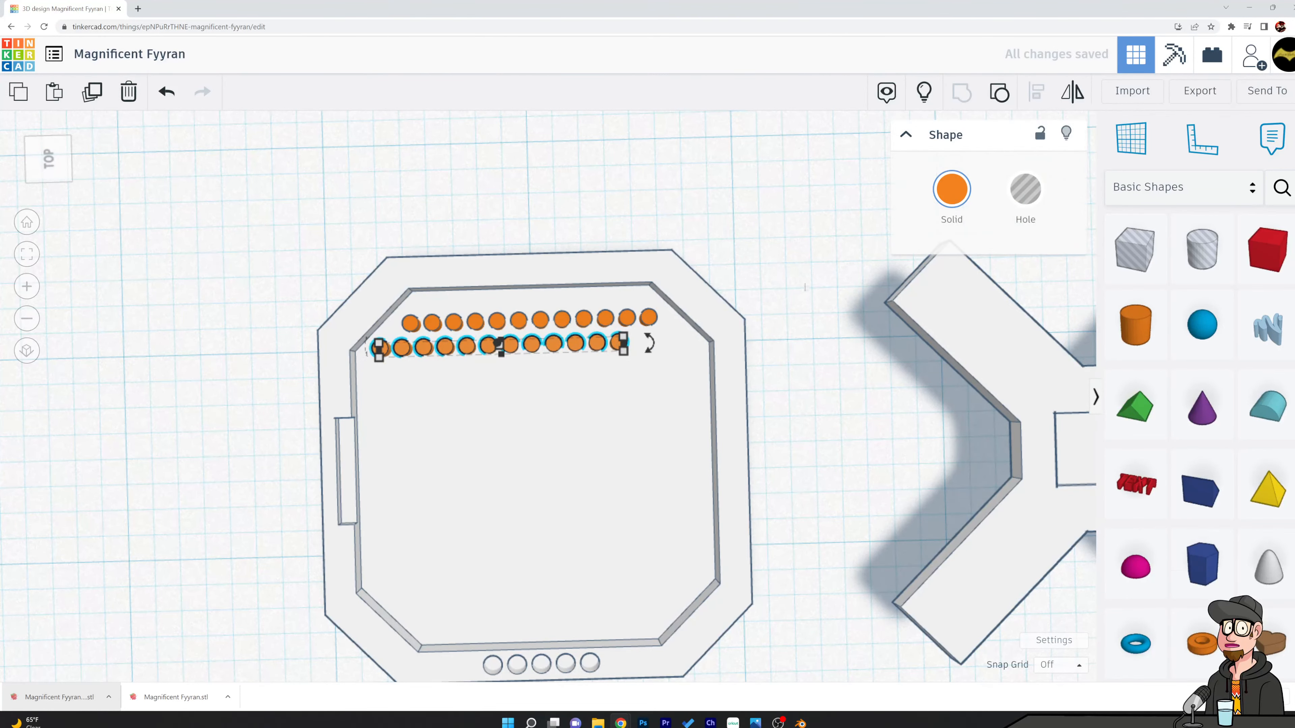
click(996, 101)
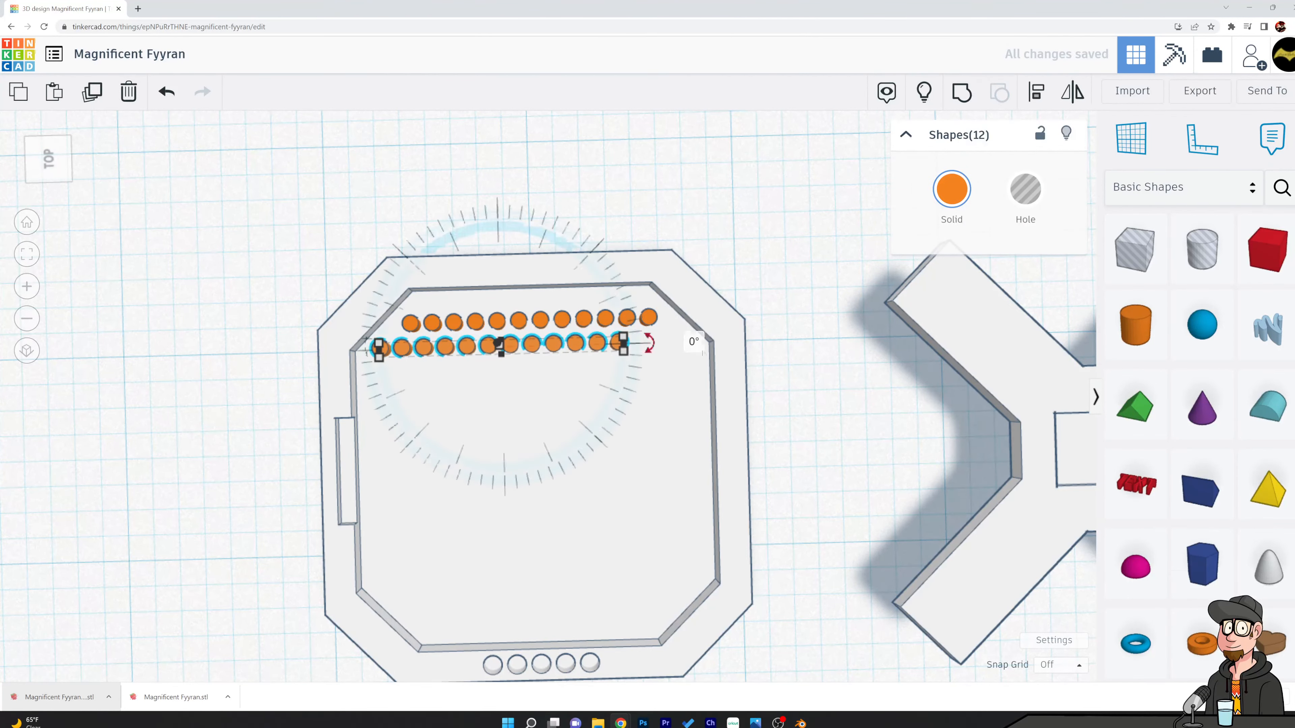
click(716, 224)
Extend the second row by two equally spaced cylinders, duplicating its end cylinder toward the far side wall
click(615, 347)
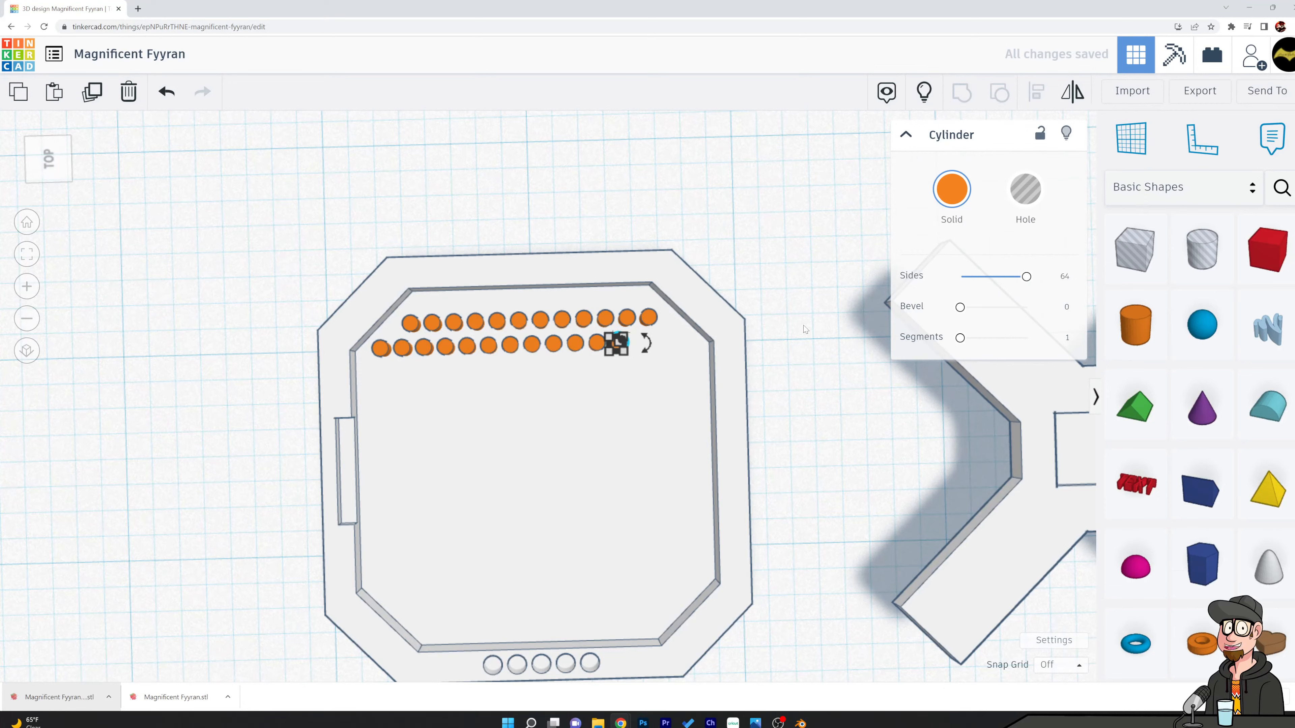
scroll(716, 397, up, 7)
right_drag(811, 344, 826, 246)
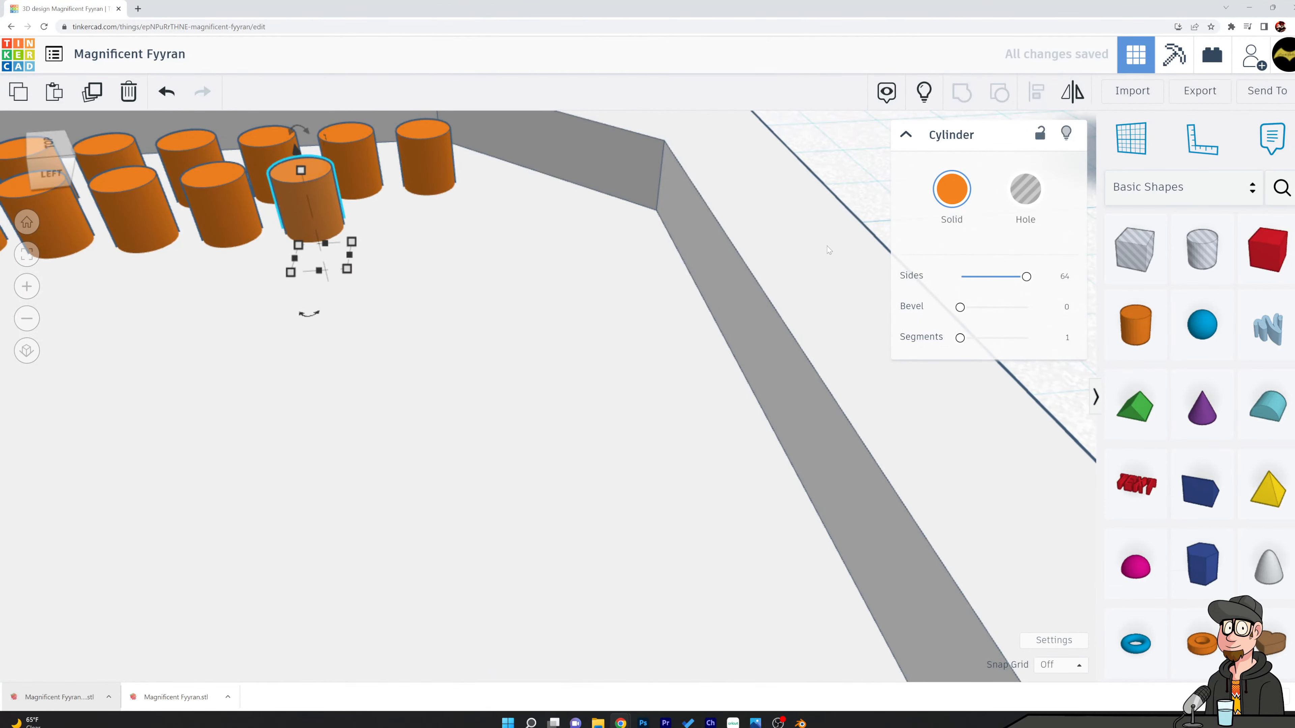
key(Right)
key(Right)
key(Right)
key(Right)
key(Right)
key(Right)
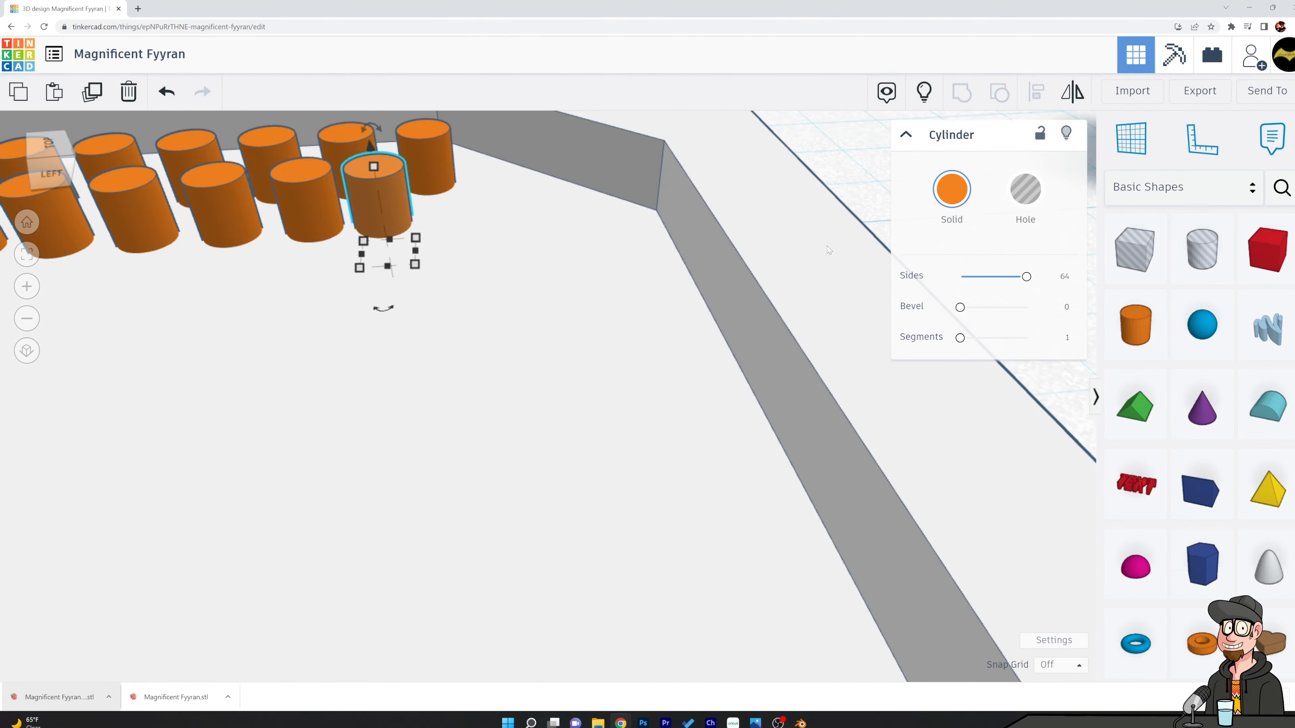
key(Right)
key(Right)
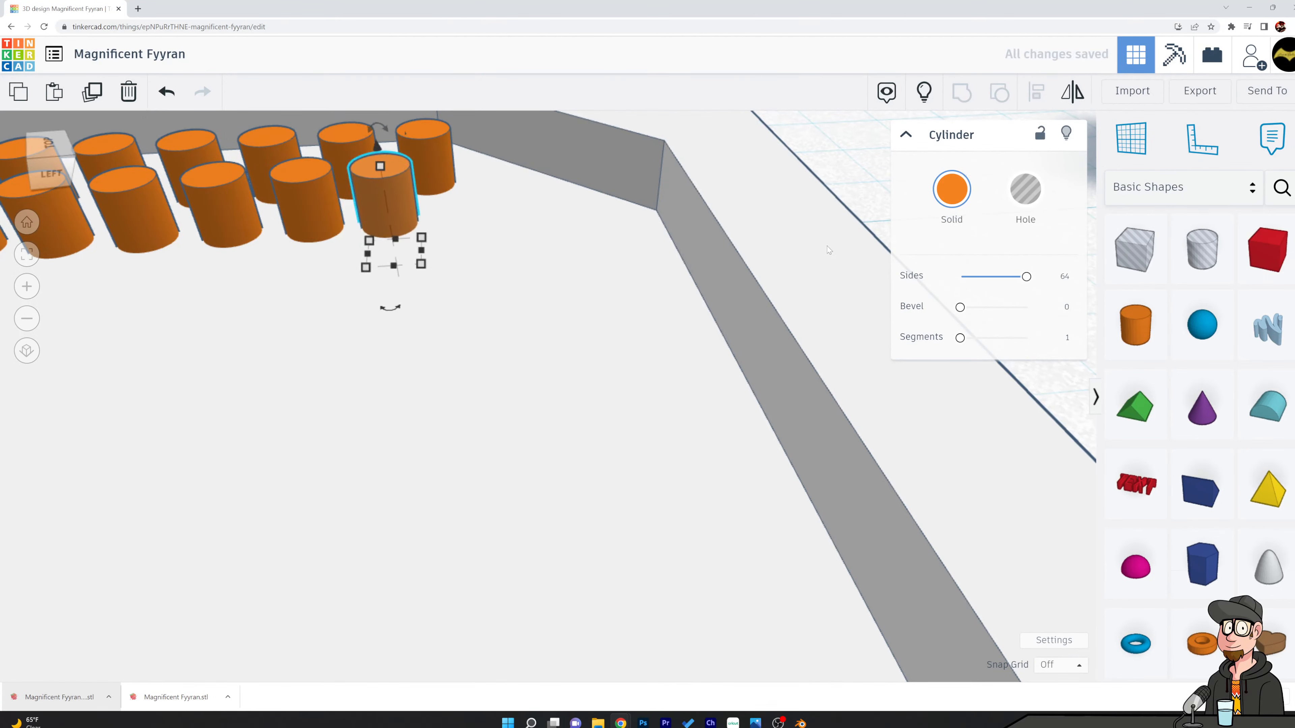
key(ctrl+d)
click(759, 267)
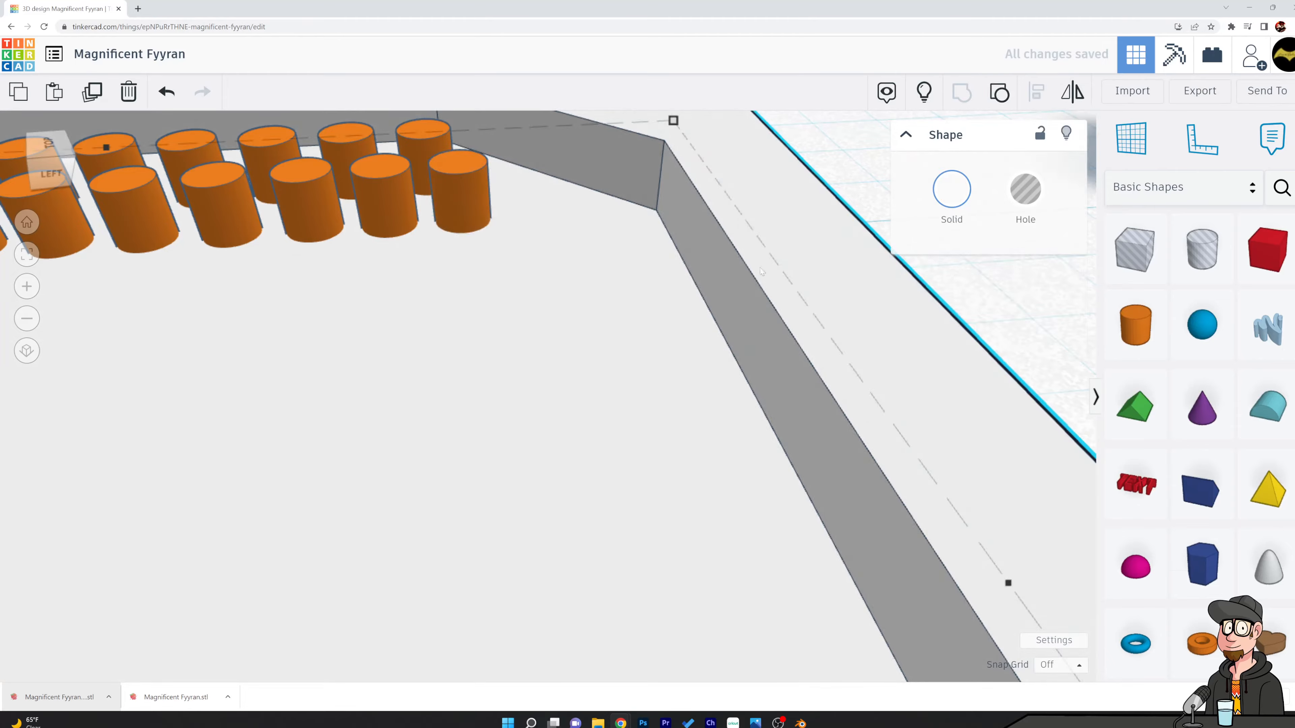
Switch to an orthographic view showing both rows of cylinders in the panel from above
scroll(760, 268, down, 10)
right_drag(759, 268, 757, 388)
right_drag(522, 358, 523, 372)
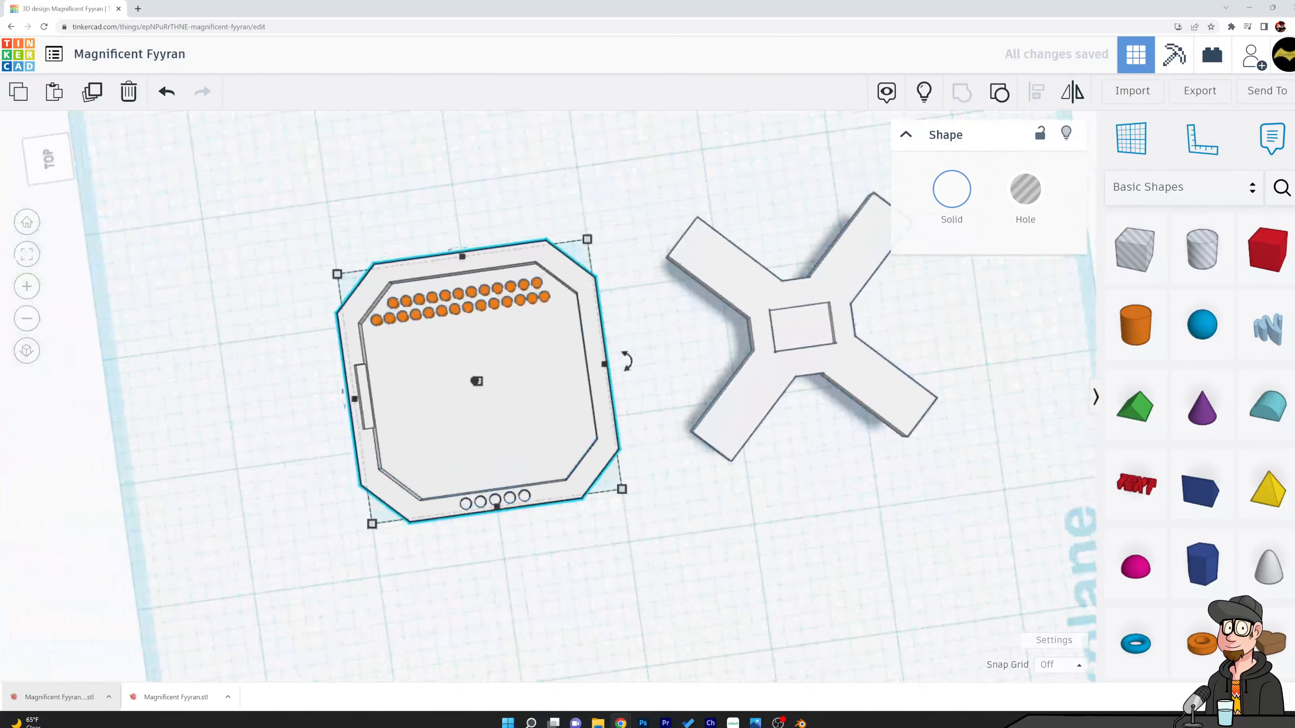
scroll(522, 372, up, 6)
click(122, 194)
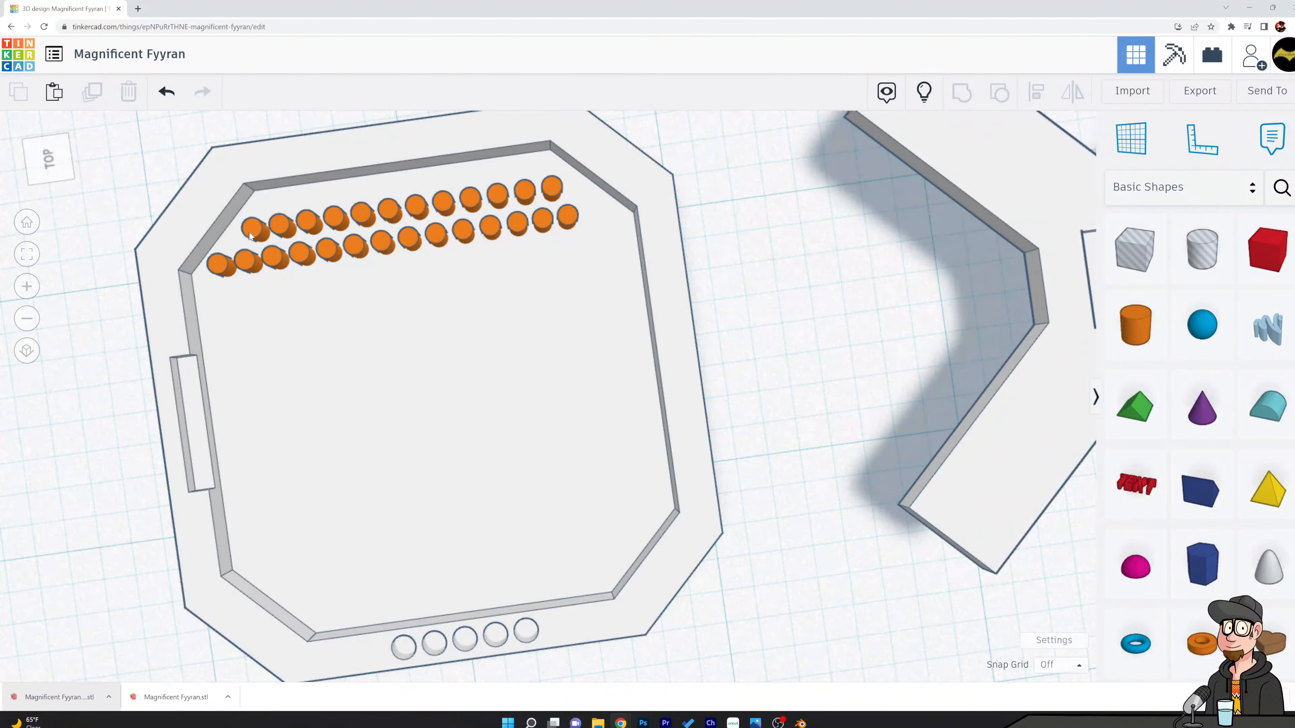
right_drag(728, 291, 760, 342)
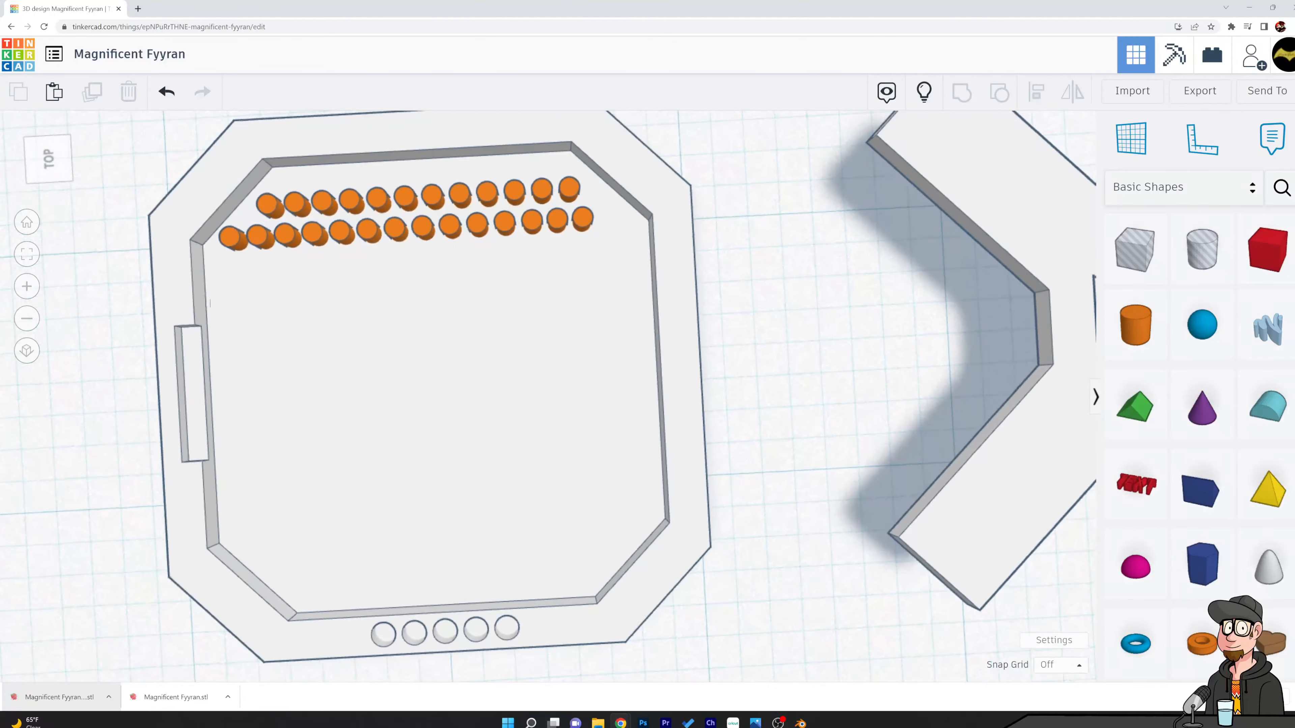
click(27, 350)
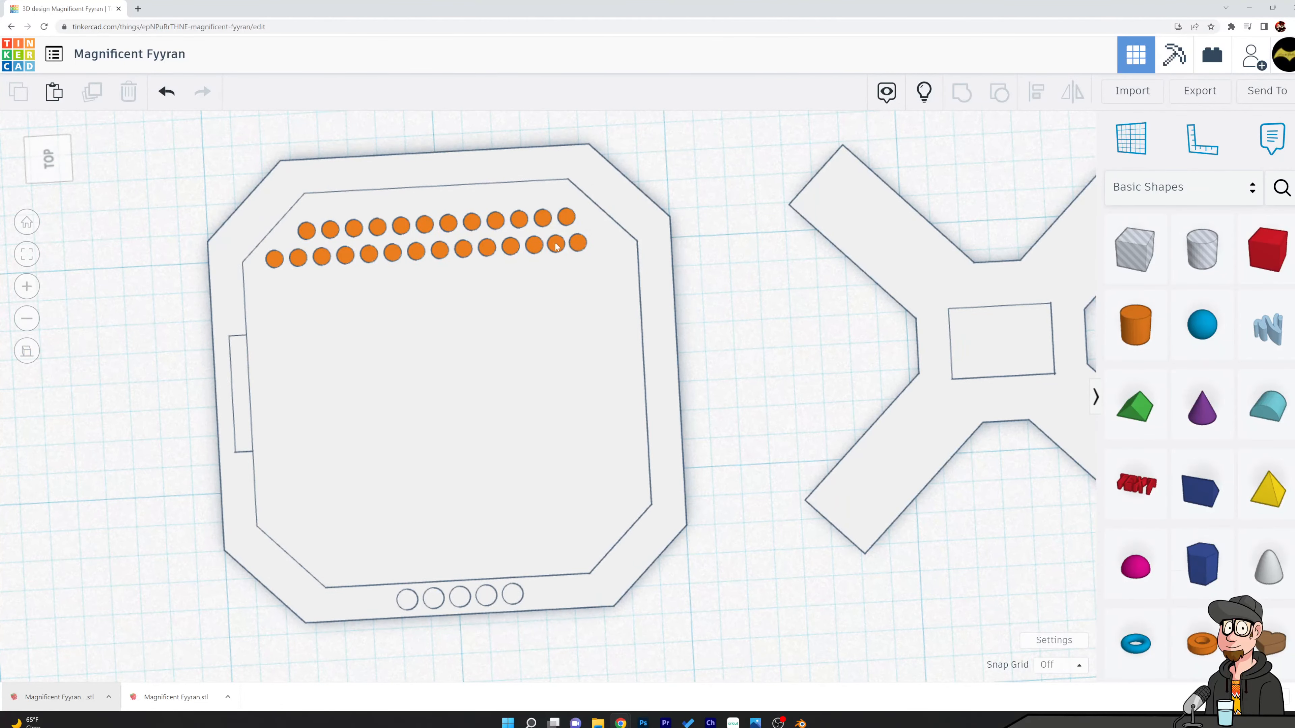
Group all the individual cylinders of the second row together with the first row into one shape
click(578, 245)
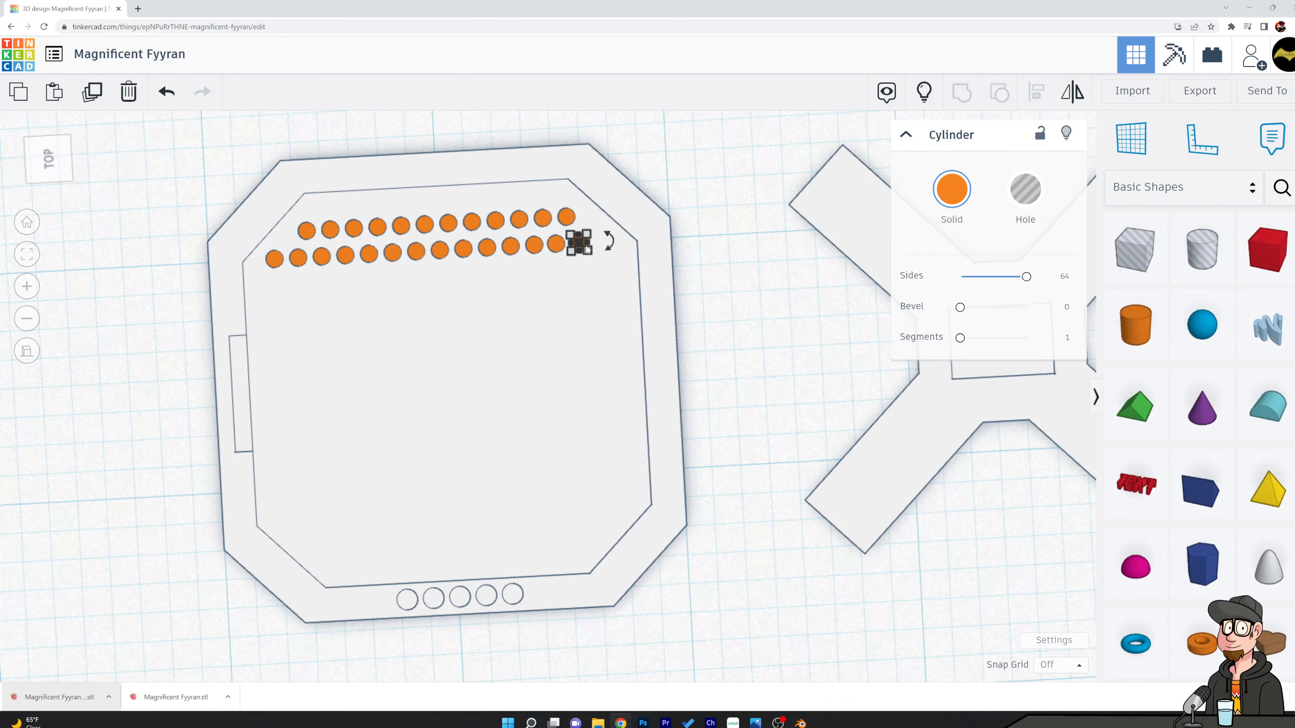
click(727, 270)
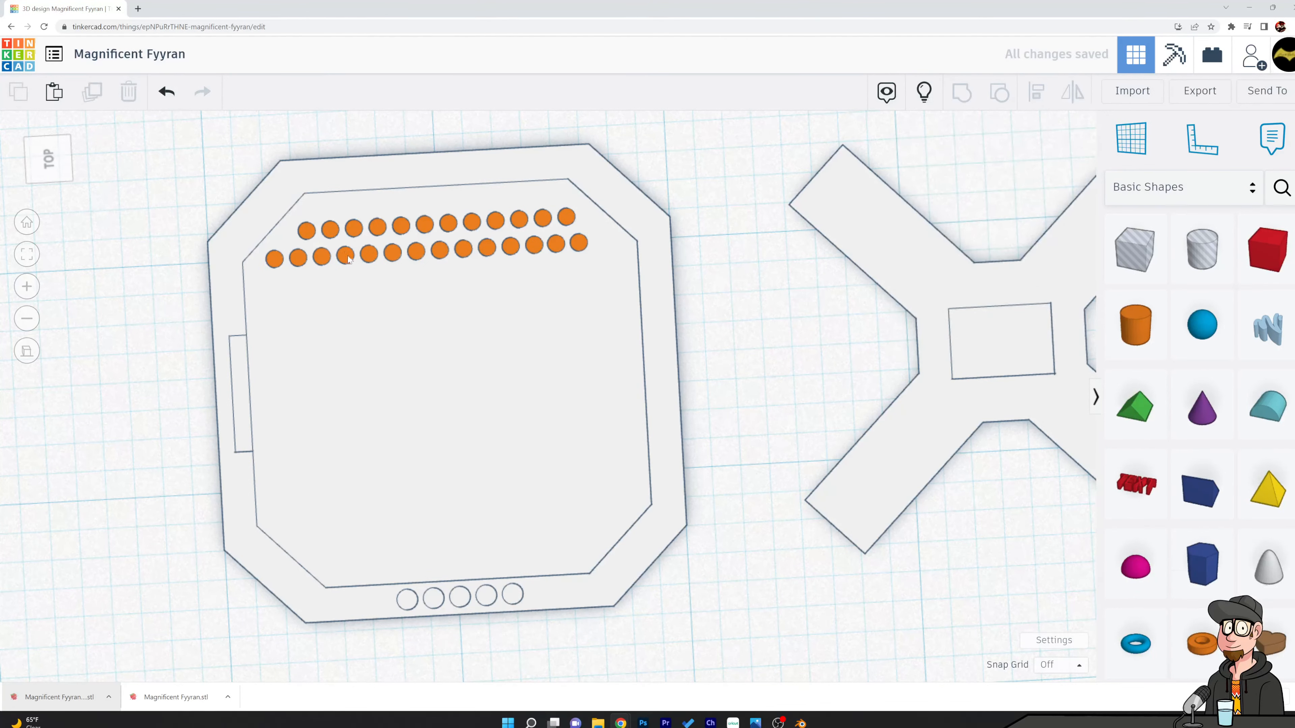
click(274, 266)
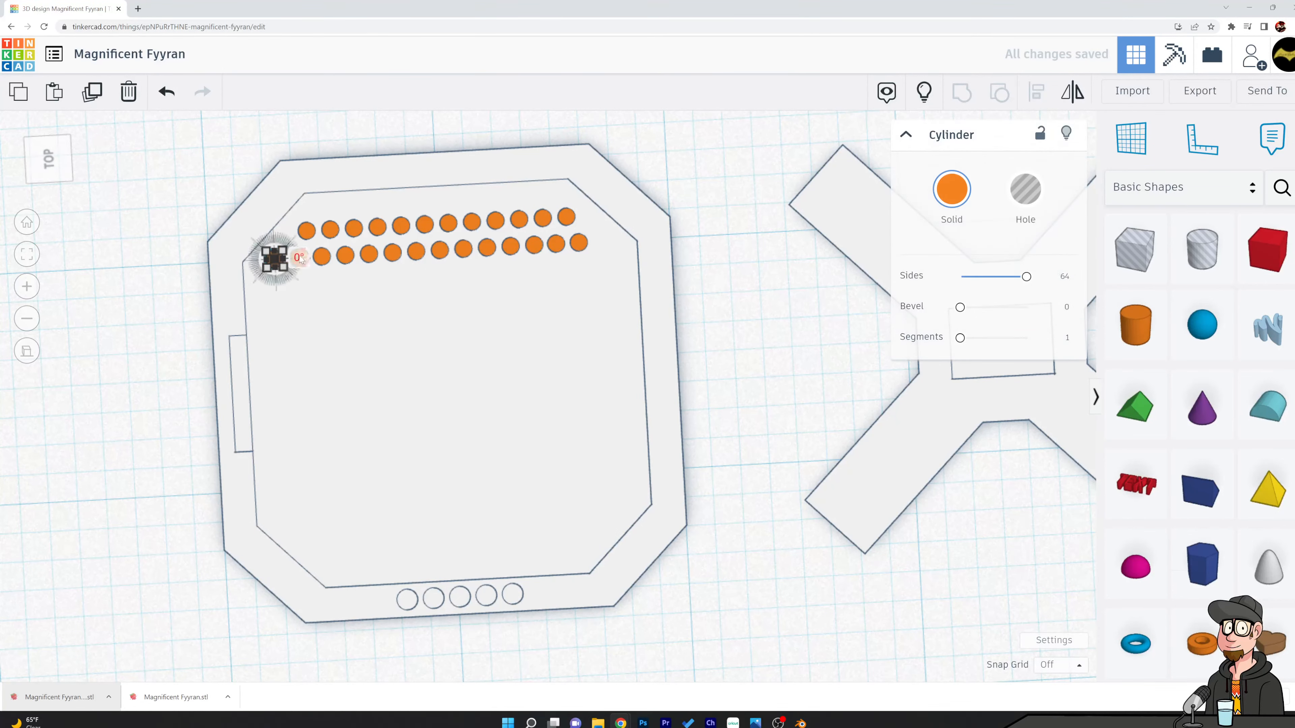
click(580, 245)
shift+click(274, 260)
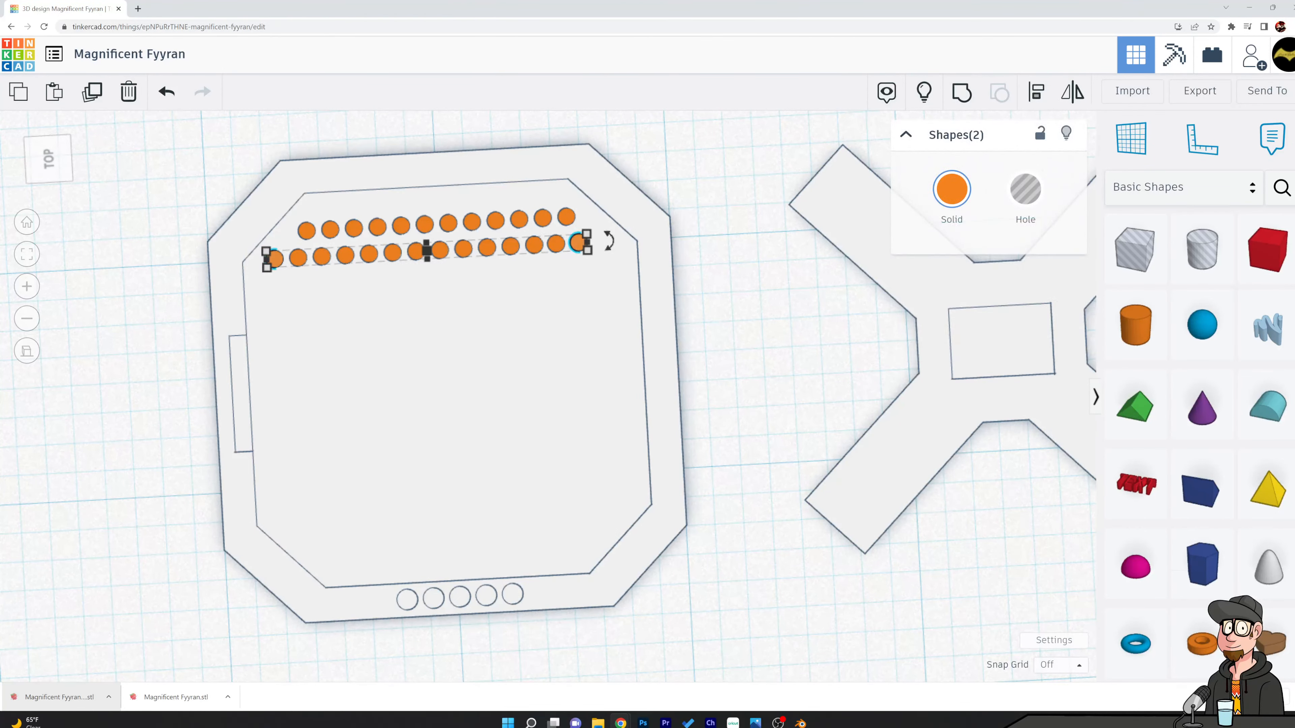
shift+click(555, 243)
shift+click(534, 246)
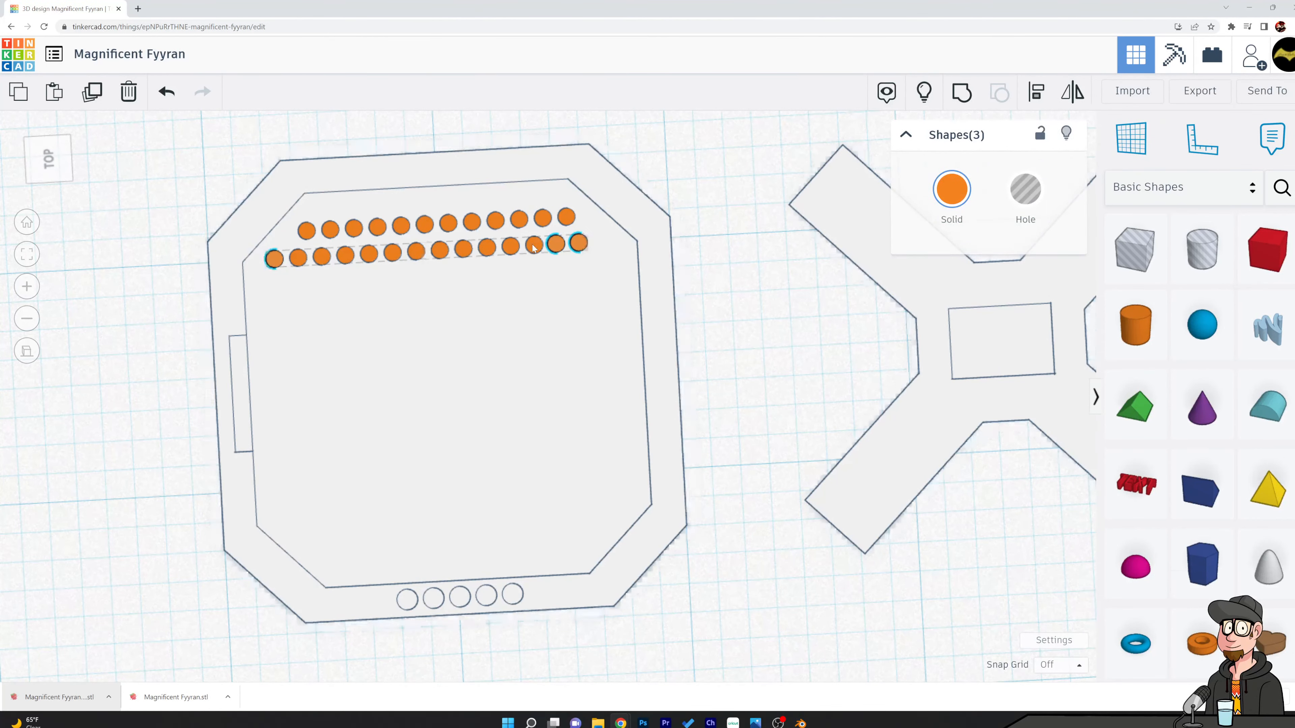
shift+click(509, 247)
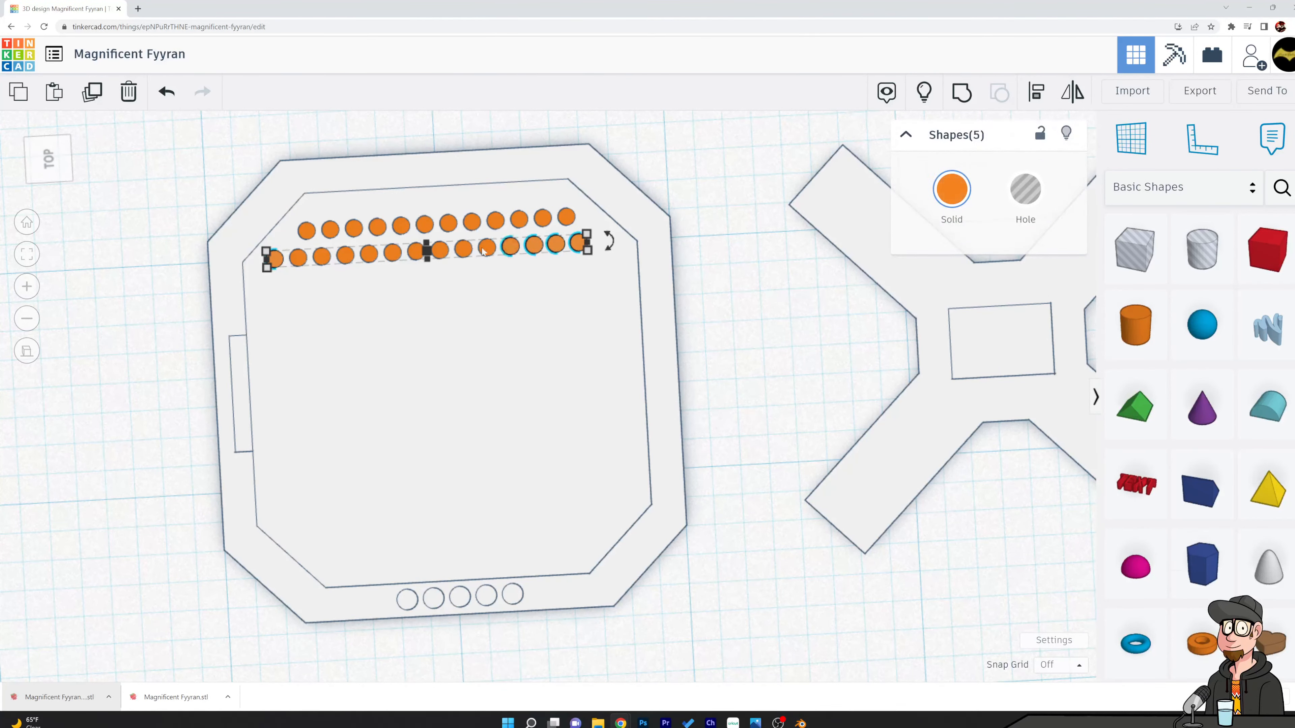
shift+click(439, 250)
shift+click(415, 251)
shift+click(368, 254)
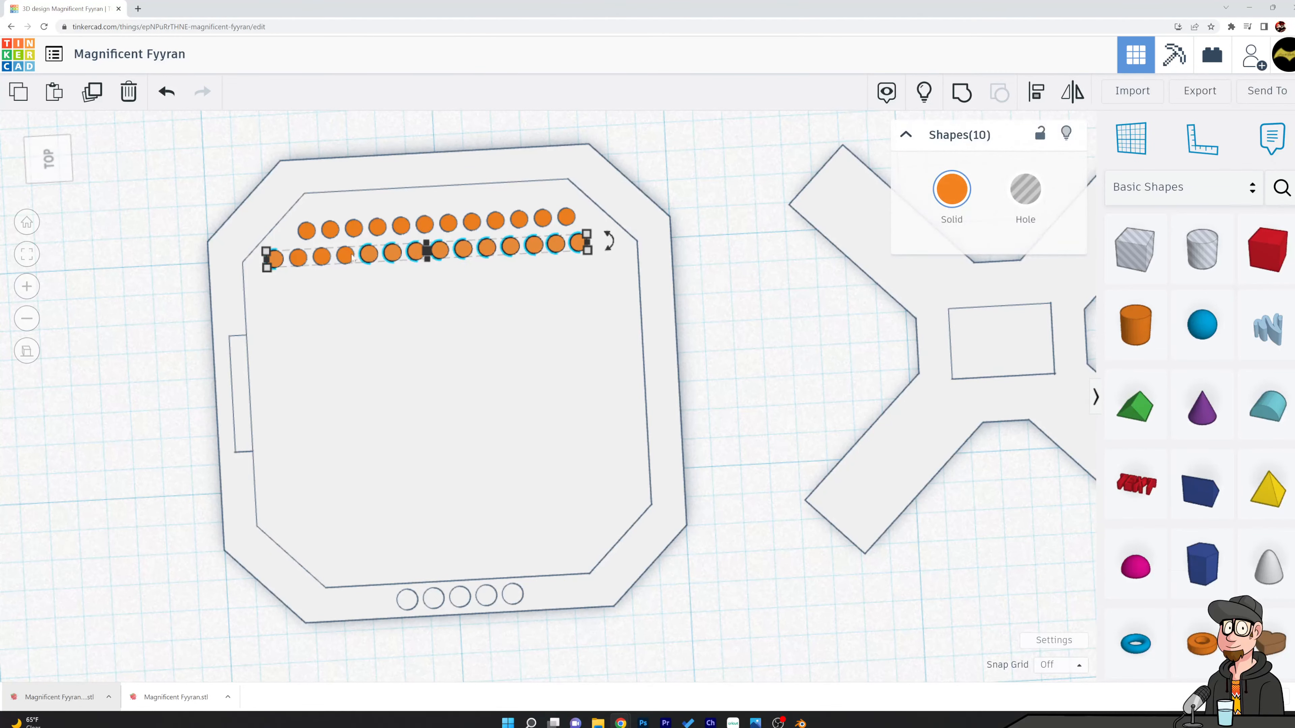
shift+click(321, 258)
shift+click(298, 258)
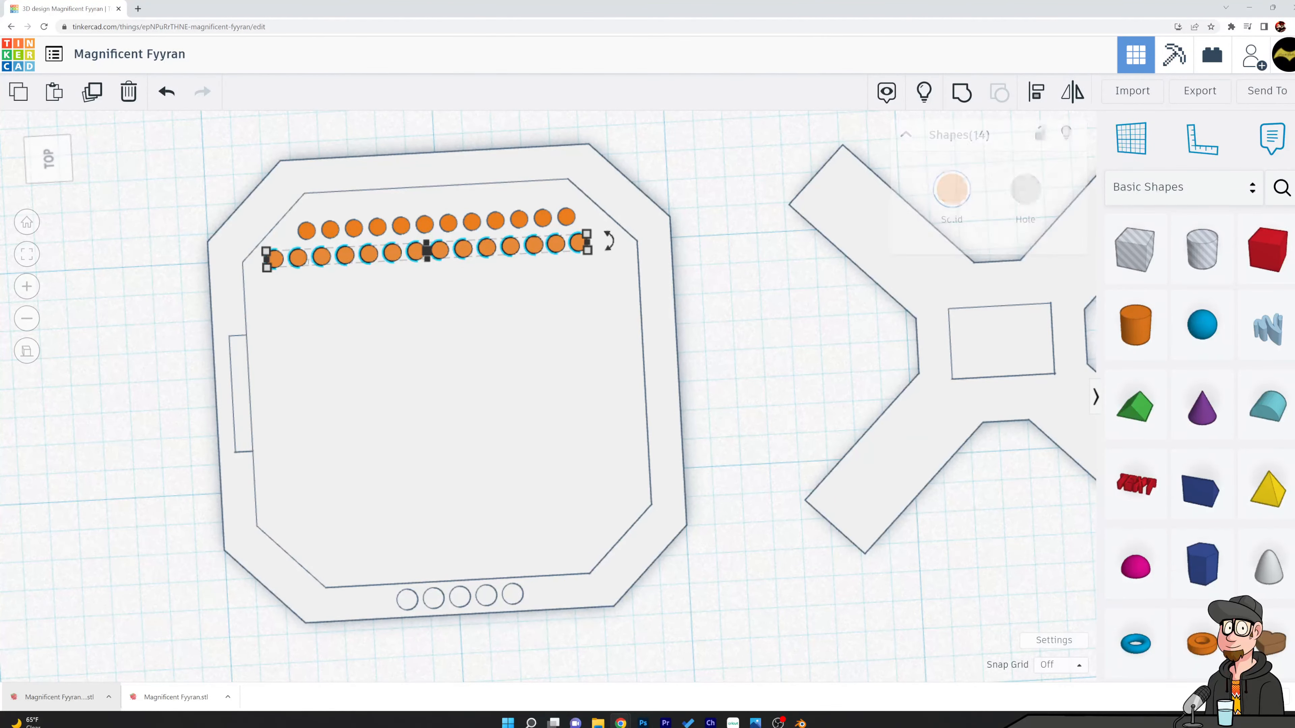
shift+click(307, 232)
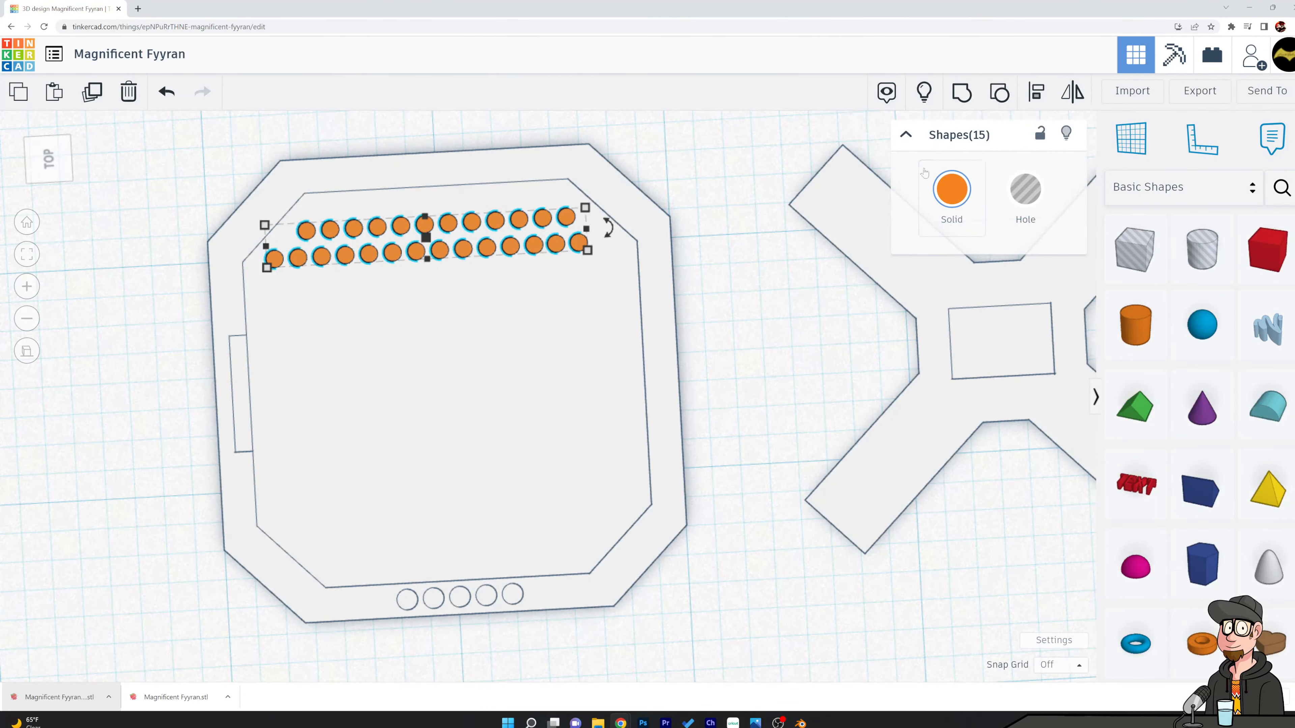
click(962, 97)
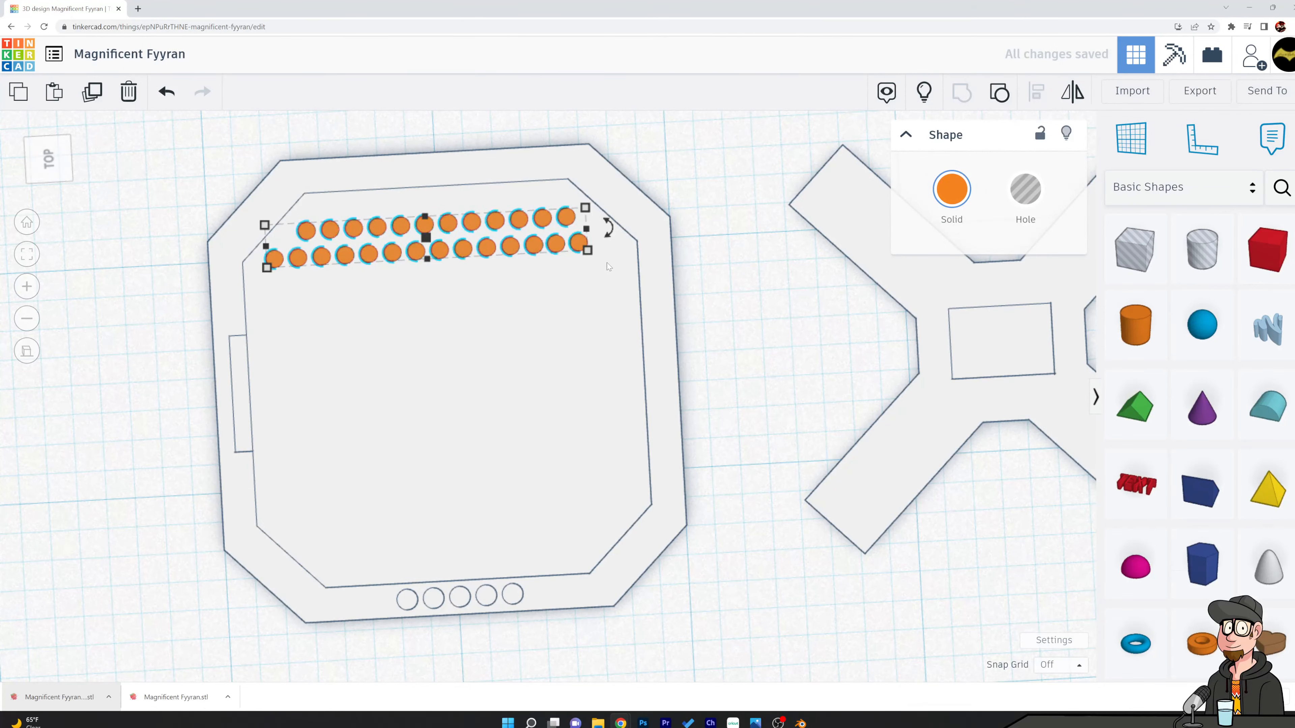
Duplicate the two-row cylinder group and shift the copy along the recess until it continues the row spacing
key(ctrl+d)
key(Down)
key(Down)
key(Down)
key(Down)
key(Down)
key(Down)
key(Down)
key(Down)
key(Down)
key(Down)
key(Down)
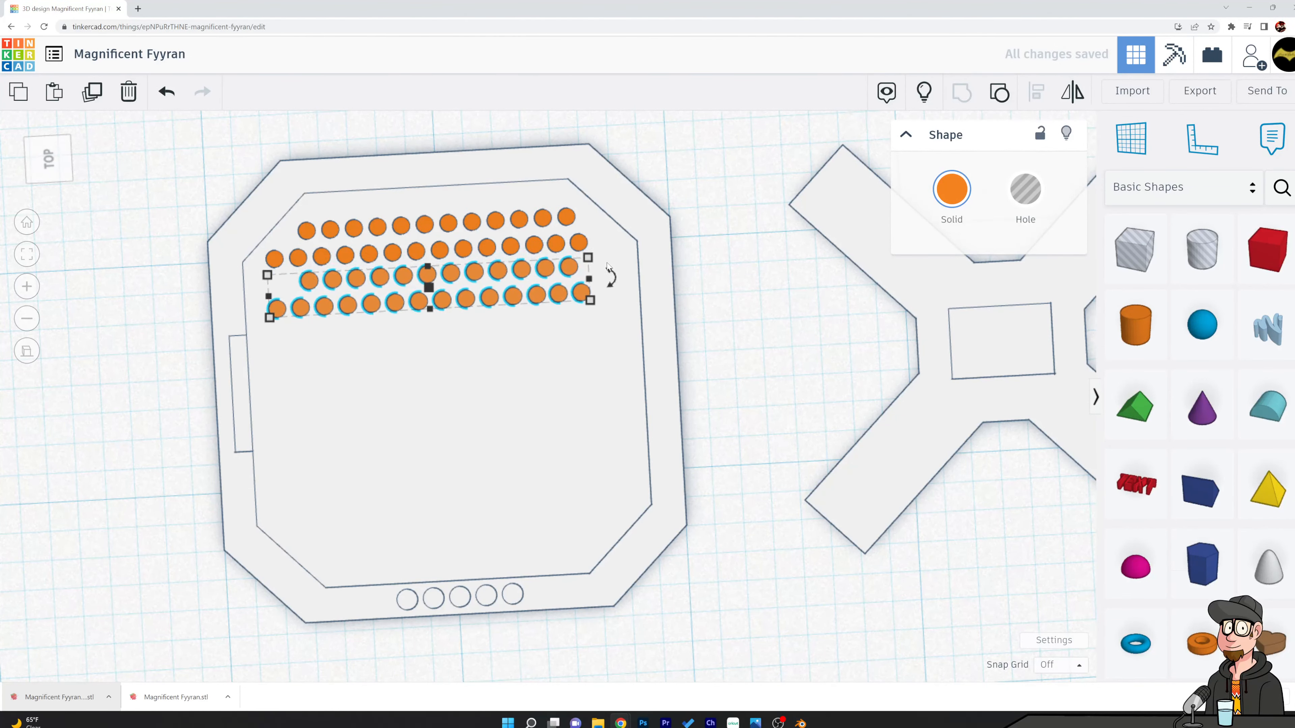
Repeat the spaced duplication of the two-row group five times to fill the recess with cylinder rows
key(ctrl+d)
key(ctrl+d)
key(ctrl+d)
key(ctrl+d)
key(ctrl+d)
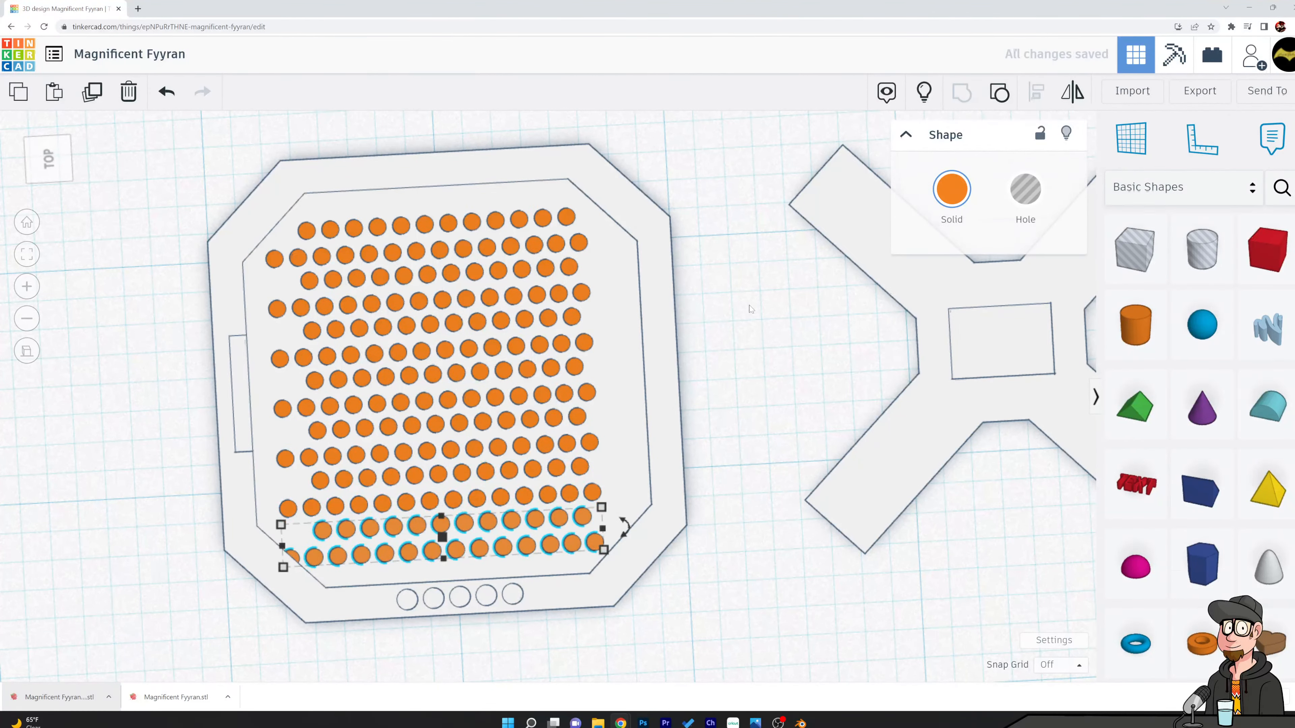
click(747, 327)
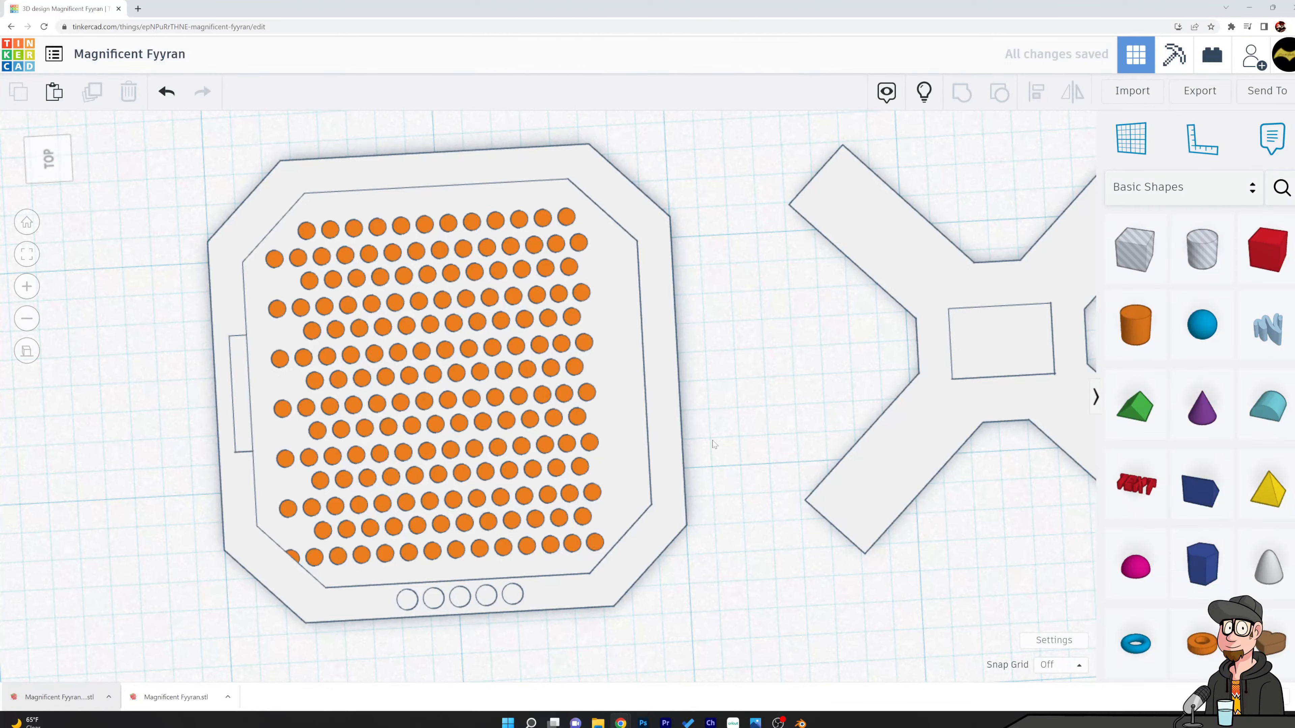
Group all seven two-row cylinder groups in the recess into a single shape
scroll(699, 381, down, 2)
scroll(709, 398, up, 2)
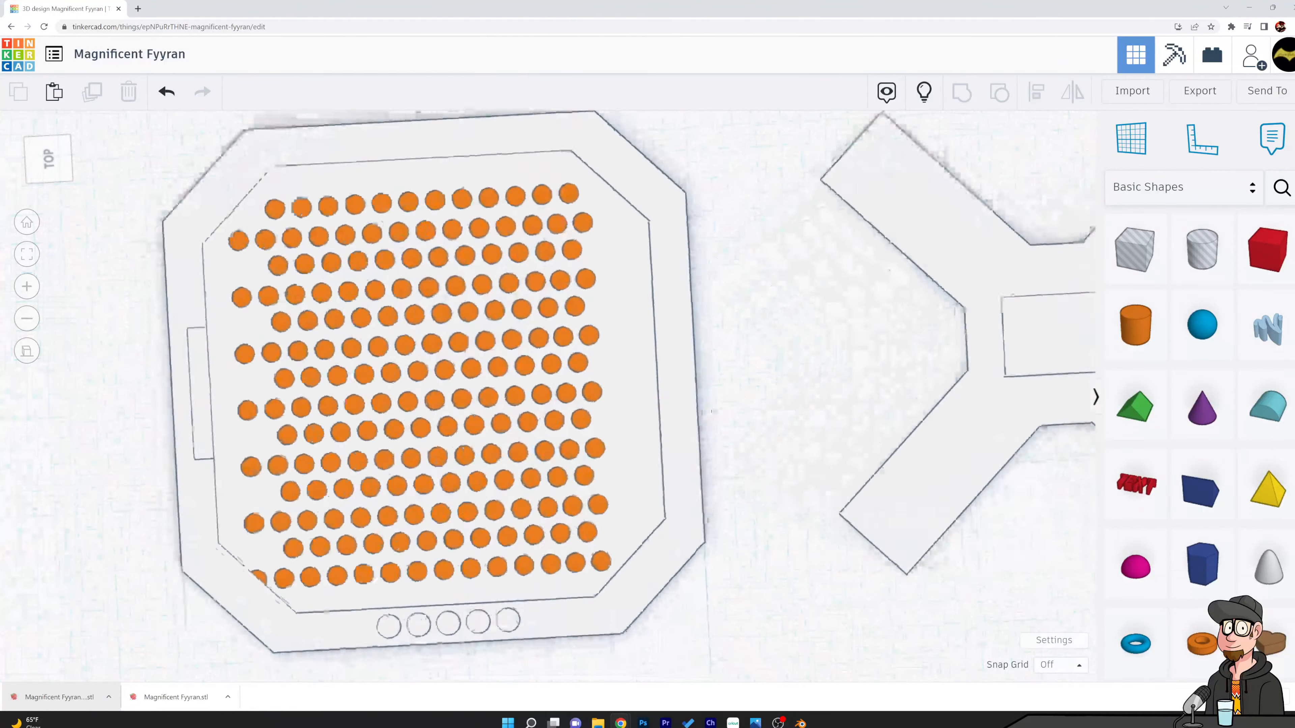
scroll(714, 407, down, 2)
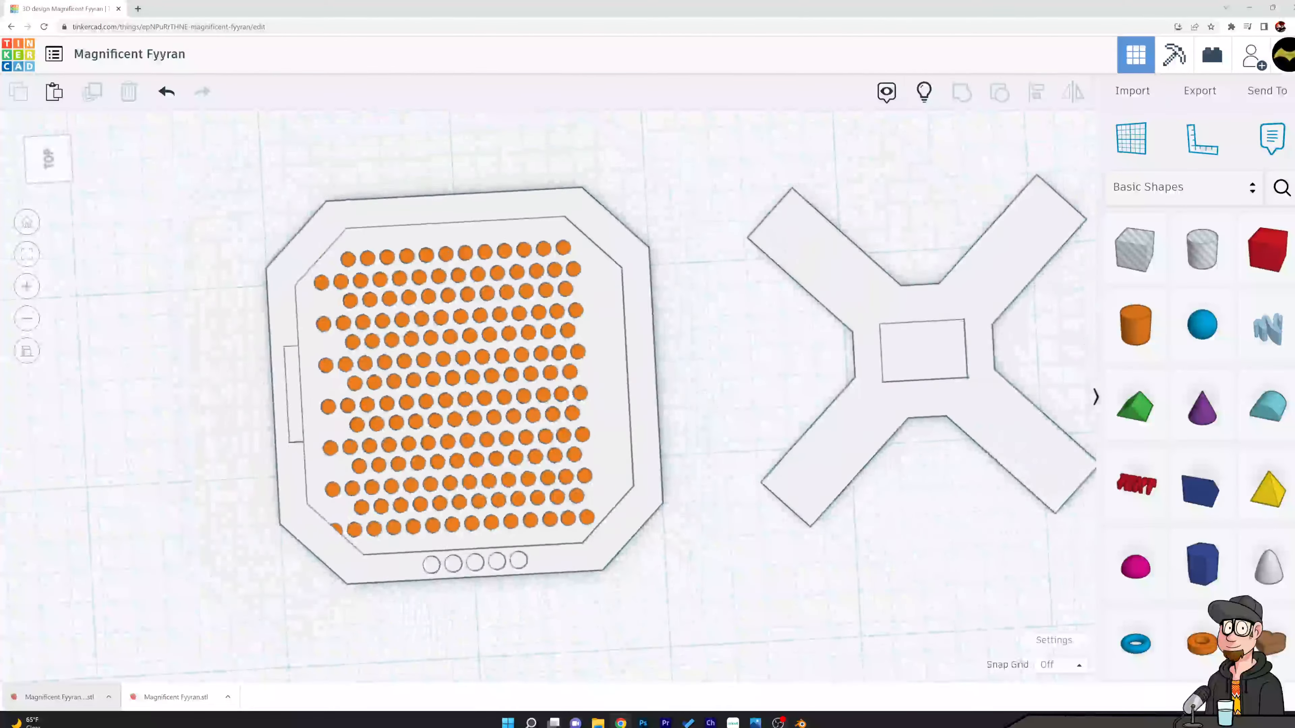
click(352, 262)
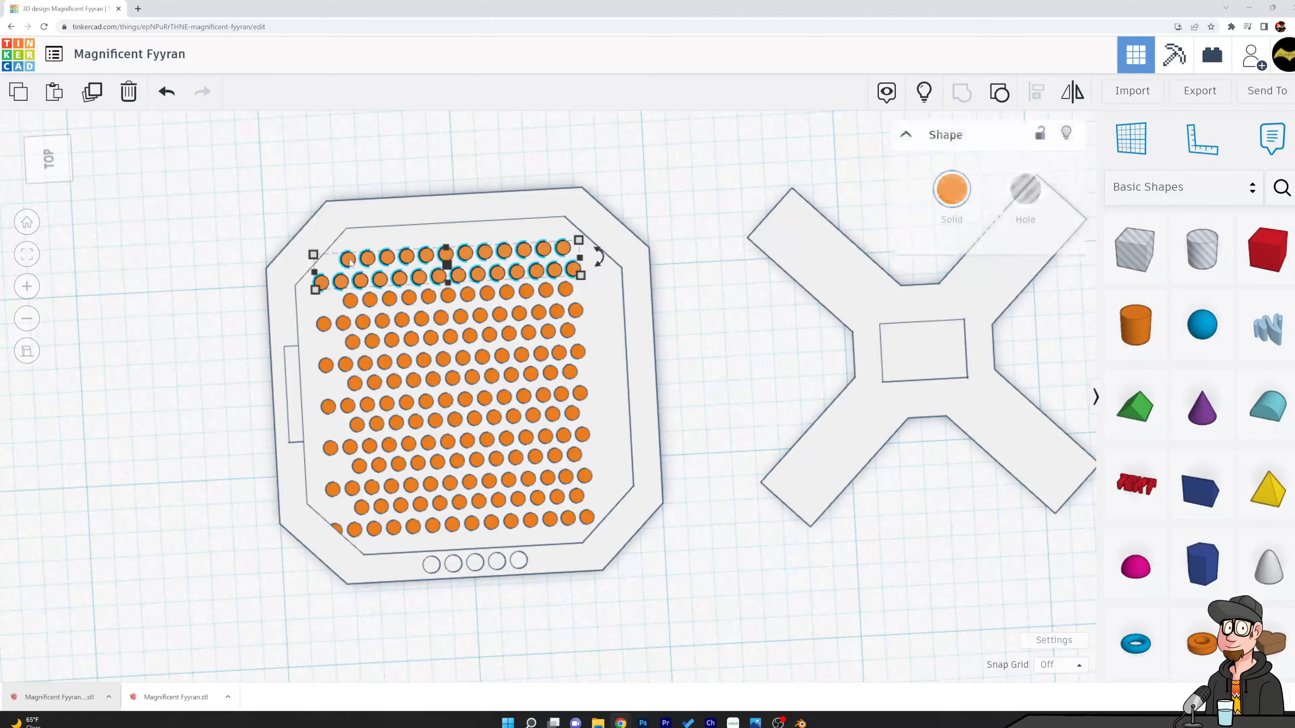
shift+click(353, 302)
shift+click(352, 354)
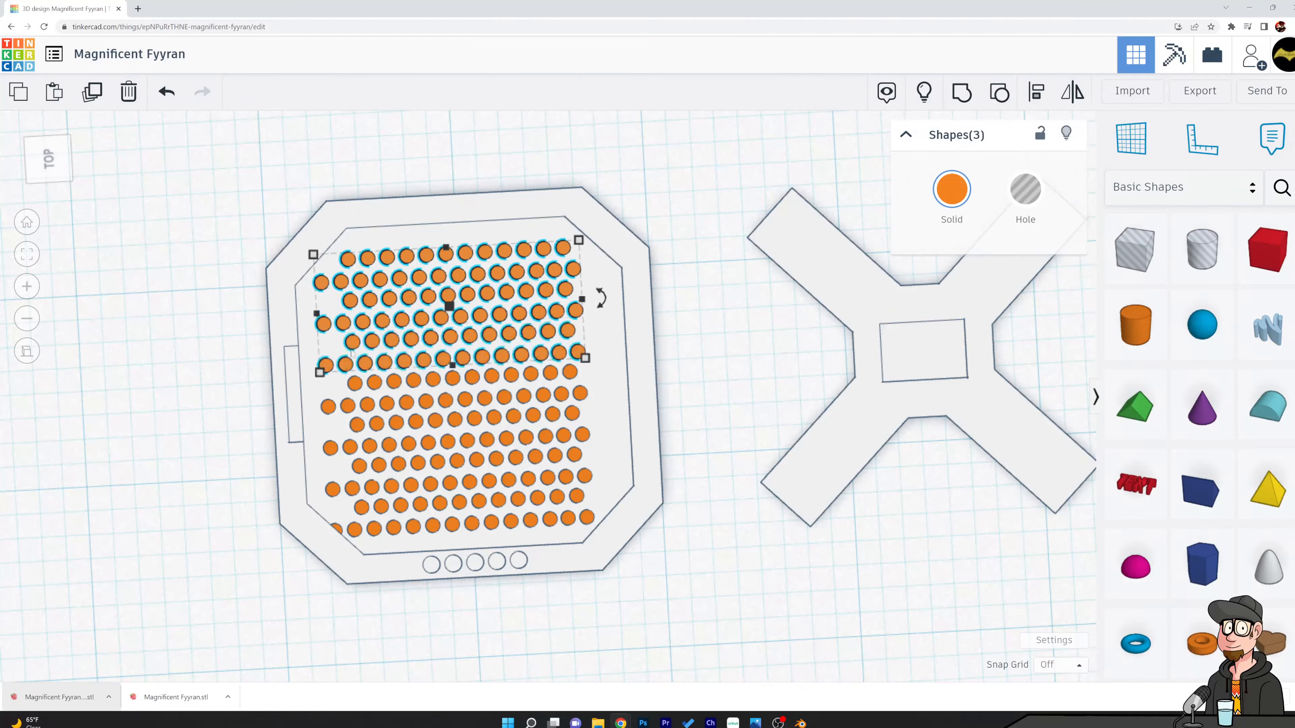
shift+click(355, 382)
shift+click(356, 423)
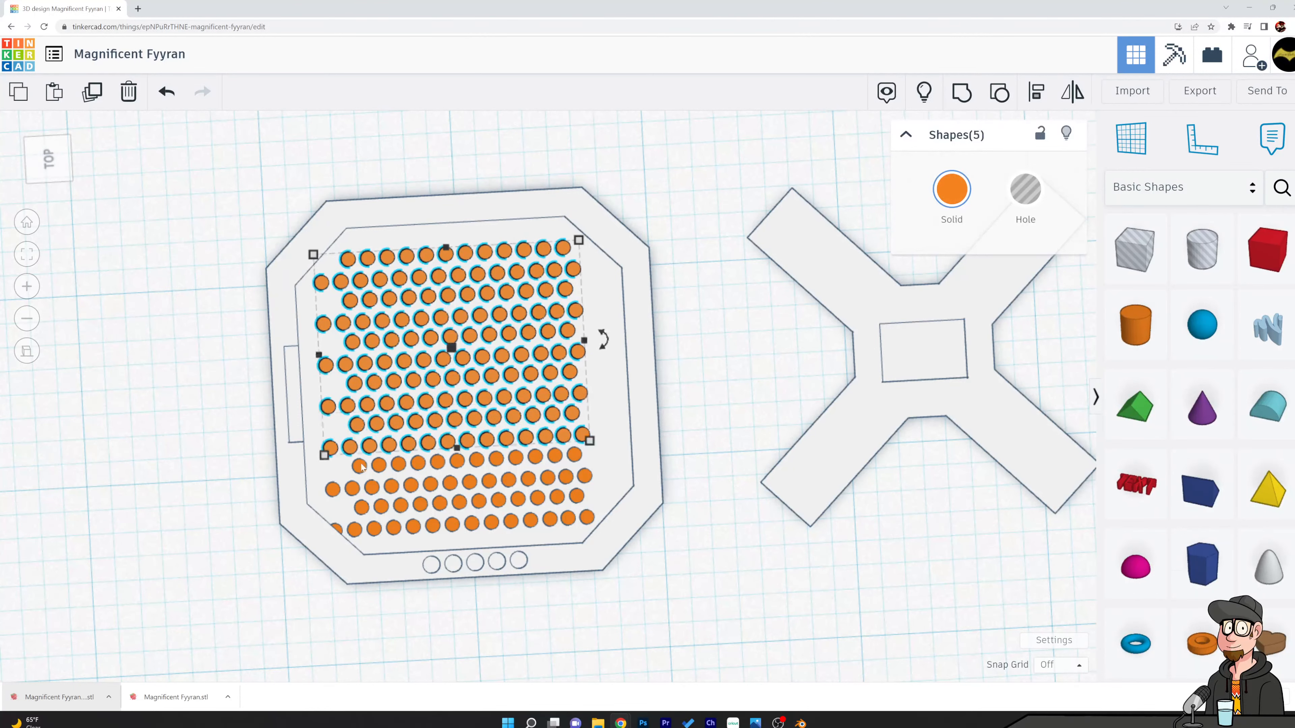
shift+click(361, 467)
shift+click(363, 513)
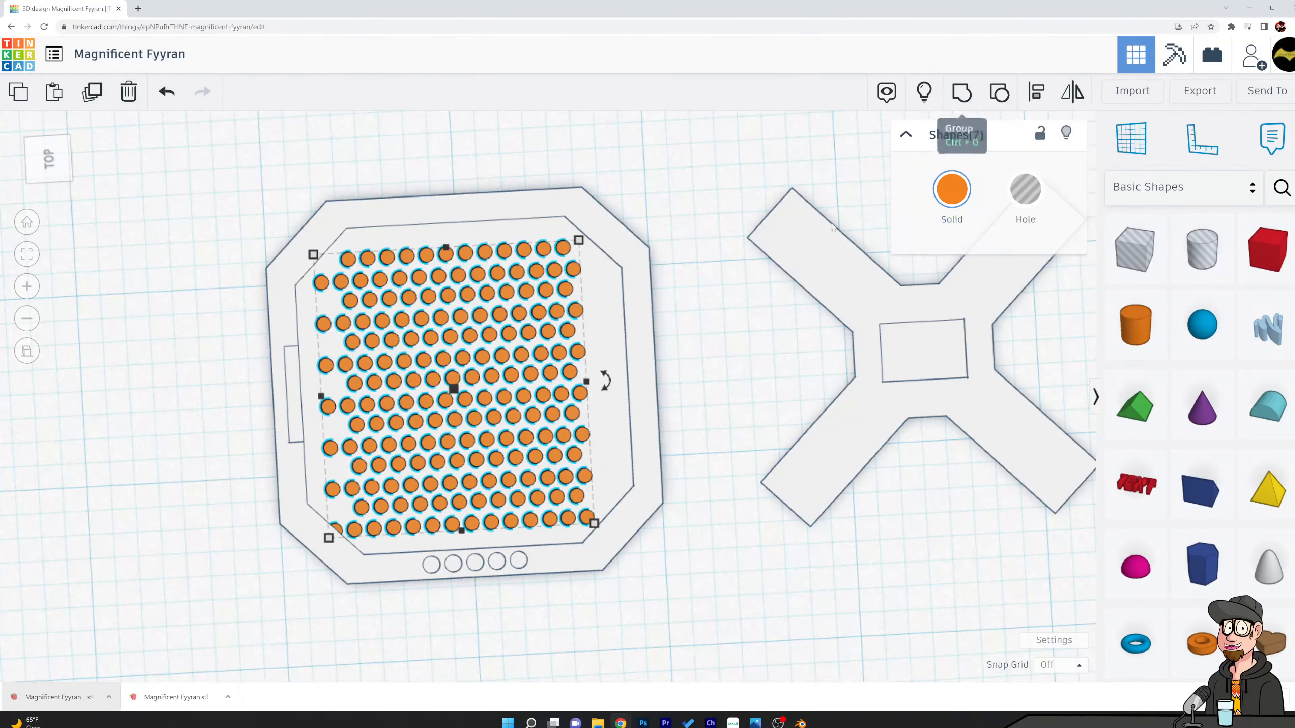
click(961, 93)
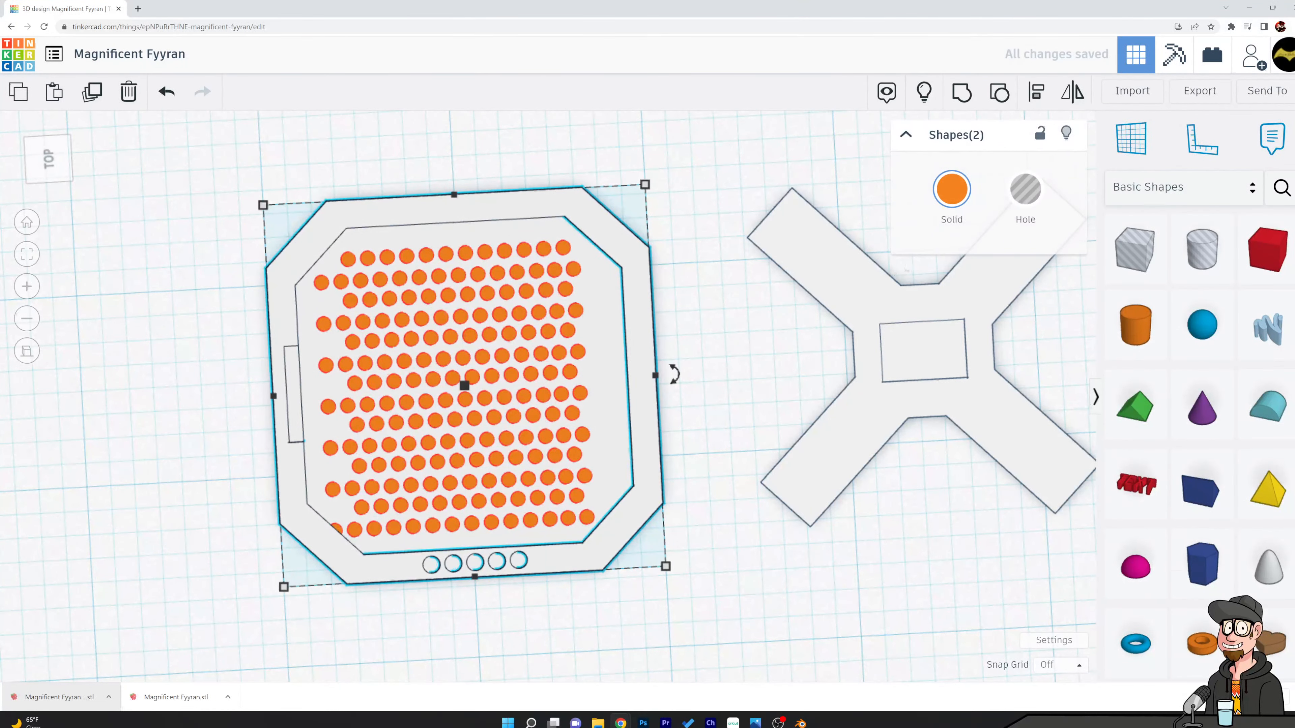
Align the cylinder block and the octagonal panel on their centres in both horizontal directions
key(l)
click(681, 377)
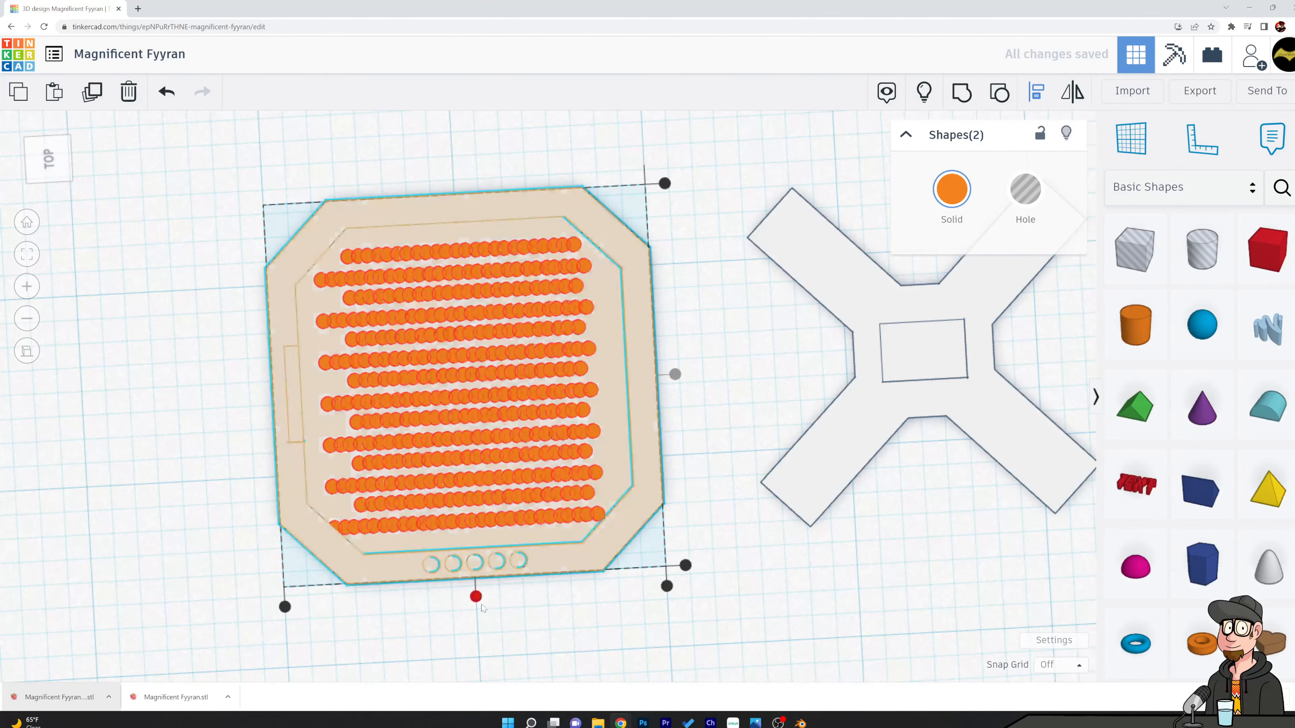
click(476, 596)
click(836, 603)
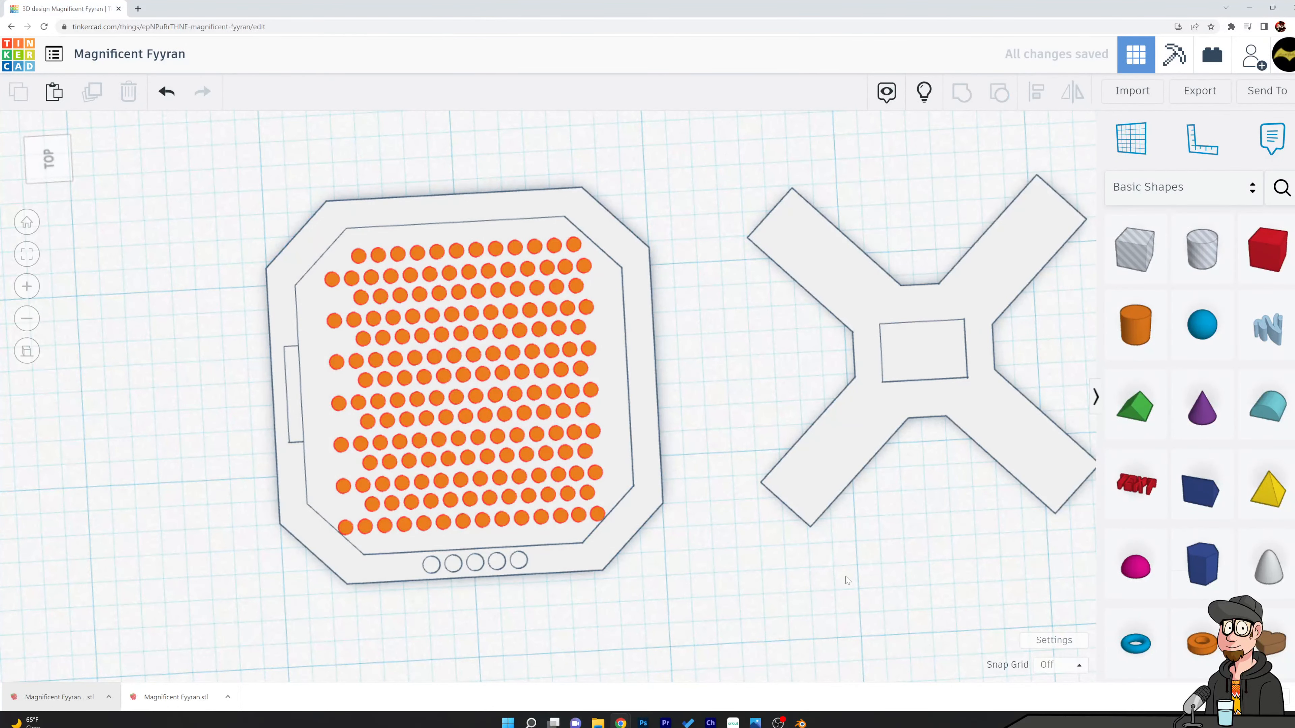
Move the X-shaped insert over the panel and lower it into the recess on top of the cylinders
click(968, 407)
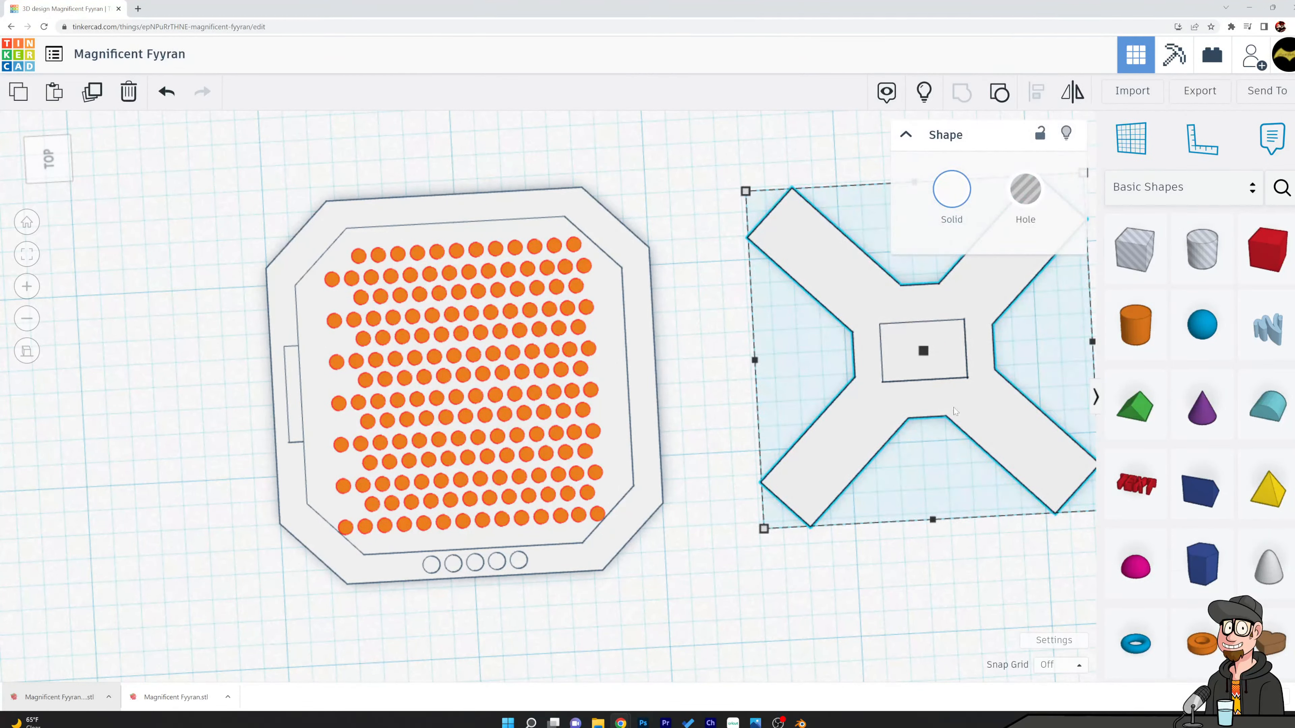
drag(955, 411, 519, 438)
right_drag(782, 352, 632, 226)
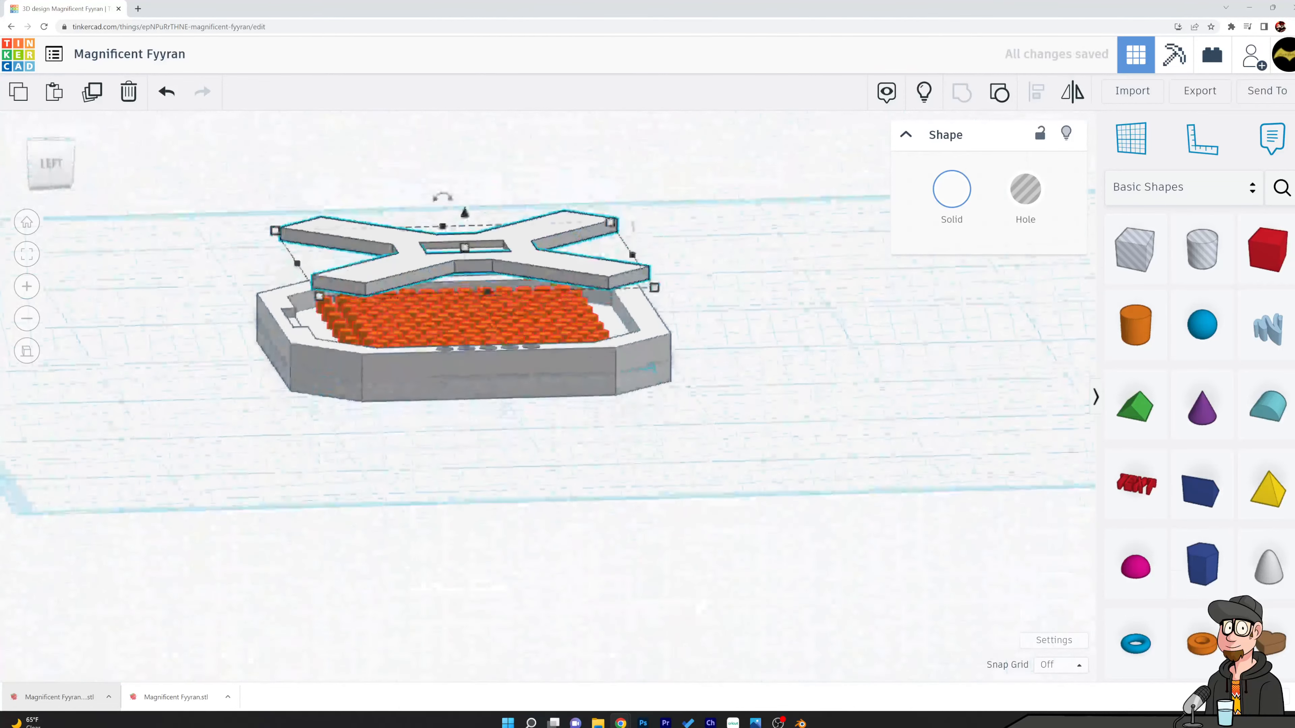
drag(464, 214, 465, 283)
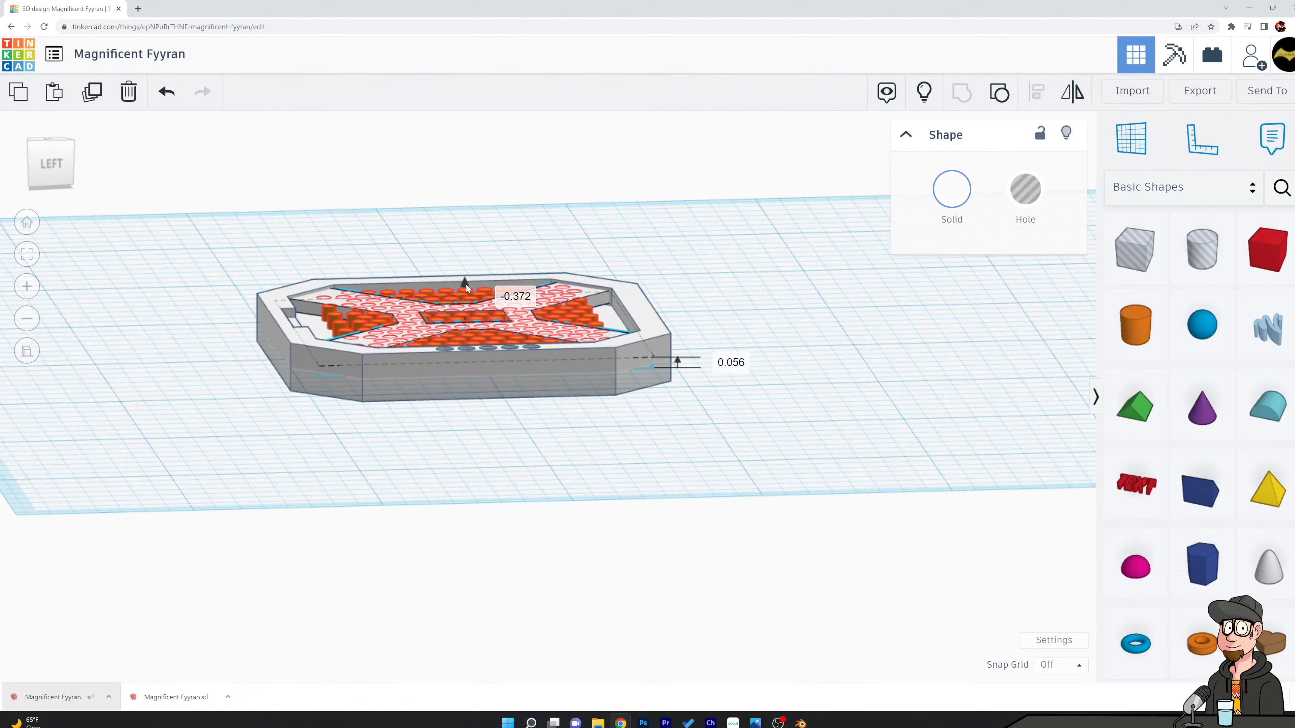
drag(466, 282, 466, 281)
click(732, 244)
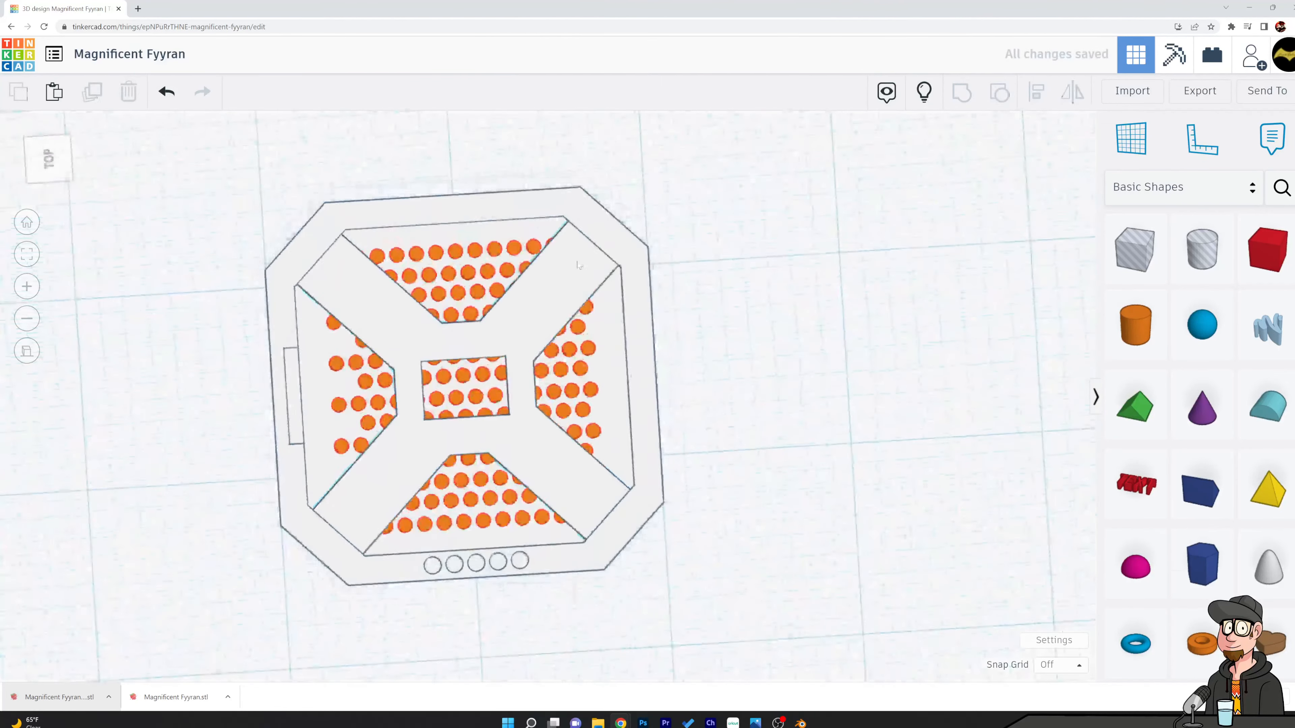
Centre the X-shaped insert on the panel in both horizontal directions
key(ctrl+a)
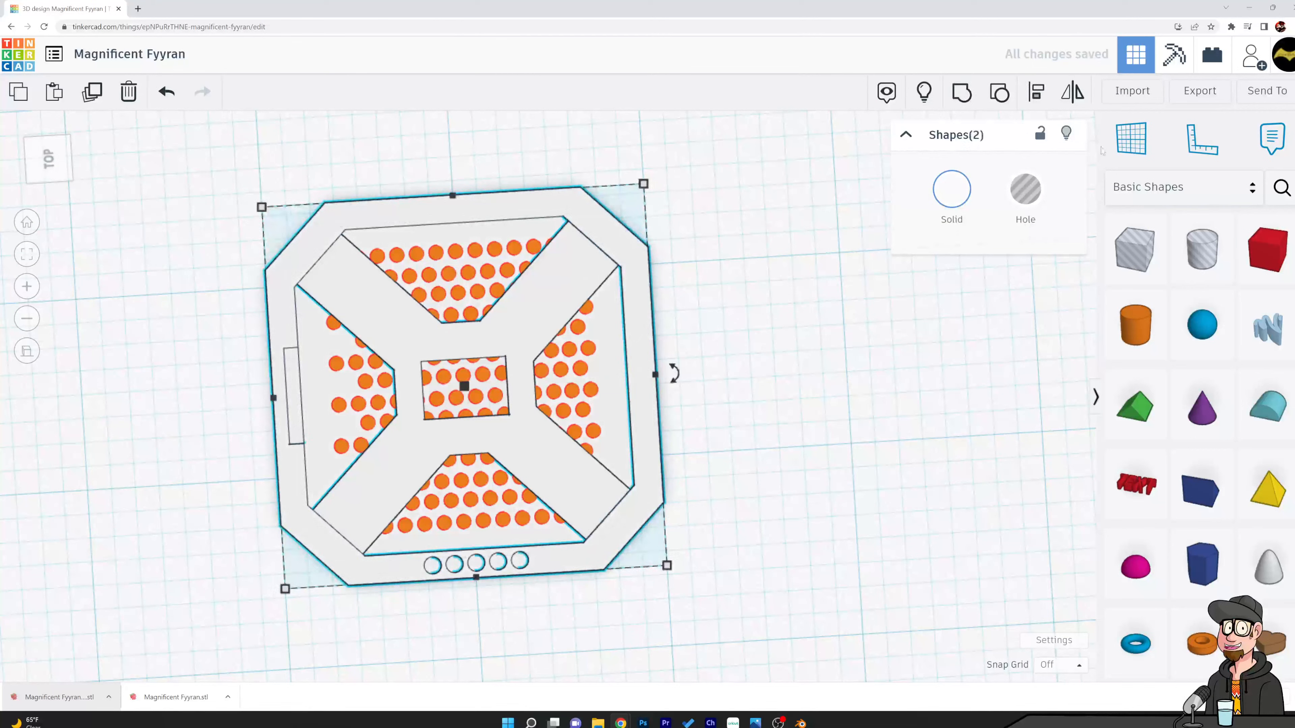
click(1035, 92)
click(674, 374)
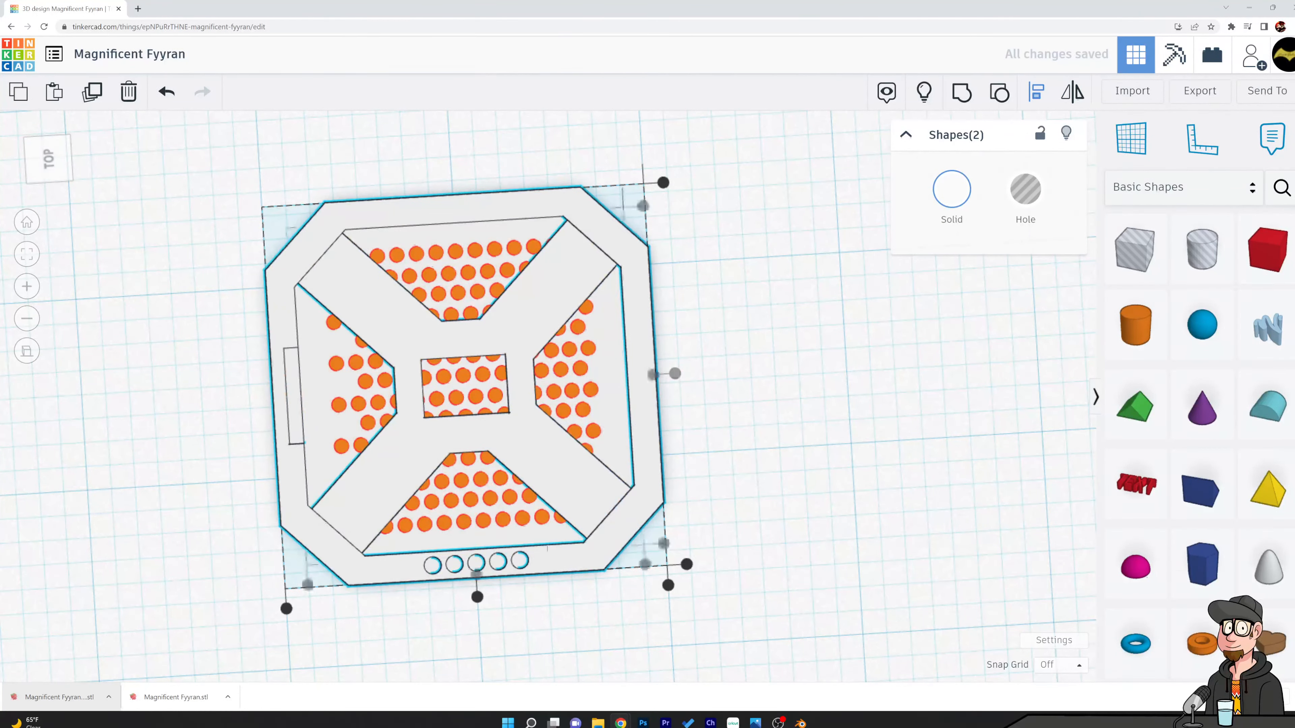
click(477, 596)
click(781, 404)
In perspective view, place a hole box over the X insert's central opening and shrink its footprint around the opening, about 0.59 long
mouse_move(781, 466)
right_down()
mouse_move(772, 327)
mouse_move(756, 465)
right_up()
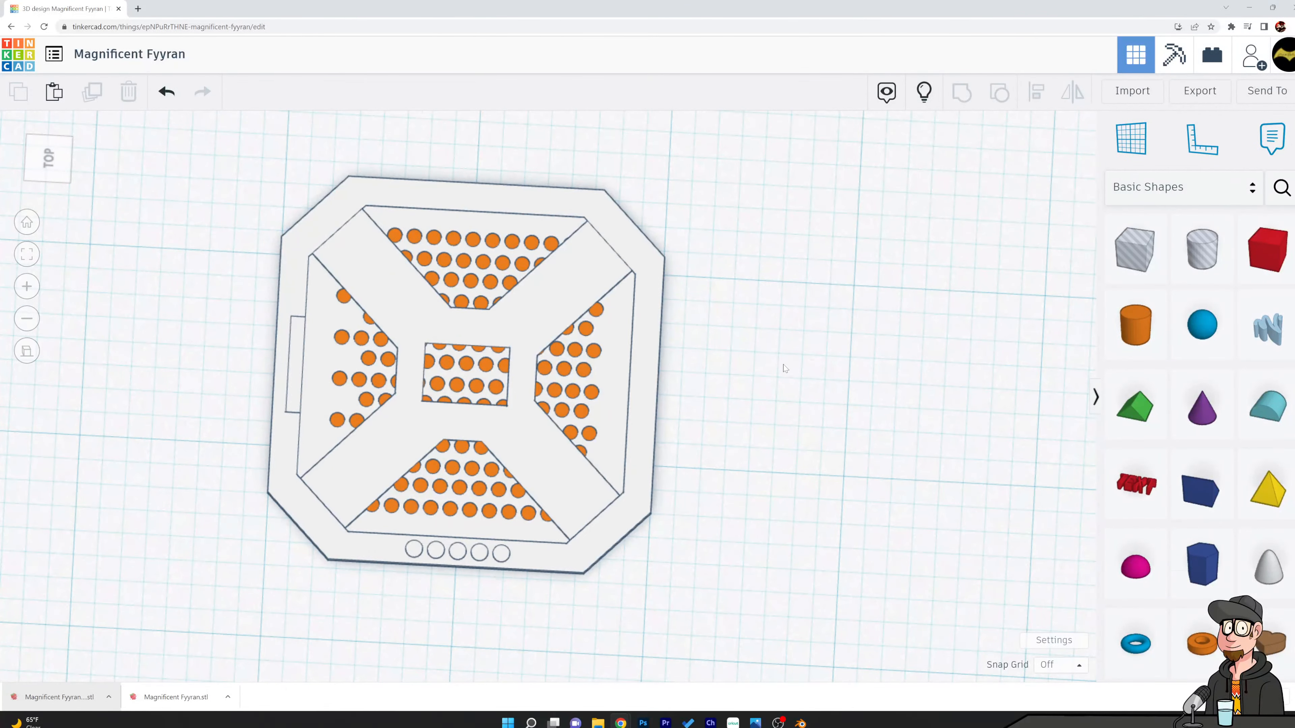
drag(821, 401, 821, 329)
right_drag(821, 329, 861, 260)
click(26, 351)
right_drag(119, 392, 230, 444)
drag(1135, 249, 533, 449)
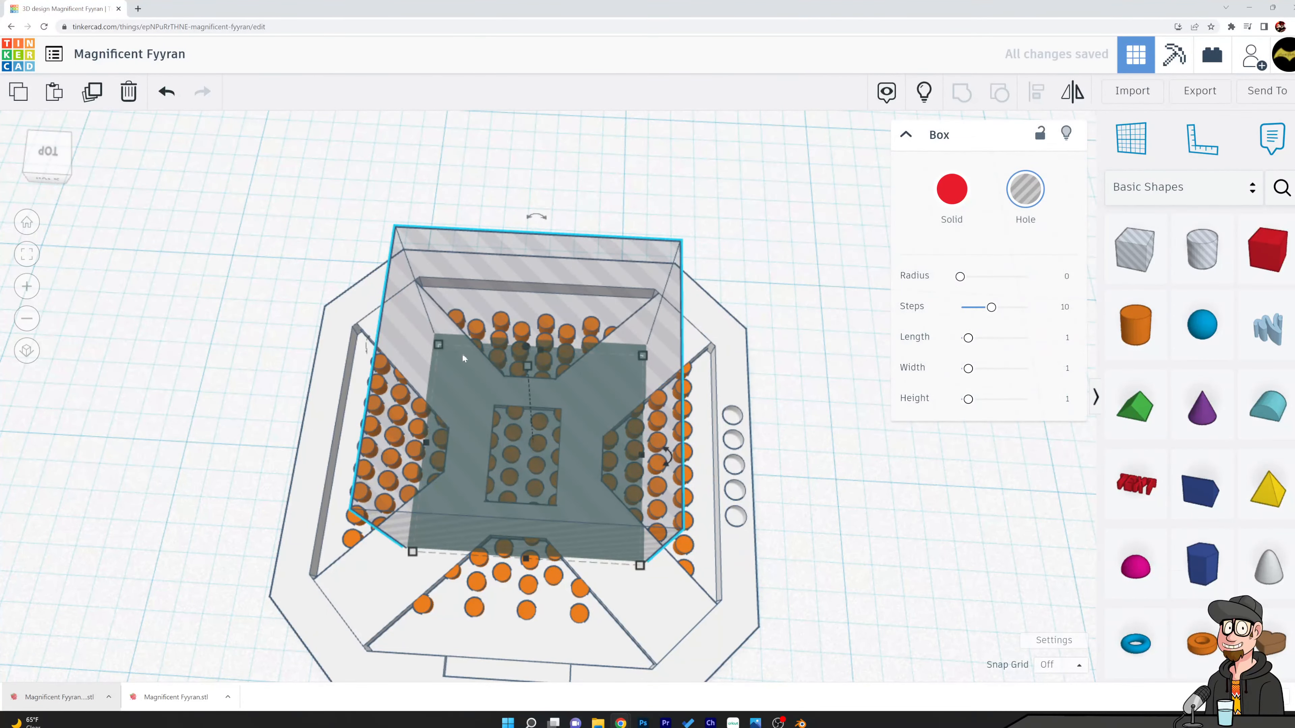
drag(439, 345, 484, 397)
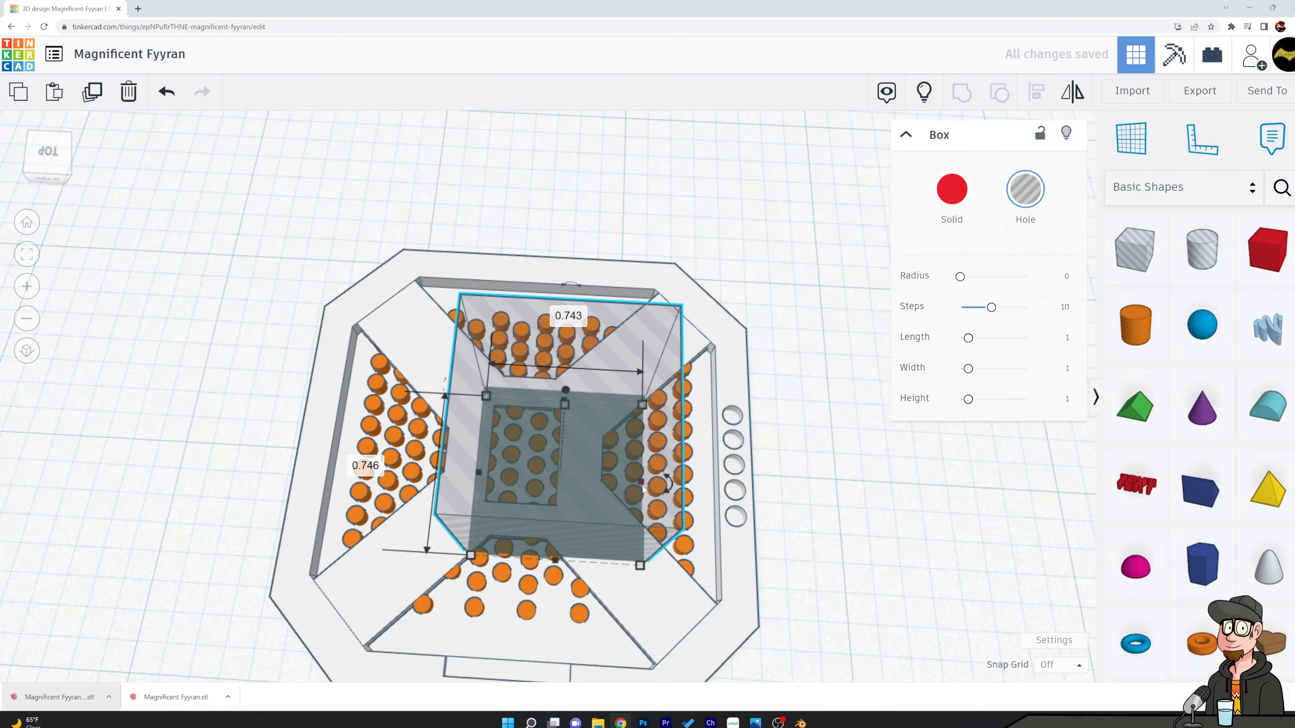
drag(641, 481, 576, 478)
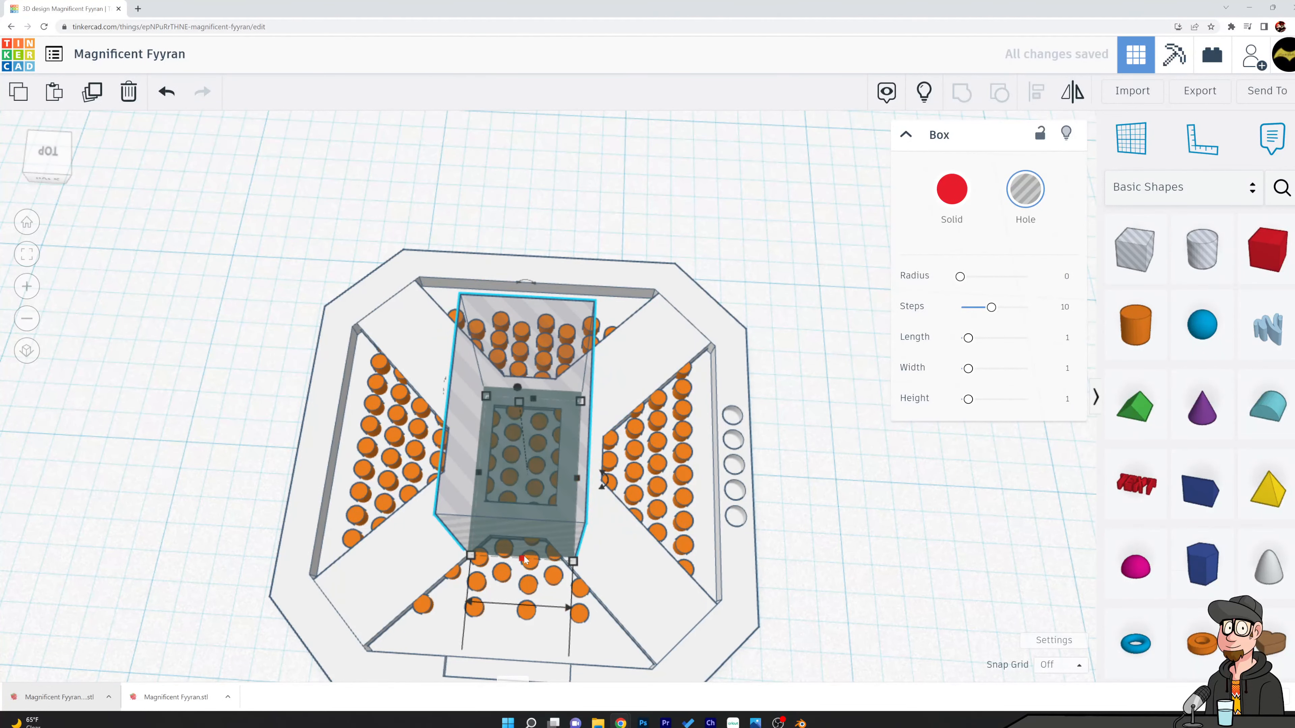
drag(523, 559, 528, 525)
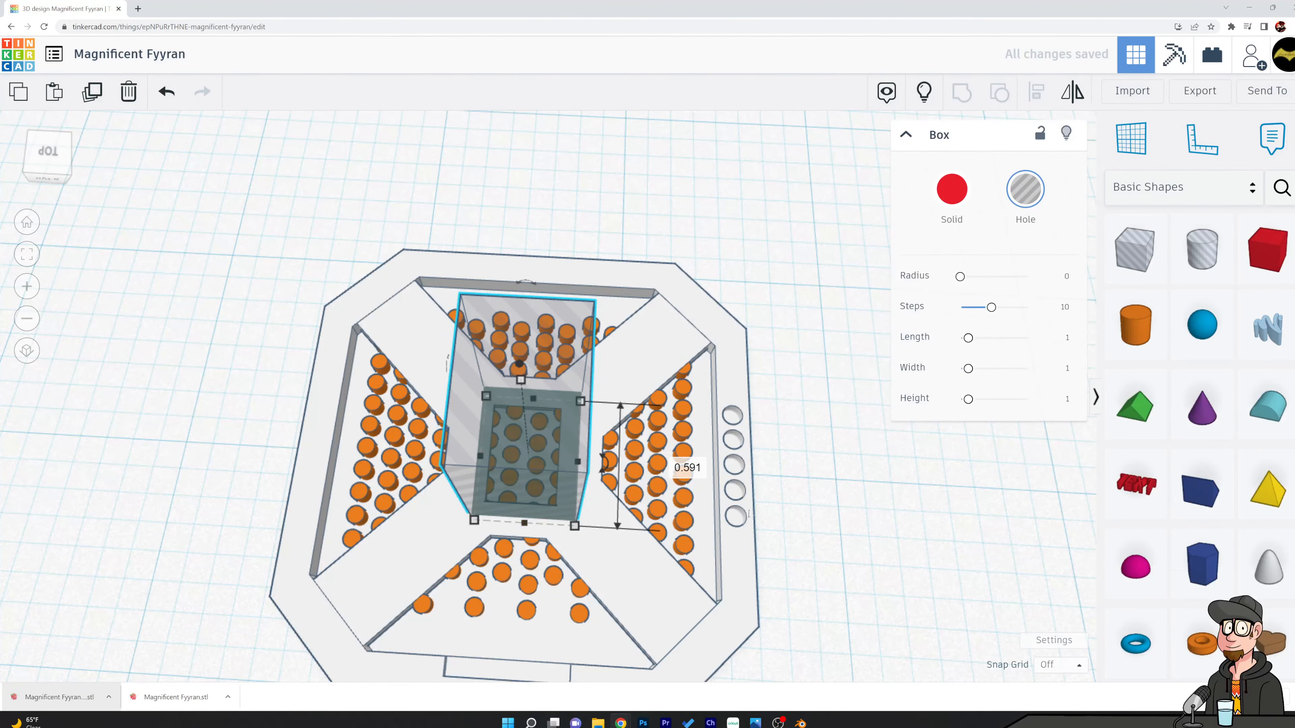
right_drag(541, 528, 535, 285)
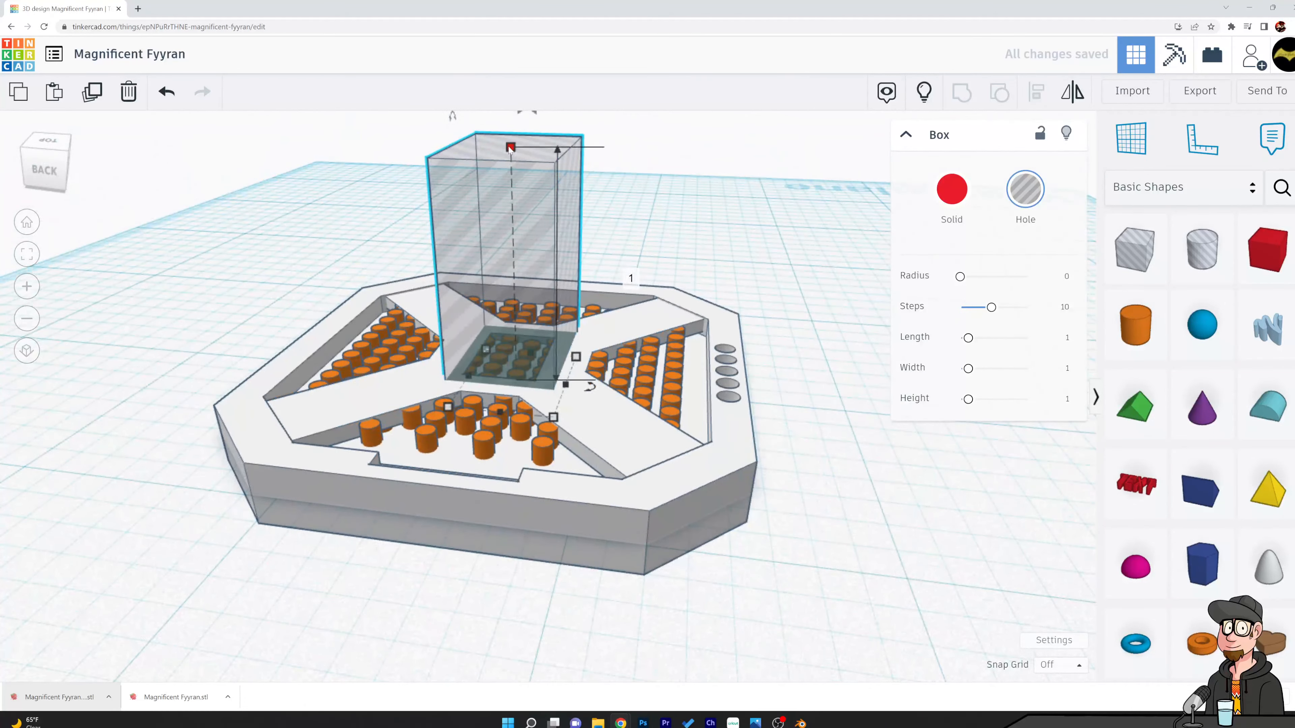
scroll(783, 359, down, 3)
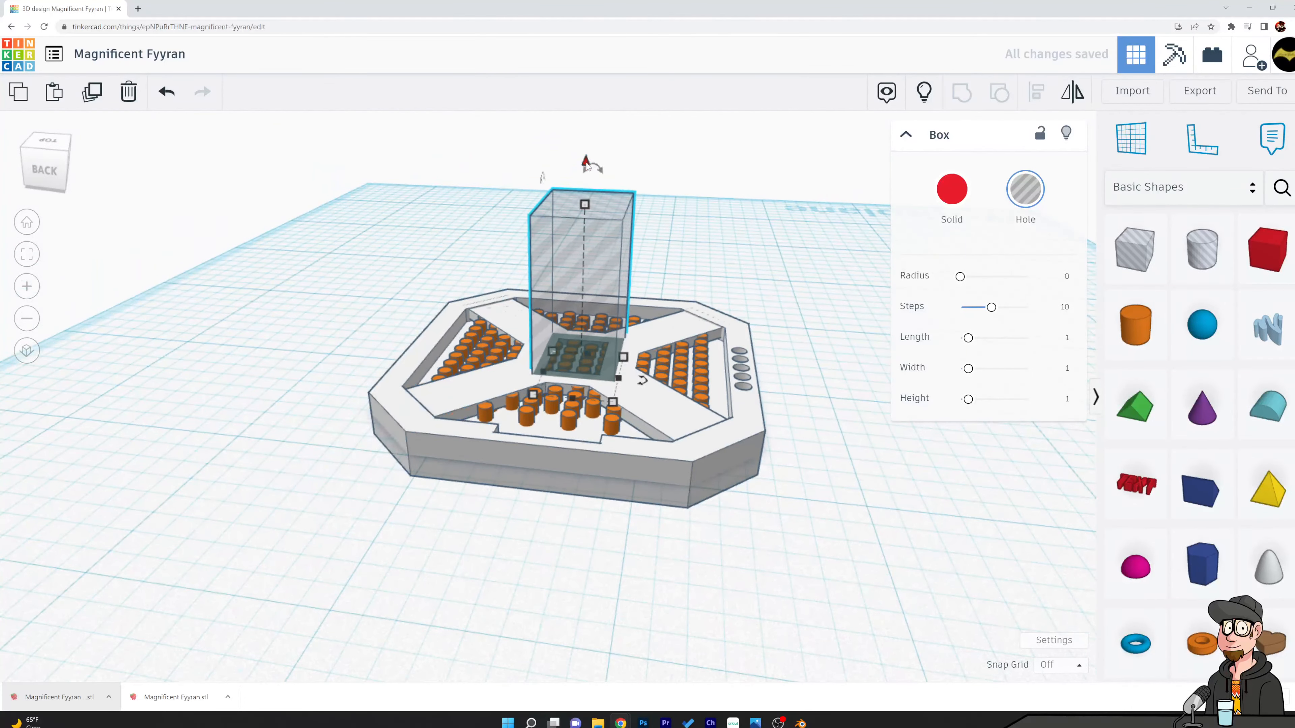
Group the hole box with the cylinder block to cut away the cylinders inside the X insert's central opening
drag(593, 165, 586, 222)
right_drag(586, 222, 709, 362)
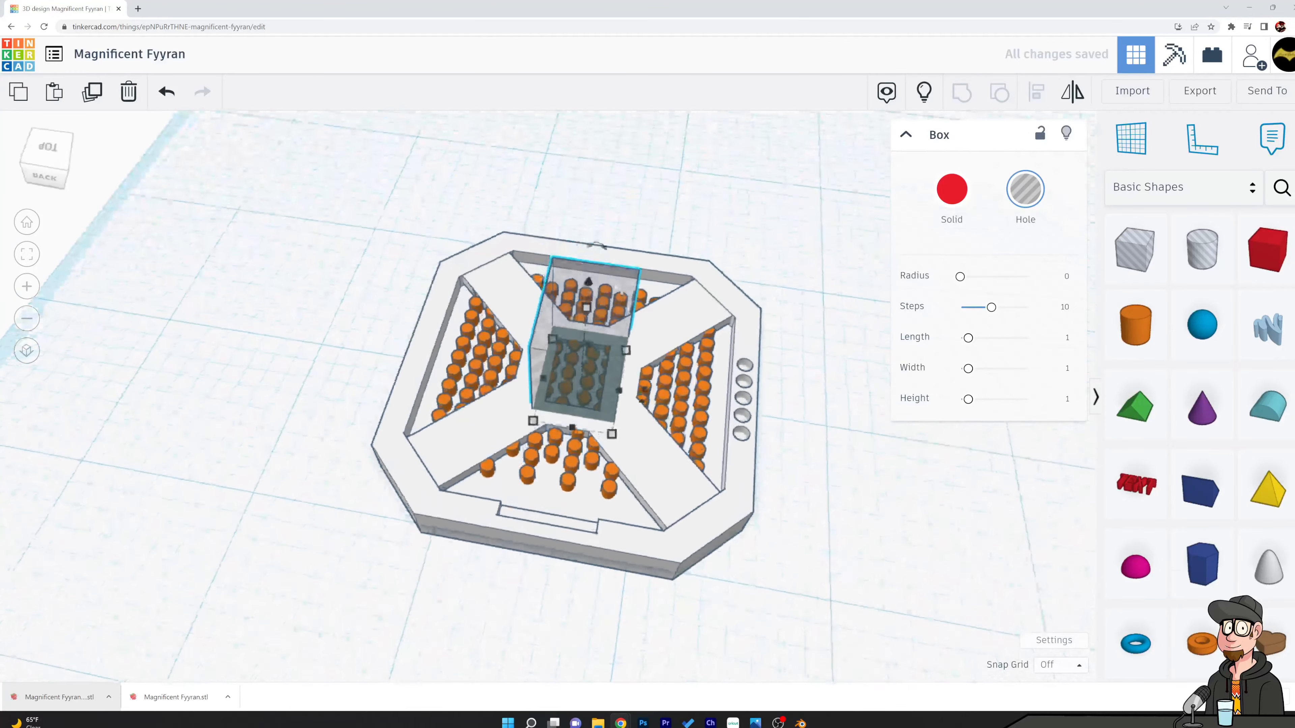
shift+click(708, 362)
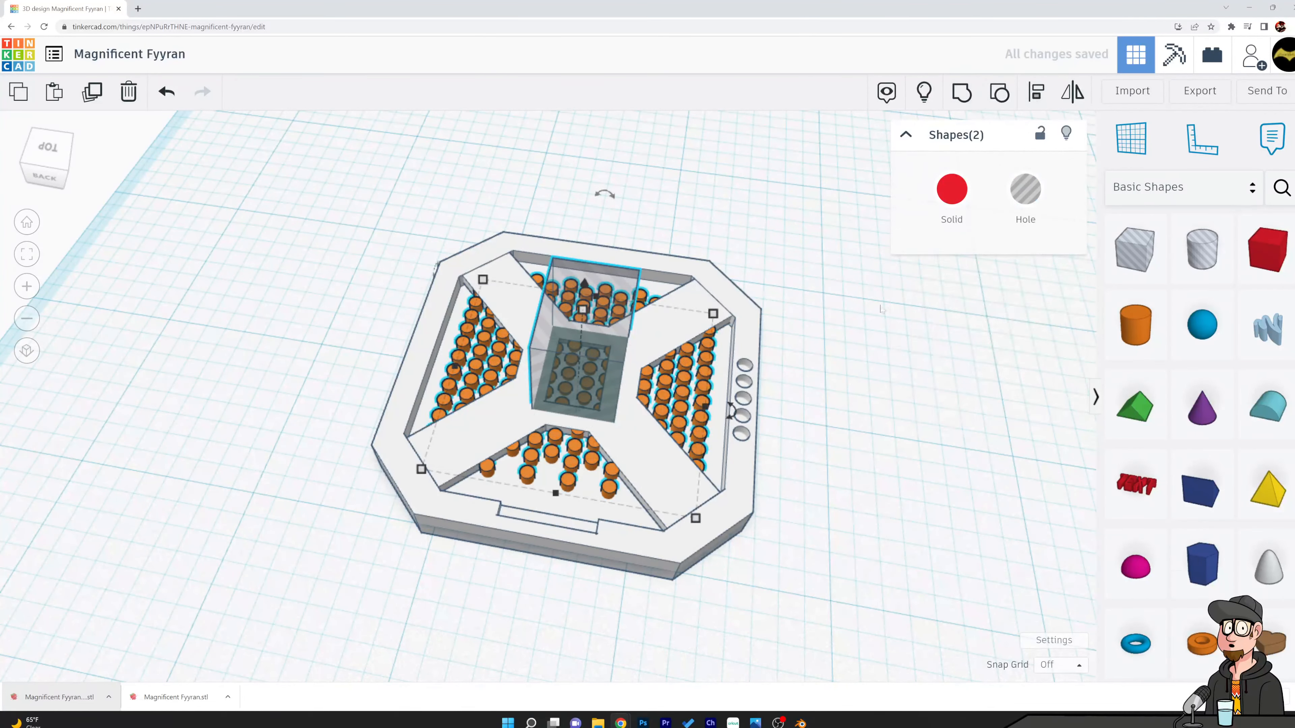
key(ctrl+g)
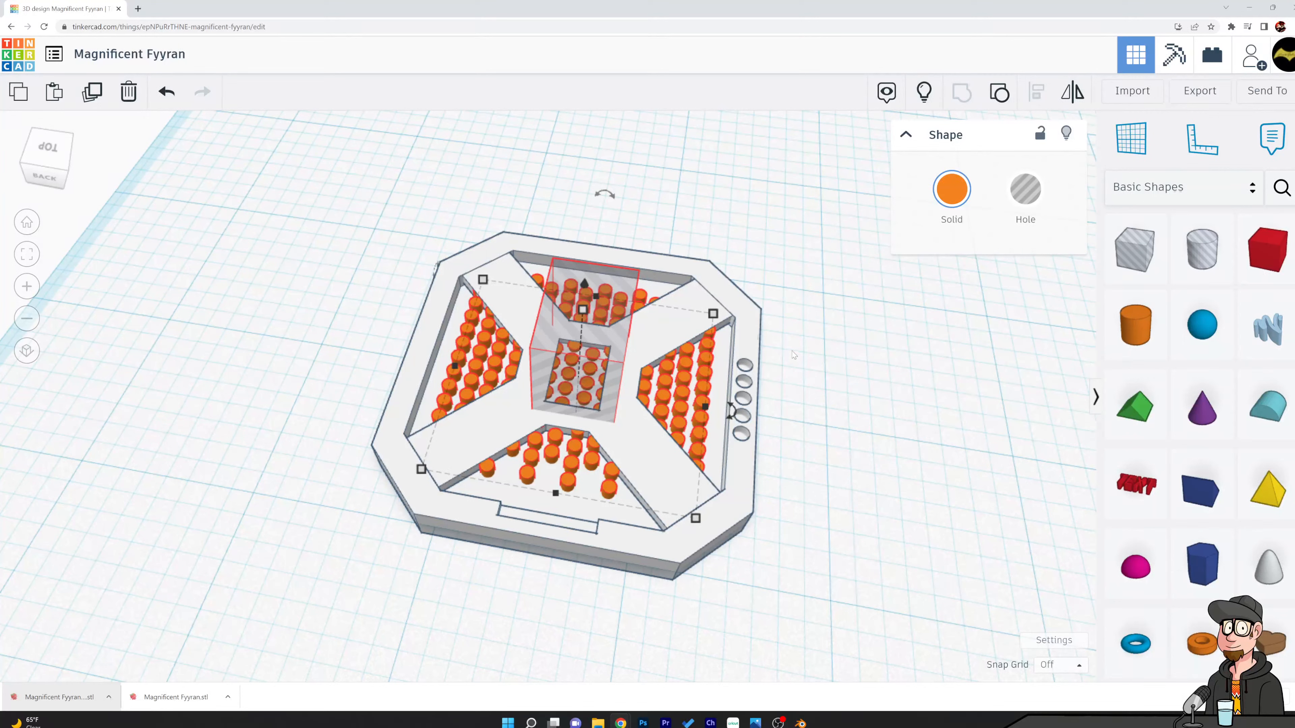
click(831, 315)
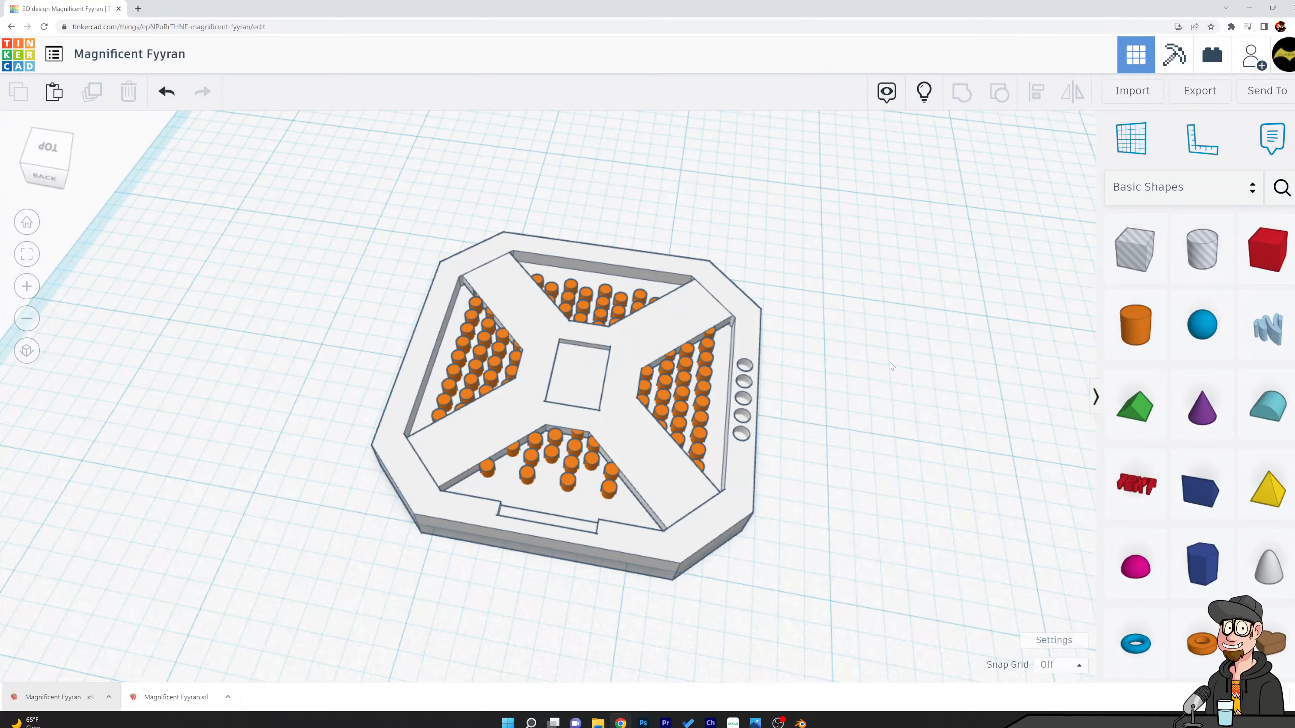
Select the panel, the X insert and the cylinder block and colour them all solid white
right_drag(744, 361, 604, 442)
right_drag(786, 459, 809, 437)
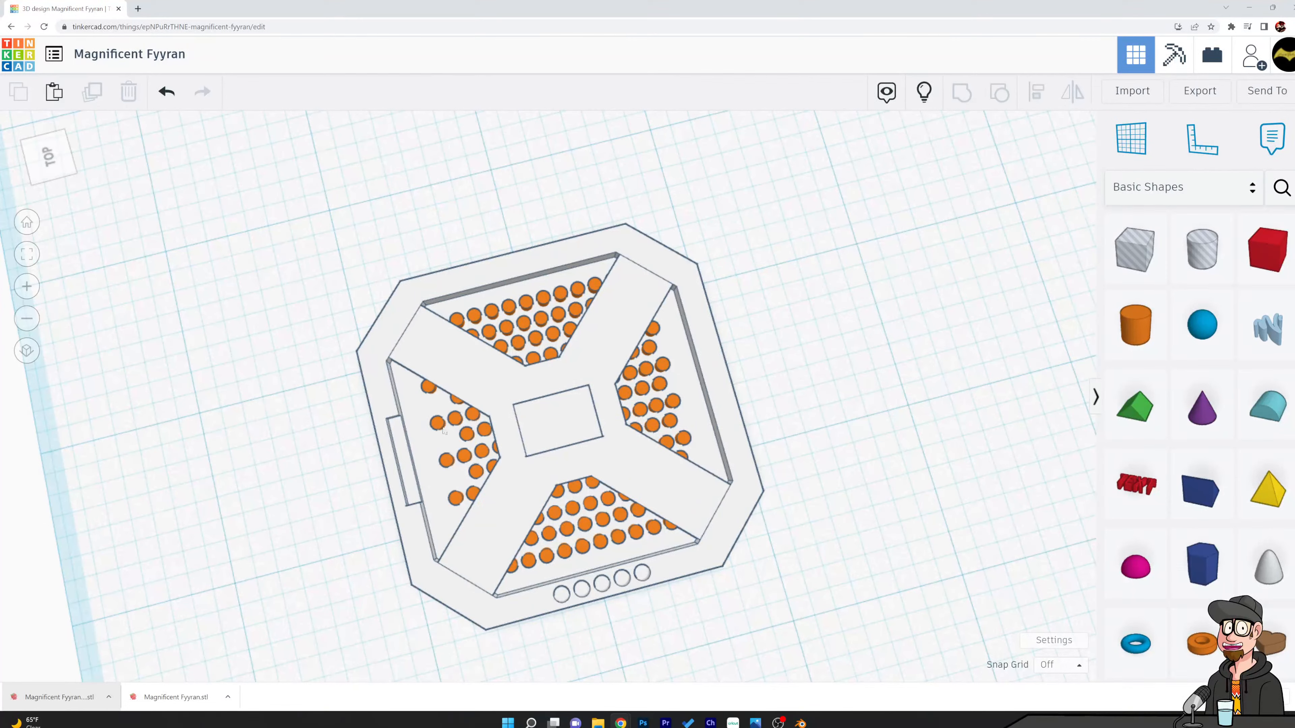
right_drag(828, 433, 811, 401)
drag(341, 254, 779, 586)
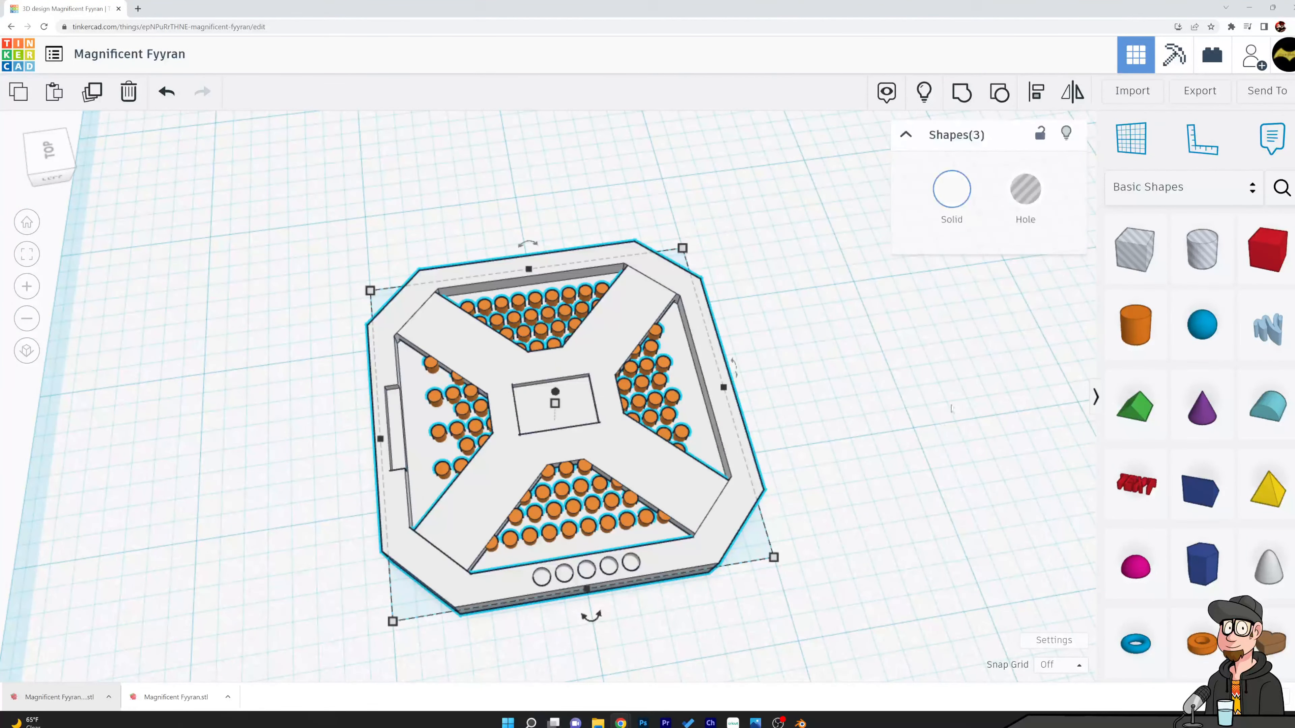
click(951, 189)
click(1213, 308)
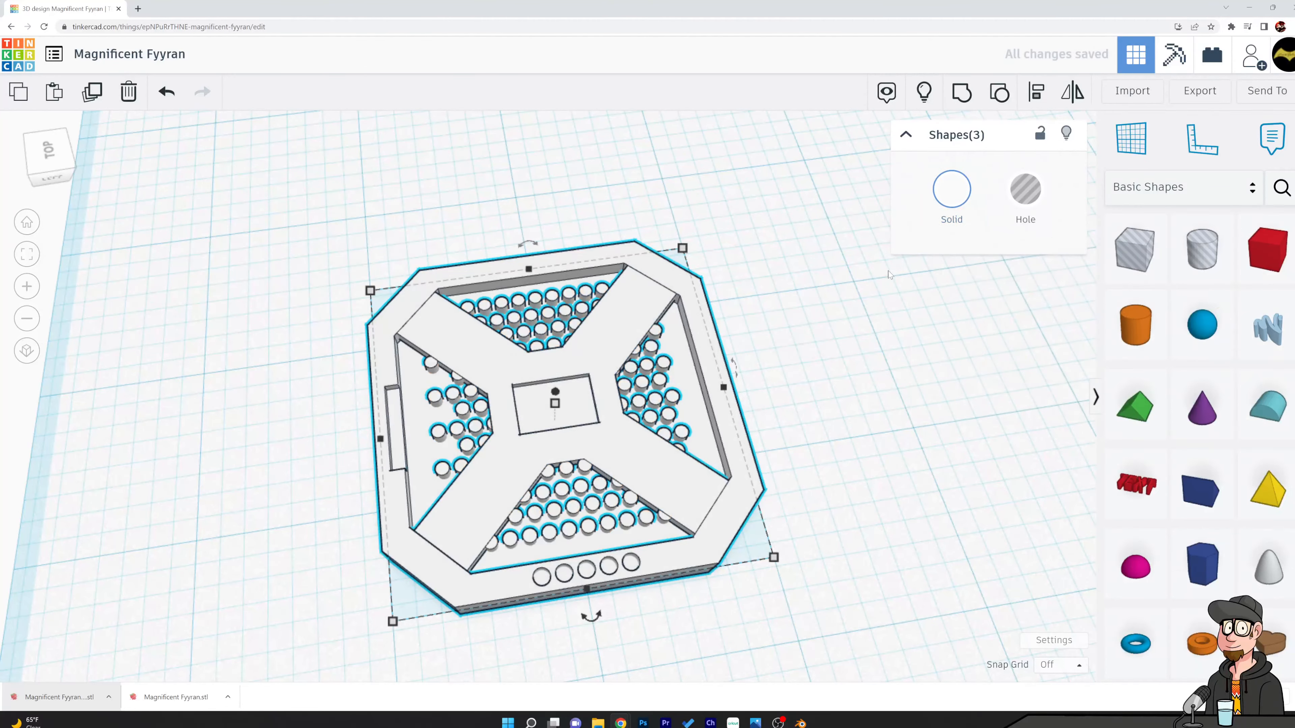
click(846, 418)
Enlarge the cylinder block to about 1.52 by 1.62 to fill the recess, and lower it slightly beneath the X insert
right_drag(836, 423, 897, 441)
right_drag(392, 426, 611, 408)
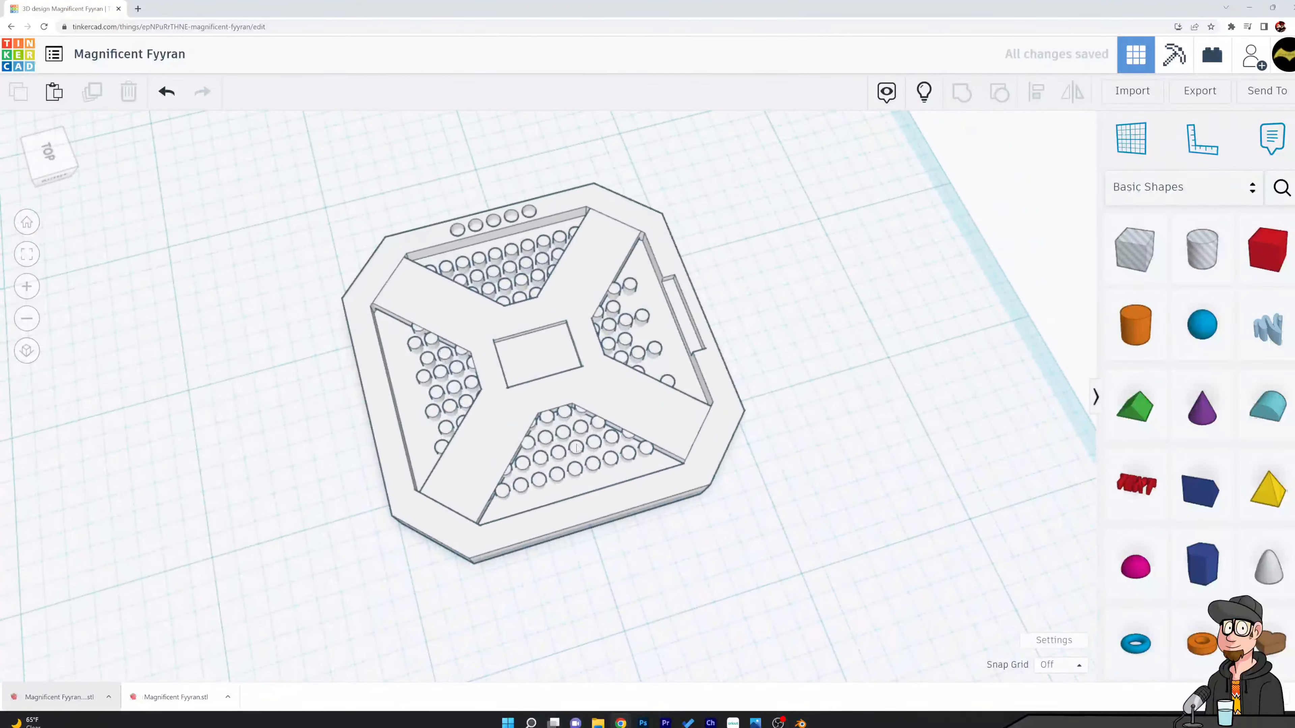
click(612, 408)
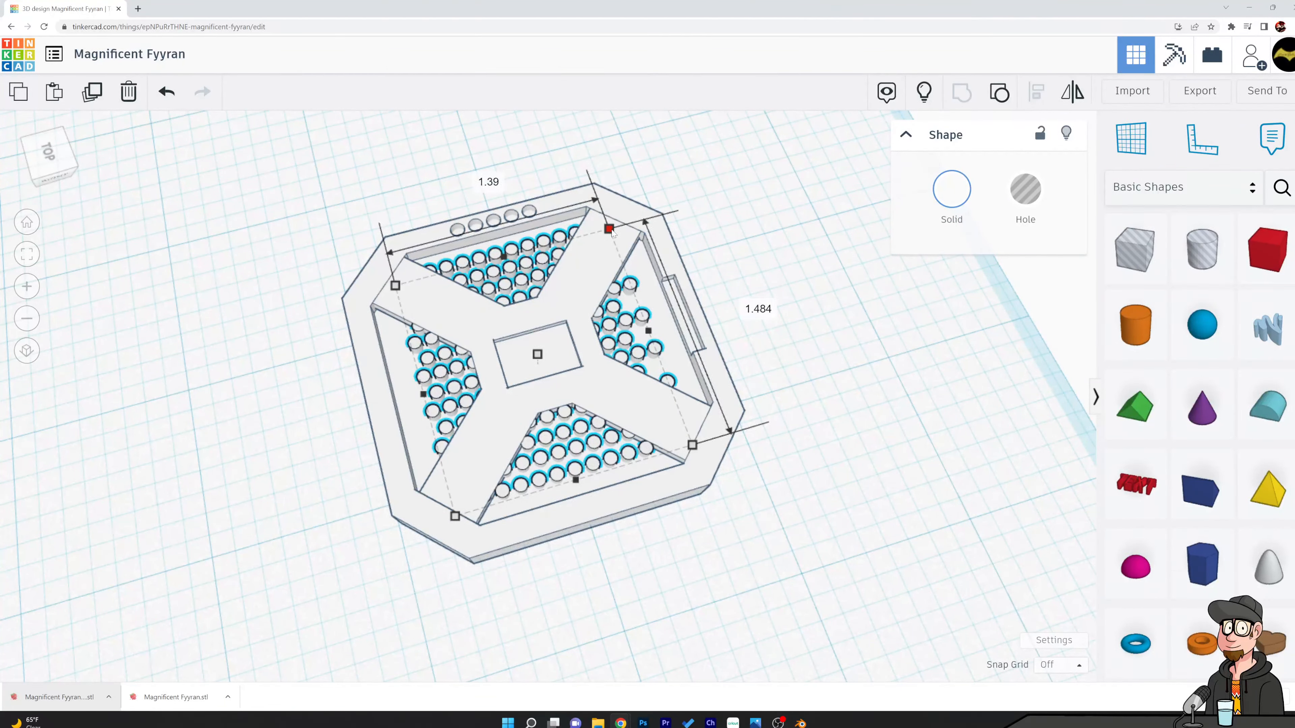
drag(611, 231, 613, 220)
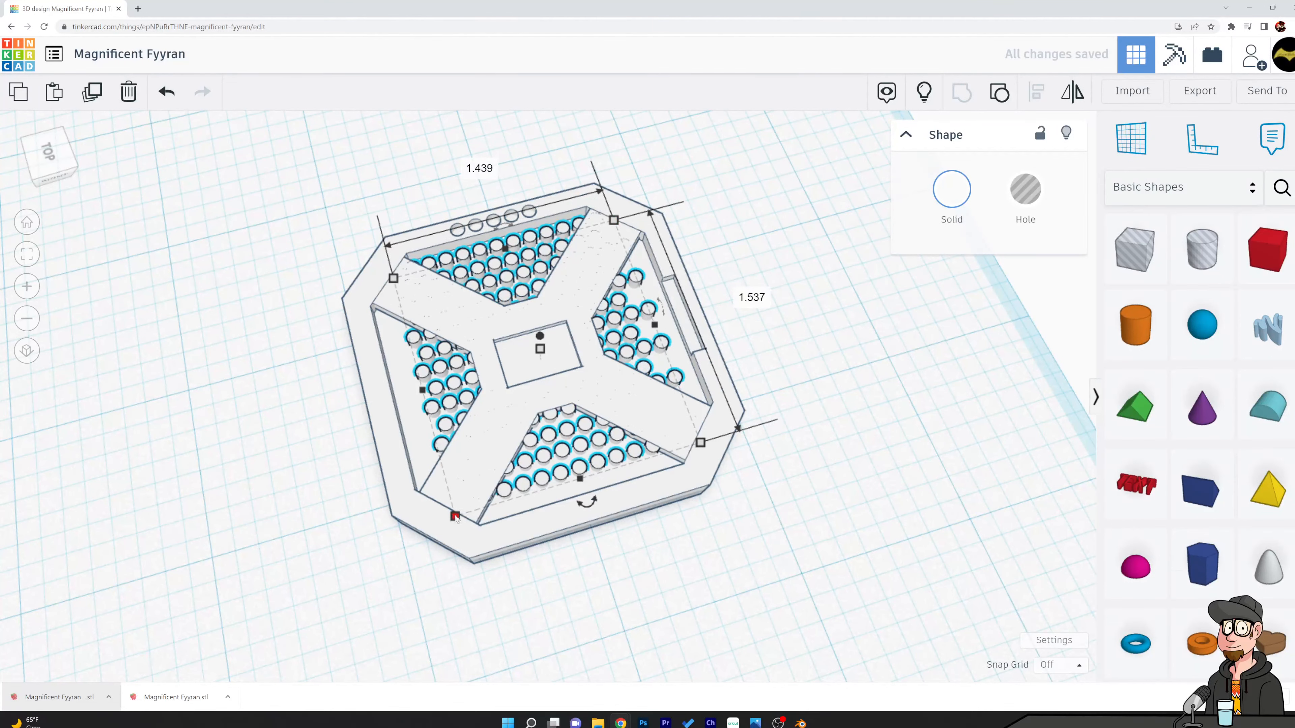
drag(456, 517, 443, 525)
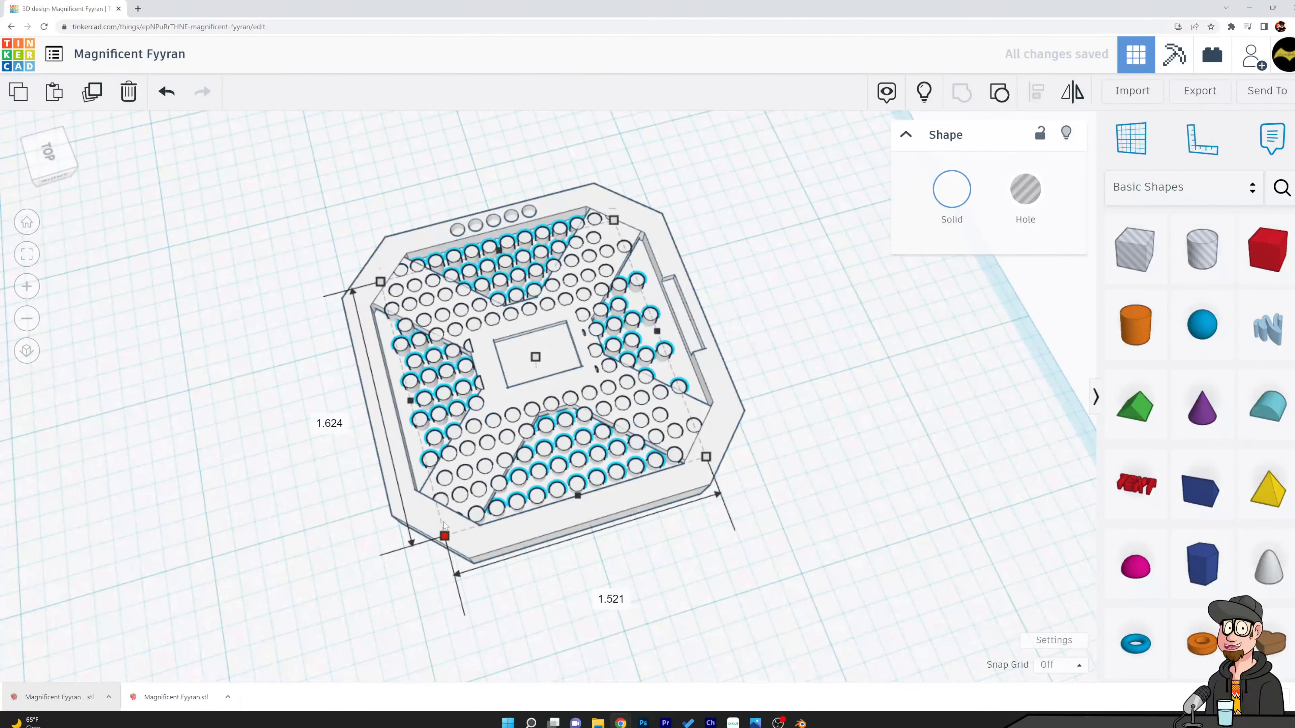
right_drag(448, 522, 474, 347)
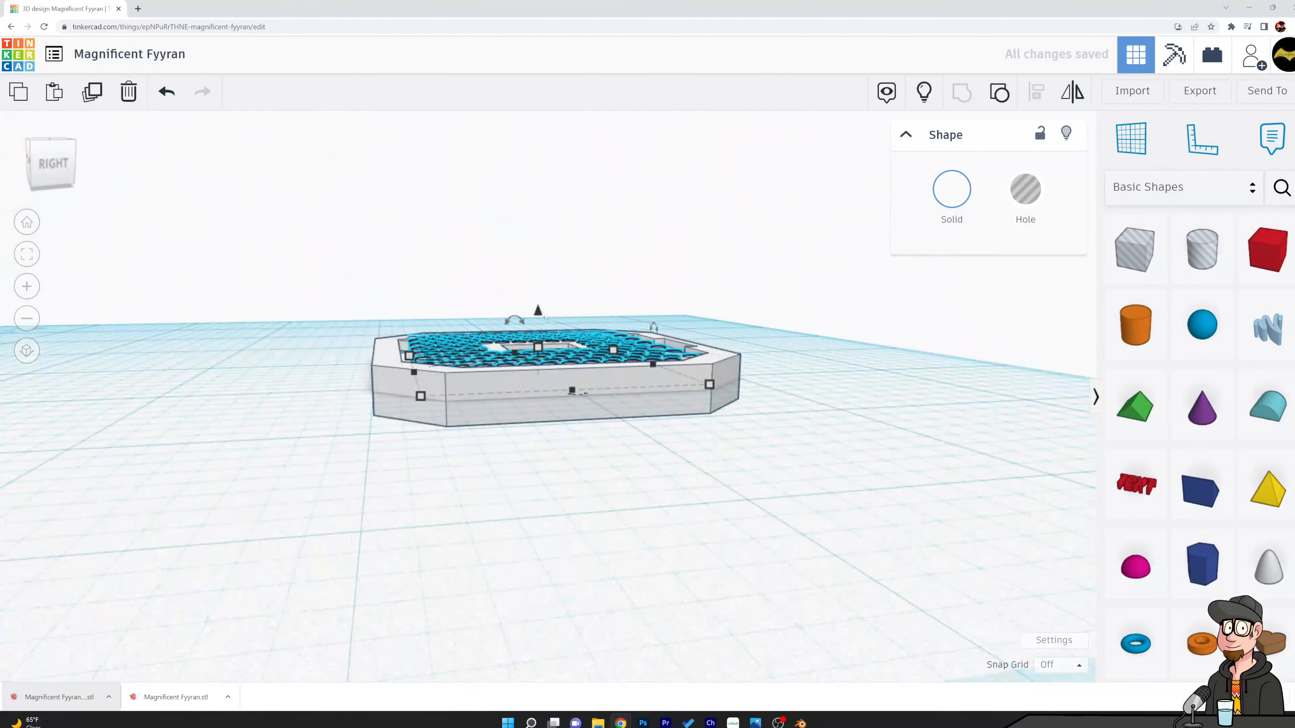
drag(539, 312, 539, 317)
click(553, 278)
Group the panel, the X insert and the cylinder block into one shape
right_drag(553, 277, 588, 425)
right_drag(781, 388, 701, 533)
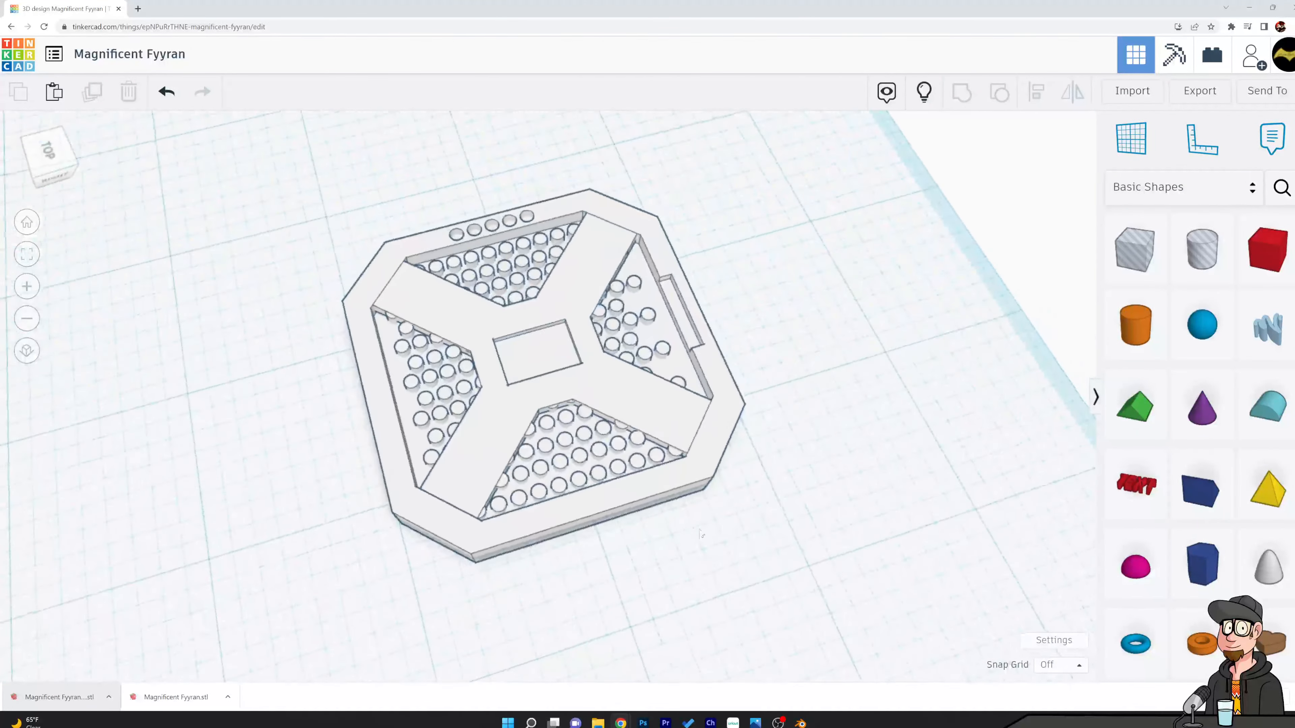
right_drag(813, 437, 796, 450)
key(ctrl+a)
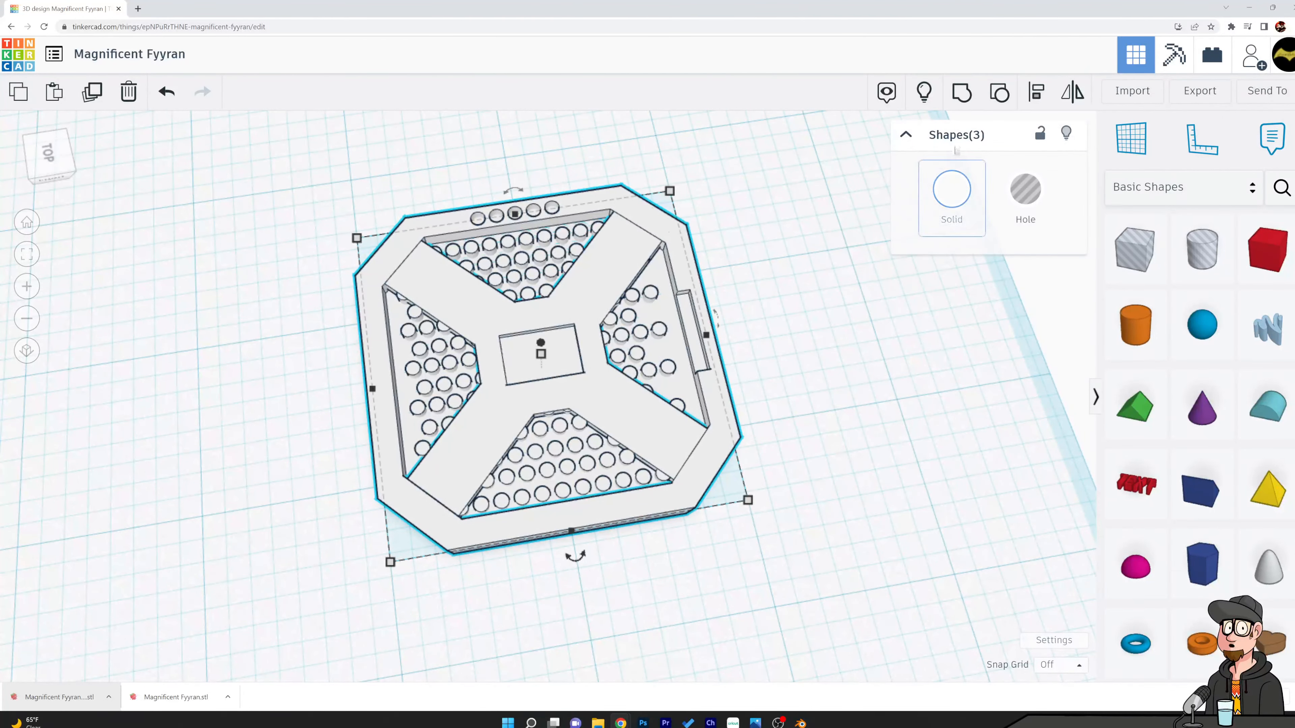
click(961, 92)
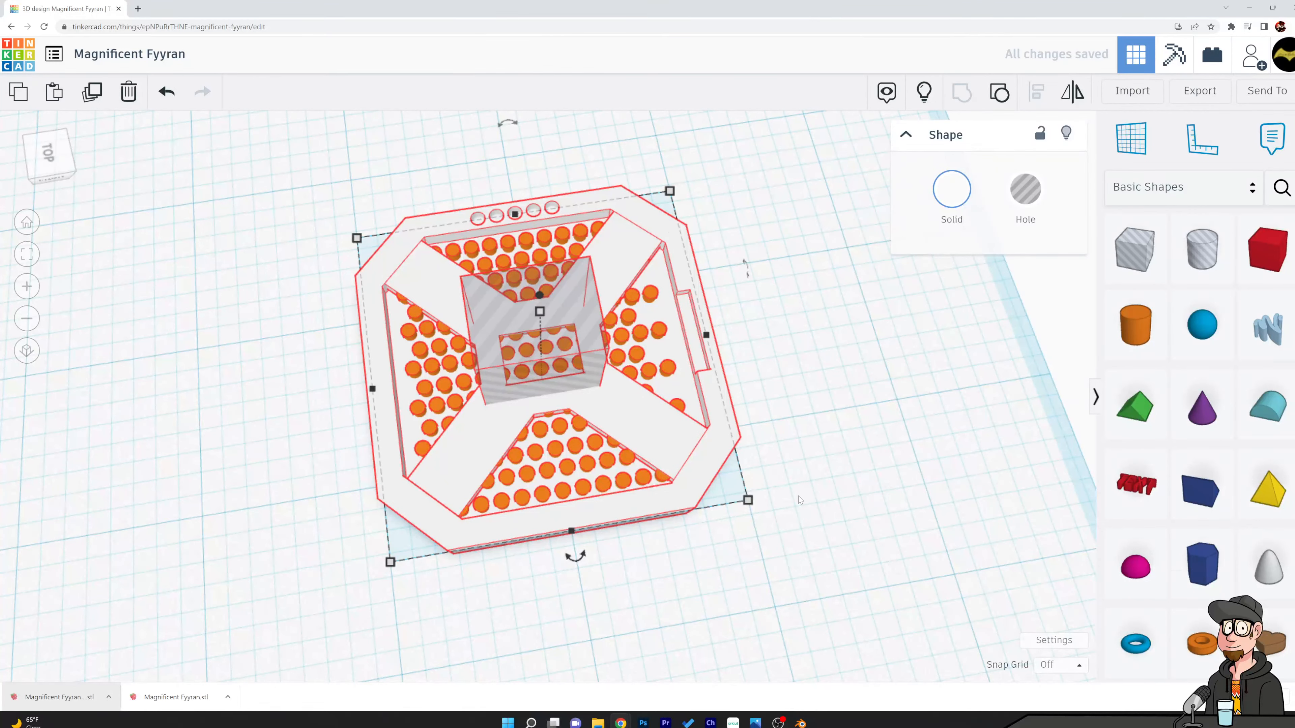
scroll(800, 499, down, 3)
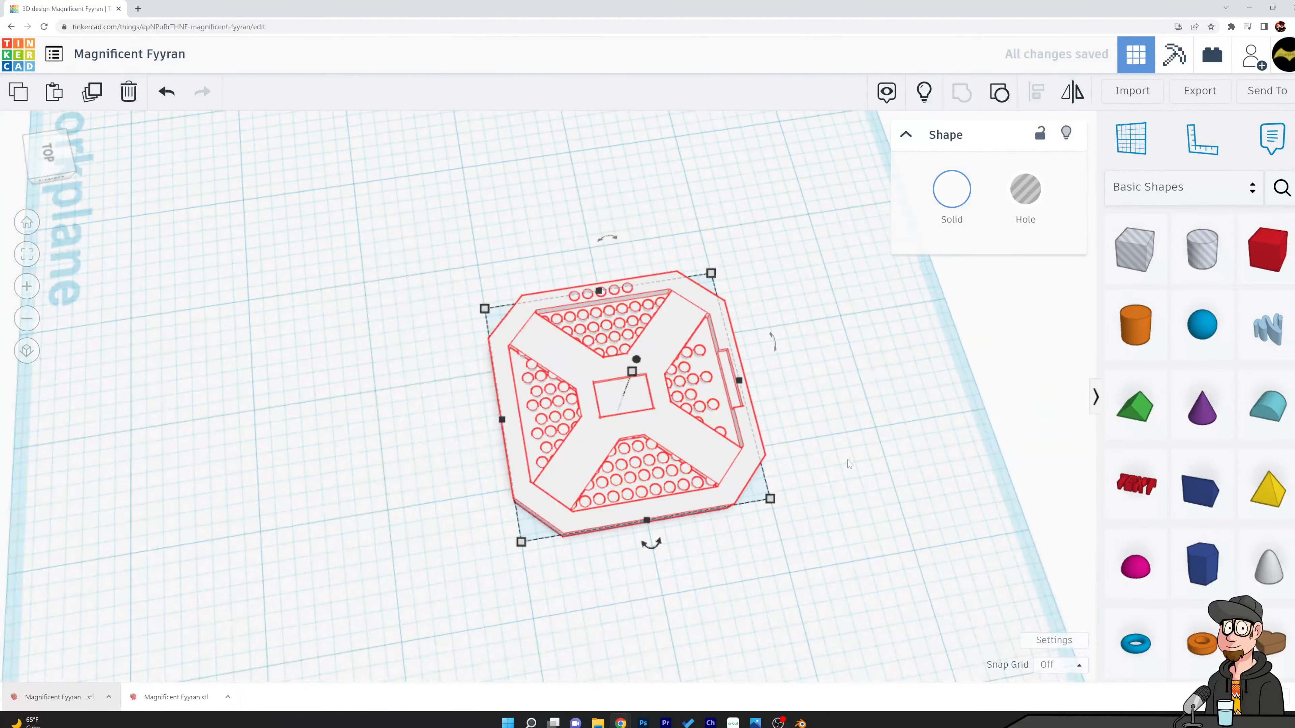
click(875, 434)
Move the finished panel close to the workplane corner beside the Workplane label
right_drag(876, 434, 793, 482)
scroll(739, 609, down, 5)
middle_drag(739, 617, 835, 472)
right_drag(835, 471, 793, 493)
drag(664, 295, 520, 452)
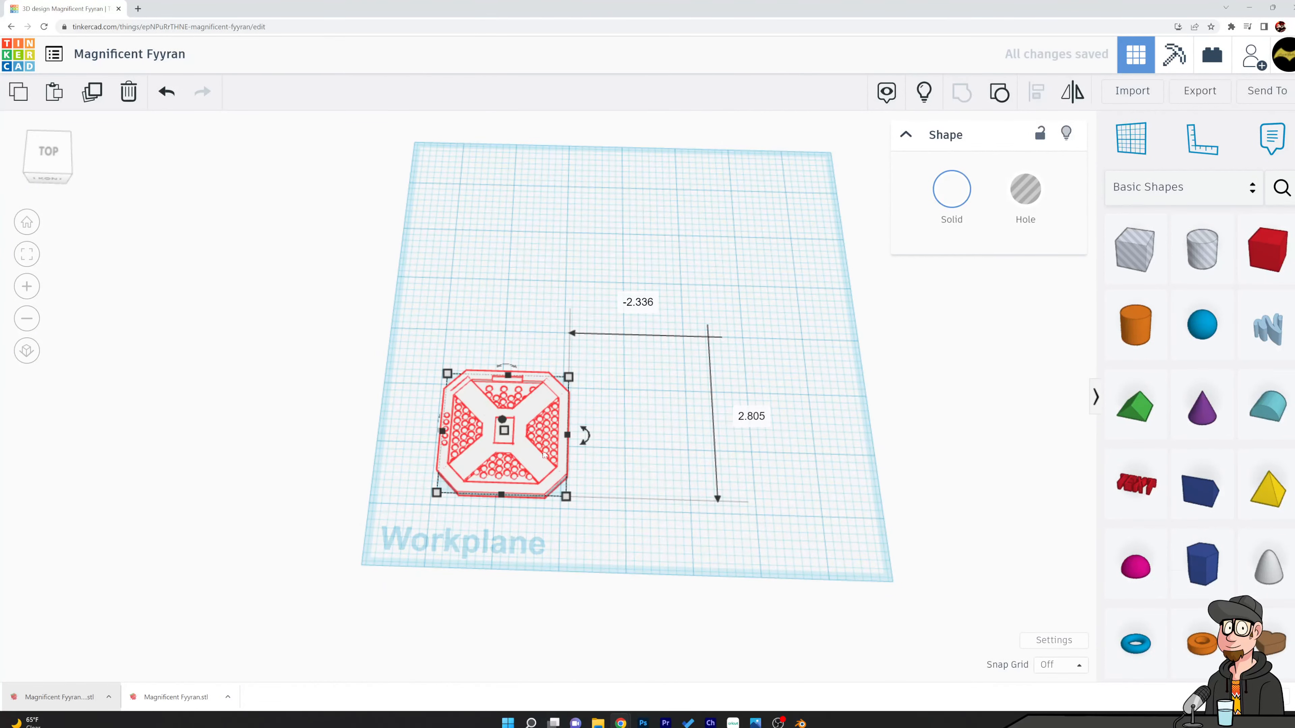
click(652, 422)
click(535, 402)
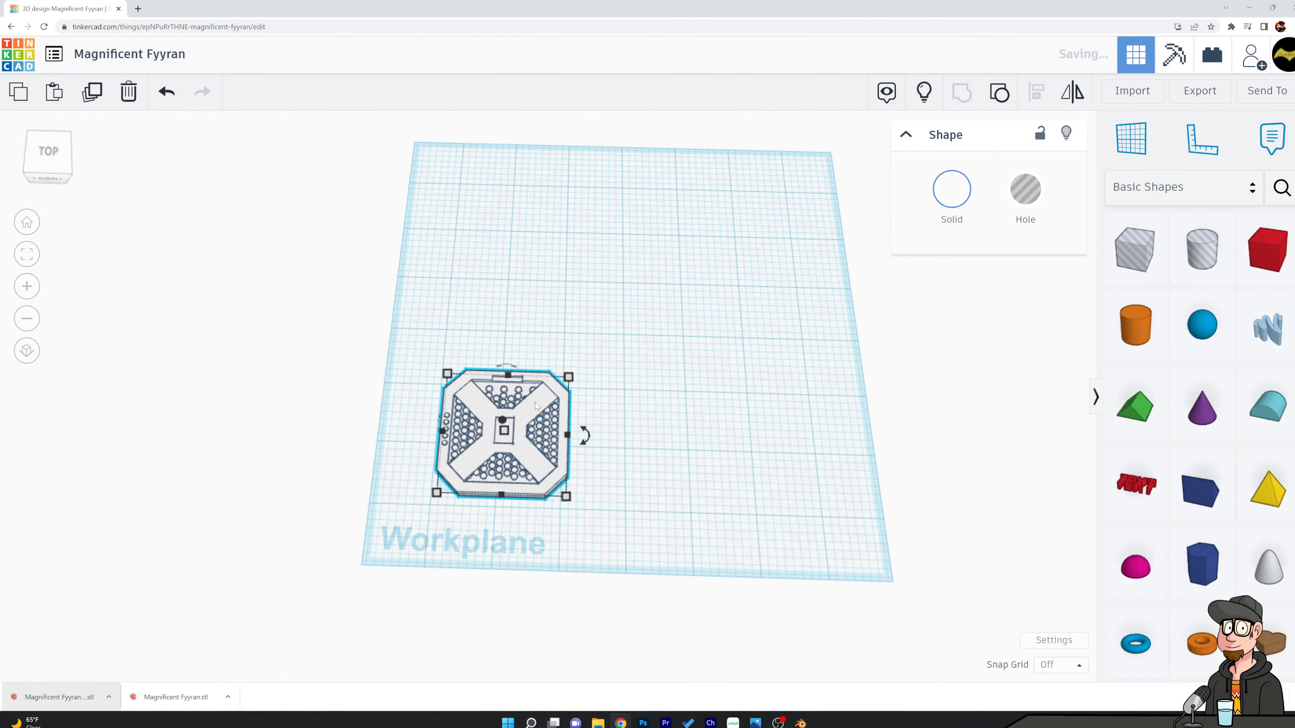
Duplicate the panel and place the copy directly beside the original, edges touching
key(ctrl+d)
key(Right)
key(Right)
key(Right)
key(Right)
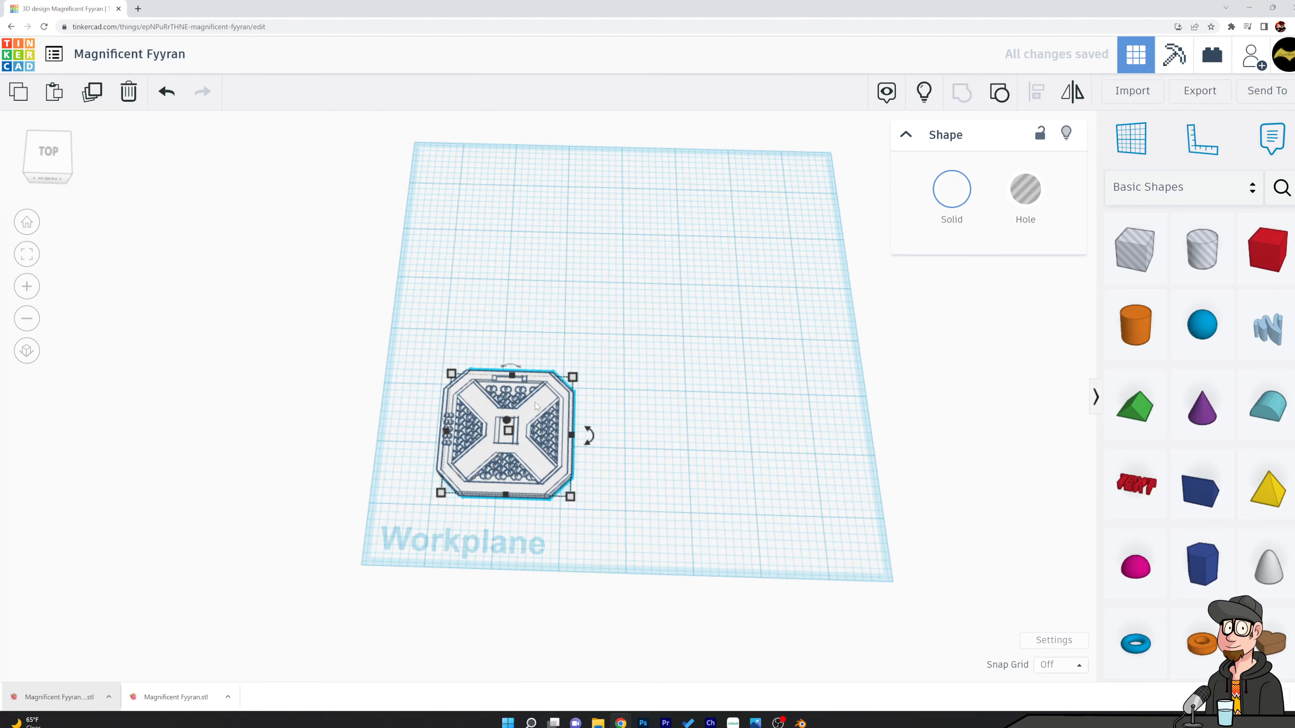
drag(529, 410, 652, 418)
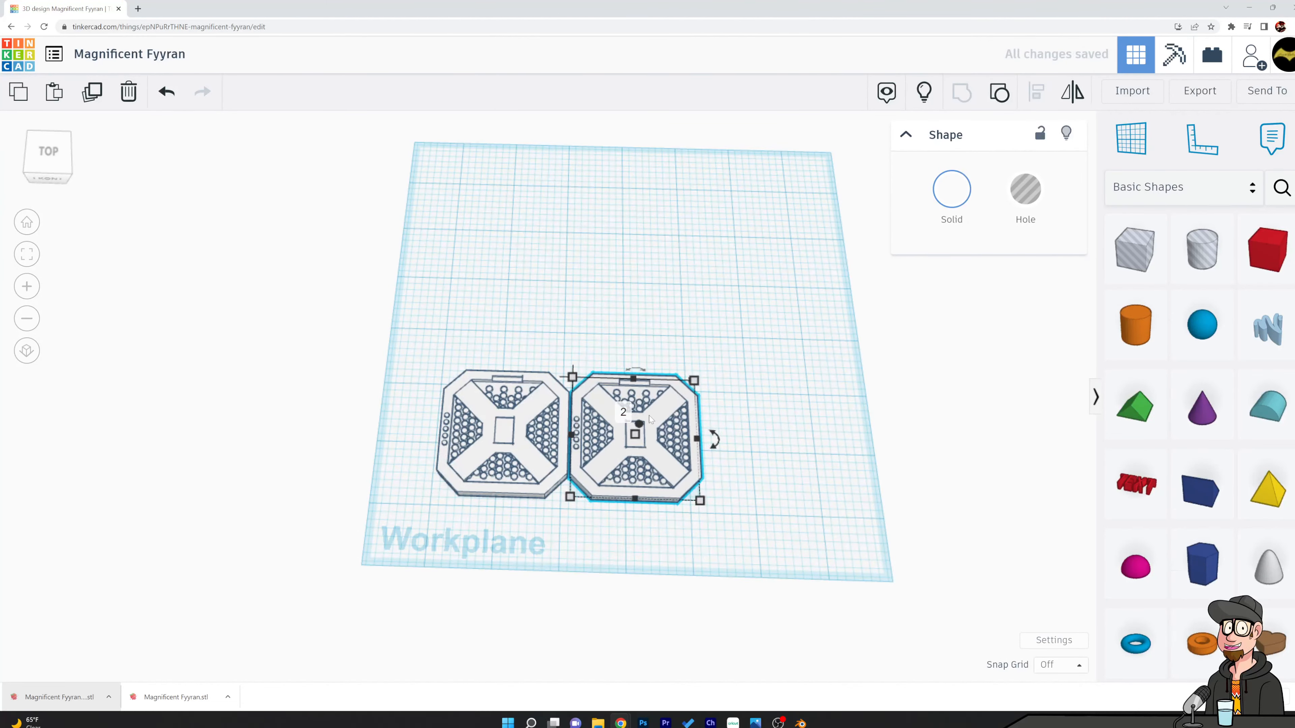
Duplicate both panels and place the copies as a second row directly behind the first, about 2.04 away
drag(512, 342, 644, 443)
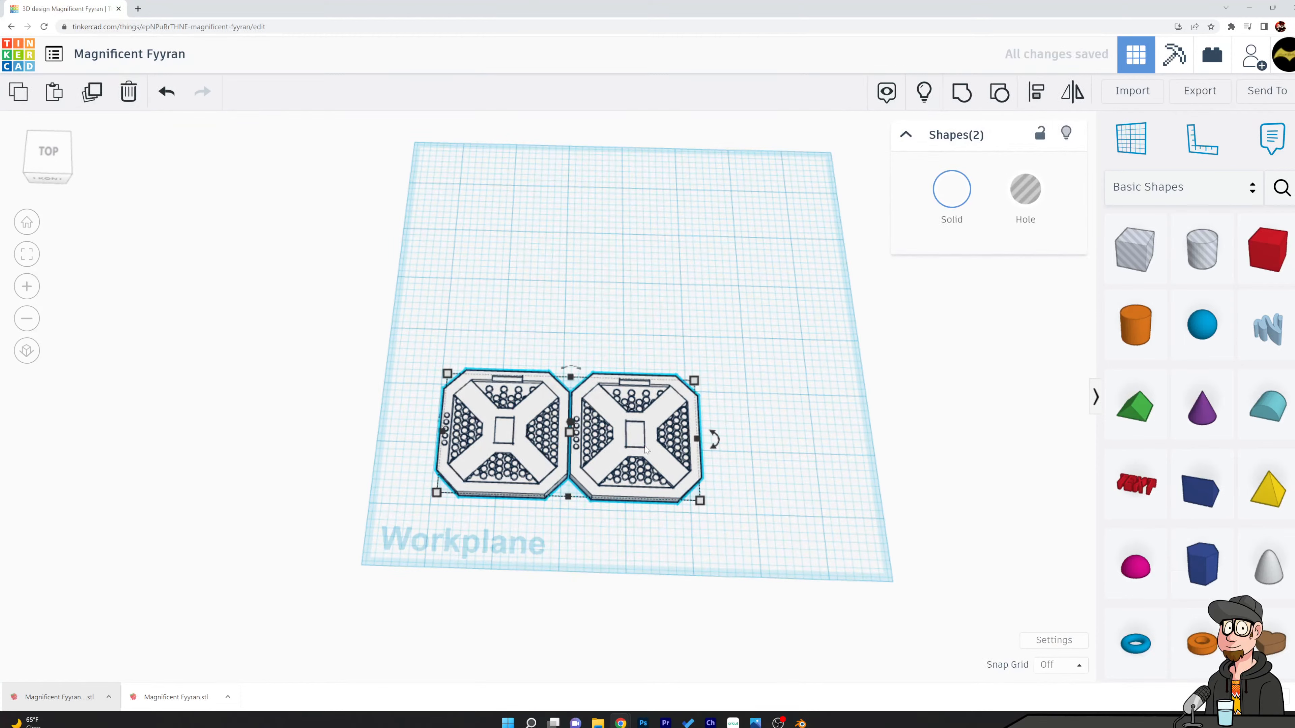
key(ctrl+d)
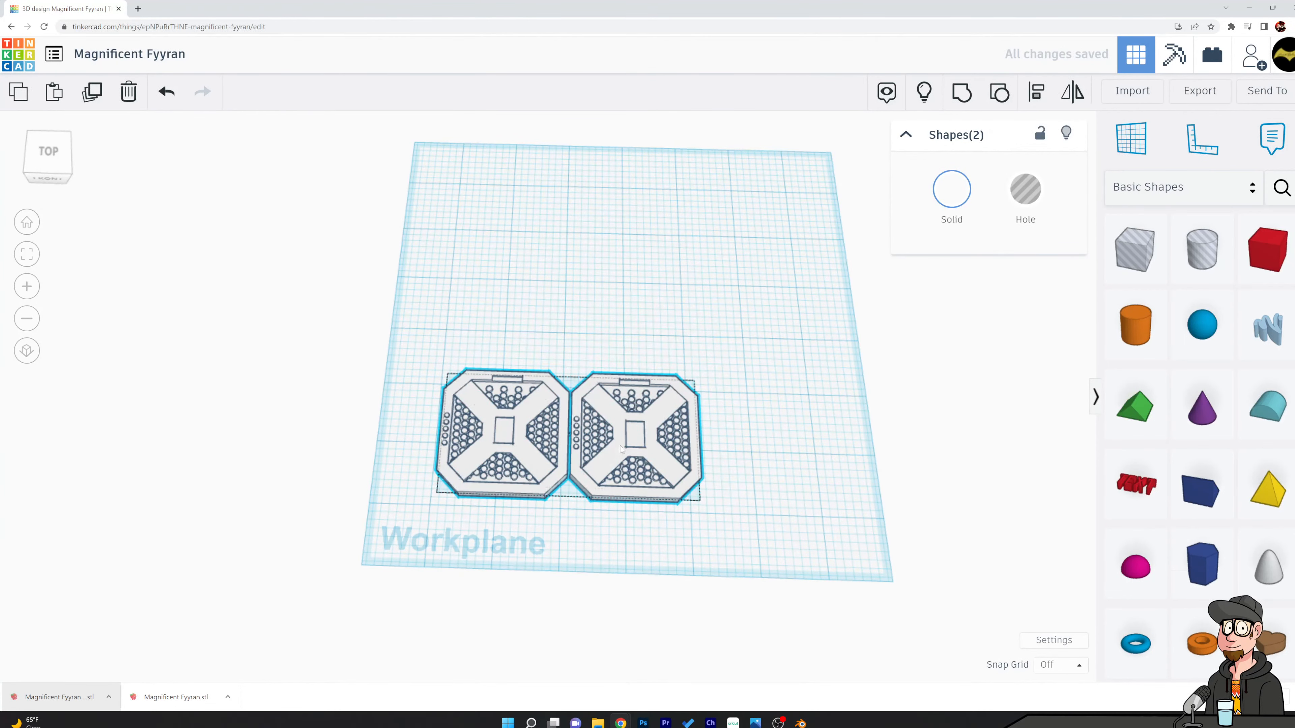
drag(644, 449, 611, 338)
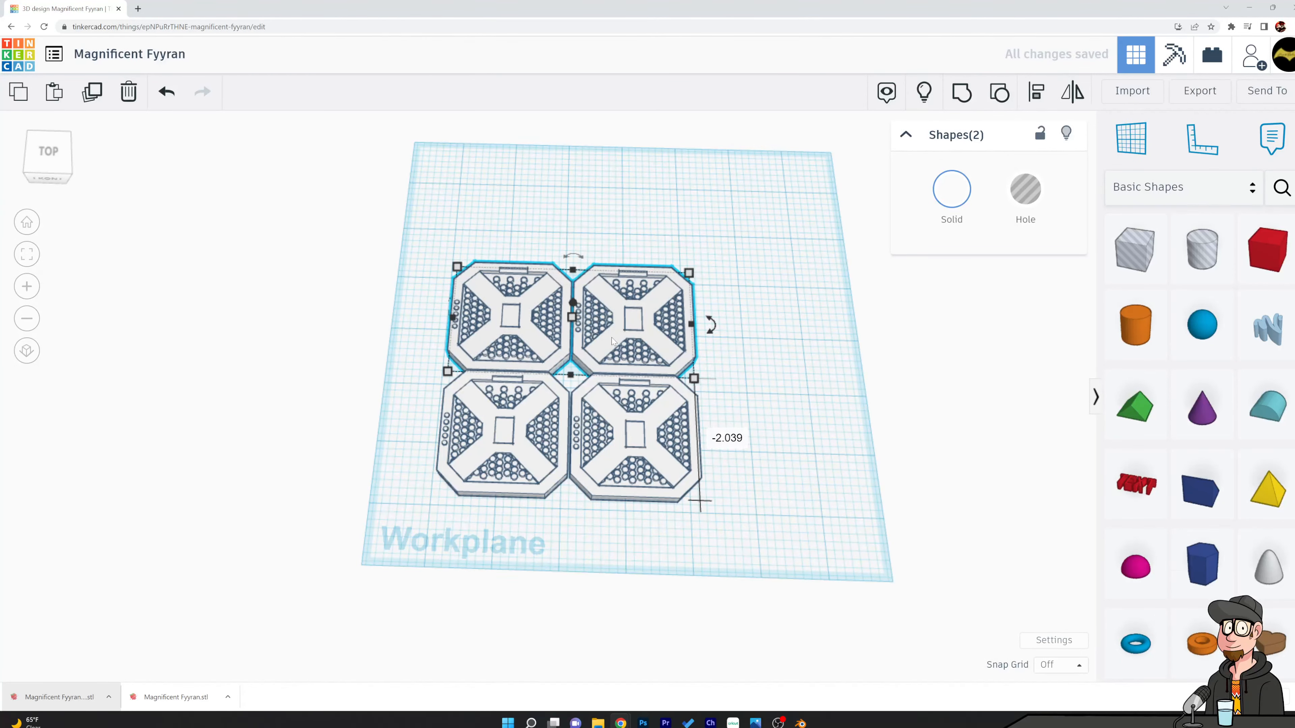
Repeat the row duplication twice to extend the tiled wall to four rows of two panels
key(ctrl+d)
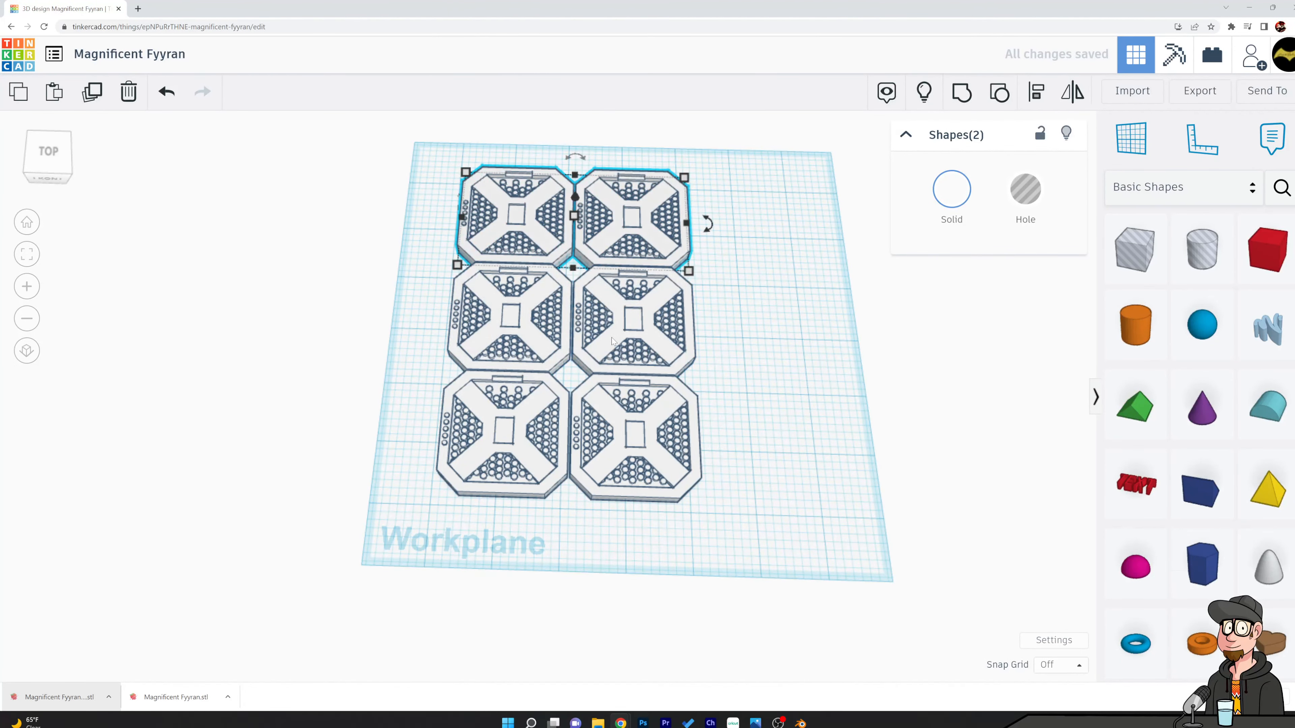
key(ctrl+d)
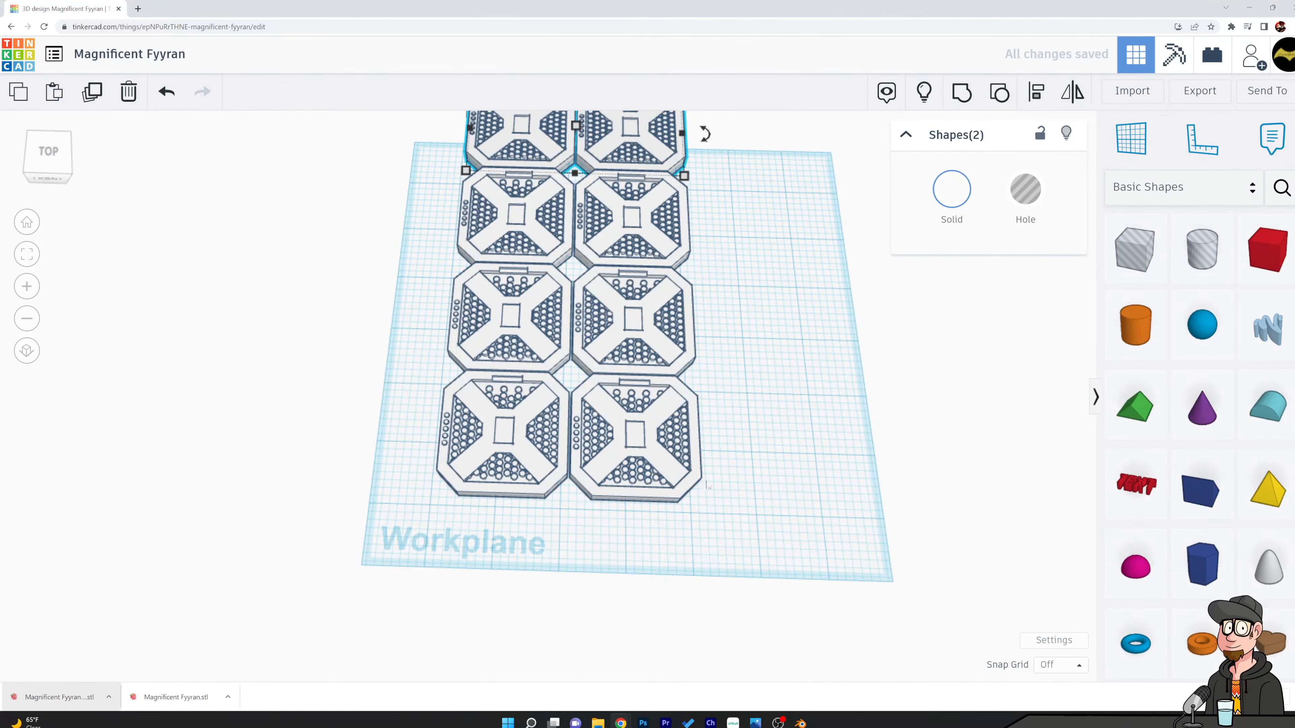
right_drag(706, 480, 791, 486)
right_drag(765, 424, 738, 564)
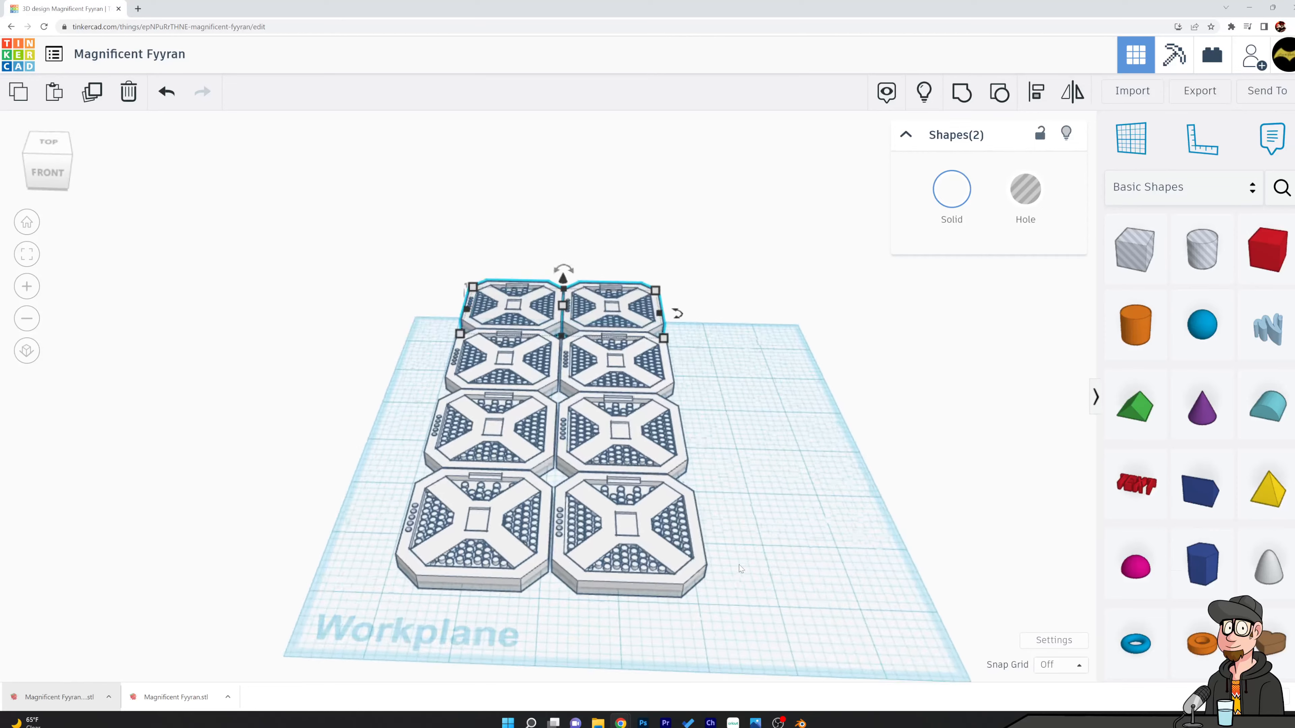
scroll(738, 565, up, 2)
middle_drag(739, 564, 819, 599)
right_drag(834, 436, 836, 482)
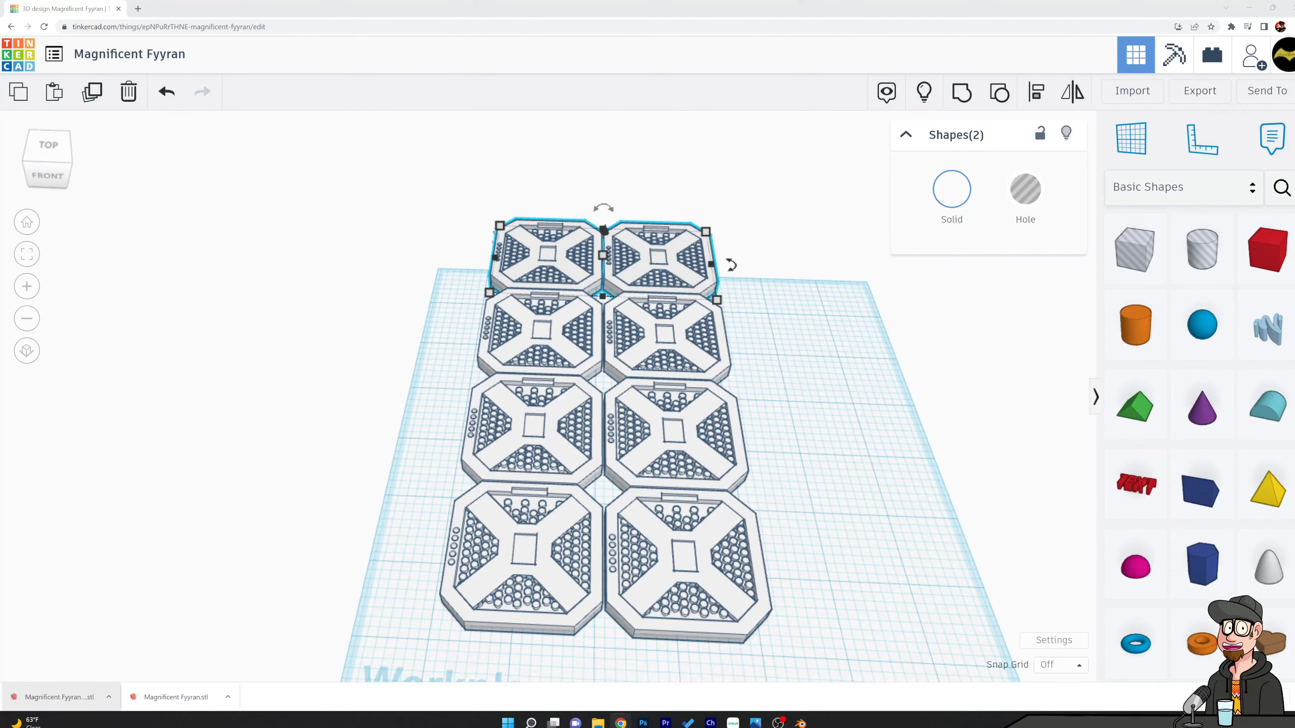
Delete all eight panels from the workplane
drag(382, 154, 862, 663)
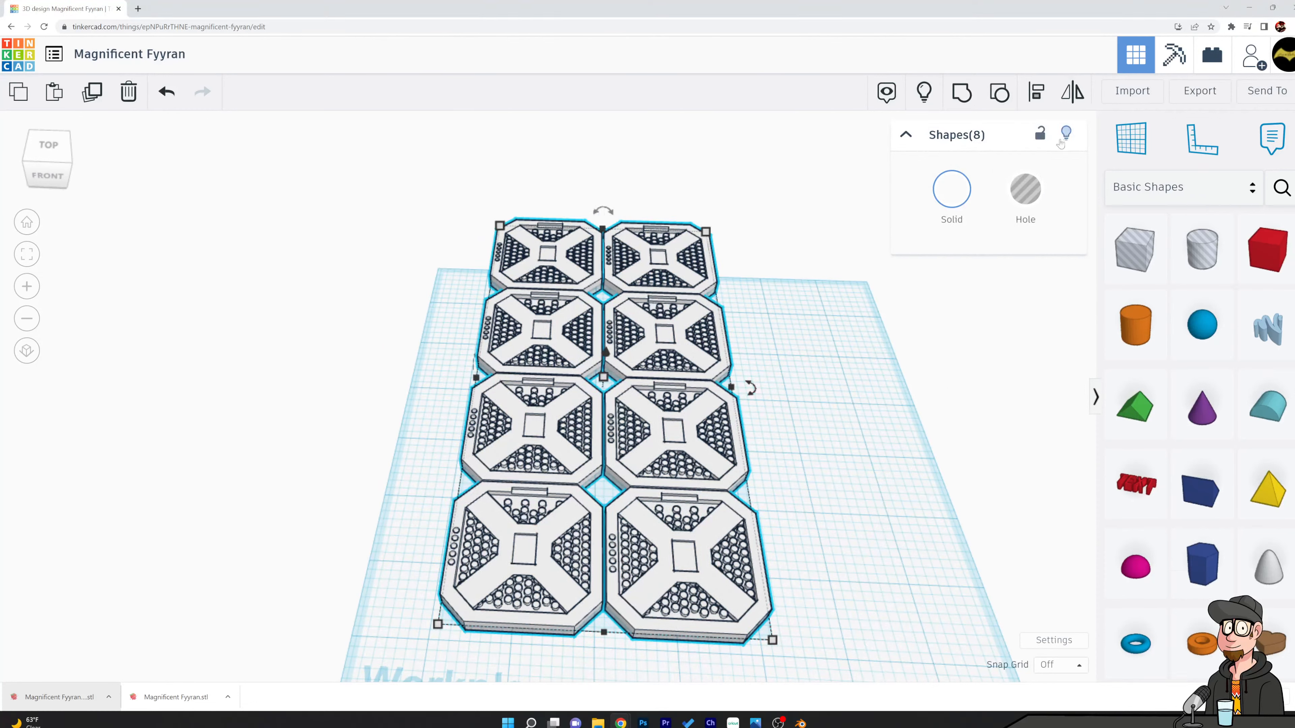
key(Delete)
click(1261, 261)
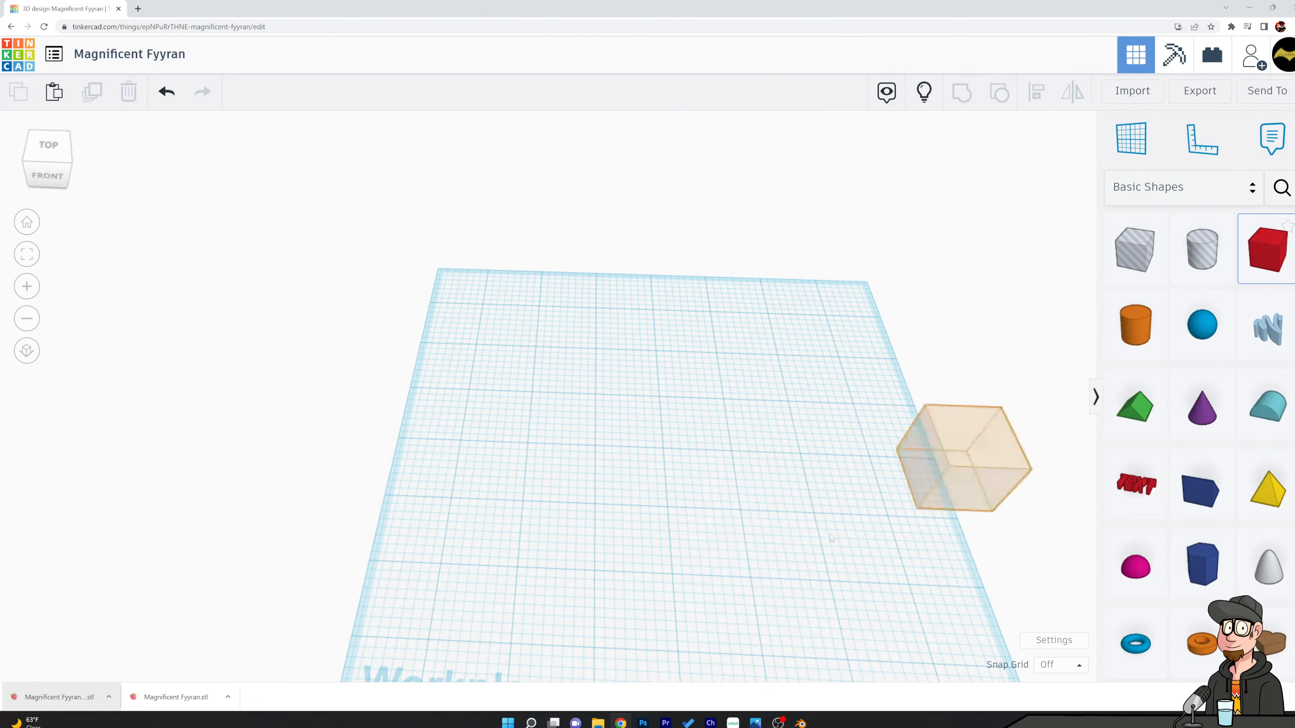
right_click(1256, 258)
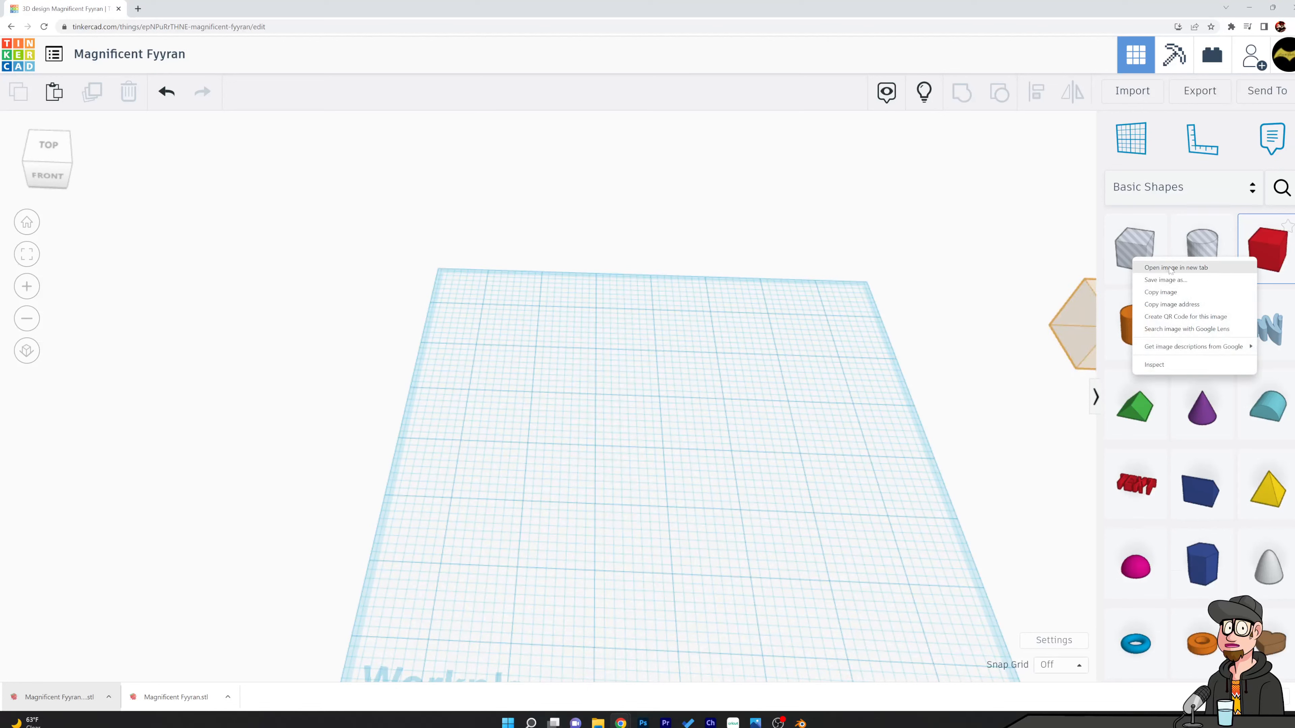
click(974, 257)
click(776, 251)
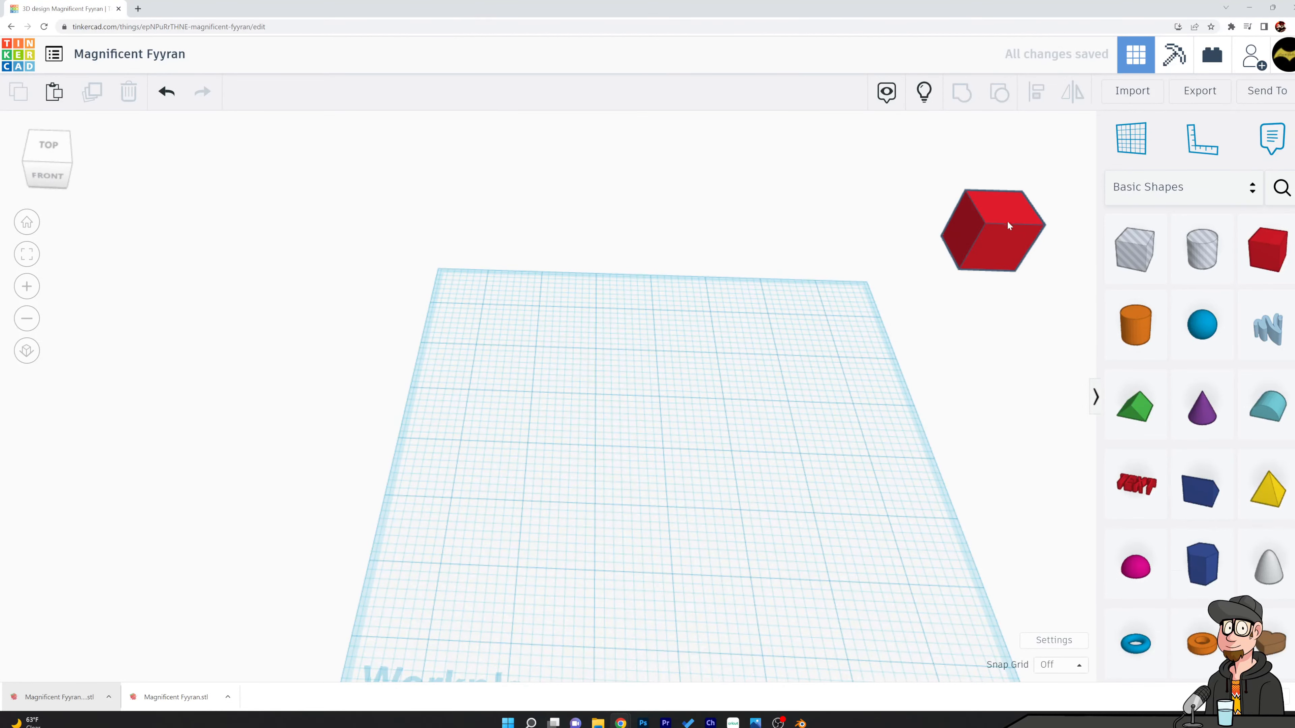
click(1007, 221)
key(Delete)
Place the ruler's origin on the workplane corner next to the Workplane label
click(1212, 144)
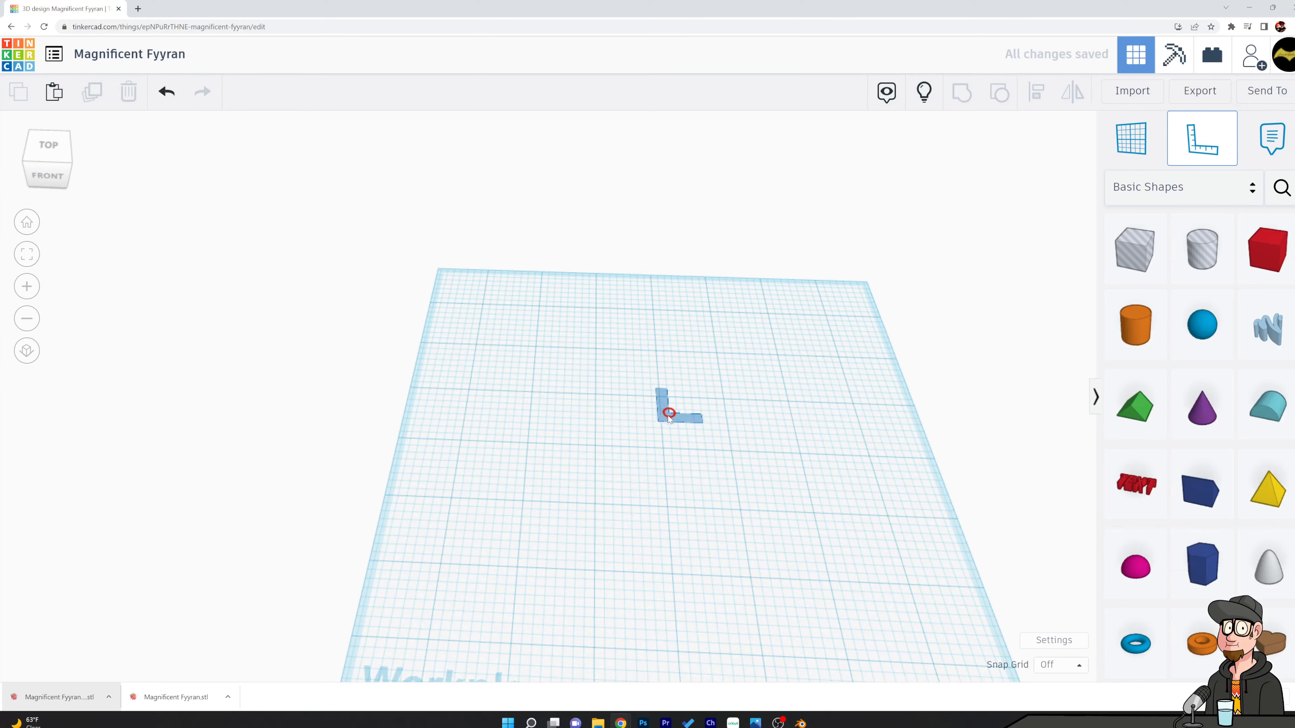
scroll(674, 413, down, 3)
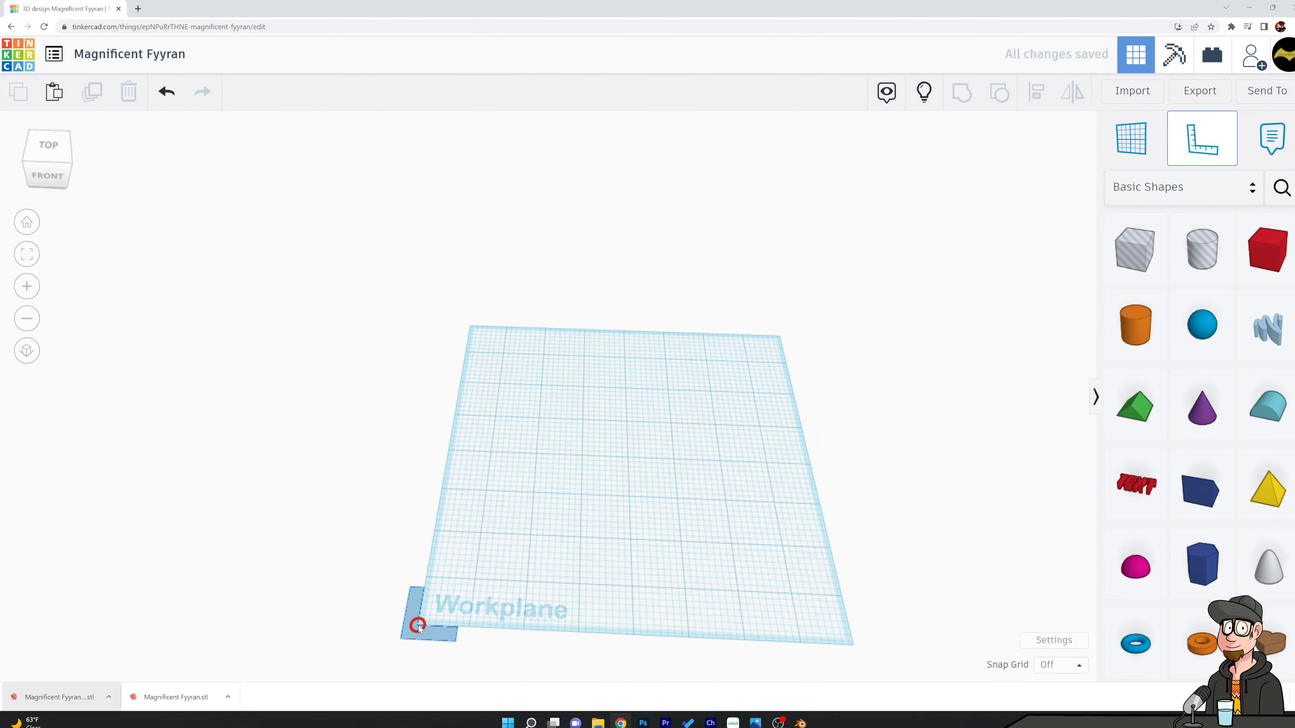
click(418, 625)
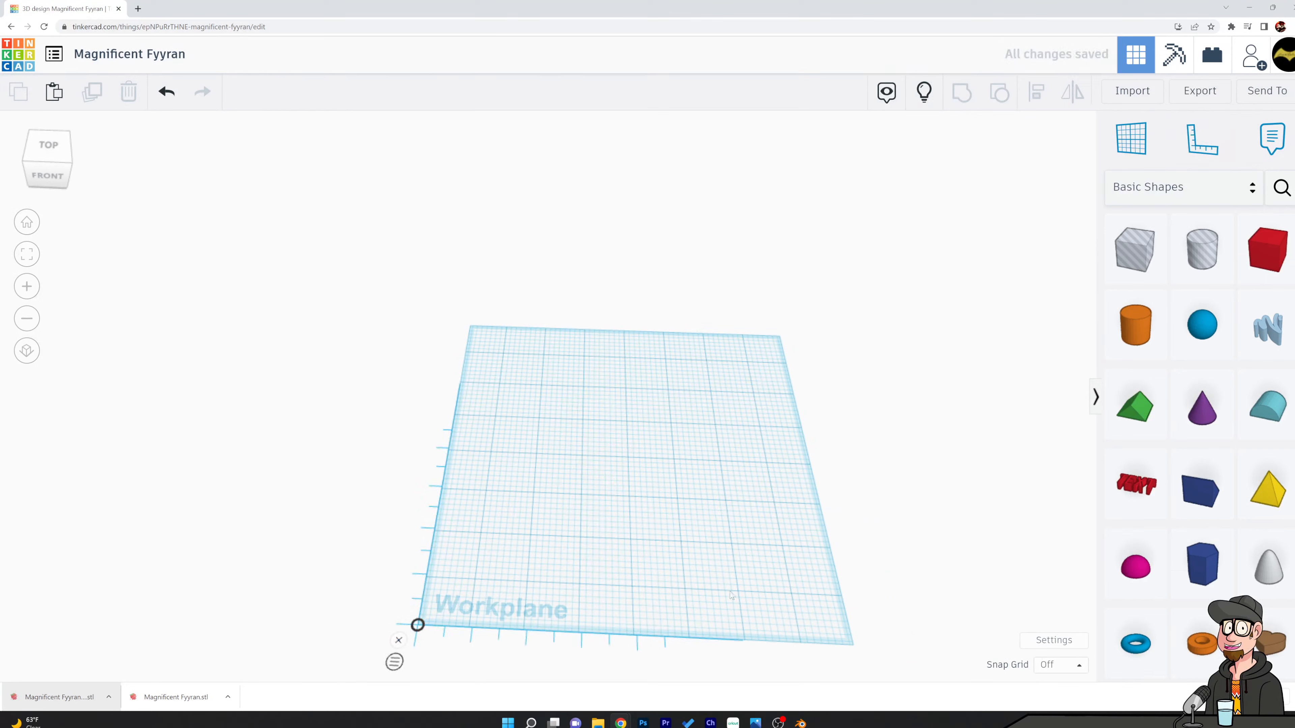
Add a solid 1 × 1 × 1 box to the workplane corner at the ruler's origin
drag(1265, 250, 453, 597)
mouse_move(365, 475)
right_down()
mouse_move(355, 502)
mouse_move(400, 485)
mouse_move(380, 493)
right_up()
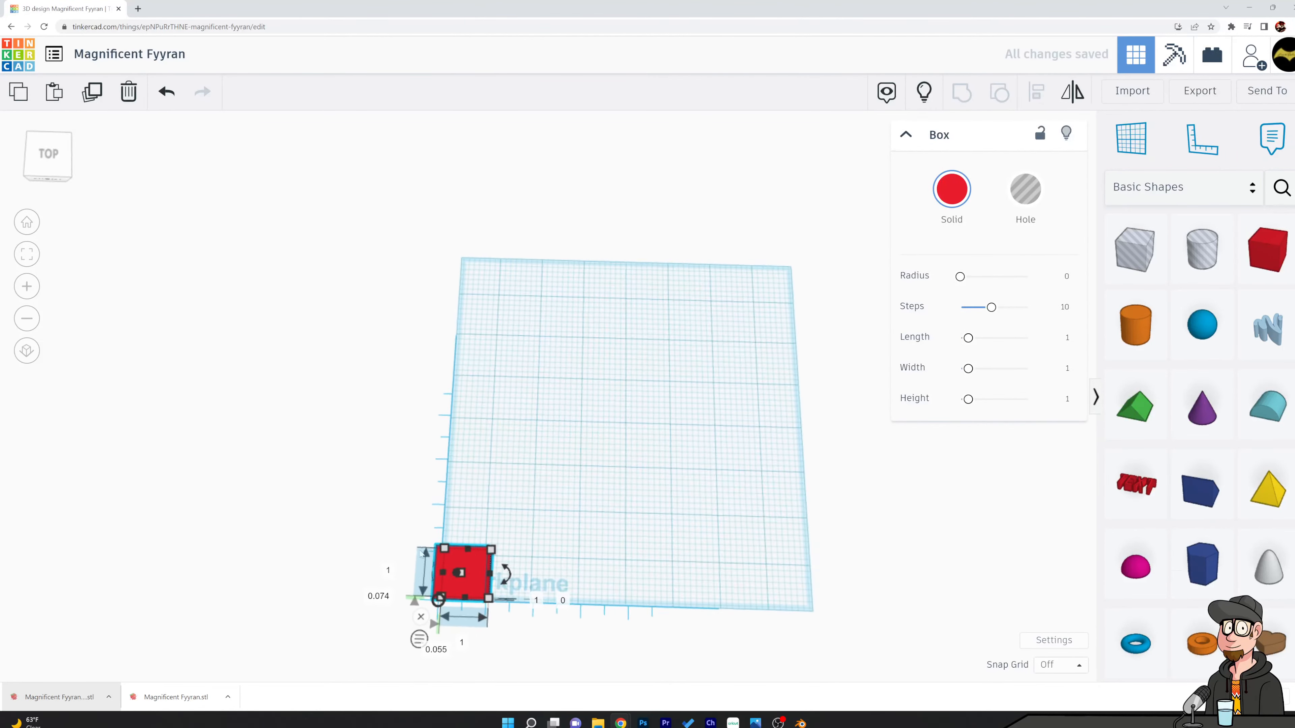
Stretch the box to about 3.27 wide by 6.72 long and flatten it to about 0.13 high as a door slab
drag(462, 552, 493, 300)
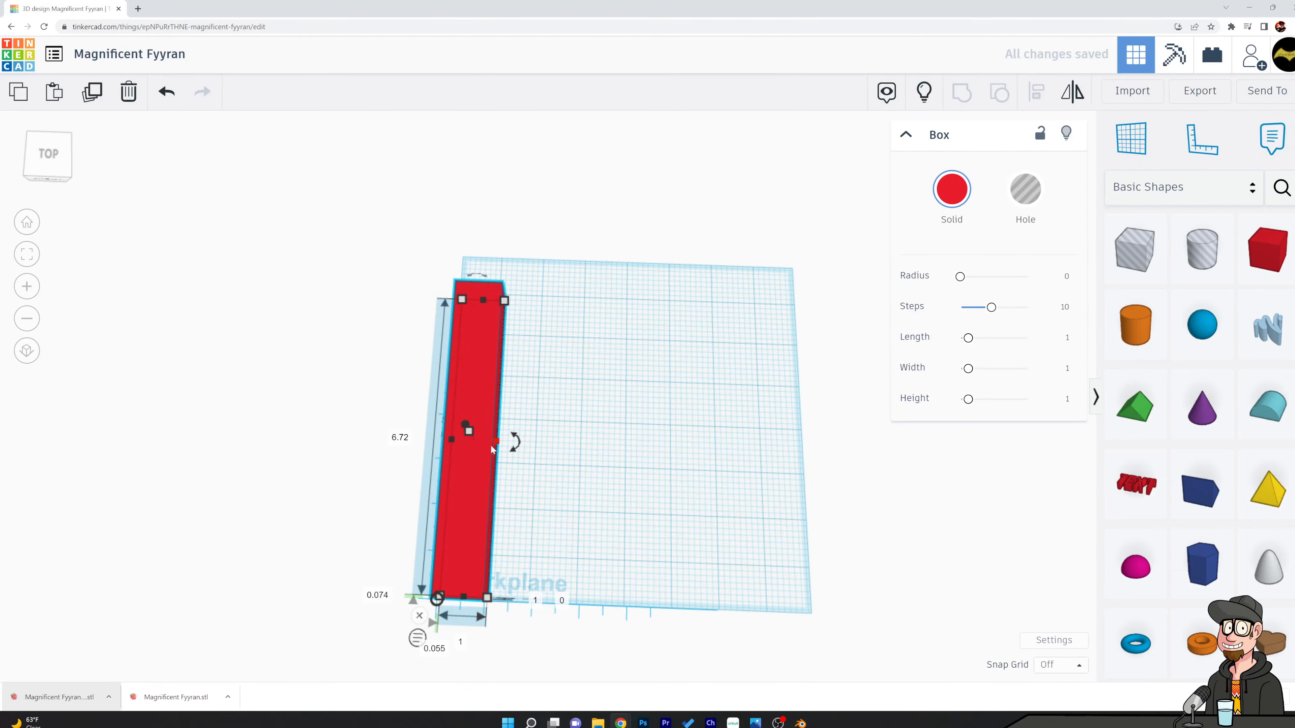
drag(496, 440, 599, 448)
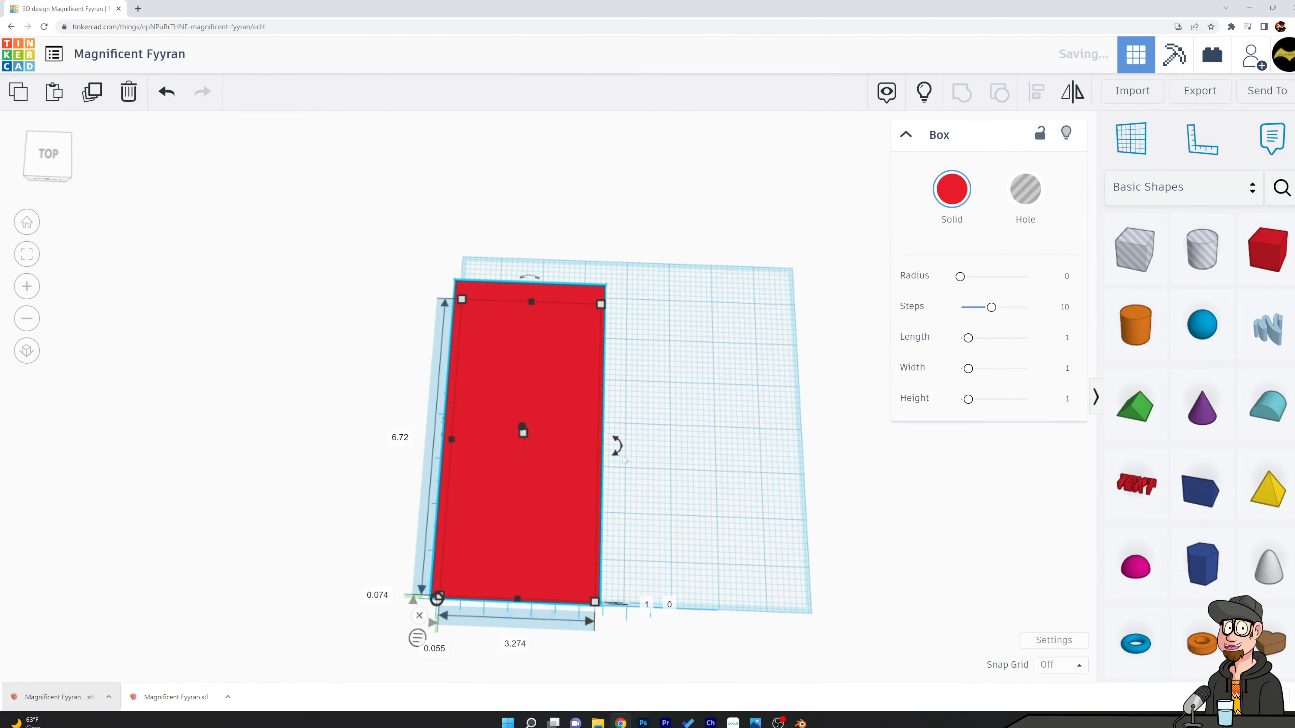
click(872, 520)
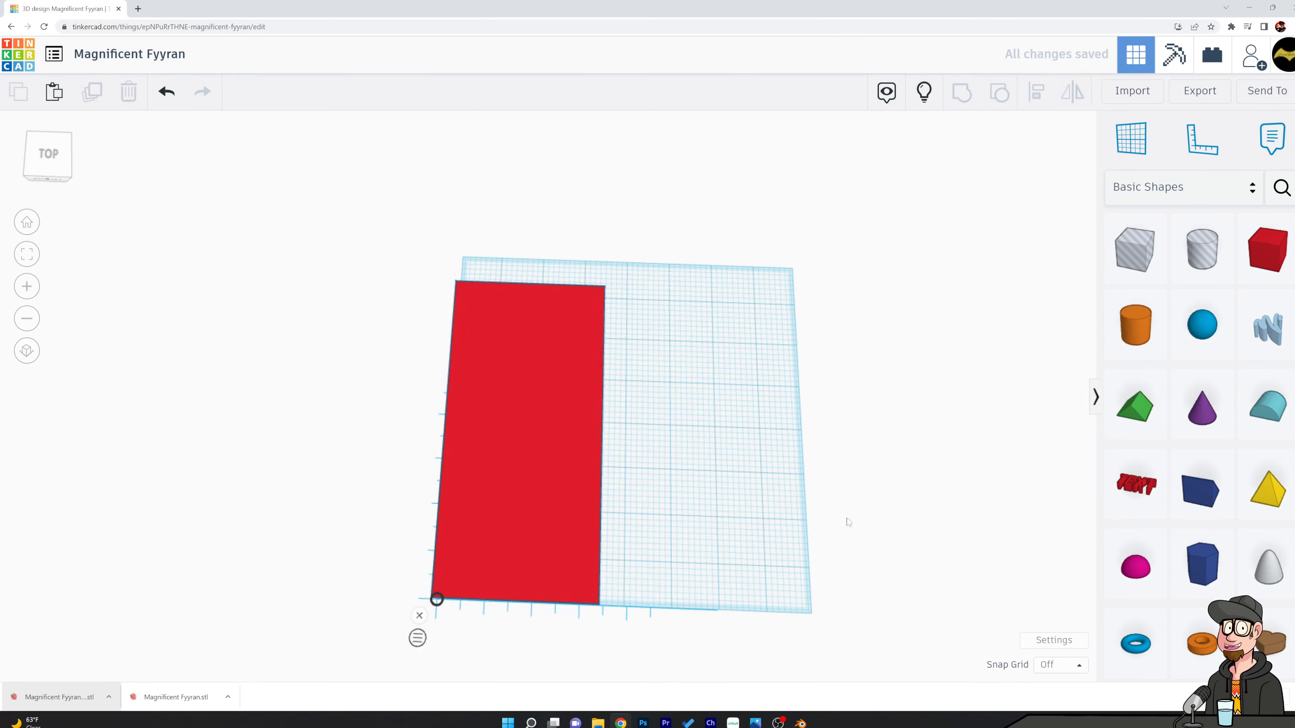
right_drag(807, 518, 489, 452)
click(488, 452)
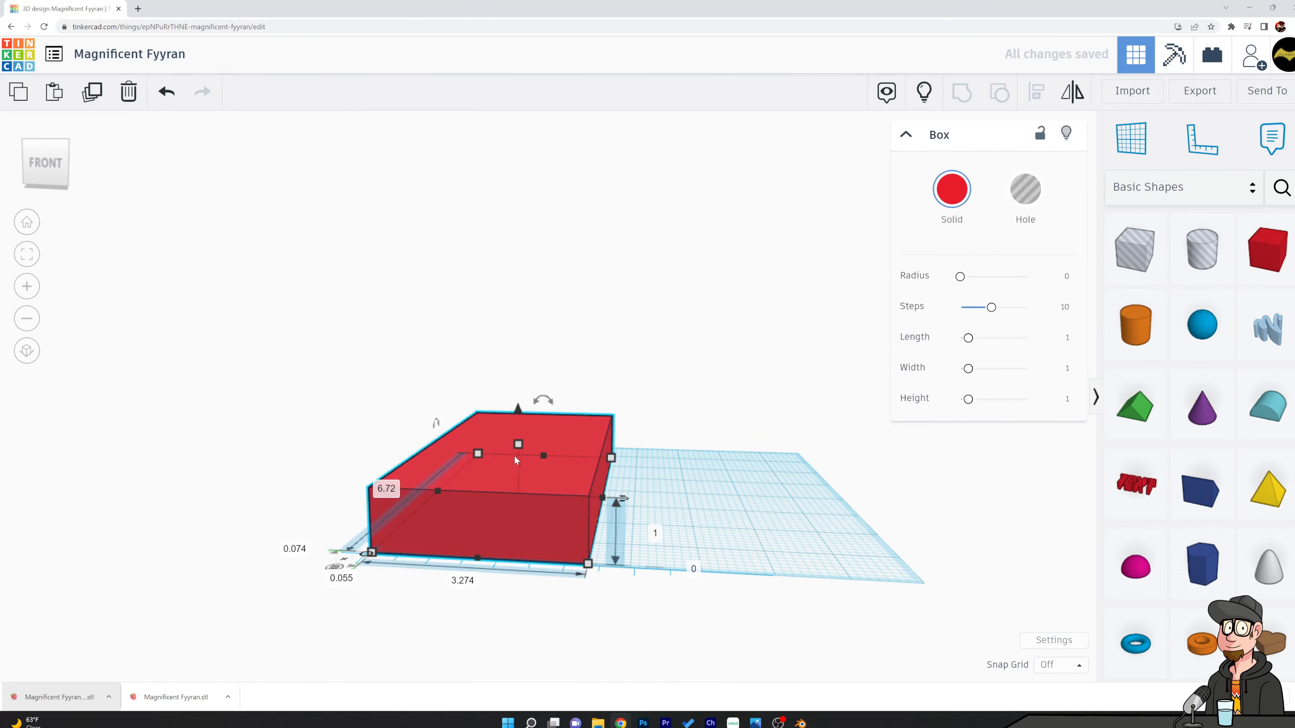
drag(518, 461, 519, 487)
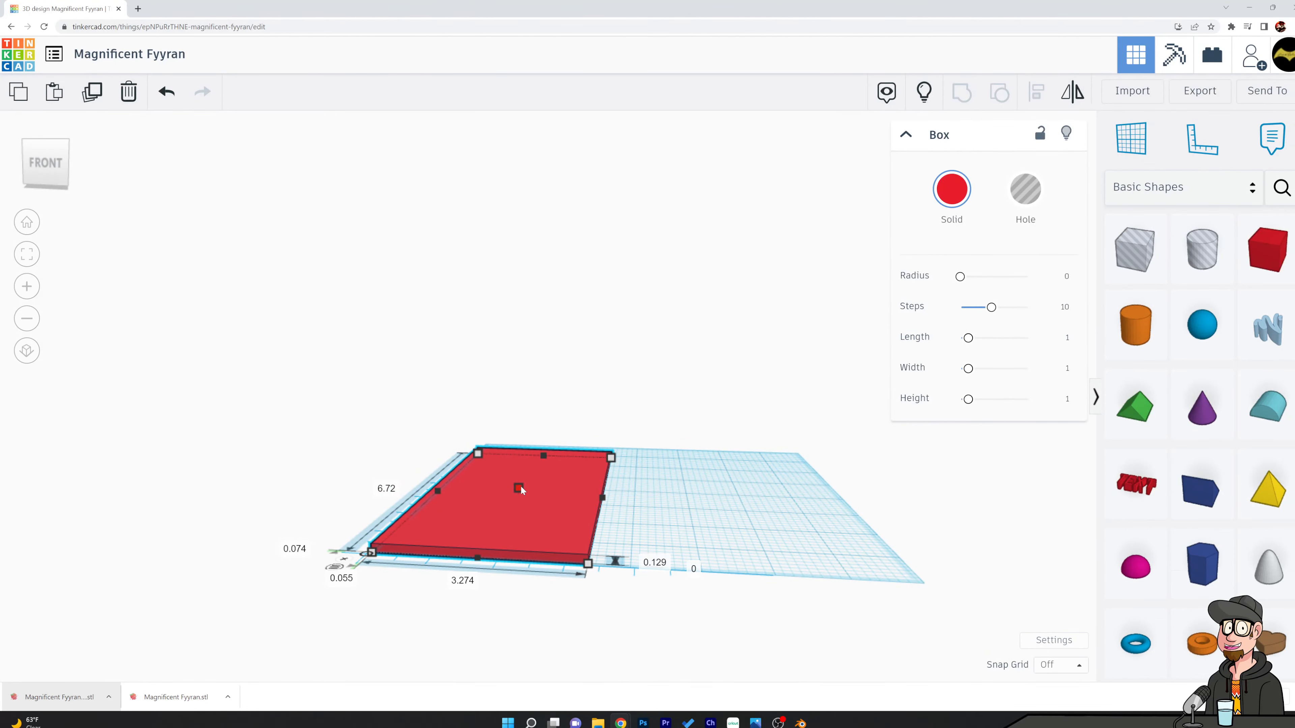
click(682, 394)
Place a box hole about 1 × 2.61 in the door's upper-right area and duplicate it beside it on the left
right_drag(682, 396, 710, 538)
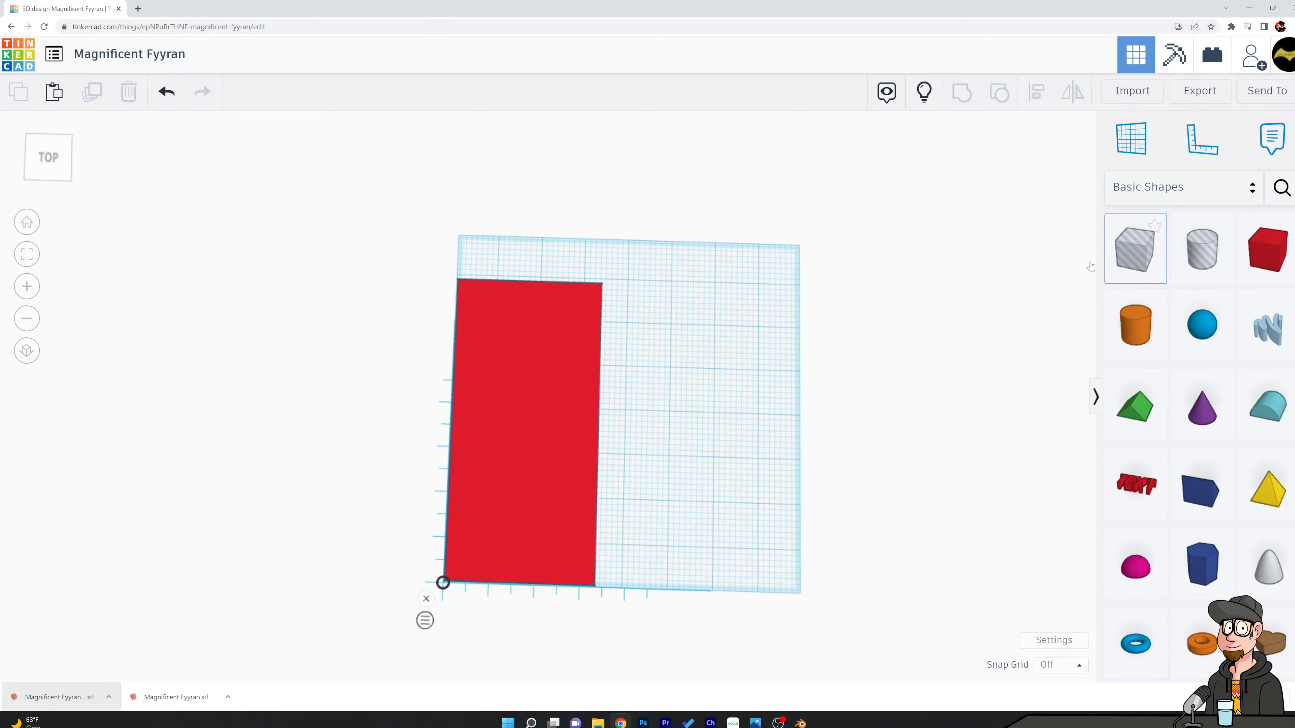
drag(1089, 266, 557, 414)
click(605, 357)
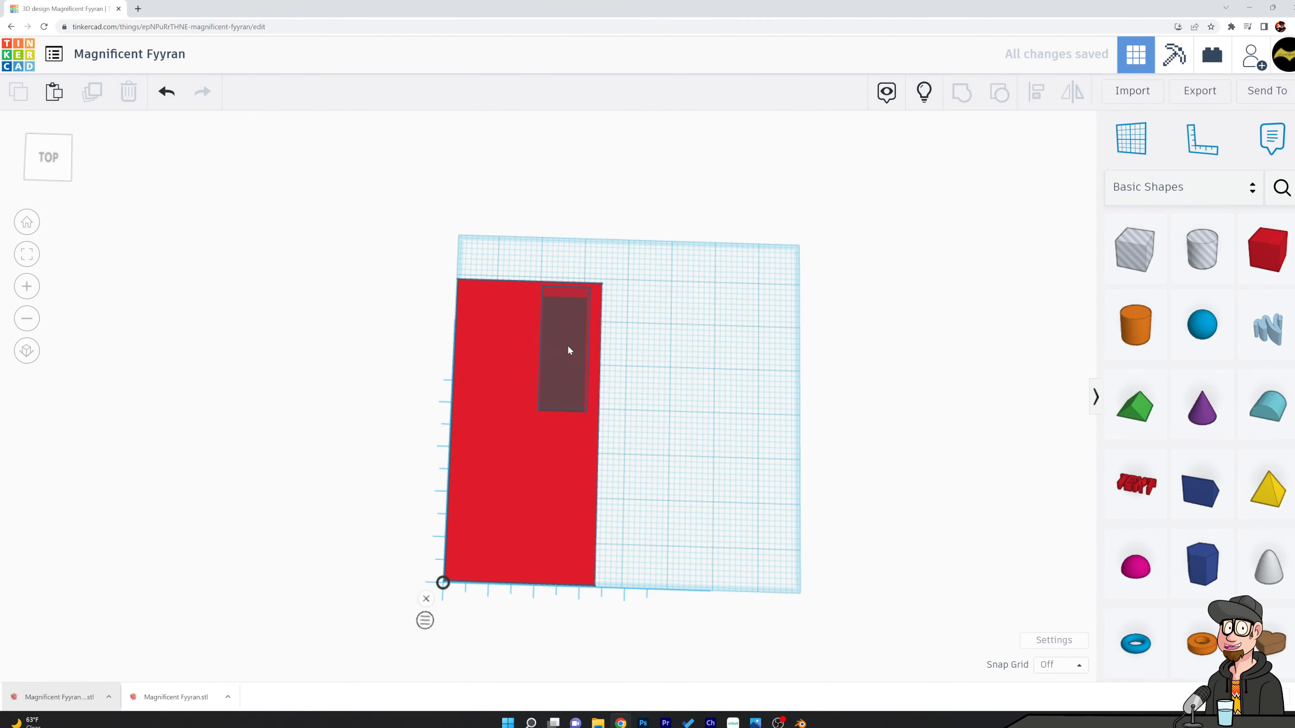
drag(567, 345, 492, 371)
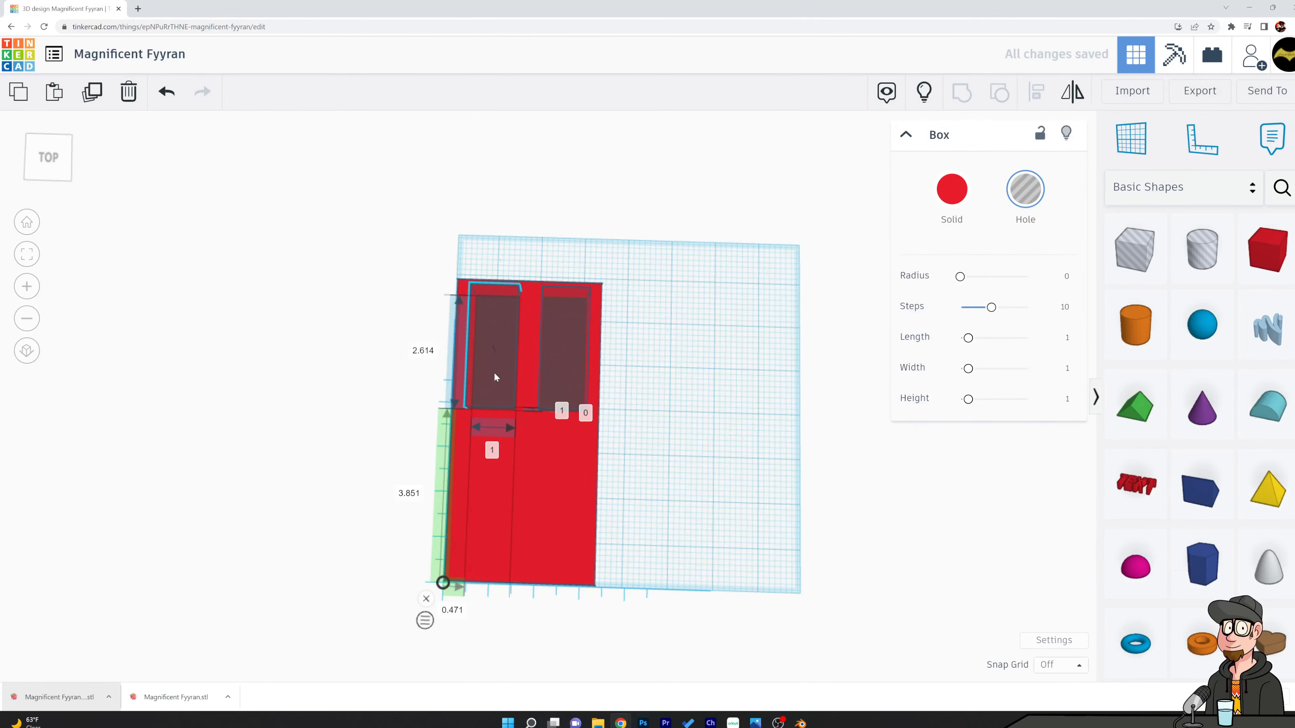
shift+click(563, 369)
scroll(696, 363, down, 2)
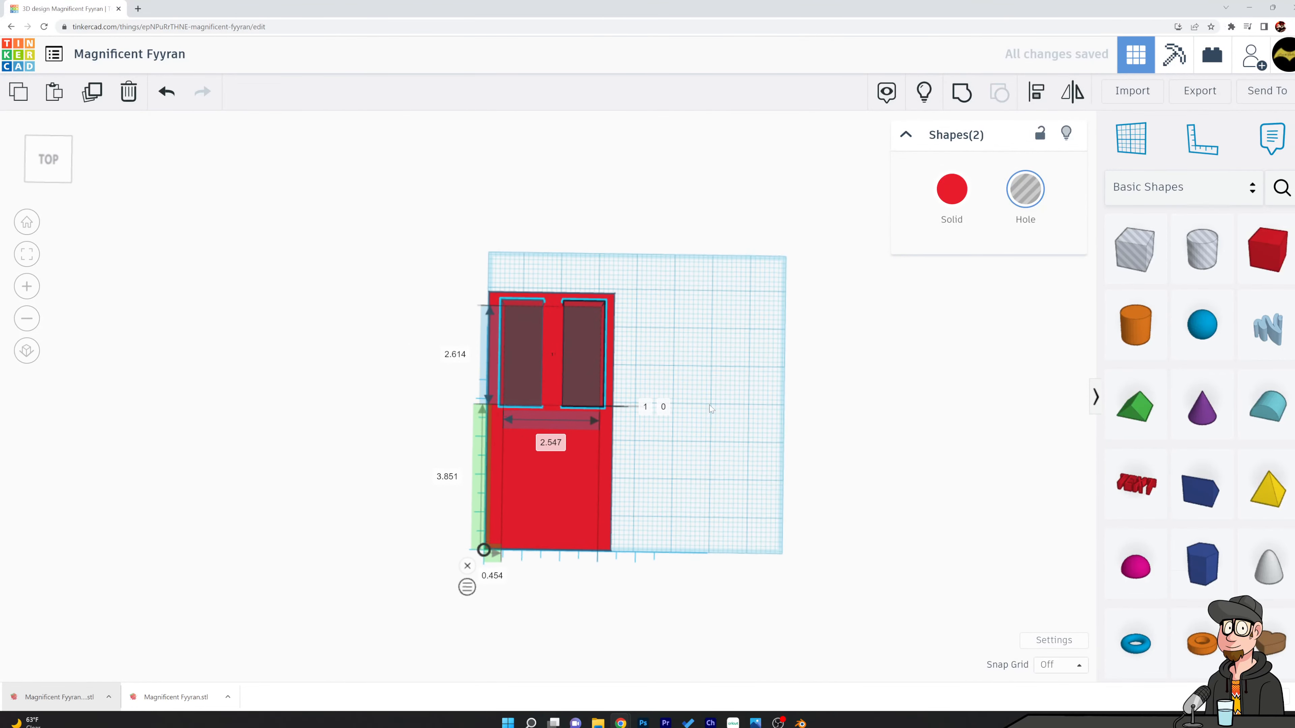
click(719, 404)
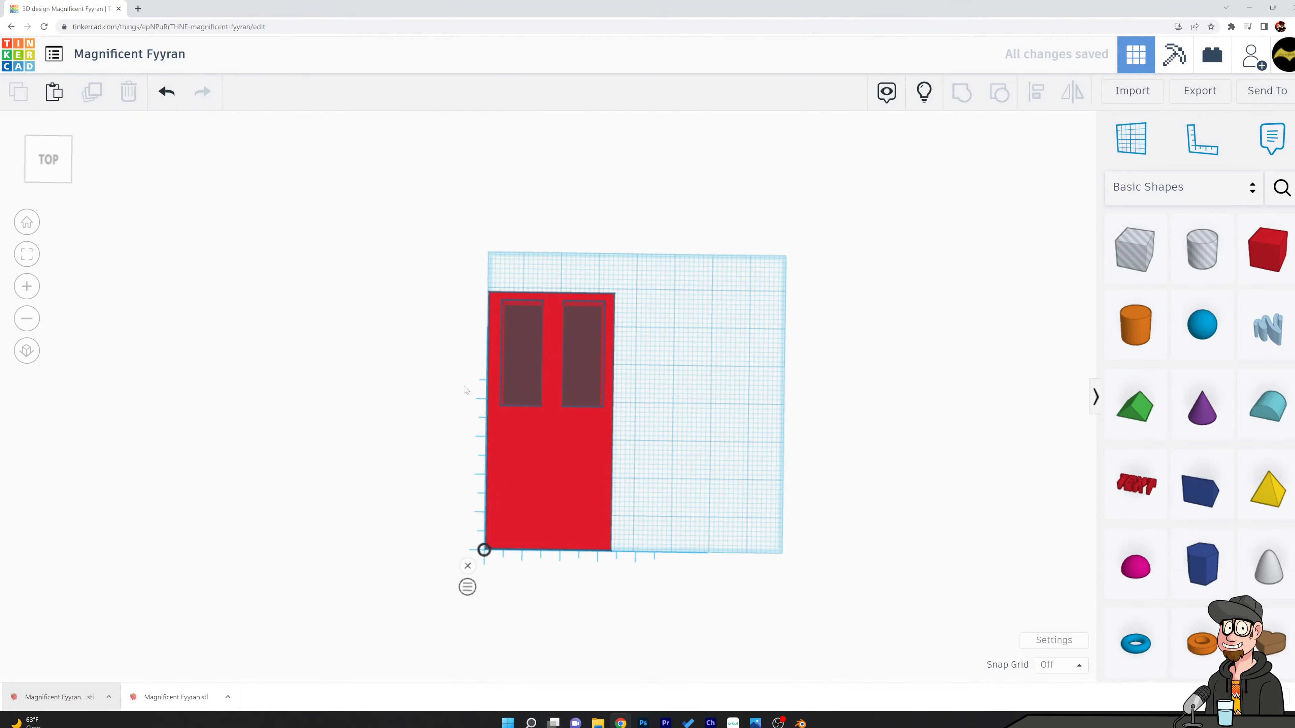
Duplicate the two upper holes into the door's lower half, about 0.59 from its lower edge
scroll(707, 436, down, 1)
scroll(721, 458, up, 1)
scroll(722, 461, up, 1)
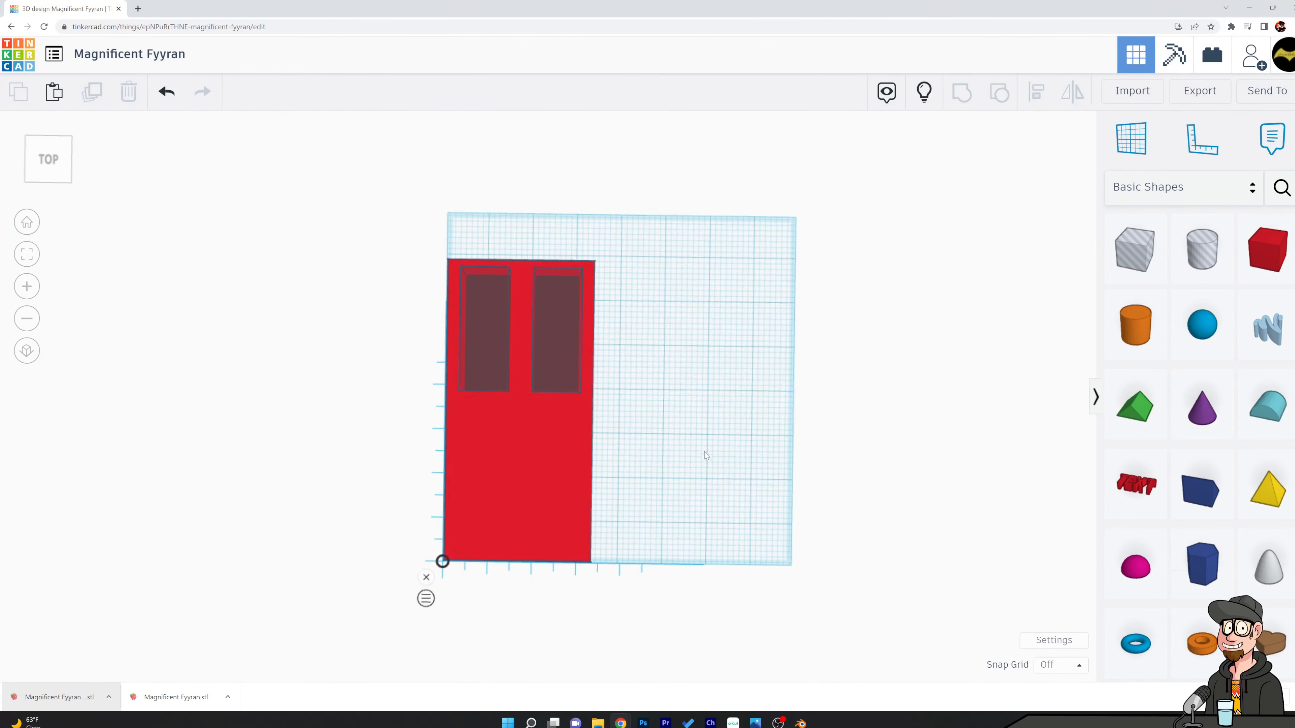
right_drag(704, 451, 496, 328)
click(497, 328)
shift+click(548, 311)
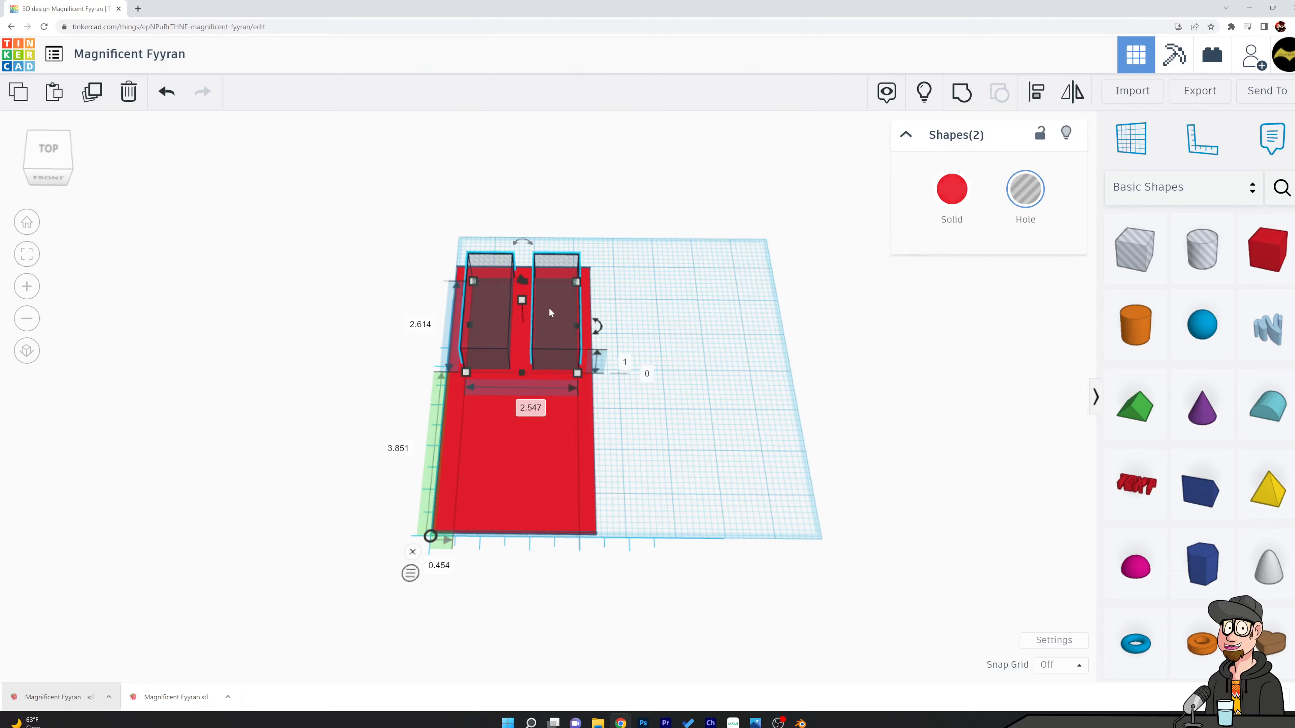
drag(549, 303, 554, 432)
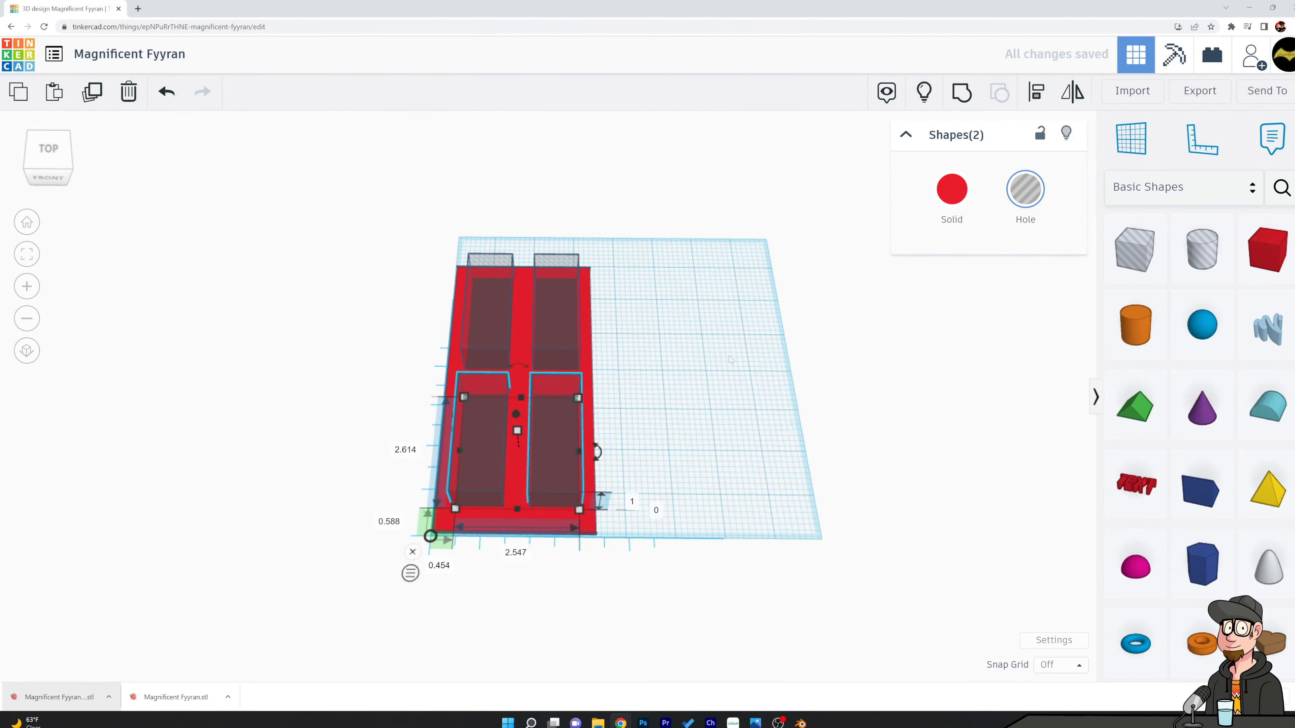
Select all four box holes and raise them about 0.08 above the workplane
right_drag(554, 432, 510, 326)
click(486, 290)
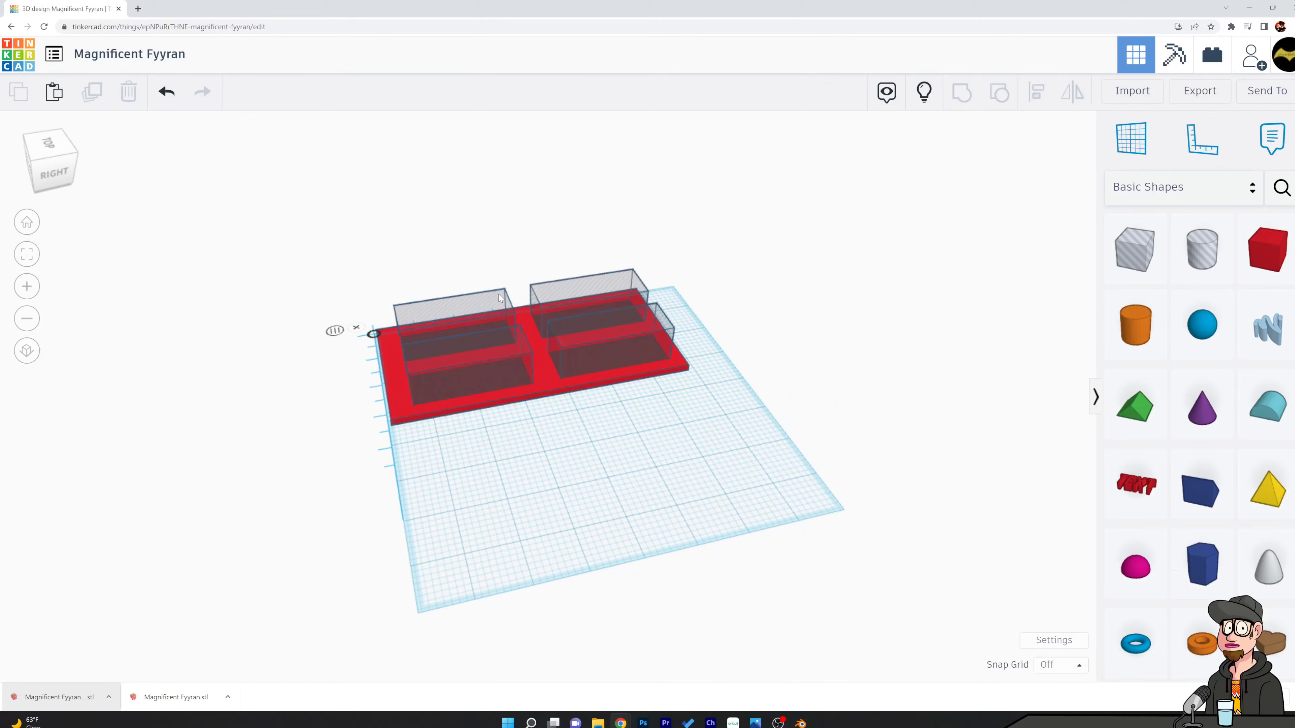
click(498, 294)
shift+click(558, 284)
shift+click(588, 332)
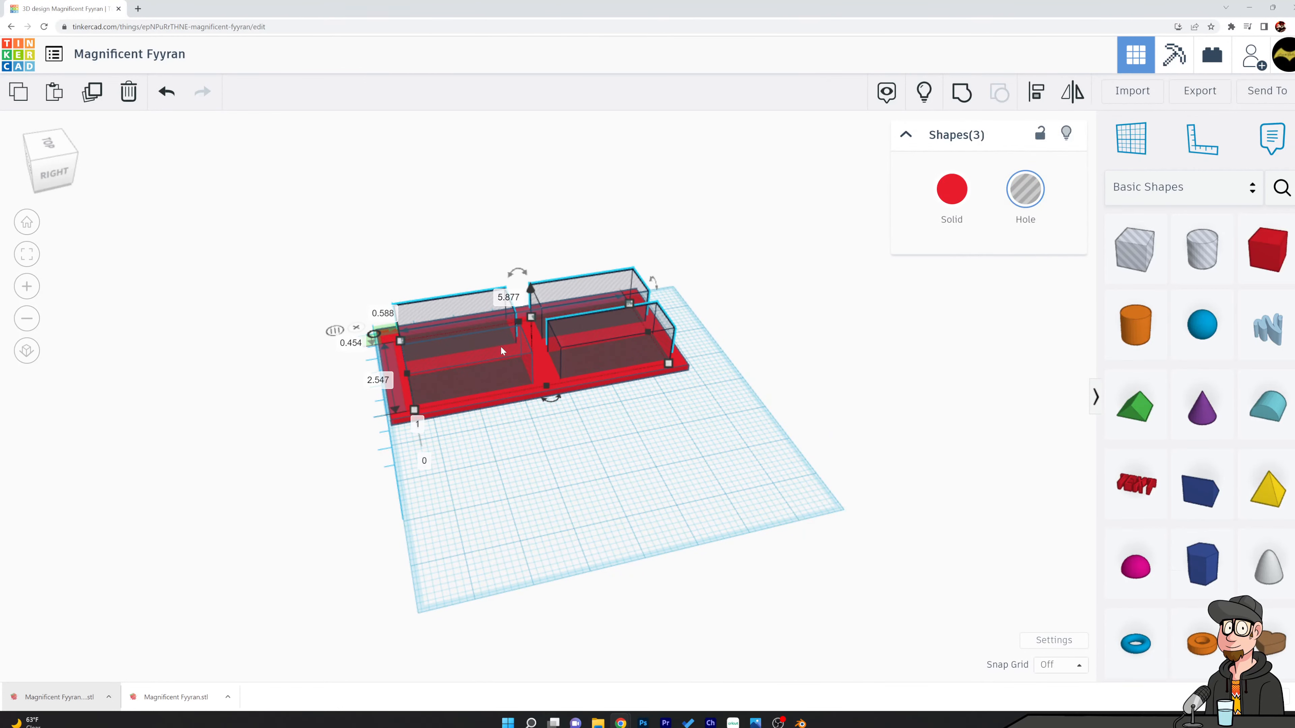
shift+click(501, 346)
drag(530, 285, 530, 290)
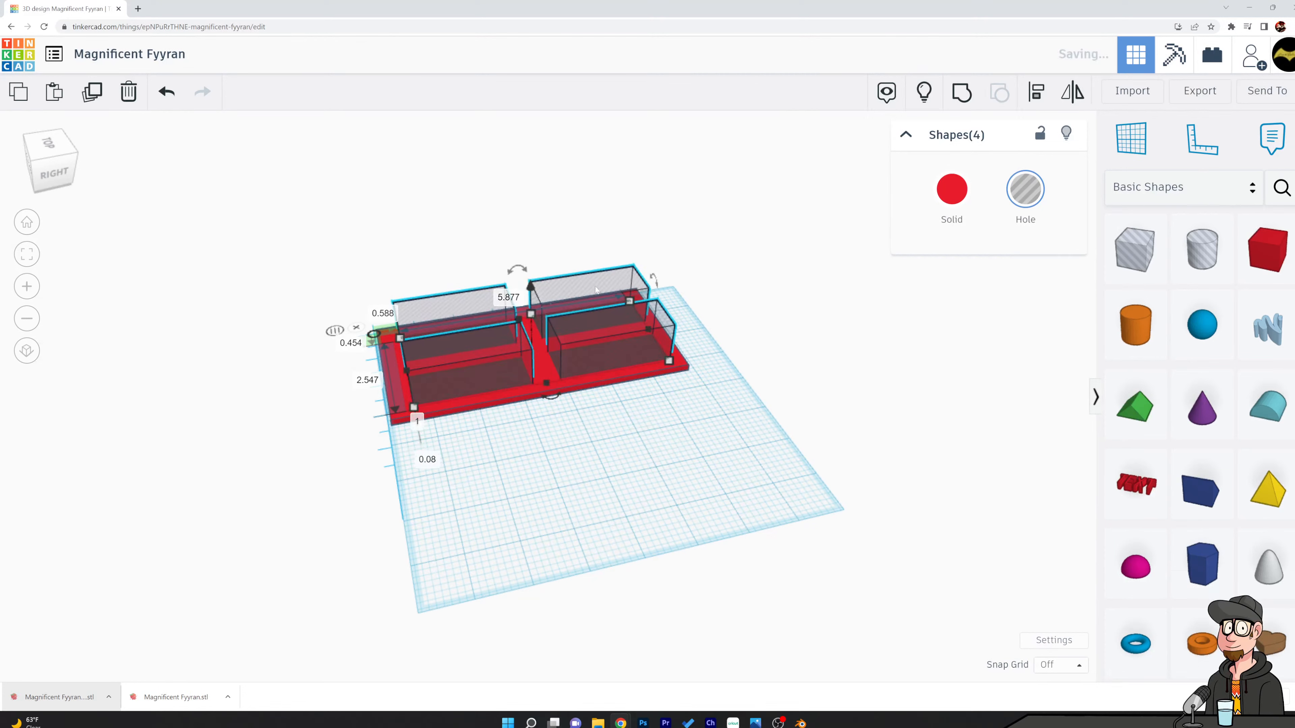
Group the four holes with the door slab to cut four recessed panels
shift+click(685, 363)
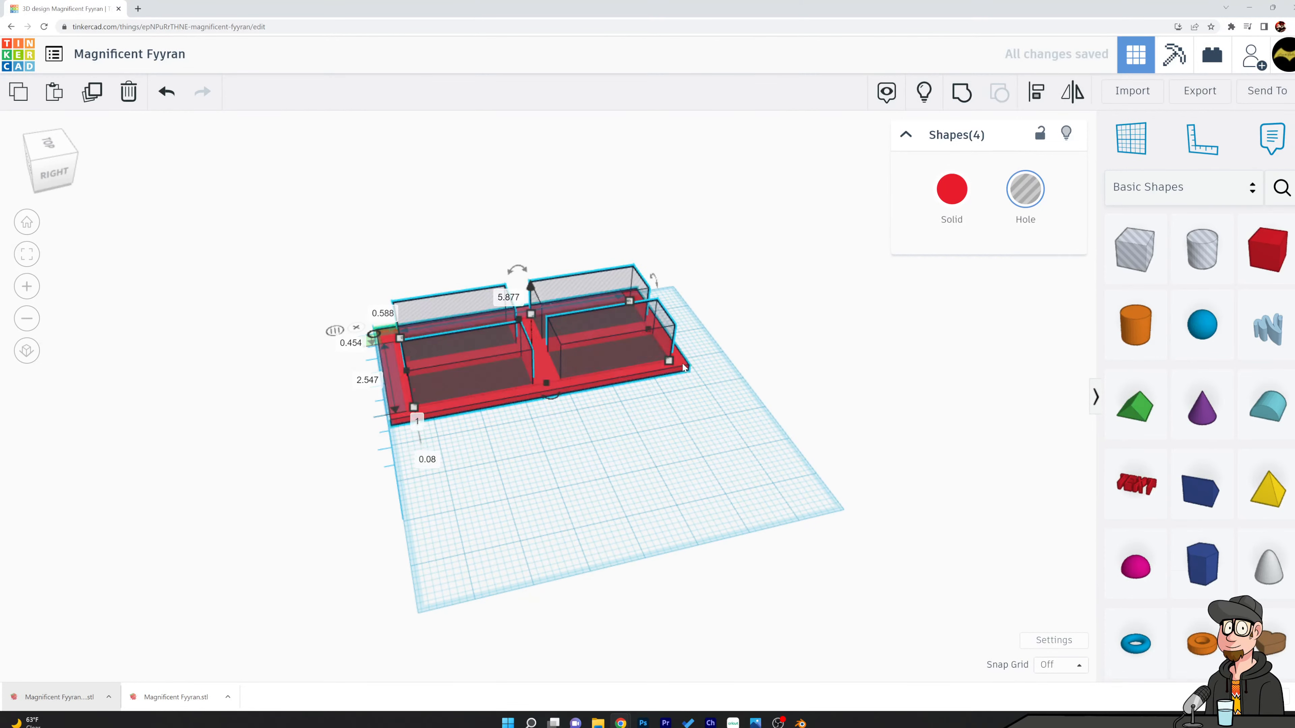
click(961, 93)
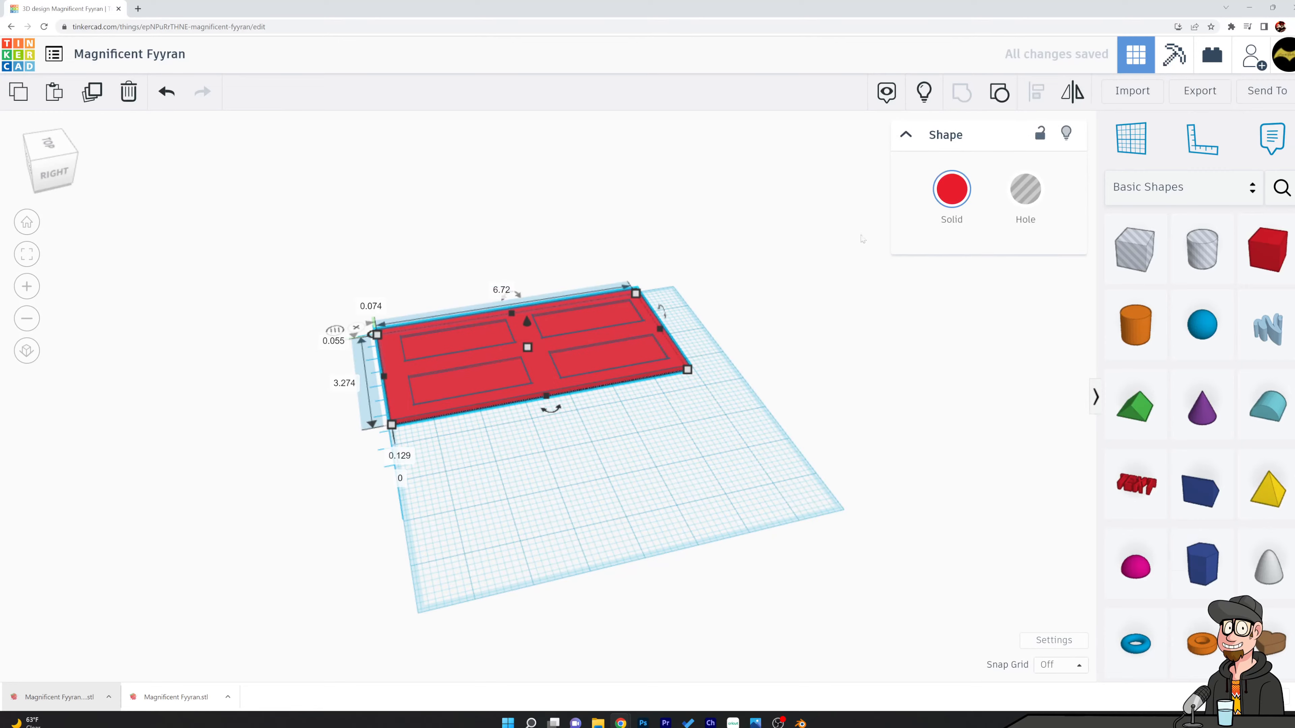
right_drag(459, 327, 687, 429)
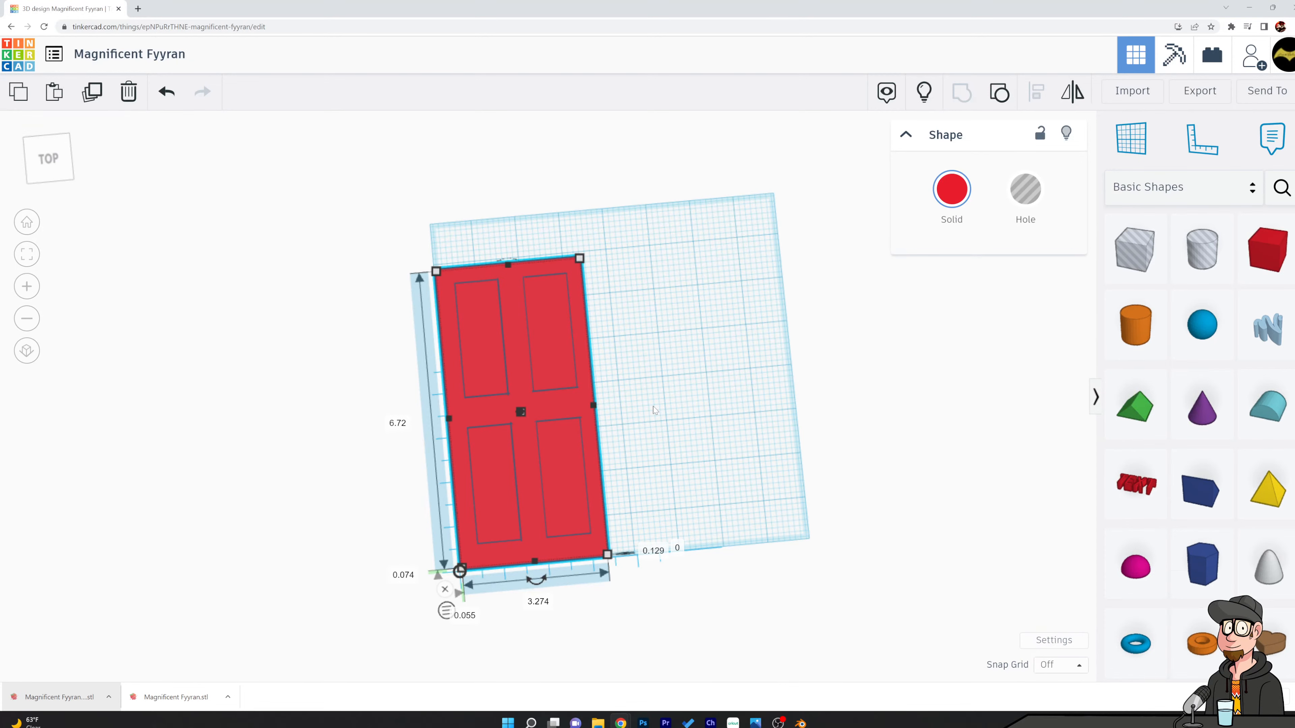
right_drag(607, 430, 669, 405)
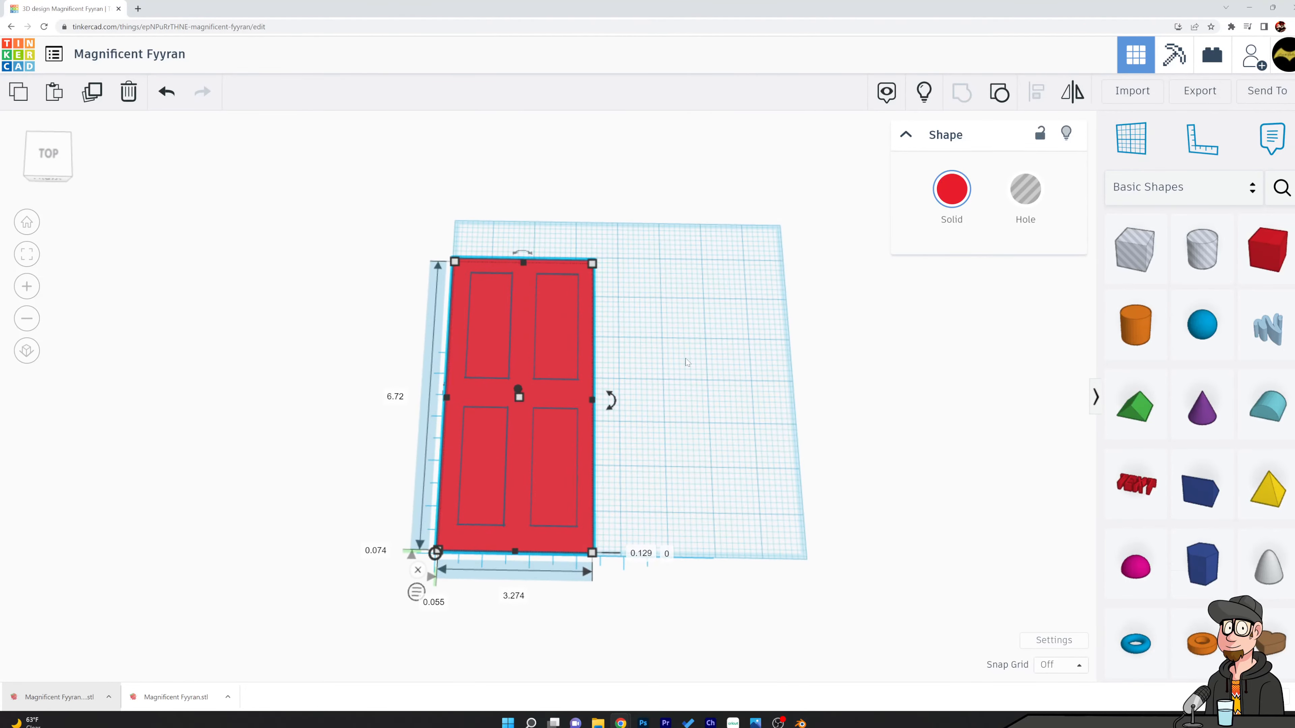
click(663, 444)
Place a small half sphere as a doorknob near the door's right edge, between the upper and lower panels
scroll(661, 452, up, 5)
scroll(660, 456, down, 2)
right_drag(689, 404, 784, 331)
drag(1134, 566, 532, 334)
click(1017, 353)
Add a cylinder about 0.254 in width, length and height and move it beneath the half sphere
drag(1136, 325, 630, 386)
shift+drag(637, 330, 533, 379)
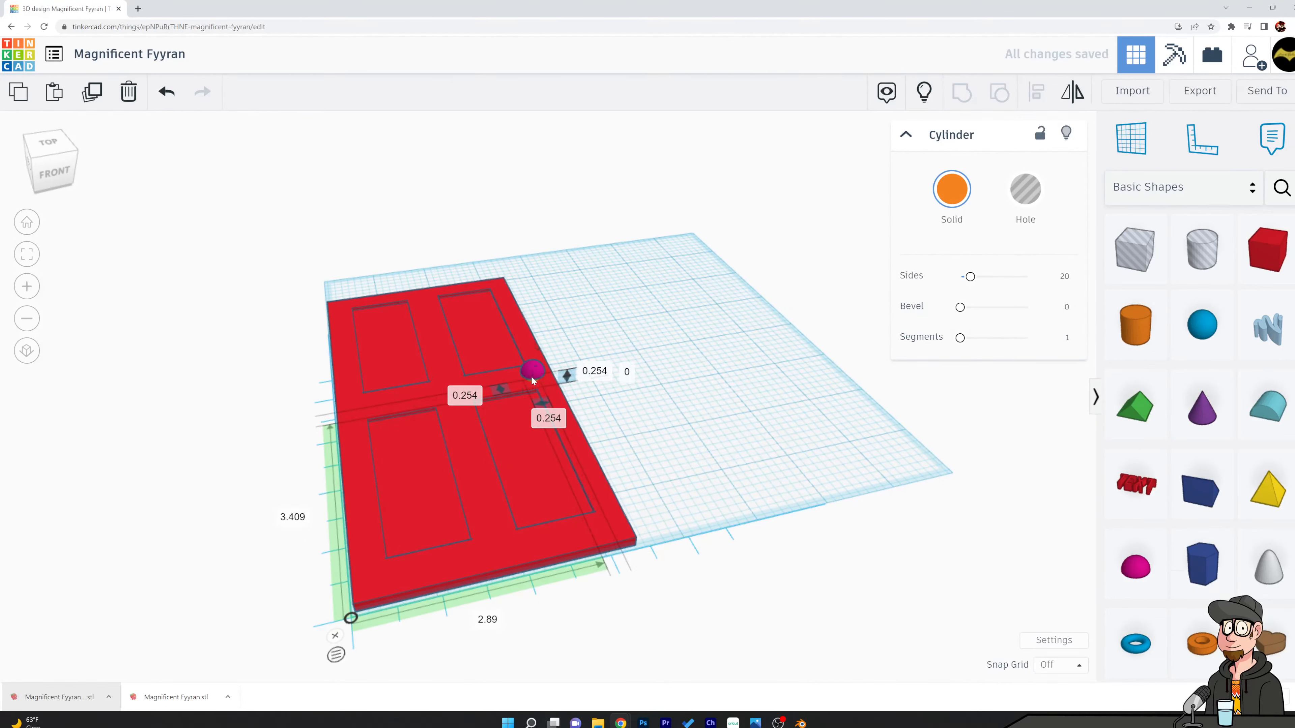
click(643, 376)
Align the cylinder and half sphere on their centres in both horizontal directions
right_drag(643, 376, 607, 329)
scroll(567, 458, up, 3)
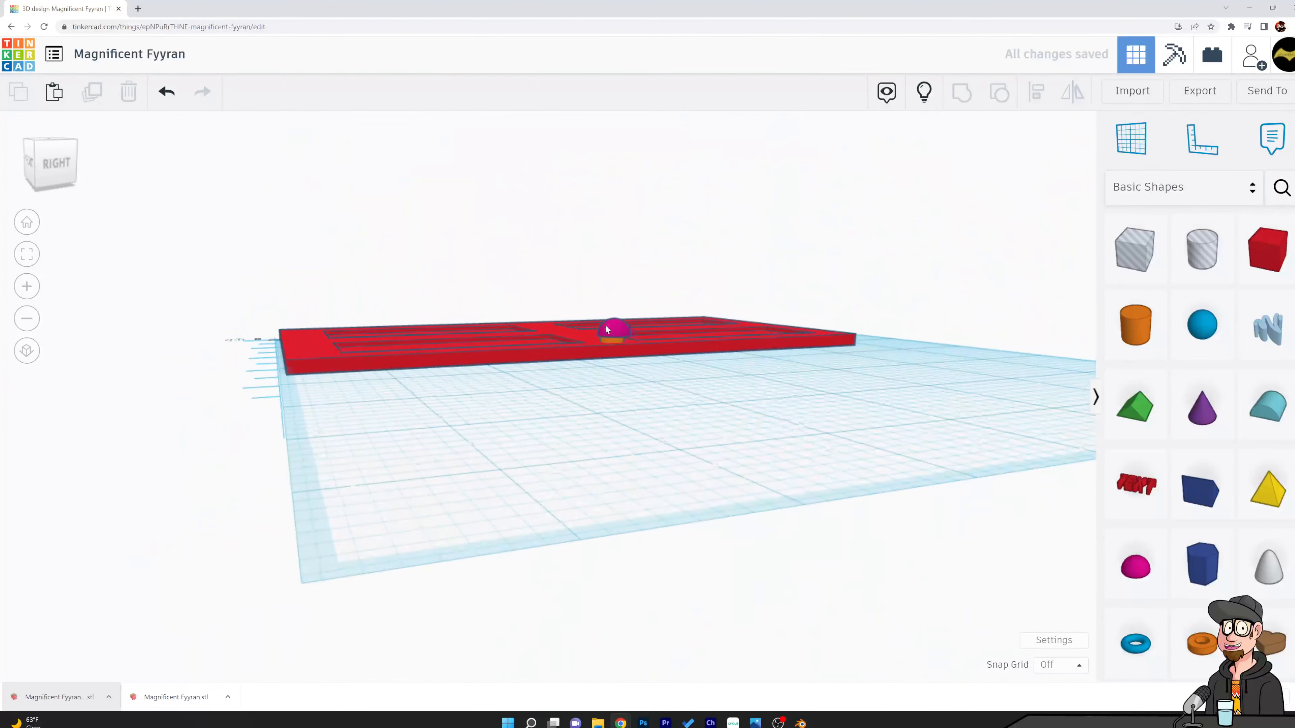
click(614, 343)
shift+click(620, 326)
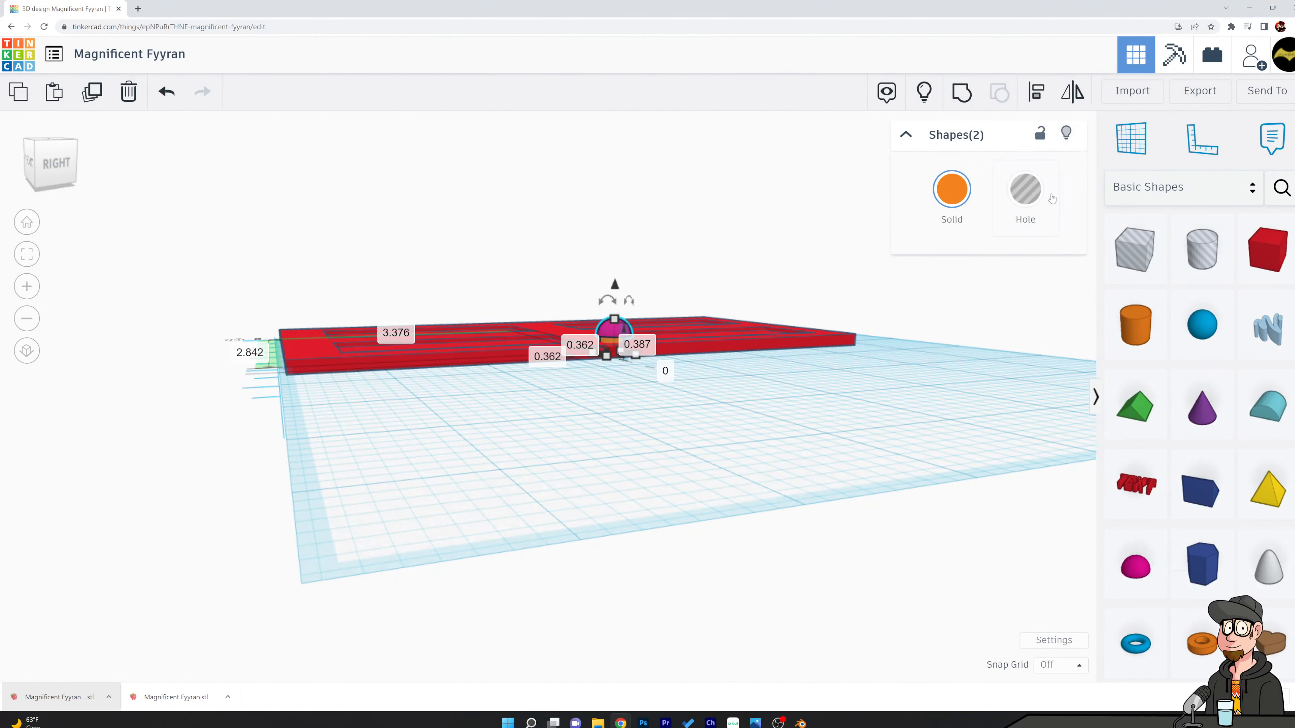
click(1034, 98)
right_drag(622, 306, 627, 370)
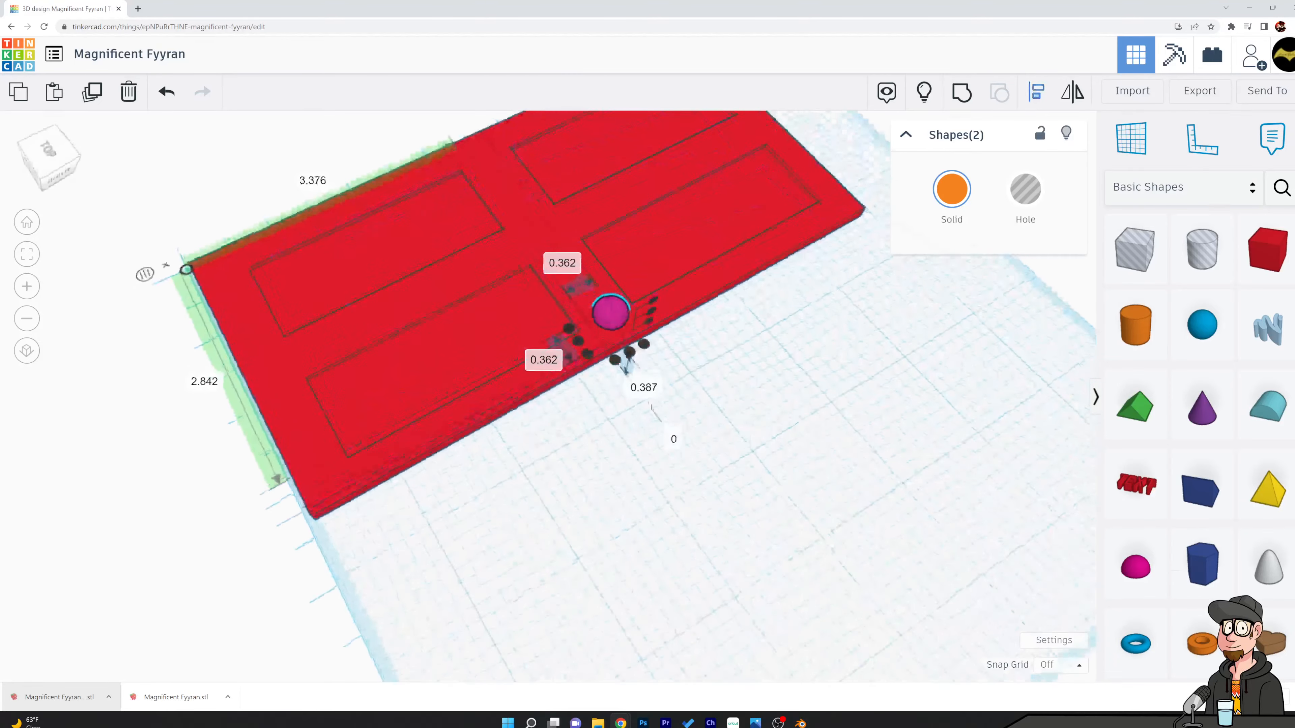
click(629, 353)
click(578, 343)
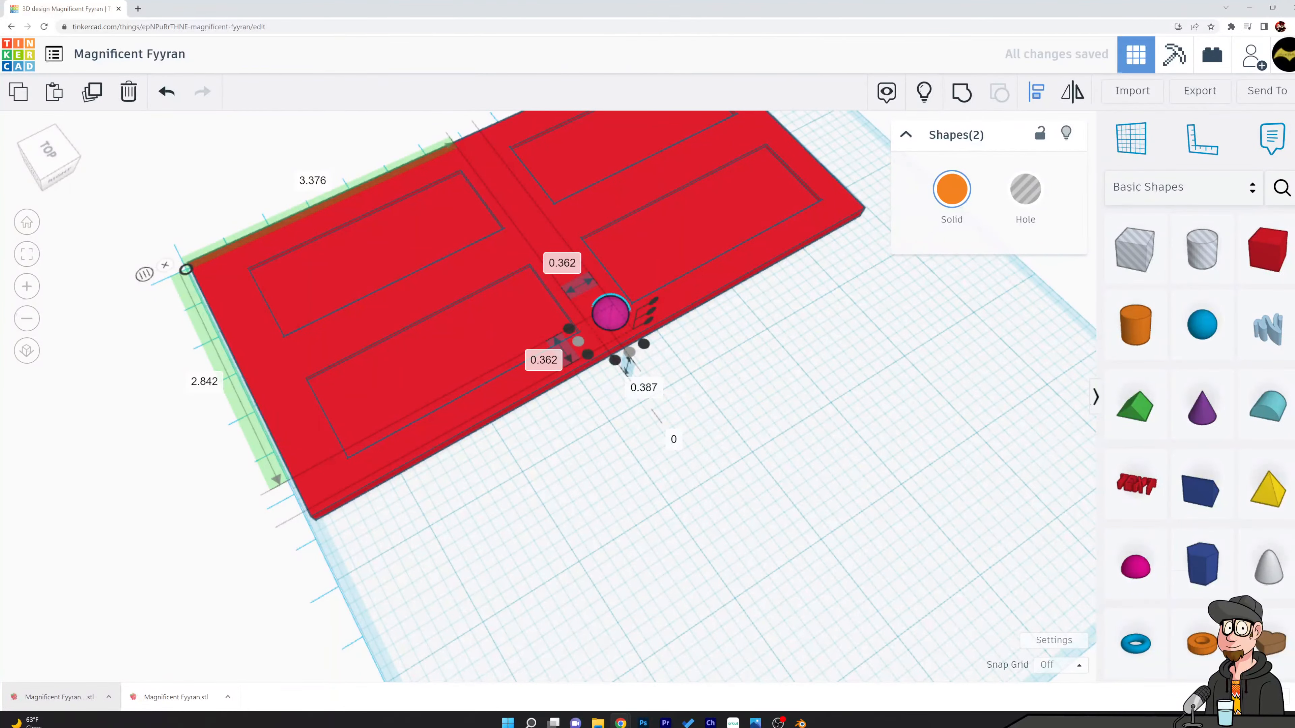
click(628, 333)
Change the colour of the knob's half sphere and cylinder to white
click(614, 317)
right_drag(619, 352, 618, 294)
right_drag(638, 456, 610, 350)
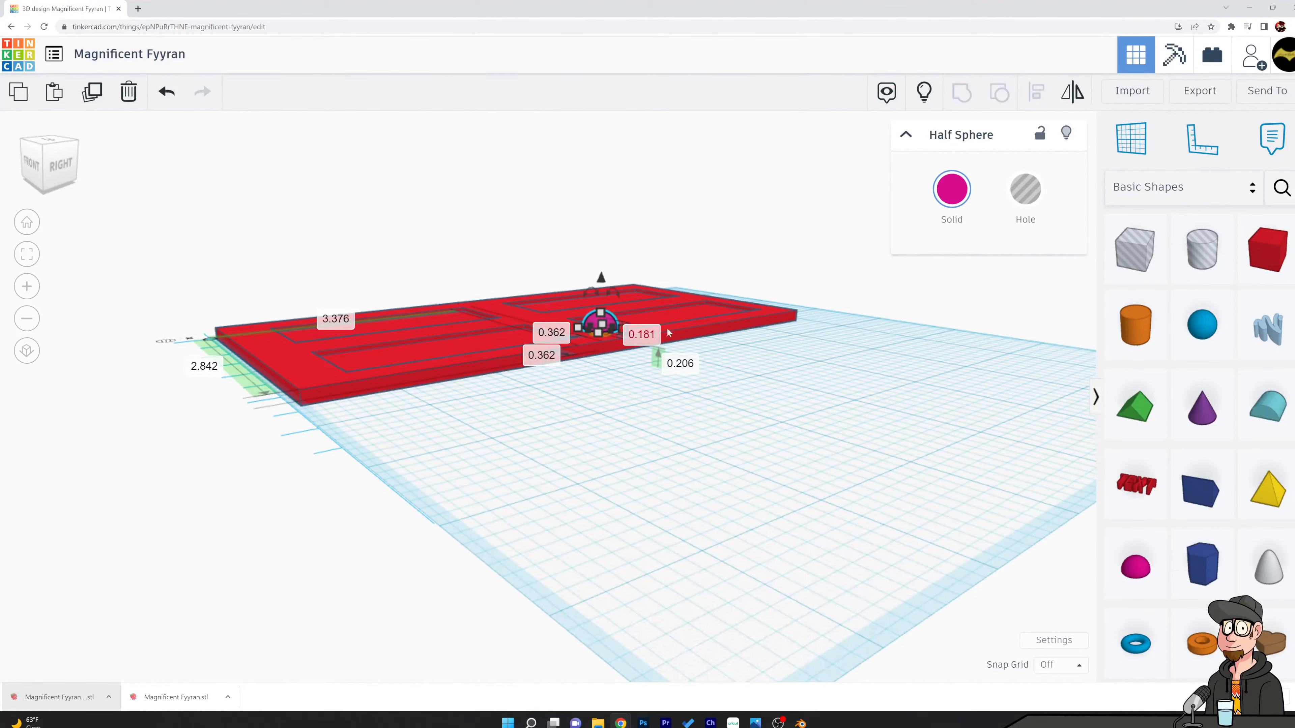
click(943, 197)
click(1211, 303)
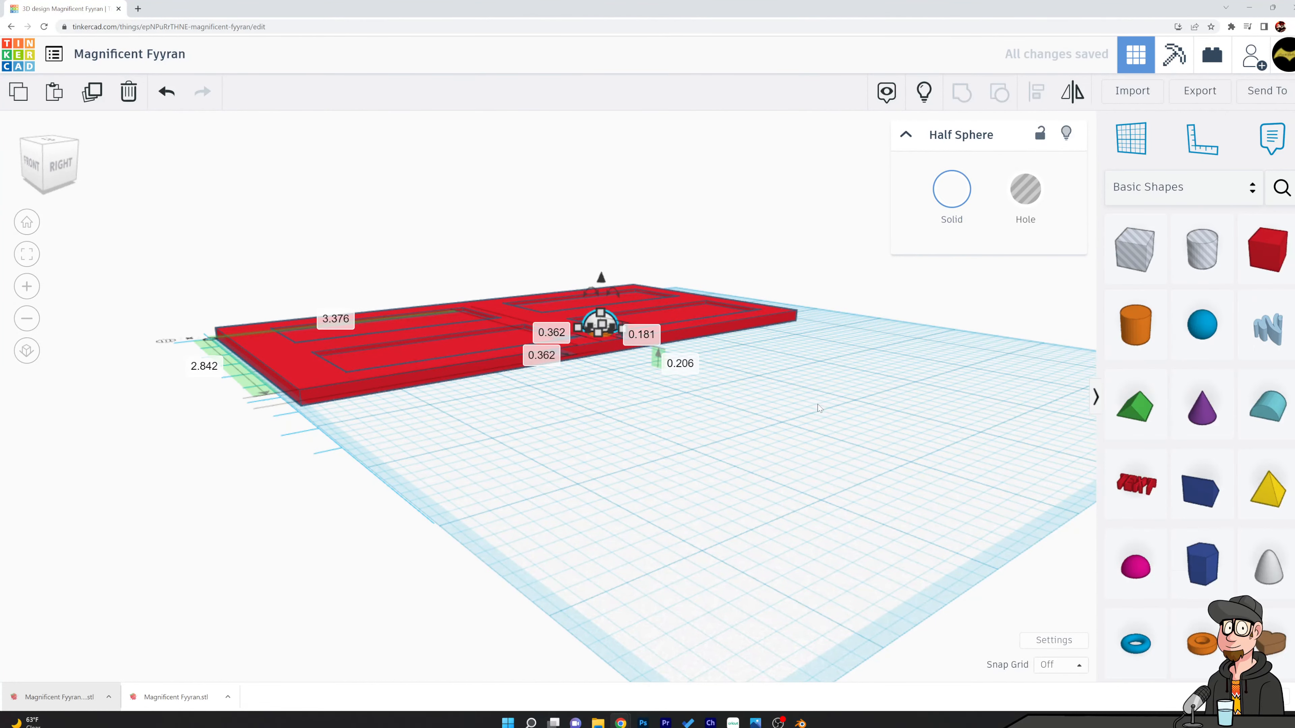
click(818, 408)
click(604, 336)
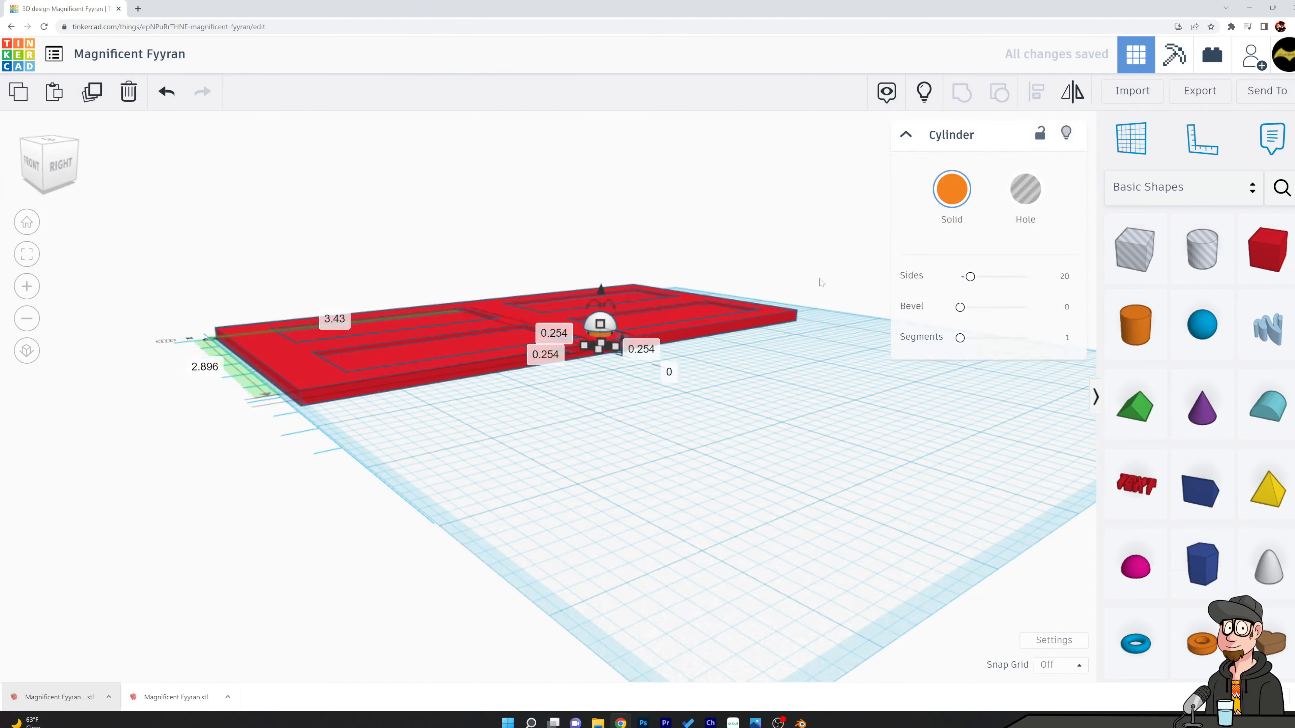
click(952, 190)
click(1211, 308)
click(668, 408)
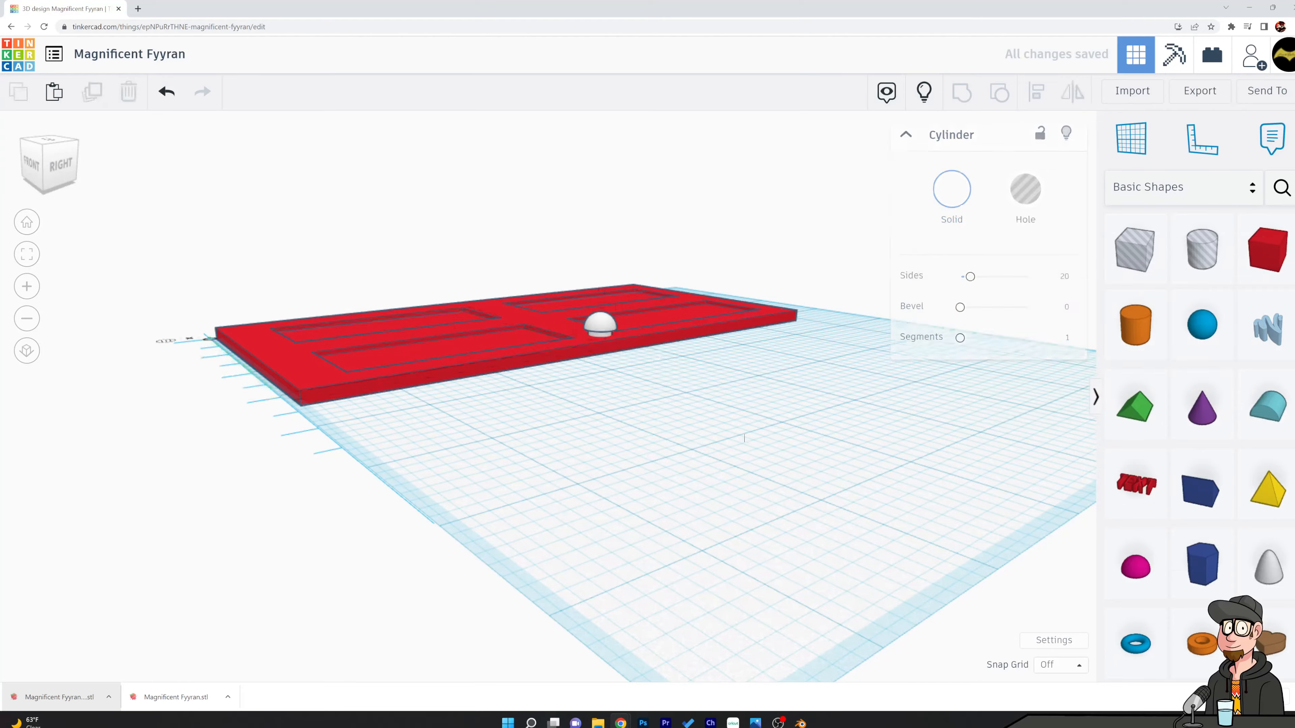
Add a solid box to the right of the door and shrink it to a slab about 1.71 × 1.71 × 0.16
right_drag(648, 400, 754, 517)
scroll(754, 518, down, 3)
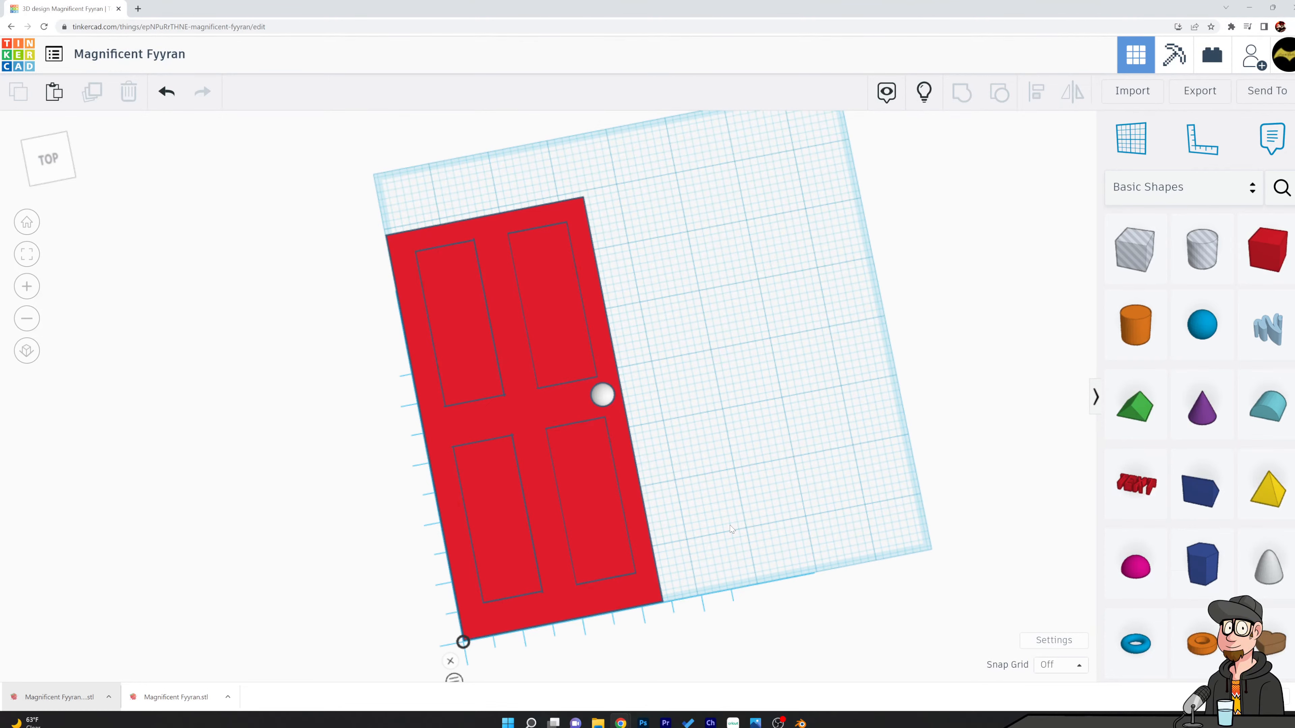
right_drag(818, 500, 761, 390)
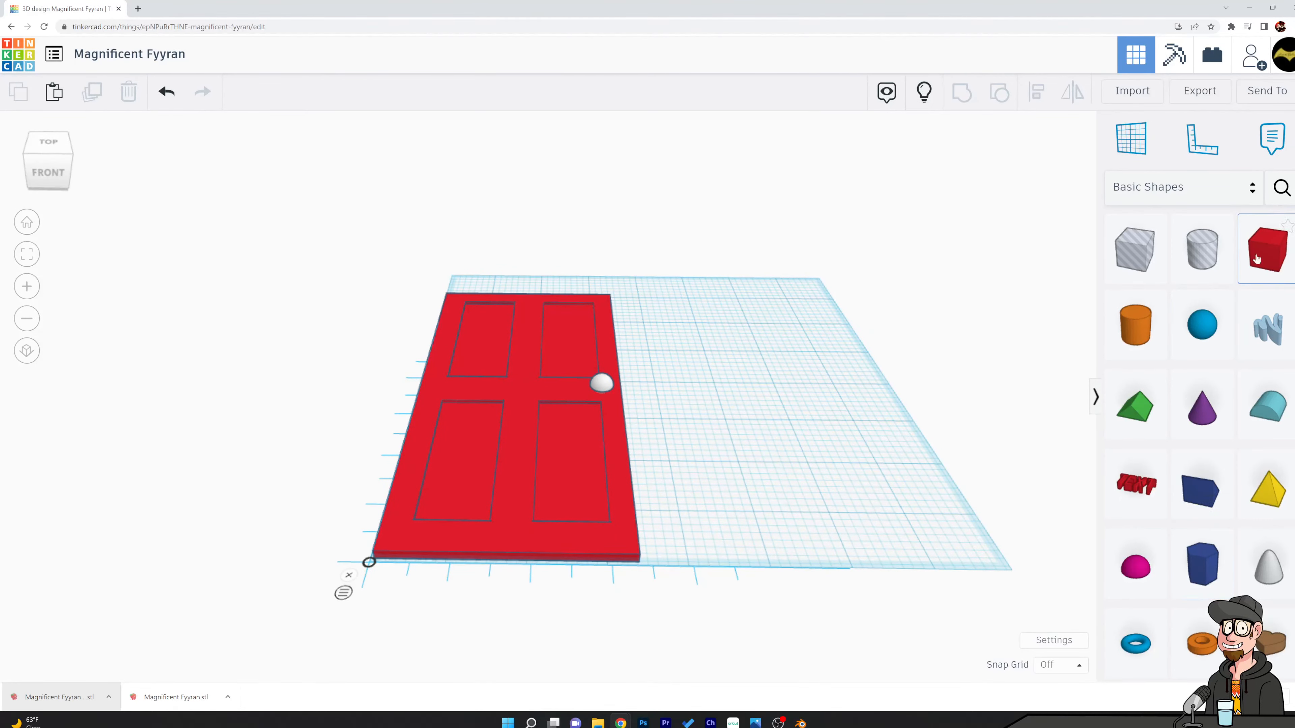
drag(1256, 256, 767, 491)
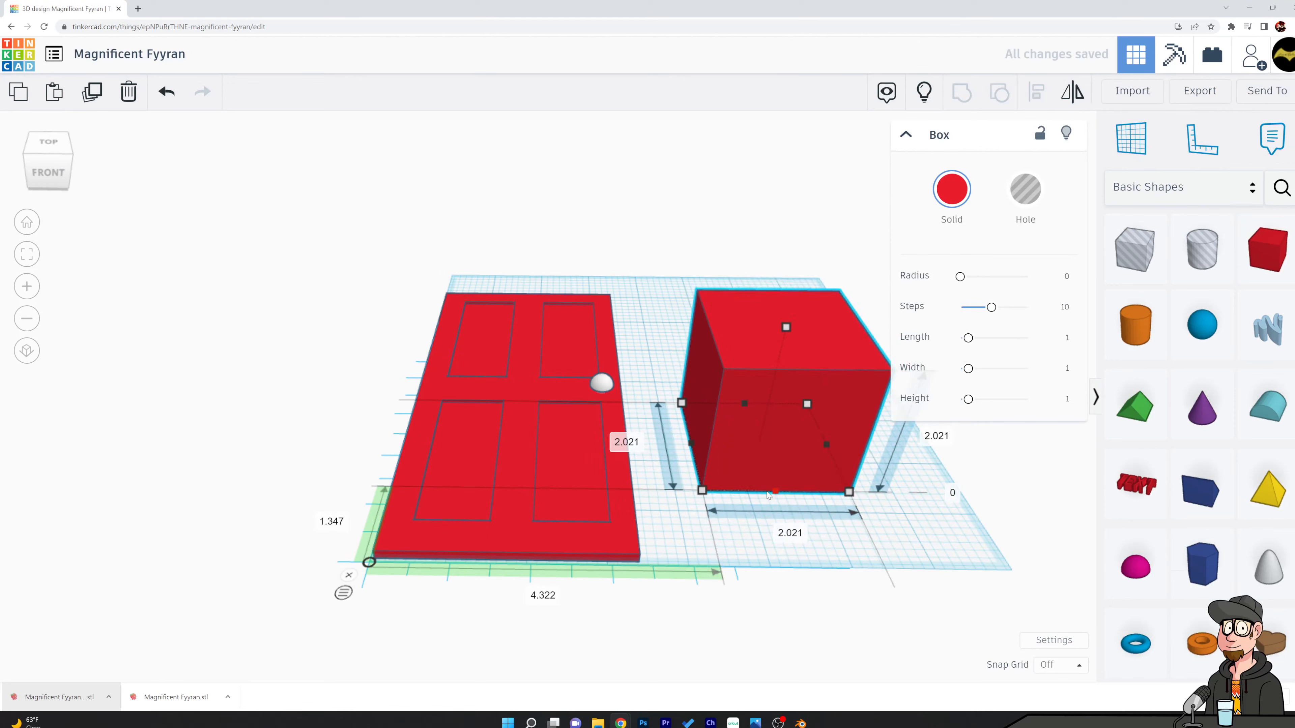
shift+drag(786, 328, 770, 435)
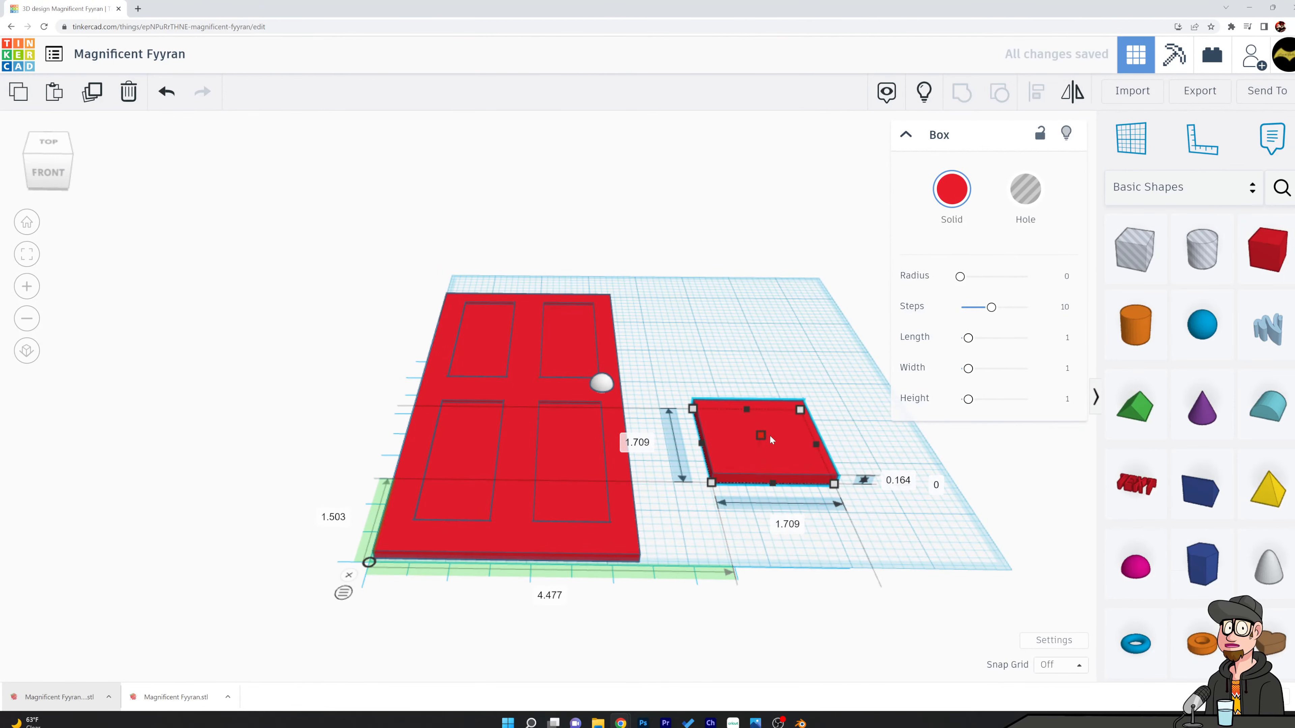
click(767, 355)
Place a solid six-sided polygon about 0.87 × 1 beside the square slab and stretch it into a tall column
right_drag(767, 354, 760, 452)
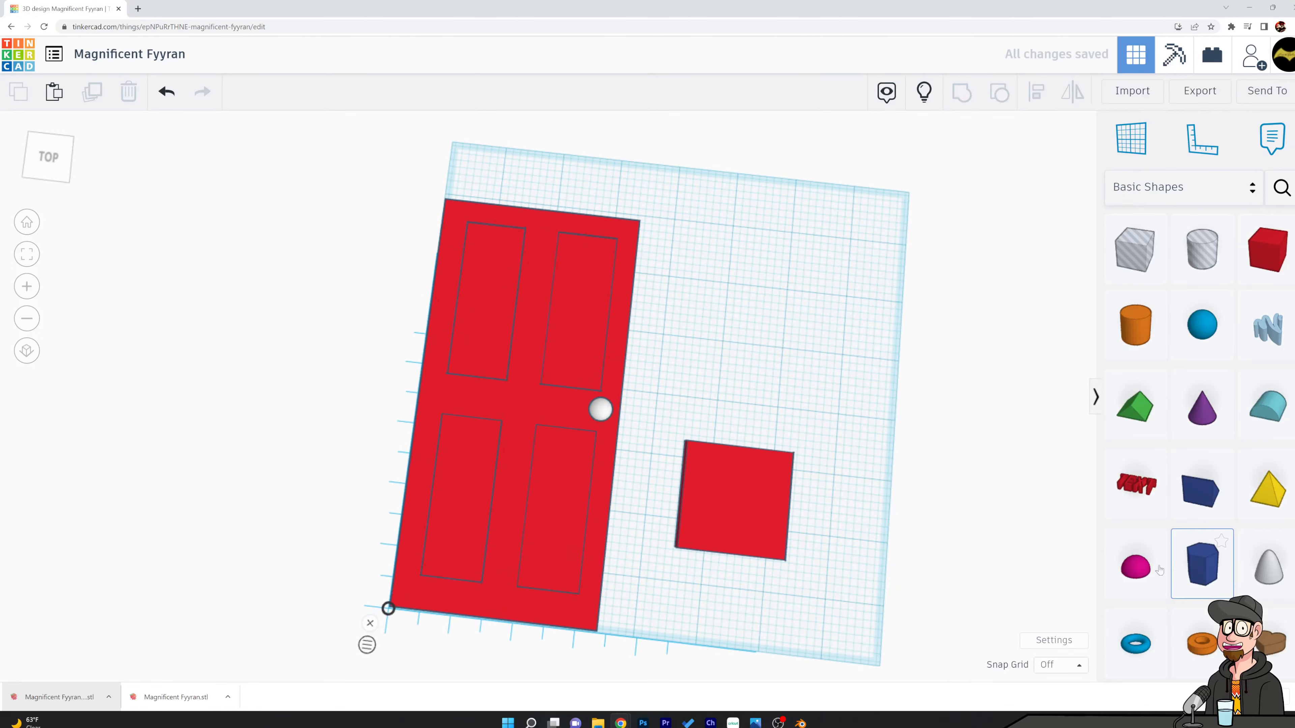
drag(1202, 564, 841, 467)
right_drag(850, 514, 870, 352)
drag(868, 350, 823, 257)
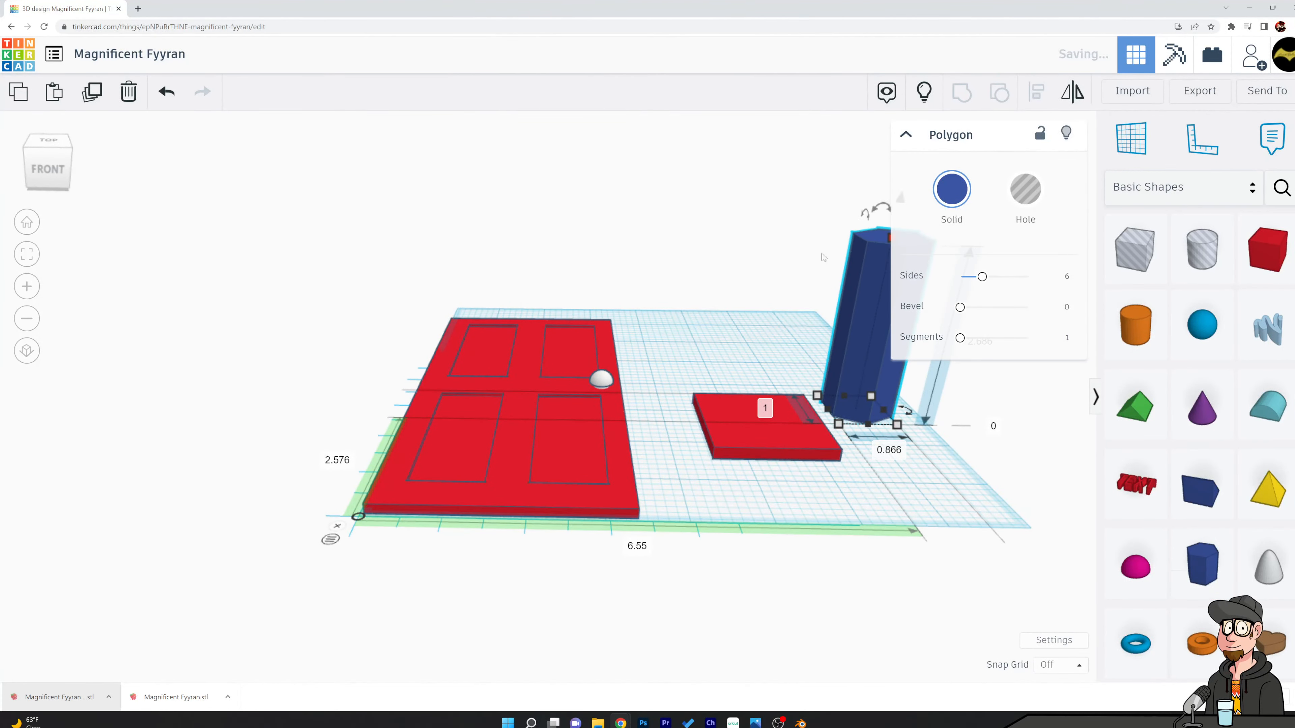
Shrink the hexagonal column to a bolt head about 0.17 × 0.14 × 0.2 on the red slab's rear right corner
middle_drag(771, 335, 604, 343)
shift+drag(783, 252, 762, 393)
right_drag(765, 338, 699, 470)
scroll(700, 470, up, 5)
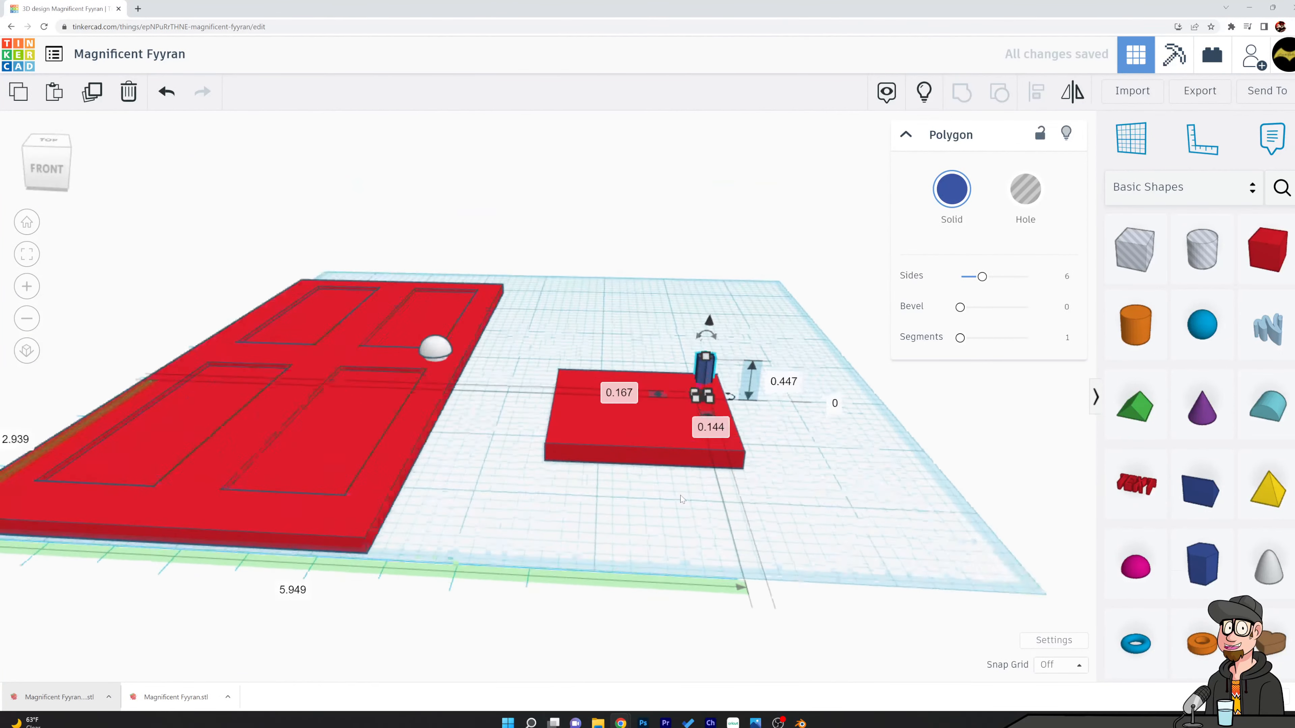
drag(715, 314, 712, 345)
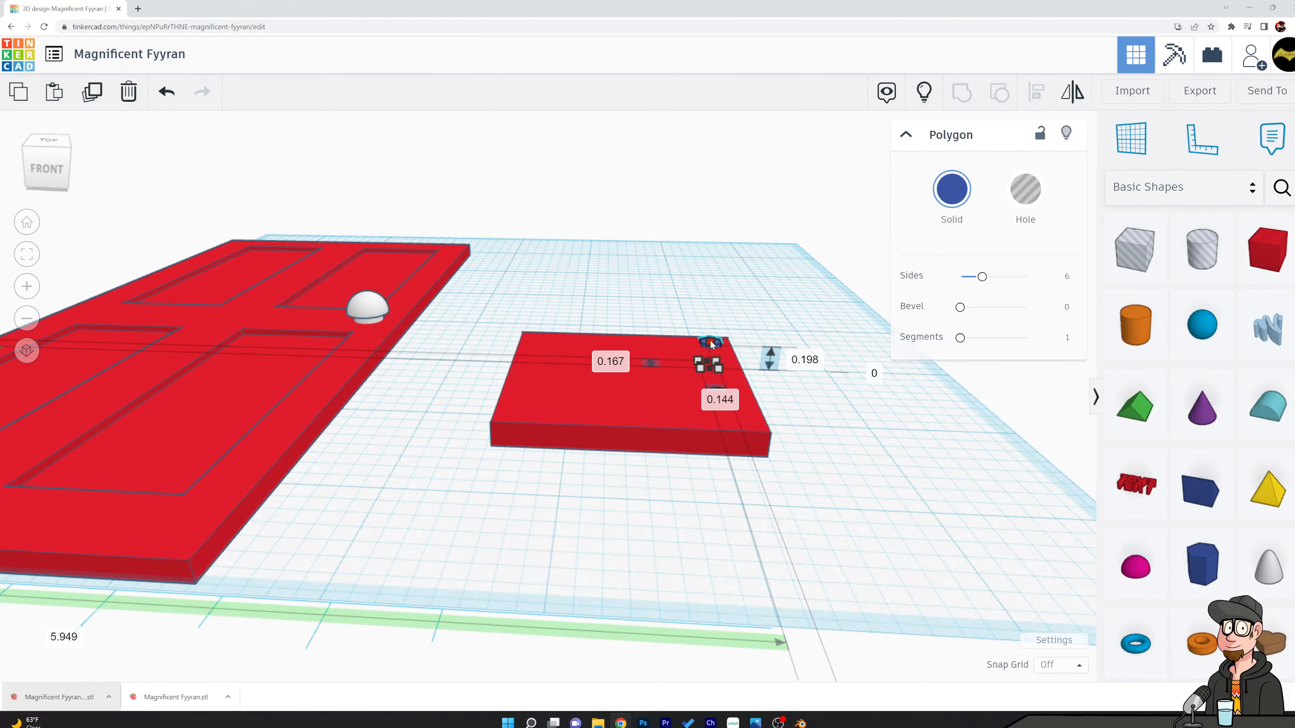
click(751, 243)
right_drag(751, 244, 753, 306)
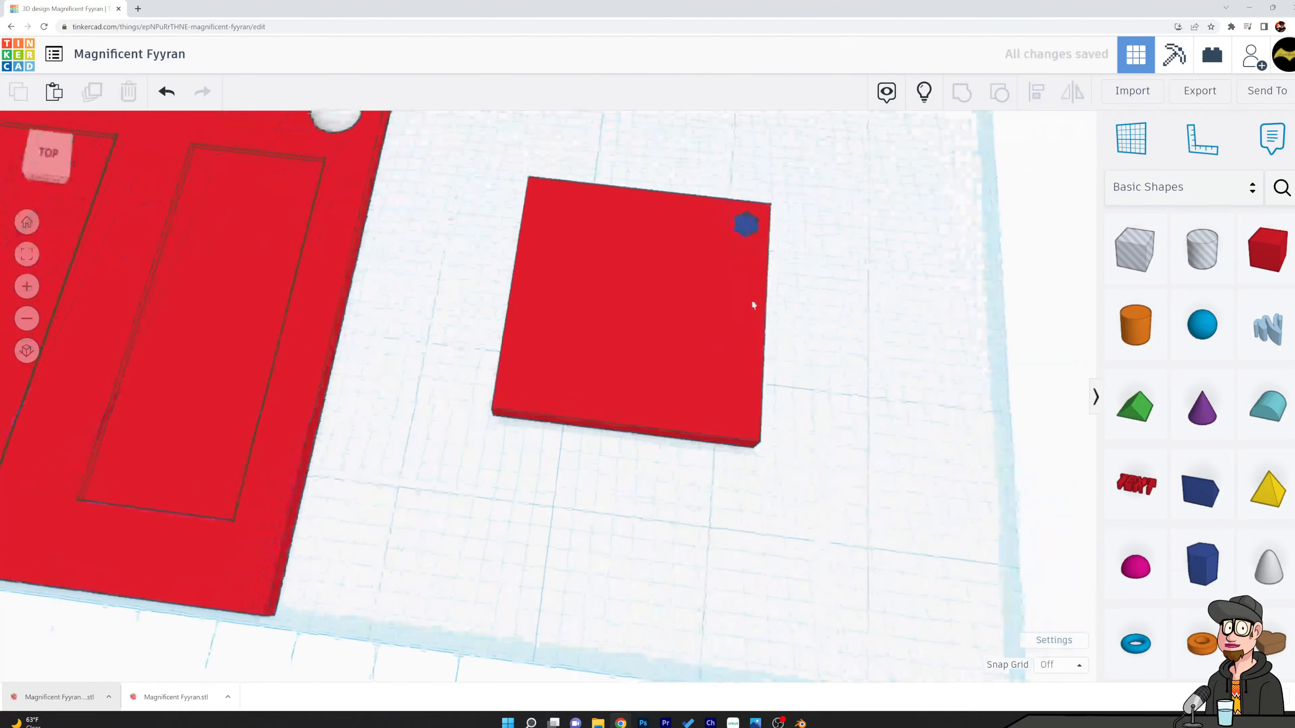
Copy the bolt head to the slab's front right corner, and duplicate that pair onto the two left corners
click(746, 222)
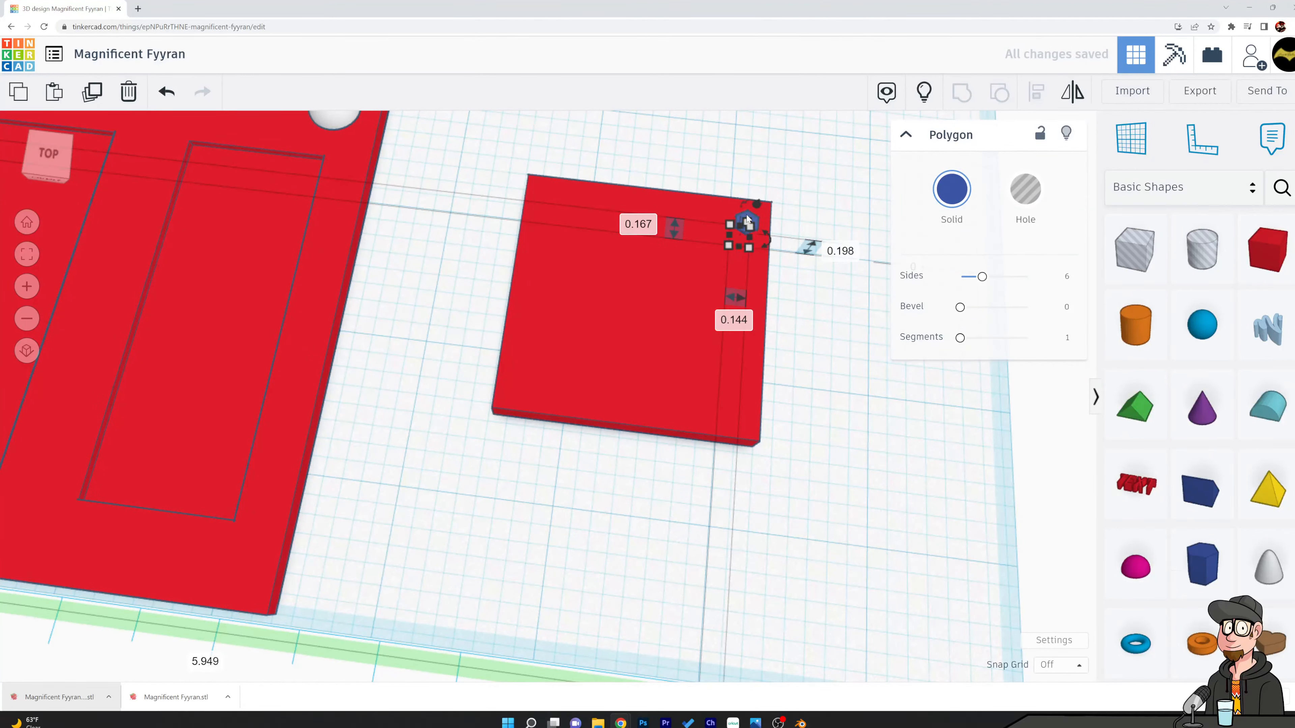
drag(747, 220, 734, 408)
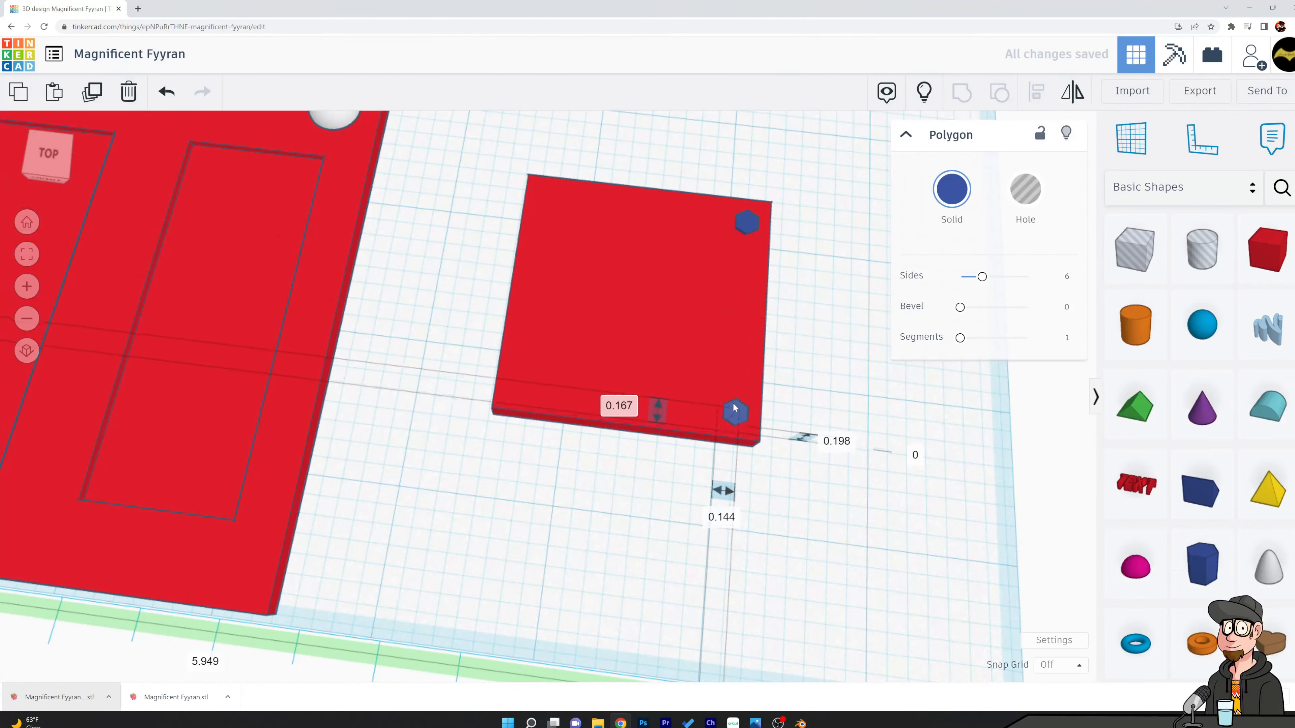
click(744, 225)
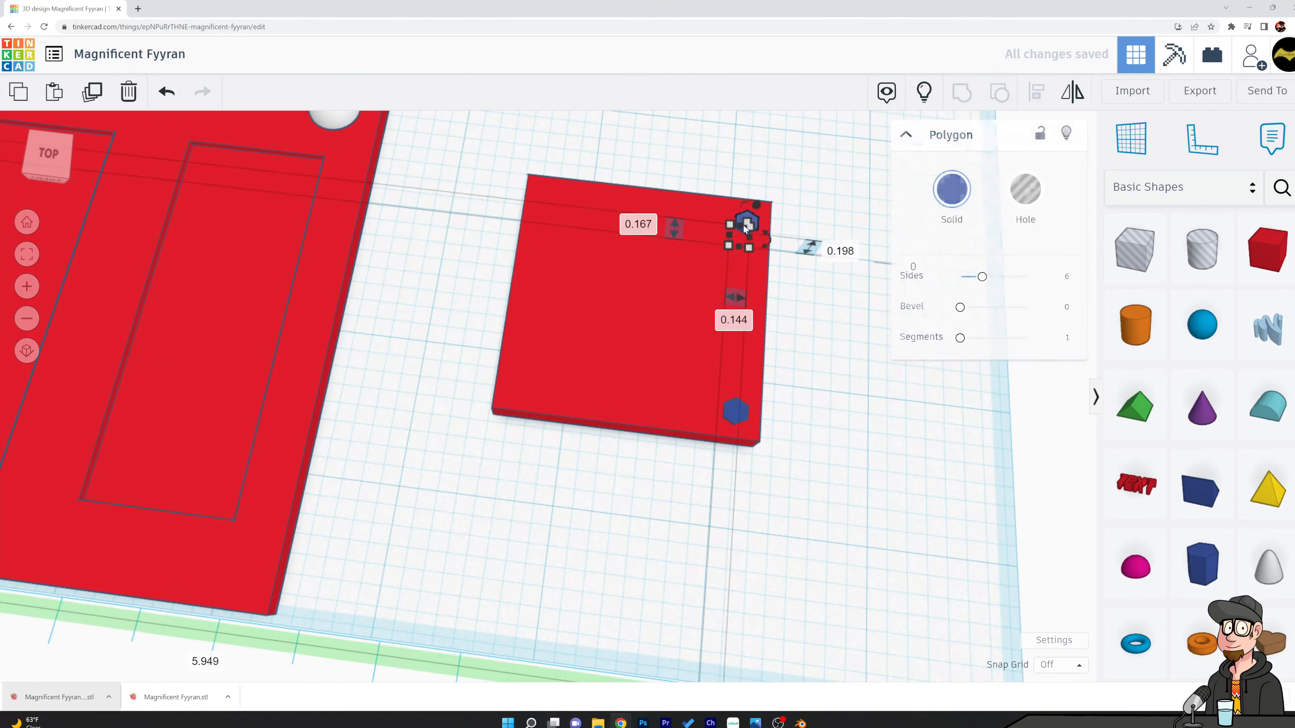
shift+click(736, 411)
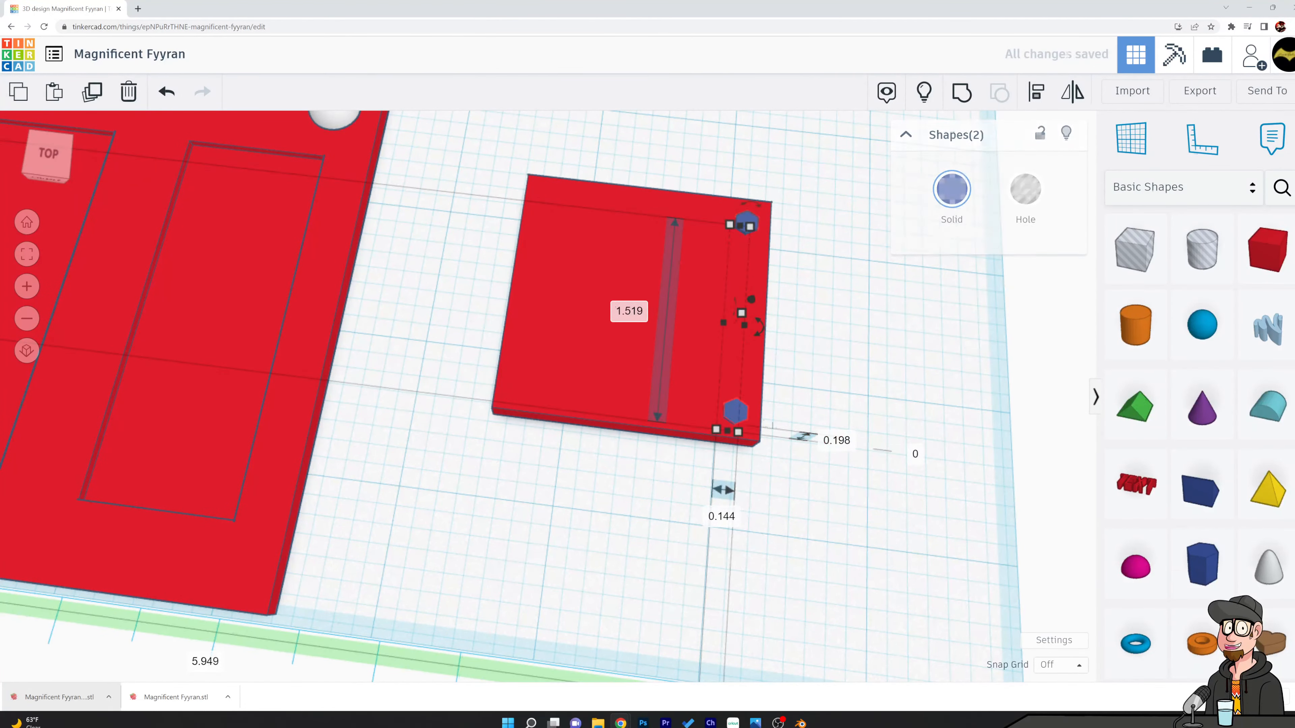
key(ctrl+d)
drag(737, 414, 524, 396)
click(817, 464)
right_drag(818, 464, 817, 368)
Group the slab with its four bolt heads and colour the group white
drag(765, 484, 770, 497)
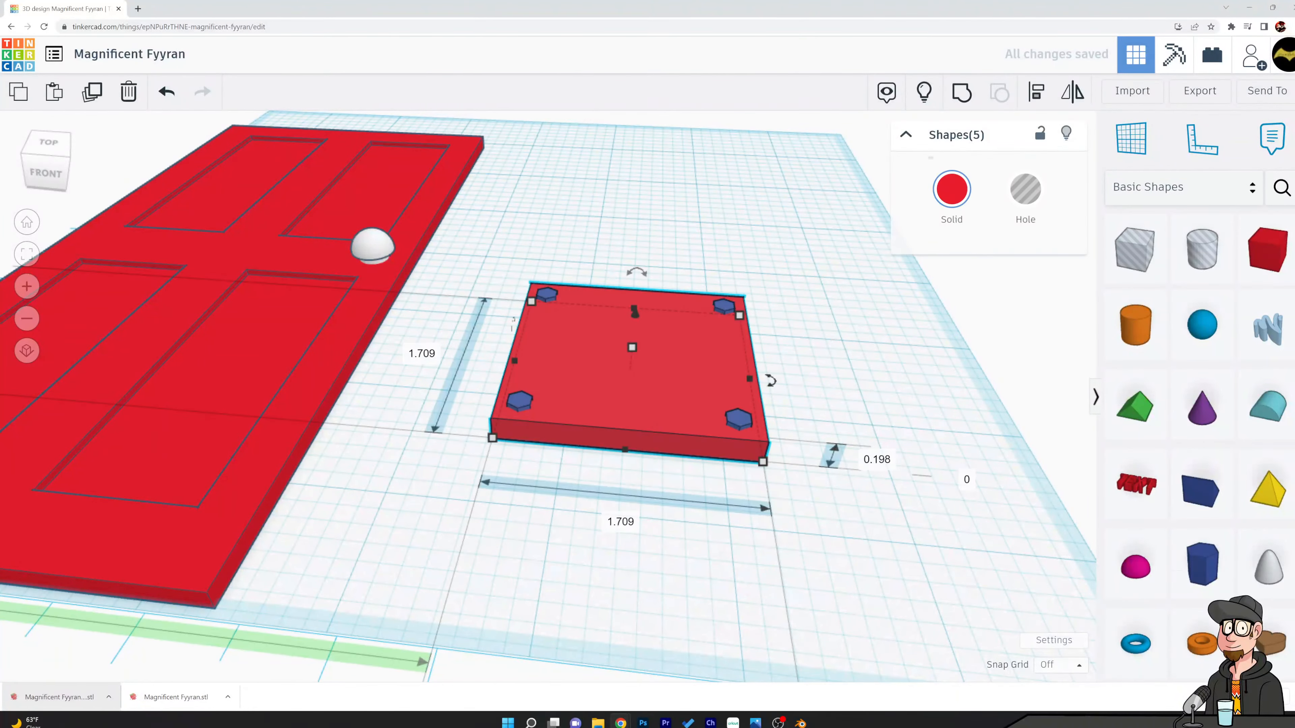
click(960, 91)
click(951, 196)
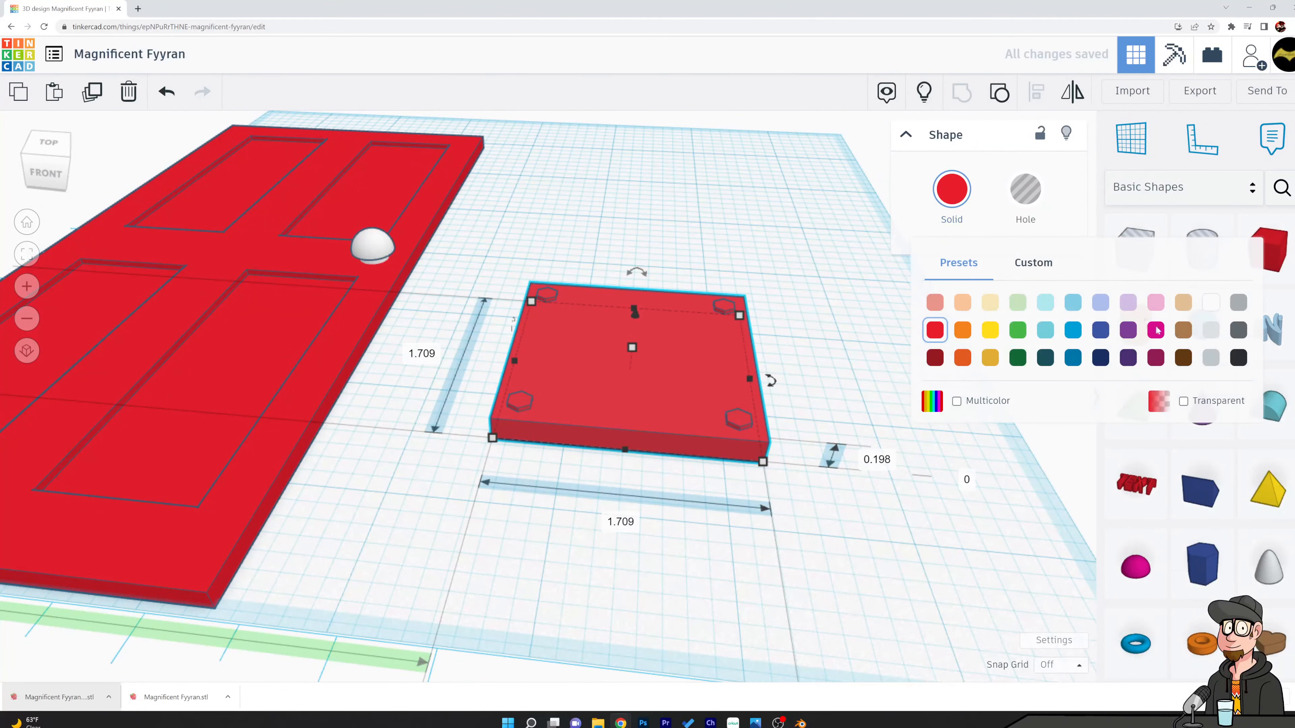
click(1212, 305)
click(852, 580)
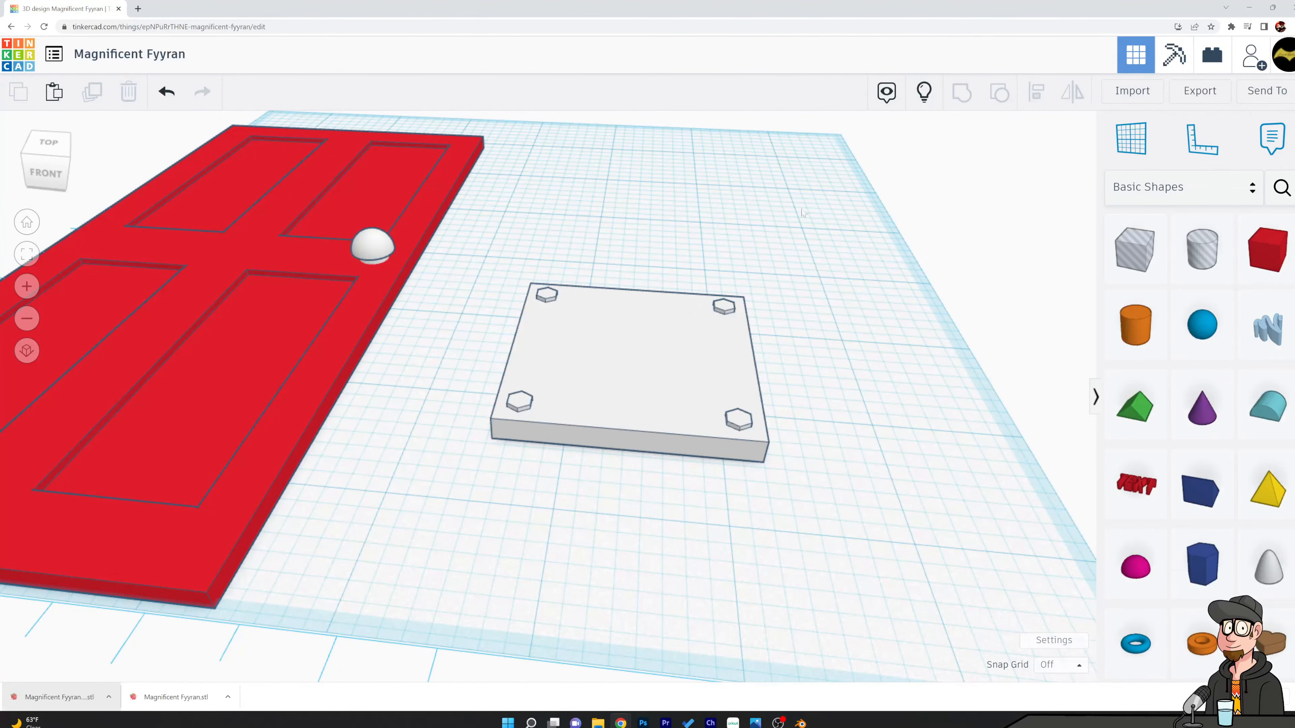
Add a 1 × 1 solid box about 0.22 high on the white plate and align it with the plate's centre
right_drag(815, 245, 820, 341)
drag(1260, 261, 619, 332)
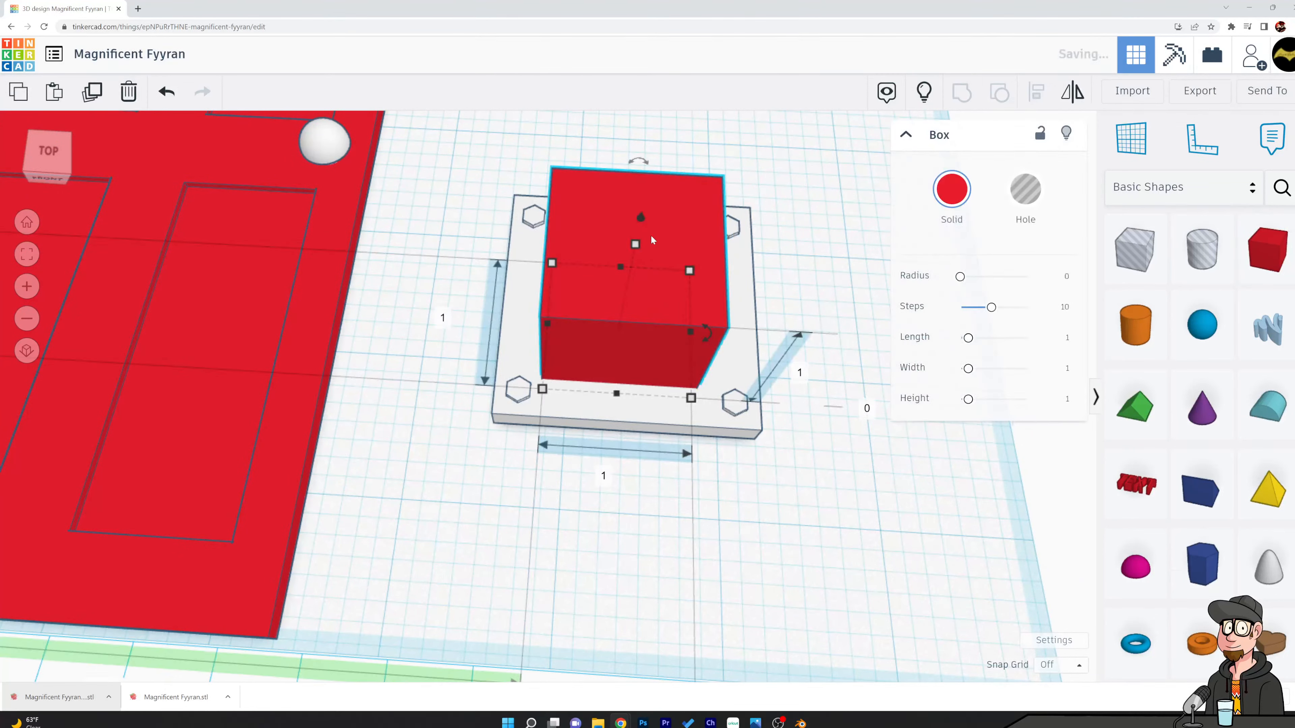
drag(635, 247, 622, 315)
right_drag(683, 217, 671, 265)
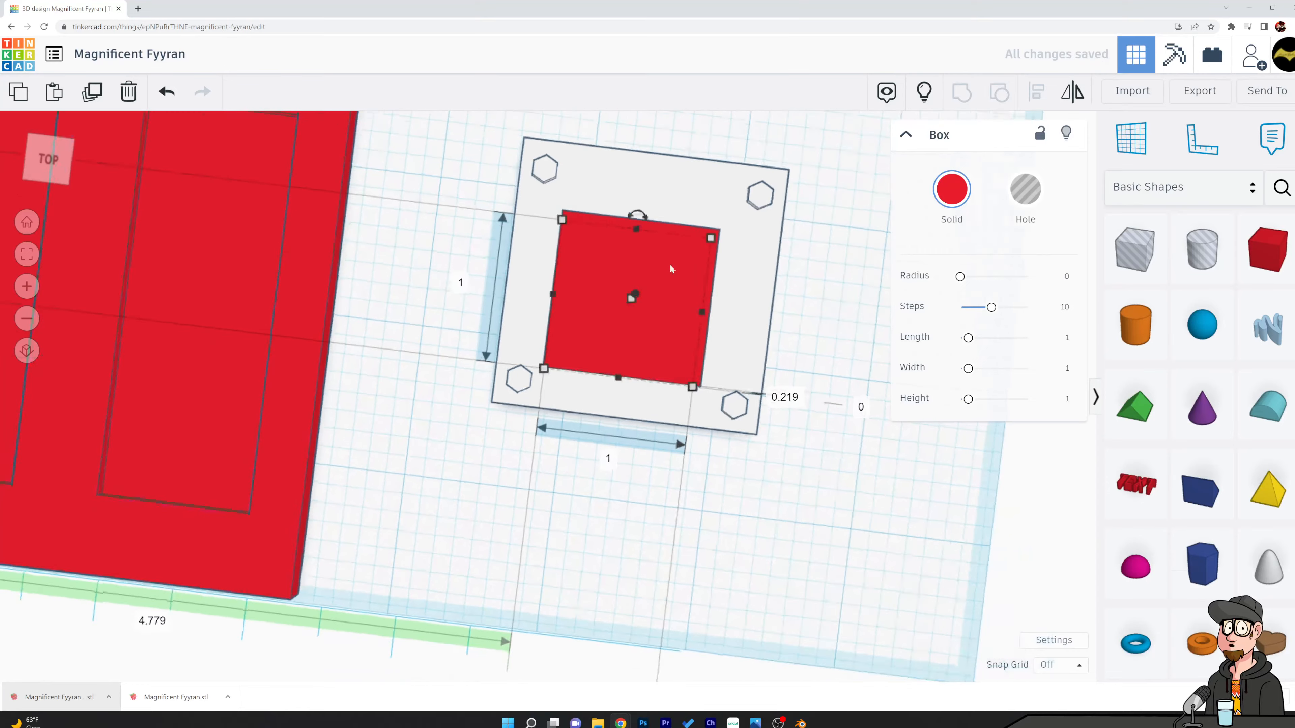
shift+click(692, 199)
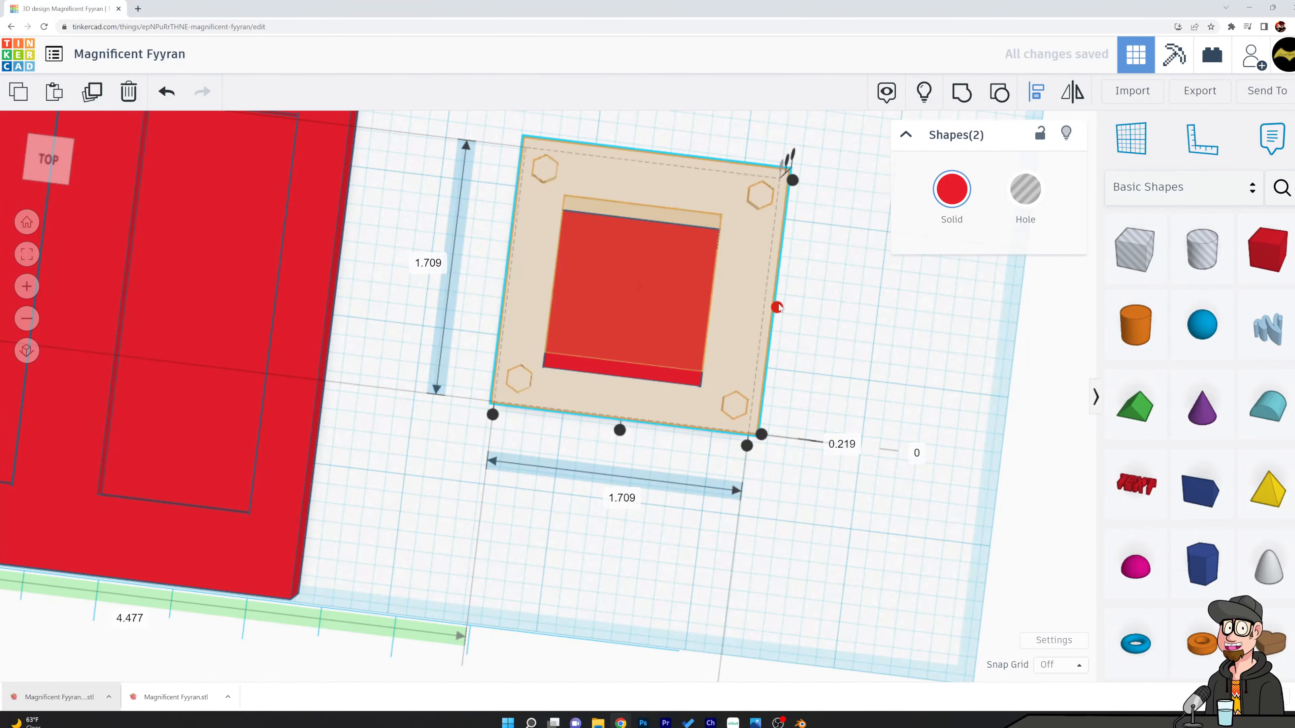
click(619, 429)
click(836, 449)
Lower the red box on the plate slightly, to 0.017 below the workplane
right_drag(835, 449, 865, 201)
click(649, 387)
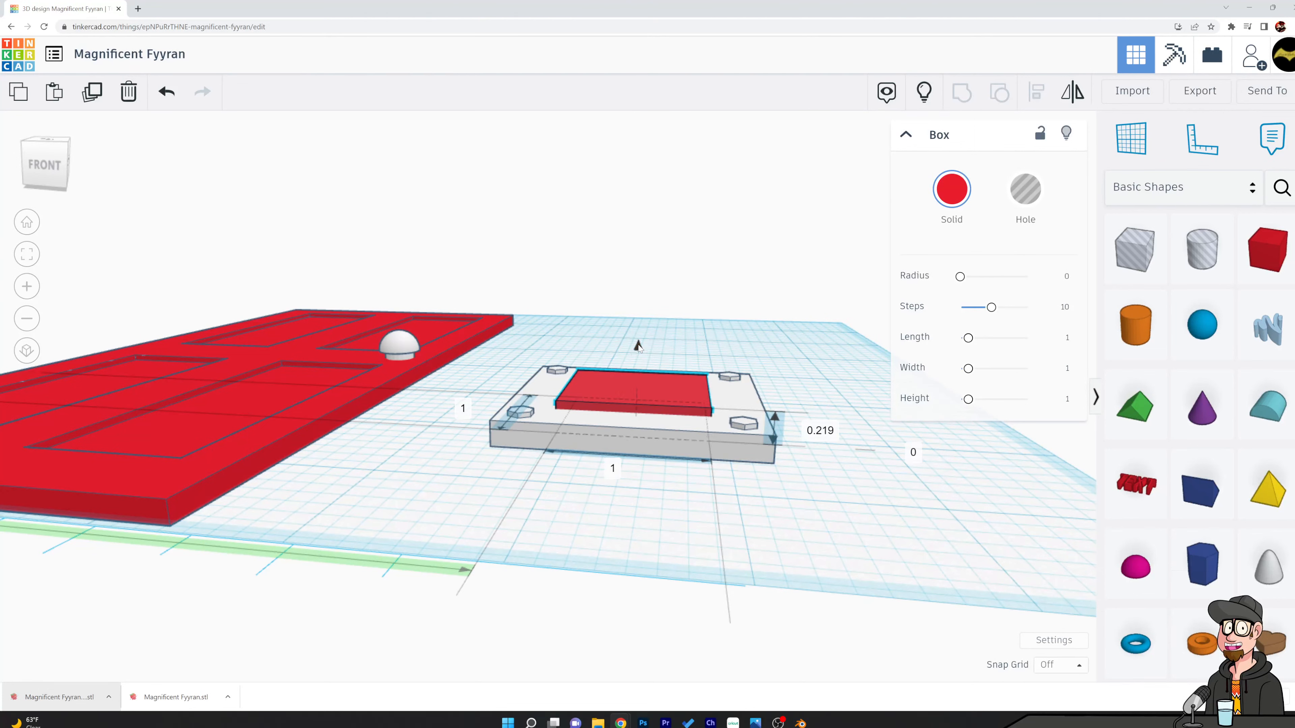
drag(638, 348, 637, 349)
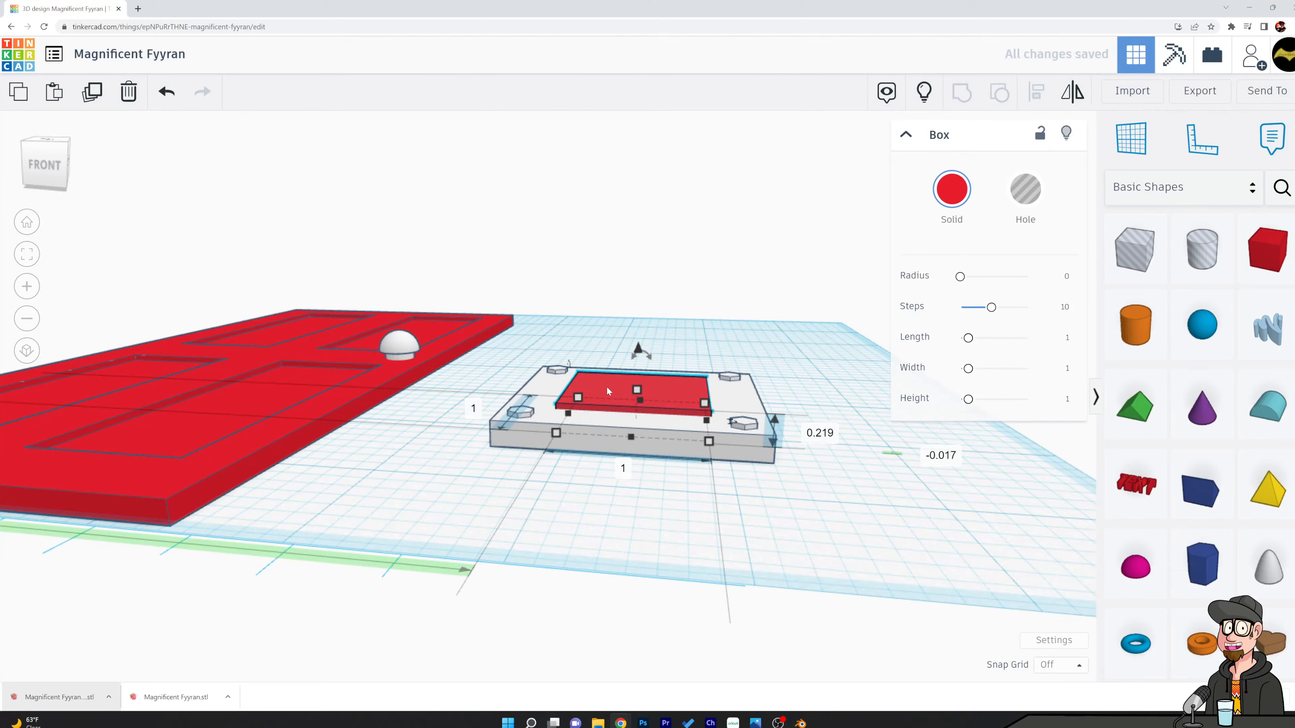
click(576, 505)
Group the raised box with the bolted plate and colour the whole shape white
click(602, 391)
shift+click(556, 381)
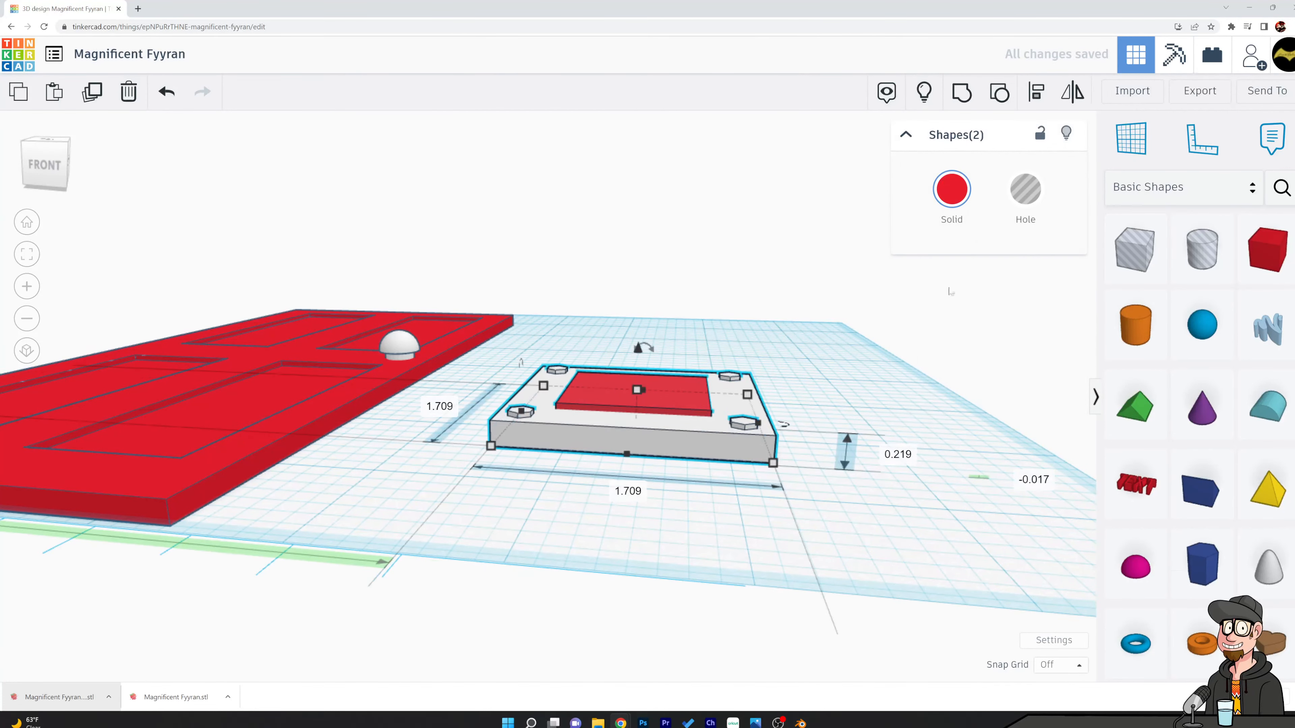
click(961, 91)
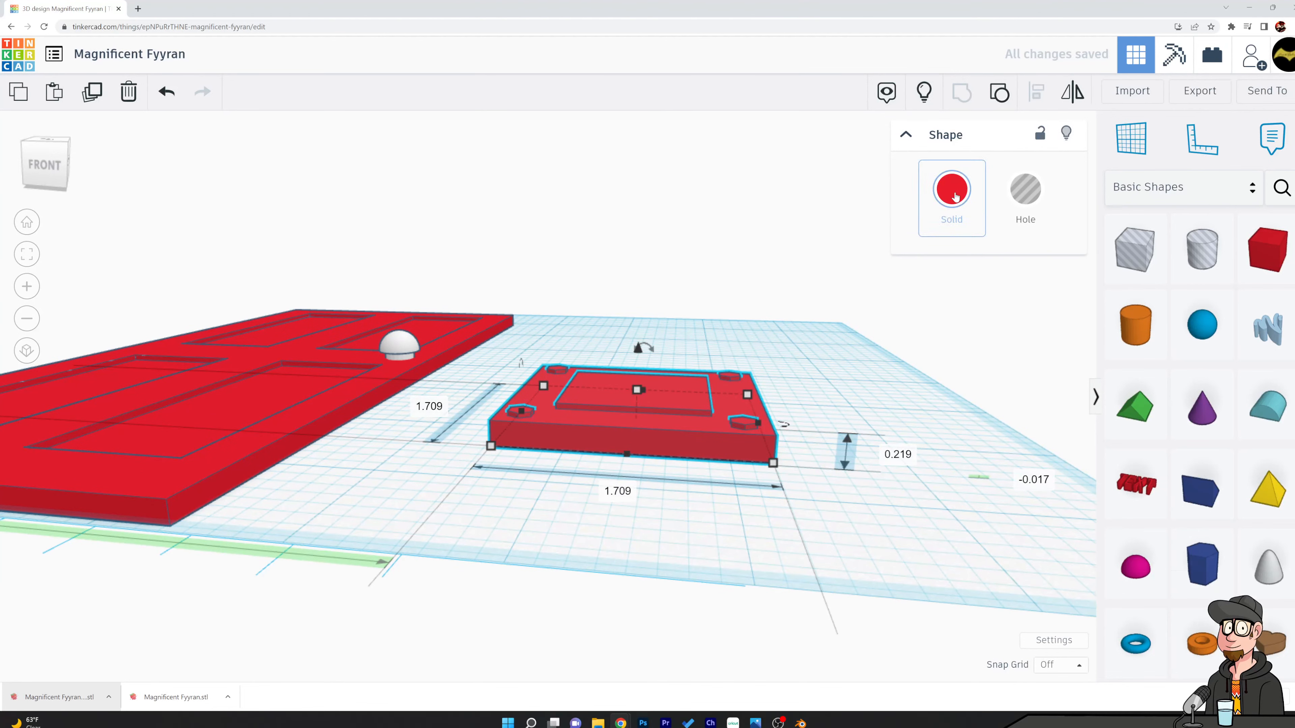
click(955, 196)
click(1216, 304)
click(822, 261)
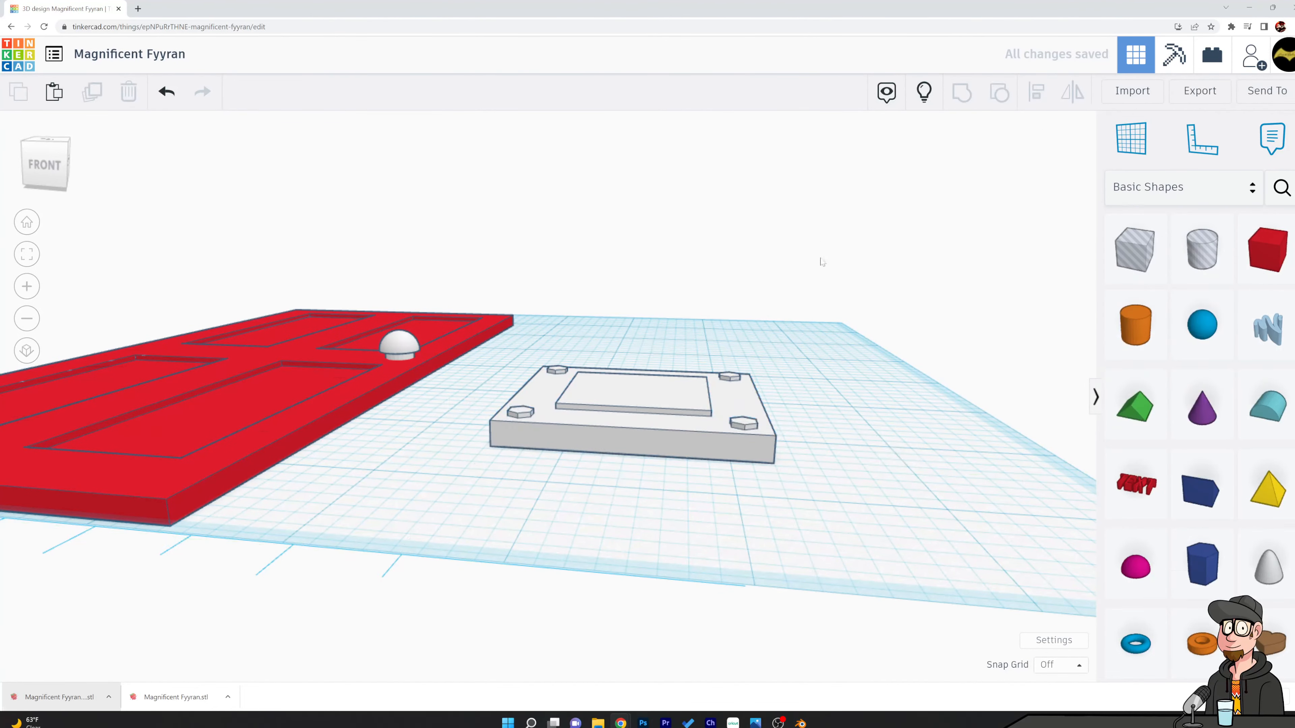
Add a solid cylinder beside the plate, lay it on its side and shrink it to about 0.32 in diameter
right_drag(800, 271, 805, 410)
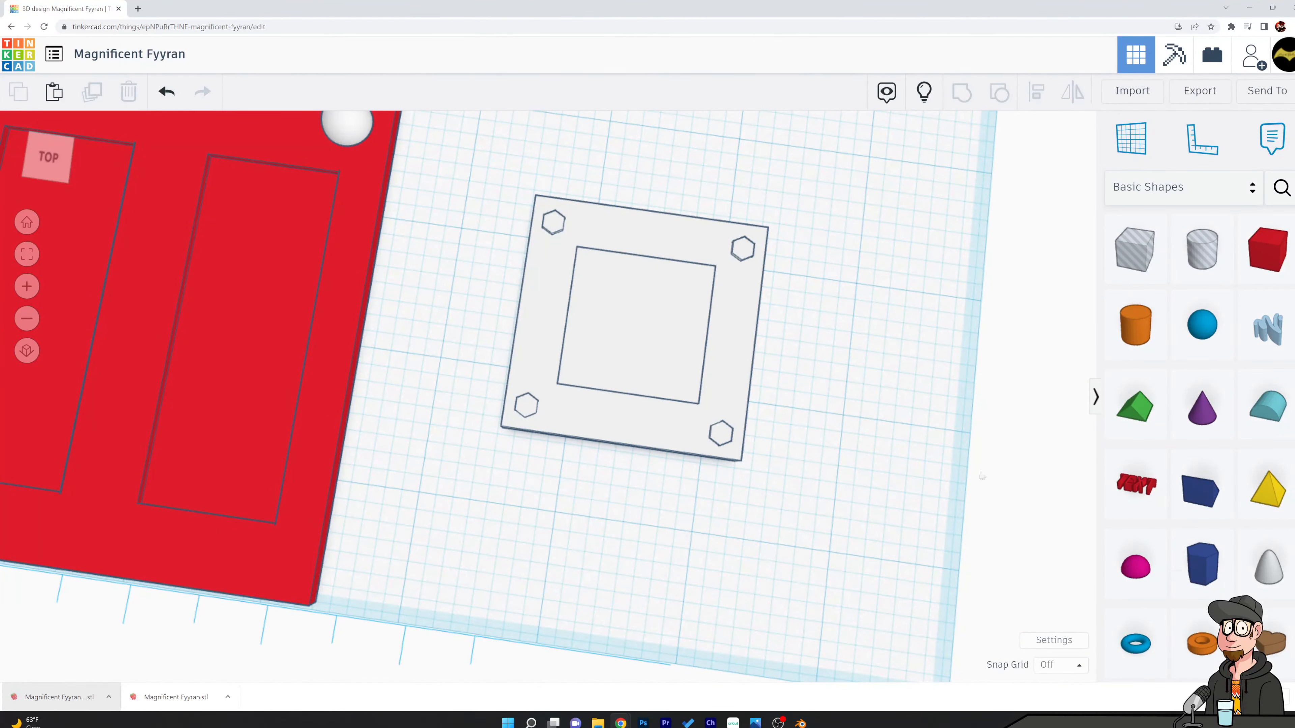
scroll(871, 326, down, 3)
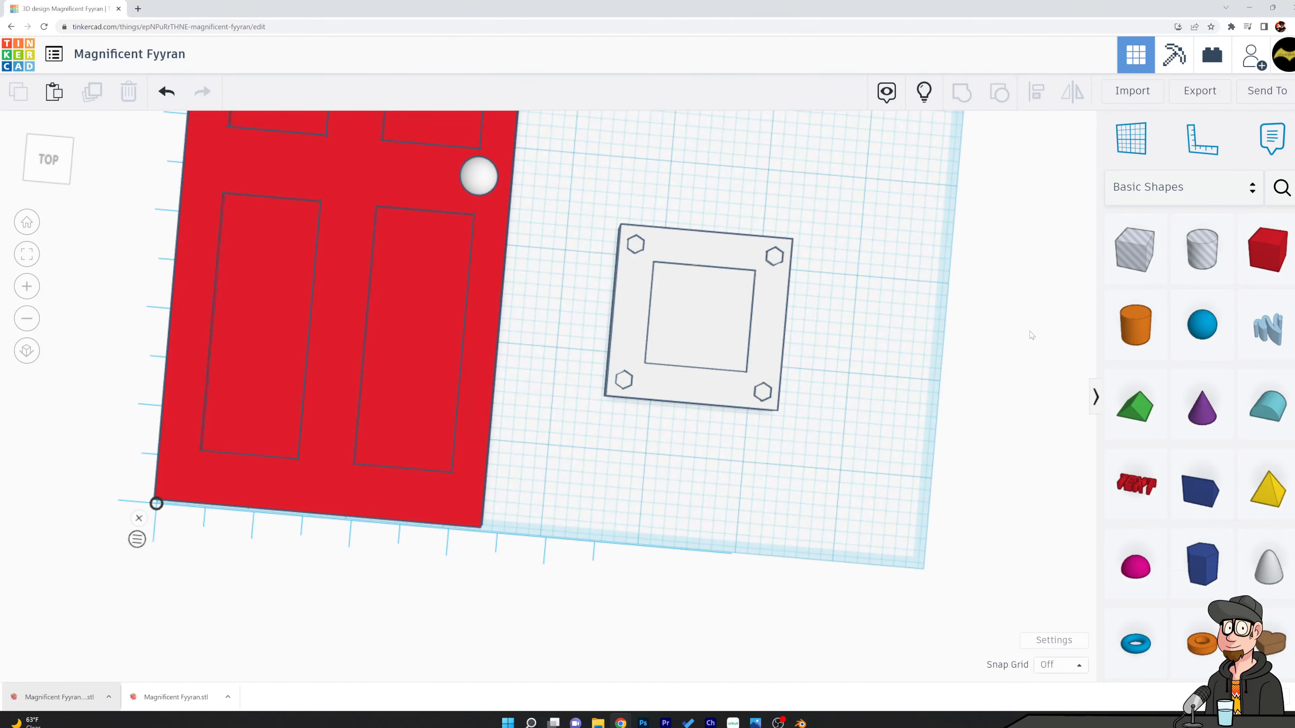
drag(1135, 325, 845, 380)
right_drag(875, 470, 820, 148)
drag(816, 134, 703, 103)
shift+drag(769, 159, 750, 201)
Add a second cylinder, lay it on its side and reshape it into a rod about 0.19 in diameter and 2.86 long
drag(1136, 324, 798, 278)
drag(882, 197, 768, 169)
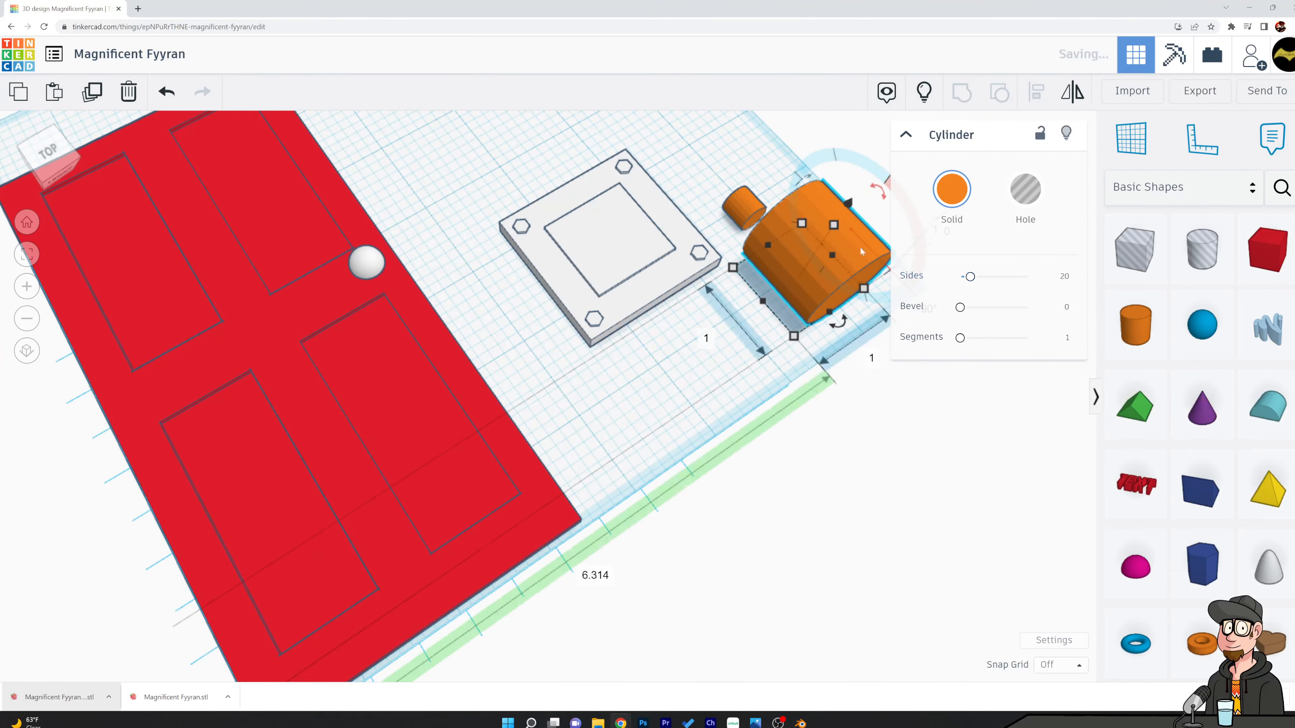
shift+drag(839, 228, 632, 109)
key(Escape)
click(801, 278)
click(730, 157)
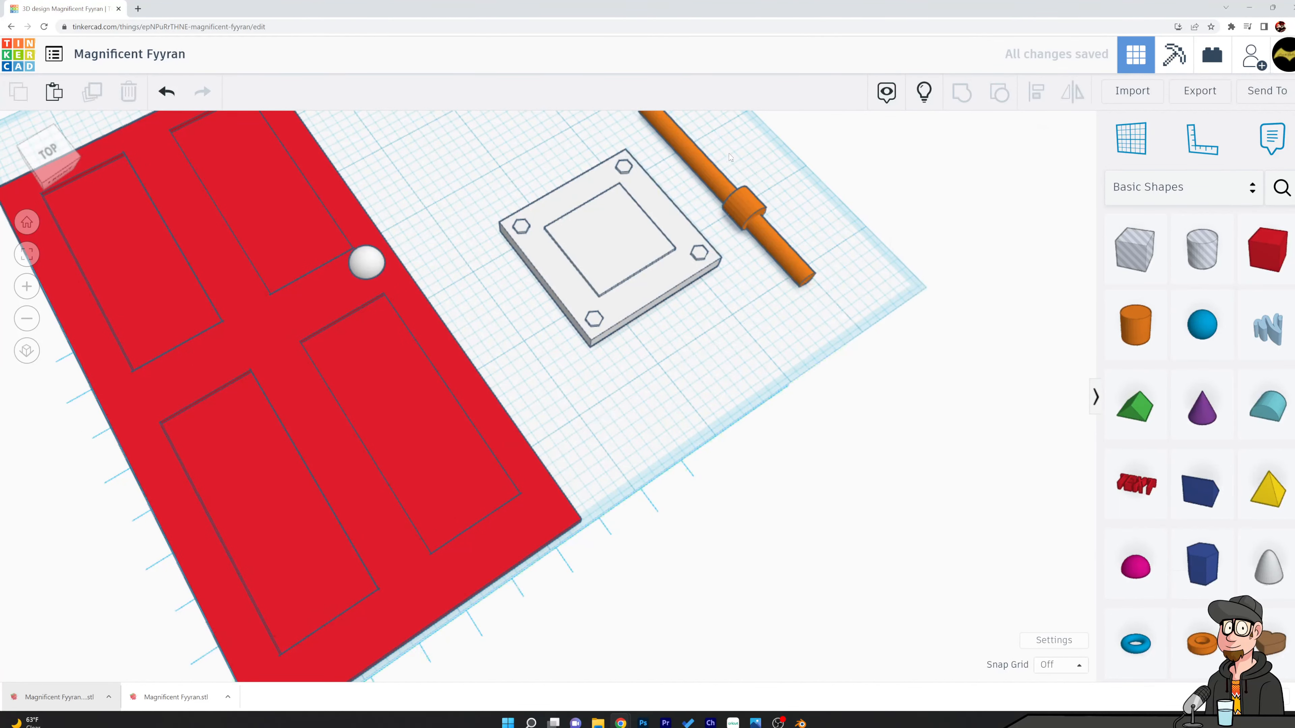
Align the thin rod and the short cylinder on their centres in all three directions
drag(730, 157, 818, 289)
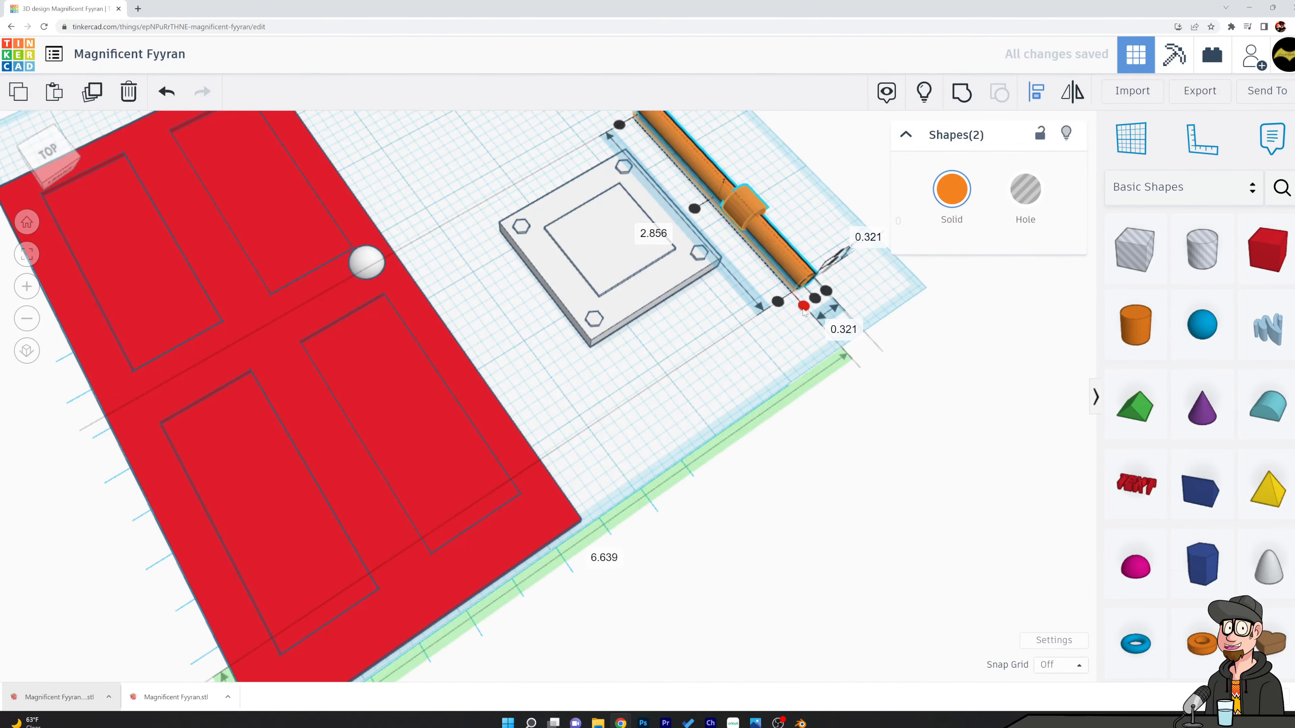
click(695, 210)
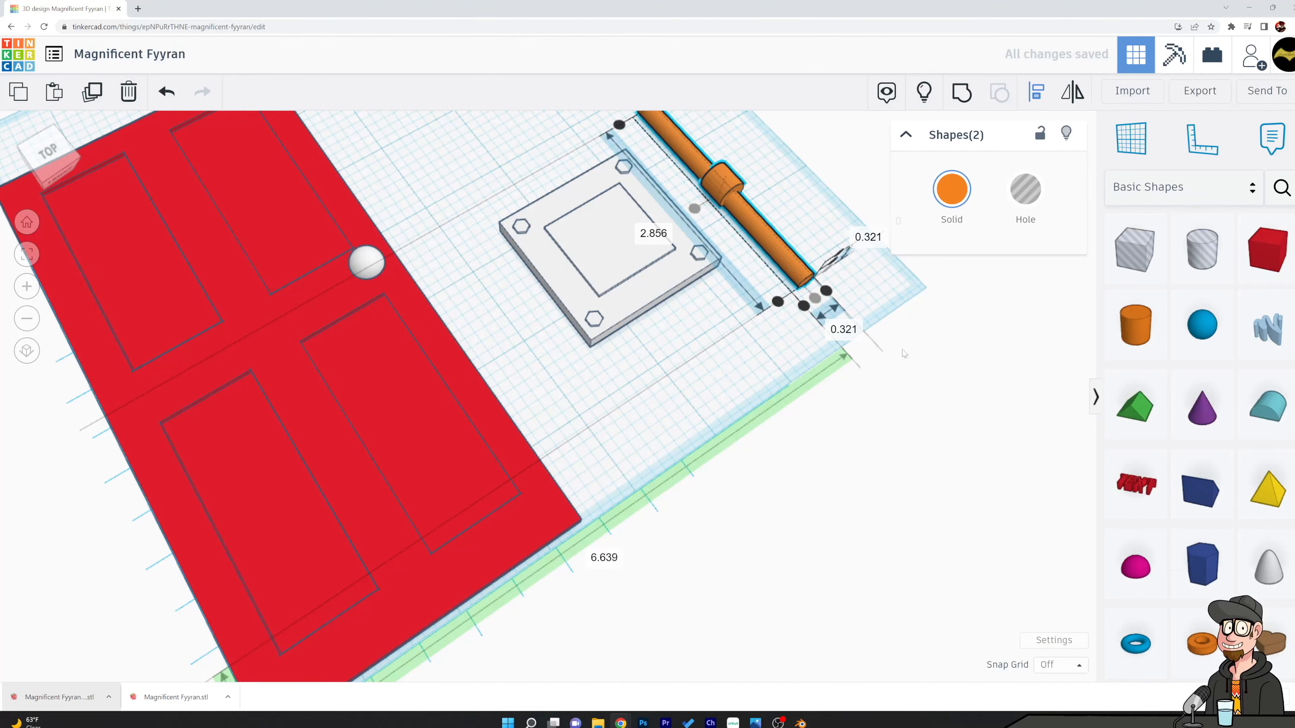
right_drag(696, 213, 614, 127)
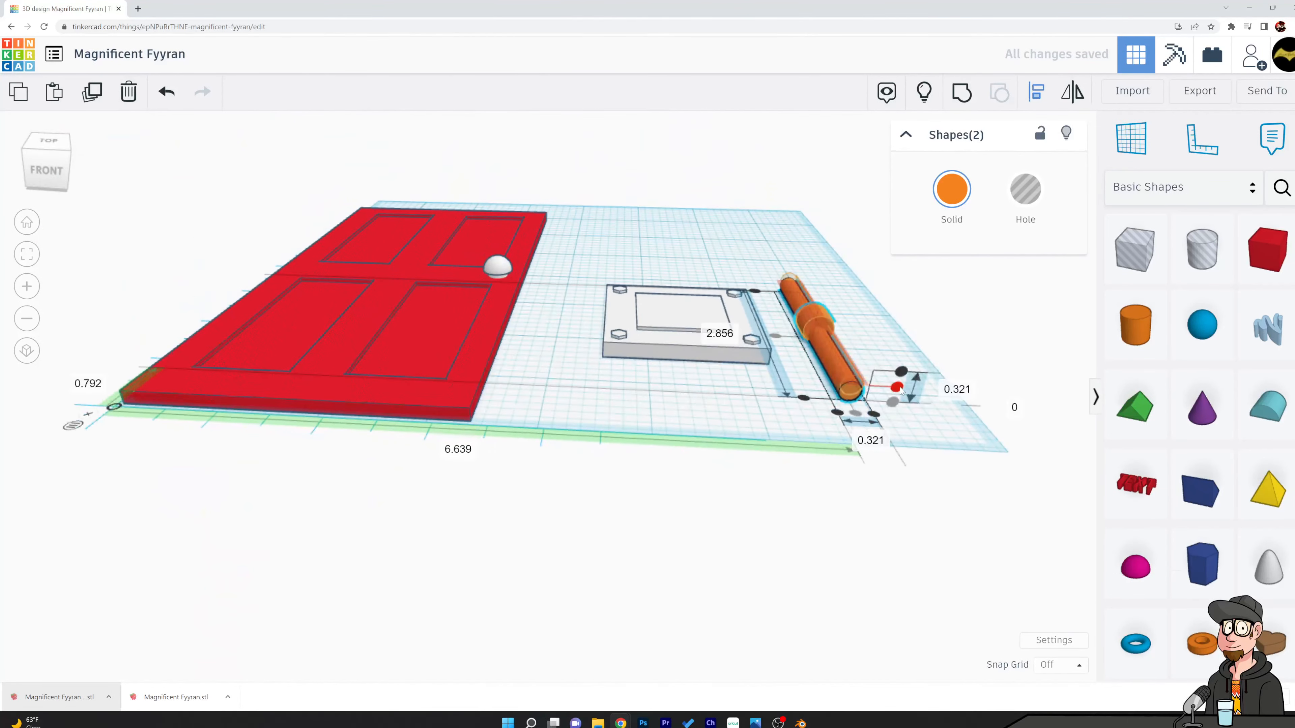
Turn the thin rod into a hole and group it with the short cylinder to form a tube
click(835, 353)
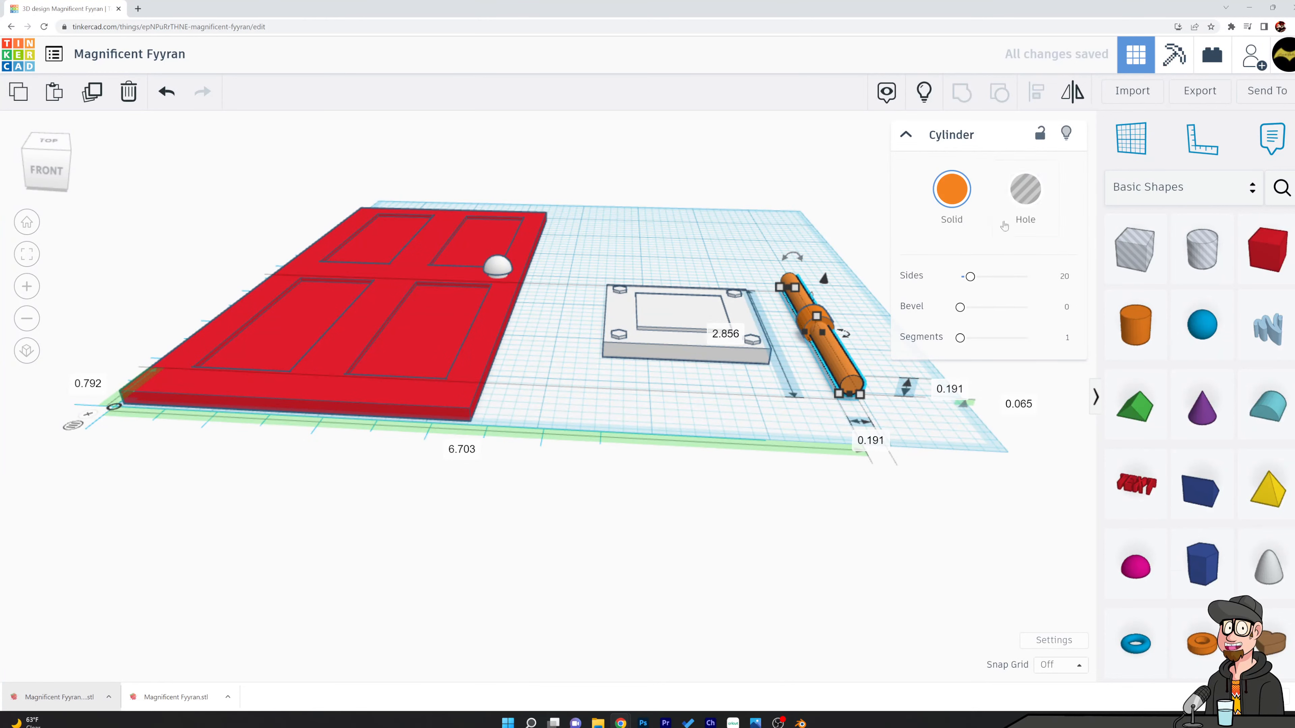
key(h)
shift+click(819, 306)
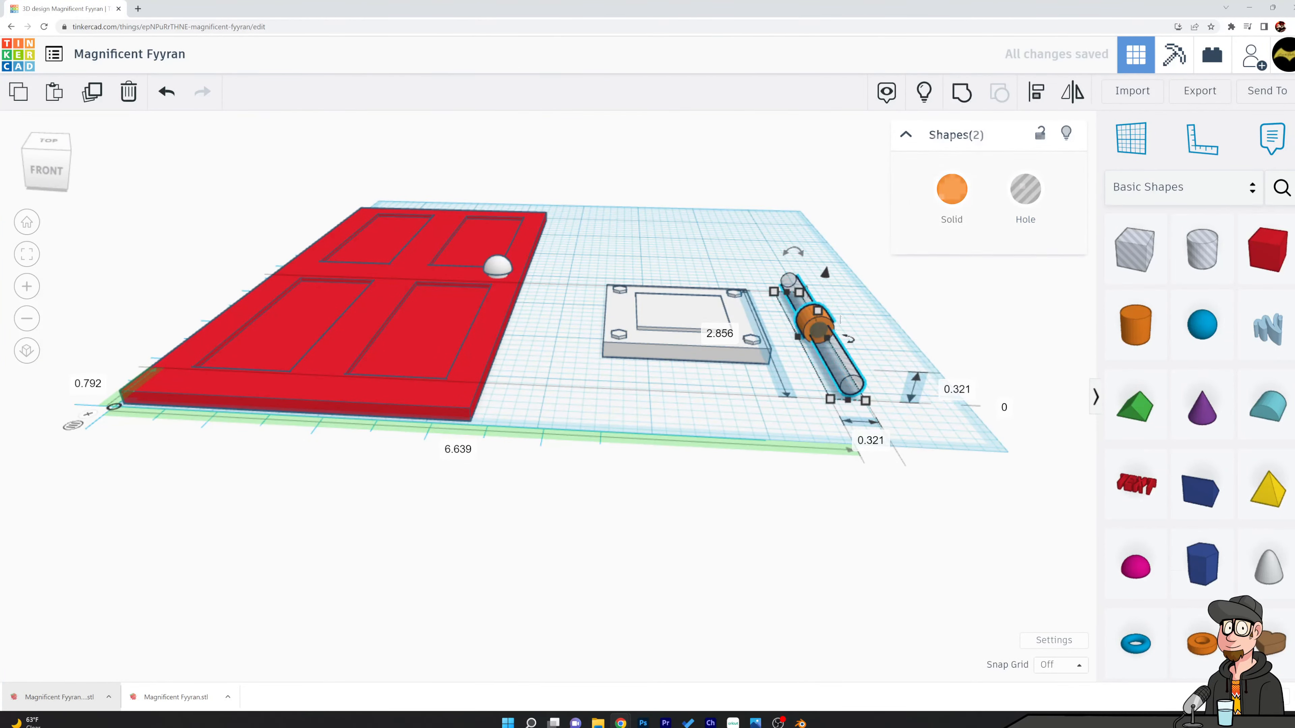
key(ctrl+g)
click(877, 268)
right_drag(876, 266, 826, 253)
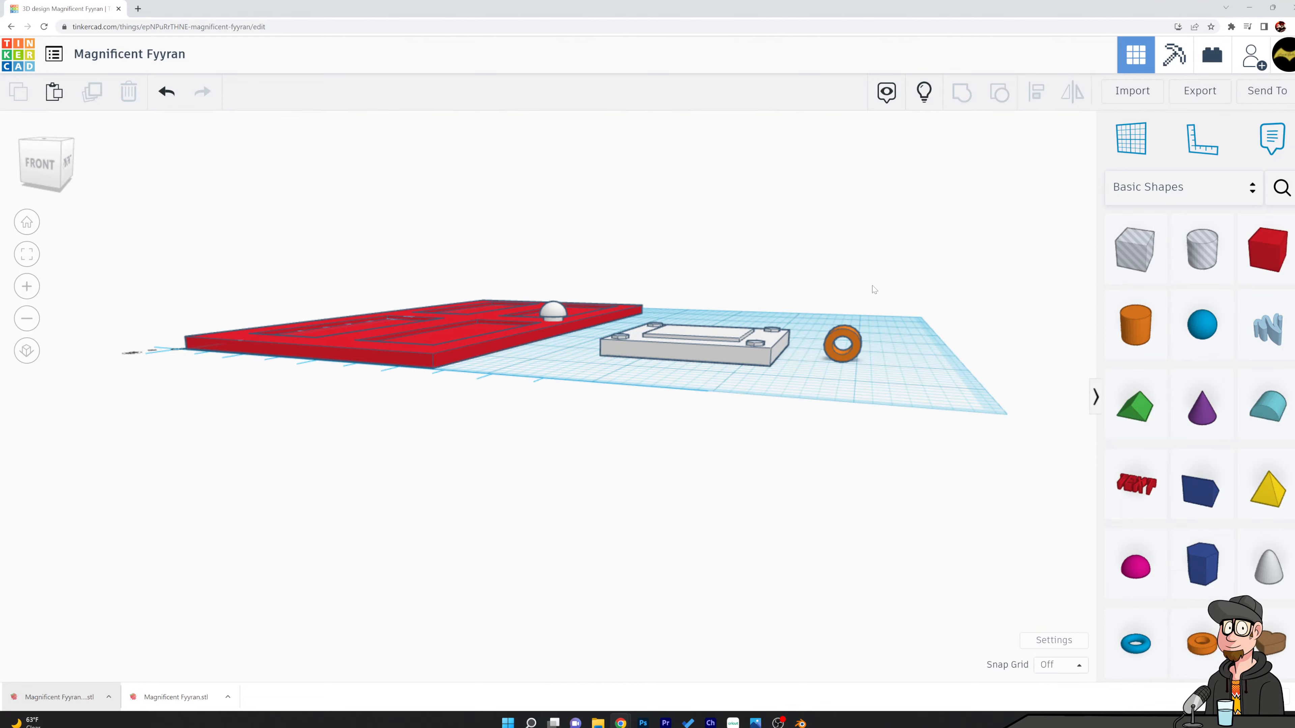
right_drag(812, 218, 360, 161)
Return to the designs dashboard and reopen the Magnificent Fyyran design for editing
click(11, 55)
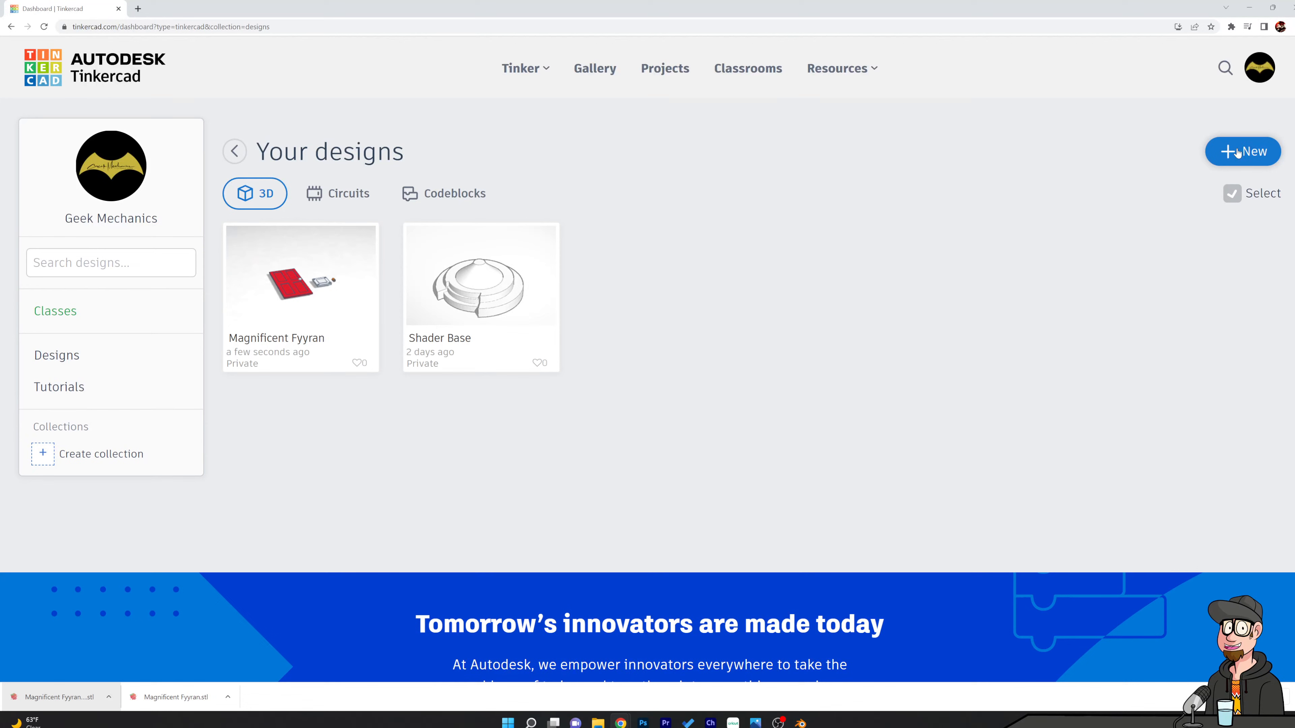
click(299, 304)
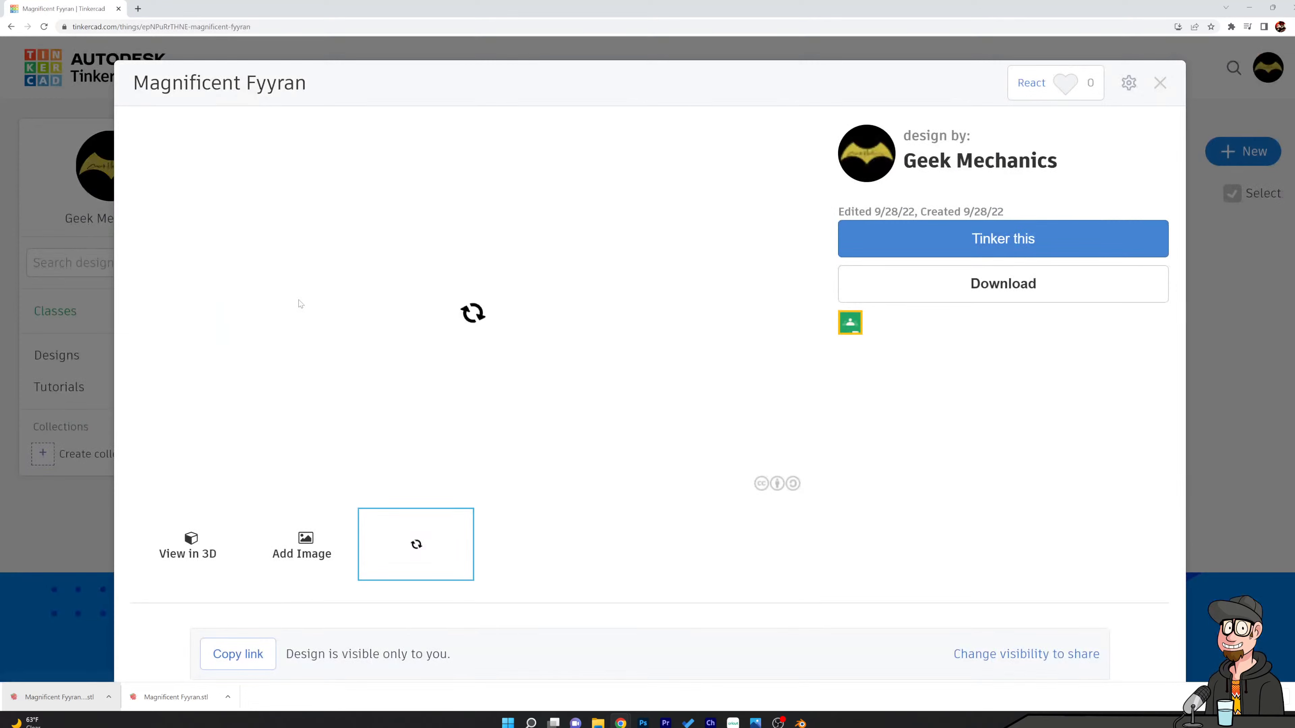
click(1028, 245)
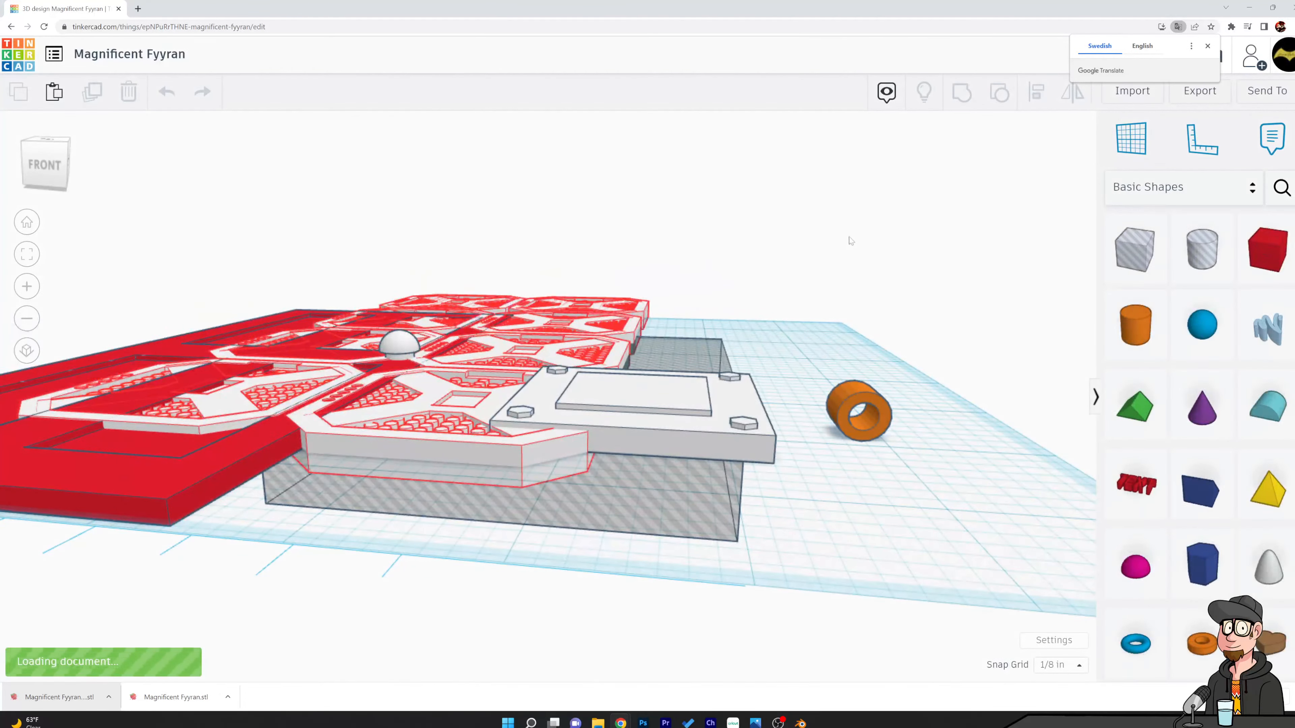
Move the red door off the grate panels to the free space left of the workplane
right_drag(850, 241, 853, 293)
scroll(854, 293, down, 4)
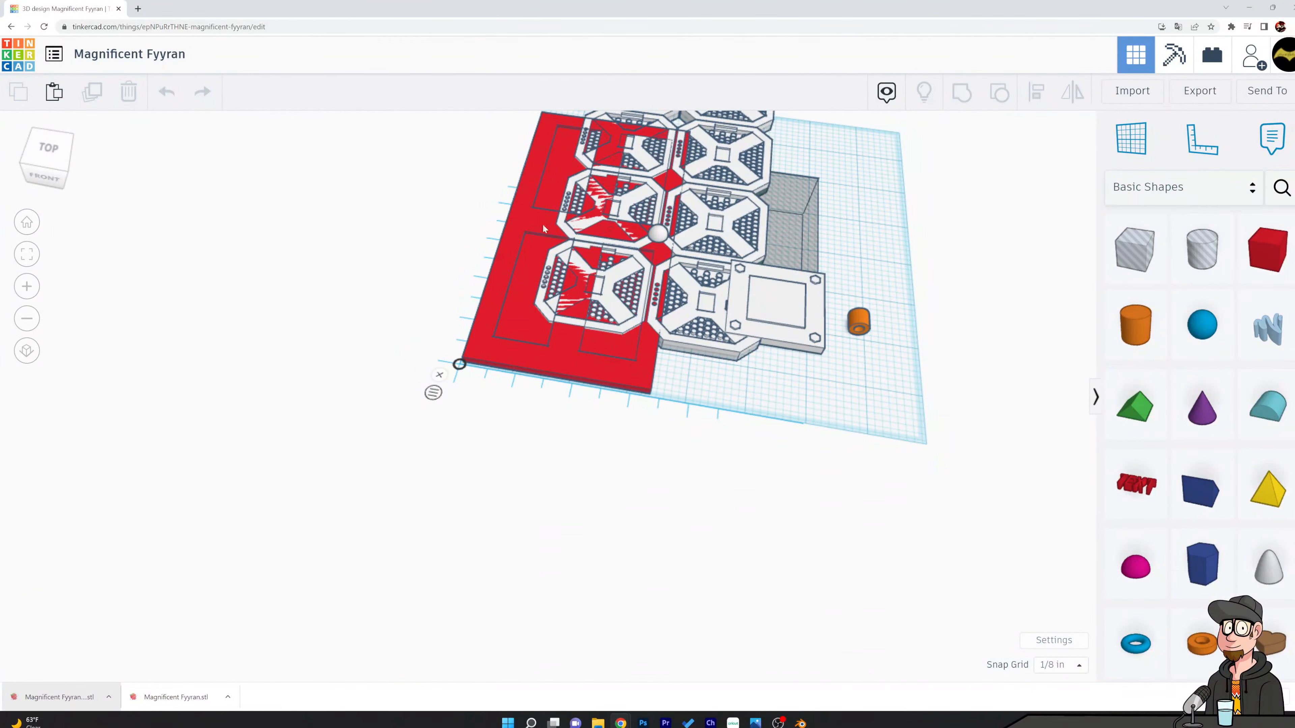
drag(544, 229, 378, 190)
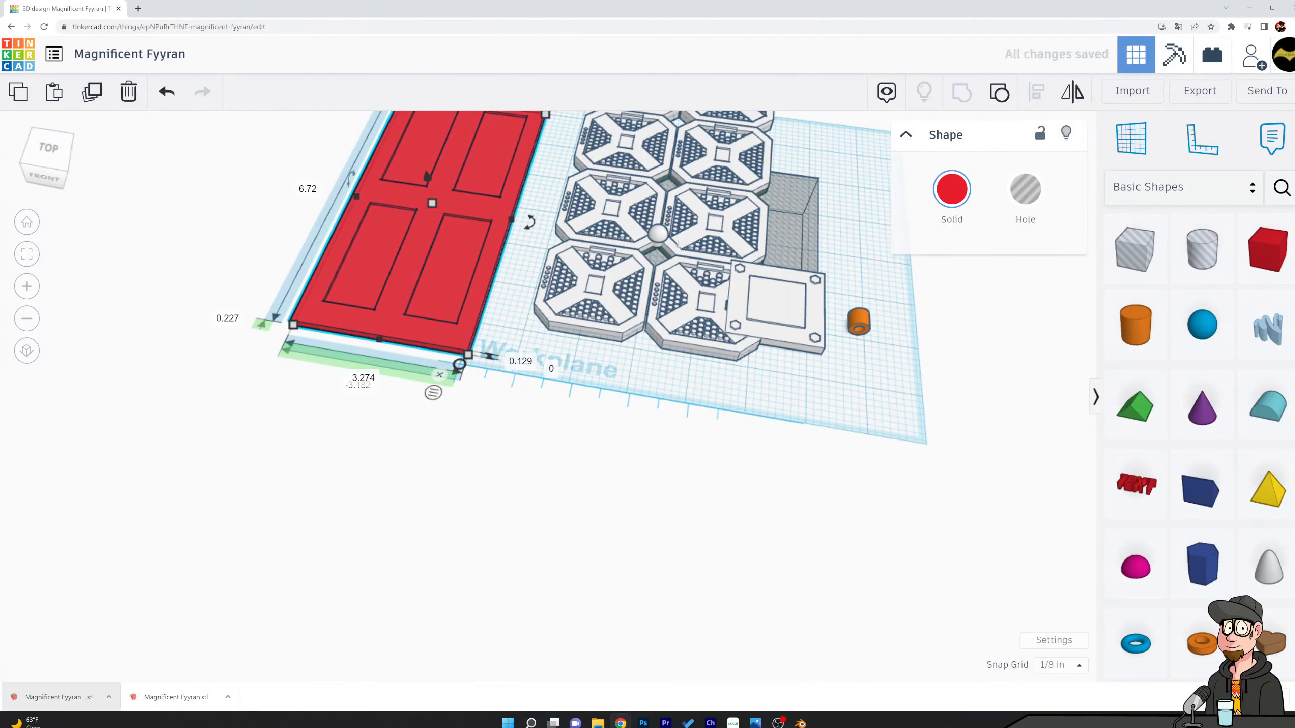
Move the white half-sphere knob off the grate panels onto the door's long edge nearest the workplane, about mid-height
click(657, 236)
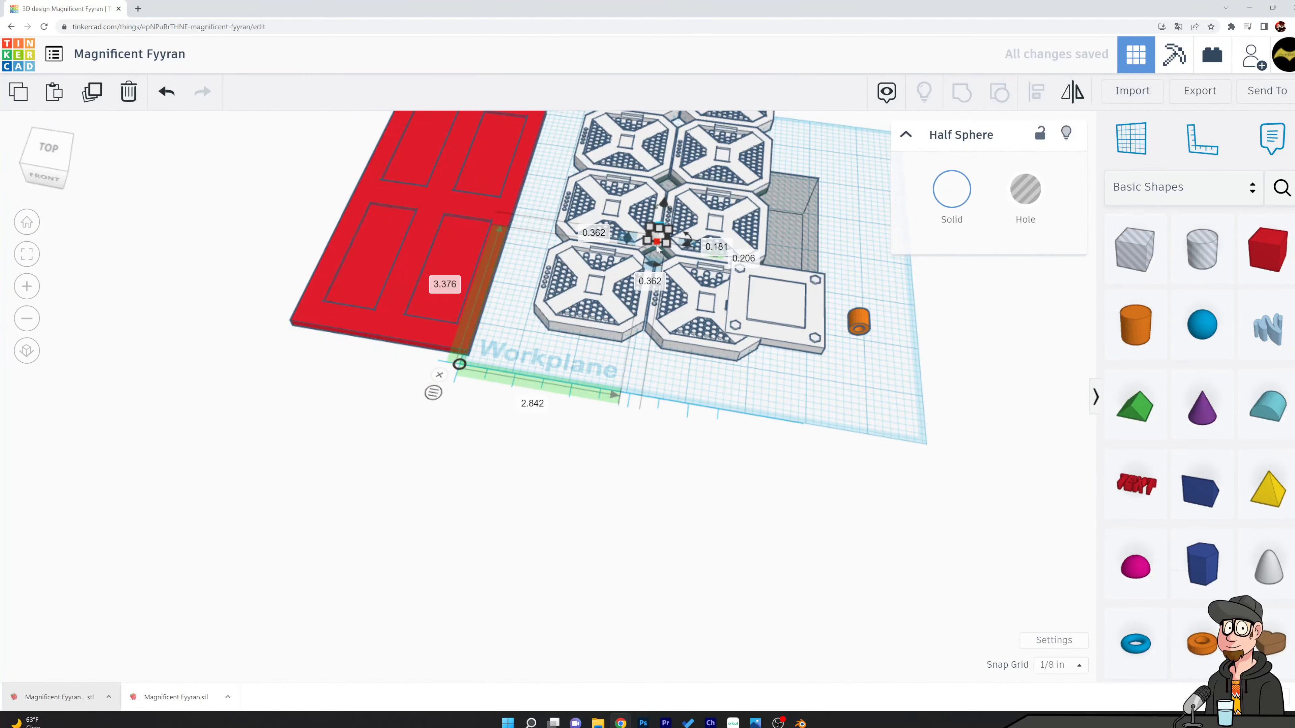
drag(659, 228, 660, 219)
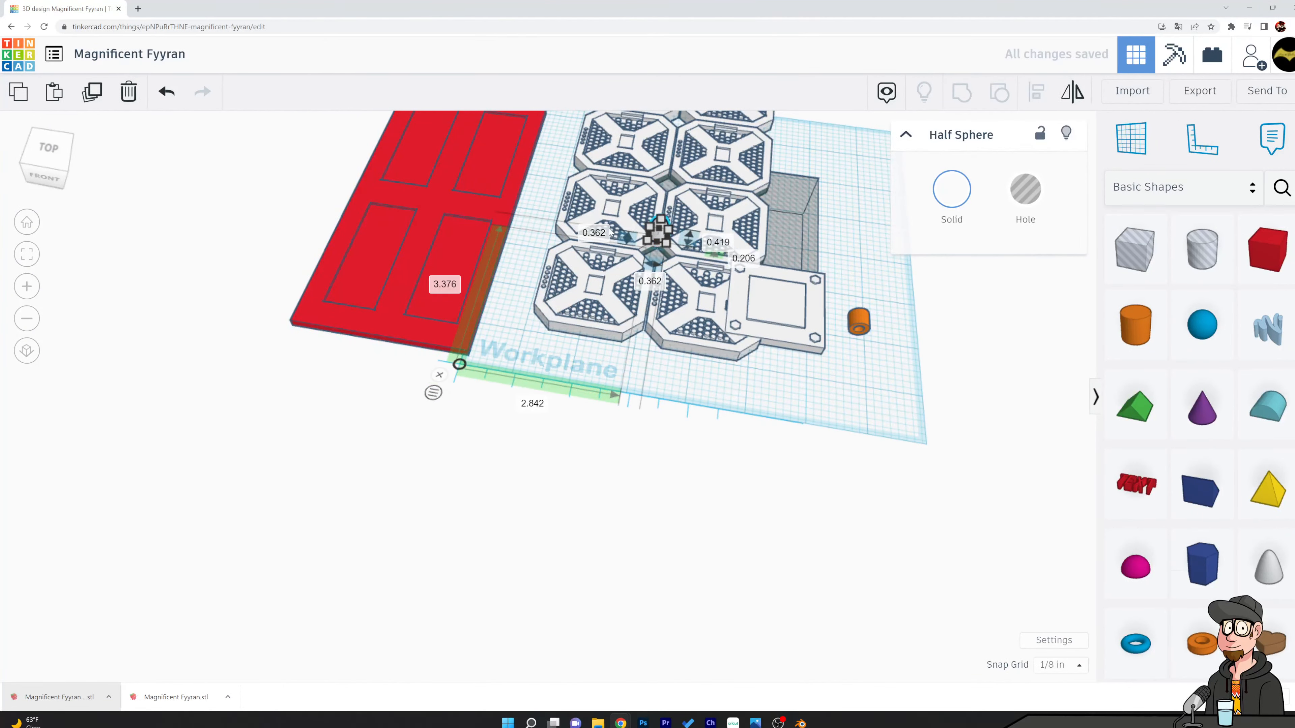
key(ctrl+z)
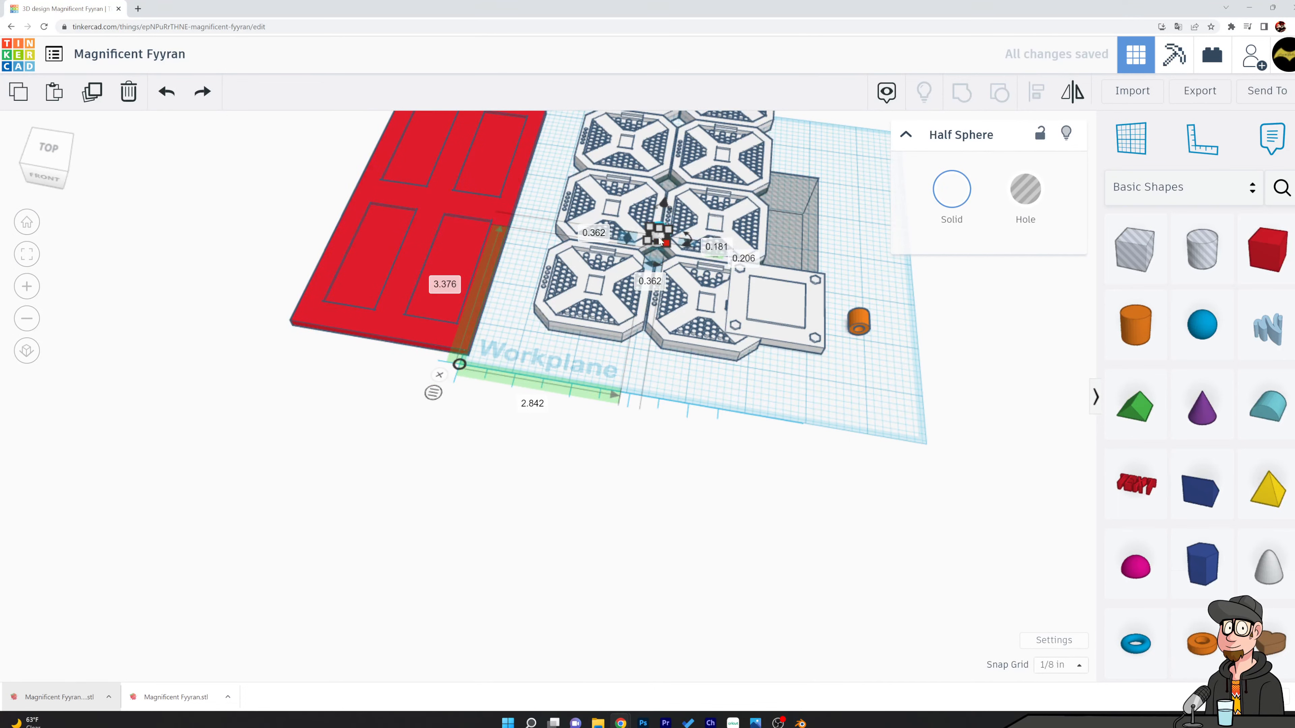
drag(658, 238, 501, 210)
Move the small white cylinder left off the grate panels onto the door, directly beneath the half-sphere knob
click(658, 239)
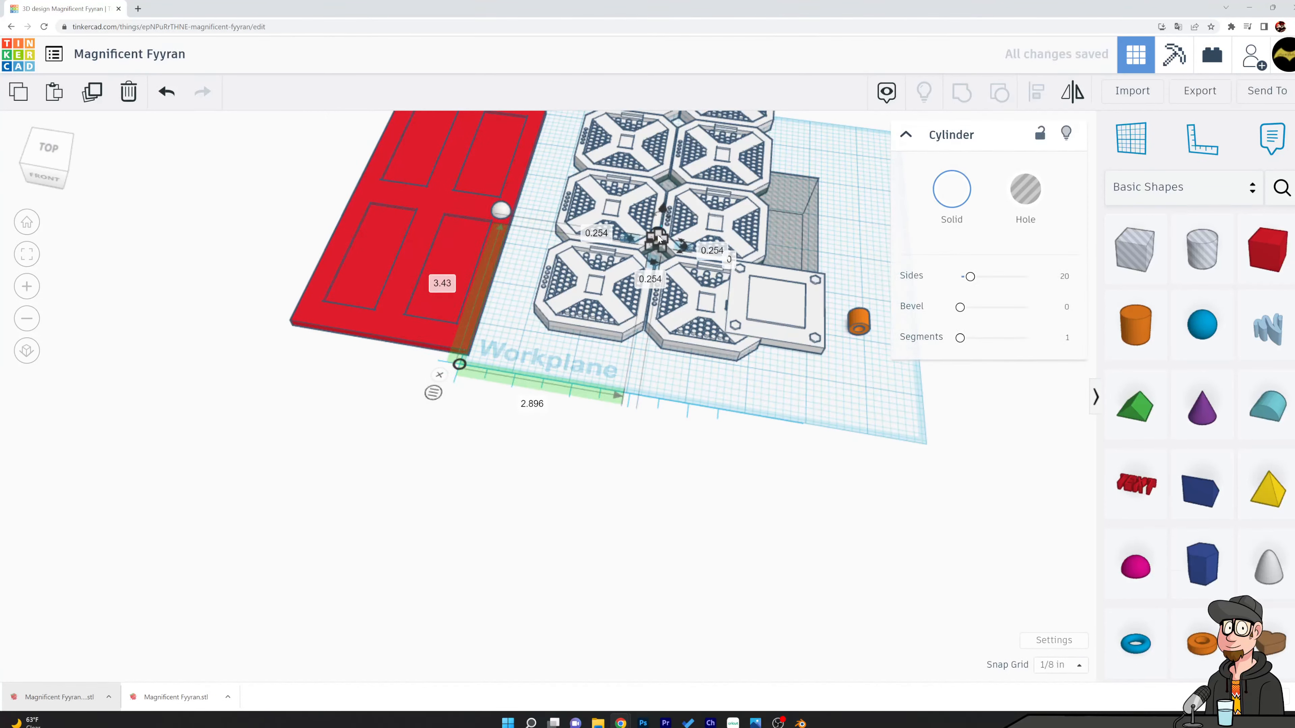
key(Left)
key(Left)
key(Left)
key(Left)
key(Left)
key(Left)
key(Left)
key(Left)
key(Left)
key(Left)
key(Left)
key(Left)
key(Left)
key(Left)
key(Left)
key(Left)
key(Left)
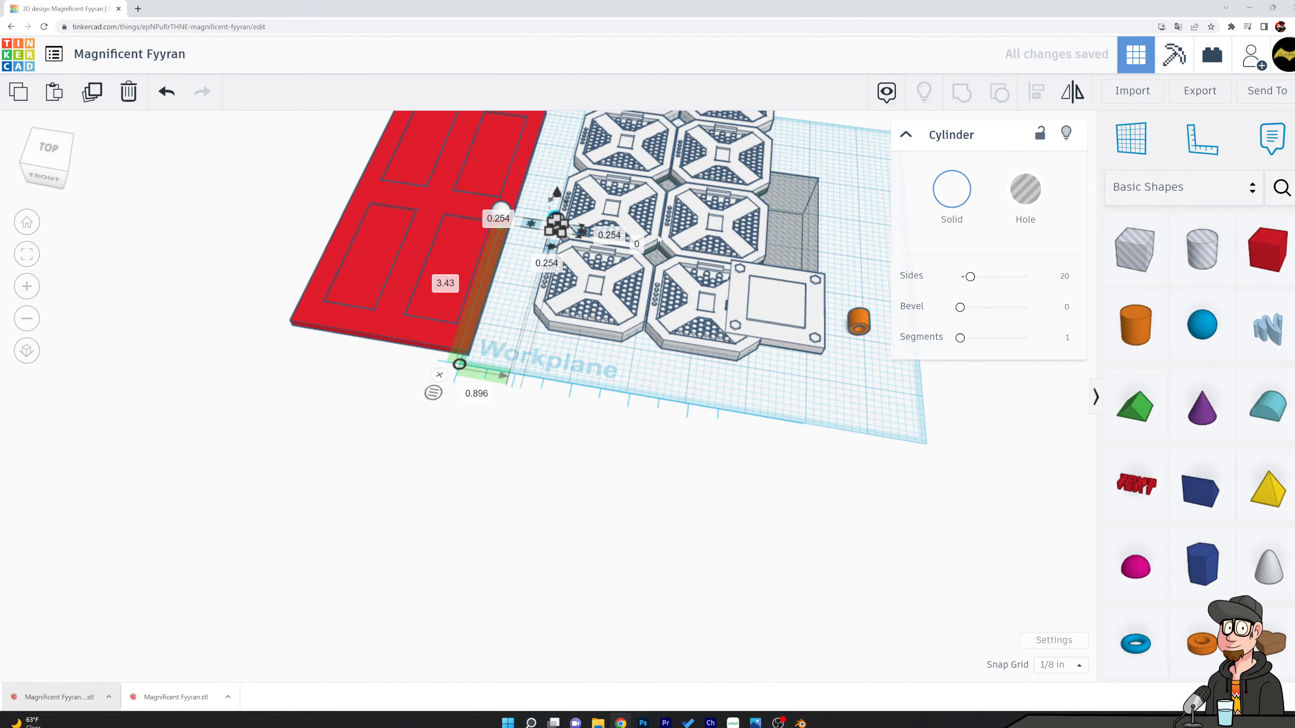
key(Left)
key(Left)
key(Left)
key(Left)
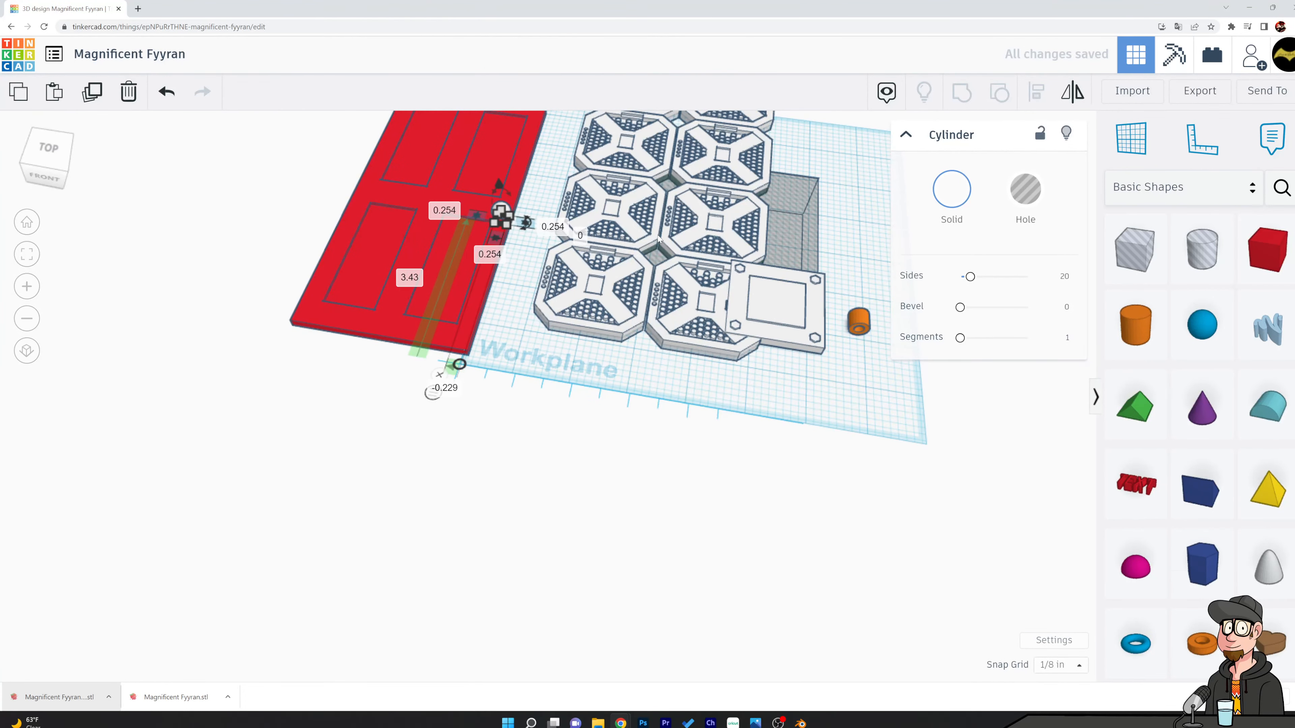
click(856, 490)
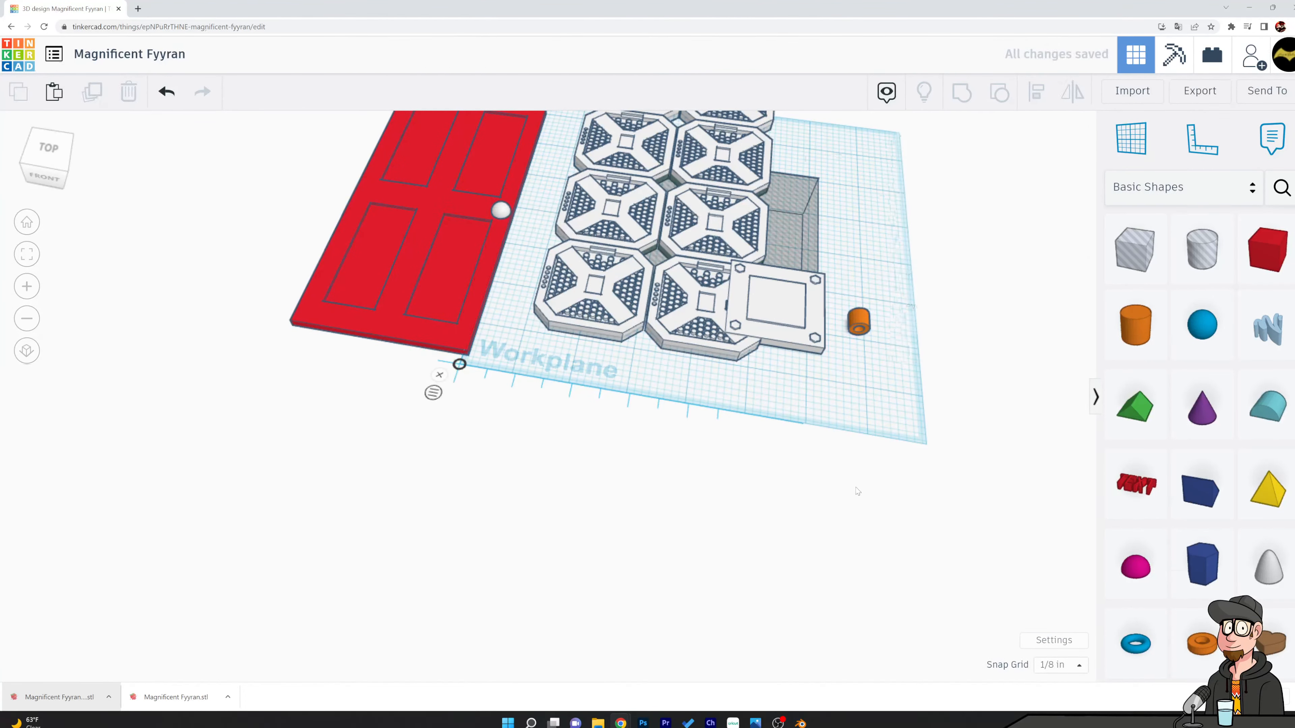
Delete the orange tube, the bolted plate and the transparent hole box beside the grate panels
right_drag(856, 490, 846, 441)
click(848, 299)
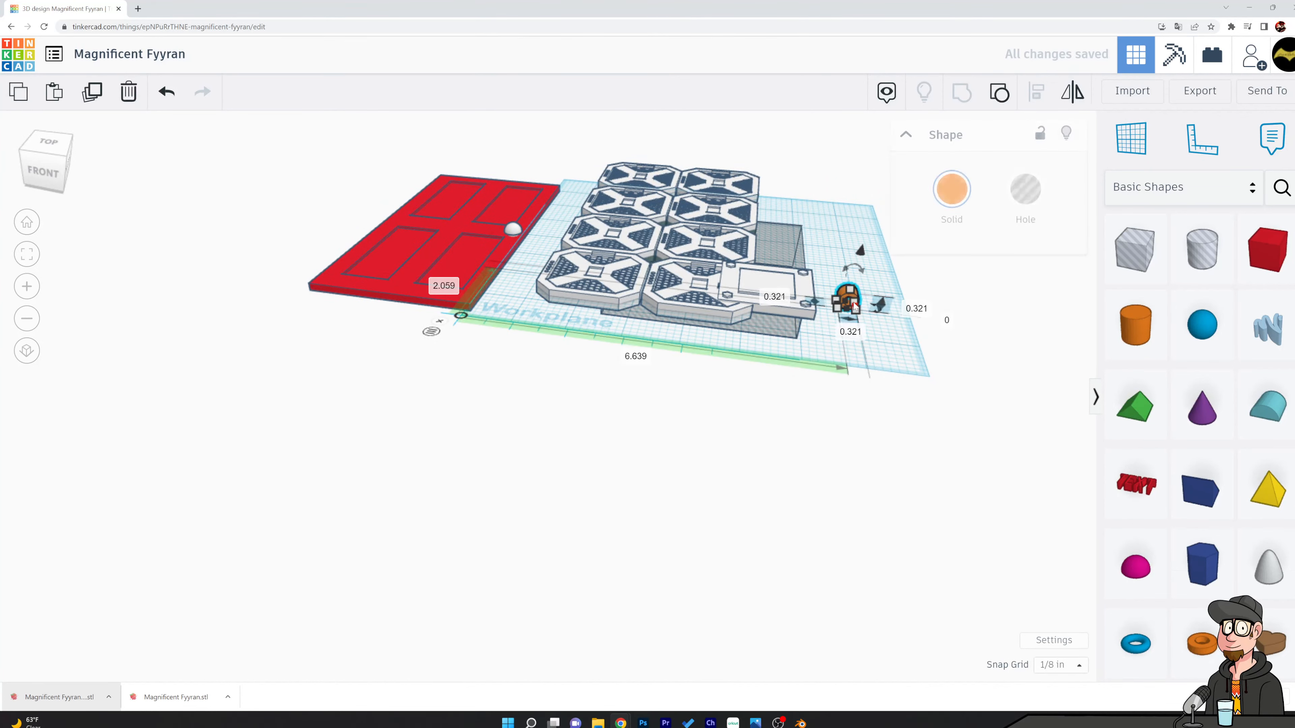
key(Delete)
click(812, 303)
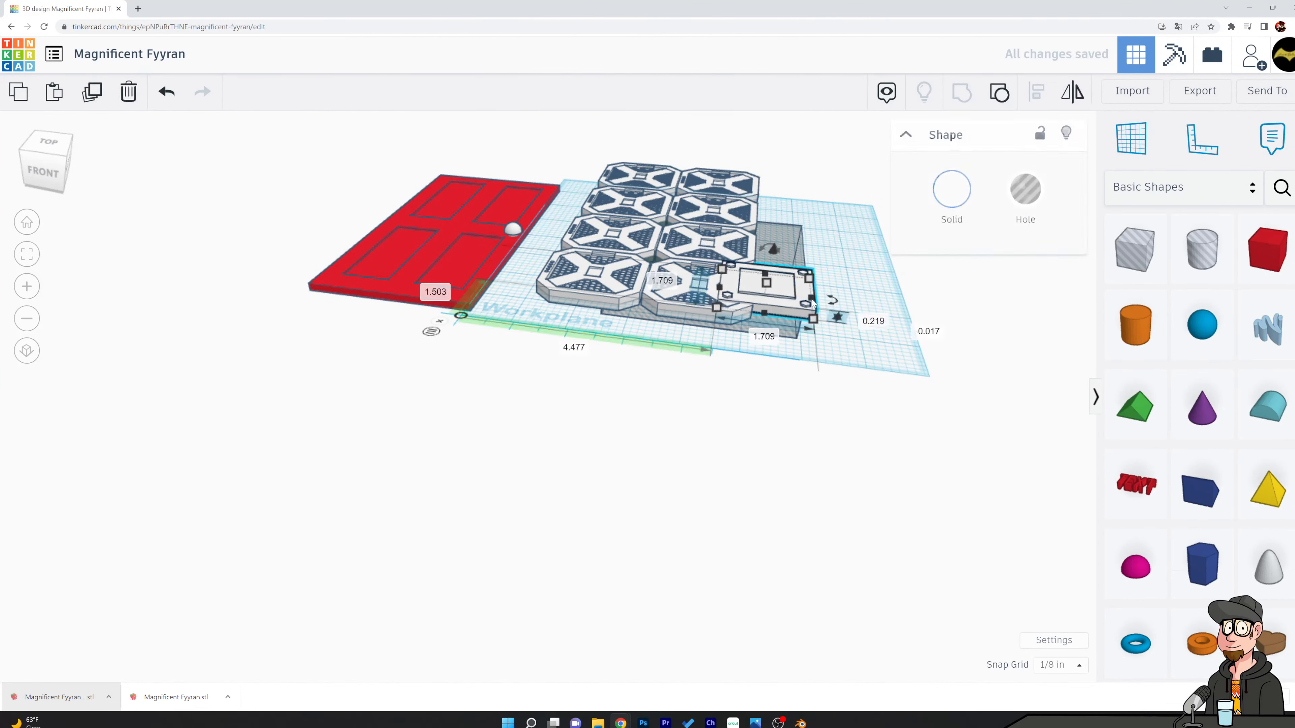
key(Delete)
click(806, 299)
key(Delete)
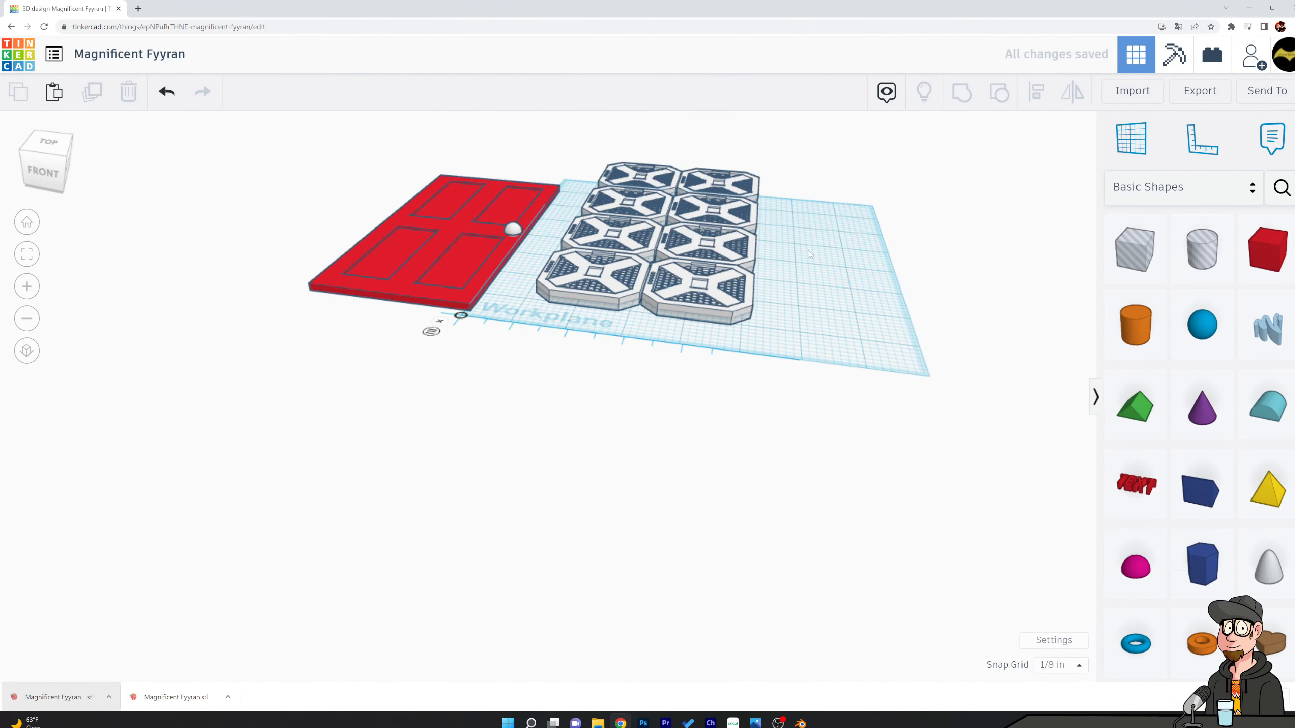
right_drag(810, 275, 862, 307)
middle_drag(867, 311, 916, 474)
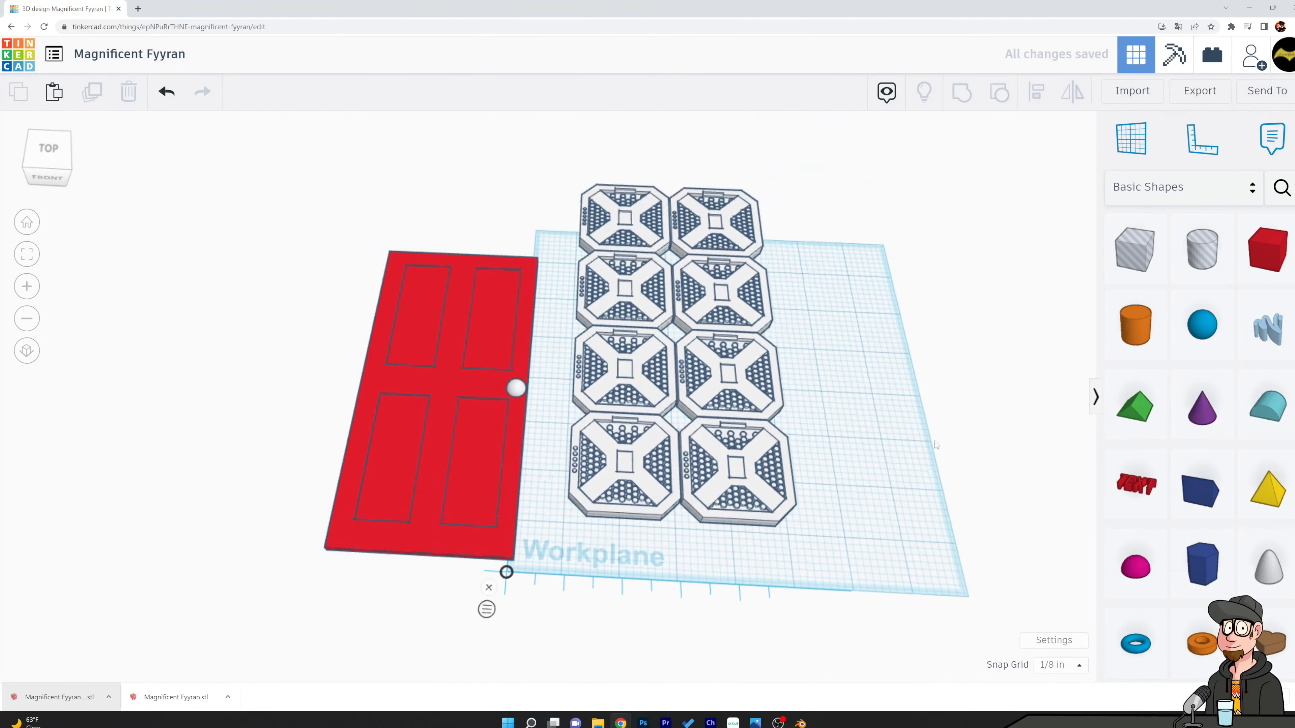
right_drag(884, 347, 910, 375)
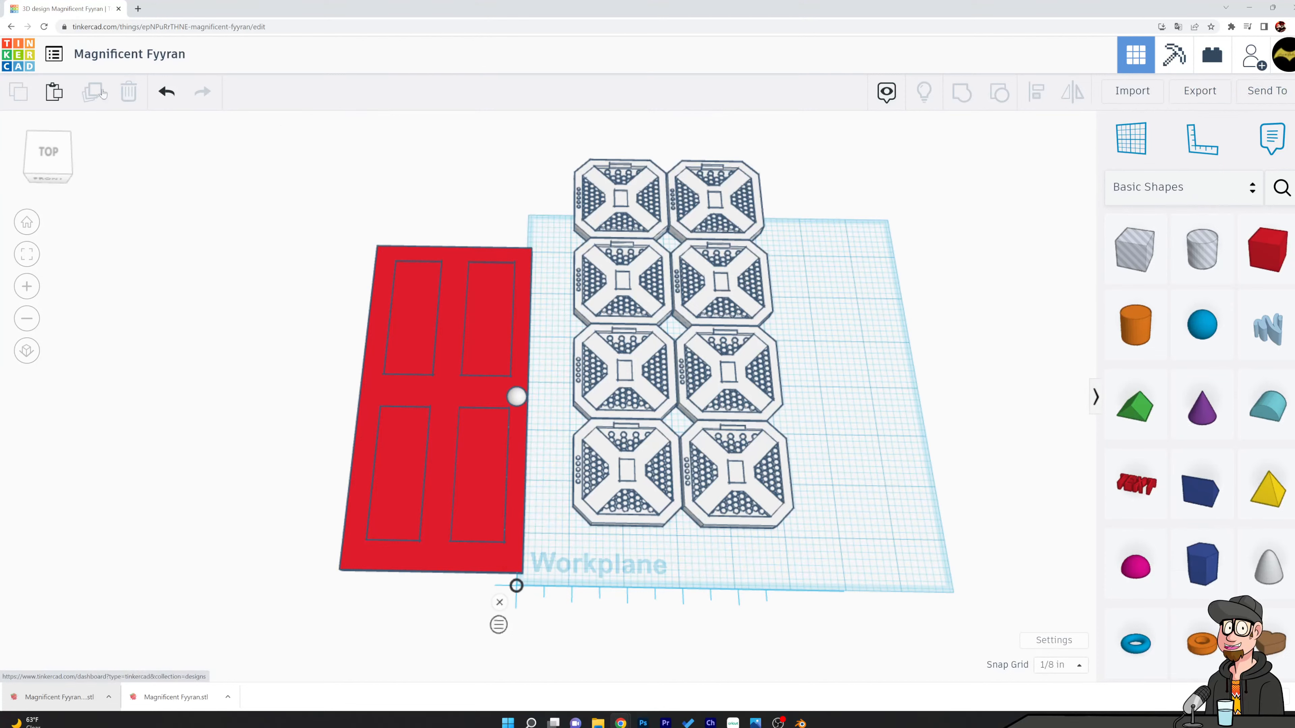
Return to the designs dashboard, set the Magnificent Fyyran design's privacy to Public in its properties and save the changes
click(18, 55)
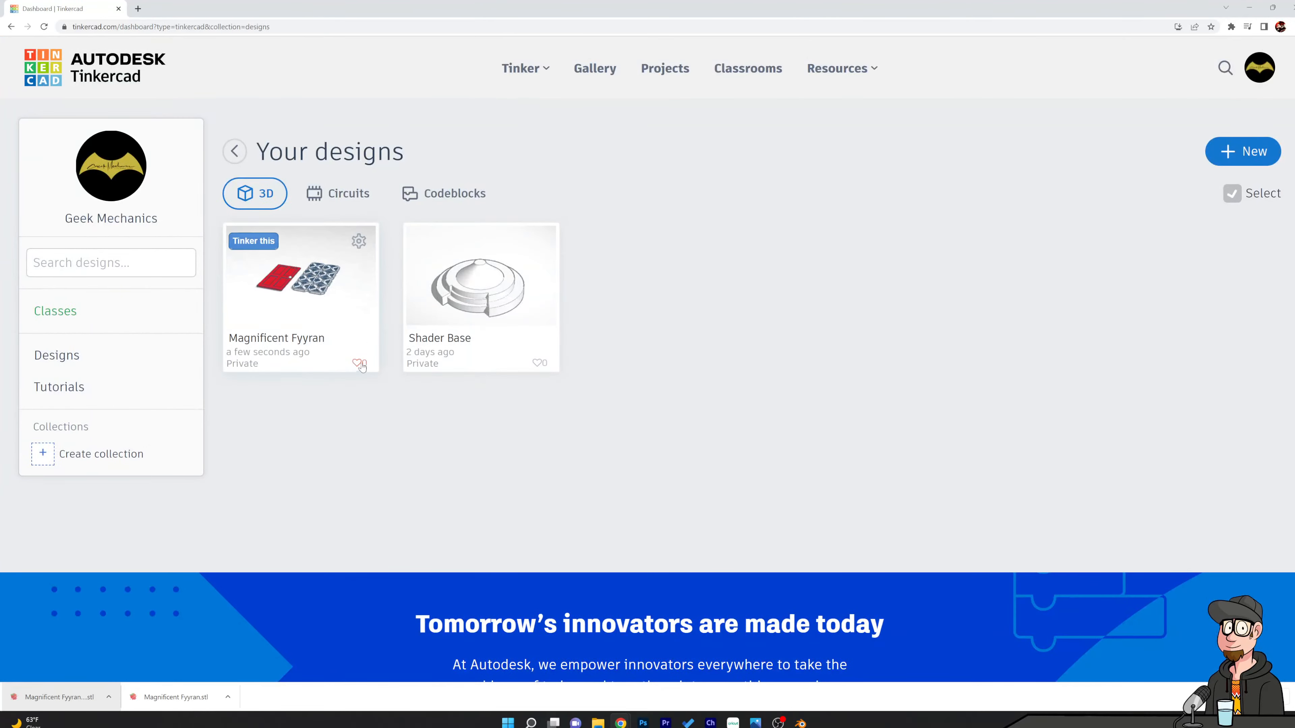
click(360, 243)
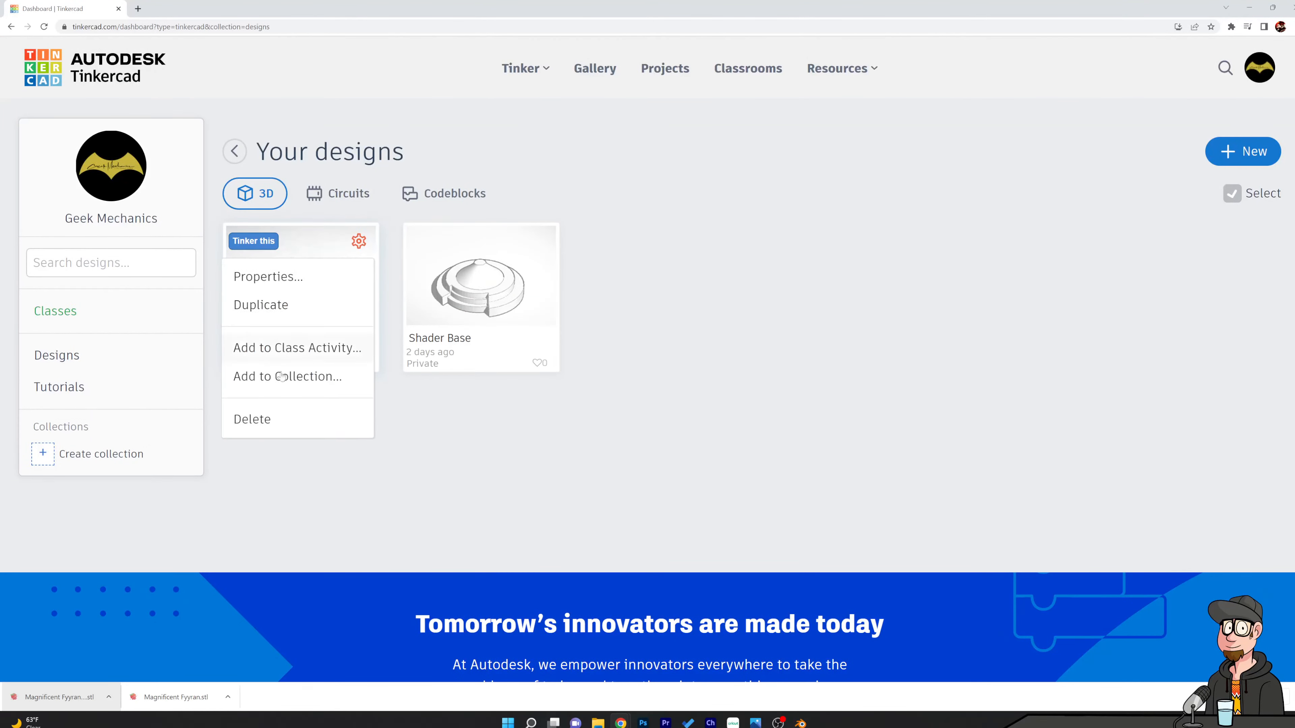
click(280, 277)
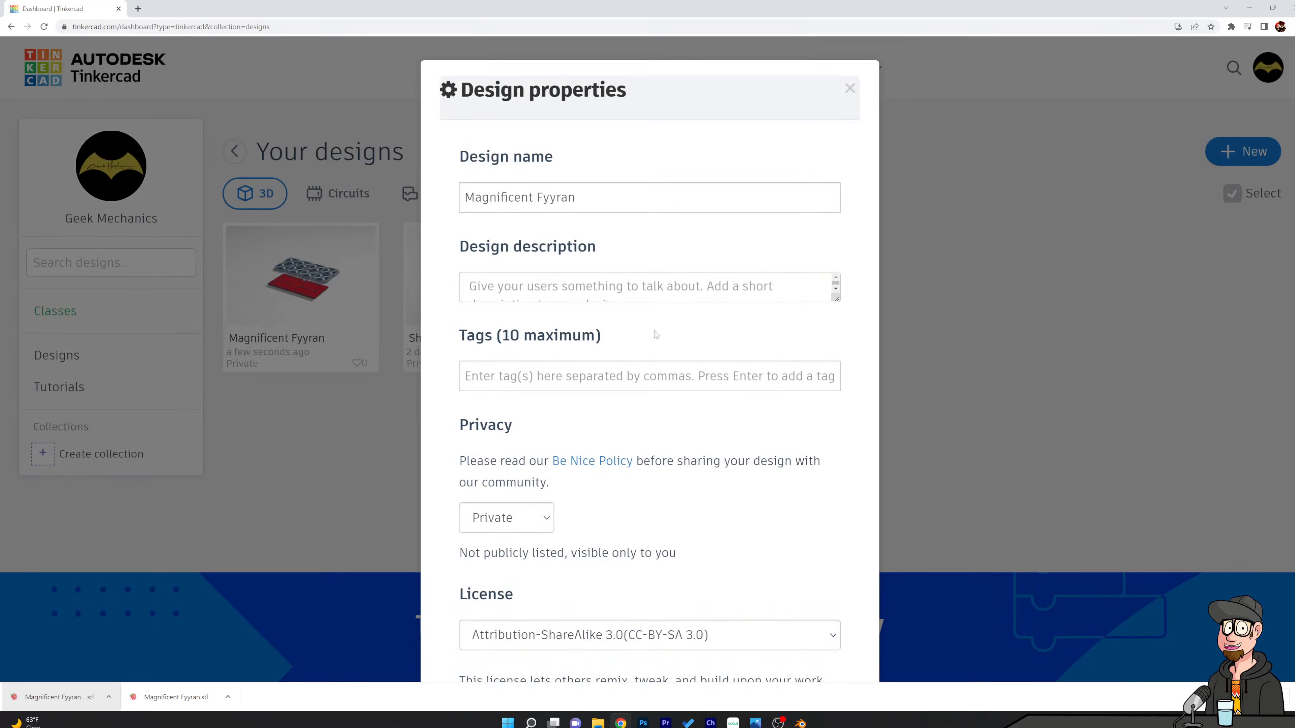
click(541, 521)
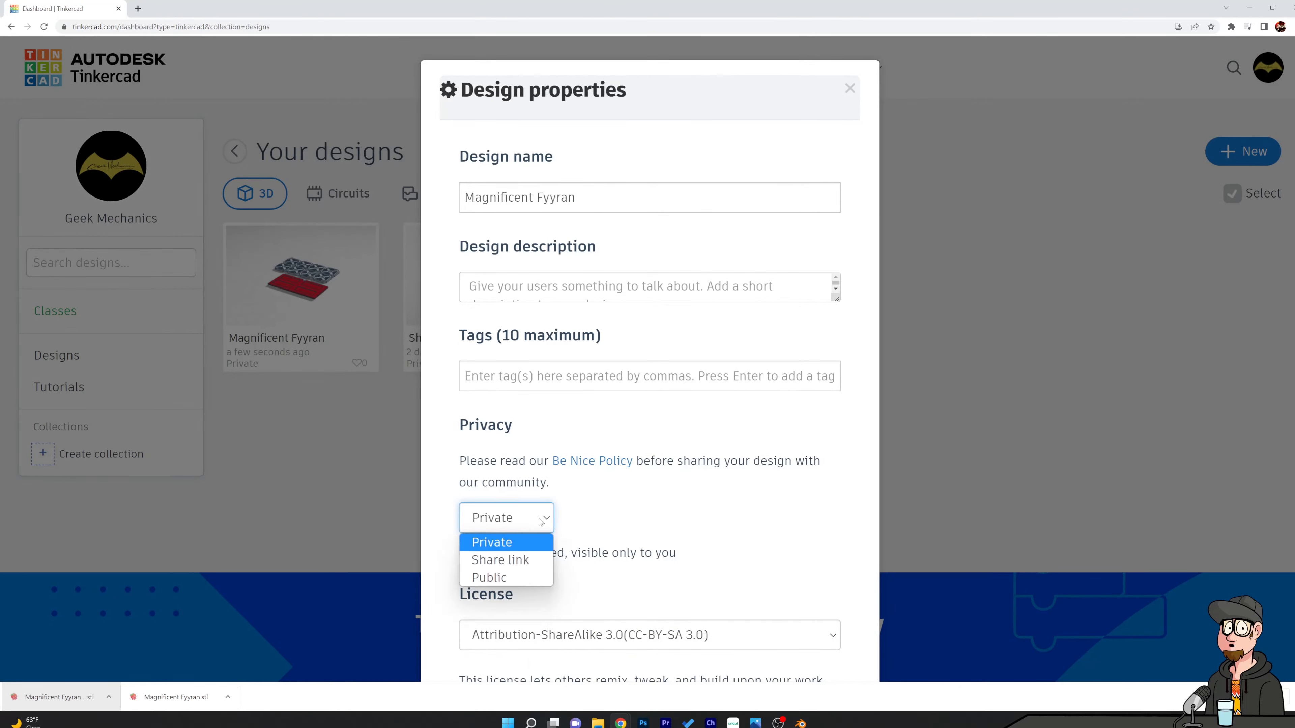
click(526, 578)
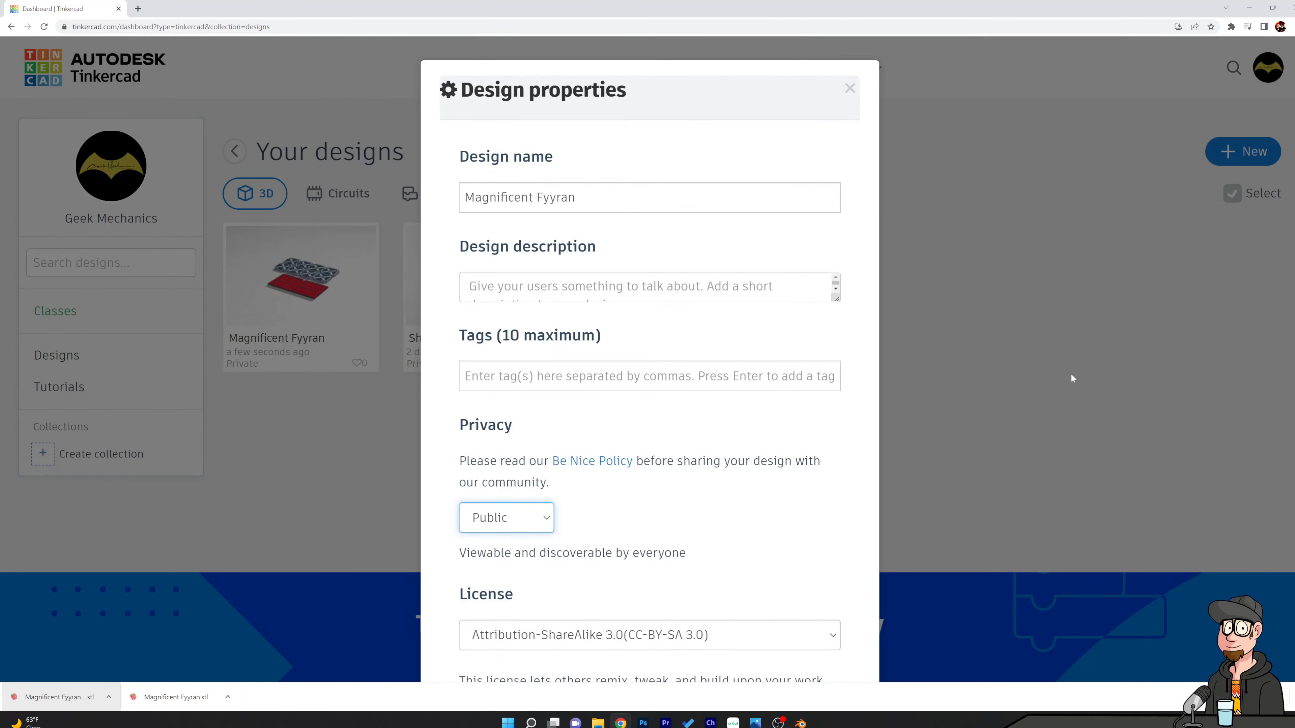
scroll(758, 511, down, 3)
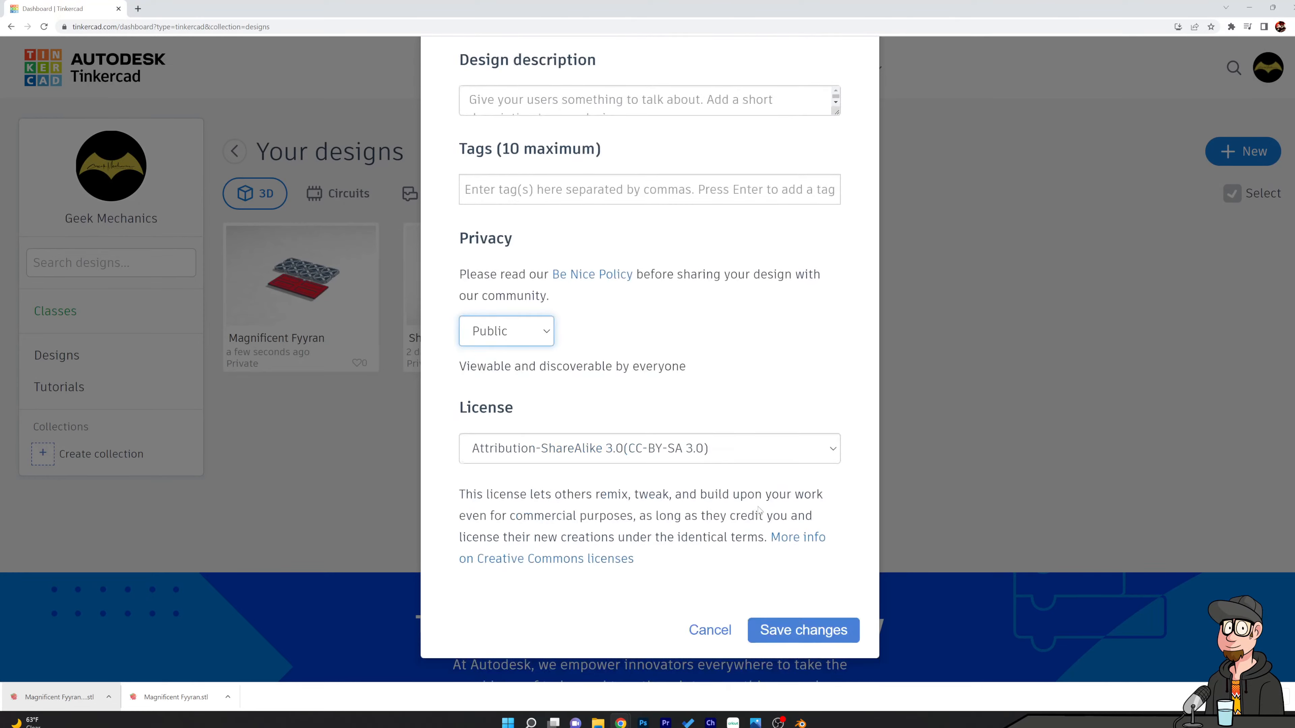
click(811, 635)
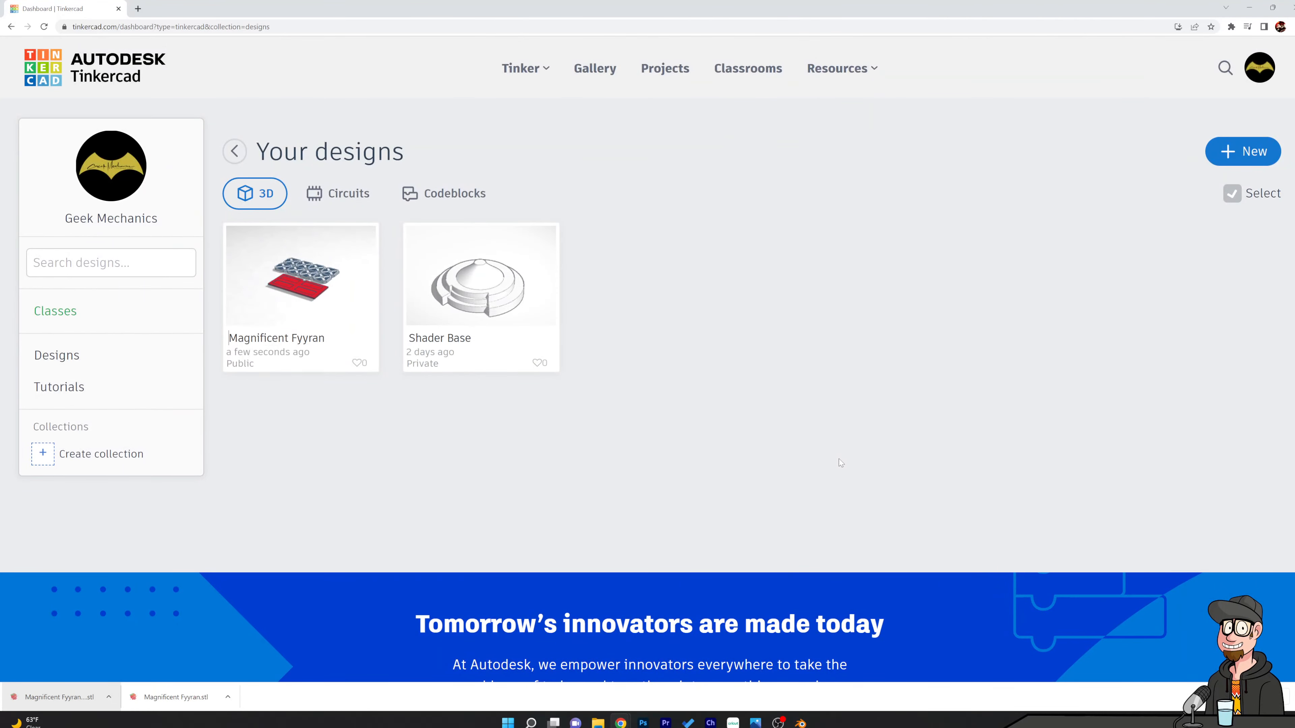